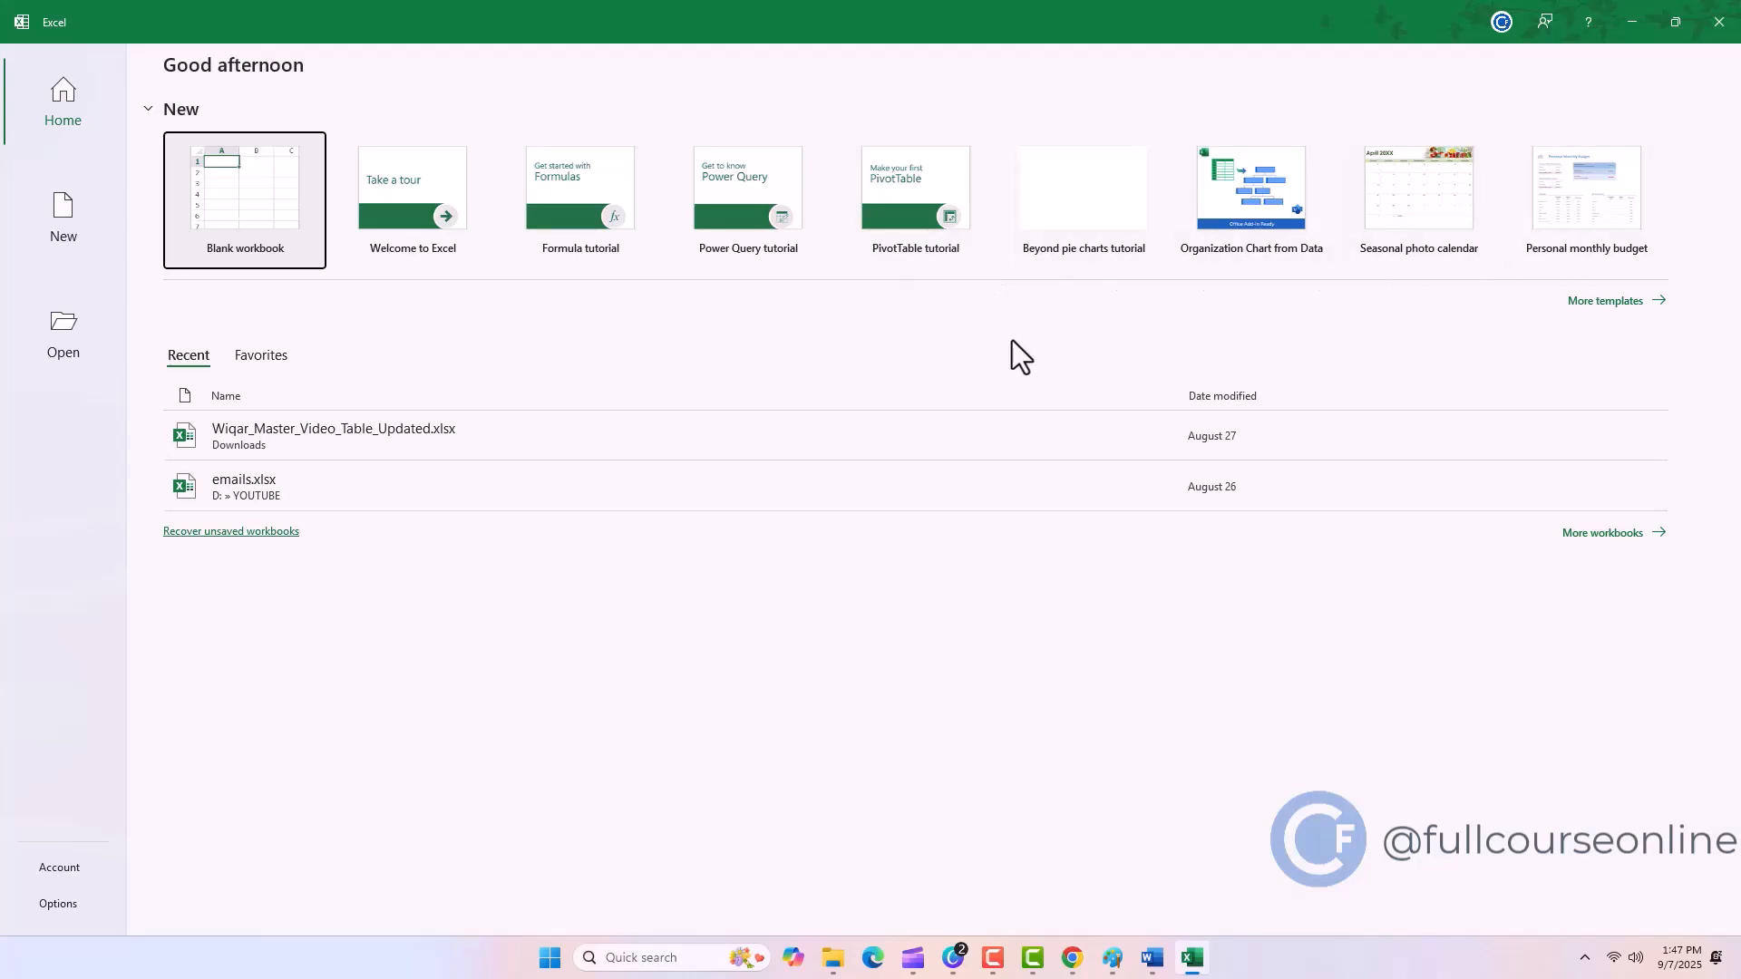
- Create a blank workbook and add three more worksheets to it
{"action": "left_click", "coordinate": [246, 229]}
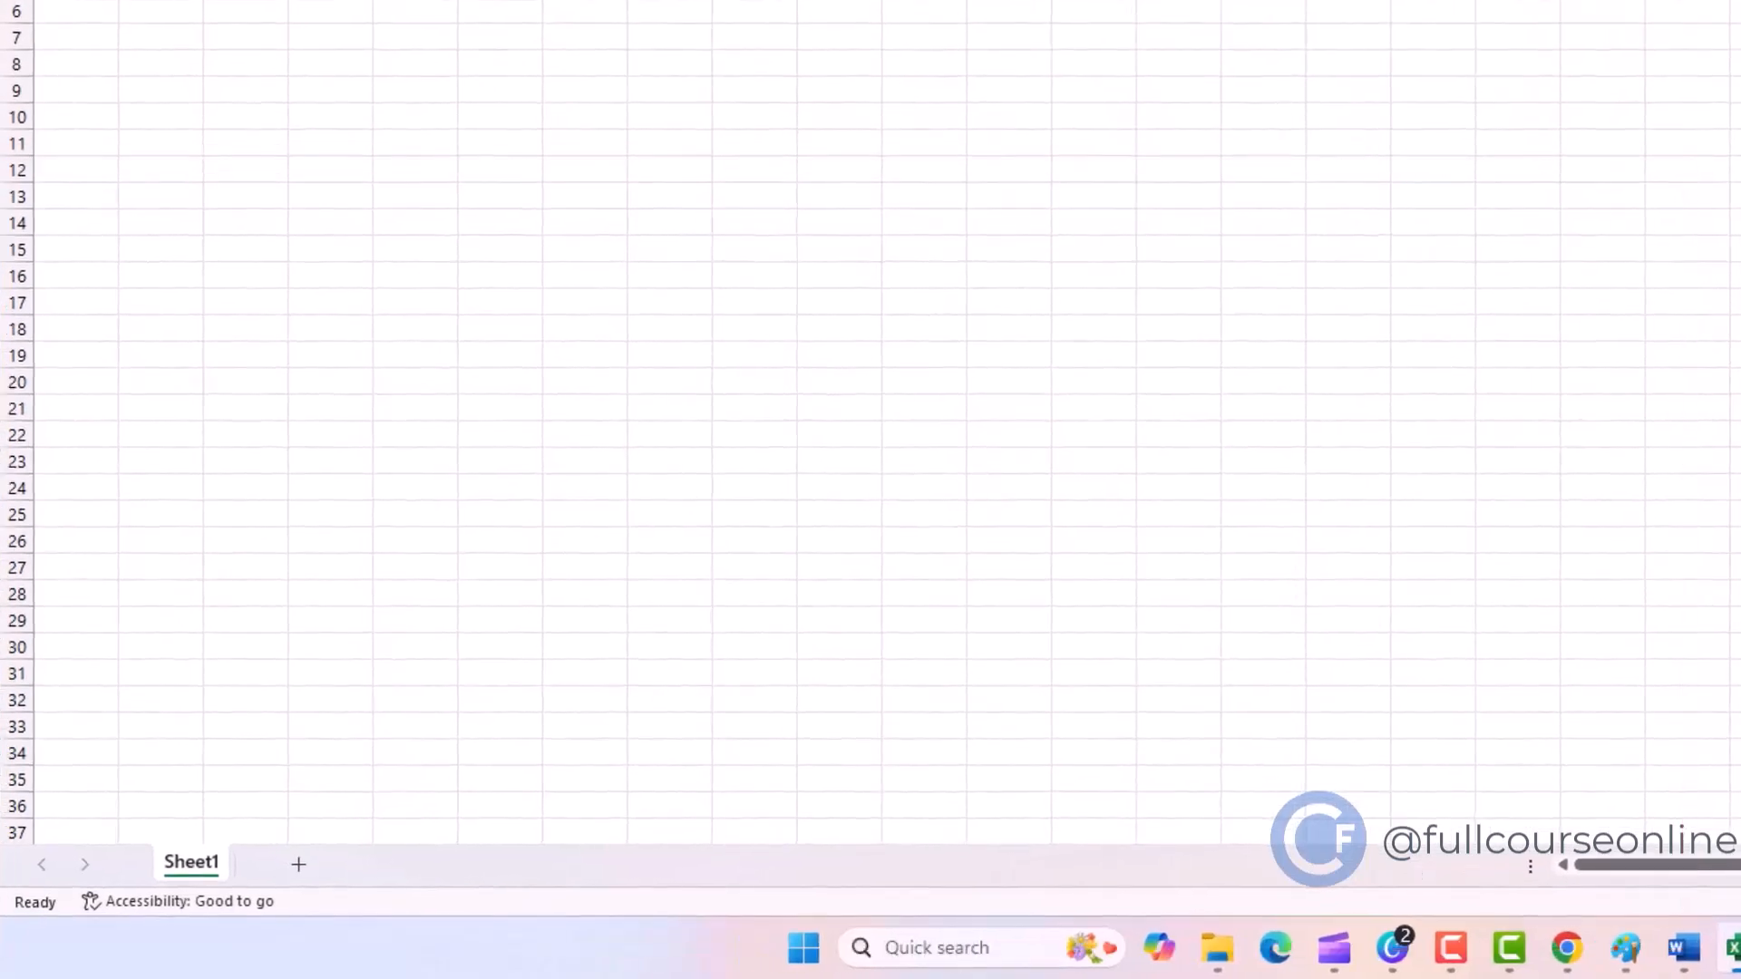
{"action": "left_click", "coordinate": [303, 866]}
{"action": "left_click", "coordinate": [383, 869]}
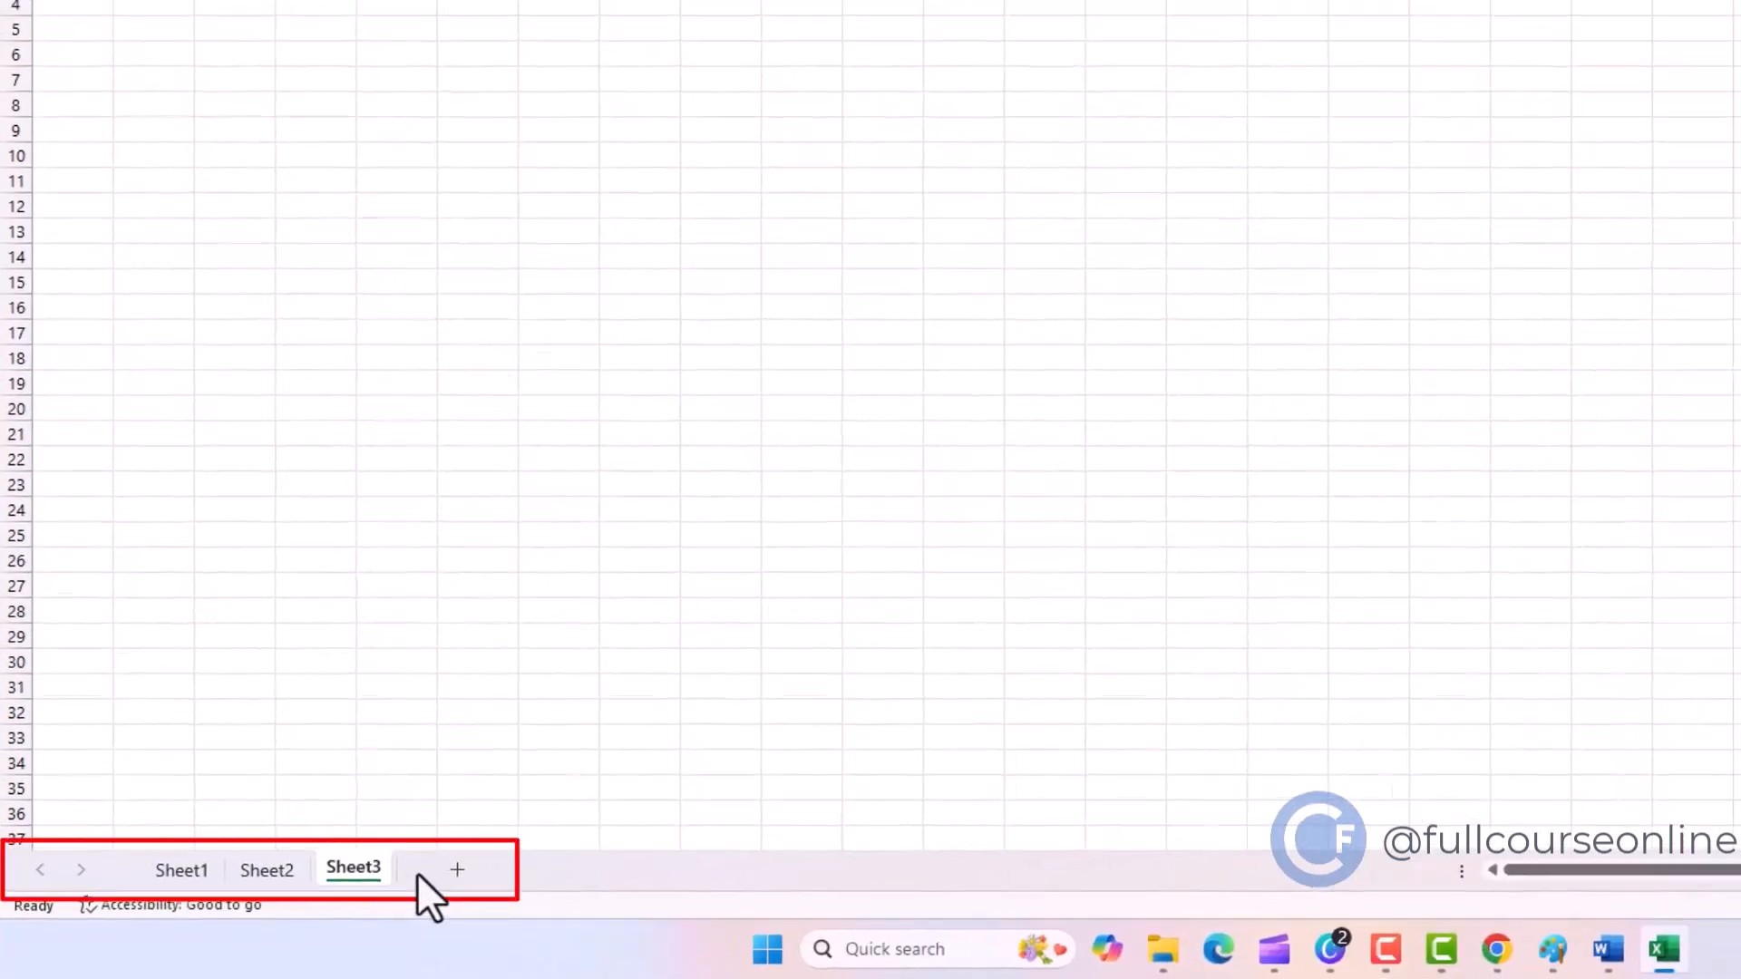
{"action": "left_click", "coordinate": [457, 869]}
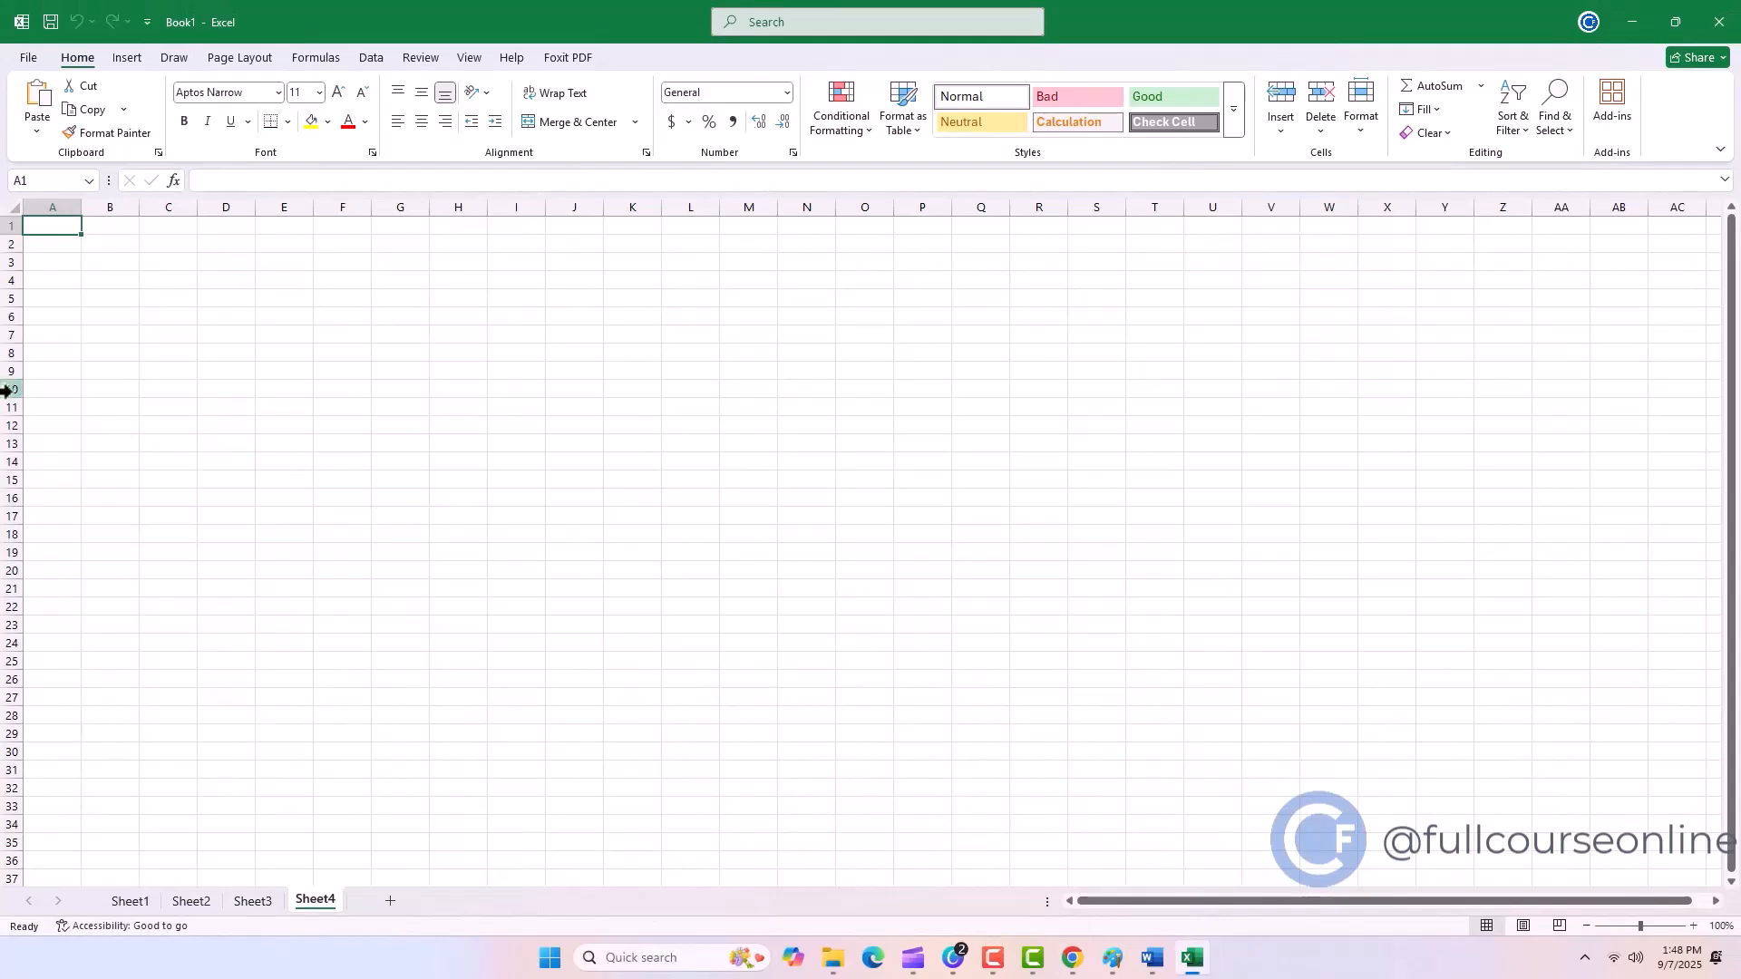
- Select the whole of row 10 and the whole of column D in turn on Sheet4
{"action": "left_click", "coordinate": [6, 390]}
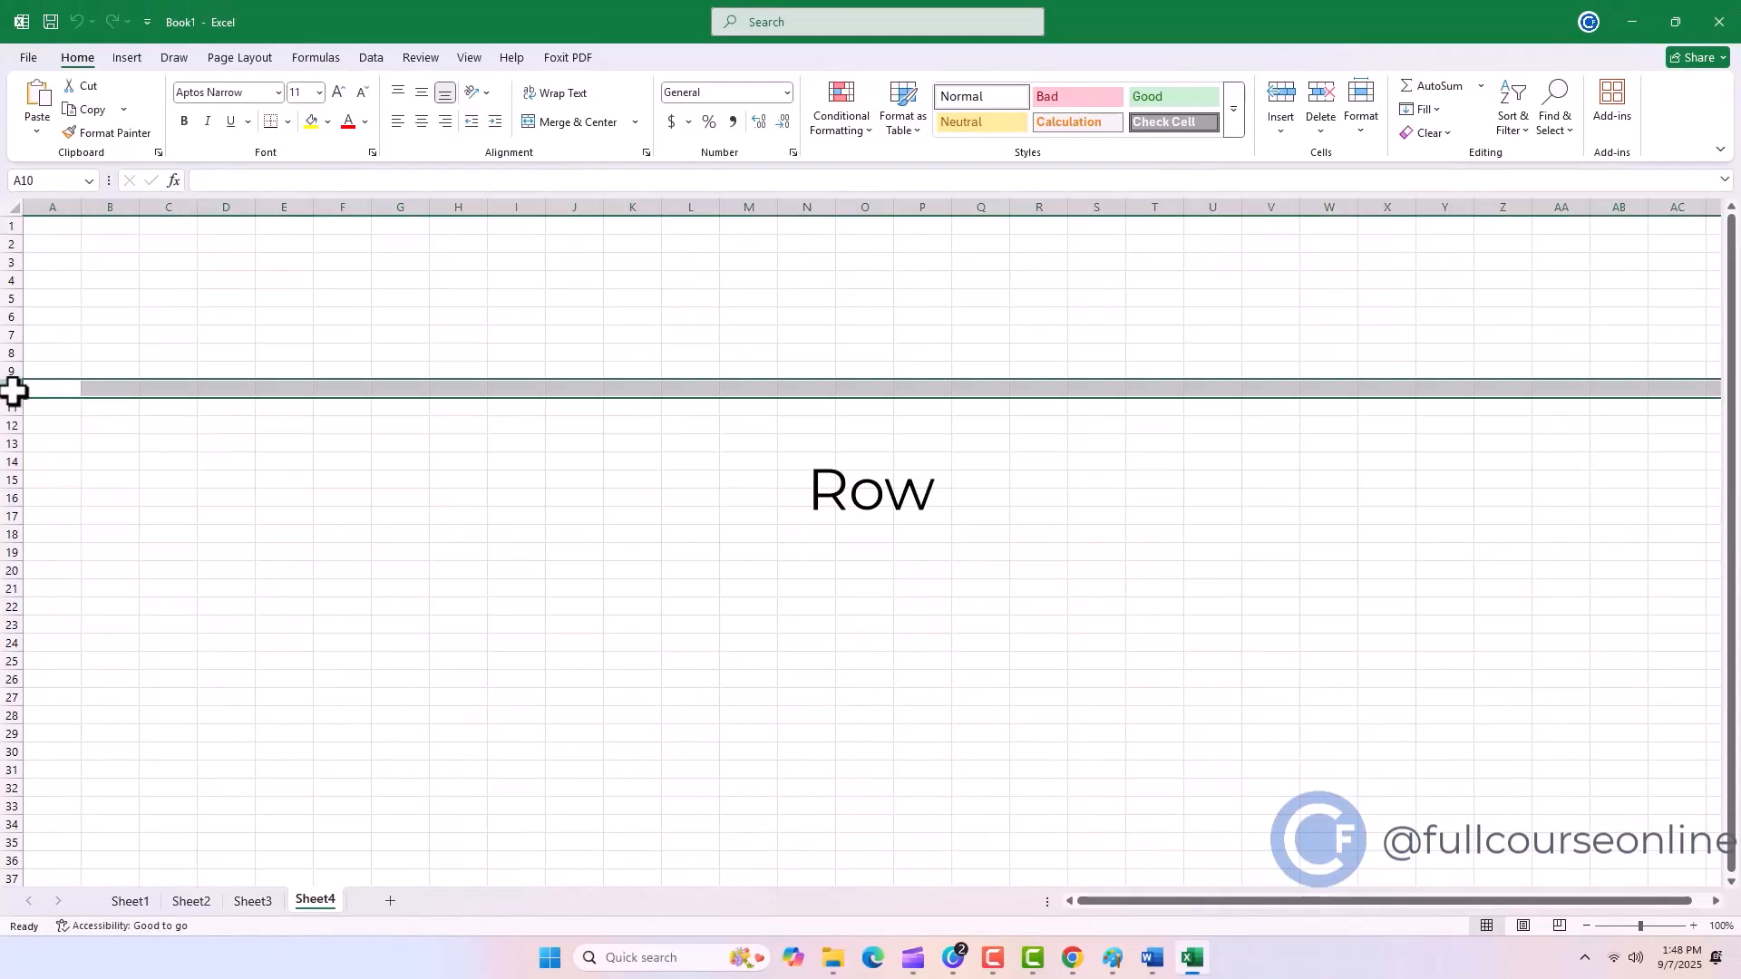
{"action": "left_click", "coordinate": [220, 205]}
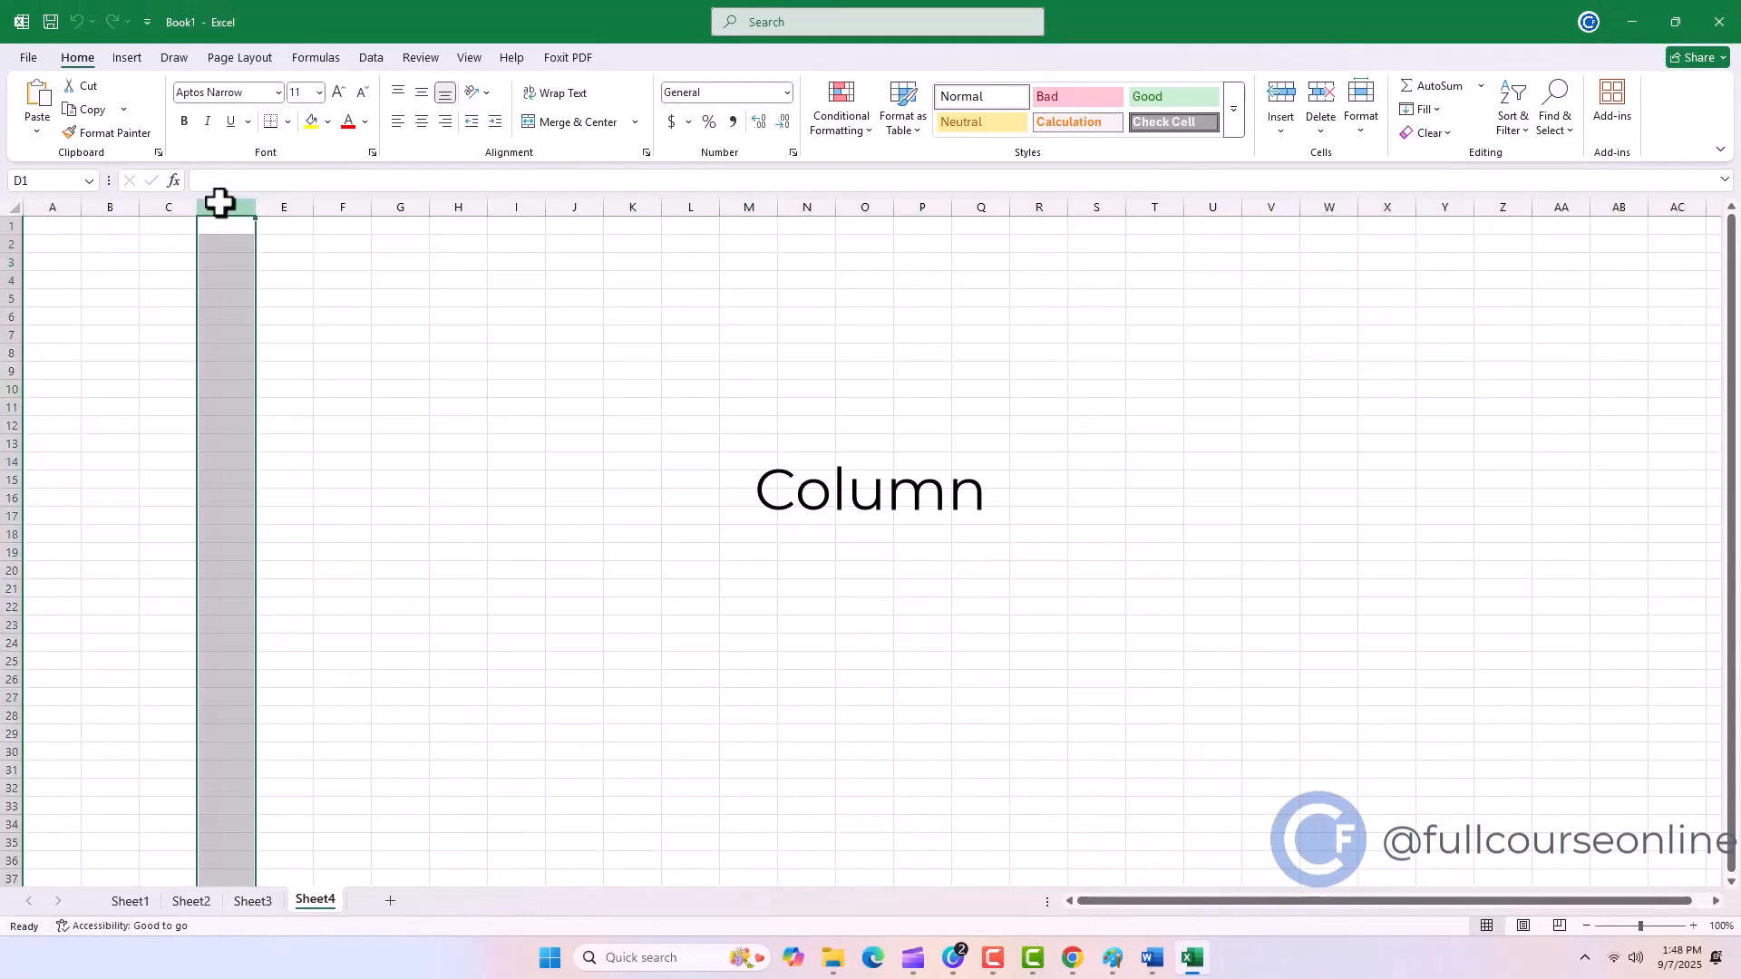
- Enter the text Table in cell D10 and the number 3000 in cell D11
{"action": "left_click", "coordinate": [206, 385]}
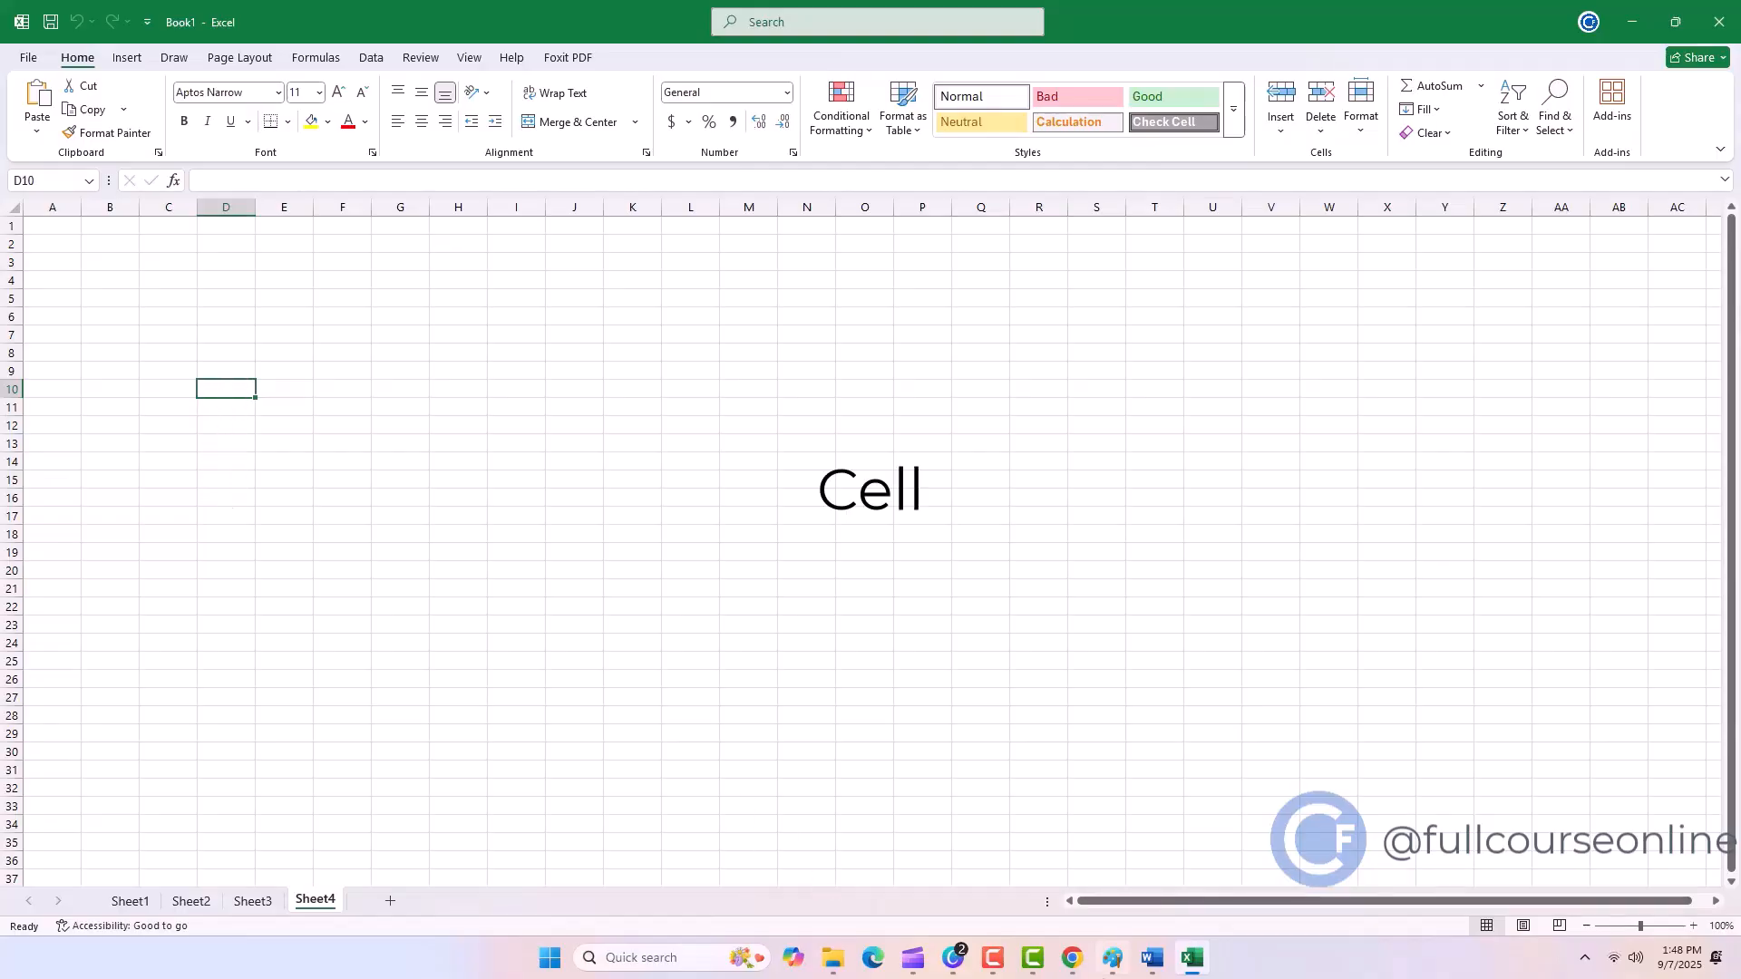
{"action": "type", "text": "Table"}
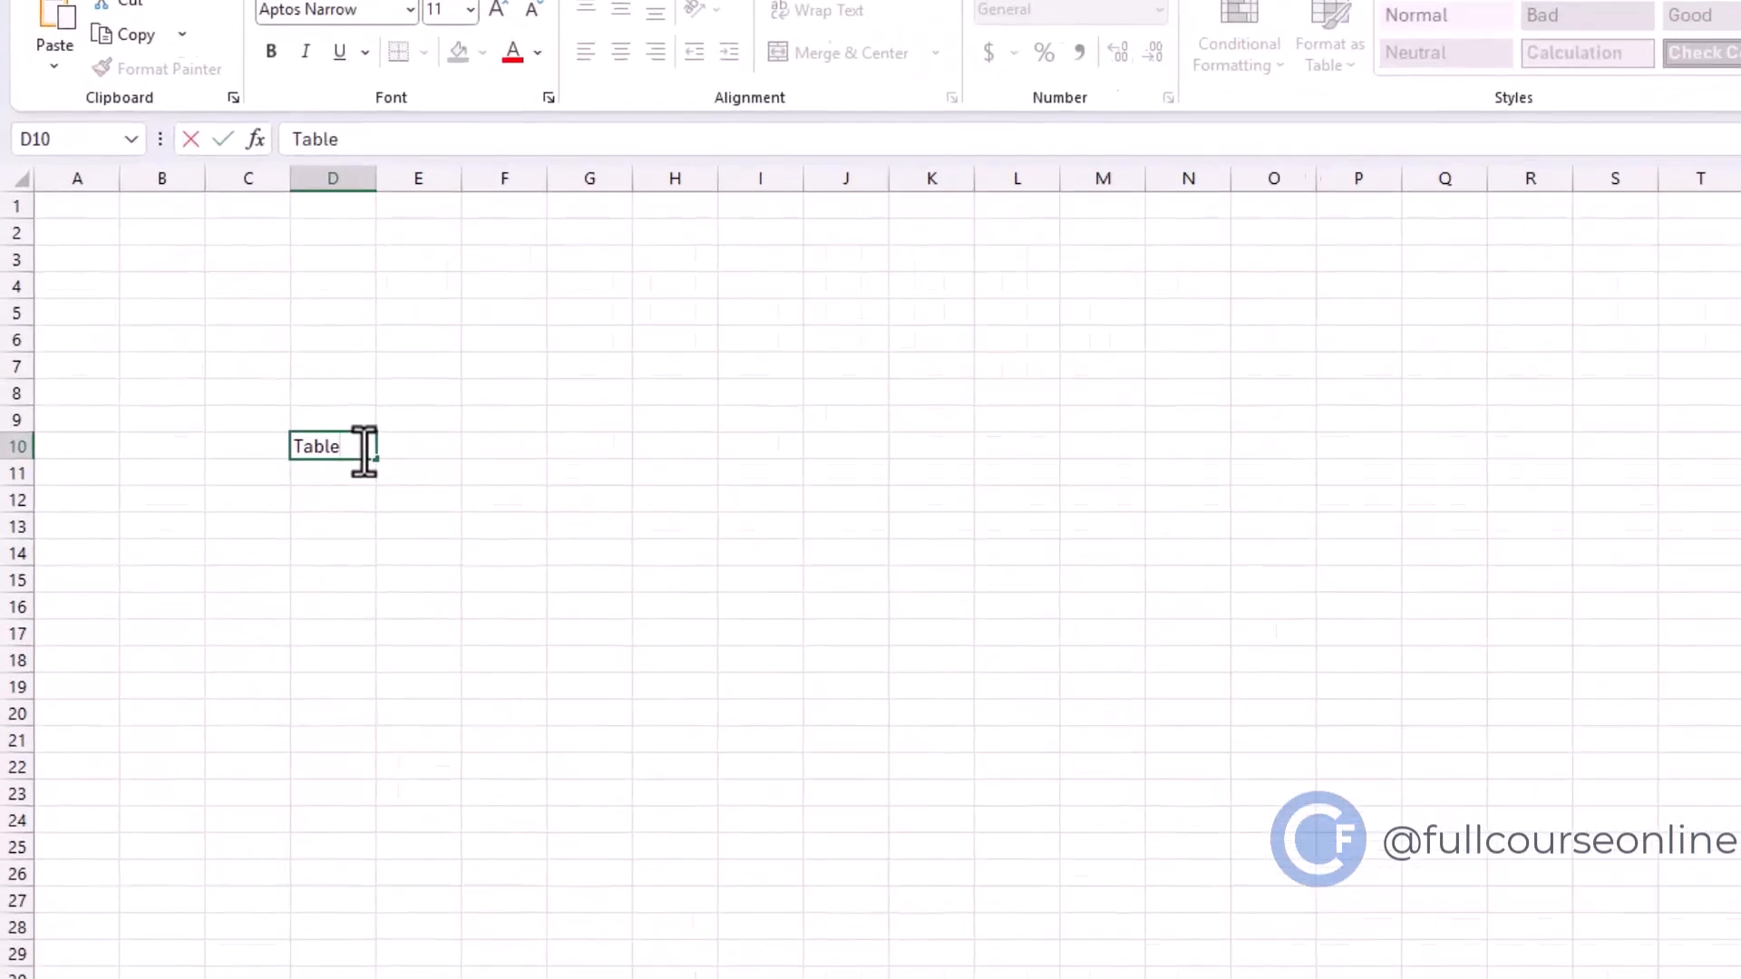
{"action": "key", "text": "Return"}
{"action": "type", "text": "3000"}
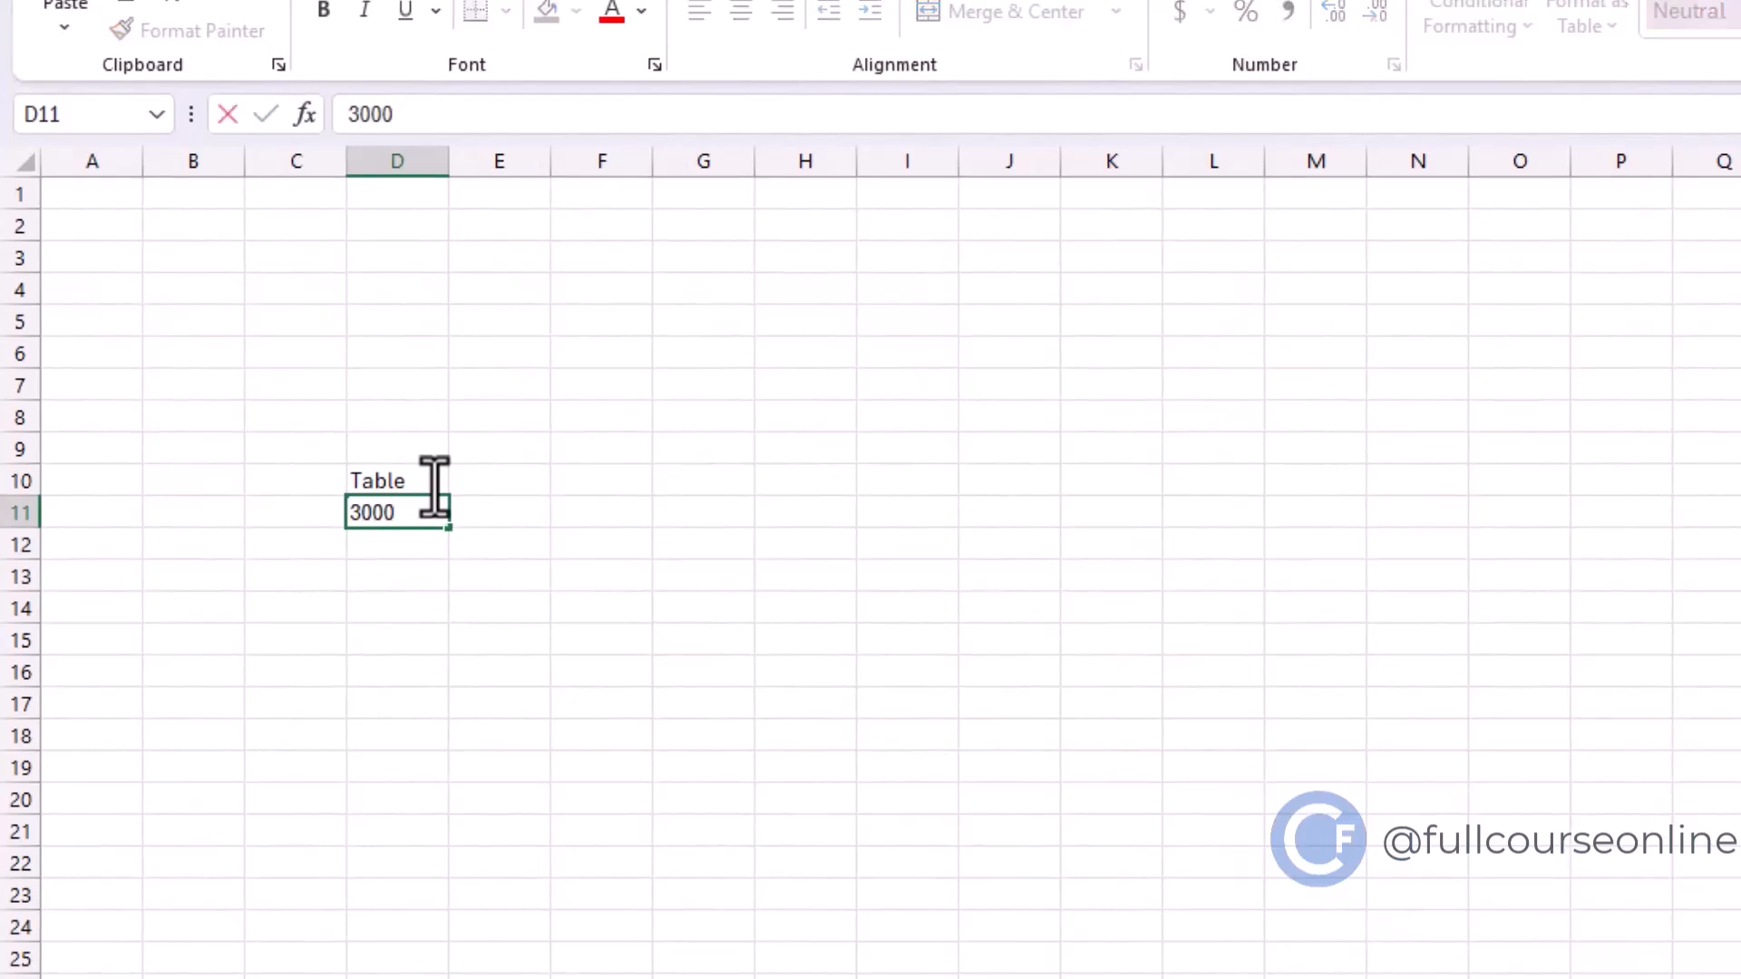
{"action": "key", "text": "Return"}
- Start a SUM formula in cell D12 and cancel the entry
{"action": "type", "text": "=sum"}
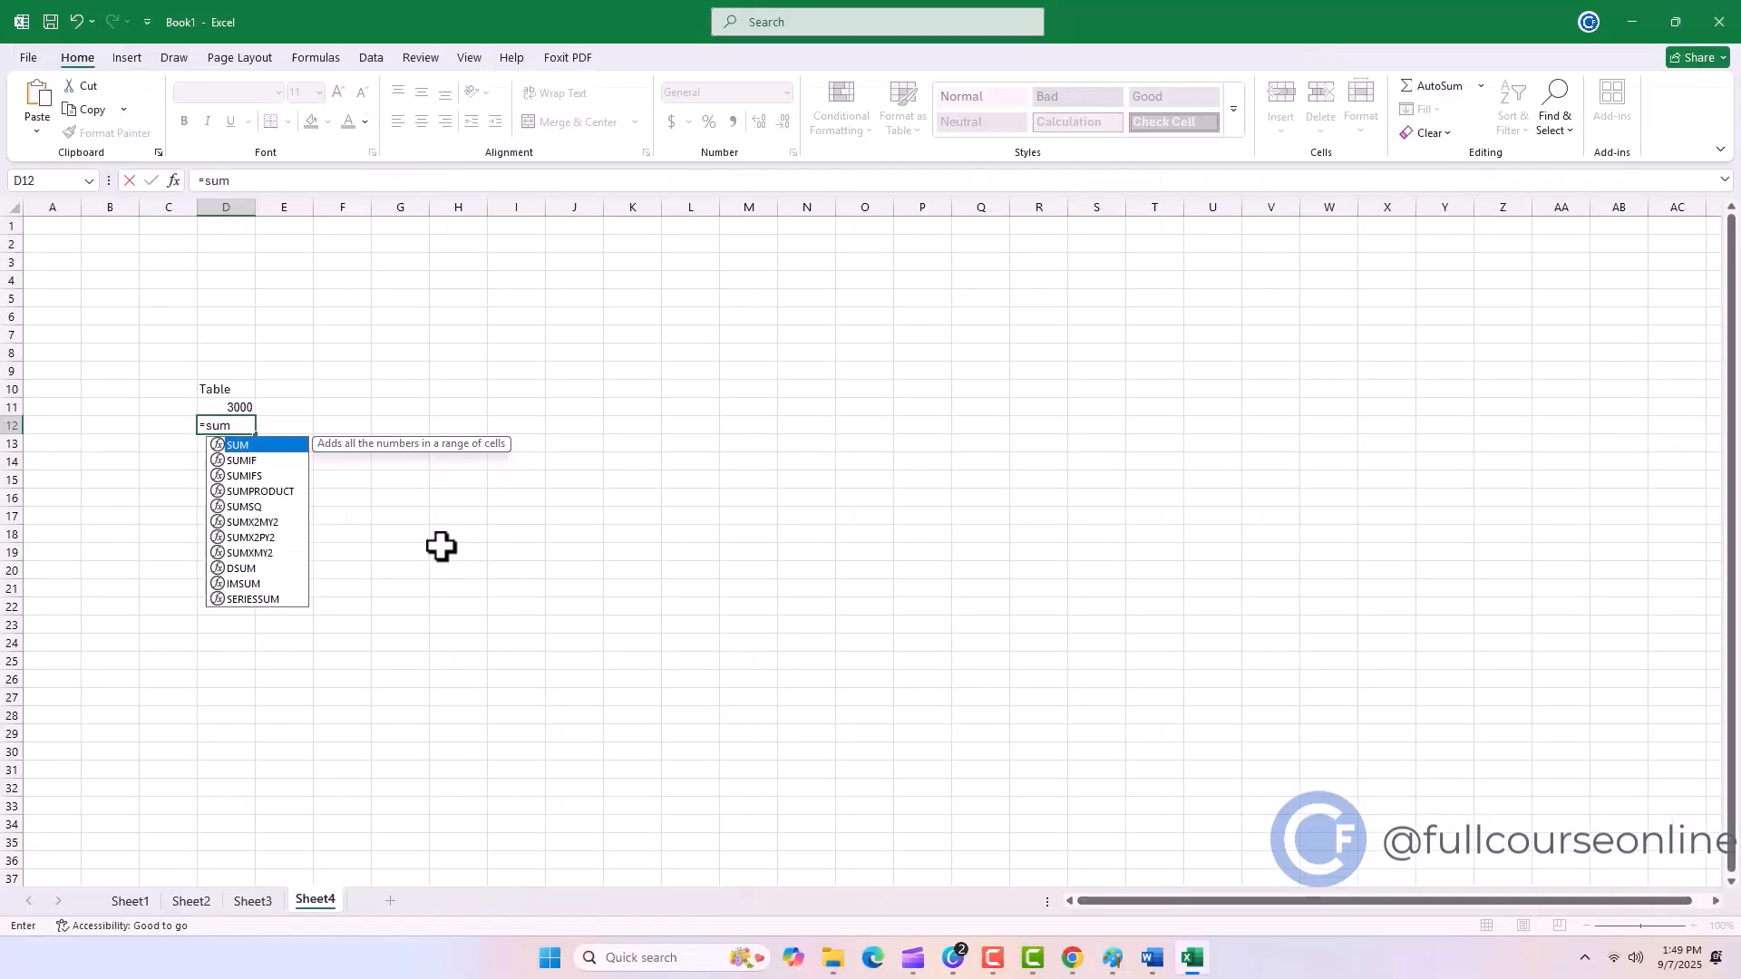
{"action": "key", "text": "Escape"}
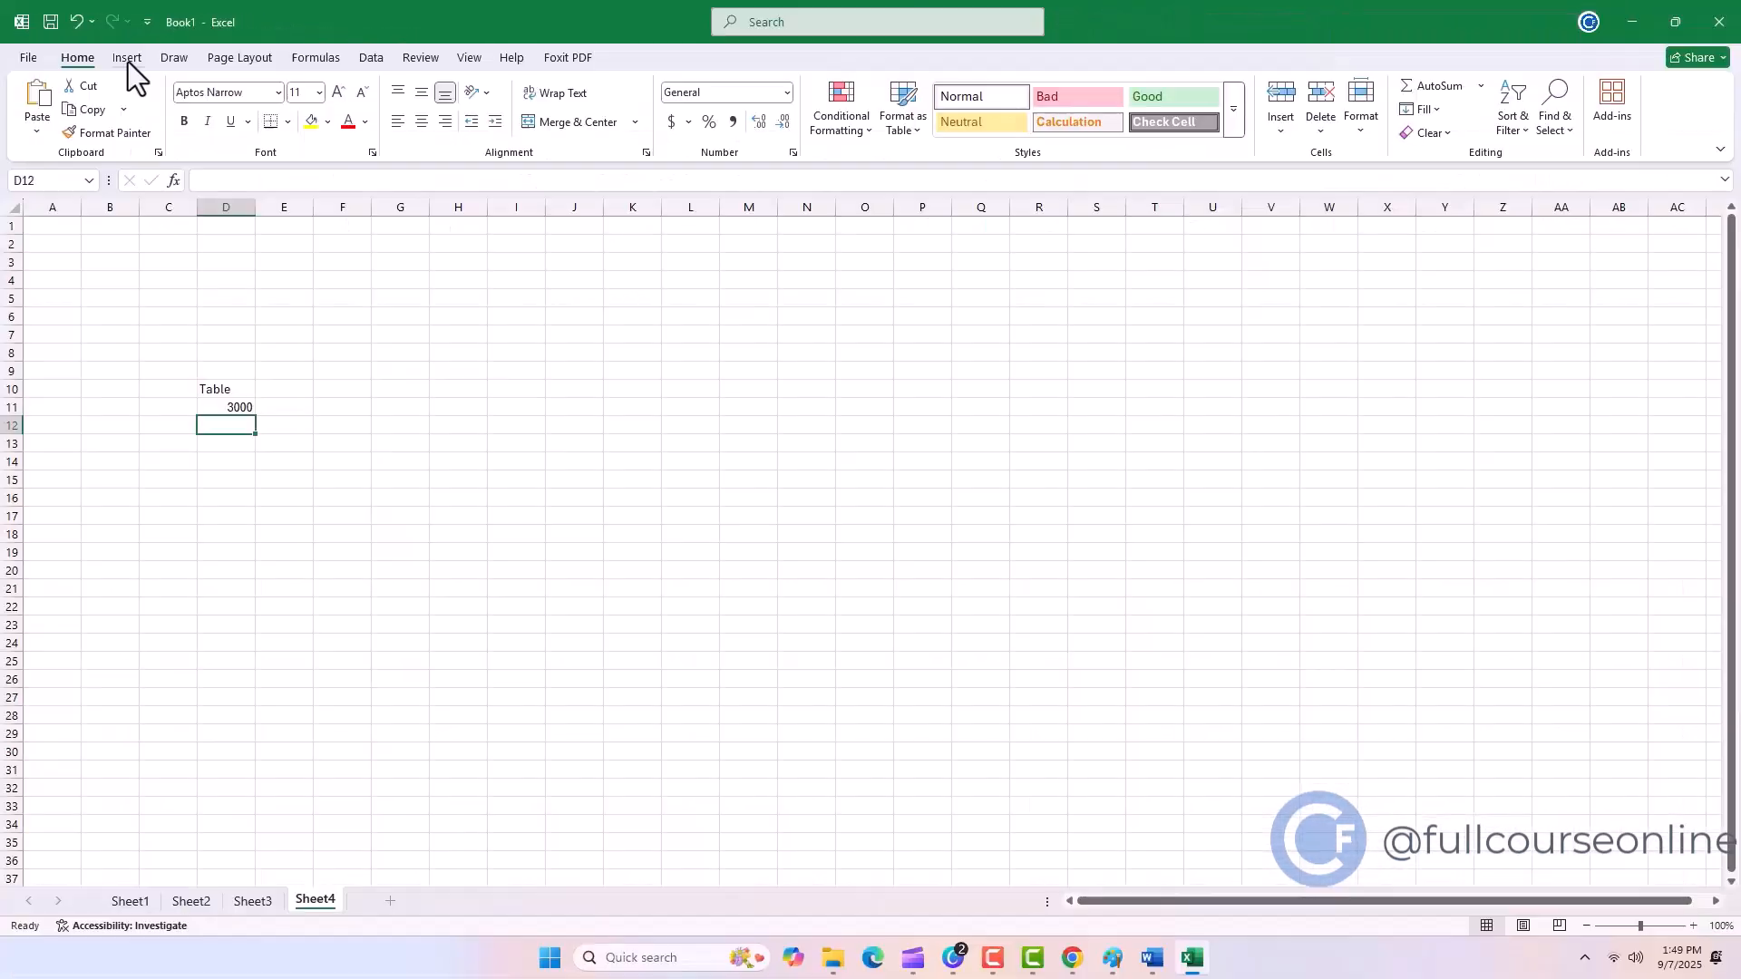
- Look through the available command groups for inserting, drawing, page layout, formulas and data
{"action": "left_click", "coordinate": [238, 108]}
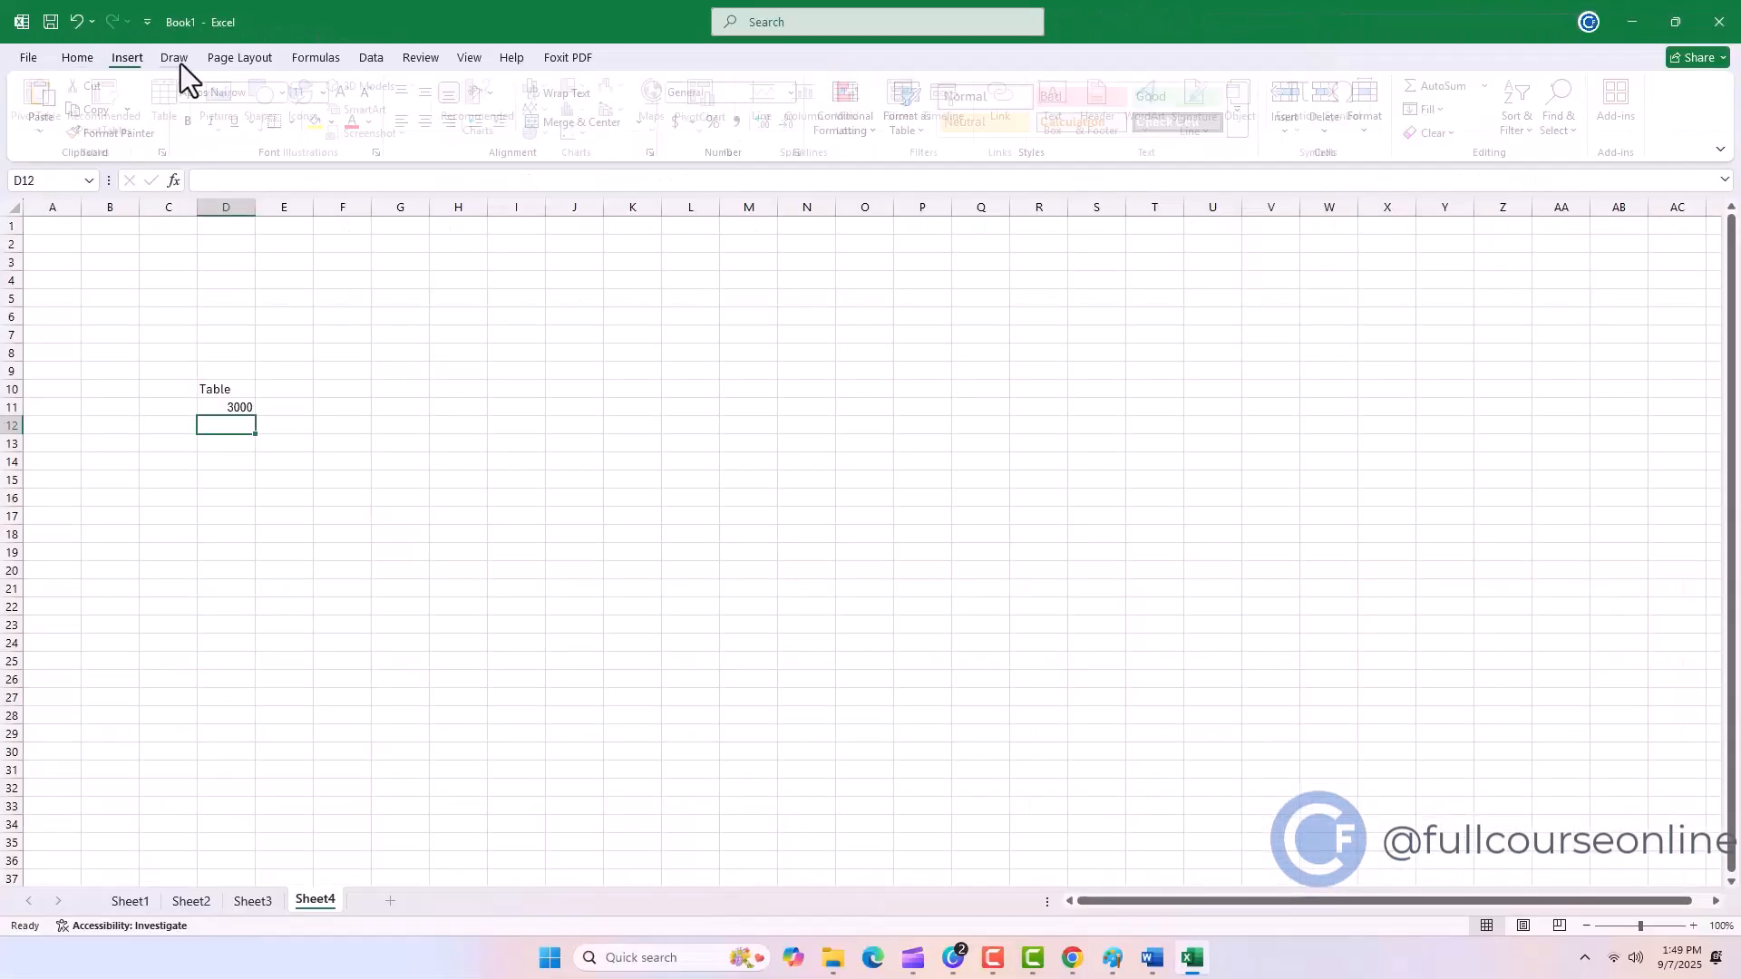
{"action": "left_click", "coordinate": [181, 64]}
{"action": "left_click", "coordinate": [232, 63]}
{"action": "left_click", "coordinate": [312, 56]}
{"action": "left_click", "coordinate": [378, 54]}
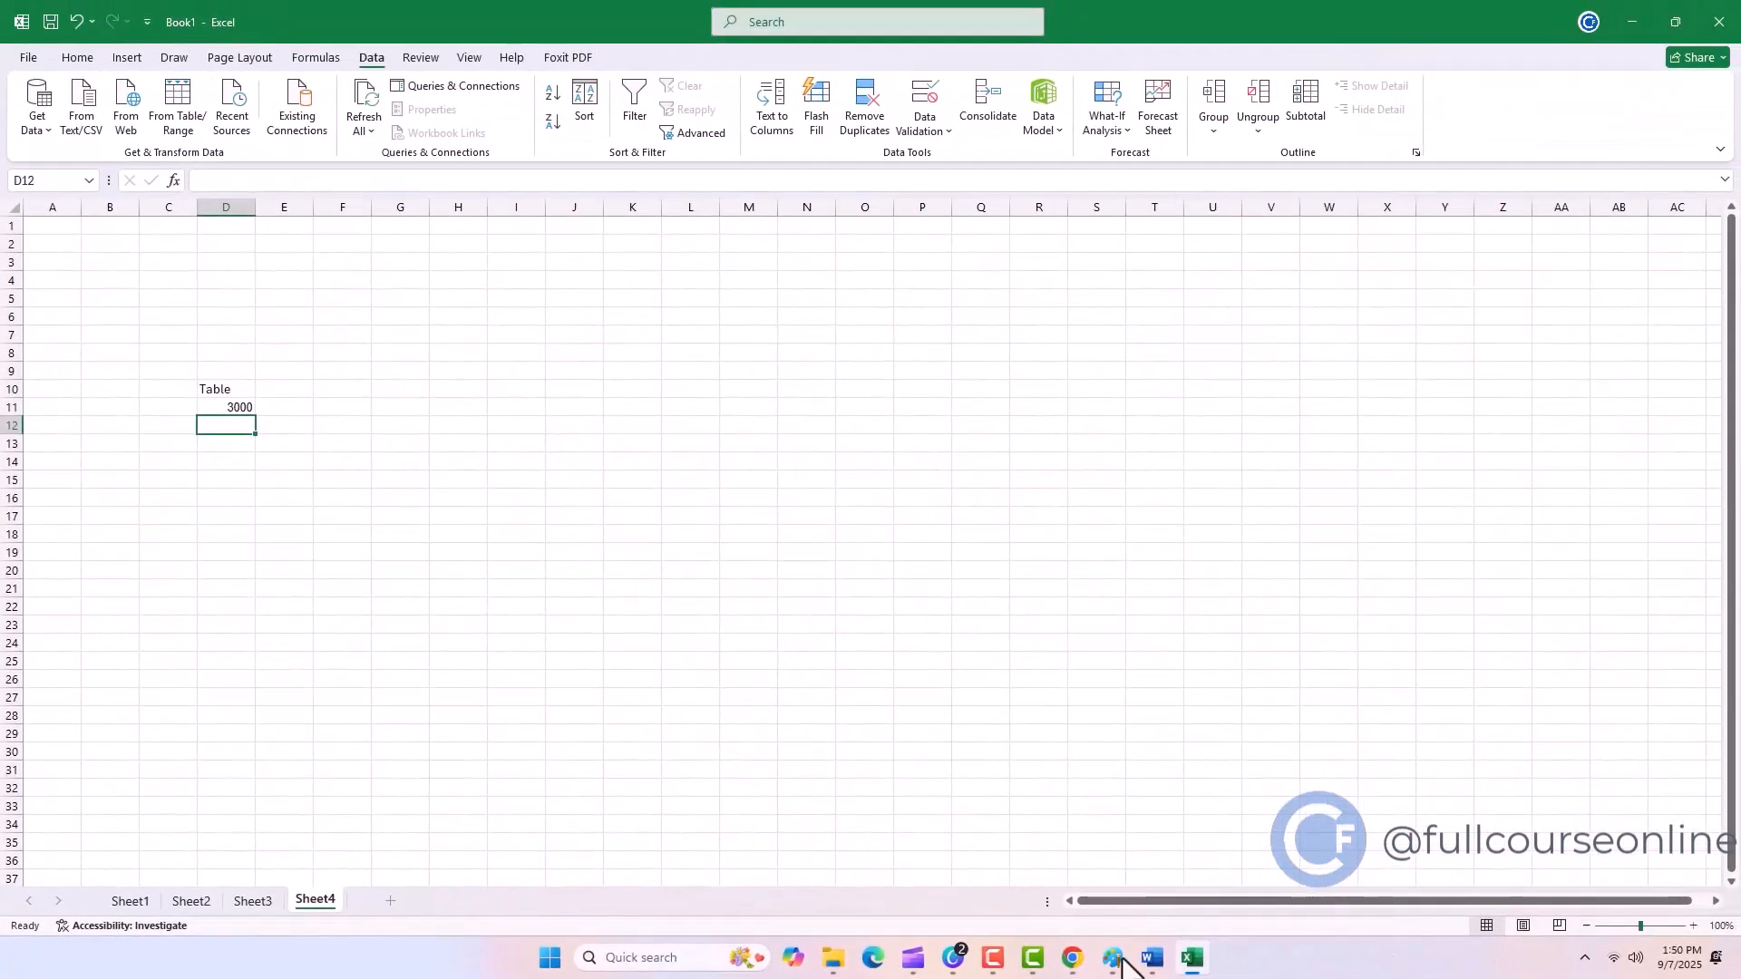
{"action": "left_click", "coordinate": [179, 749]}
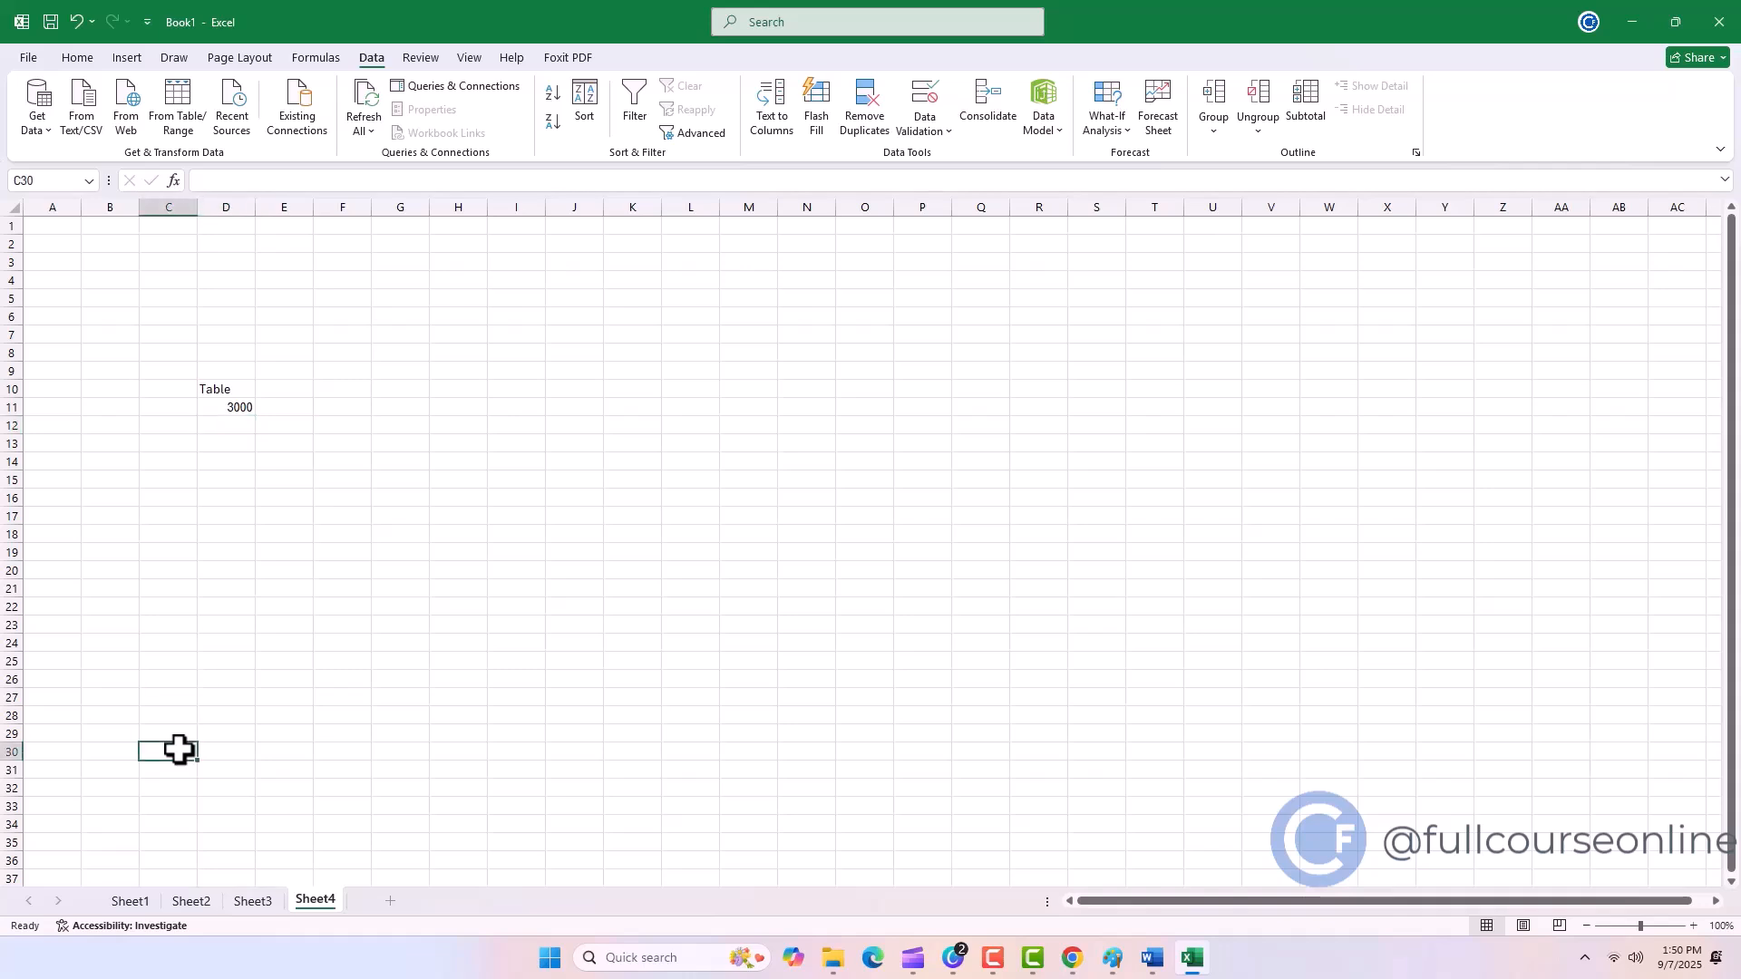
{"action": "left_click_drag", "start_coordinate": [114, 372], "coordinate": [733, 686]}
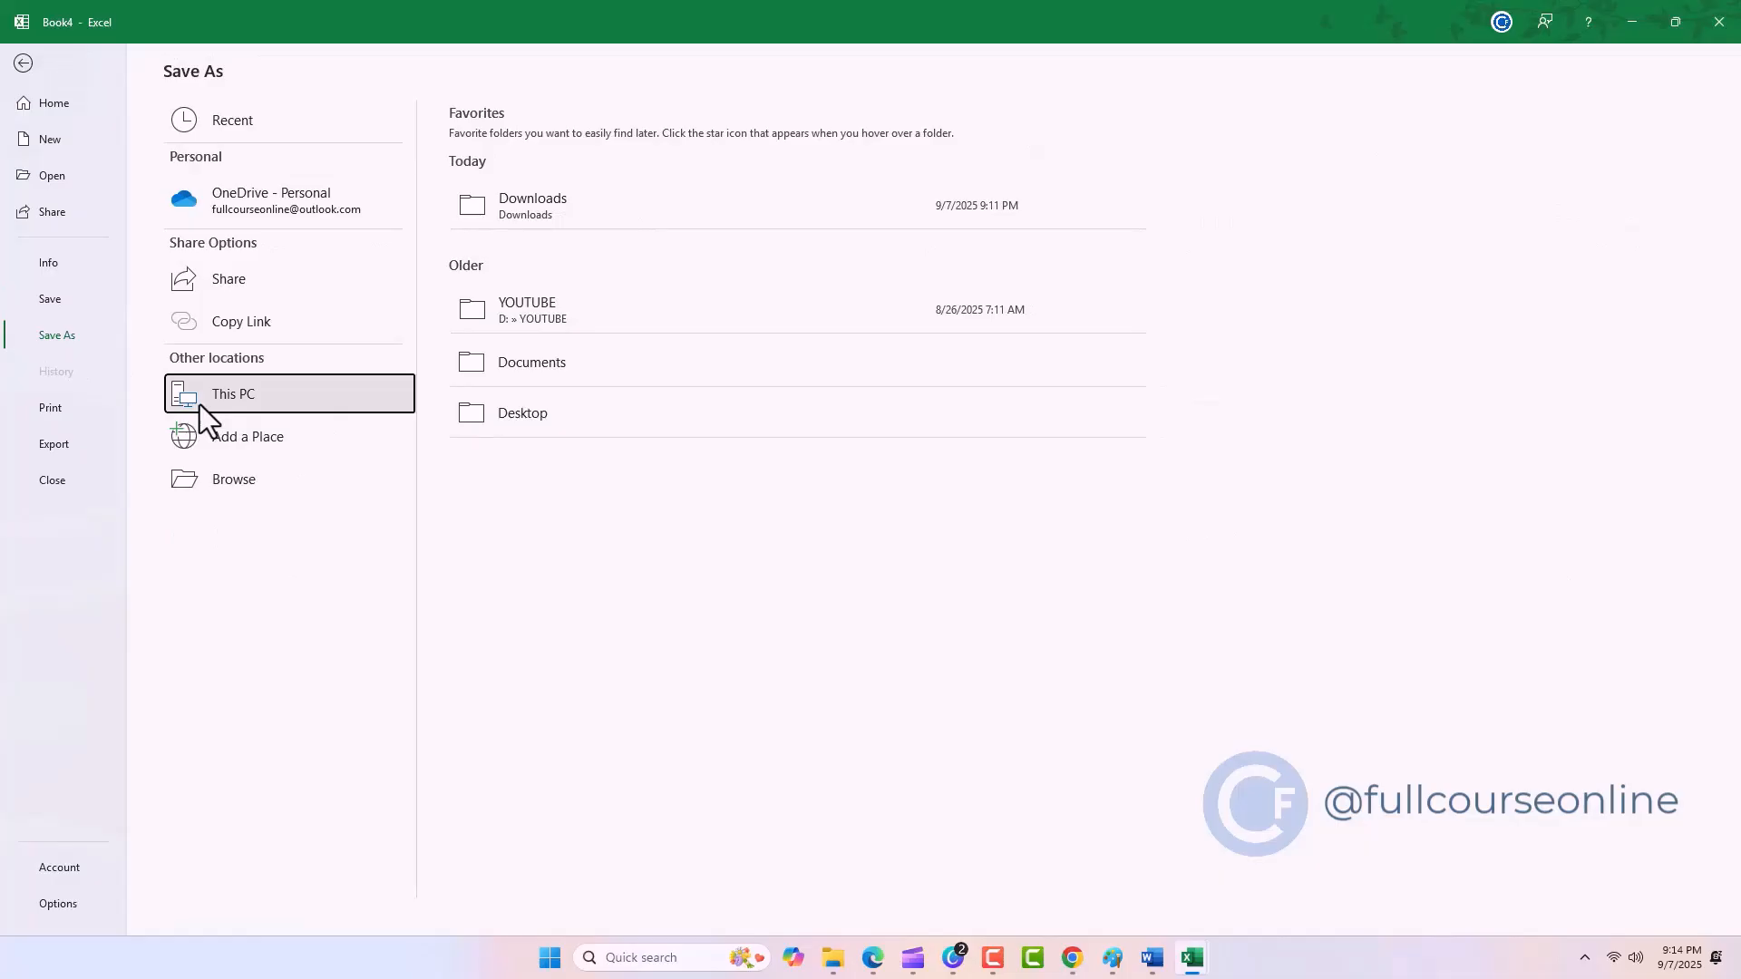
{"action": "left_click", "coordinate": [546, 411]}
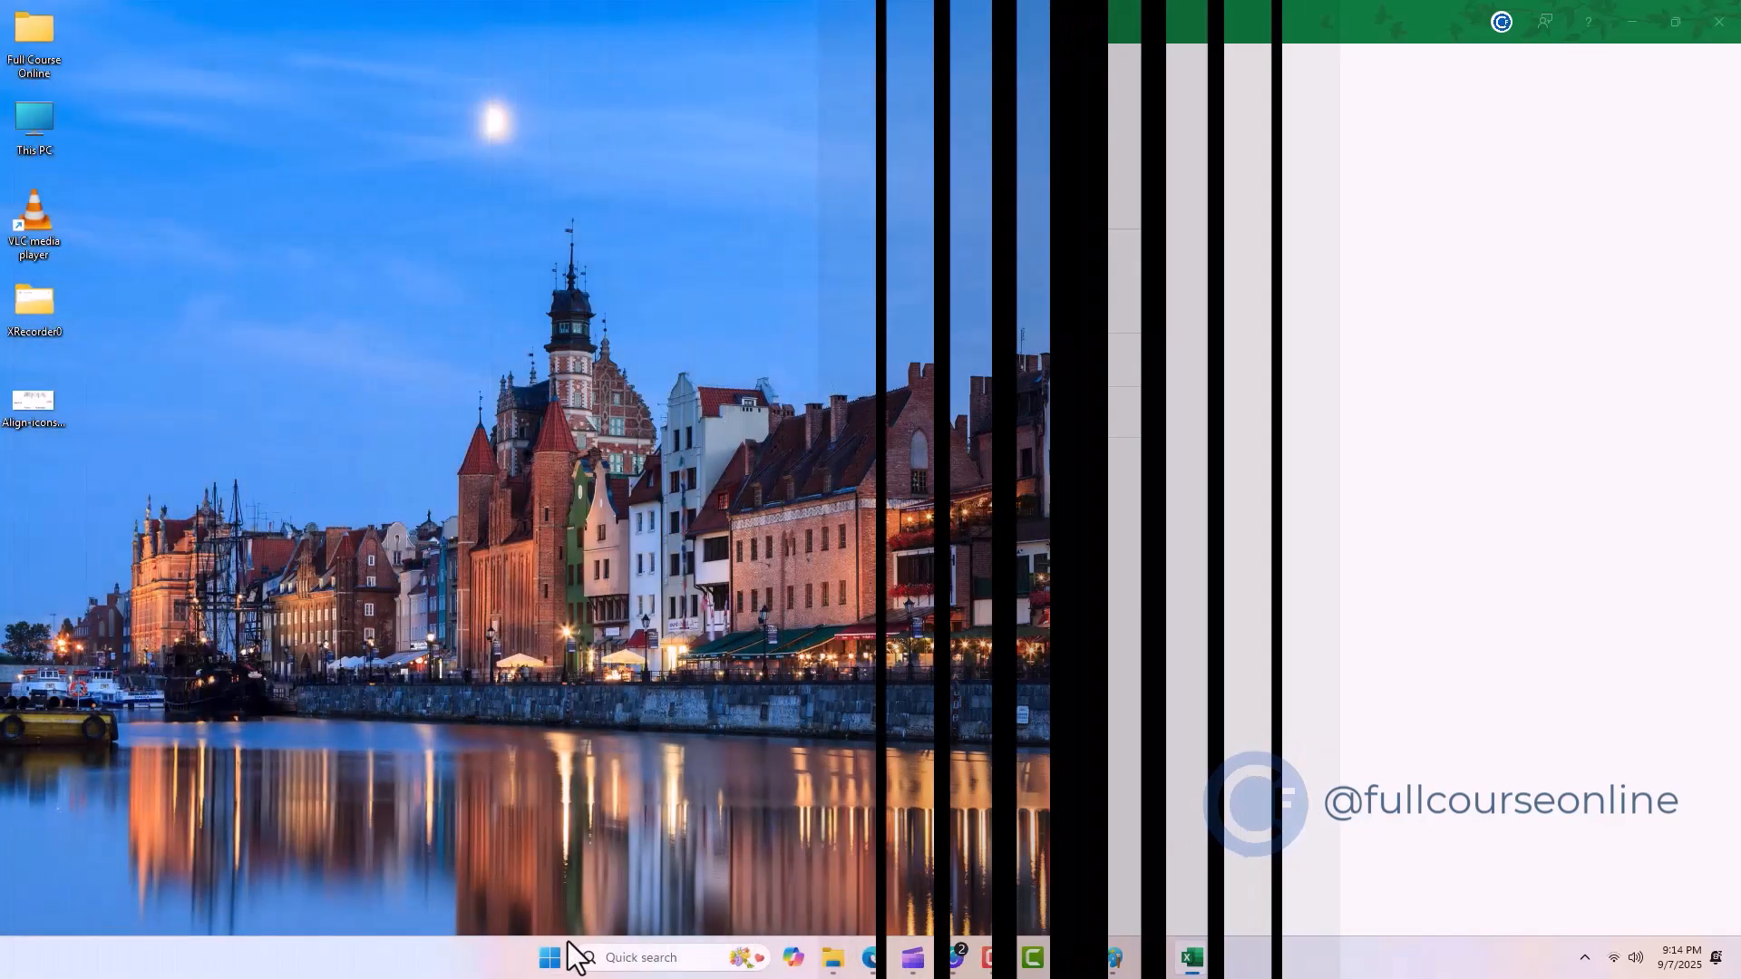
- Launch Excel from the desktop, create a blank workbook and maximize its window
{"action": "left_click", "coordinate": [551, 958]}
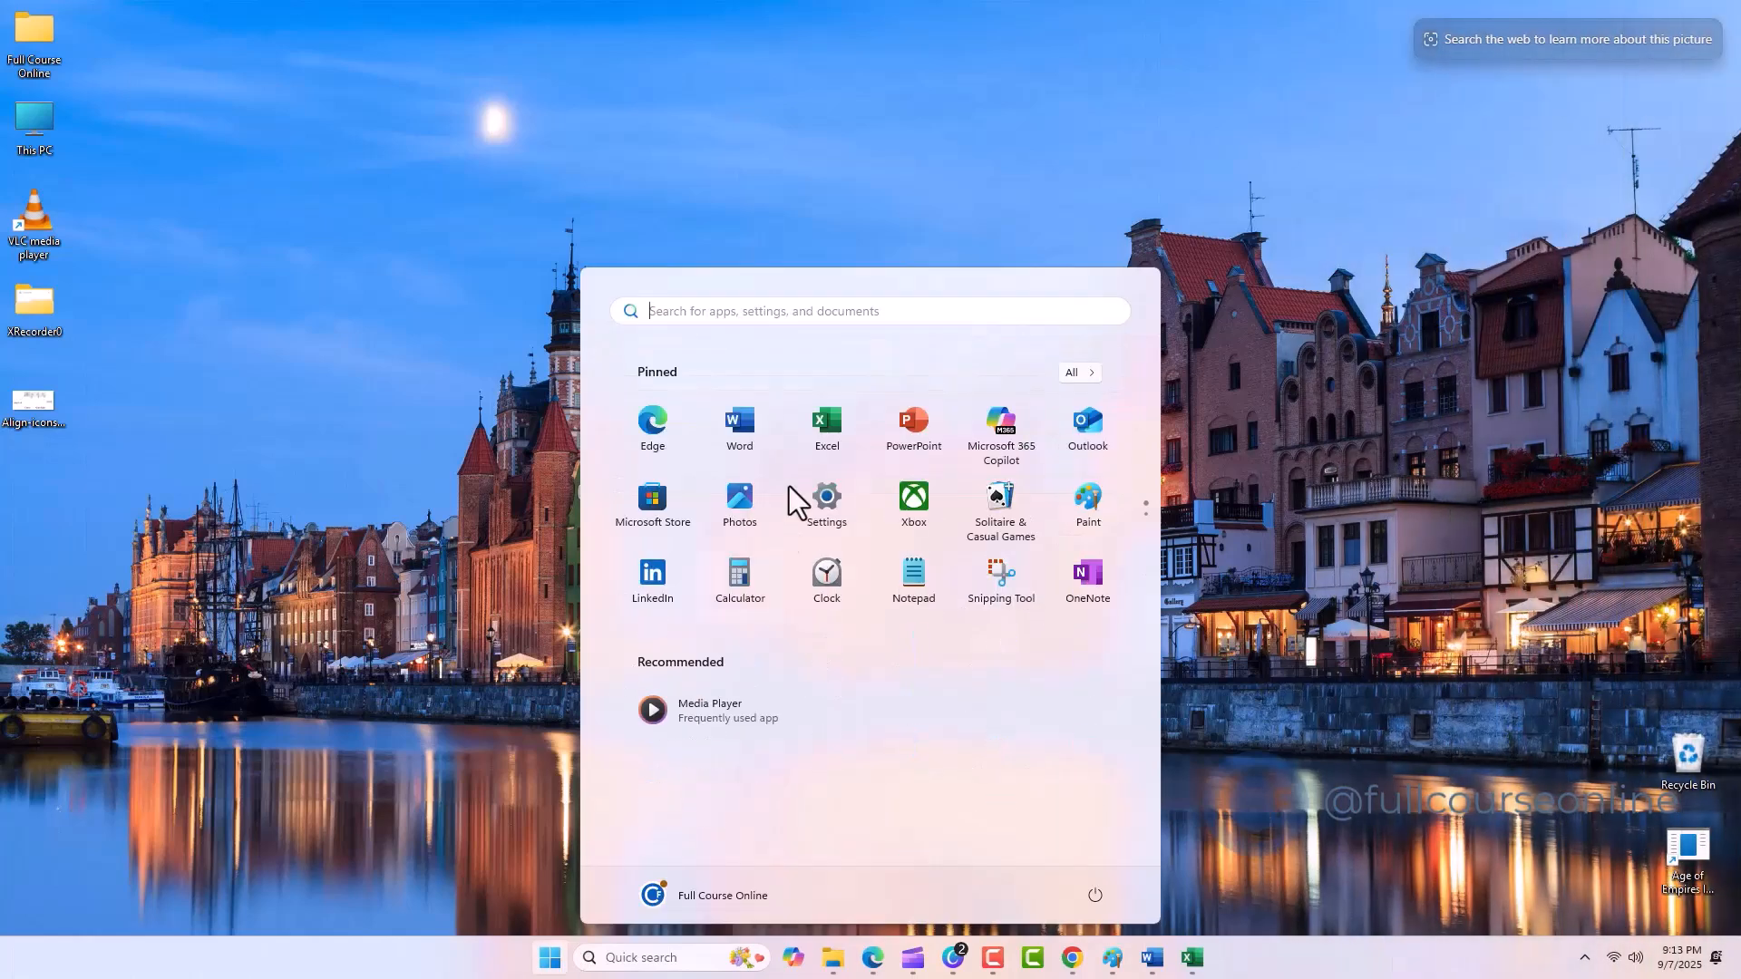
{"action": "left_click", "coordinate": [846, 422]}
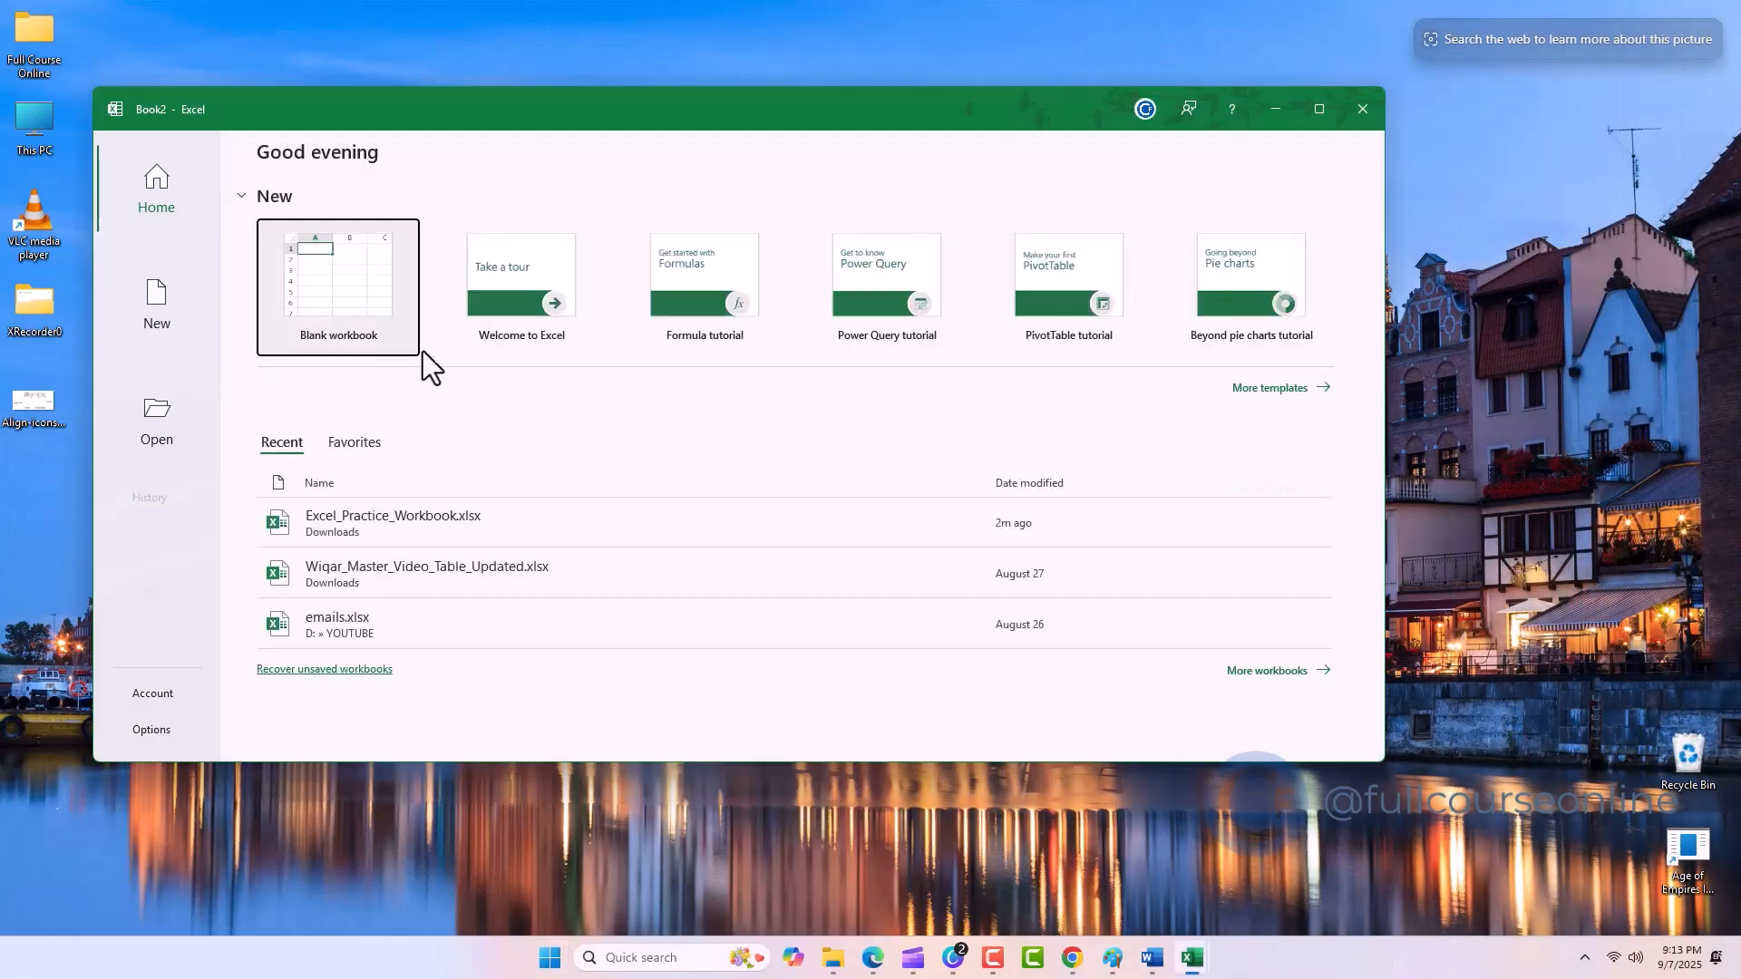
{"action": "left_click", "coordinate": [341, 292]}
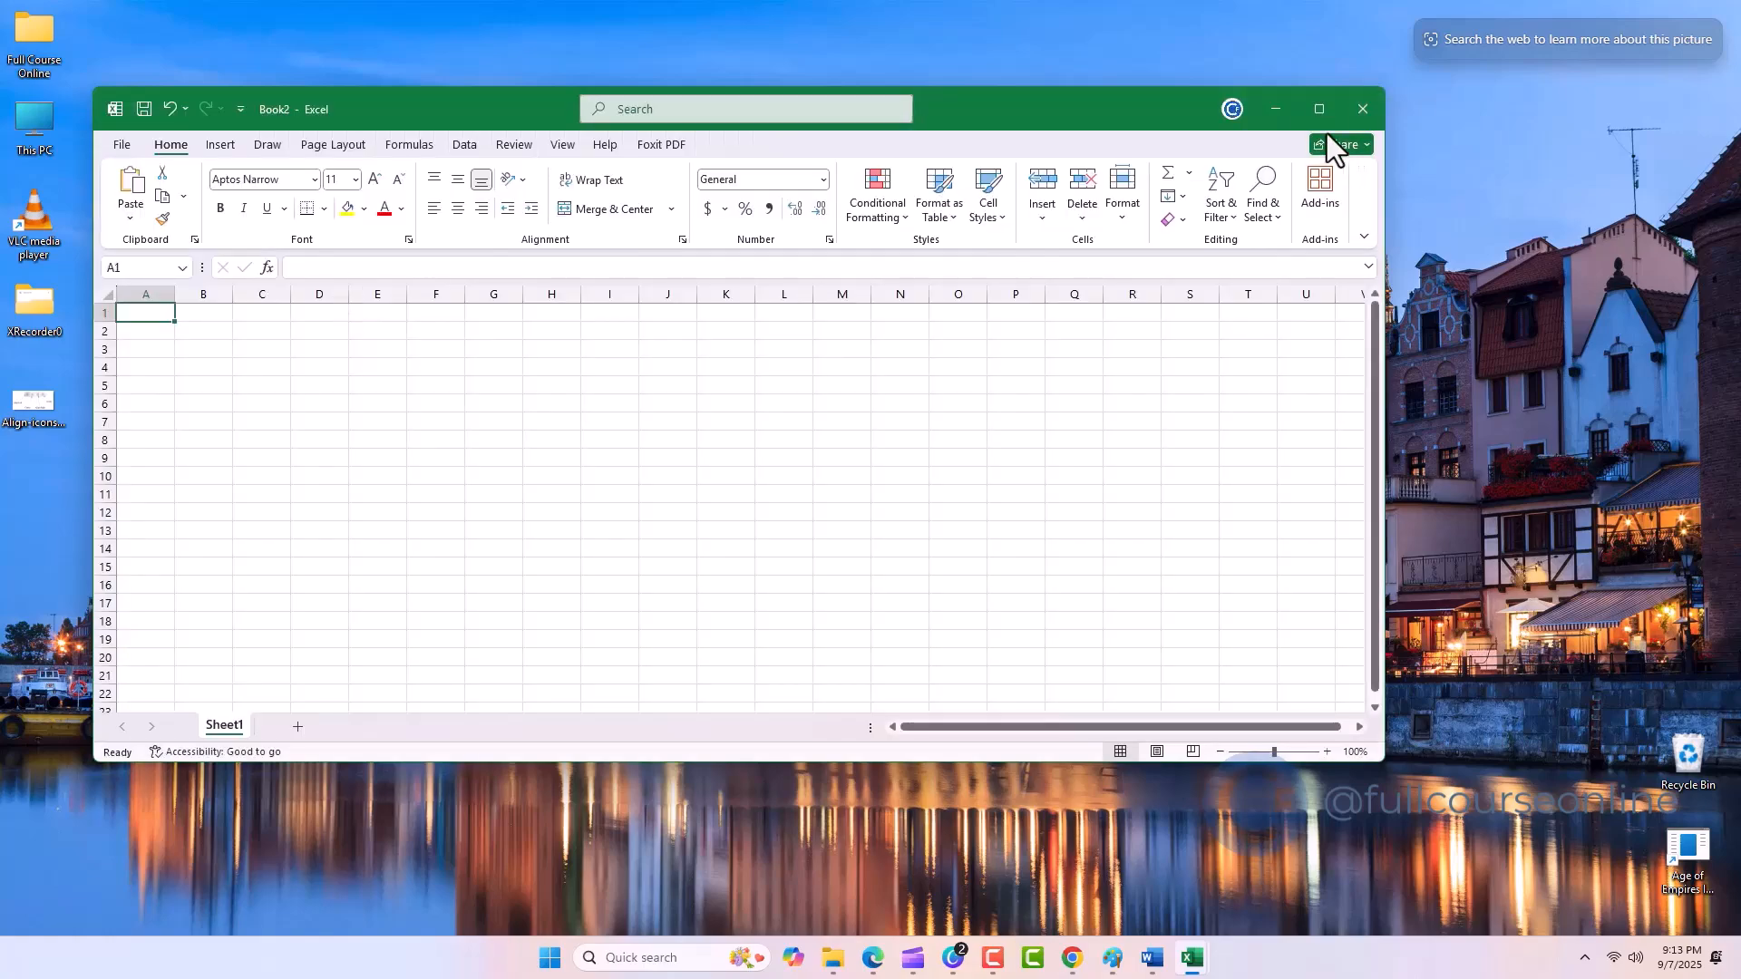
{"action": "left_click", "coordinate": [1319, 111]}
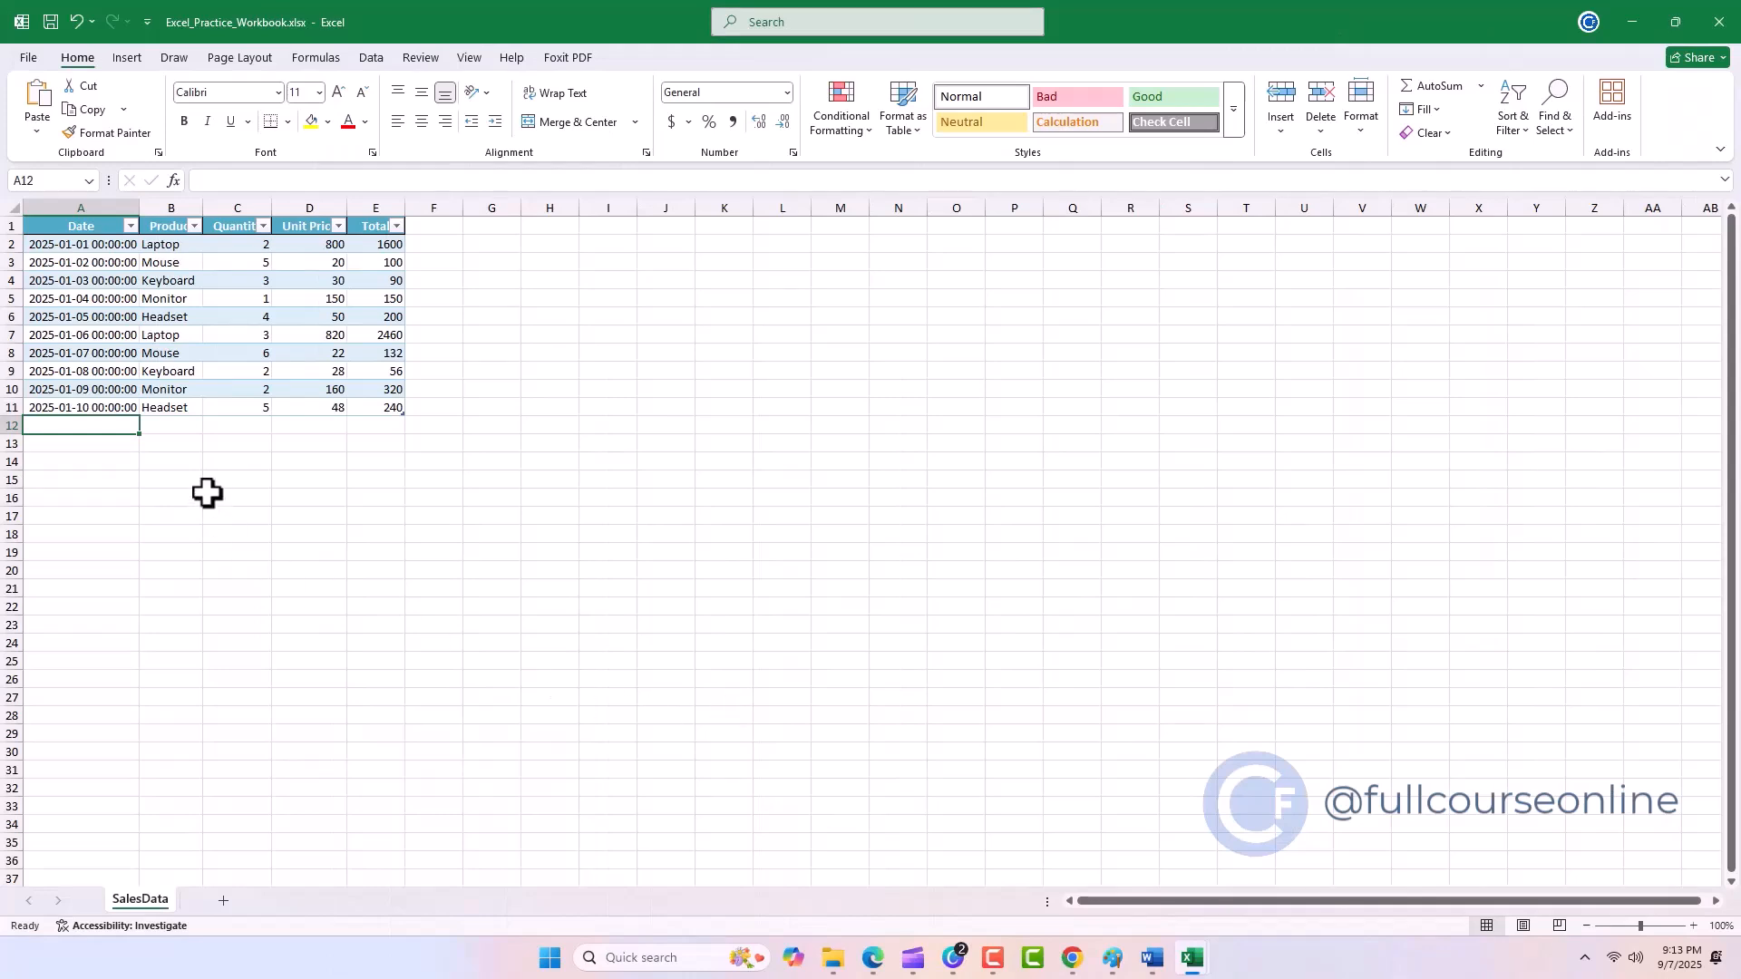
- Open the new-workbook page from within Excel_Practice_Workbook.xlsx
{"action": "left_click", "coordinate": [30, 60]}
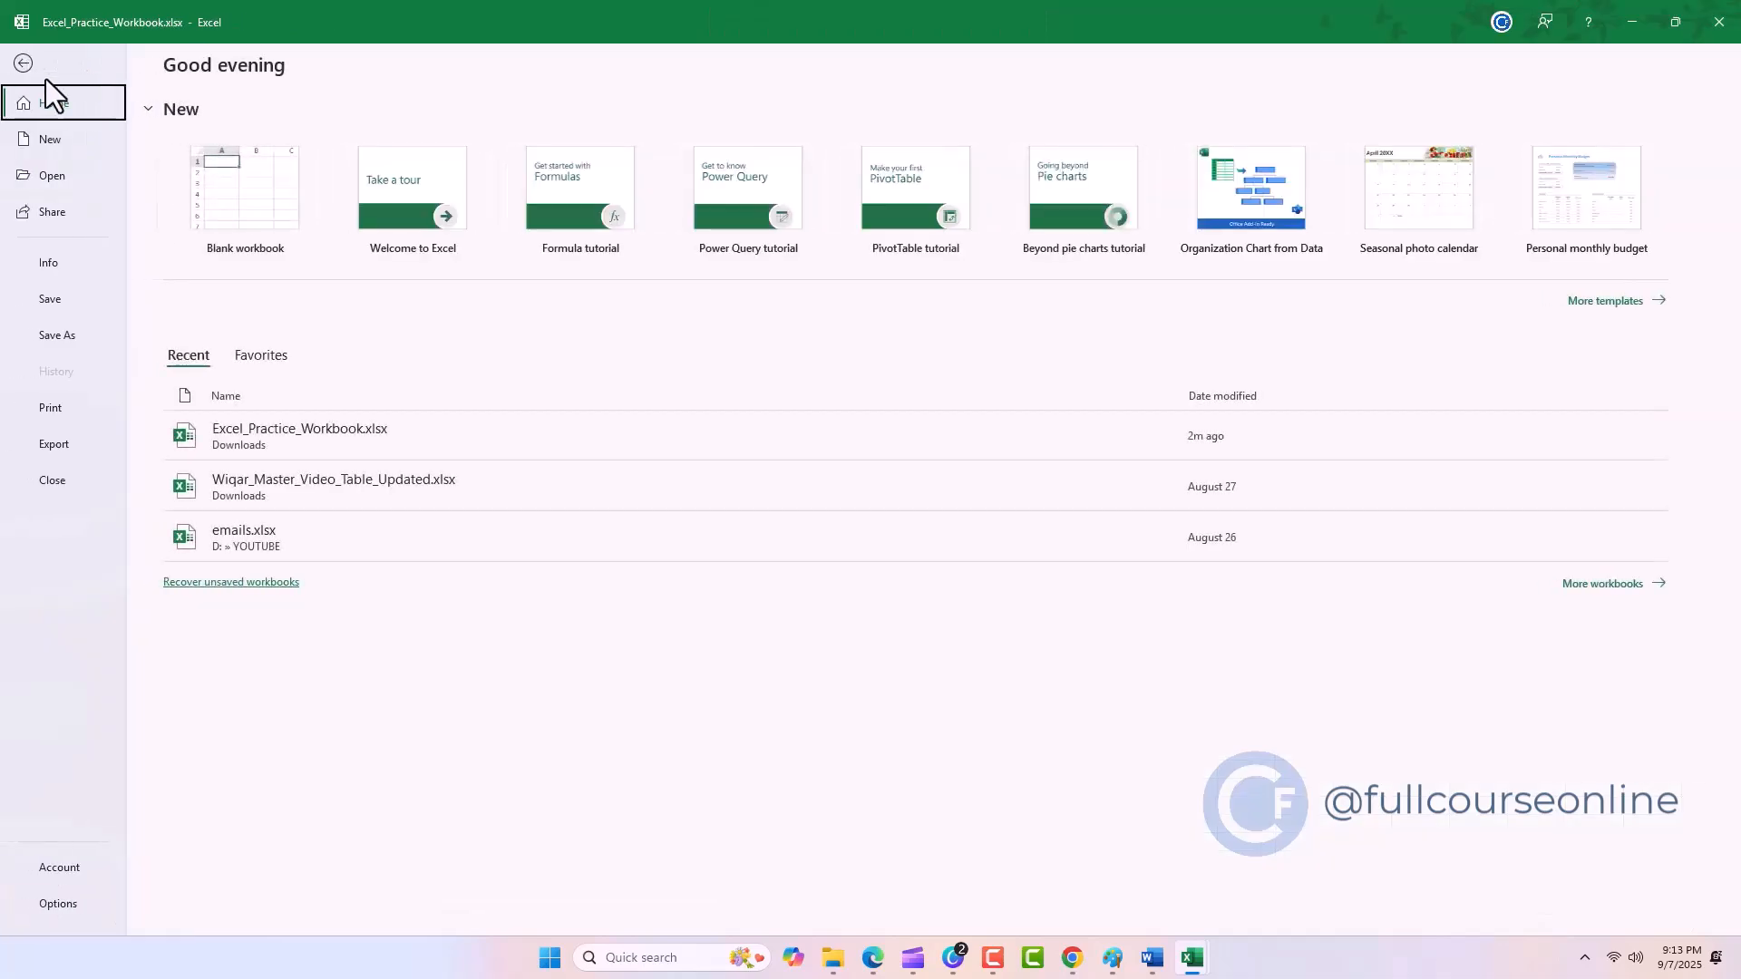
{"action": "left_click", "coordinate": [77, 138]}
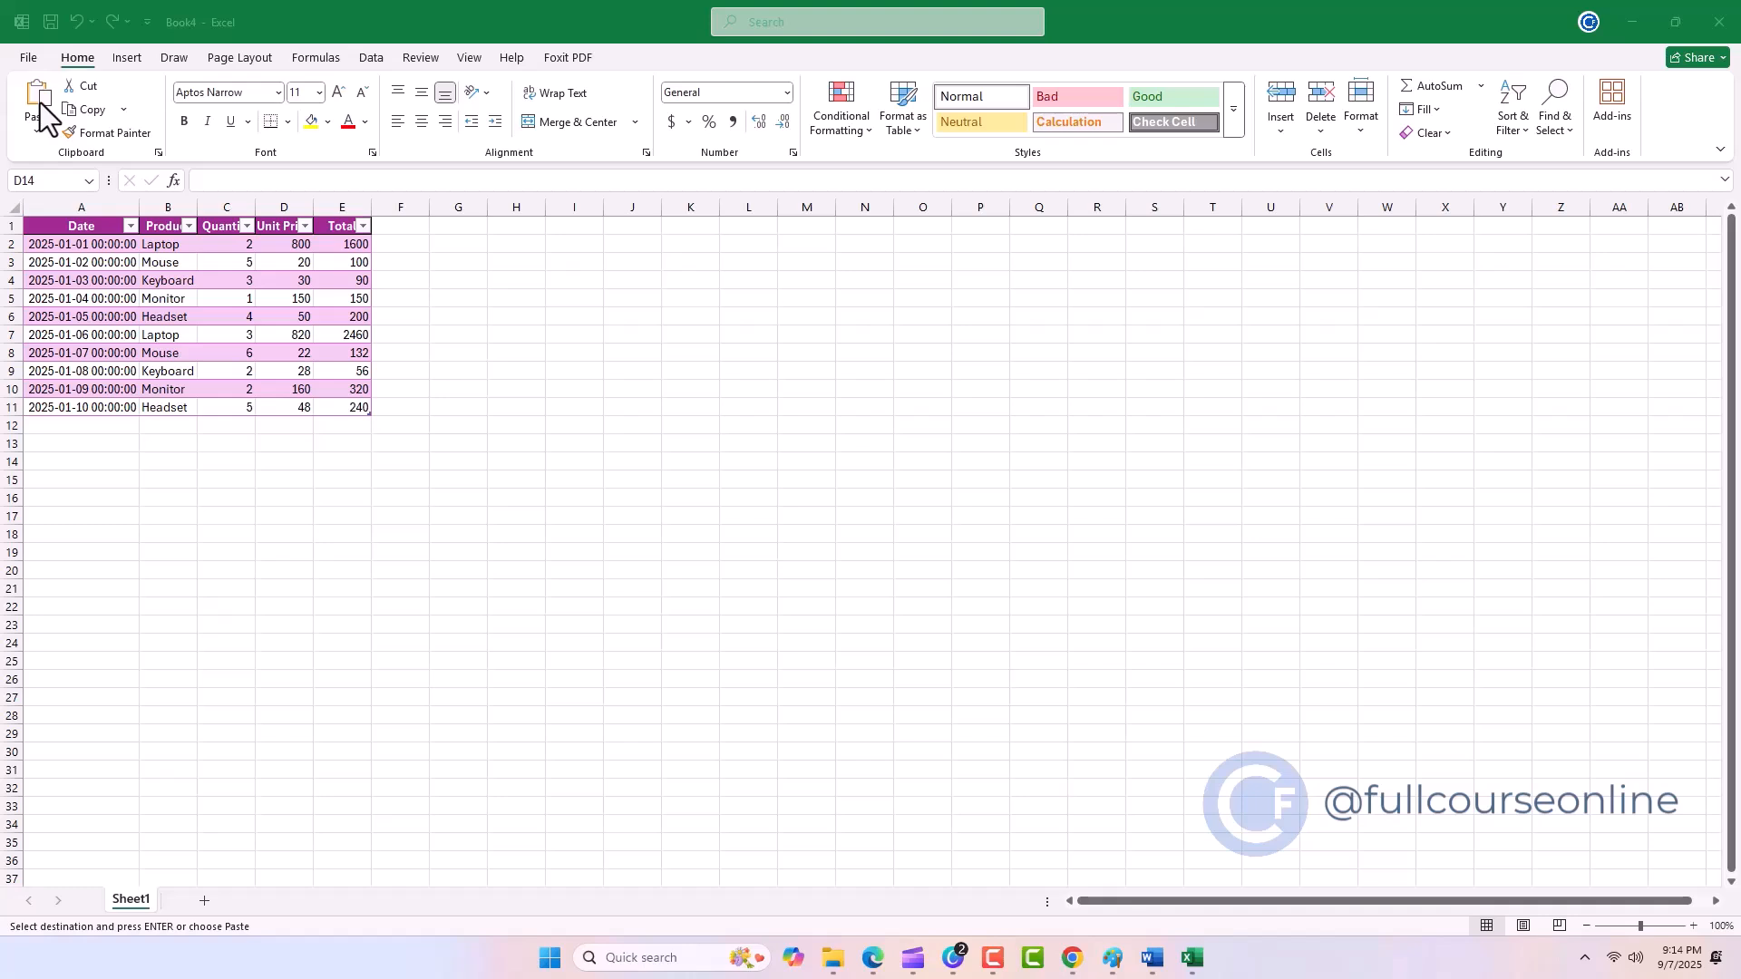
- Save the workbook to this PC's Desktop as an Excel workbook named Office Record, and save its updates again
{"action": "left_click", "coordinate": [26, 64]}
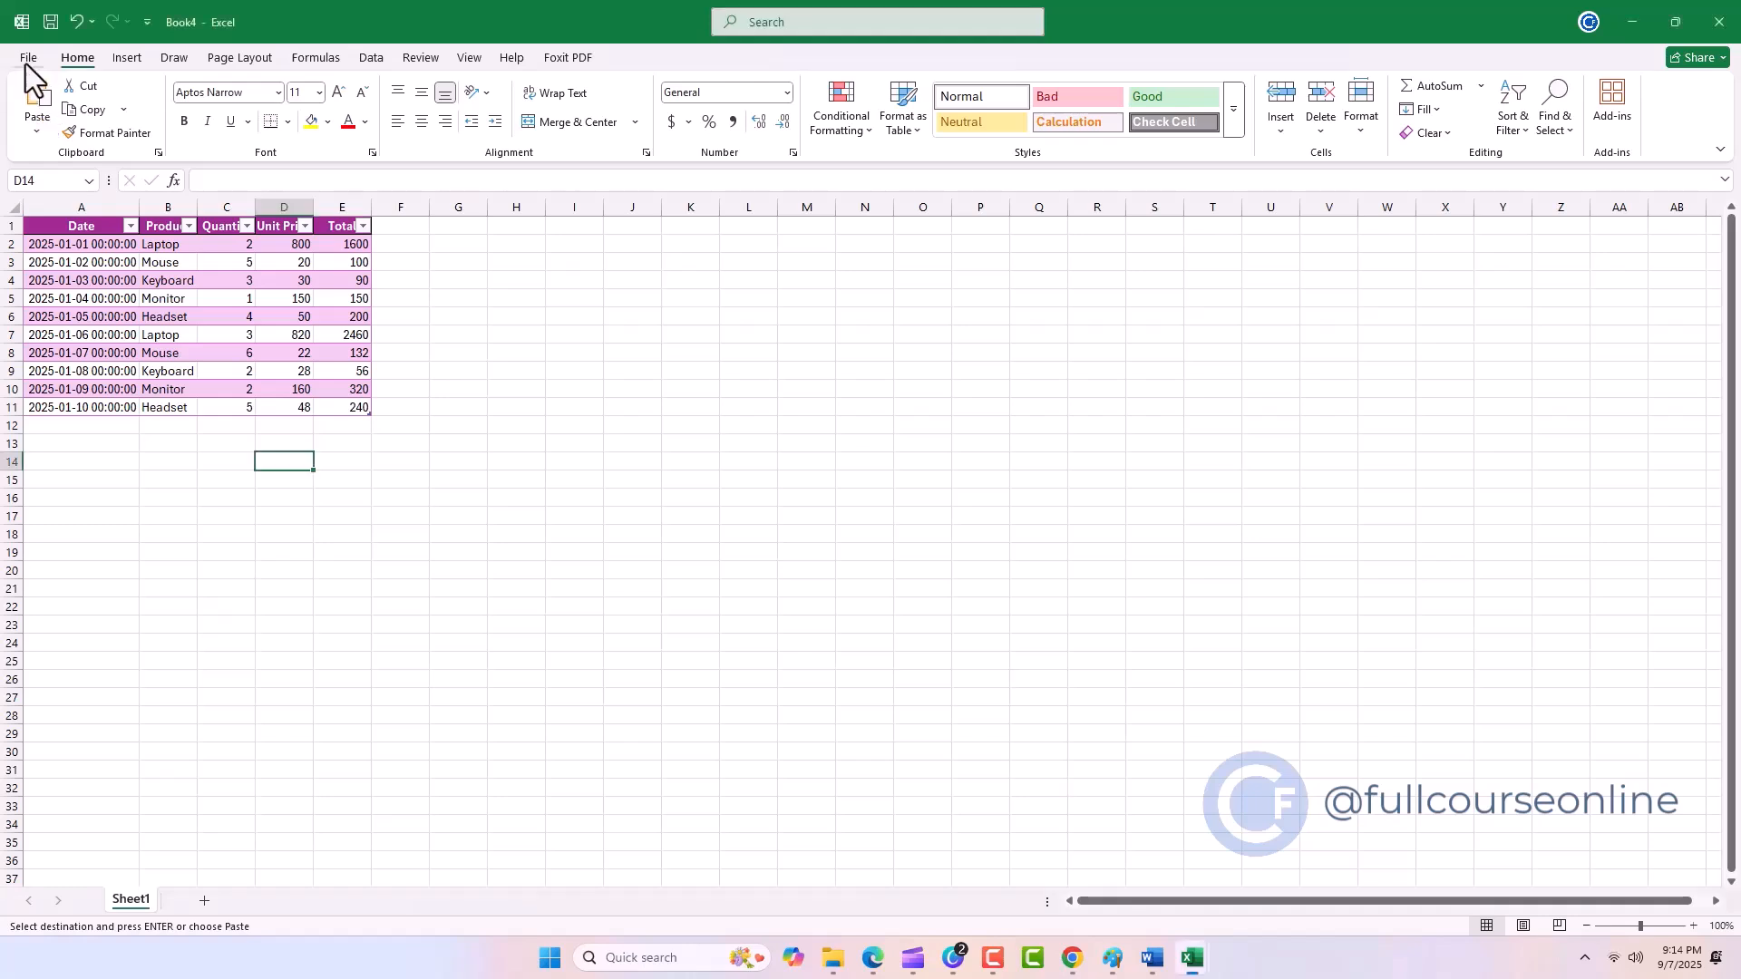
{"action": "left_click", "coordinate": [28, 59]}
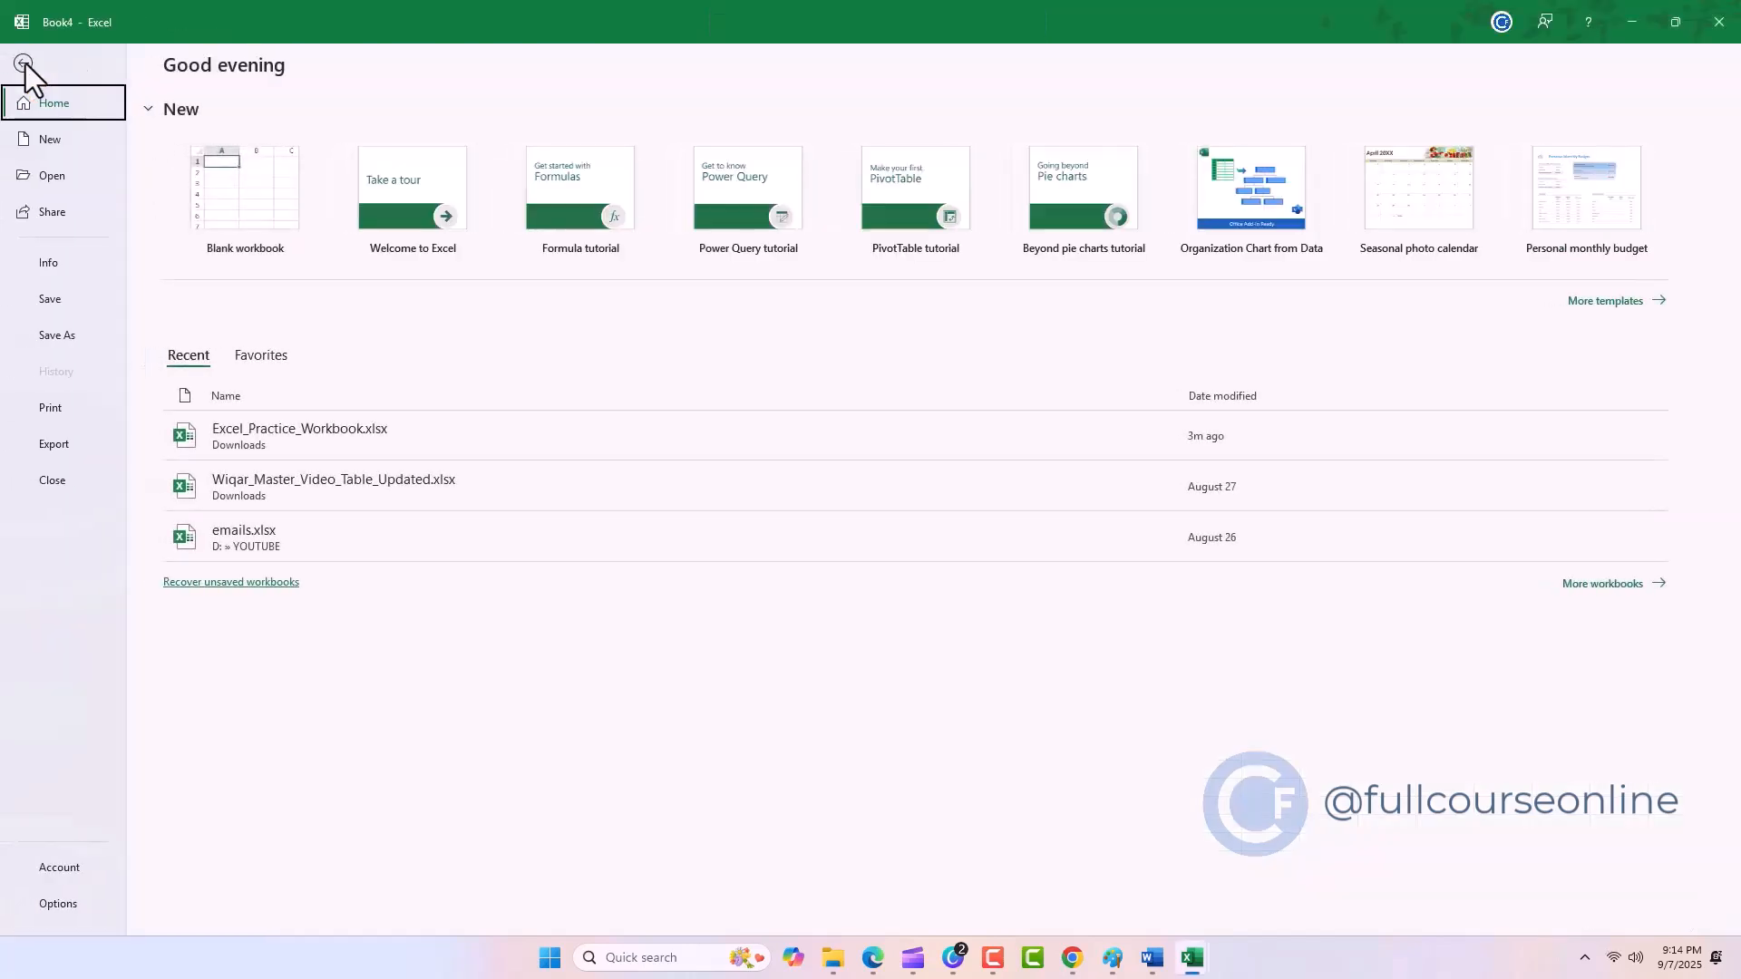
{"action": "left_click", "coordinate": [57, 342]}
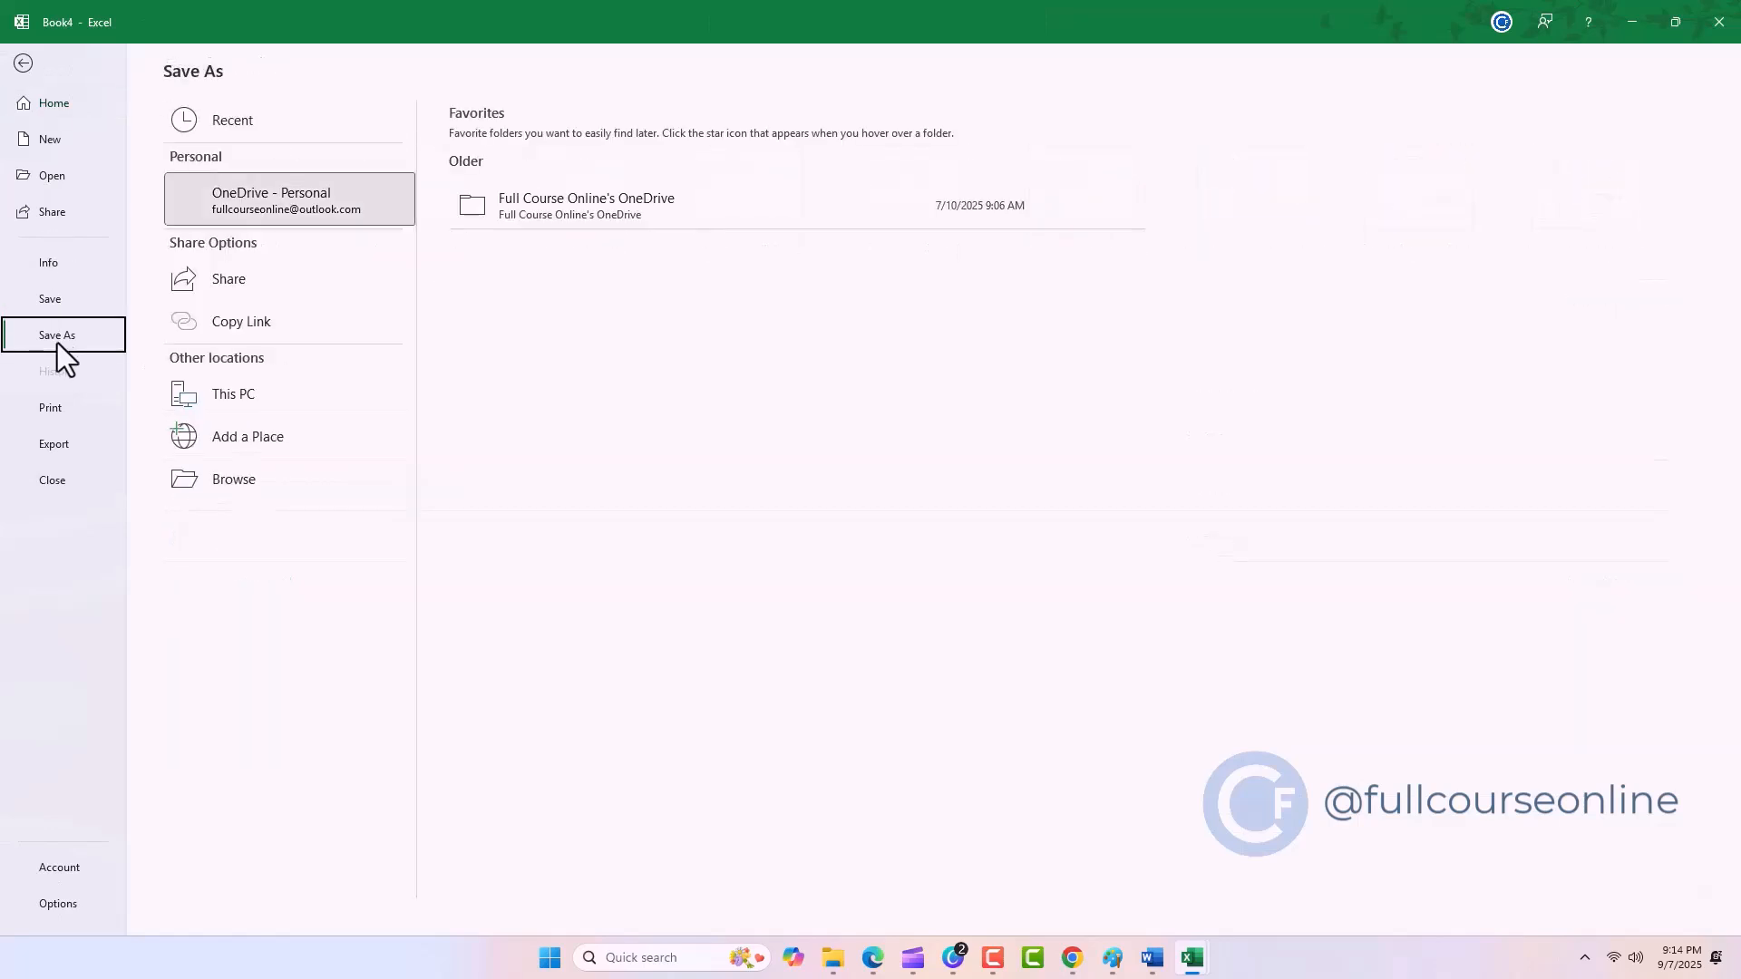
{"action": "left_click", "coordinate": [200, 405]}
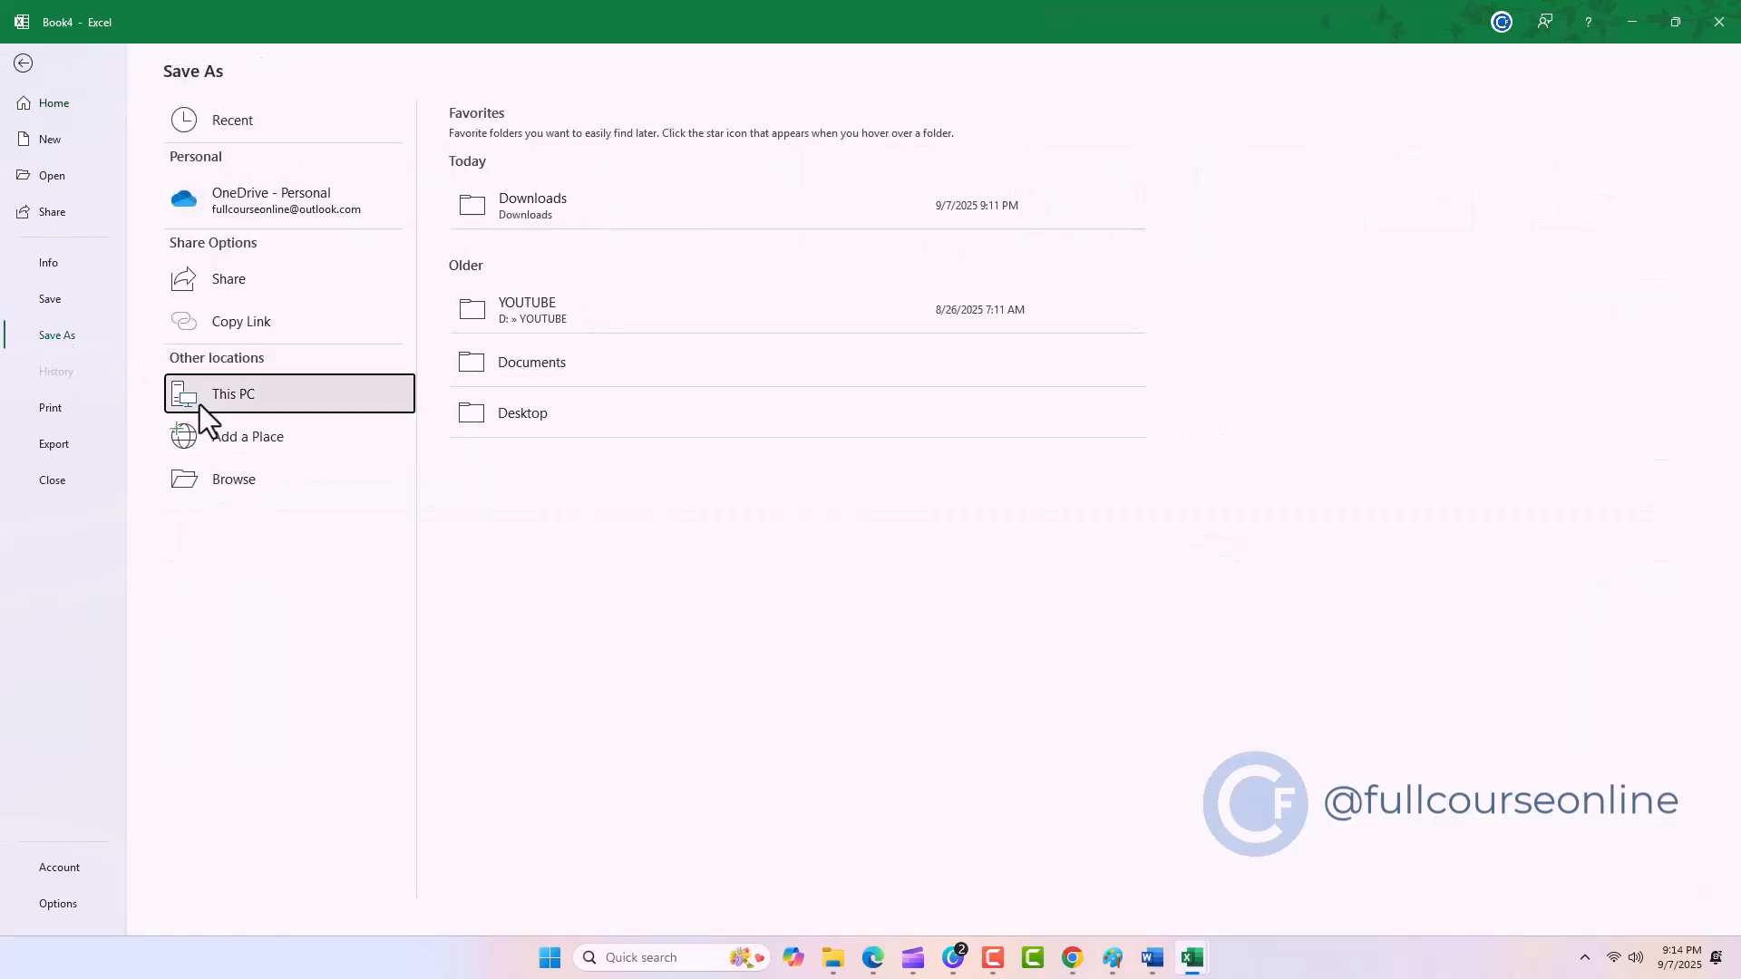
{"action": "left_click", "coordinate": [544, 411]}
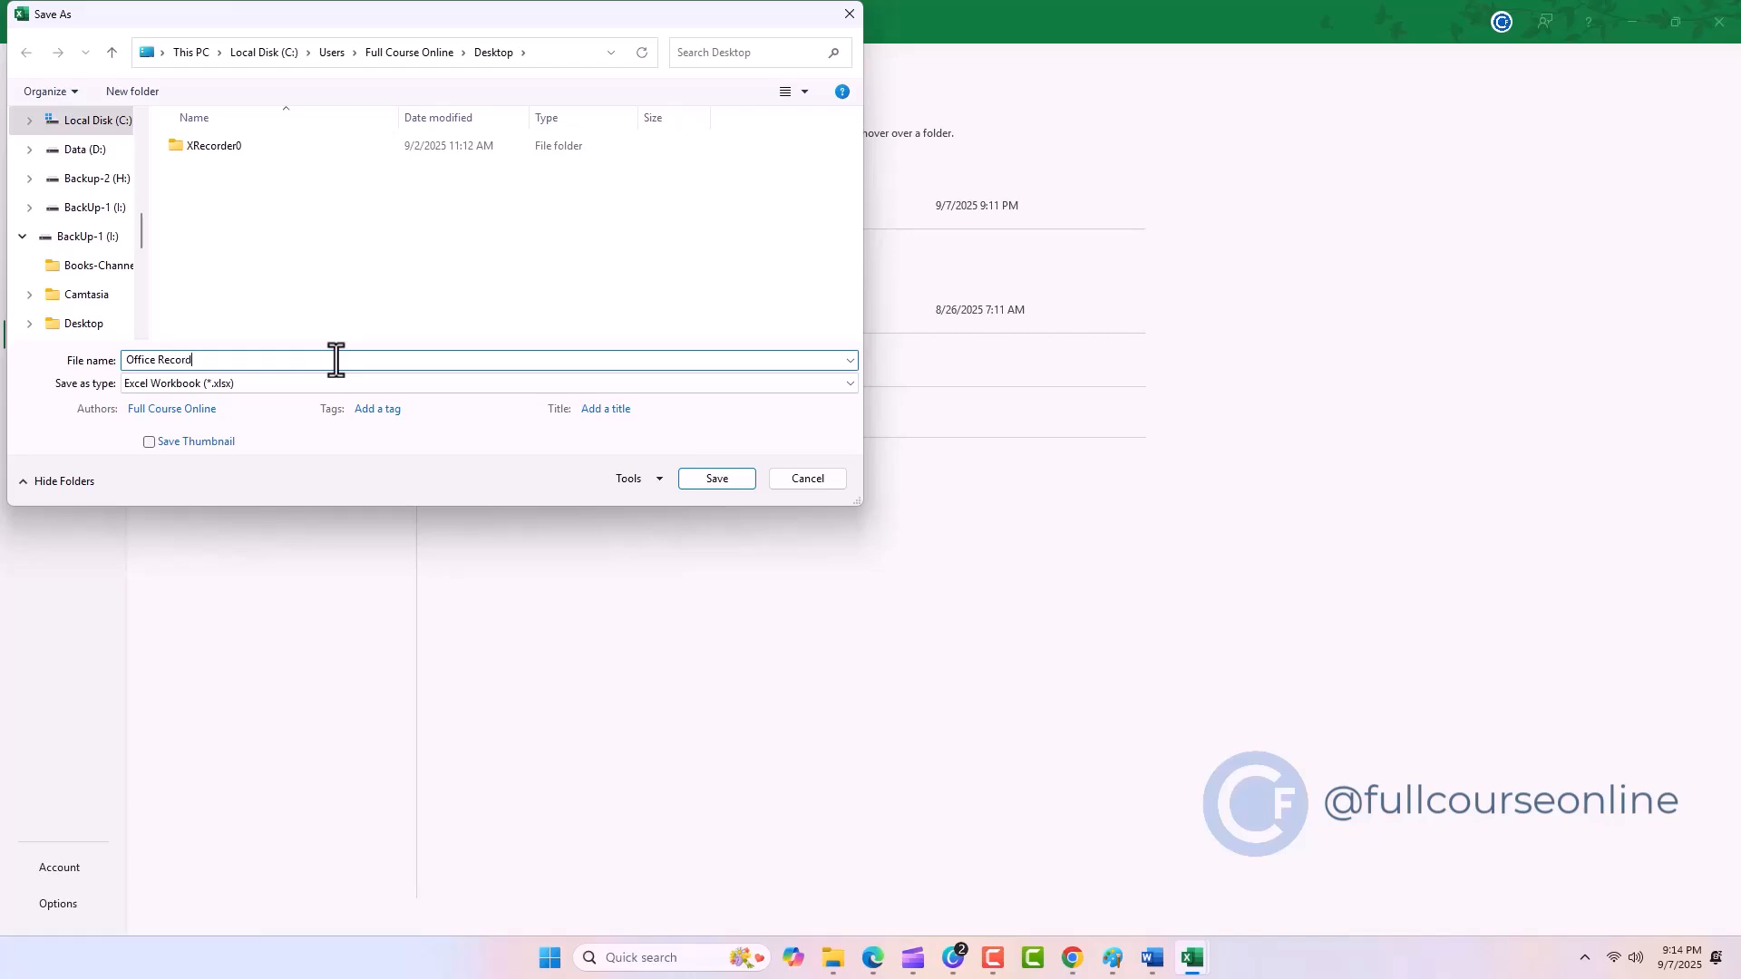
{"action": "left_click", "coordinate": [714, 482]}
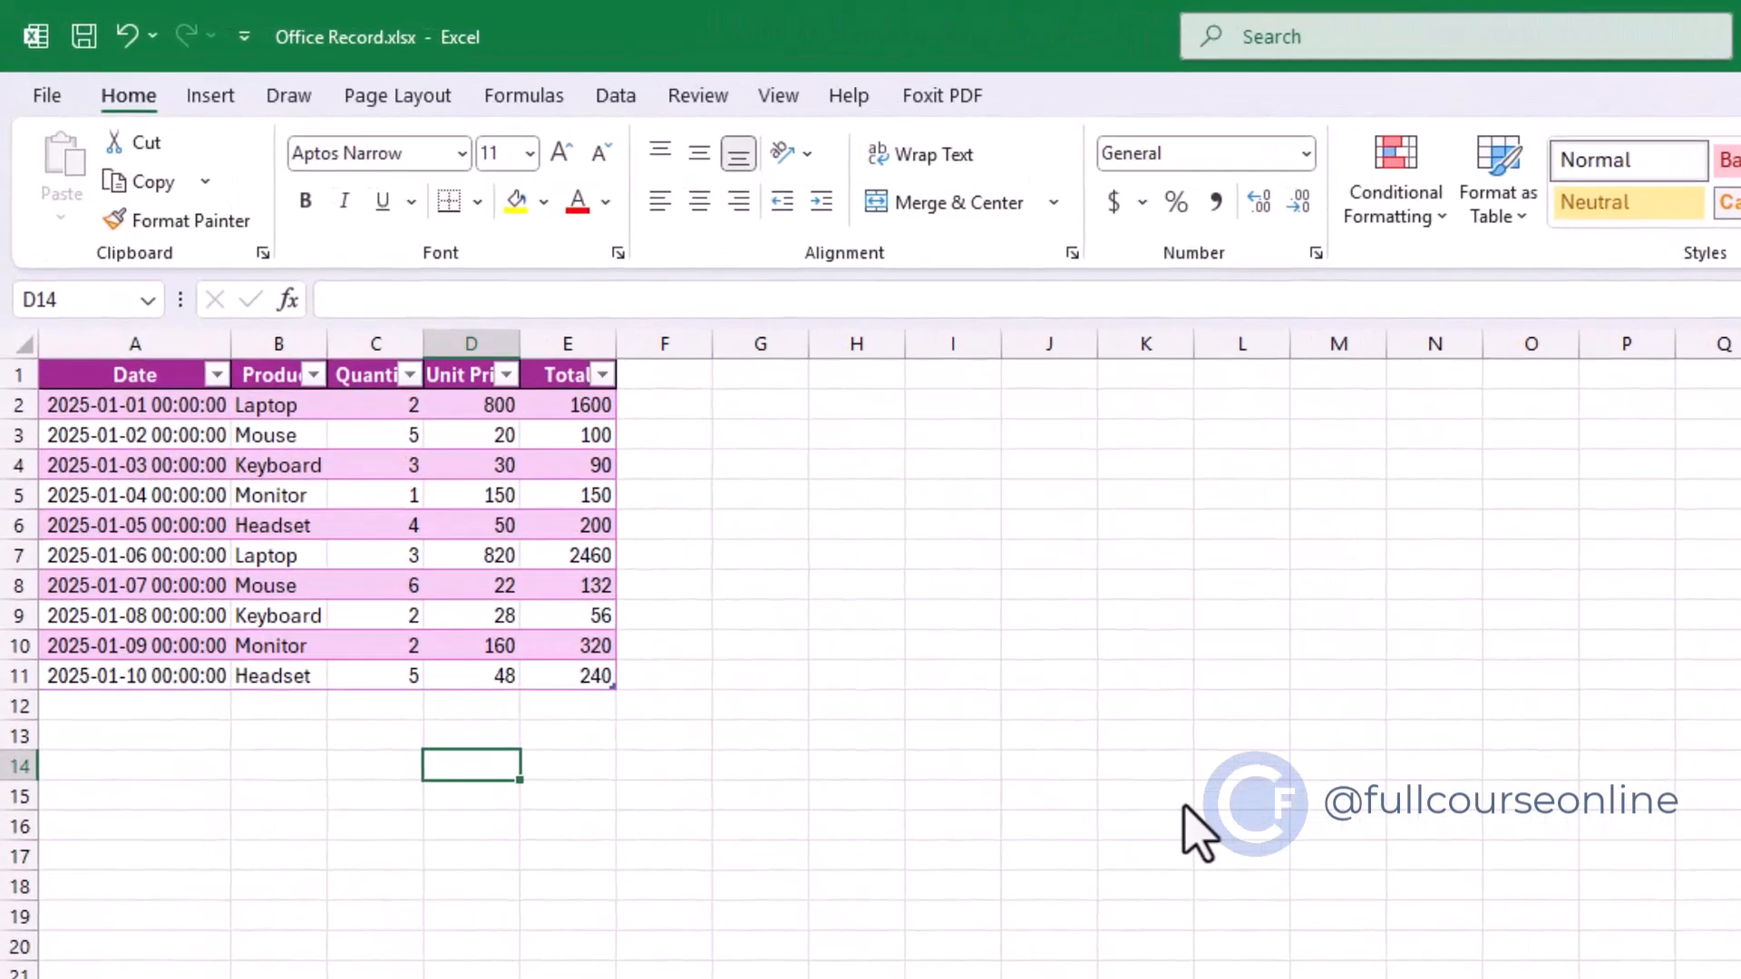
{"action": "left_click", "coordinate": [83, 39]}
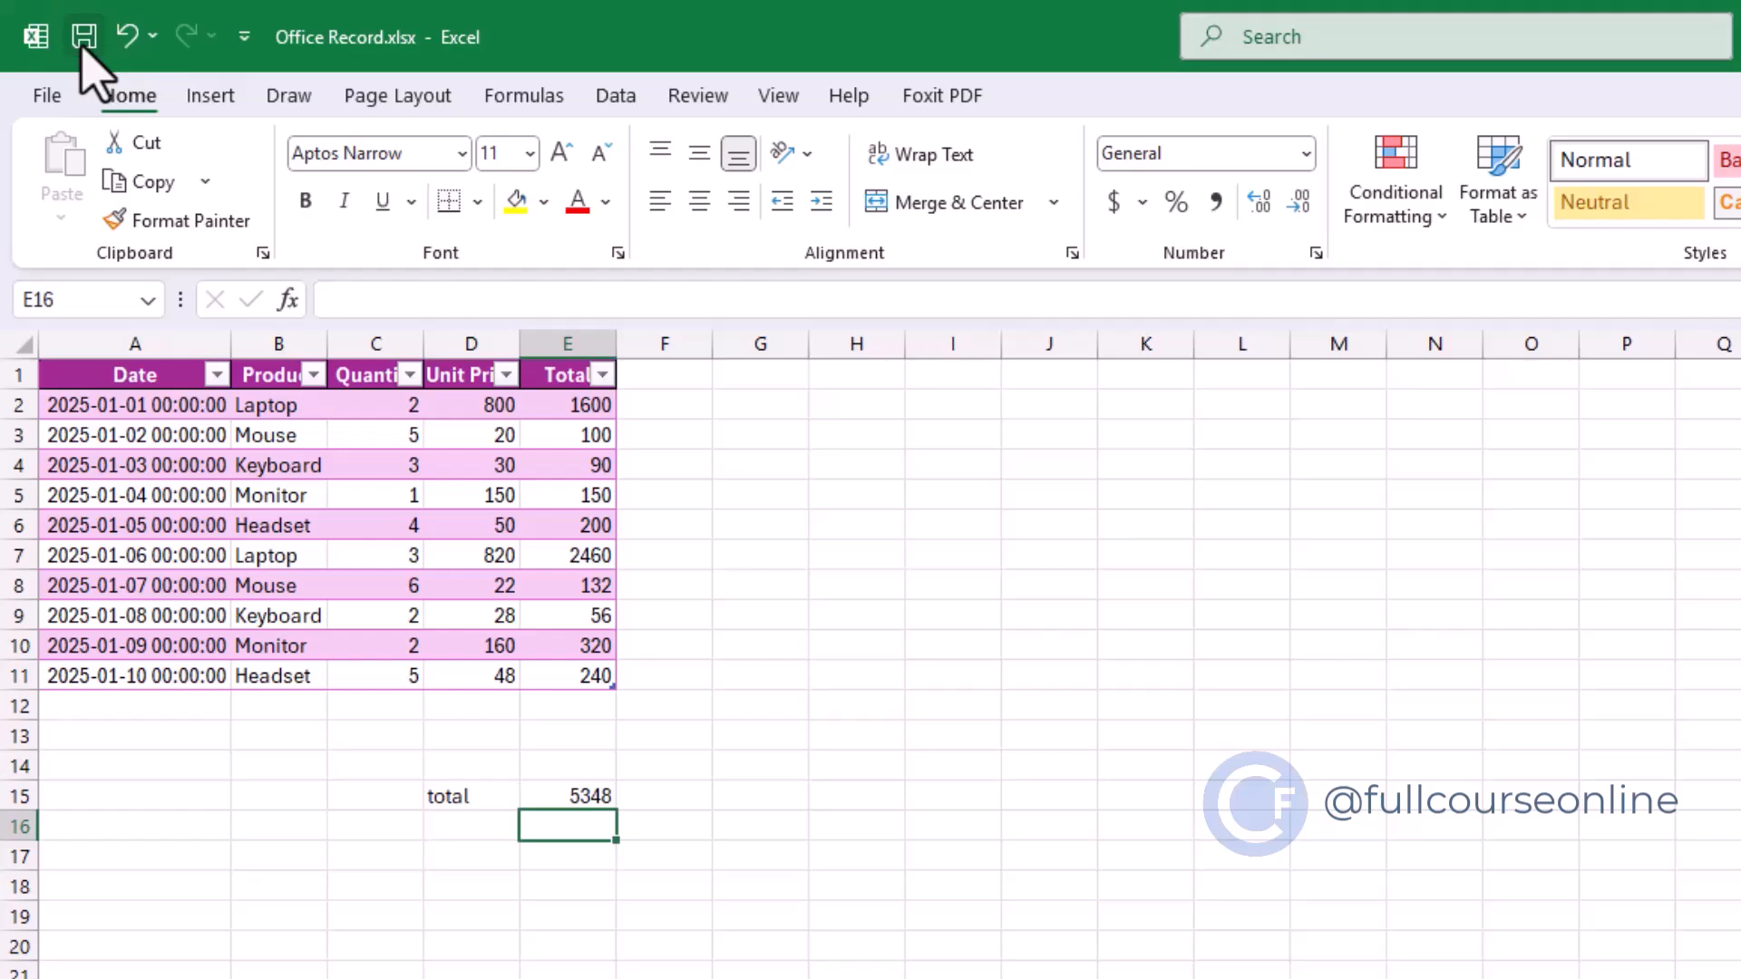
- Browse this PC to the Downloads folder and open an existing workbook from it
{"action": "left_click", "coordinate": [45, 94]}
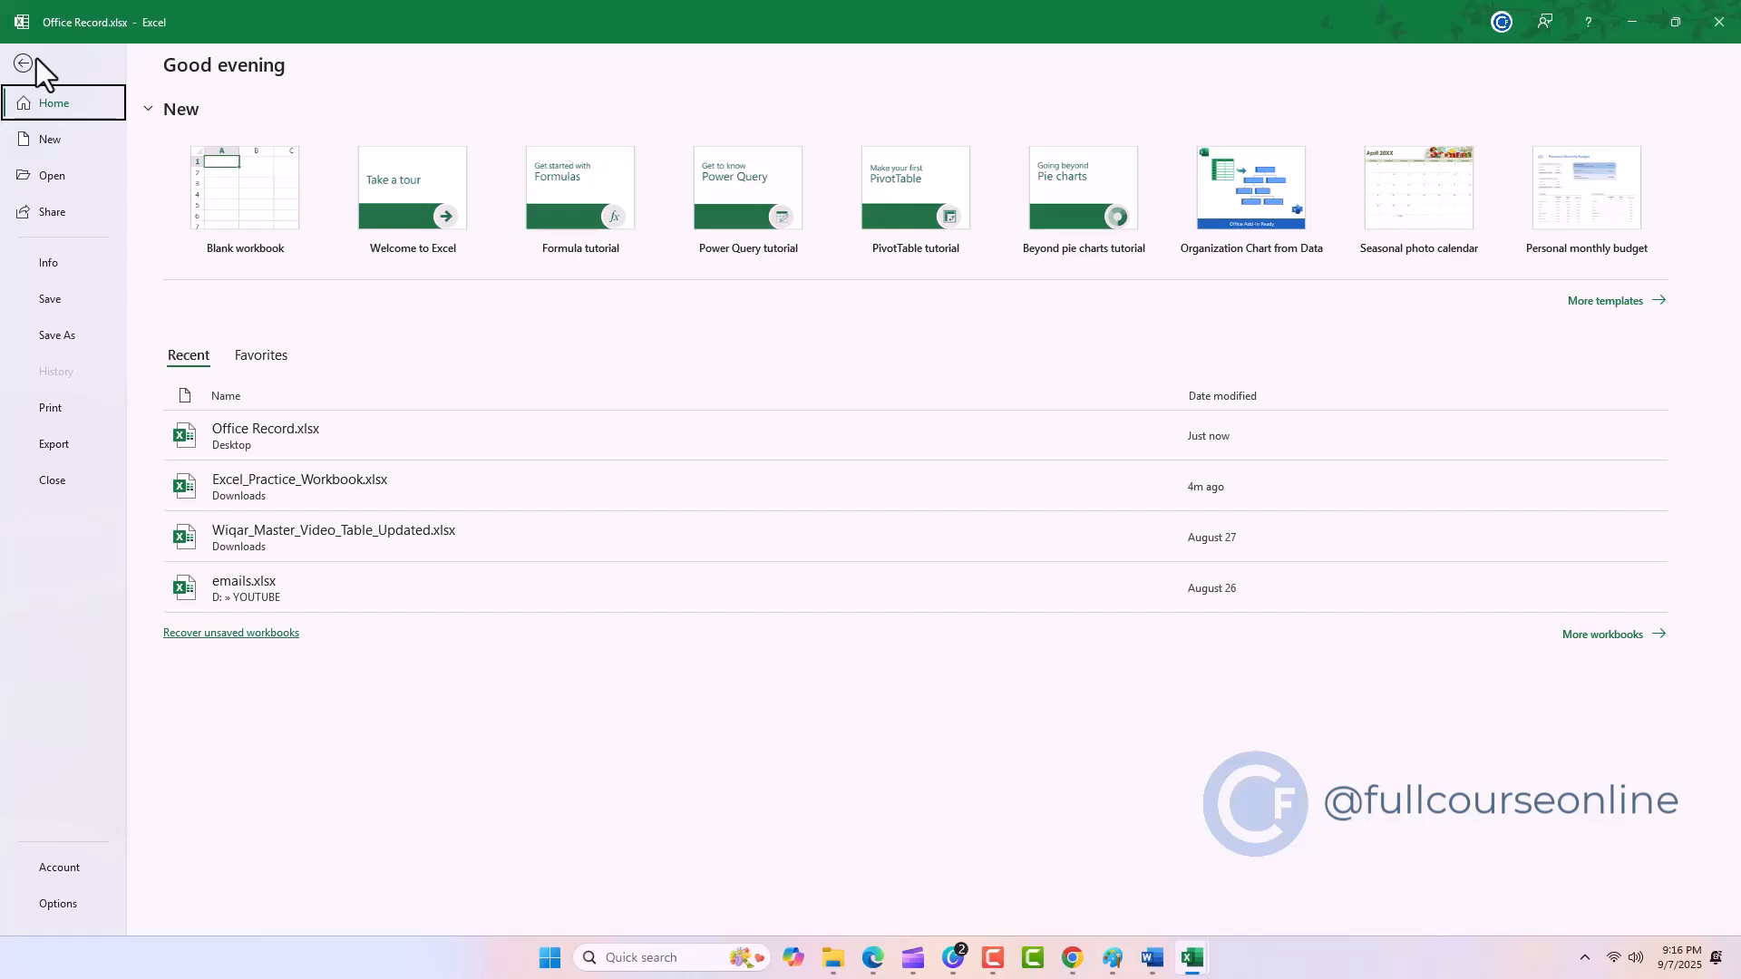
{"action": "left_click", "coordinate": [54, 179]}
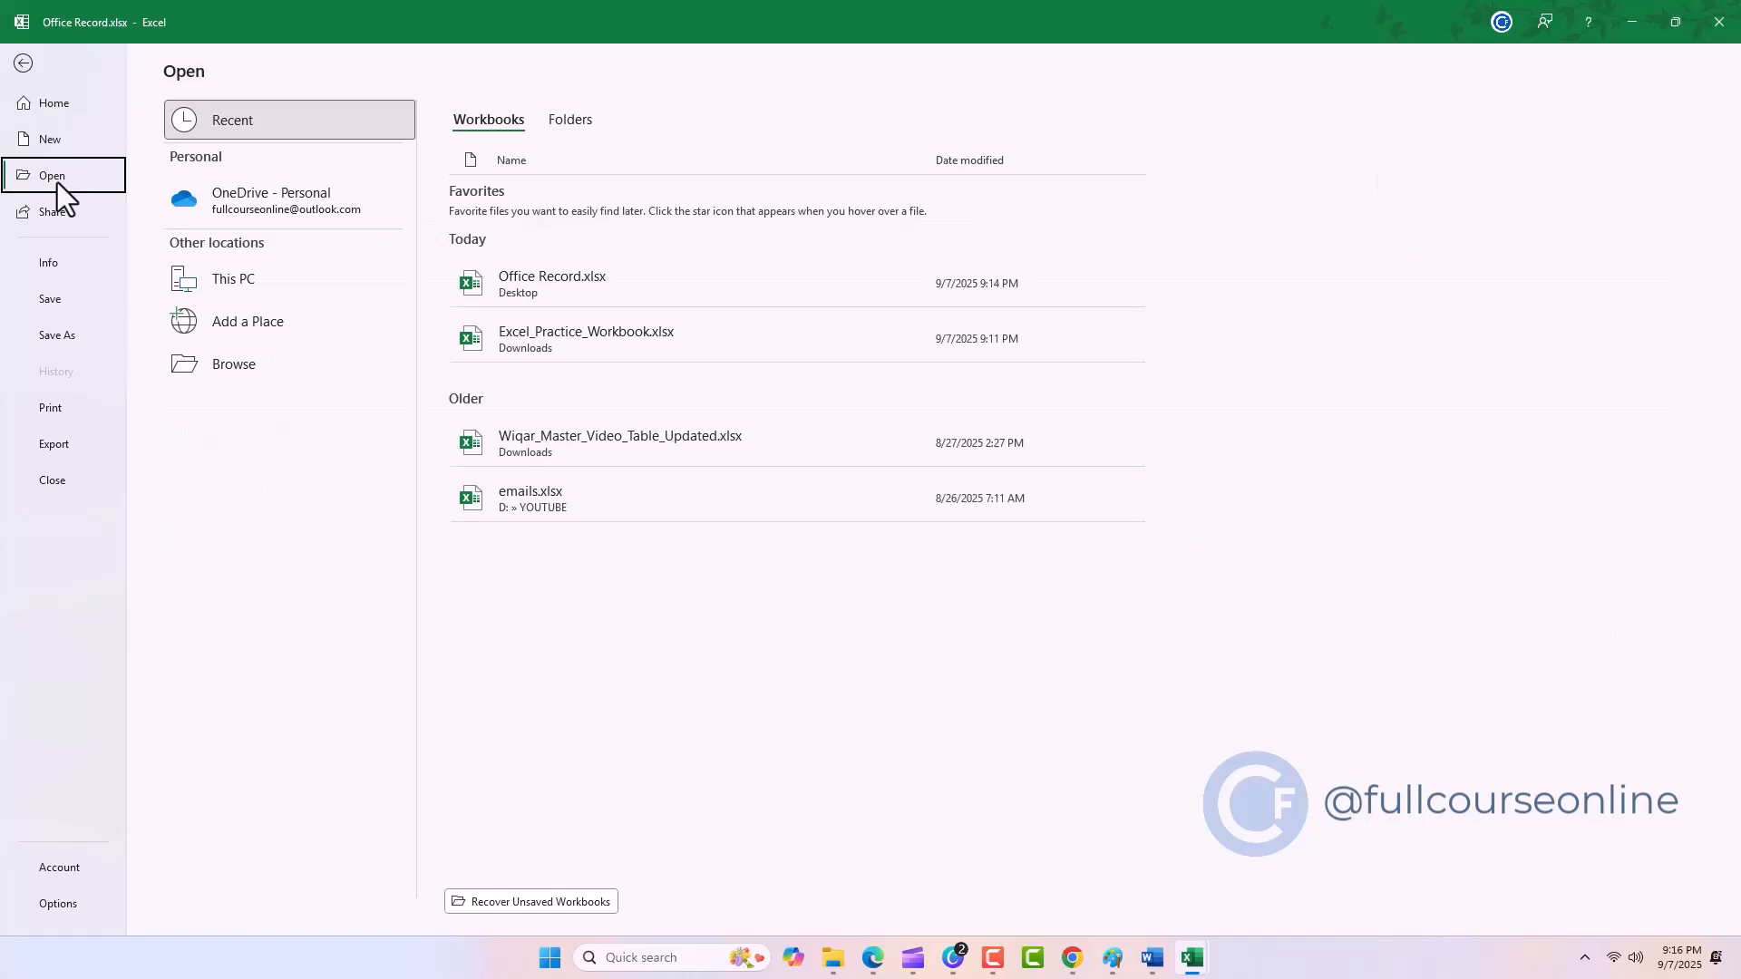
{"action": "left_click", "coordinate": [214, 281]}
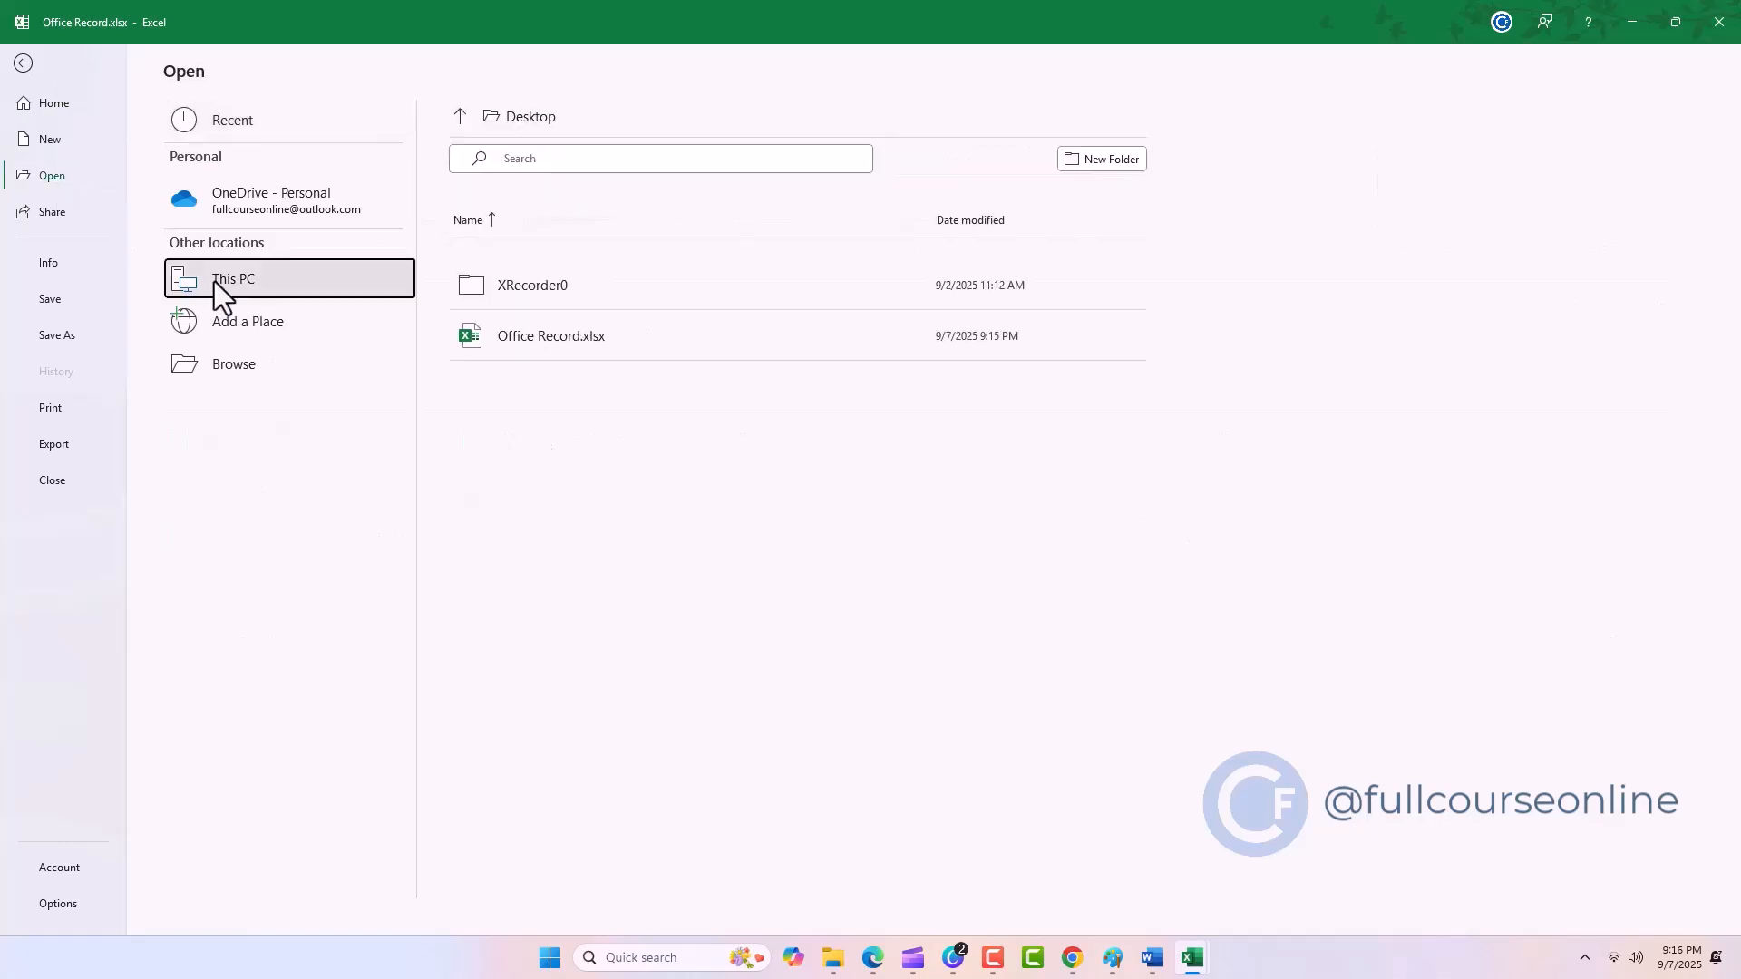
{"action": "left_click", "coordinate": [460, 116]}
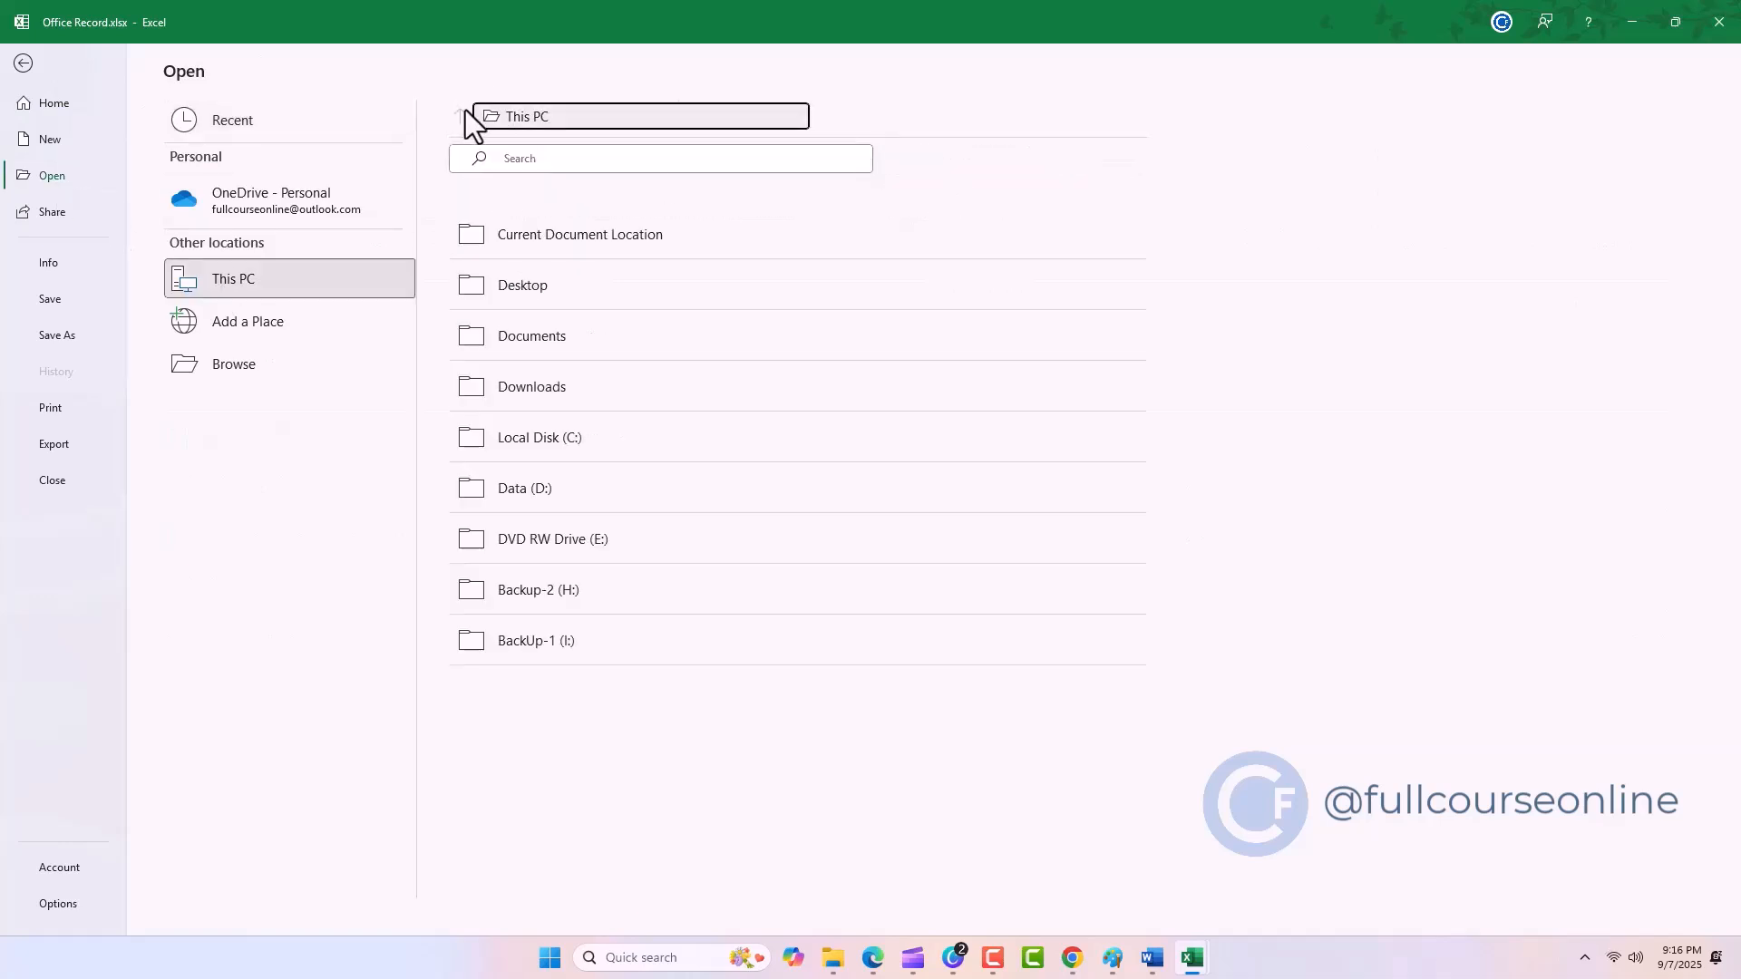
{"action": "left_click", "coordinate": [515, 388]}
{"action": "left_click", "coordinate": [566, 645]}
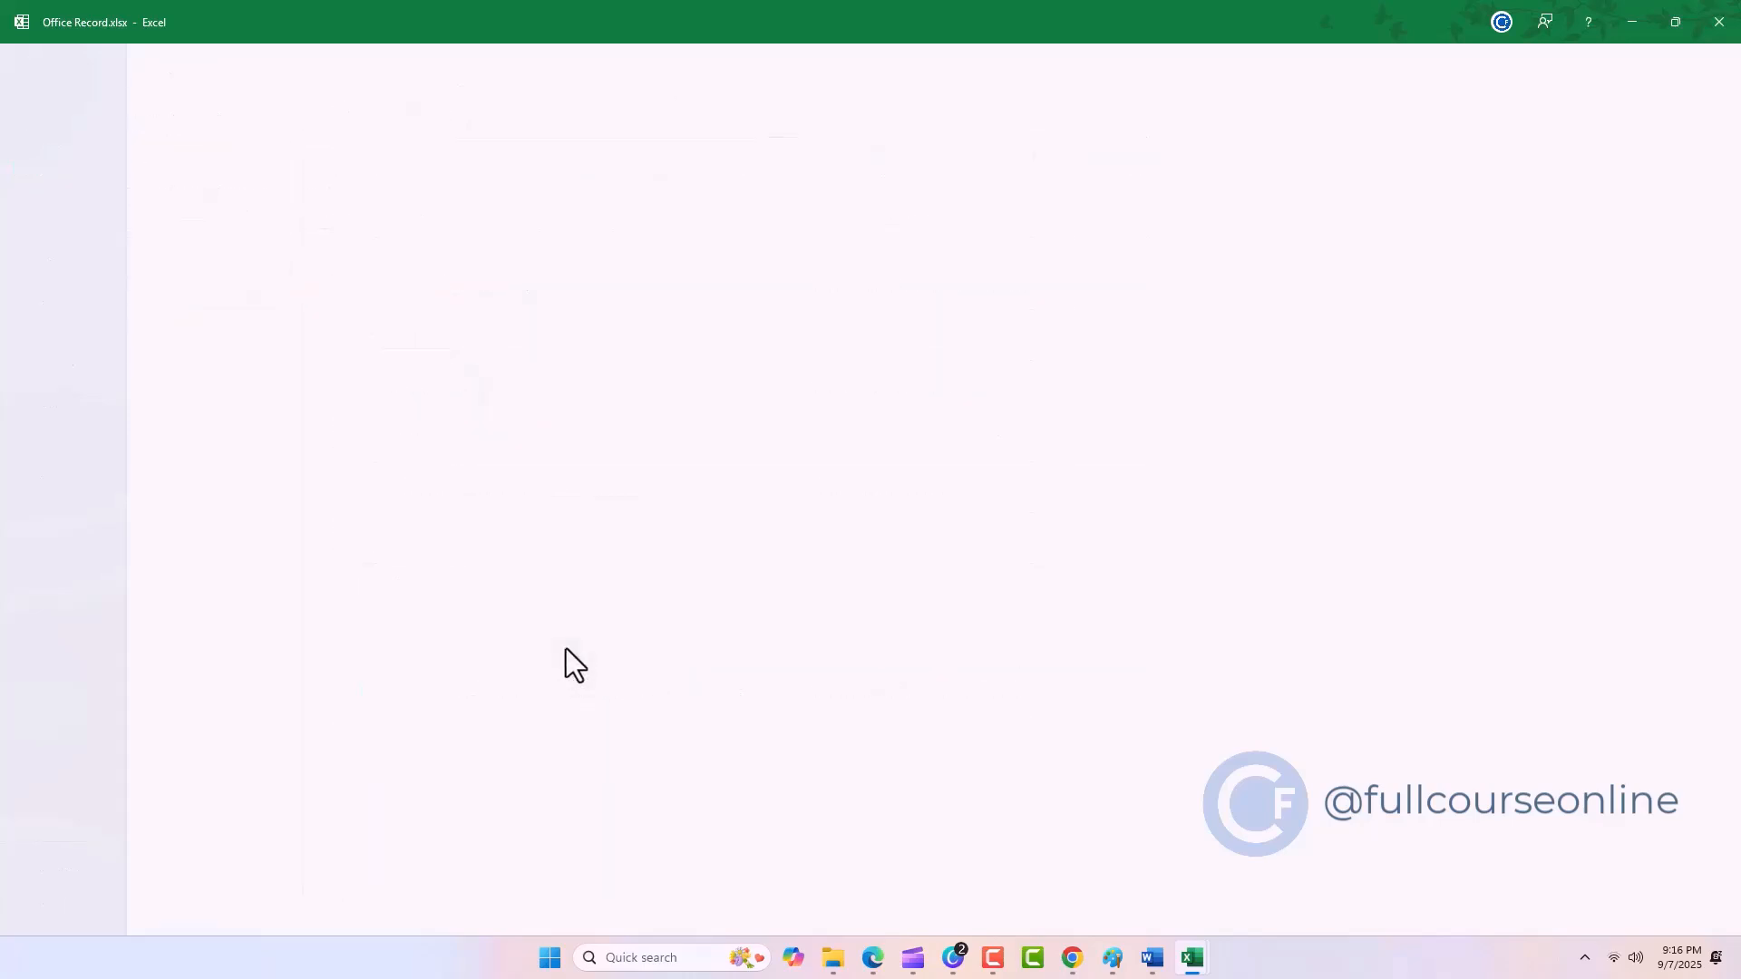
- Bring up the page for opening existing workbooks again
{"action": "left_click", "coordinate": [28, 57]}
{"action": "left_click", "coordinate": [55, 177]}
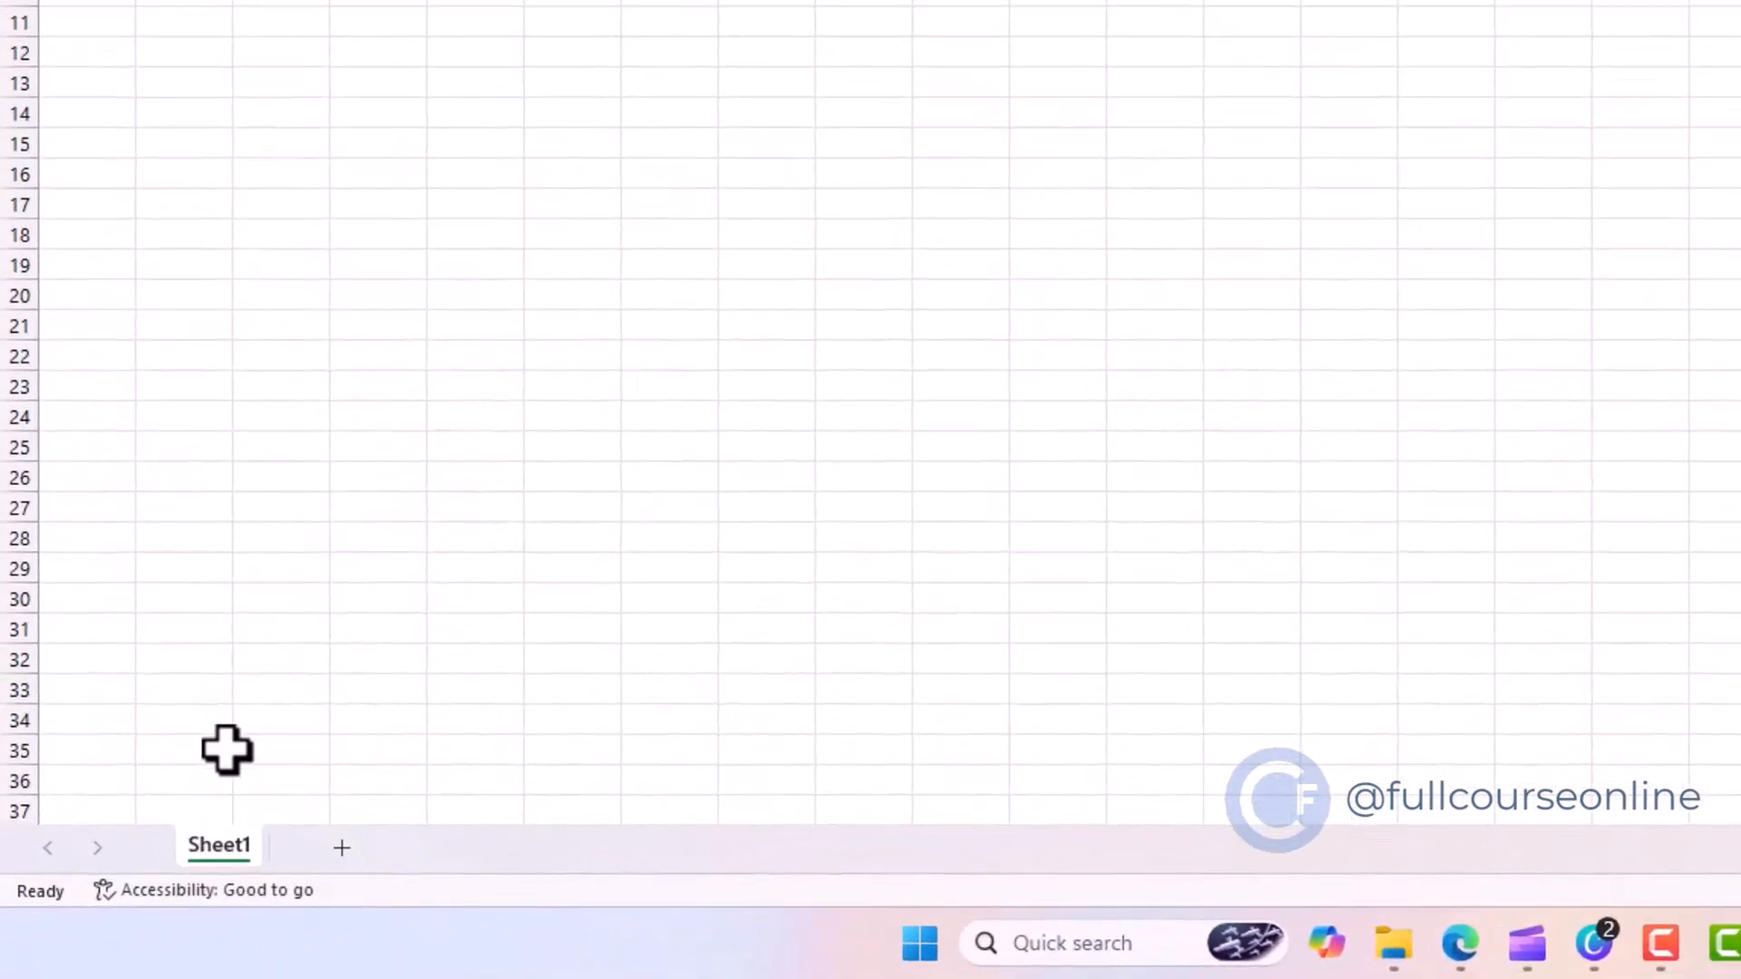
- Add a second worksheet to the blank workbook
{"action": "left_click", "coordinate": [341, 849]}
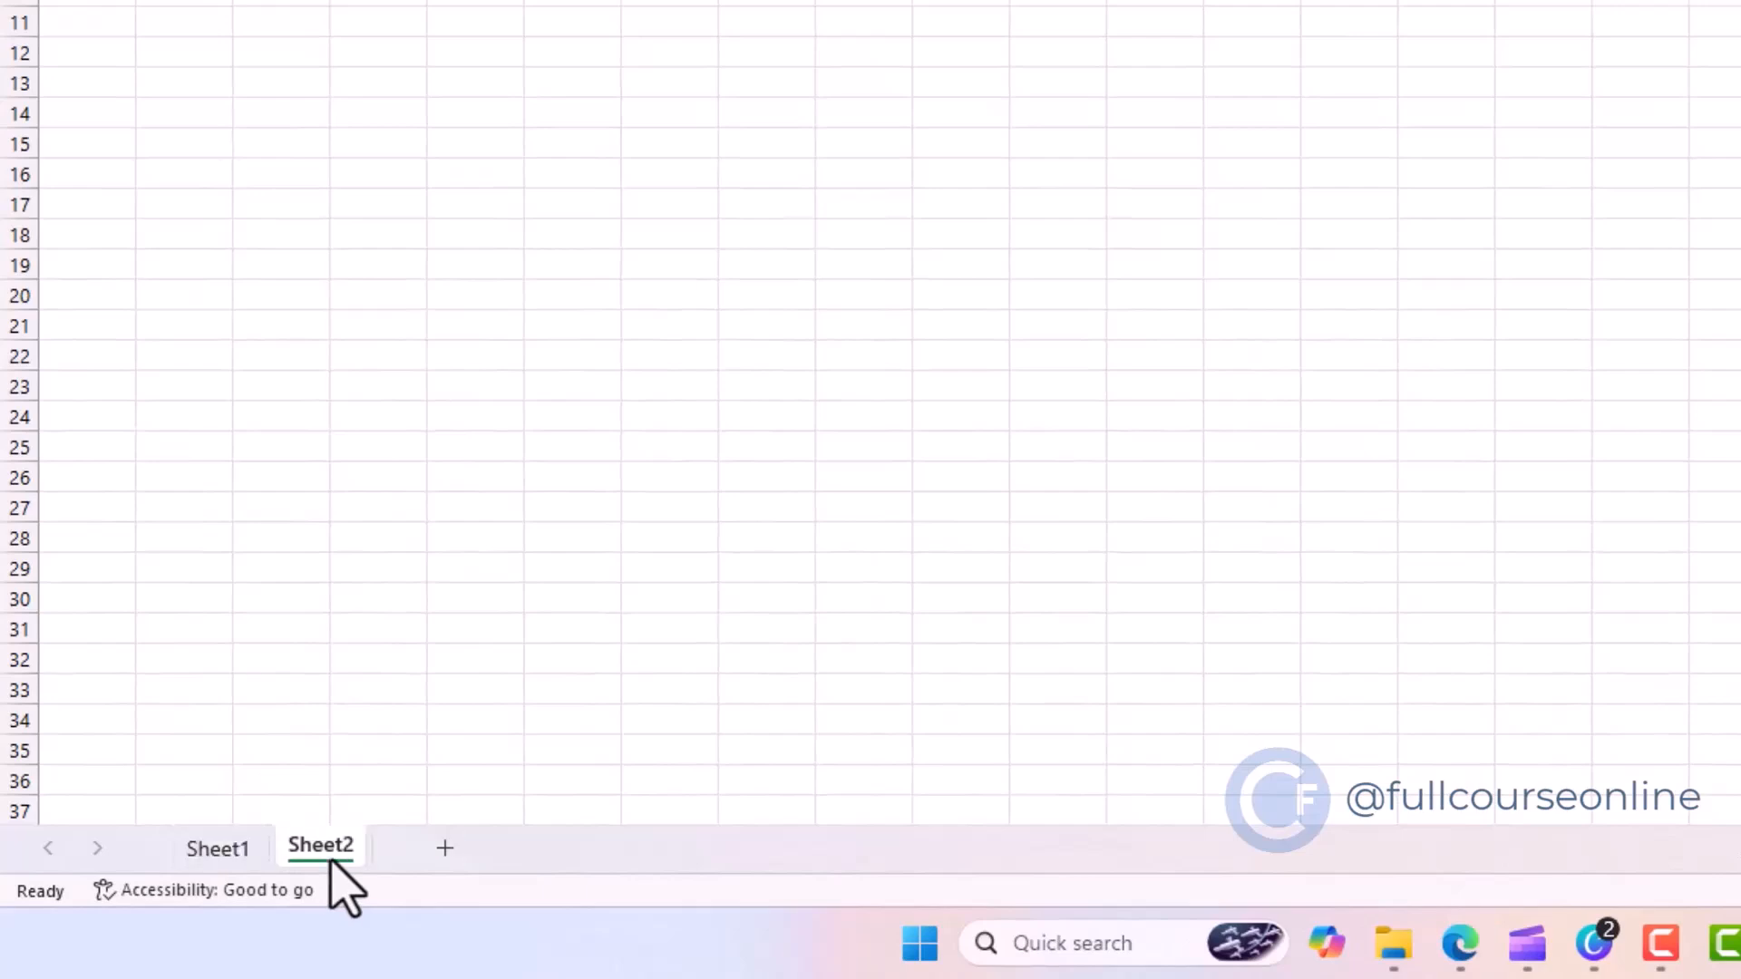
- Add two more worksheets to the workbook and switch through Sheet1, Sheet2 and Sheet3
{"action": "left_click", "coordinate": [439, 851]}
{"action": "left_click", "coordinate": [542, 852]}
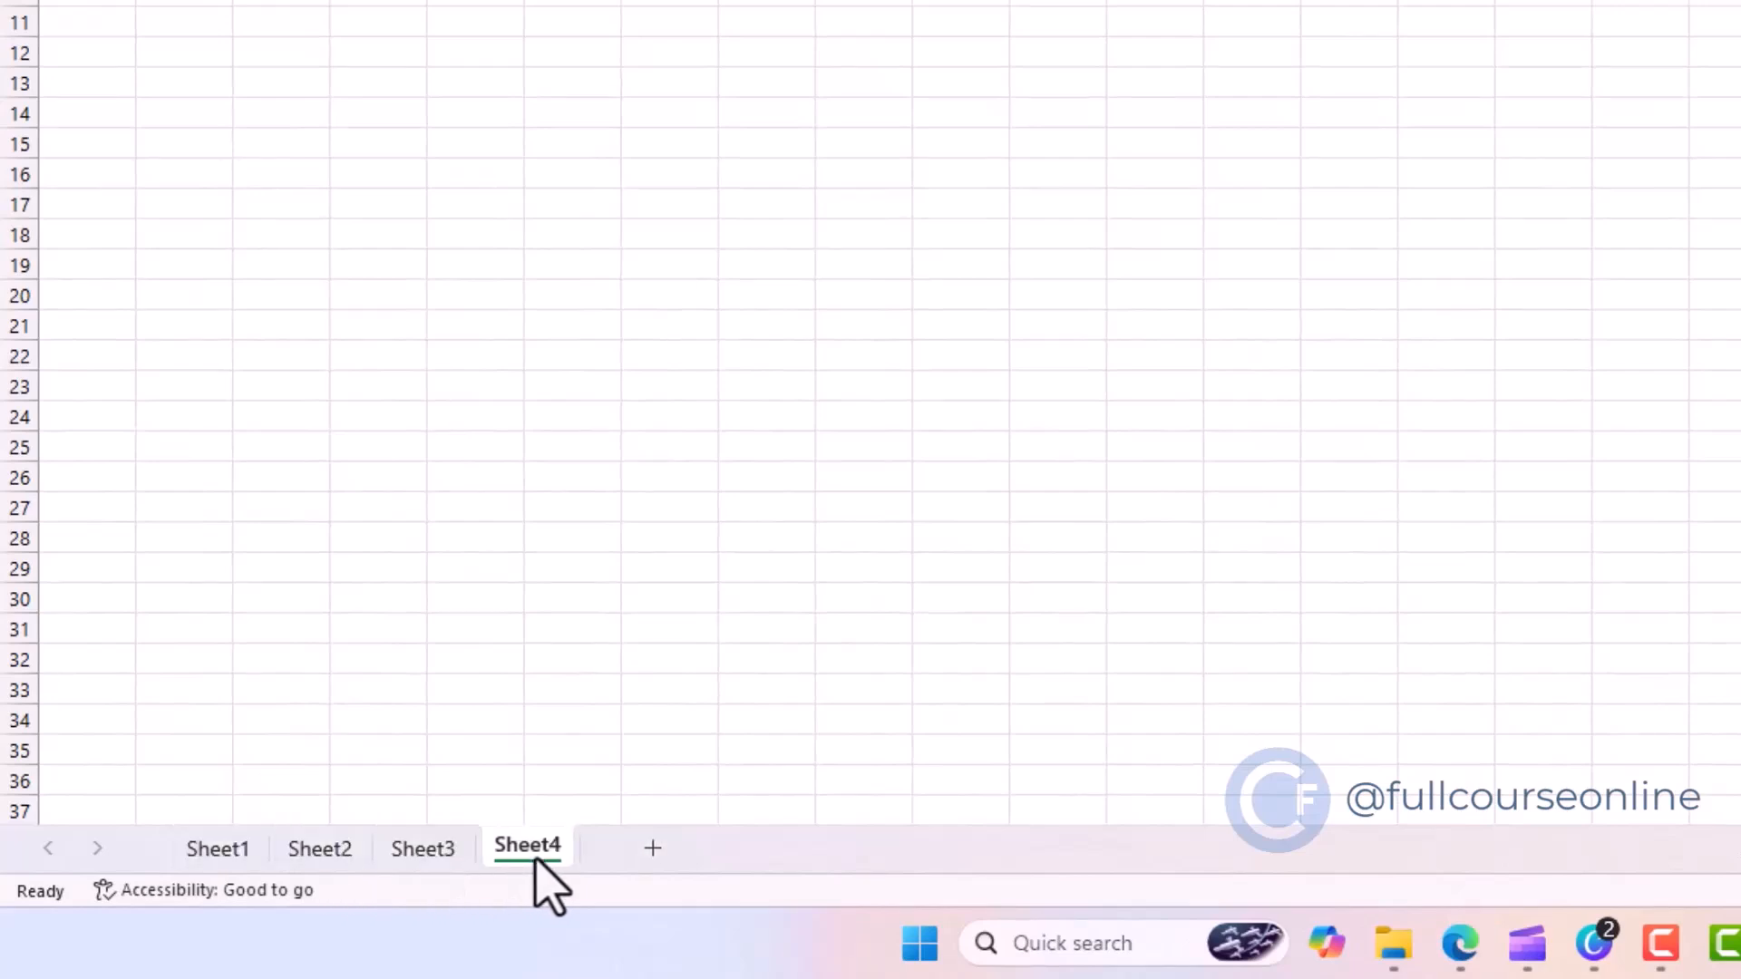
{"action": "left_click", "coordinate": [219, 849]}
{"action": "left_click", "coordinate": [349, 849]}
{"action": "left_click", "coordinate": [390, 852]}
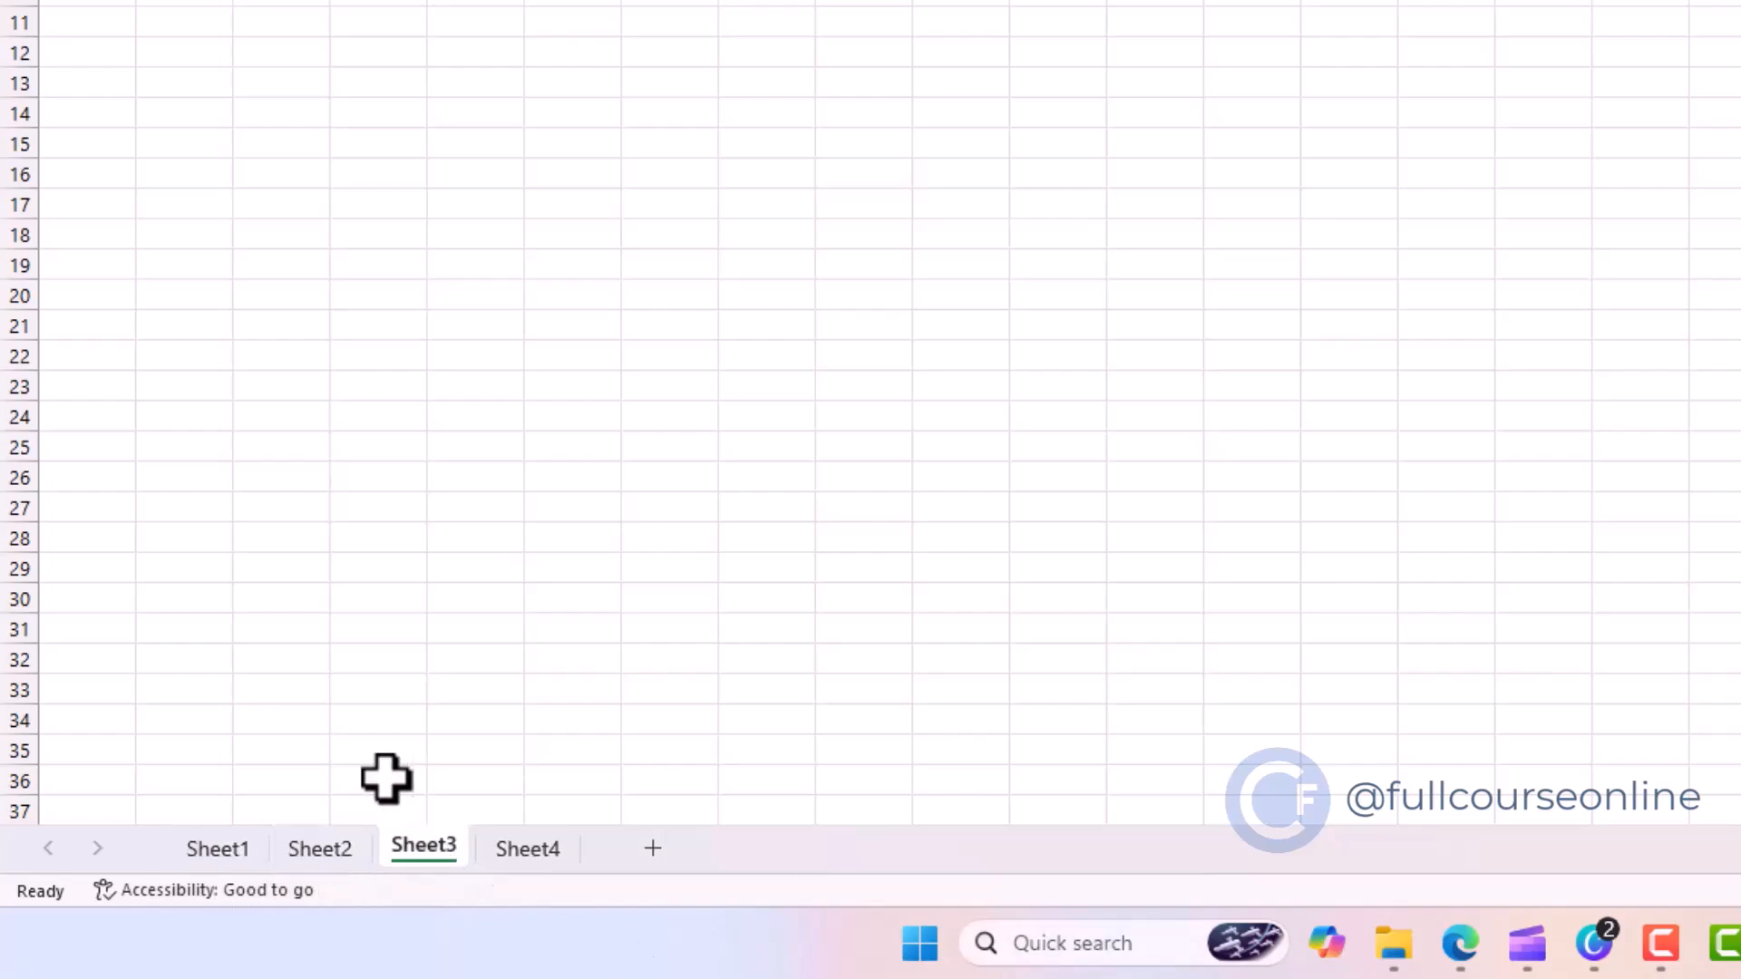
- On Sheet2, select entire rows 14 and 13 in turn, followed by entire columns E and H
{"action": "mouse_move", "coordinate": [1593, 948]}
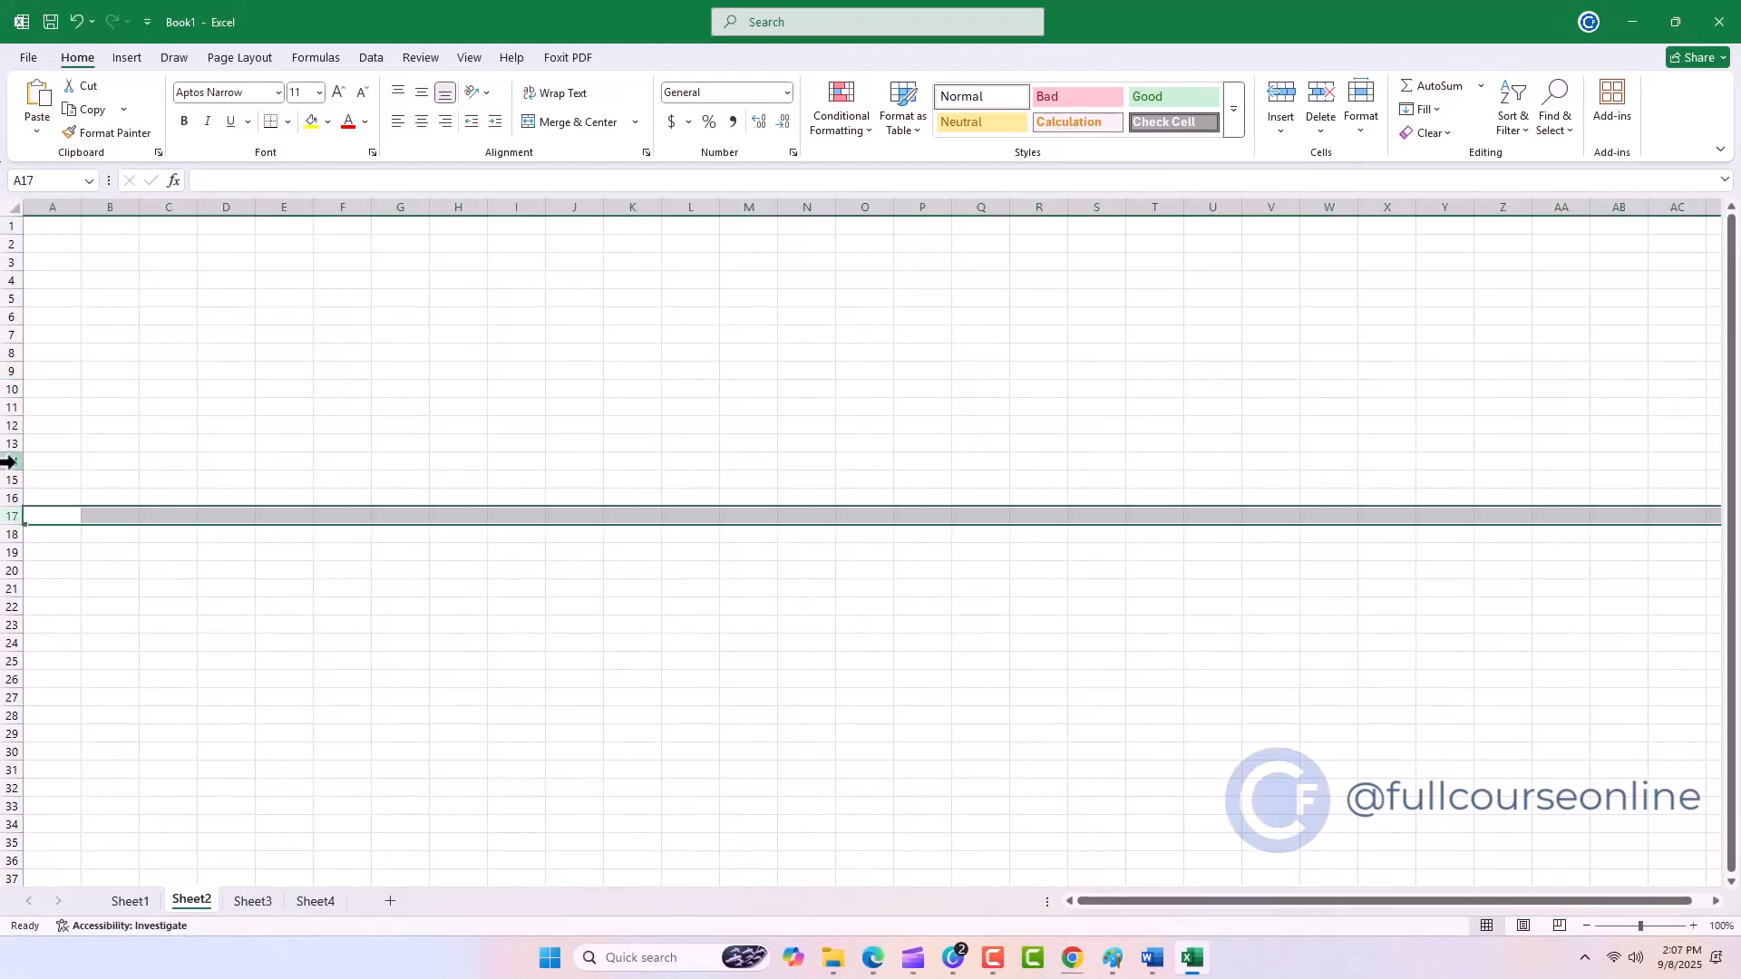
{"action": "left_click", "coordinate": [9, 460]}
{"action": "left_click", "coordinate": [9, 443]}
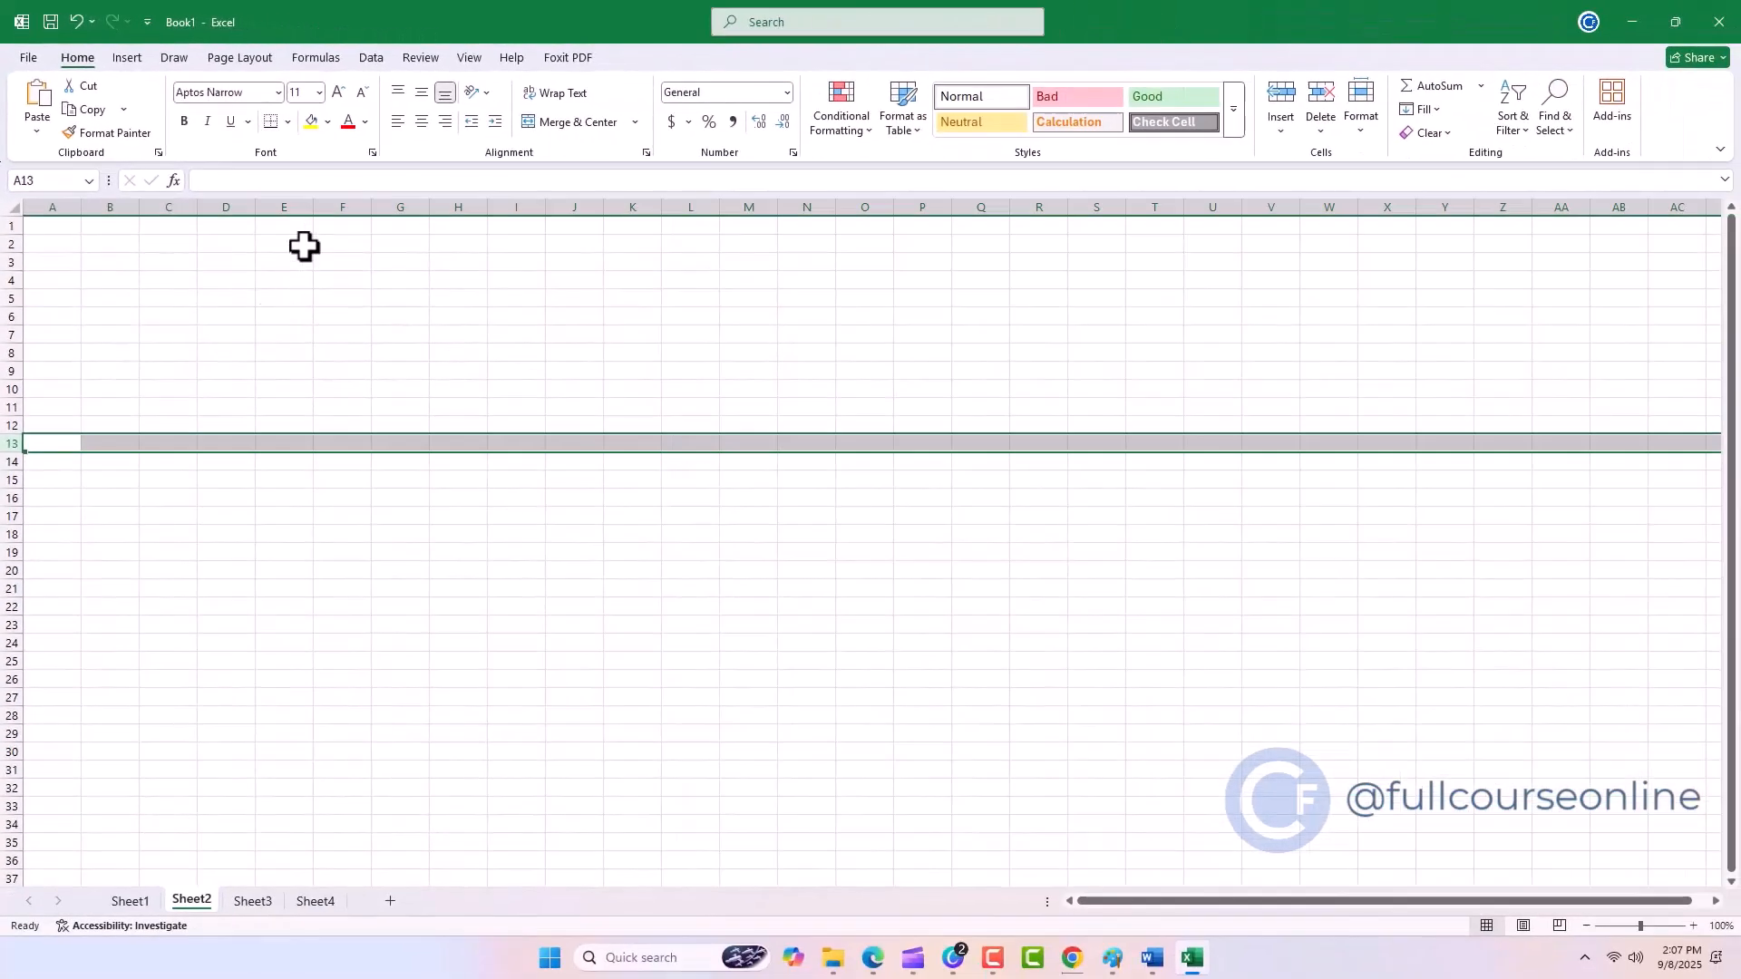
{"action": "left_click", "coordinate": [298, 218]}
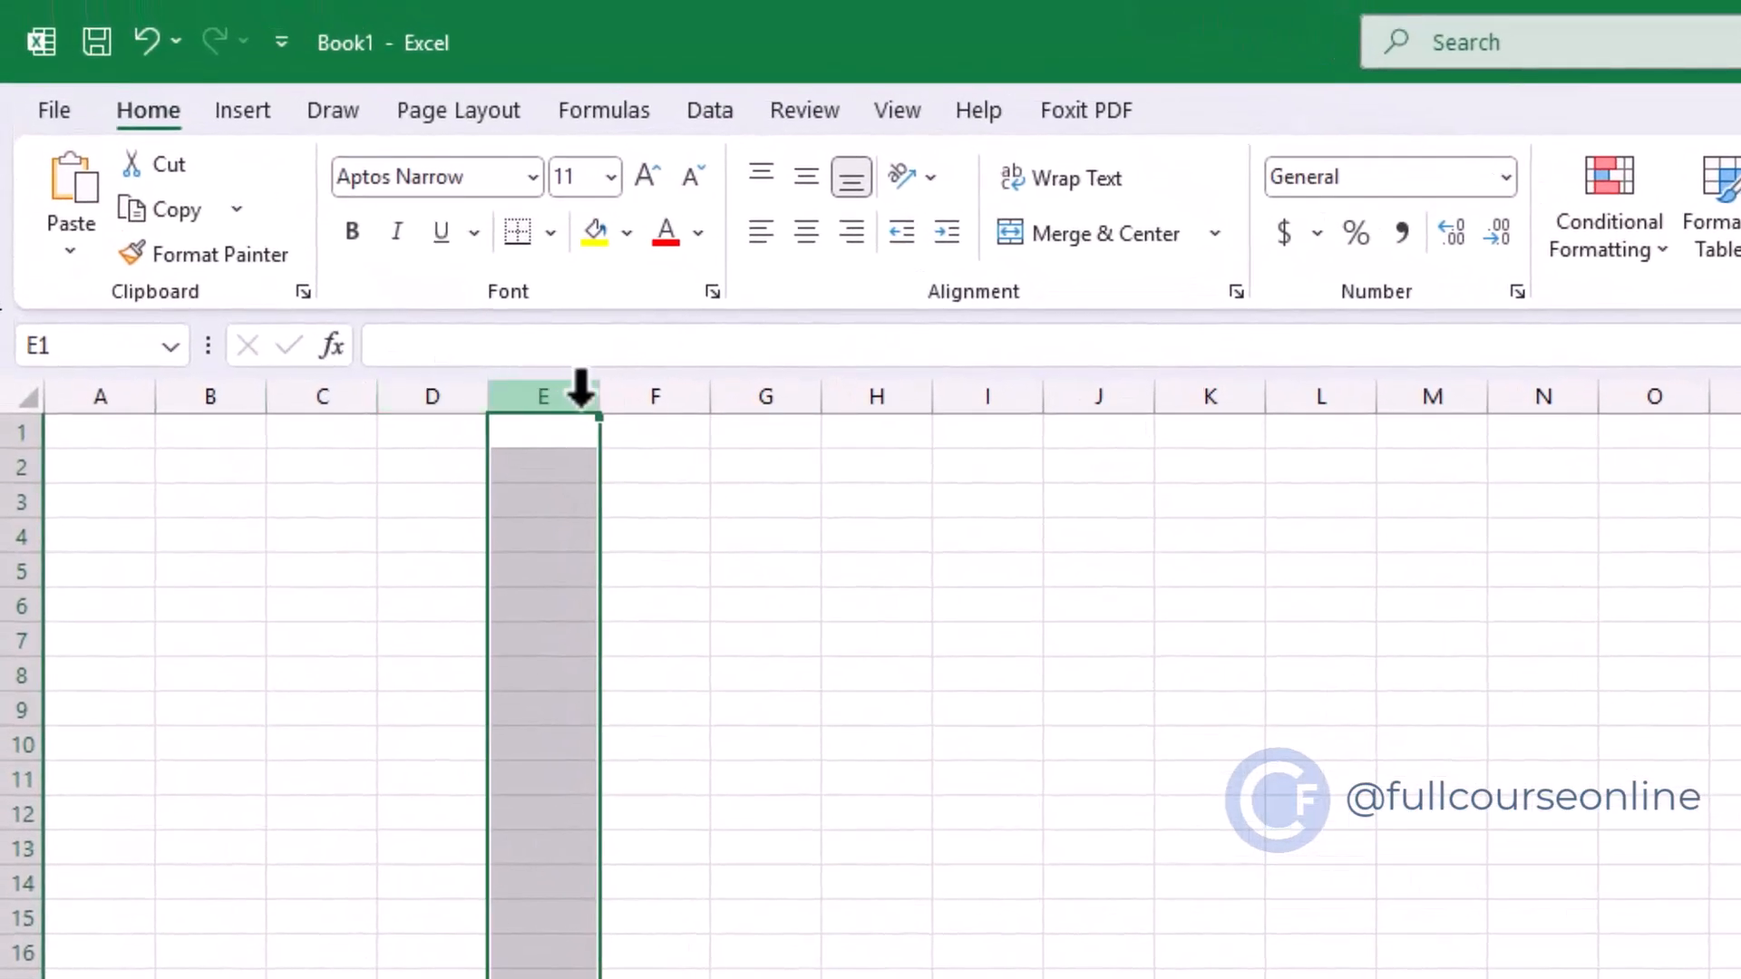
{"action": "left_click", "coordinate": [721, 359]}
{"action": "left_click", "coordinate": [893, 397]}
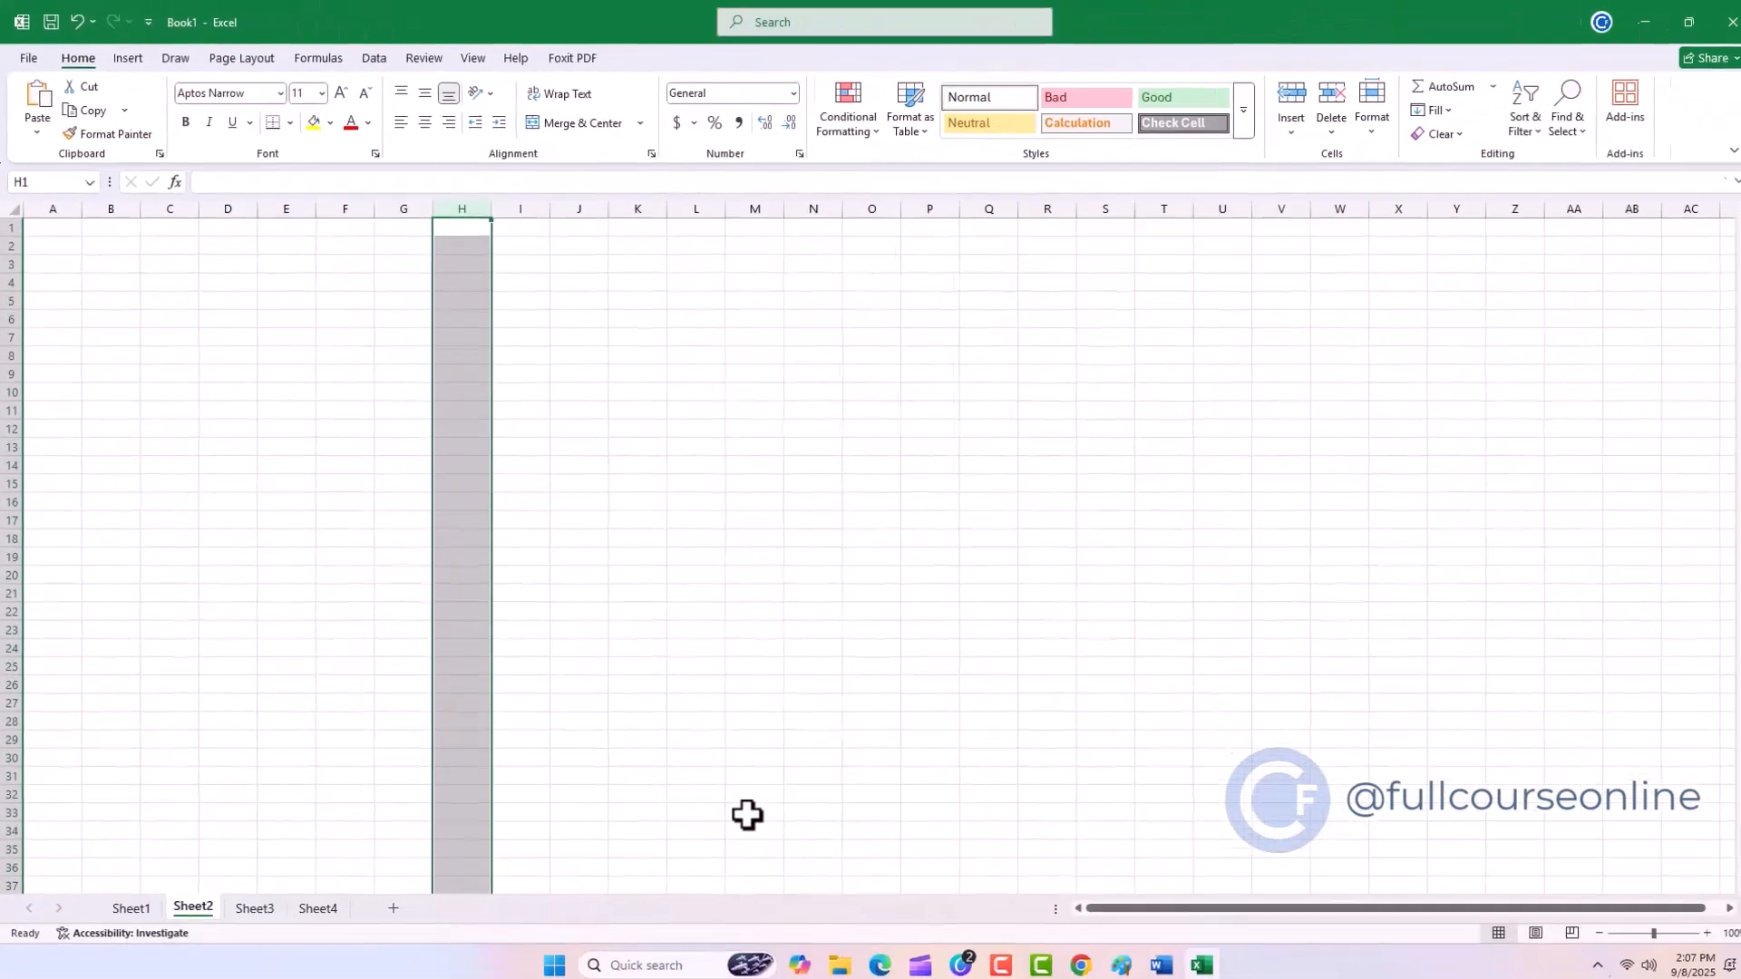
- Select single cells E15 and B3, and check the cell reference shown for B3
{"action": "left_click", "coordinate": [263, 476]}
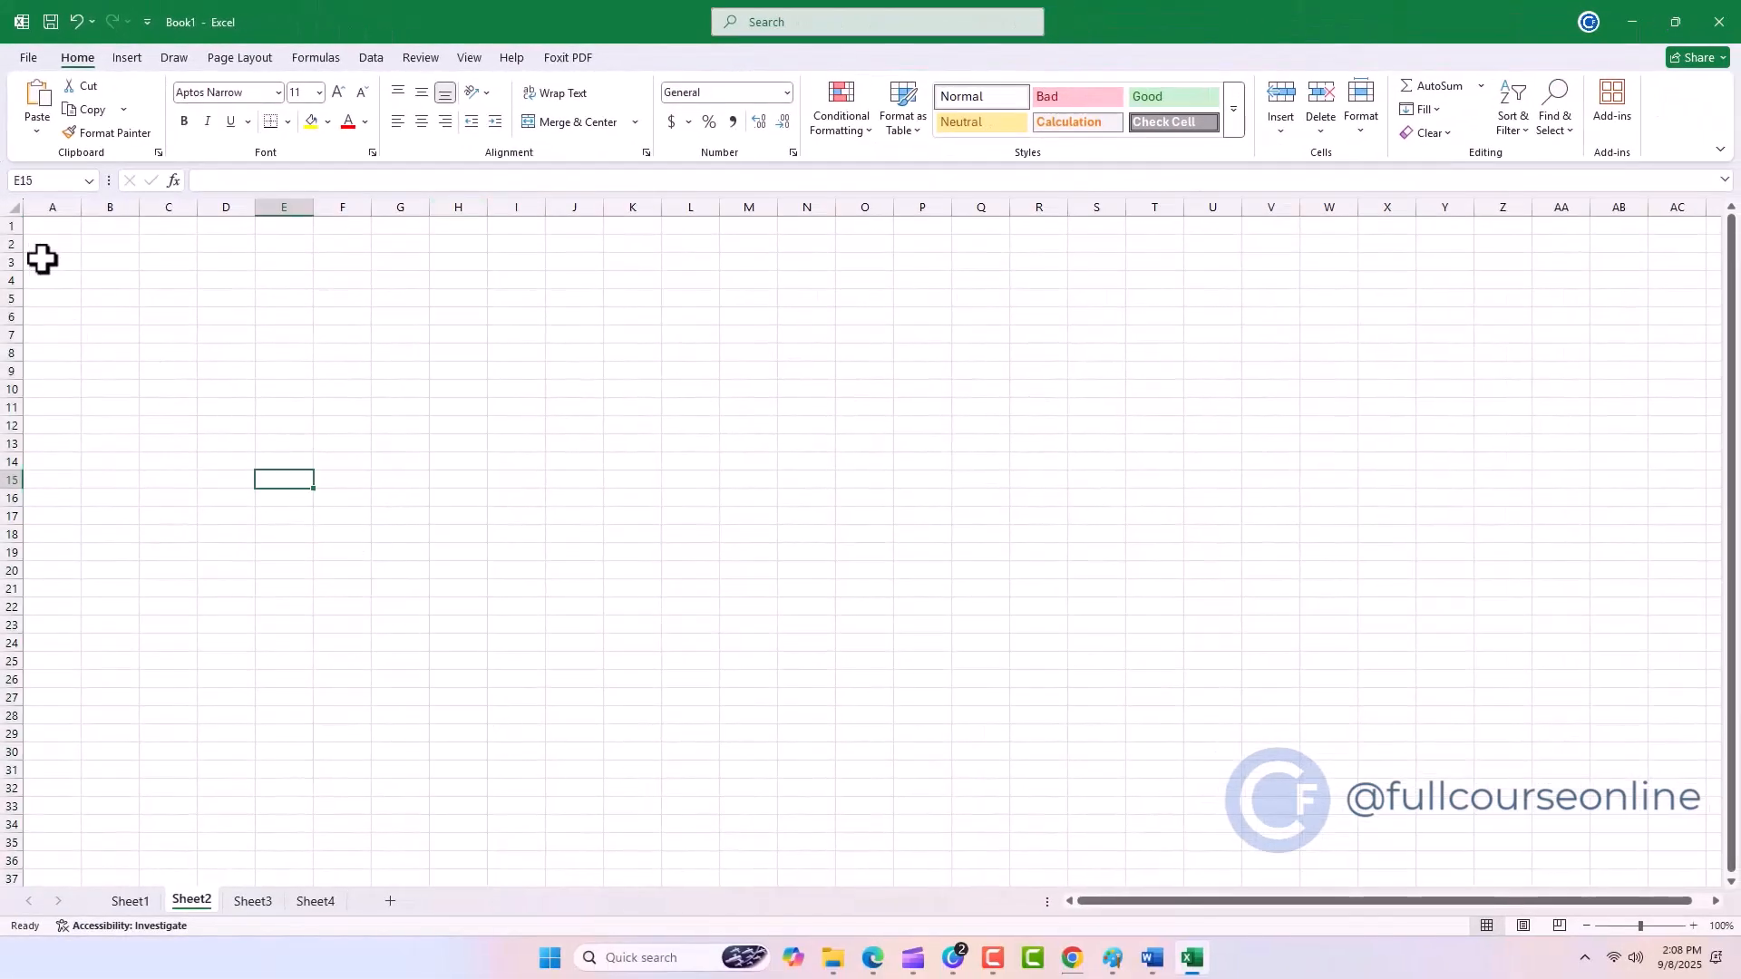
{"action": "left_click", "coordinate": [101, 264]}
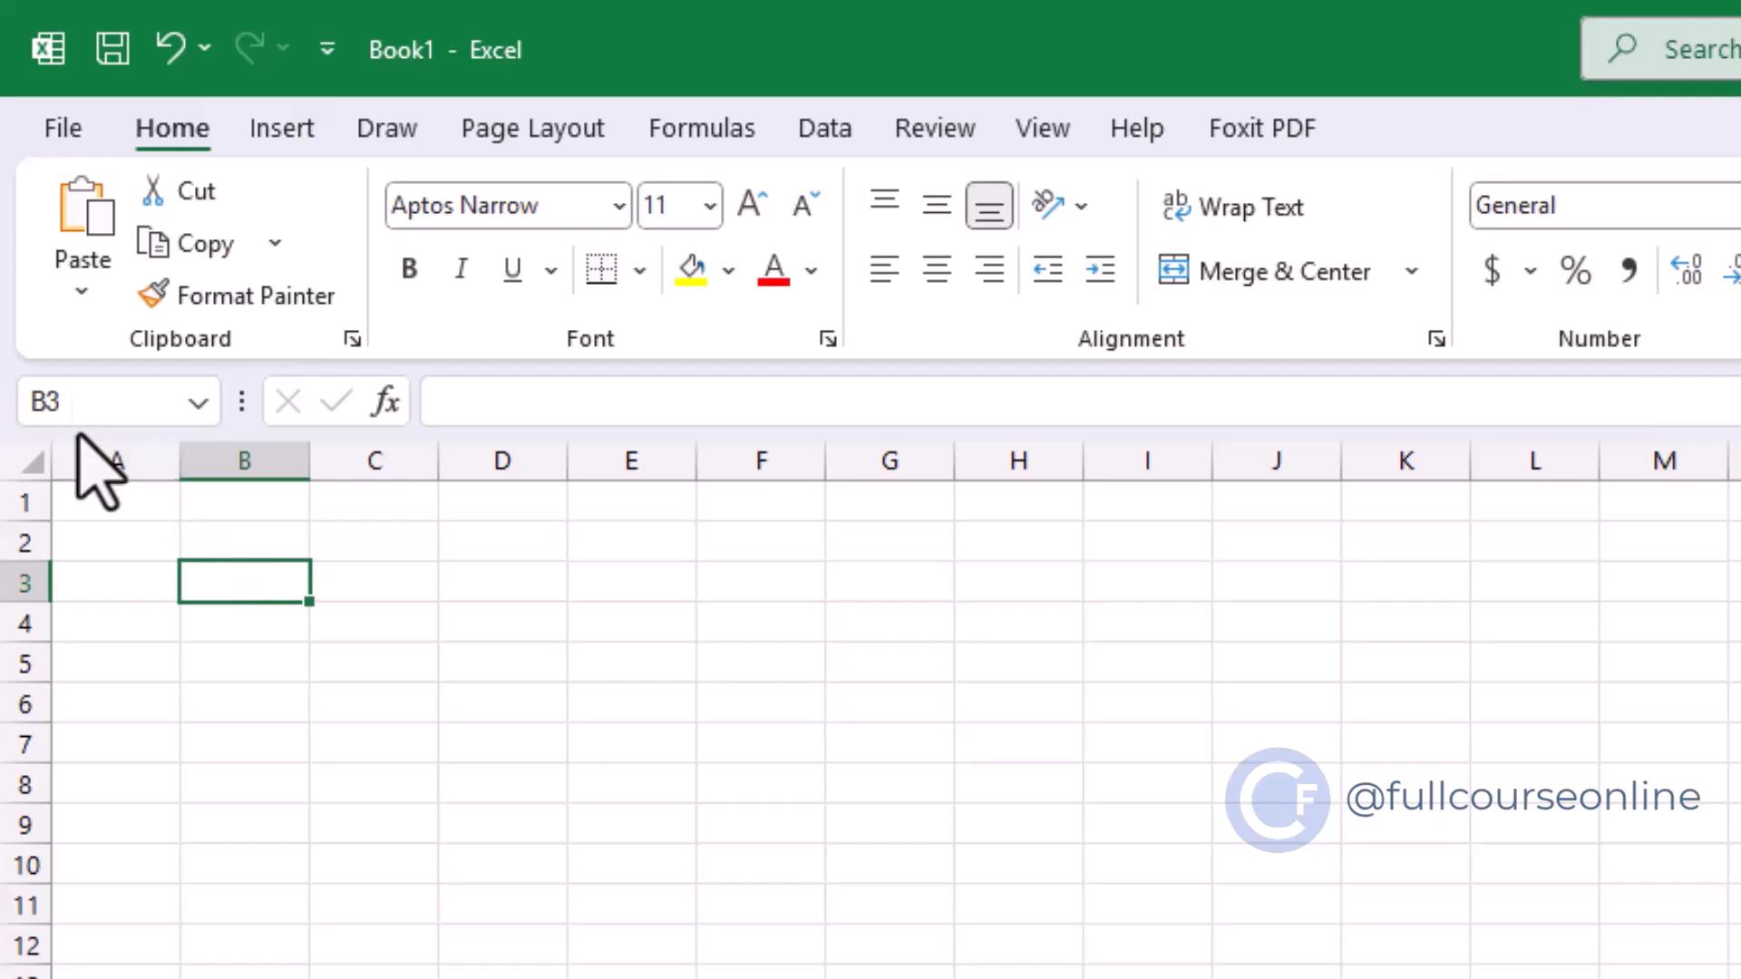
{"action": "left_click", "coordinate": [64, 404]}
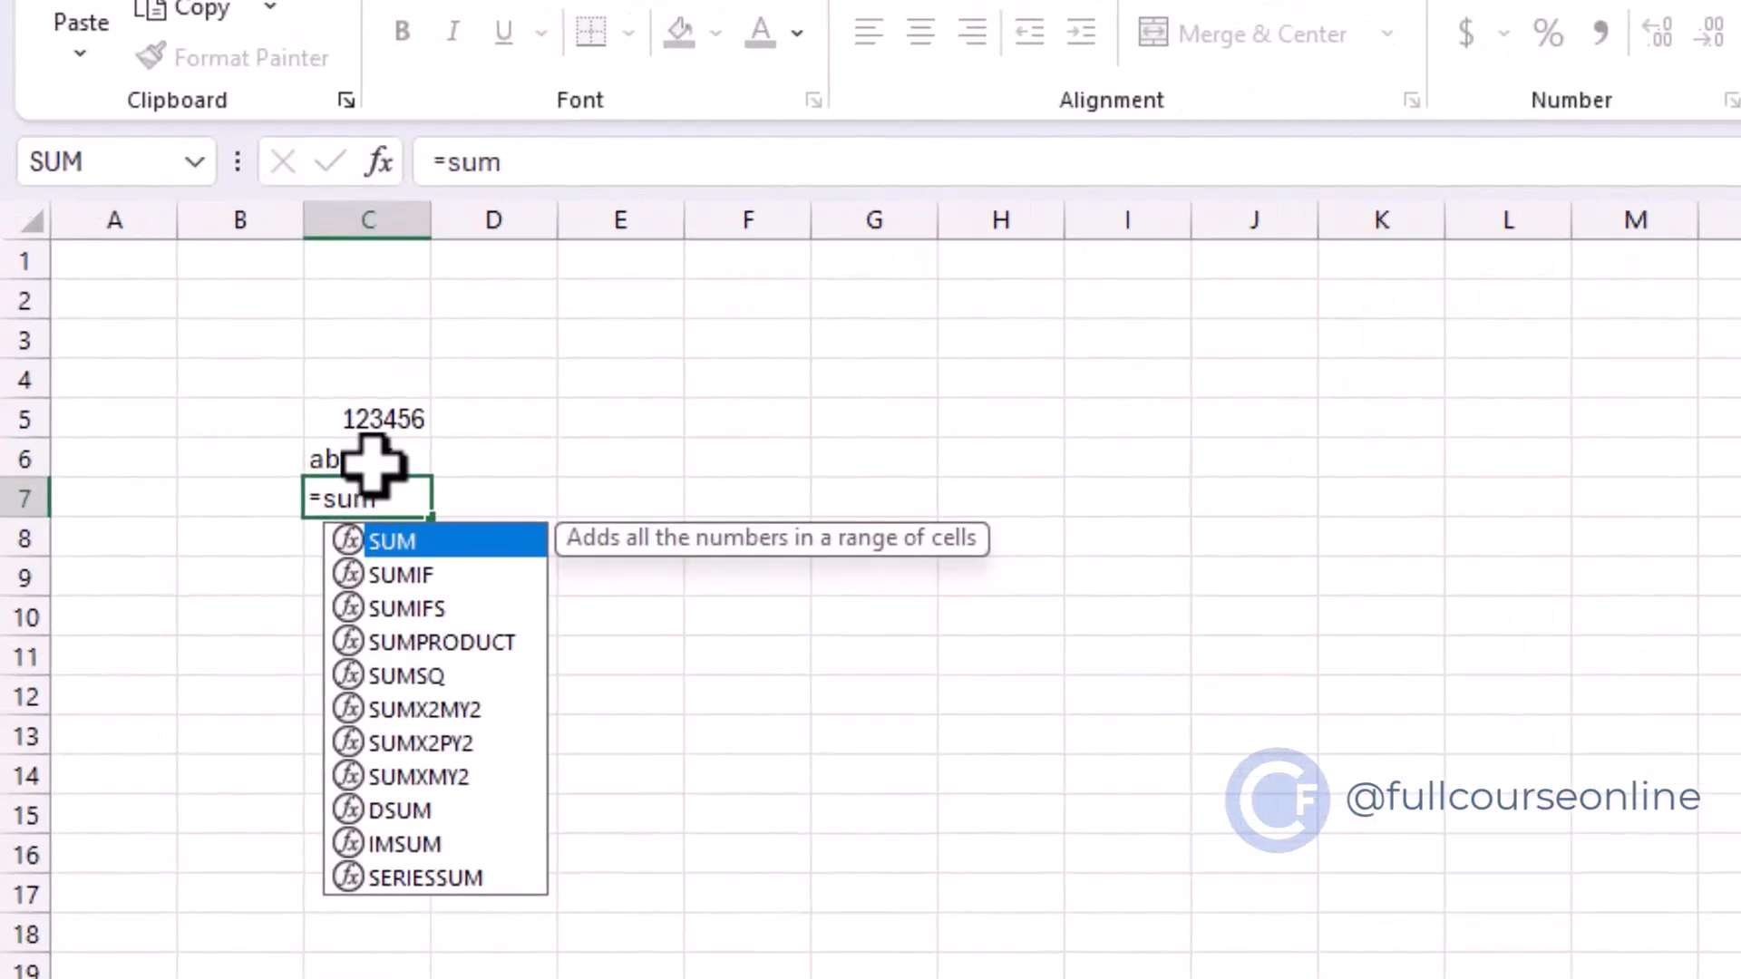
- Commit the =sum entry in C7 by selecting C6, and move the active cell step by step across and down past G9
{"action": "left_click", "coordinate": [372, 464]}
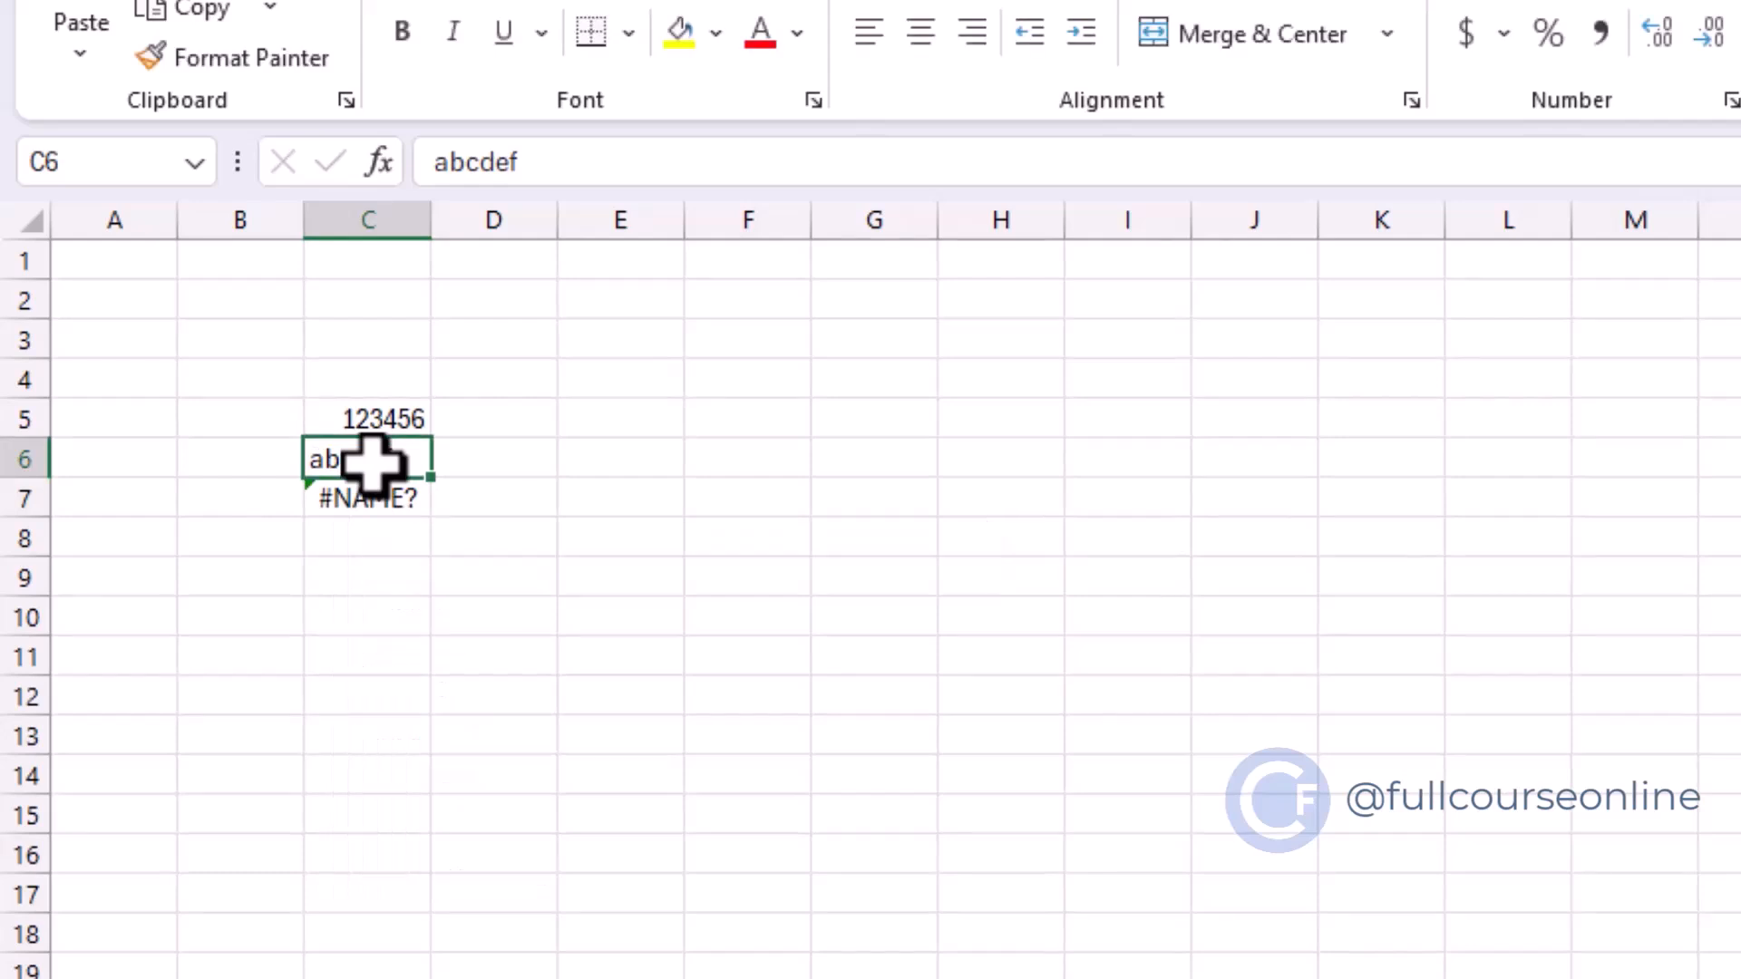
{"action": "key", "text": "Right"}
{"action": "key", "text": "Right"}
{"action": "key", "text": "Right"}
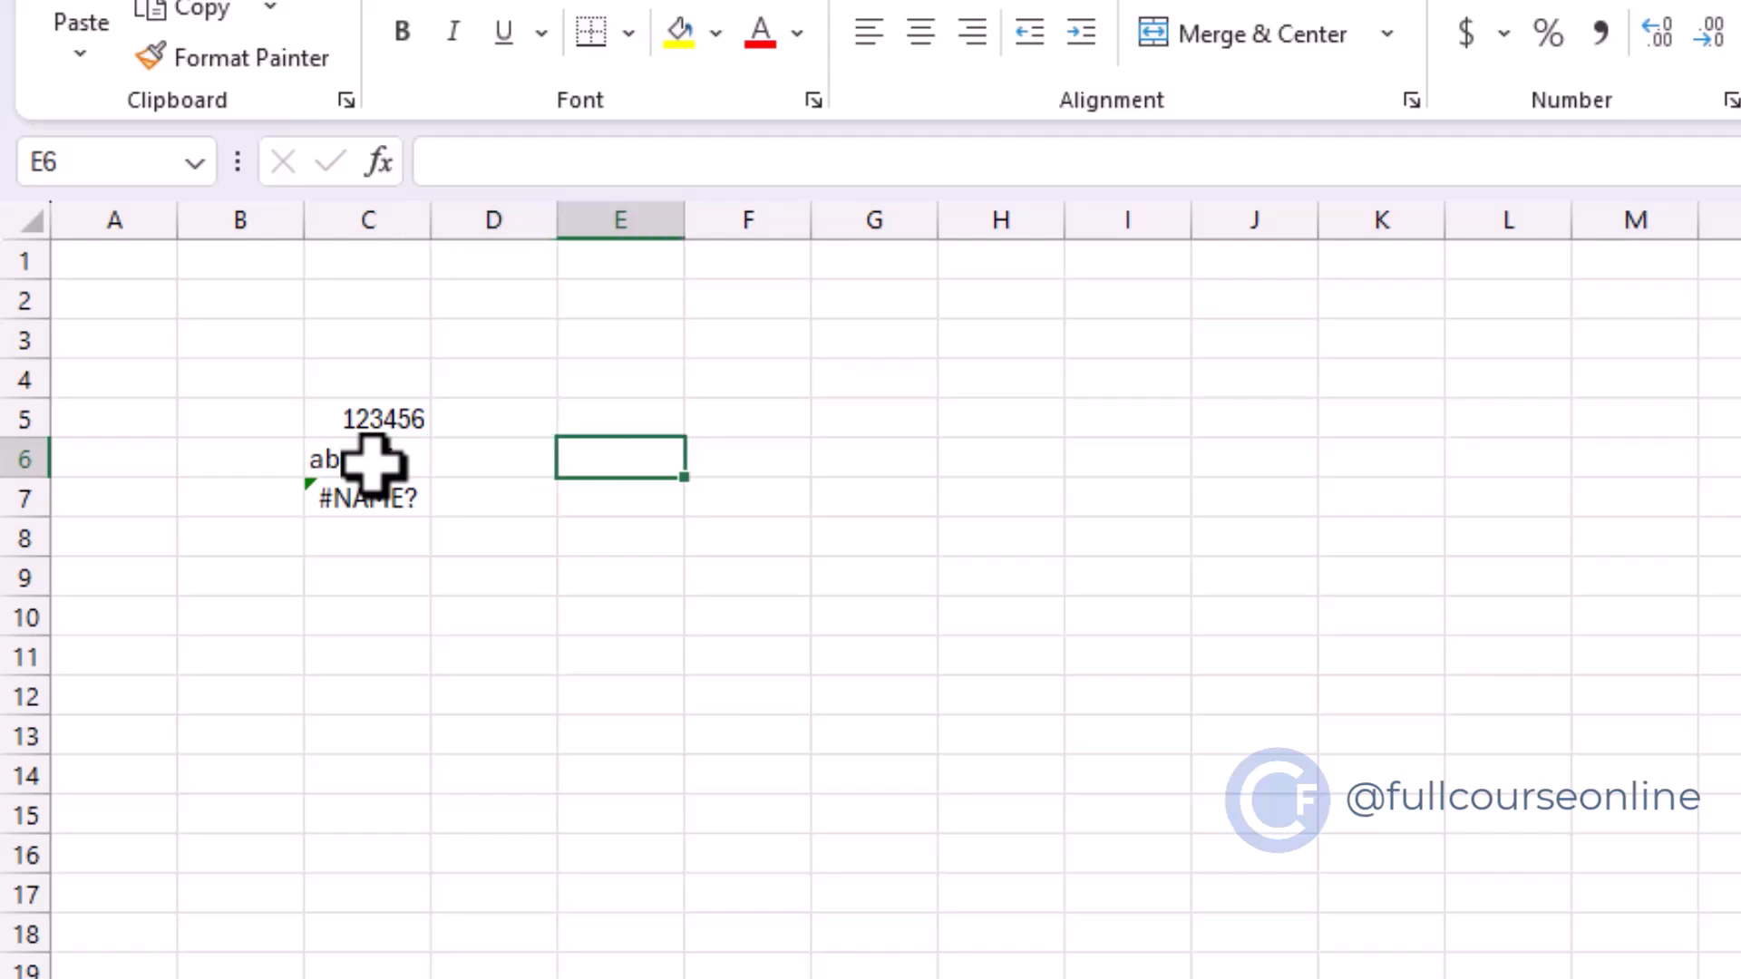
{"action": "key", "text": "Down"}
{"action": "key", "text": "Down"}
{"action": "key", "text": "Down"}
{"action": "key", "text": "Right"}
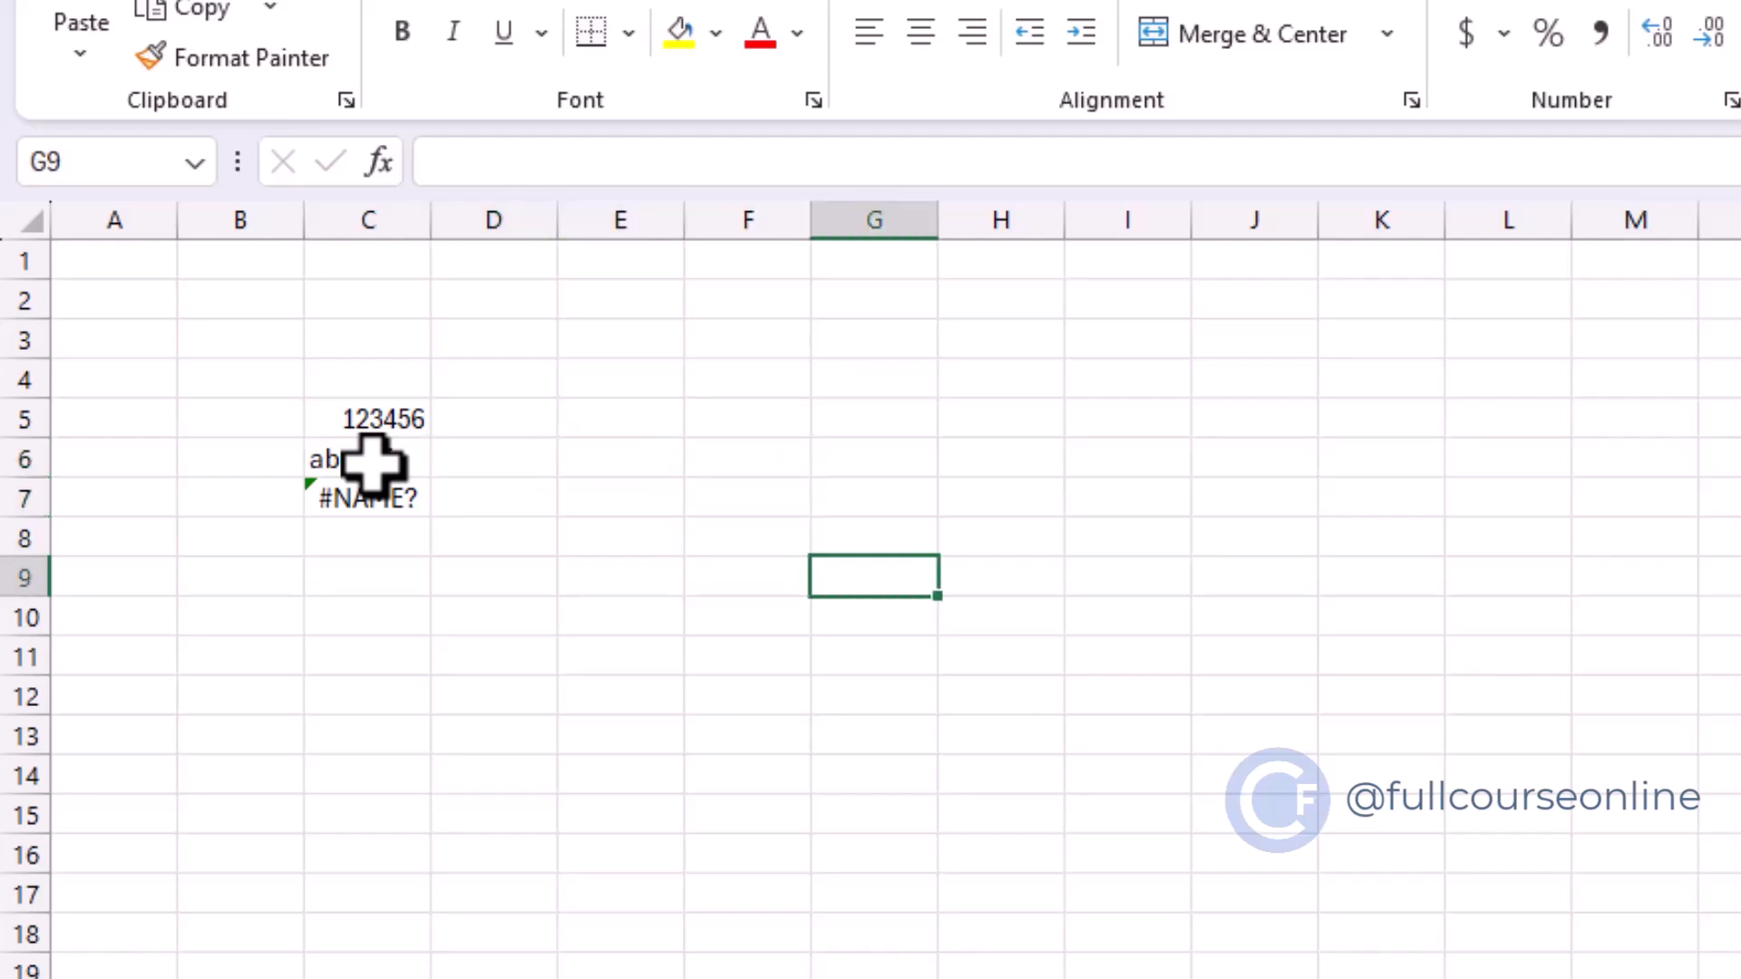
{"action": "key", "text": "Down"}
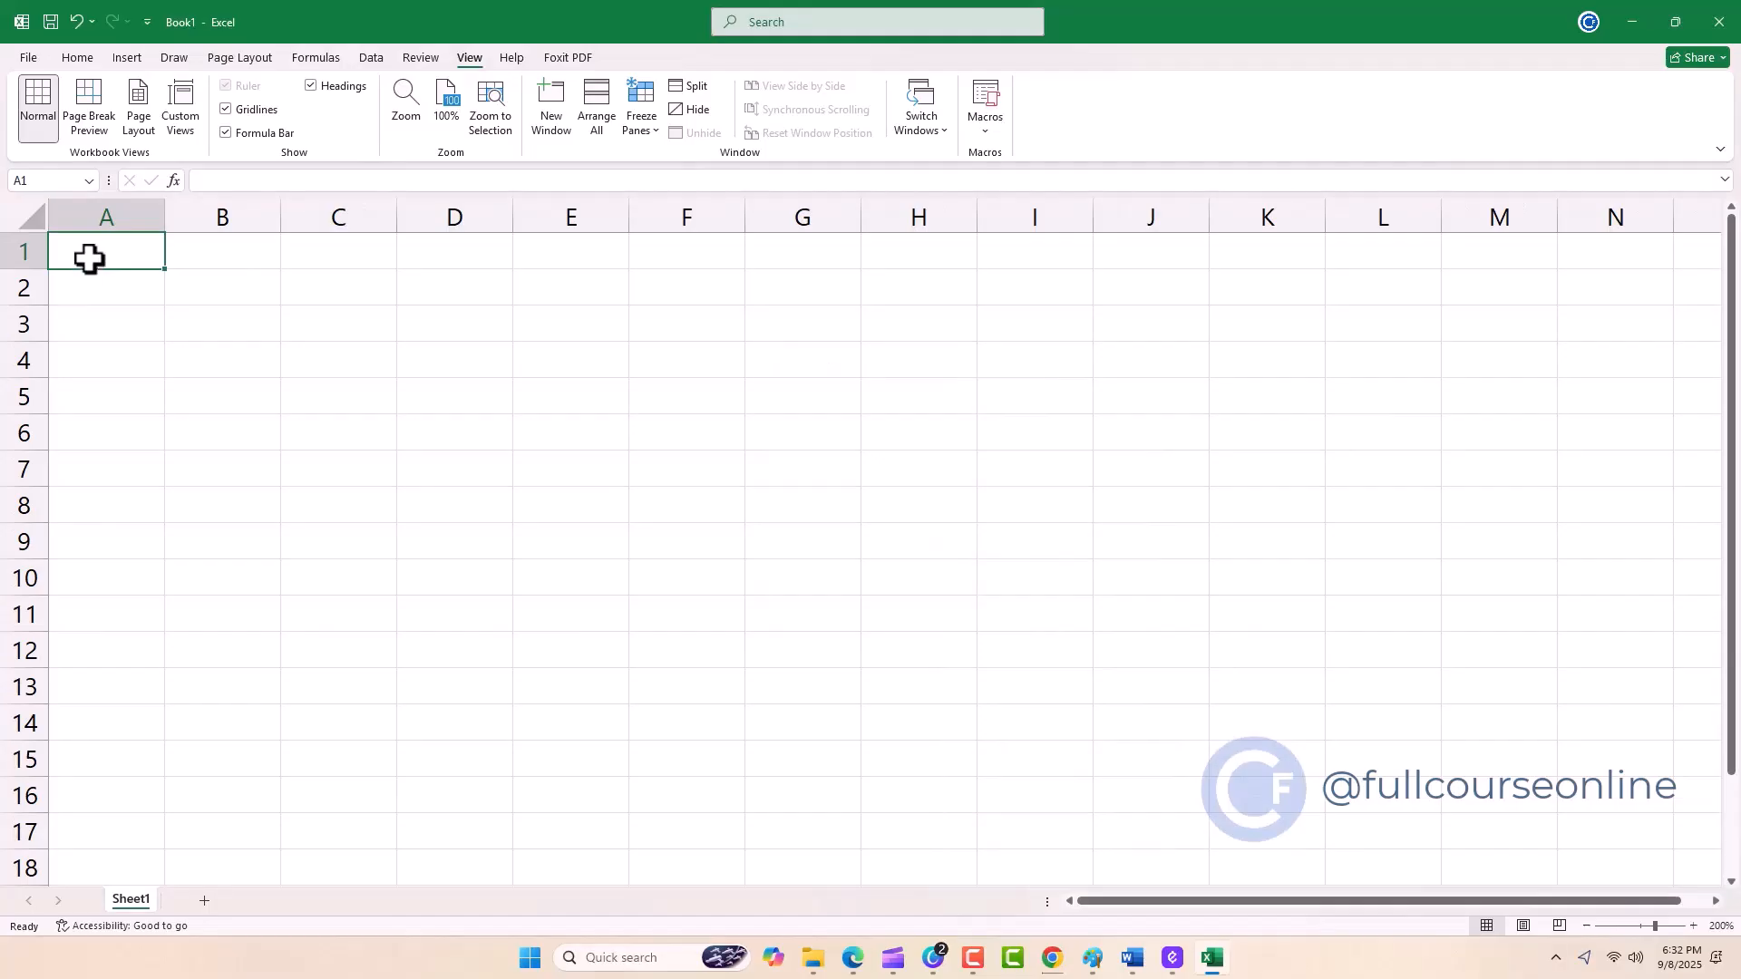
- Enter three people's first names in cells A1 to A3 of the blank sheet
{"action": "type", "text": "Jhon"}
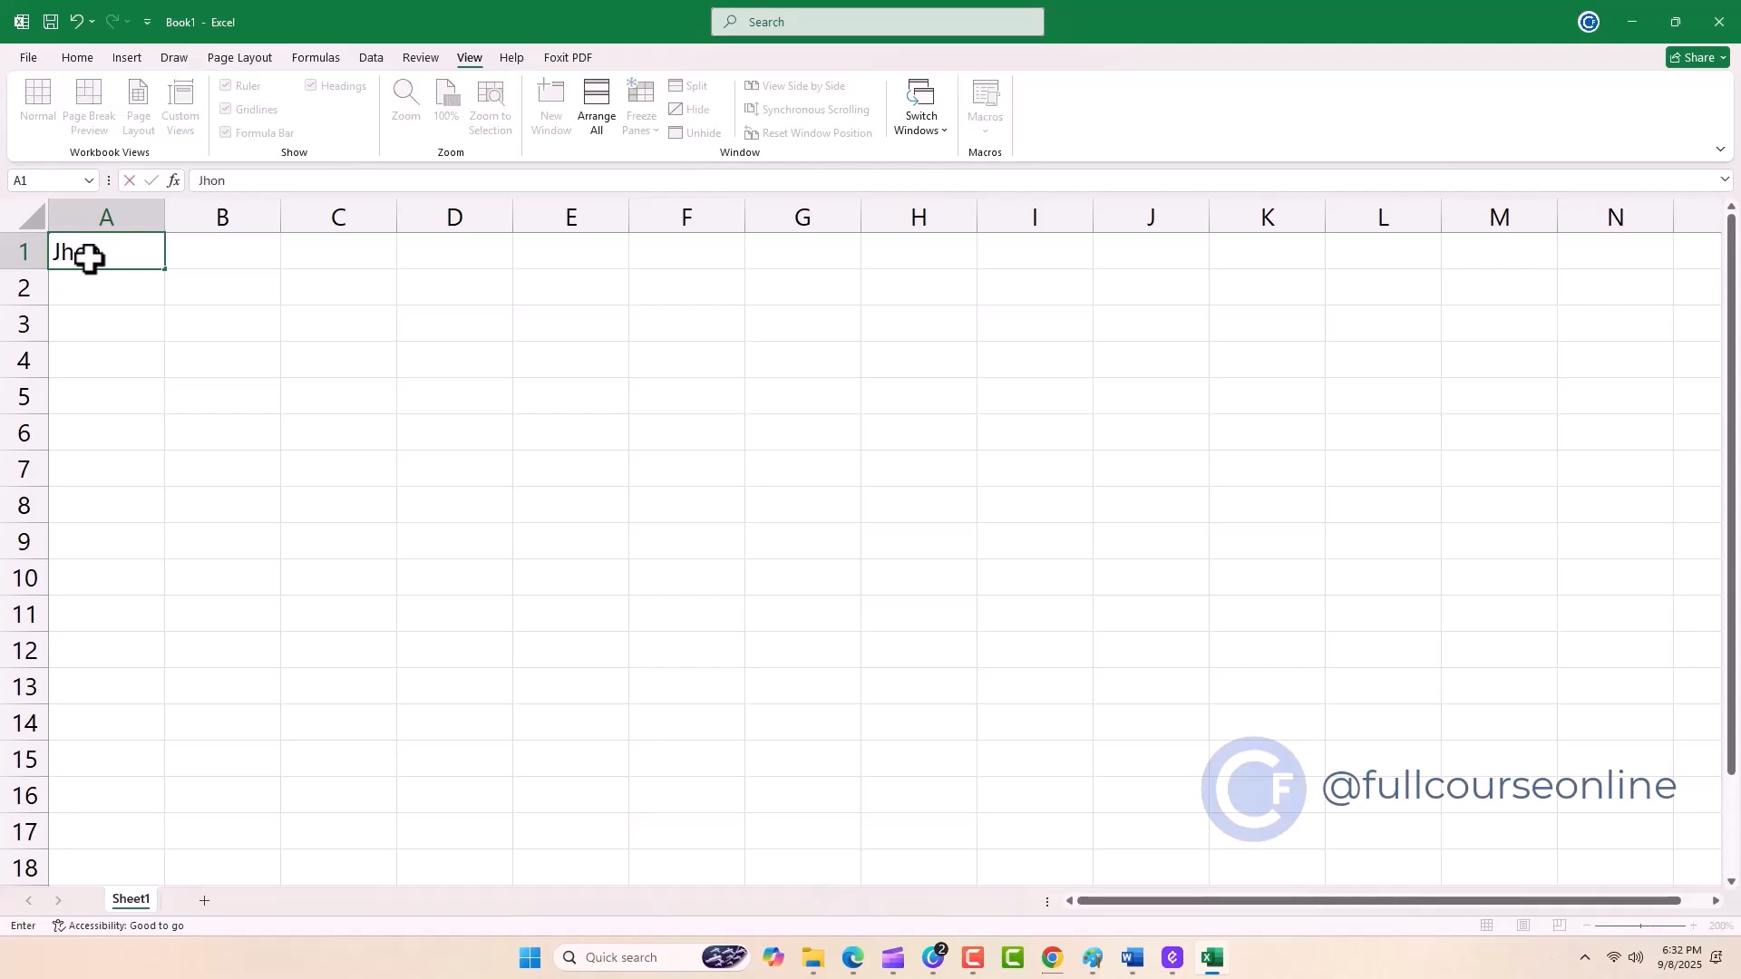
{"action": "key", "text": "Return"}
{"action": "type", "text": "Aria"}
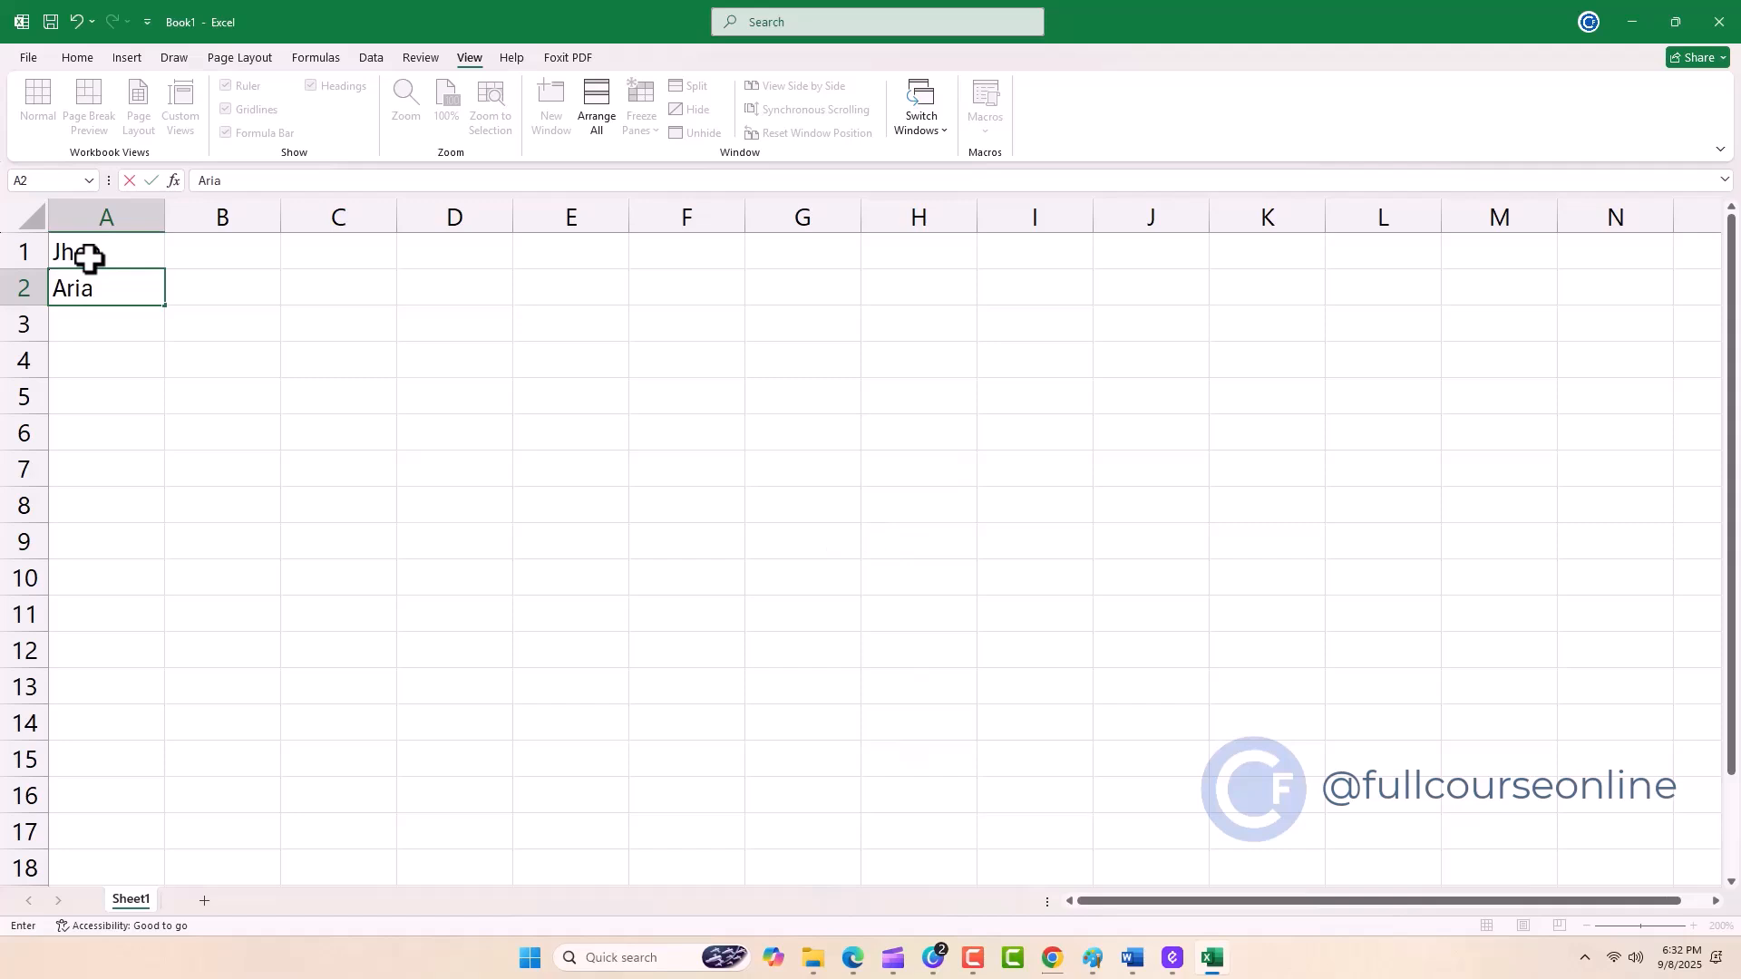
{"action": "key", "text": "Return"}
{"action": "type", "text": "Beth"}
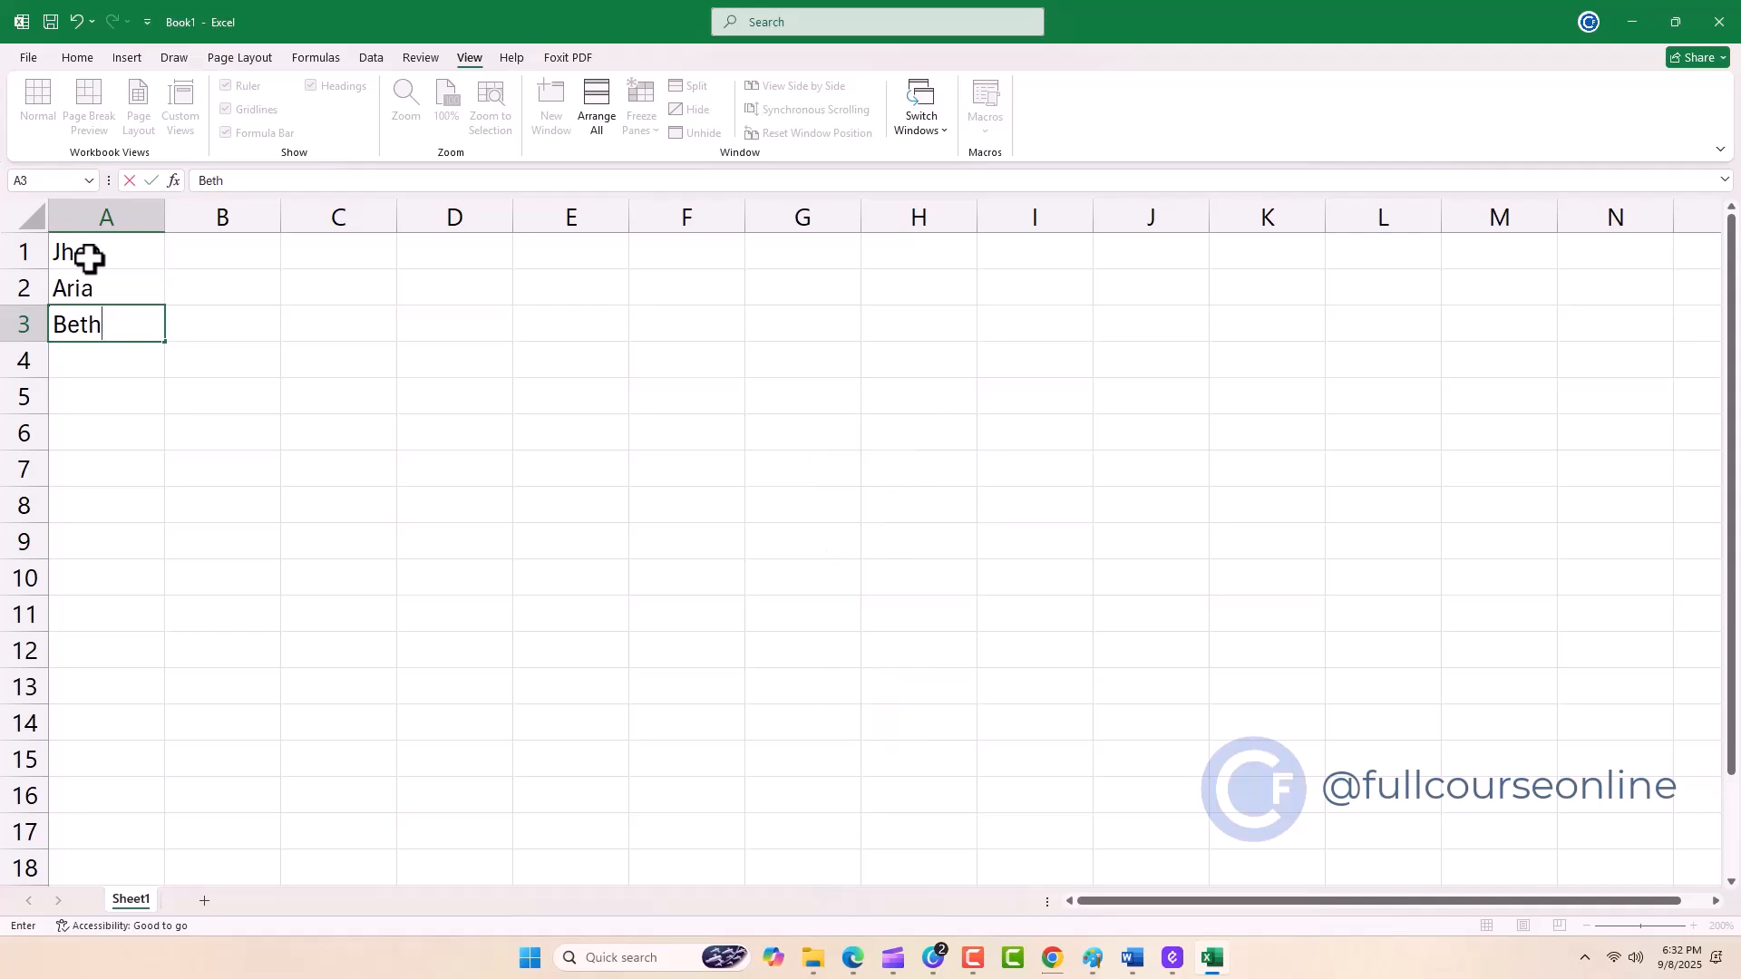
{"action": "key", "text": "Tab"}
- Fill the ages 21, 20 and 20 into cells B1 to B3 beside the names
{"action": "key", "text": "Up"}
{"action": "key", "text": "Up"}
{"action": "type", "text": "21"}
{"action": "key", "text": "Return"}
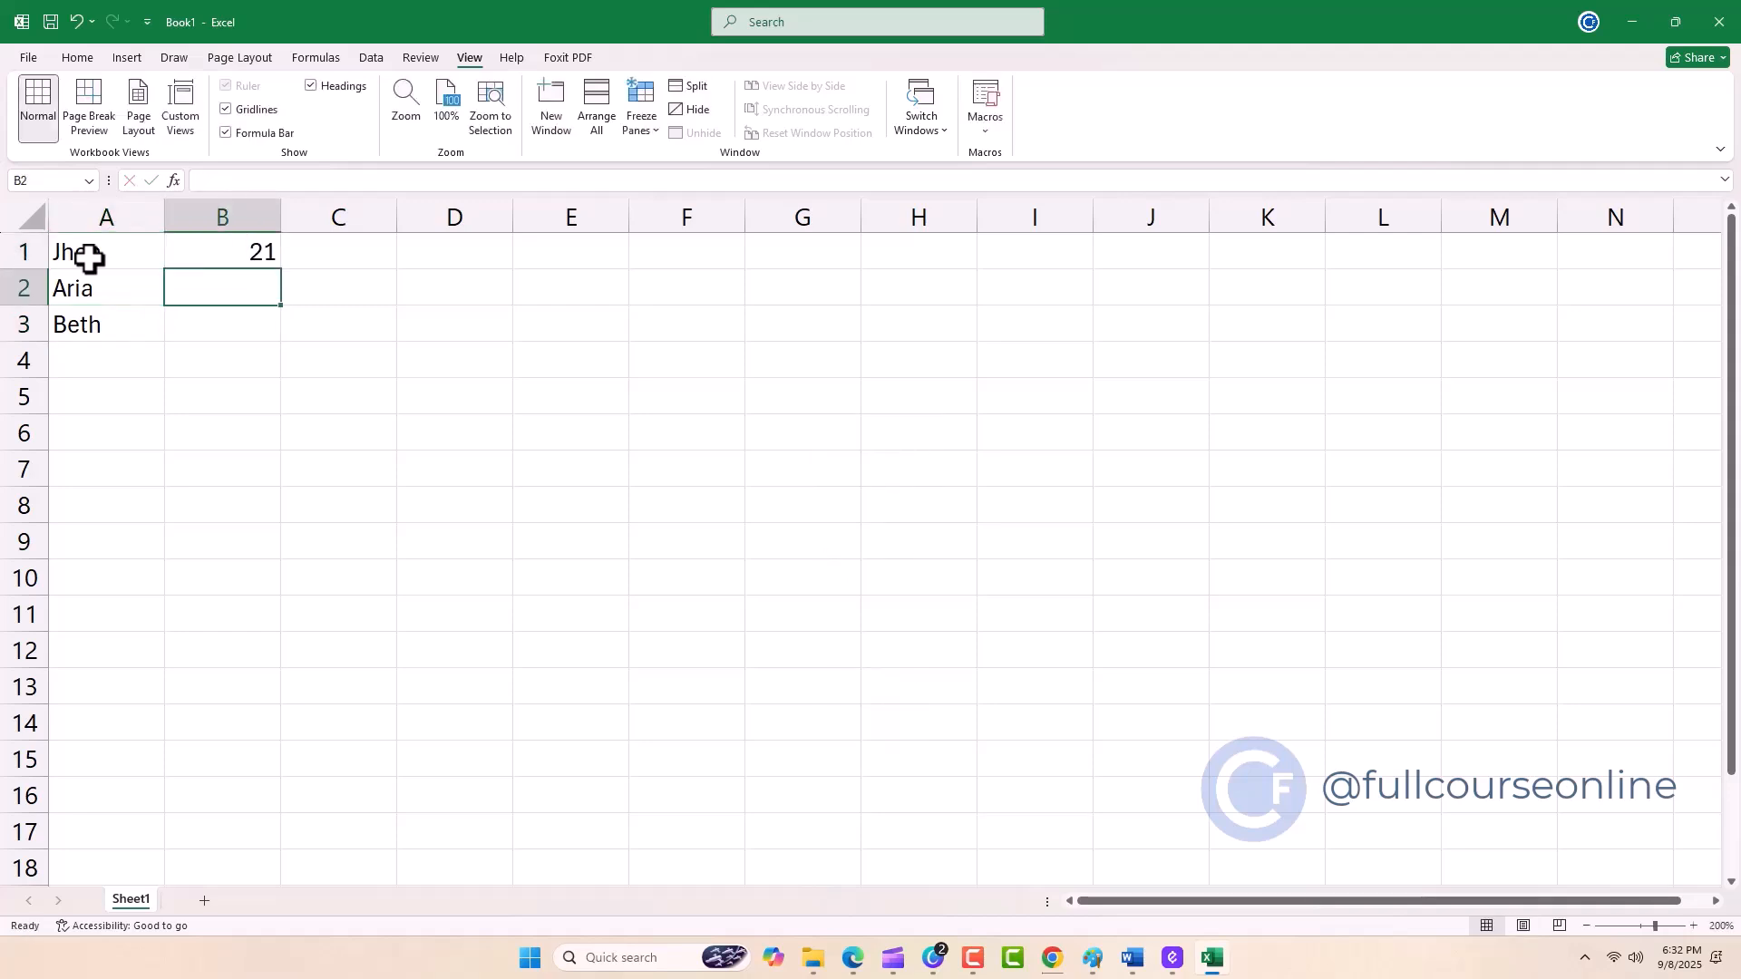
{"action": "type", "text": "20"}
{"action": "key", "text": "Return"}
{"action": "type", "text": "20"}
{"action": "key", "text": "Tab"}
- Enter a birth date for the first two people in cells C1 and C2
{"action": "key", "text": "Up"}
{"action": "key", "text": "Up"}
{"action": "type", "text": "08/08/2004"}
{"action": "key", "text": "Return"}
{"action": "type", "text": "09/04/20000"}
{"action": "key", "text": "Return"}
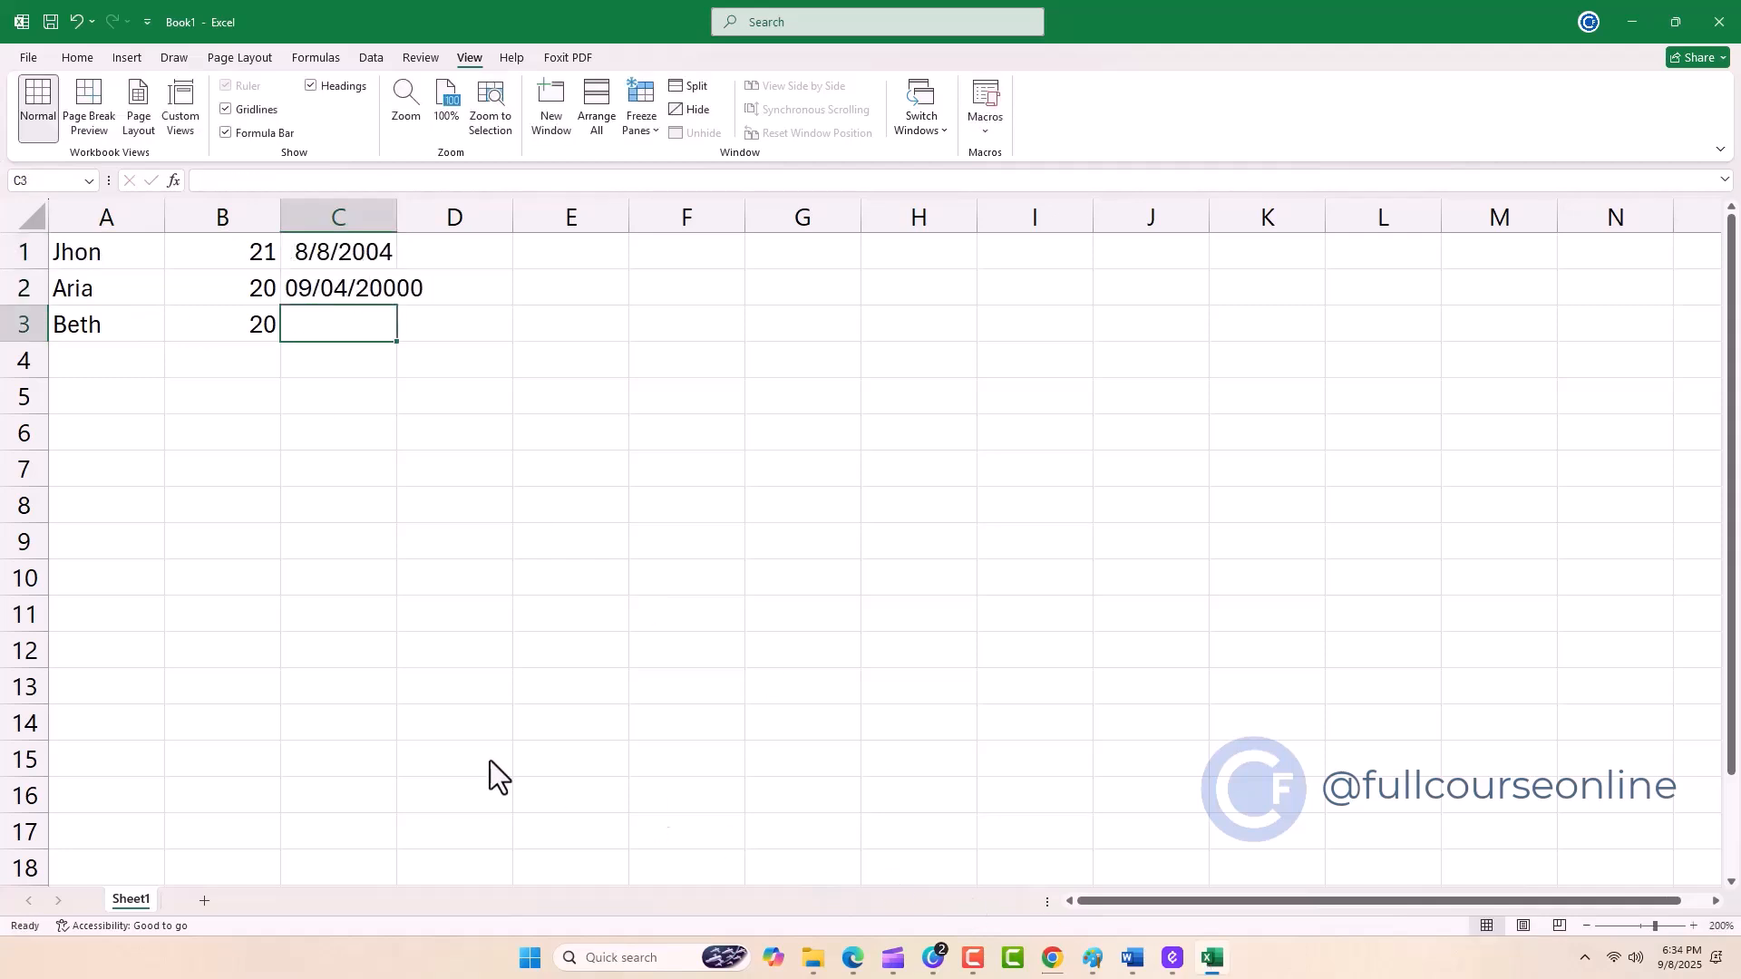
- Edit the date in C2 within the cell, removing the extra zero from its year
{"action": "left_click", "coordinate": [362, 283]}
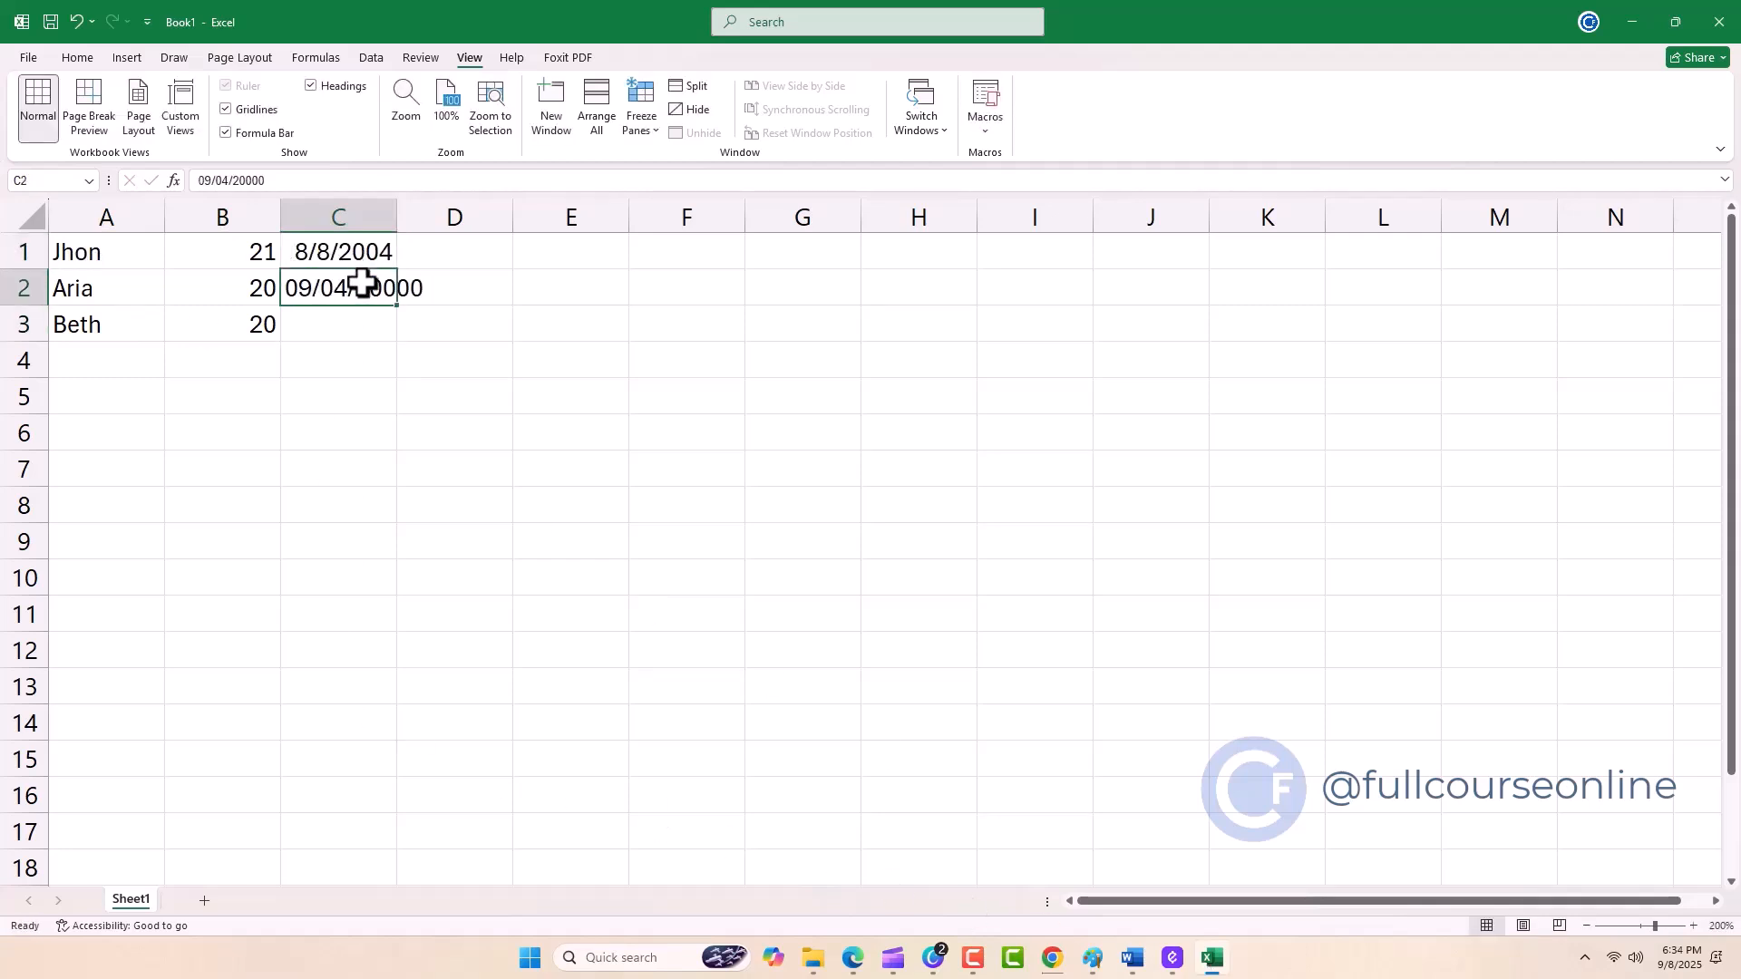
{"action": "double_click", "coordinate": [362, 284]}
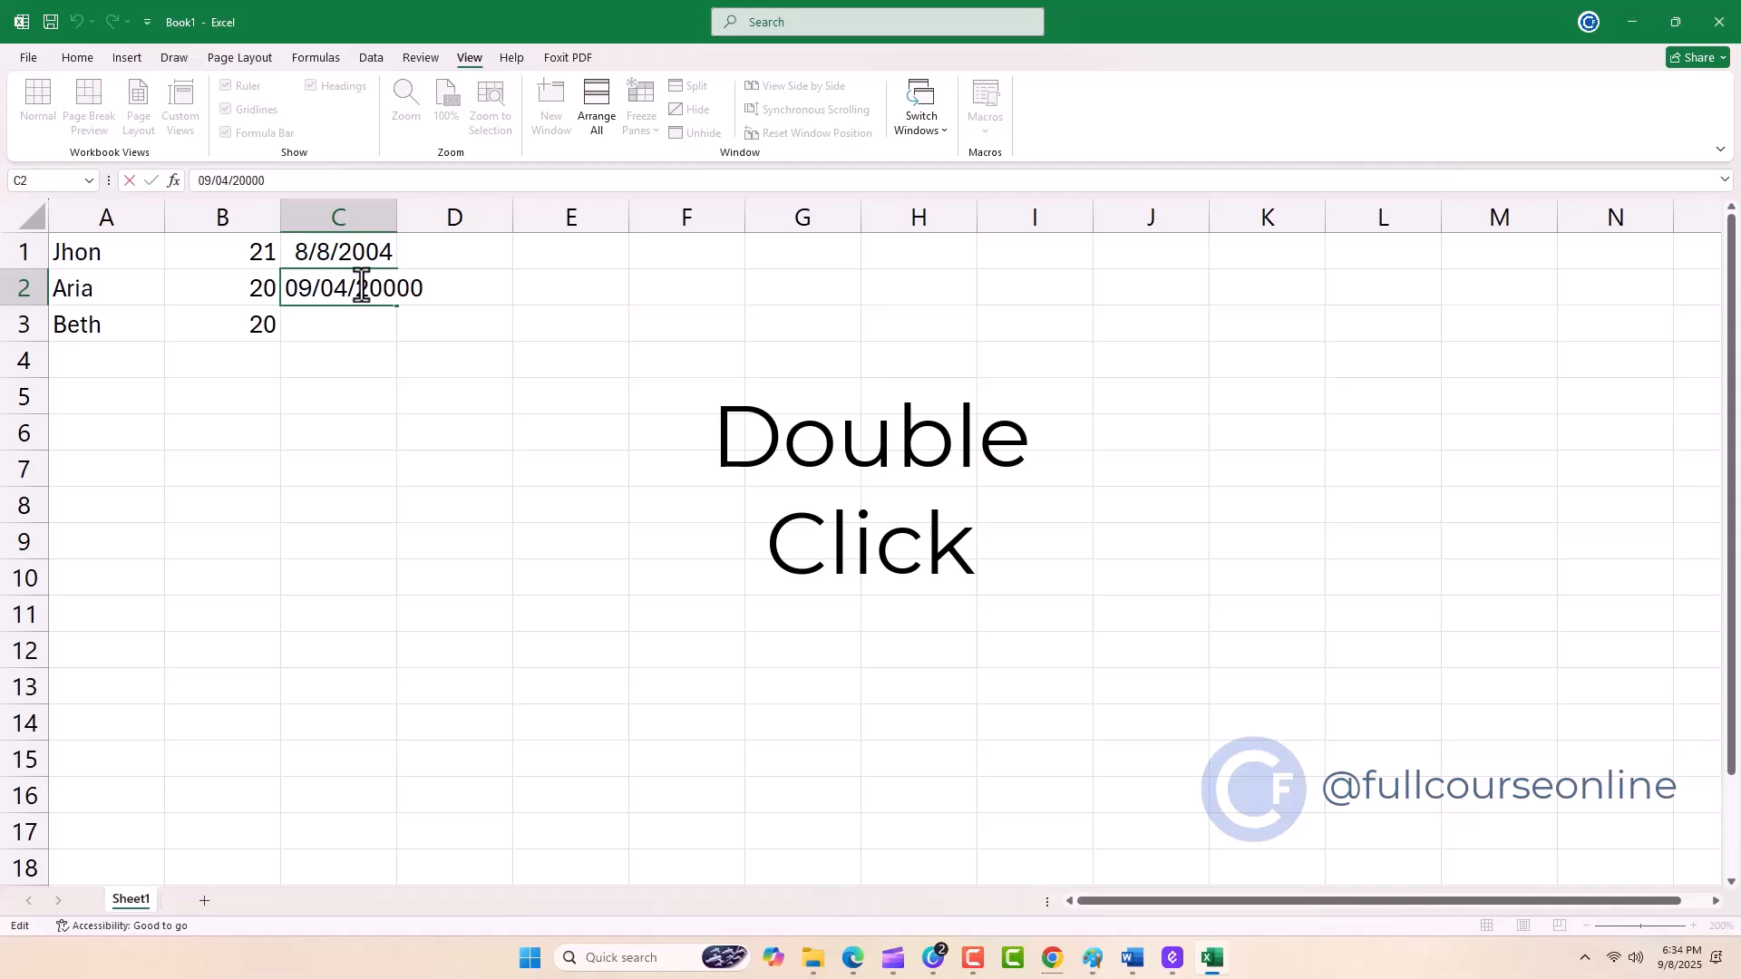
{"action": "key", "text": "Delete"}
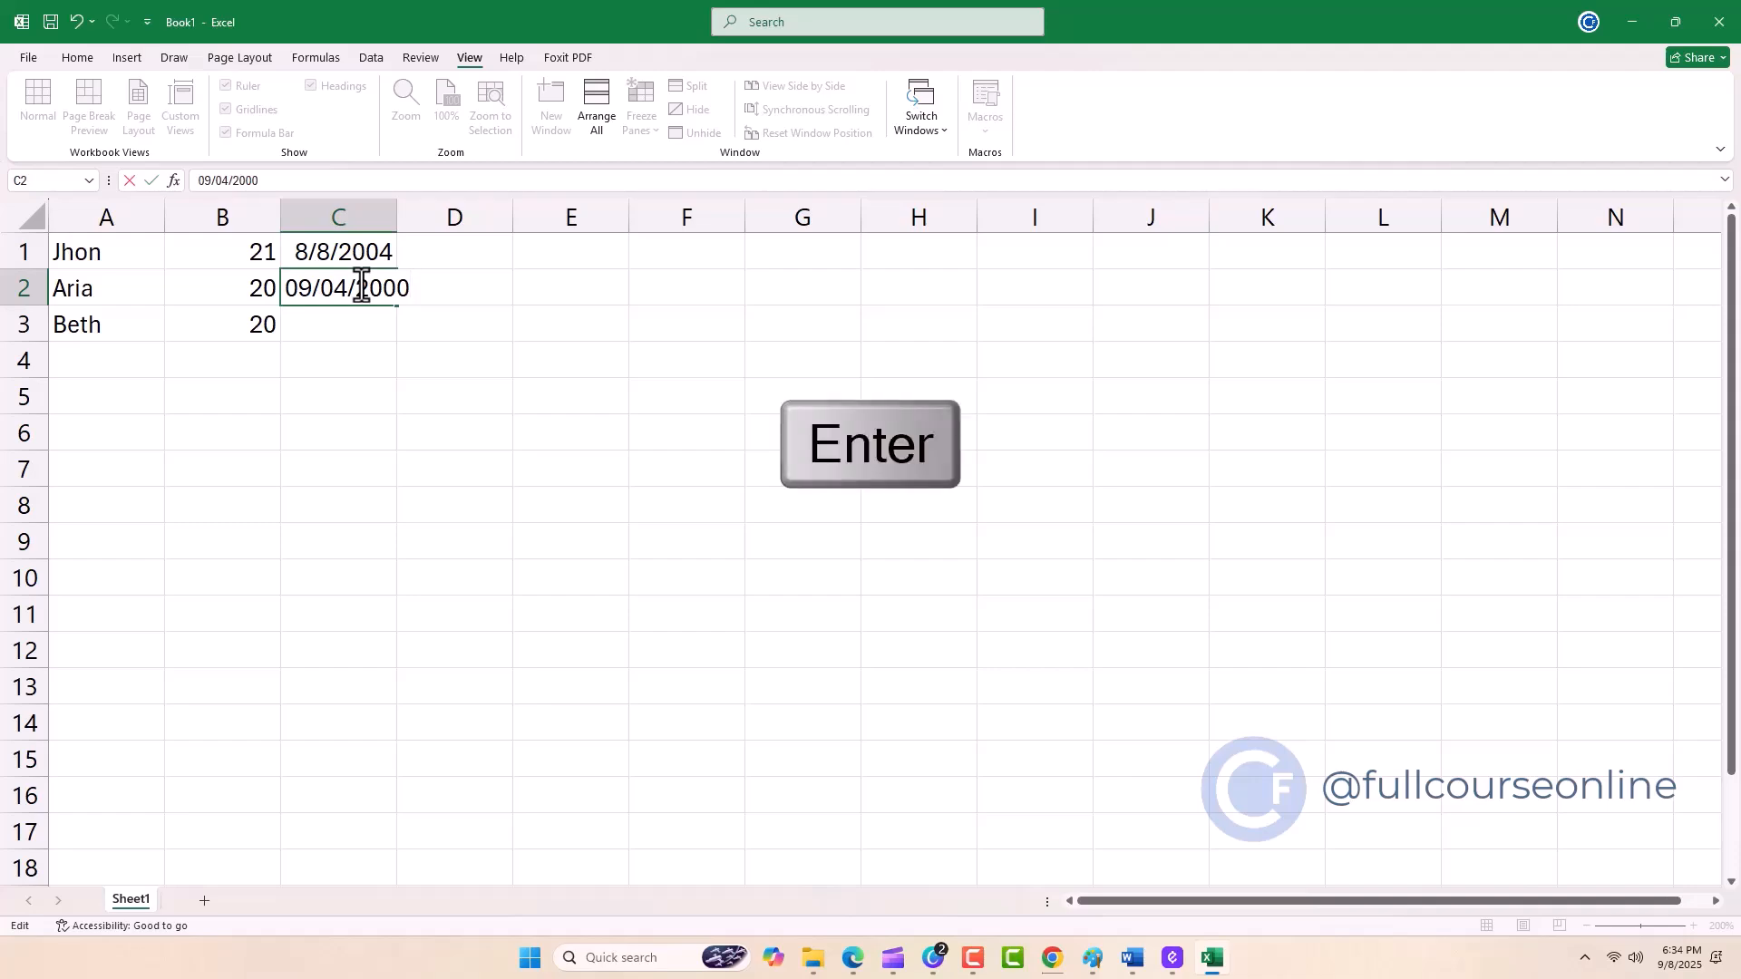
{"action": "key", "text": "Return"}
{"action": "left_click", "coordinate": [360, 287]}
- Edit the date in C1 through the formula bar, changing the last digit of its year to 5
{"action": "left_click", "coordinate": [320, 253]}
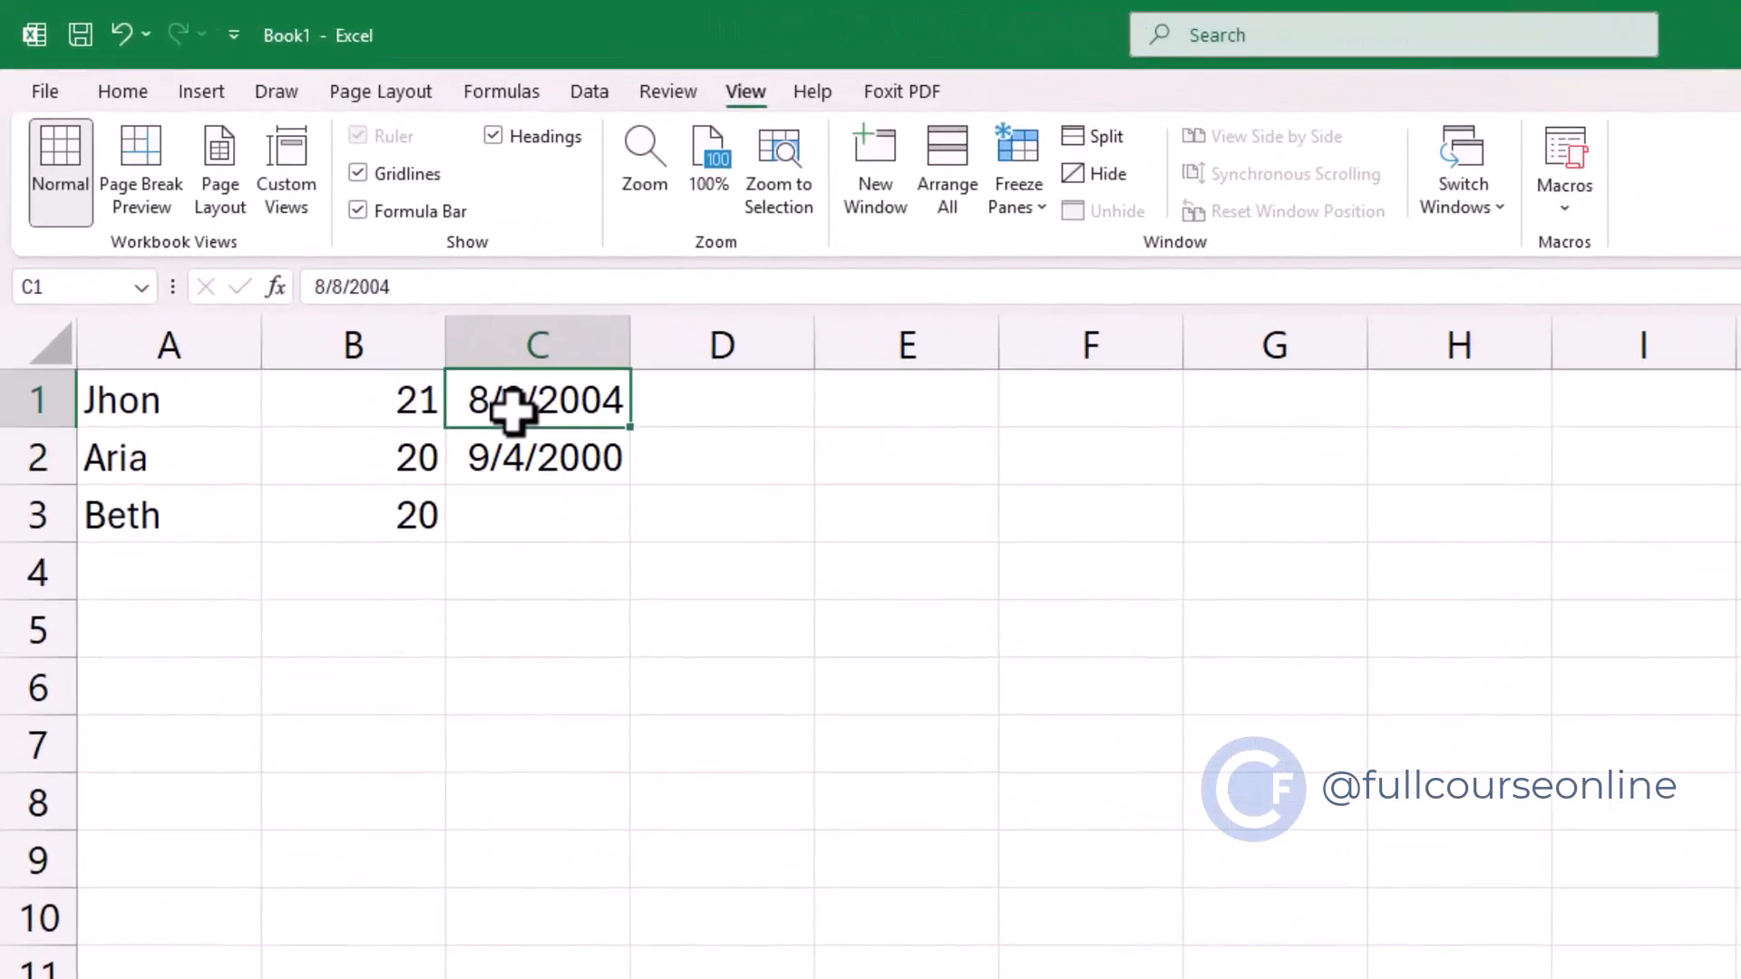
{"action": "left_click", "coordinate": [385, 287]}
{"action": "left_click_drag", "start_coordinate": [386, 287], "coordinate": [392, 287]}
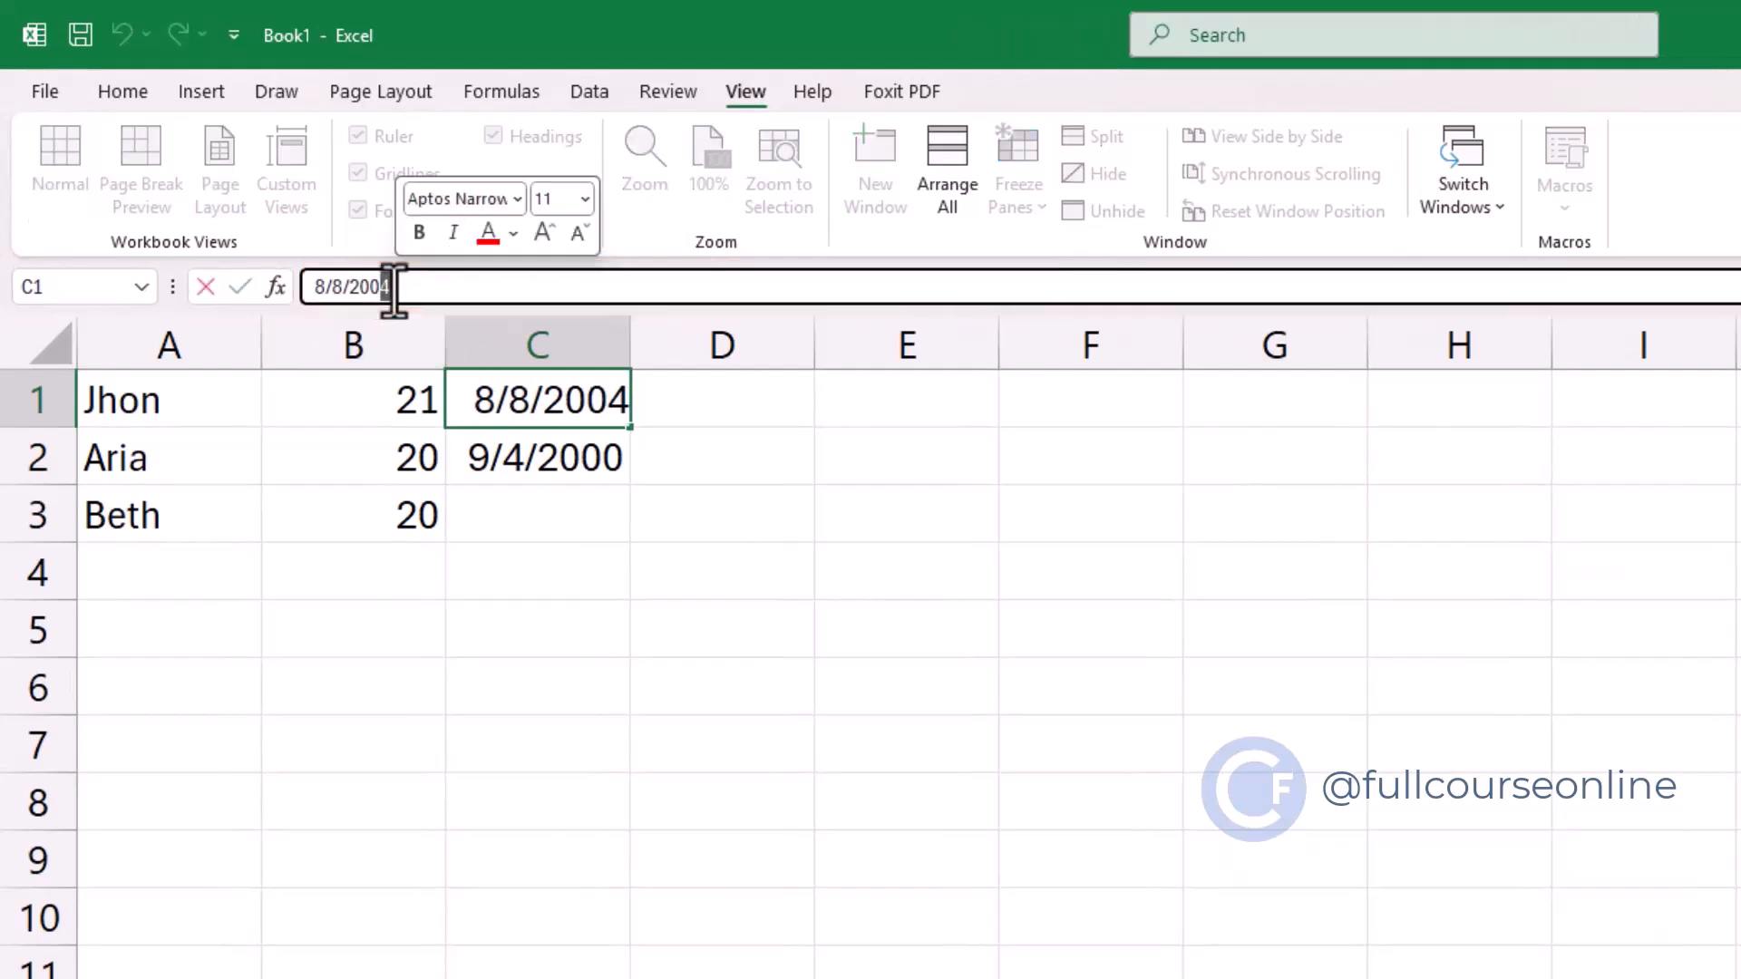
{"action": "type", "text": "5"}
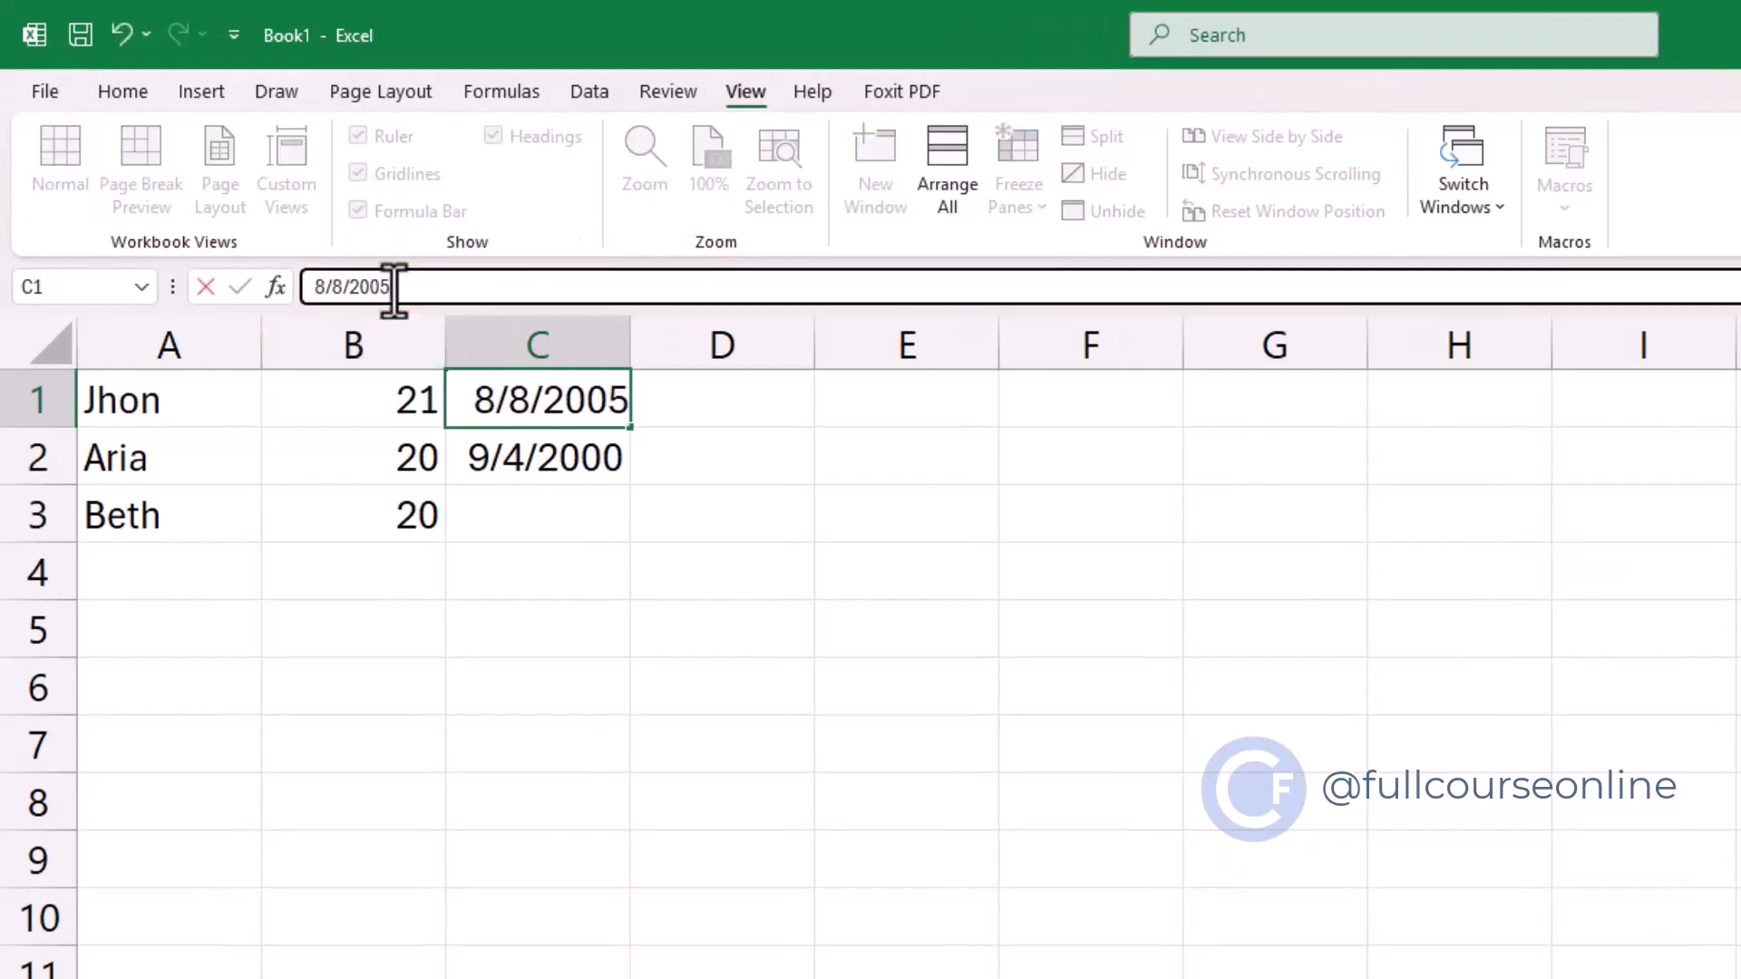
- Clear the date from C2 and overwrite the date in C1 with a different one
{"action": "left_click", "coordinate": [525, 458]}
{"action": "key", "text": "Delete"}
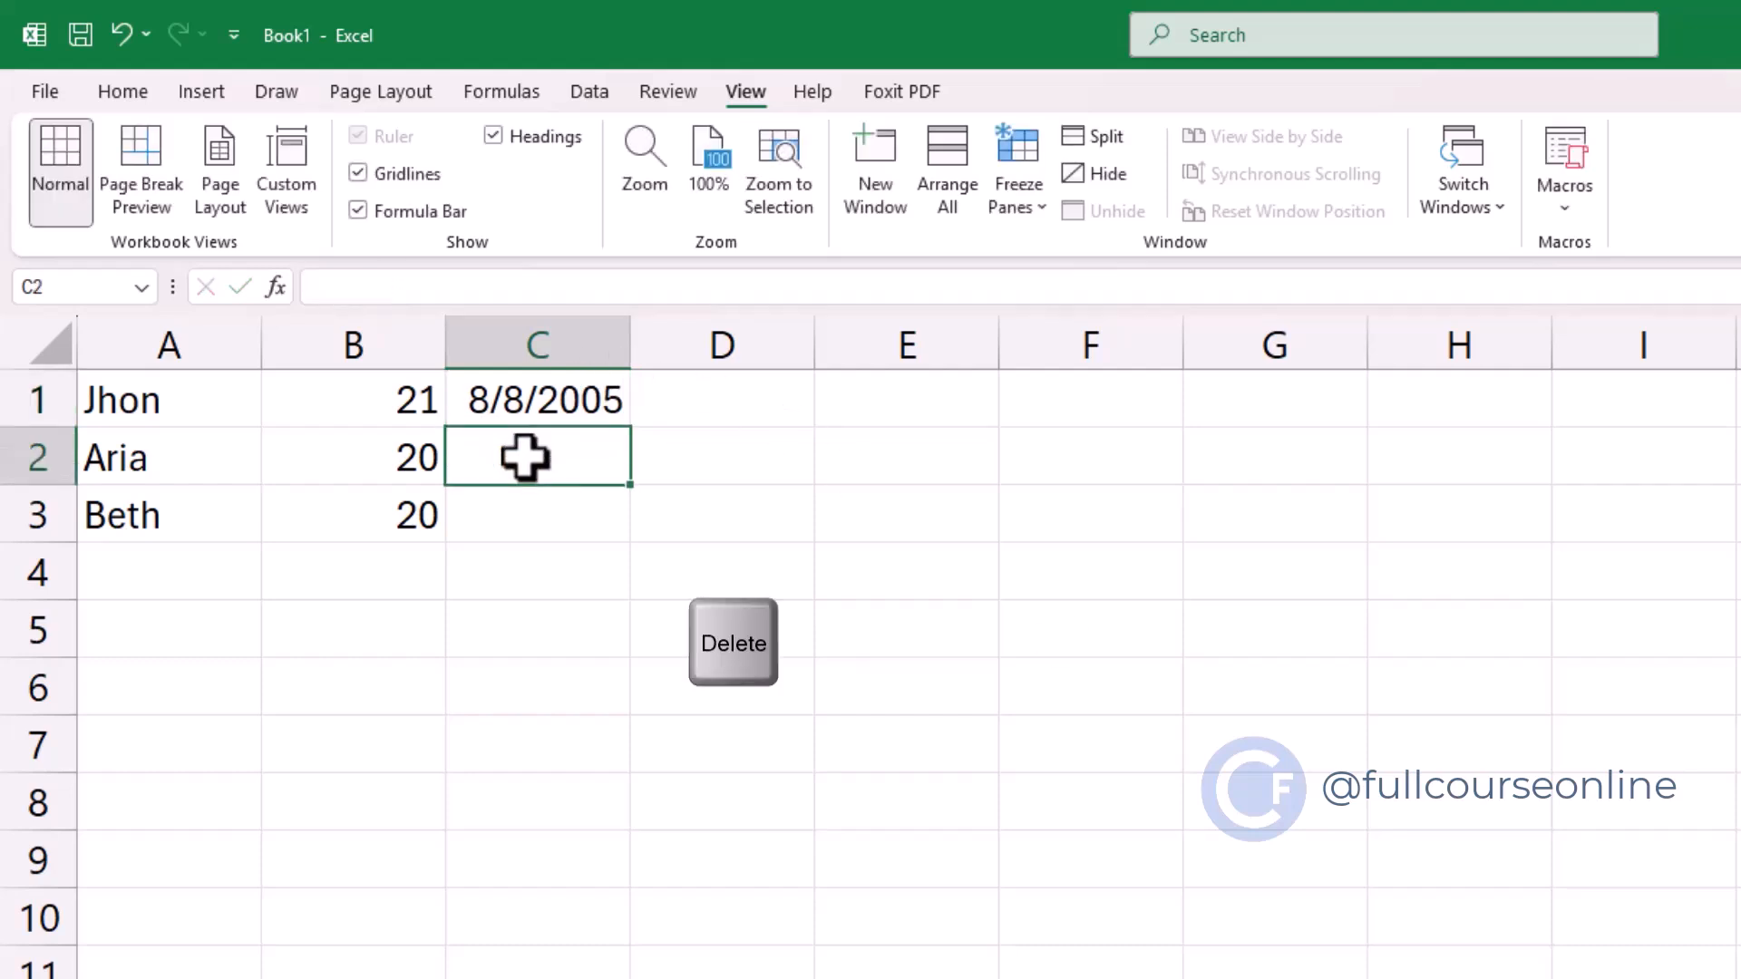
{"action": "left_click", "coordinate": [538, 406]}
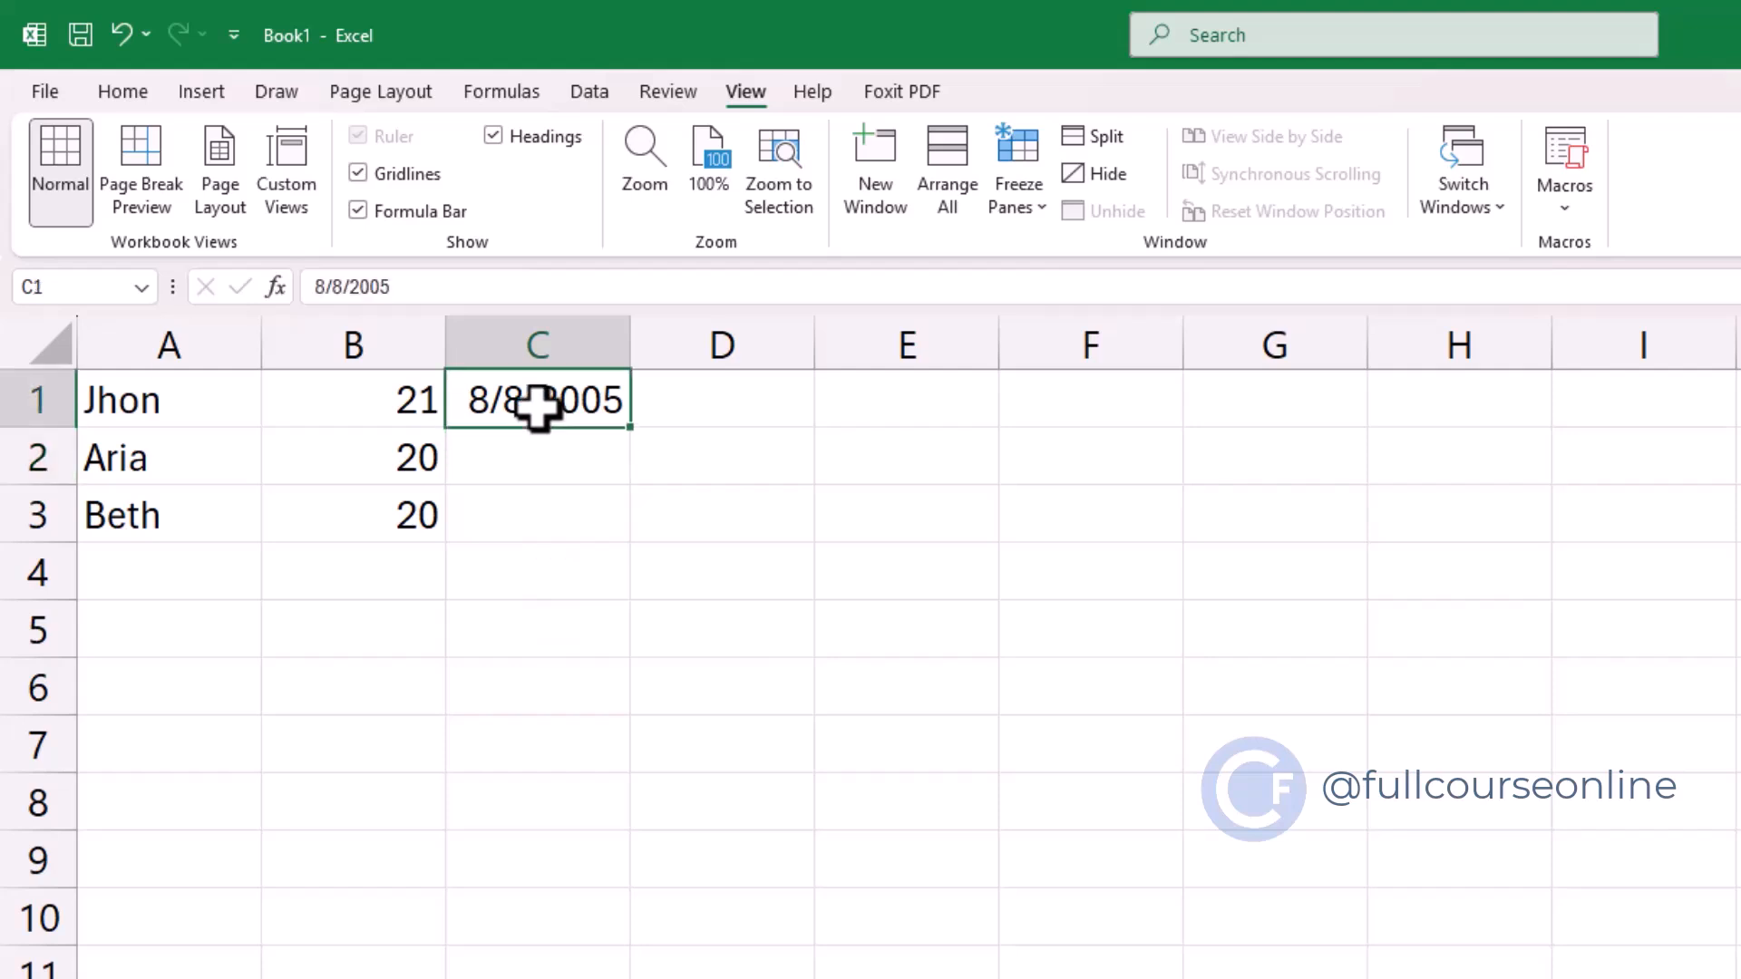
{"action": "type", "text": "04"}
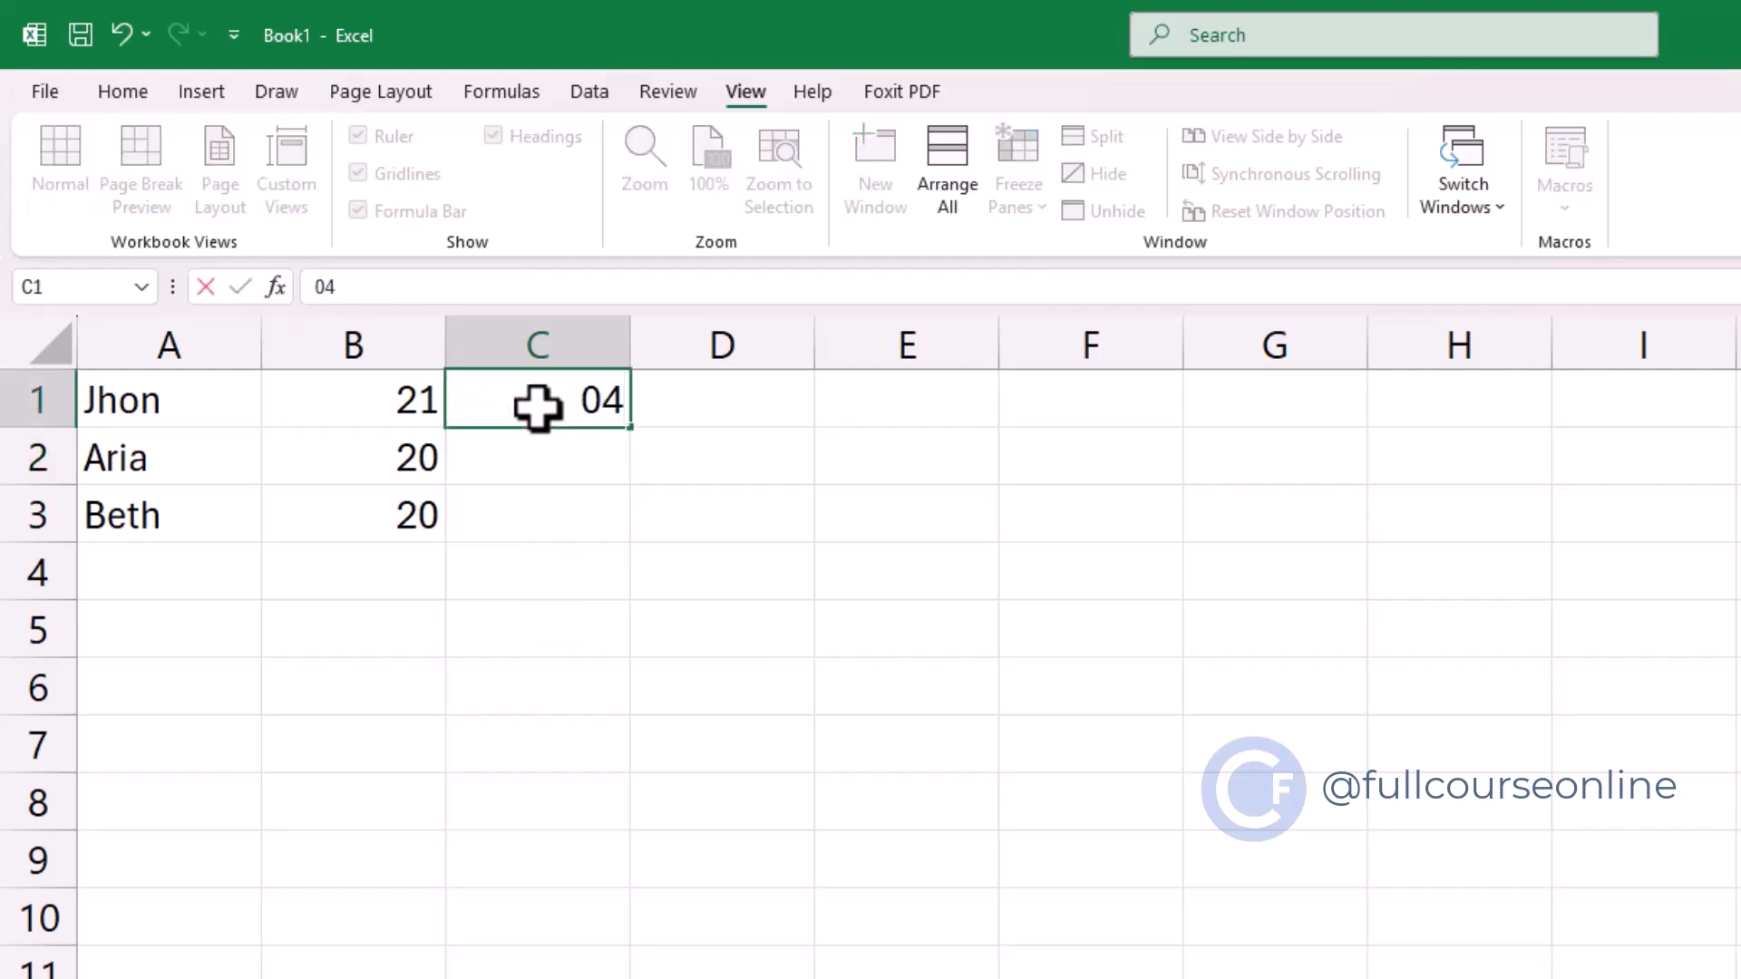
{"action": "type", "text": "/08/"}
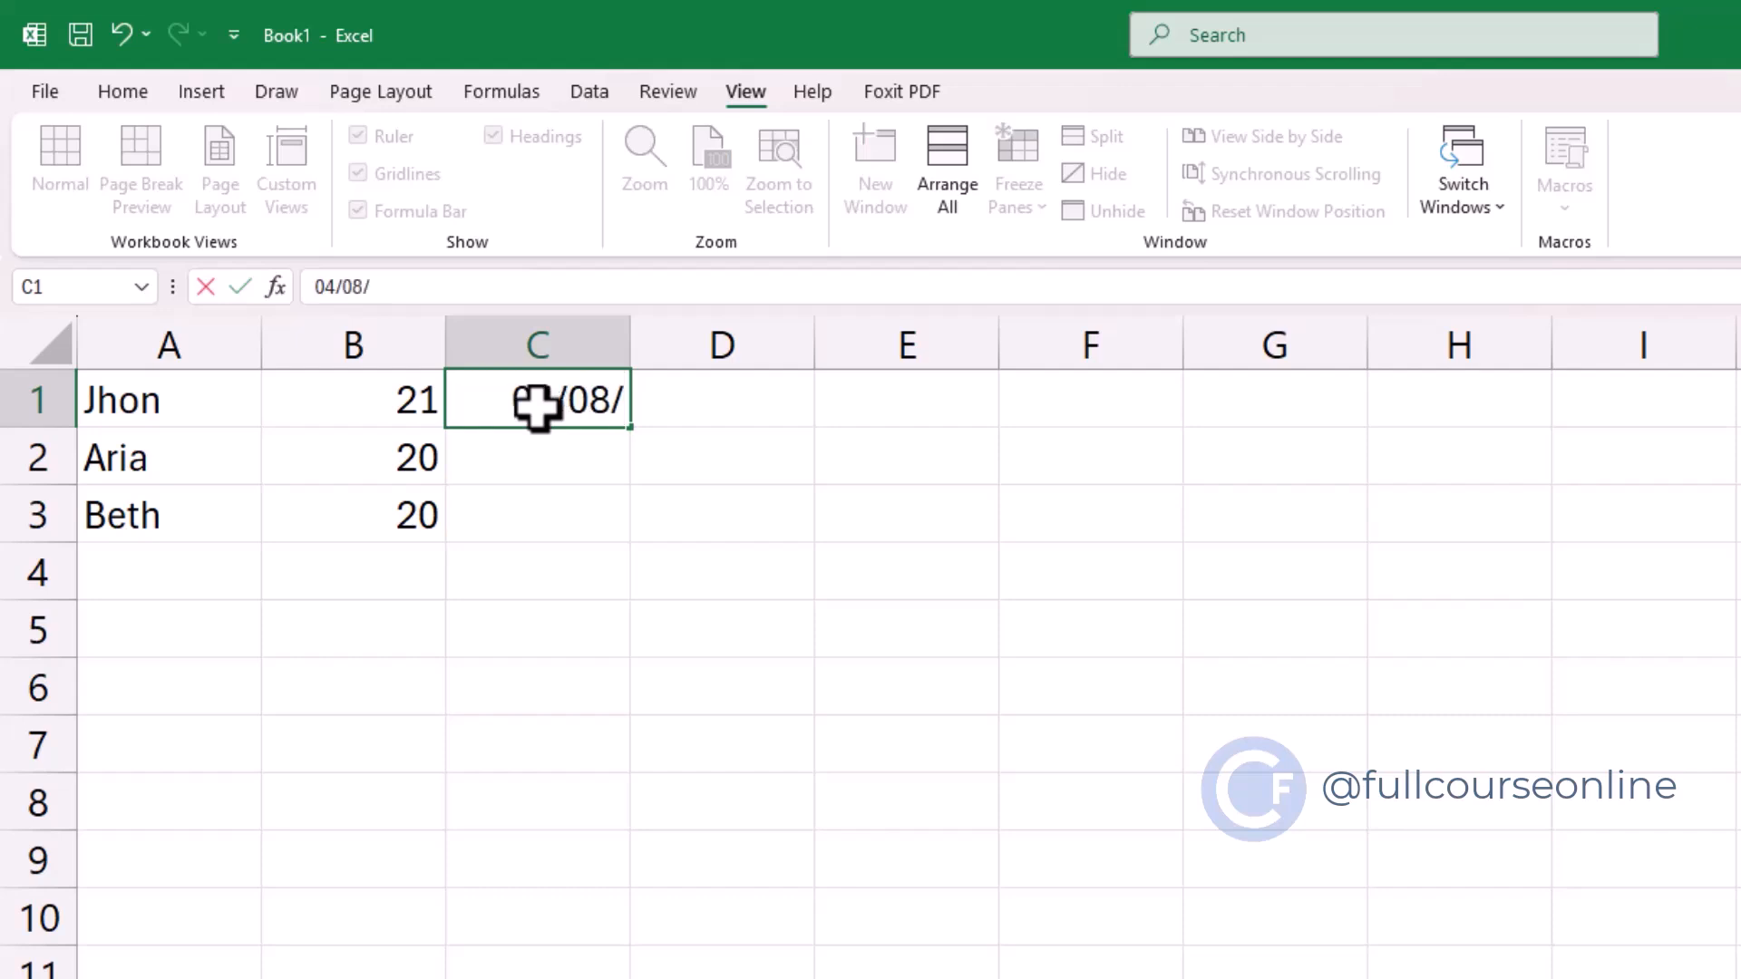
{"action": "type", "text": "2005"}
{"action": "key", "text": "ctrl+Return"}
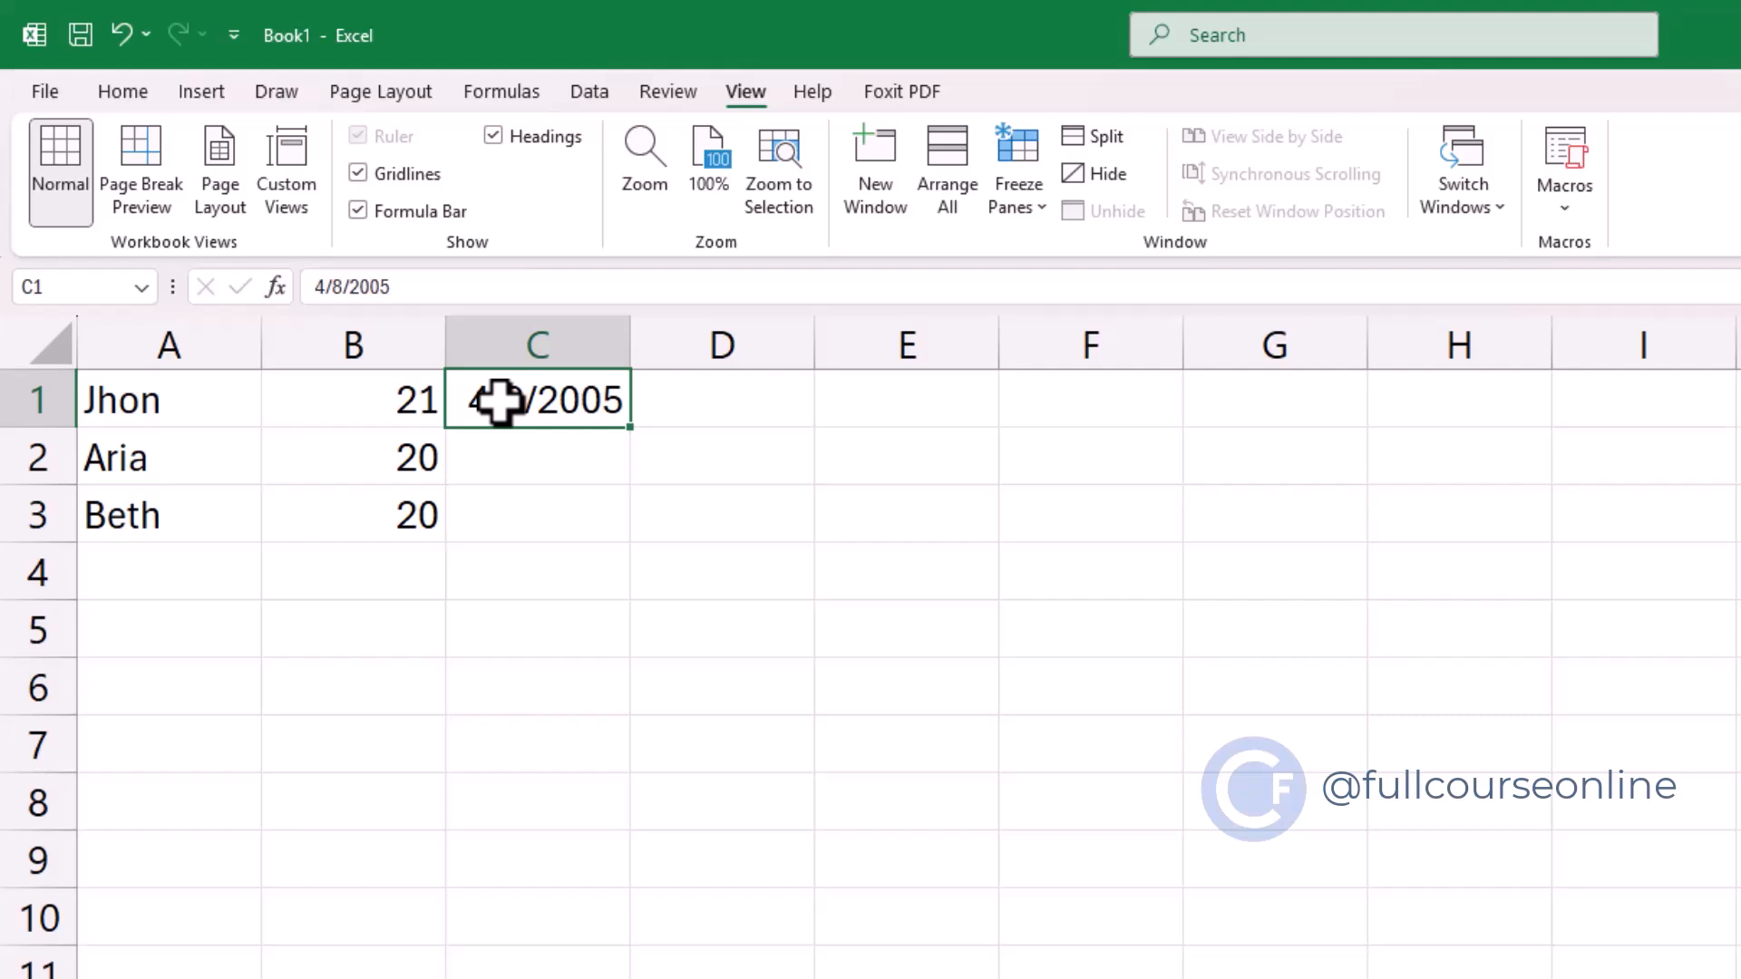
- Copy the date in C1 and paste it into C3
{"action": "right_click", "coordinate": [499, 401]}
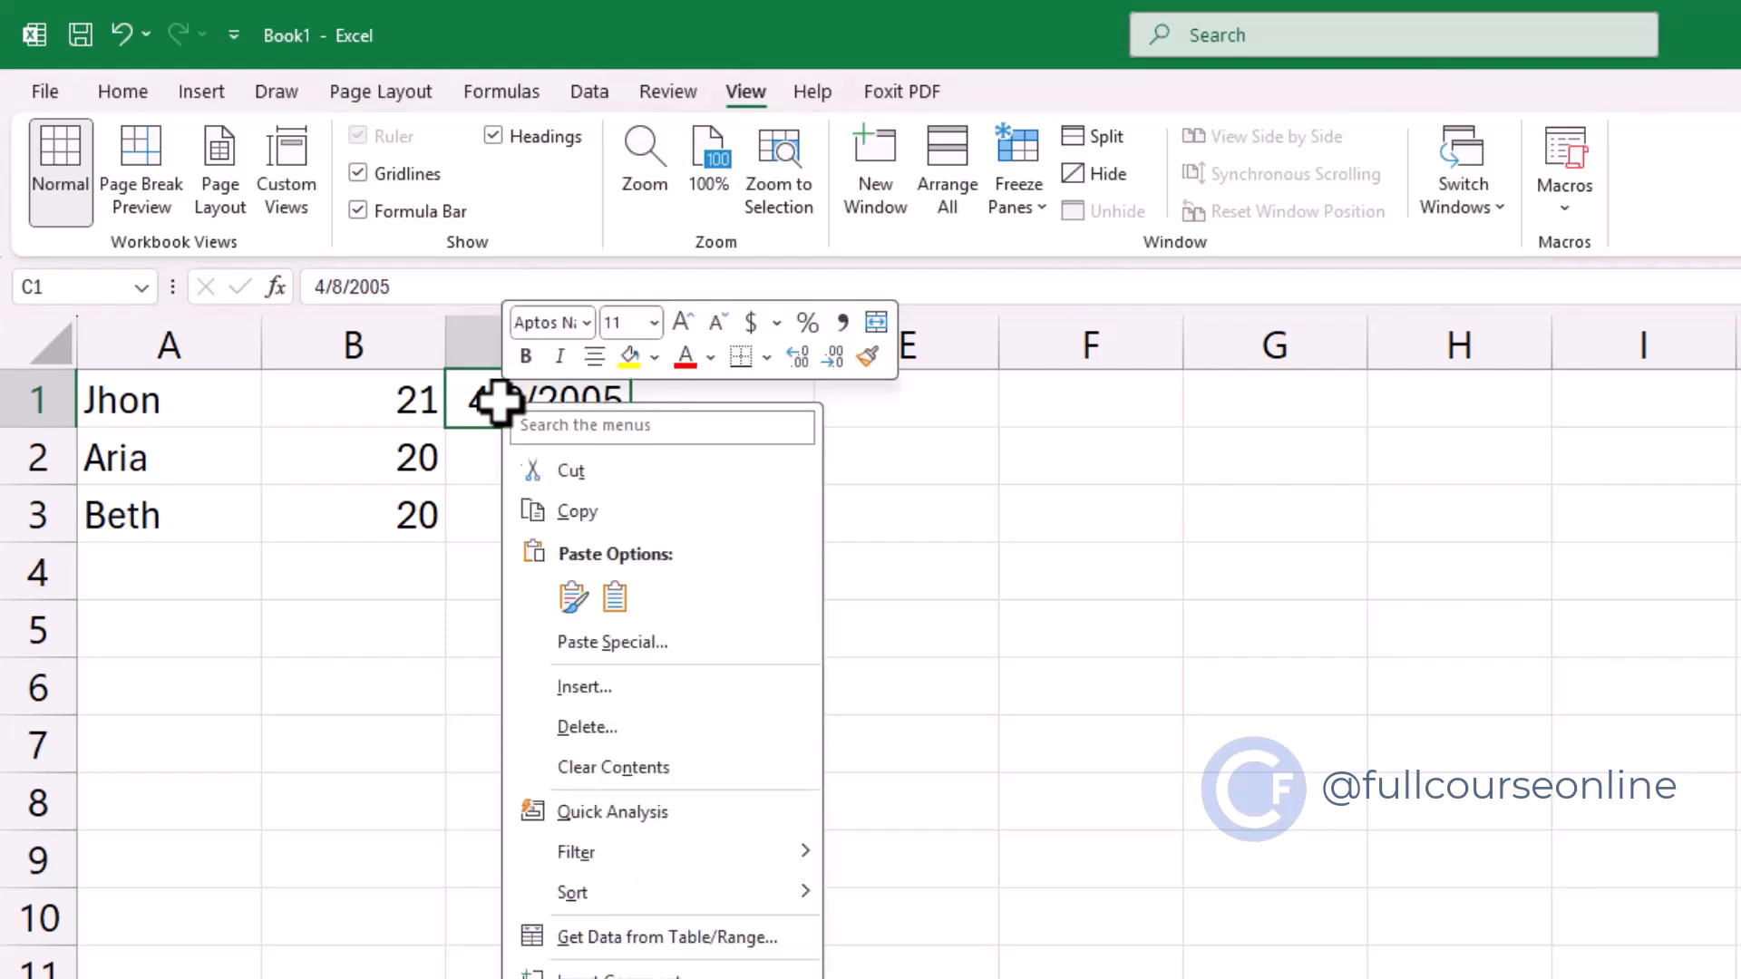
{"action": "left_click", "coordinate": [598, 513]}
{"action": "left_click", "coordinate": [526, 506]}
{"action": "right_click", "coordinate": [528, 508]}
{"action": "left_click", "coordinate": [602, 702]}
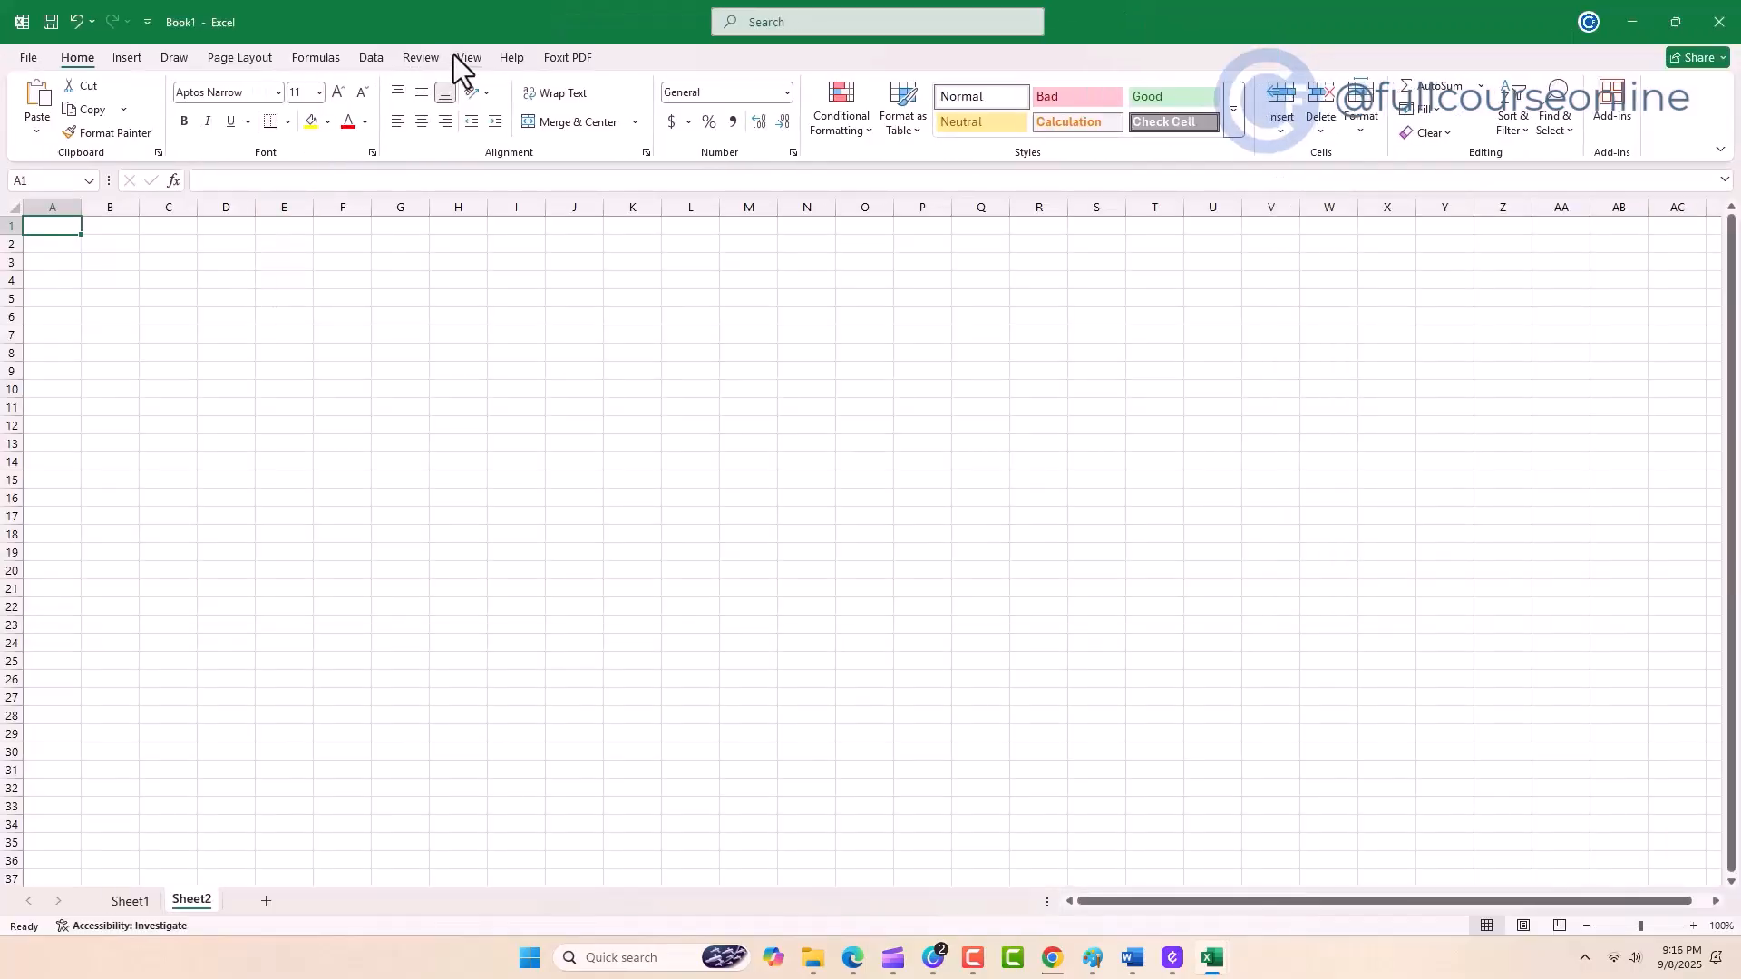
- Set the zoom of Sheet2 to 150% and enter 1 in A1 and 2 in A2
{"action": "left_click", "coordinate": [457, 58]}
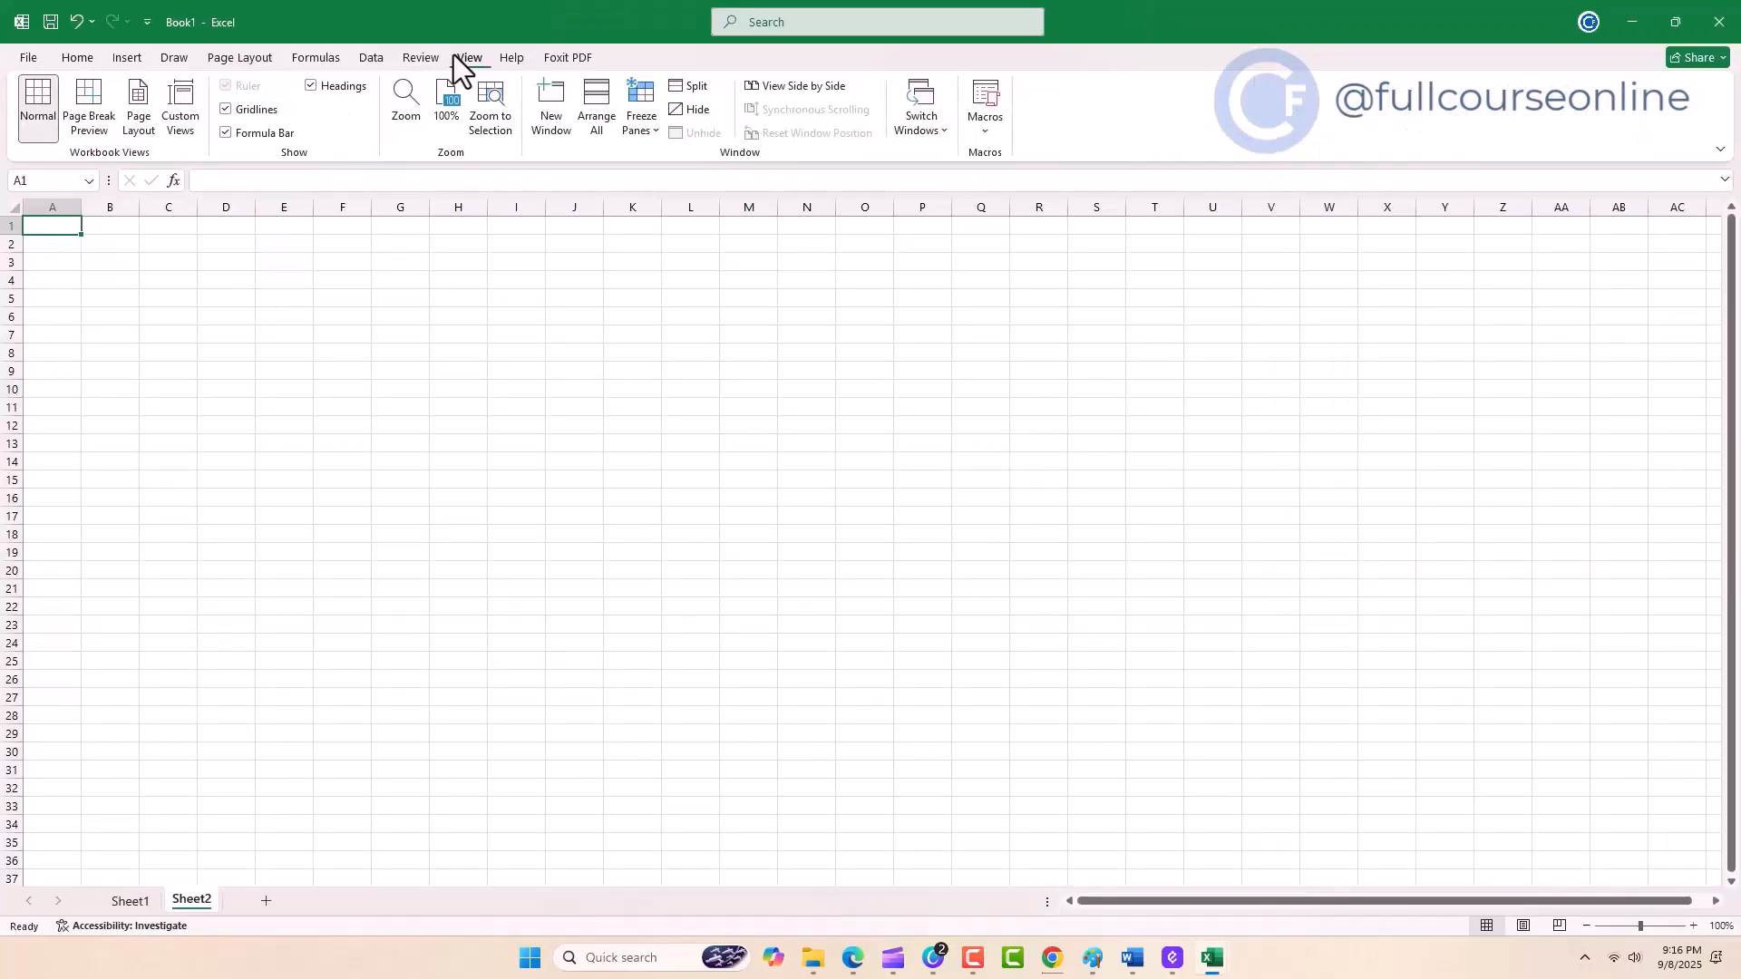
{"action": "left_click", "coordinate": [416, 111]}
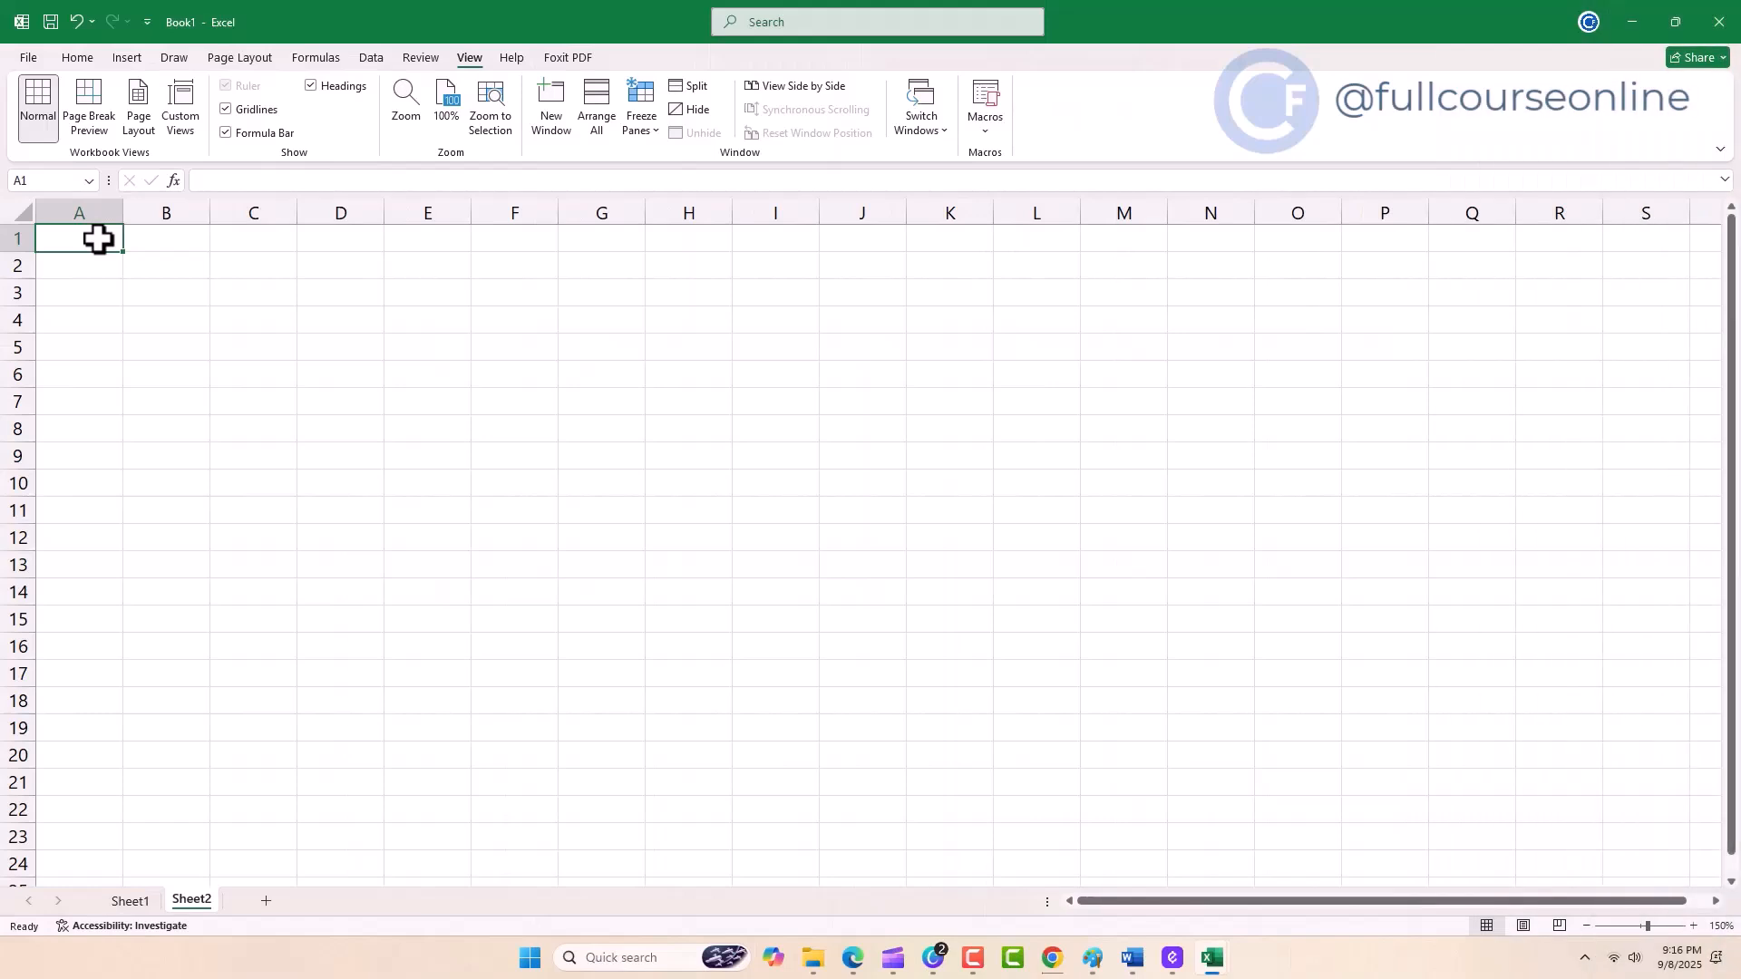
{"action": "type", "text": "1"}
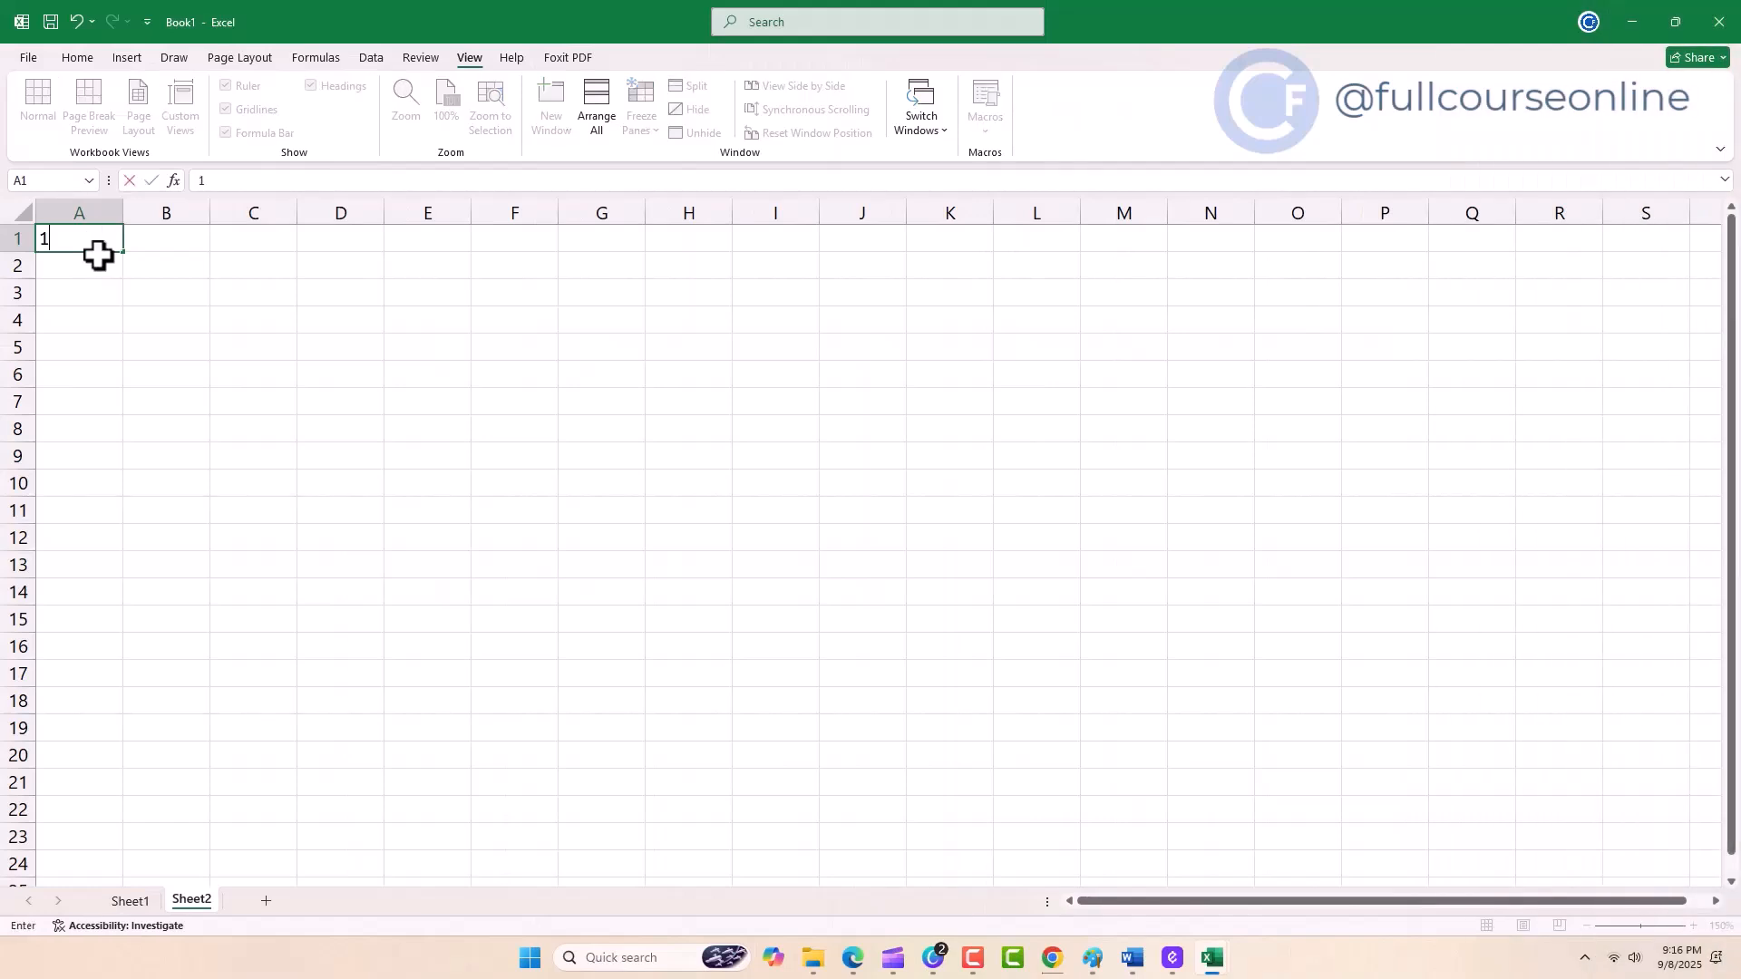
{"action": "key", "text": "Return"}
{"action": "type", "text": "2"}
{"action": "left_click", "coordinate": [88, 234]}
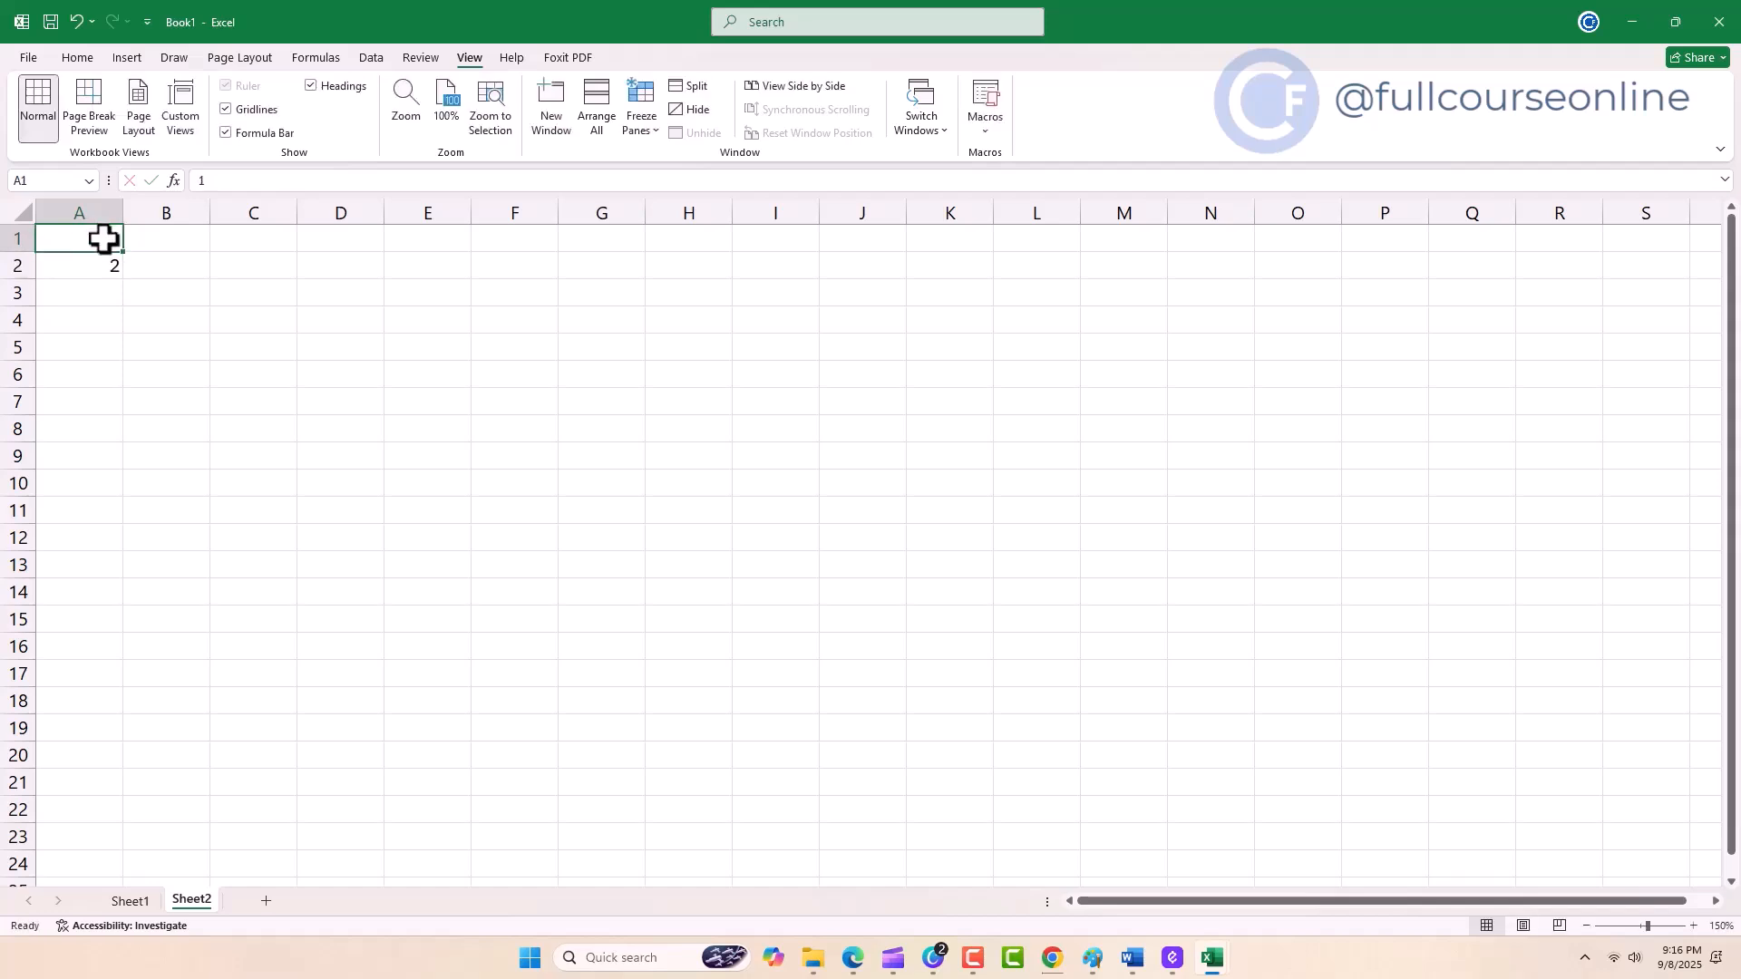
- Extend the number series in A1:A2 down through A23 with AutoFill
{"action": "left_click_drag", "start_coordinate": [103, 239], "coordinate": [128, 847]}
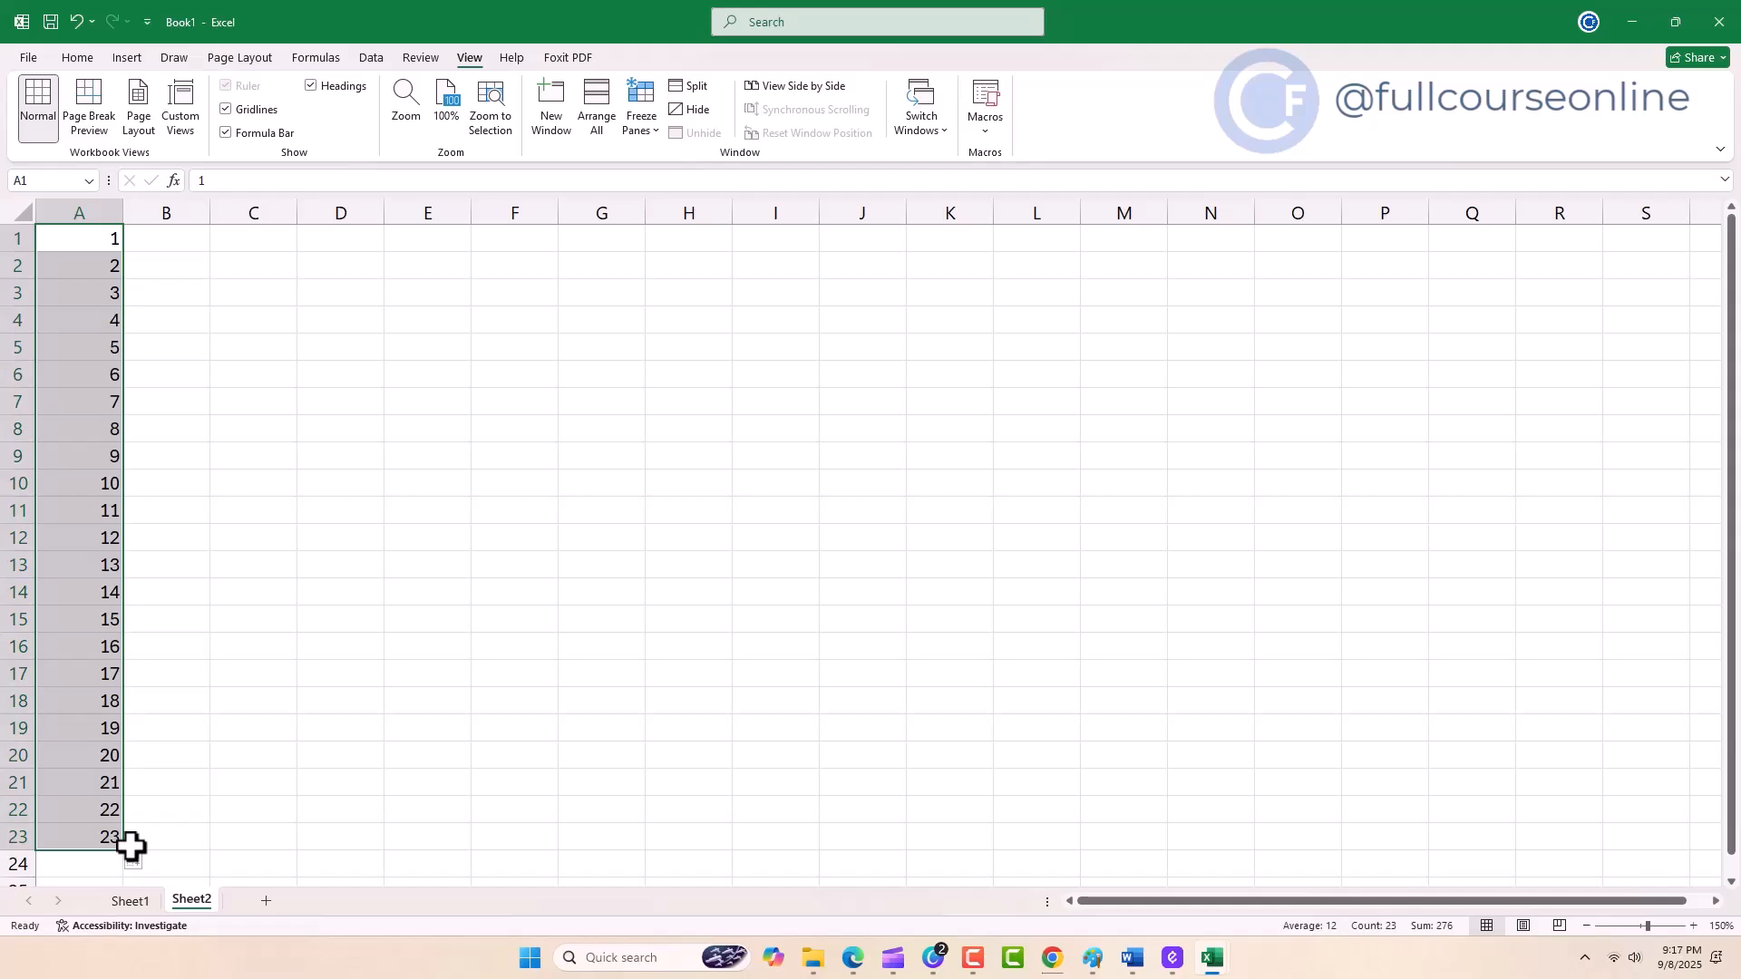
- Enter Monday in C1 and Tuesday in C2, fill the weekdays down to Sunday in C7, and autofit column C
{"action": "left_click", "coordinate": [265, 244]}
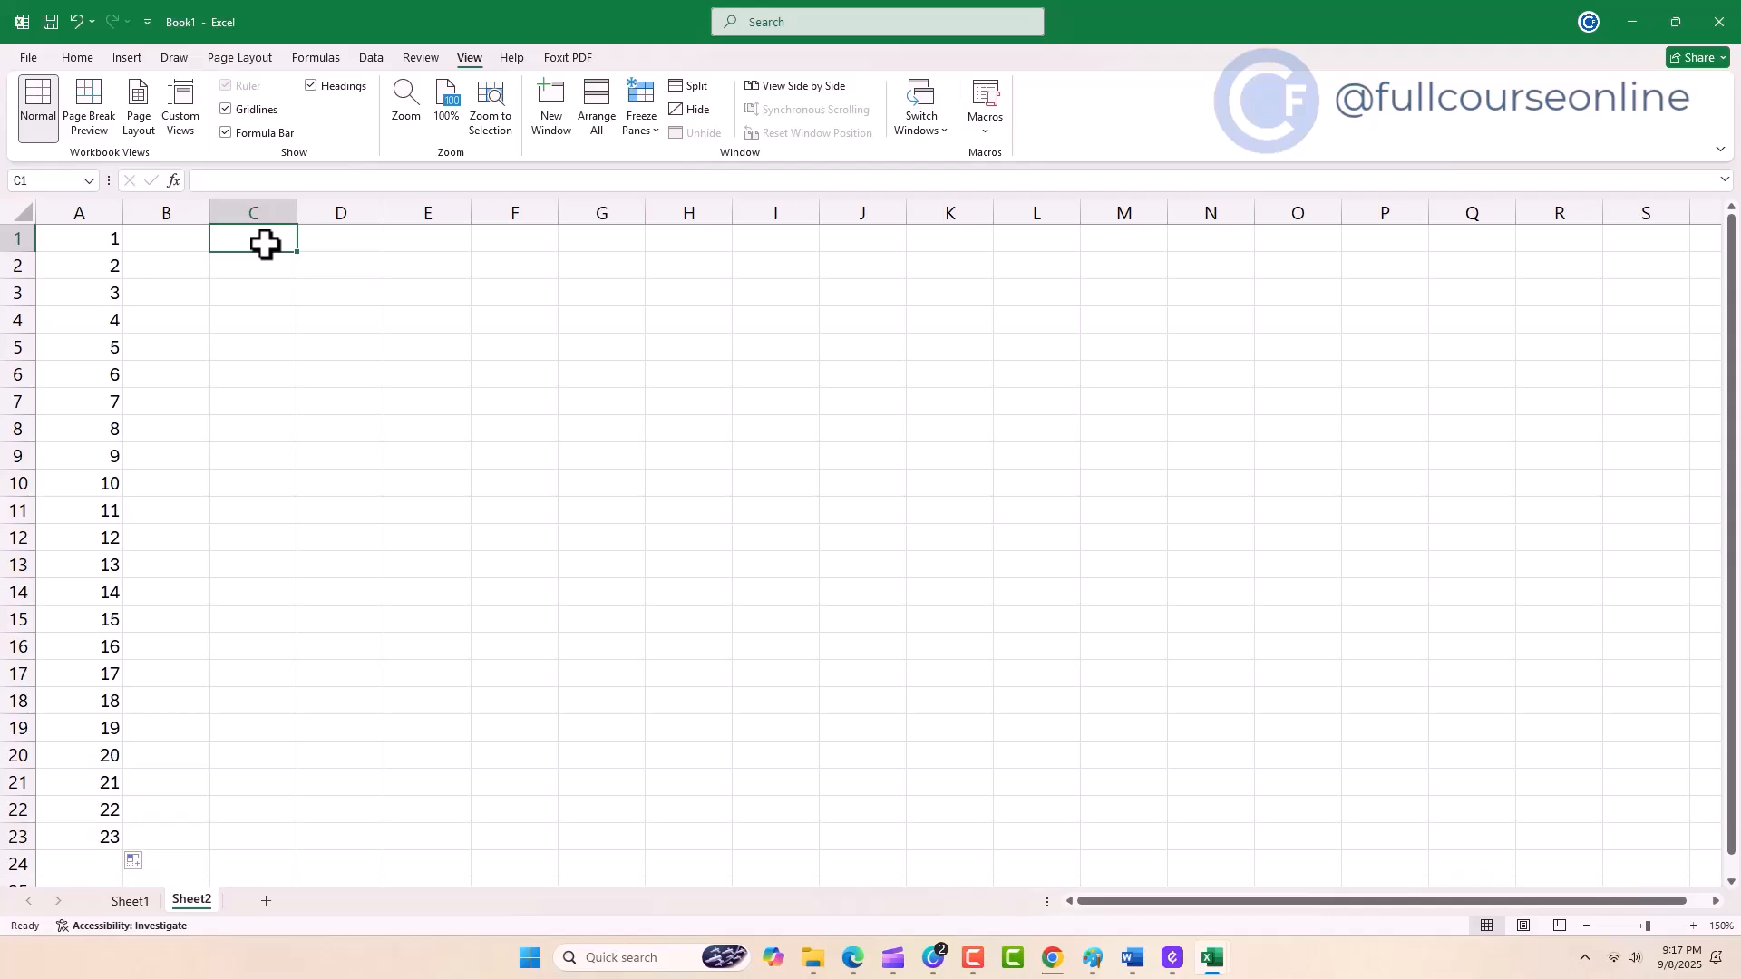
{"action": "type", "text": "Monday"}
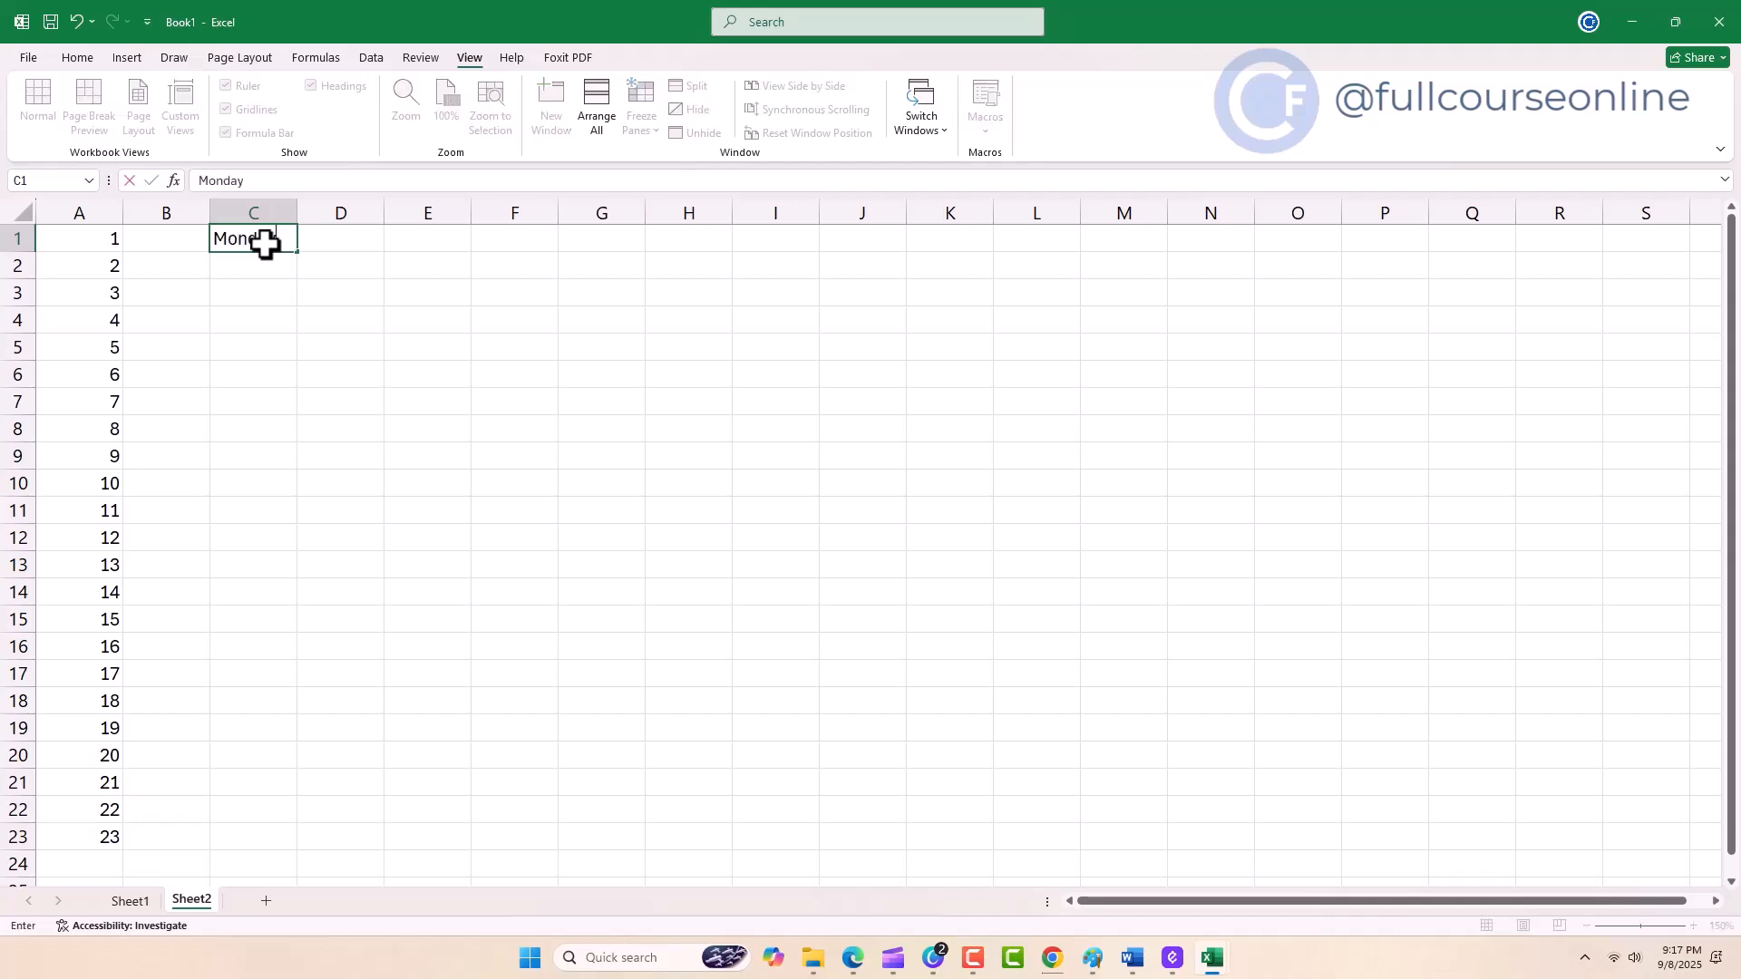
{"action": "key", "text": "Return"}
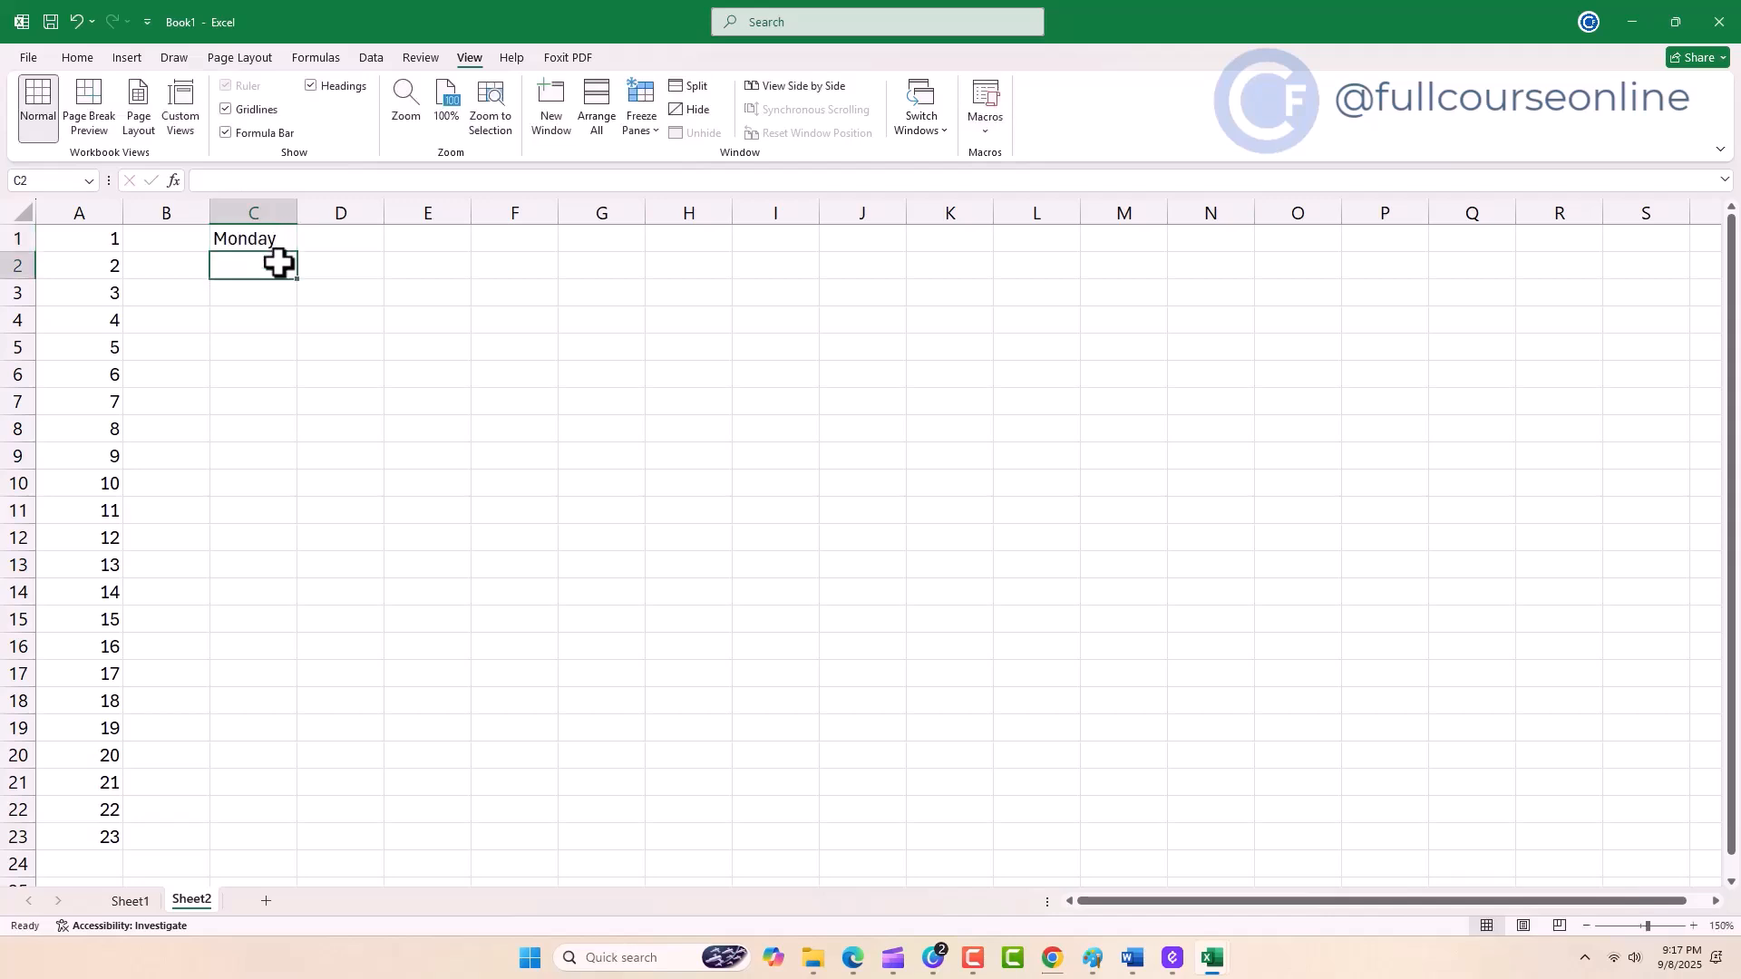
{"action": "type", "text": "Tuesday"}
{"action": "left_click_drag", "start_coordinate": [272, 238], "coordinate": [303, 419]}
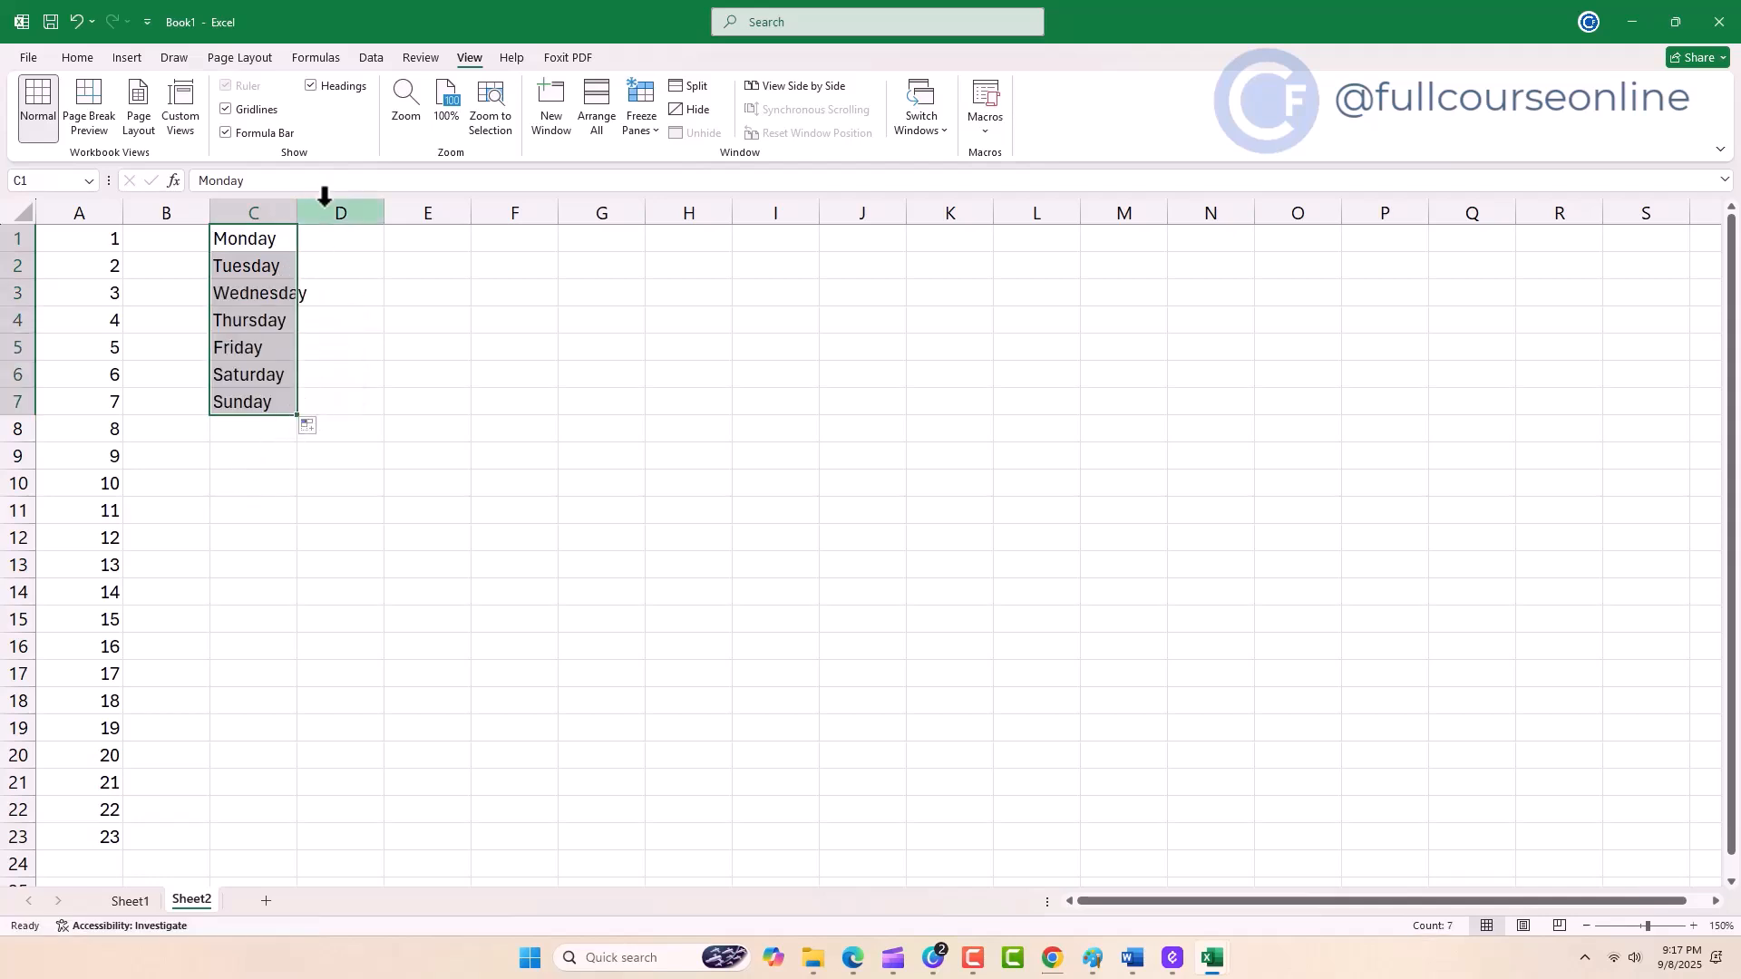
{"action": "double_click", "coordinate": [296, 212]}
{"action": "left_click", "coordinate": [291, 423]}
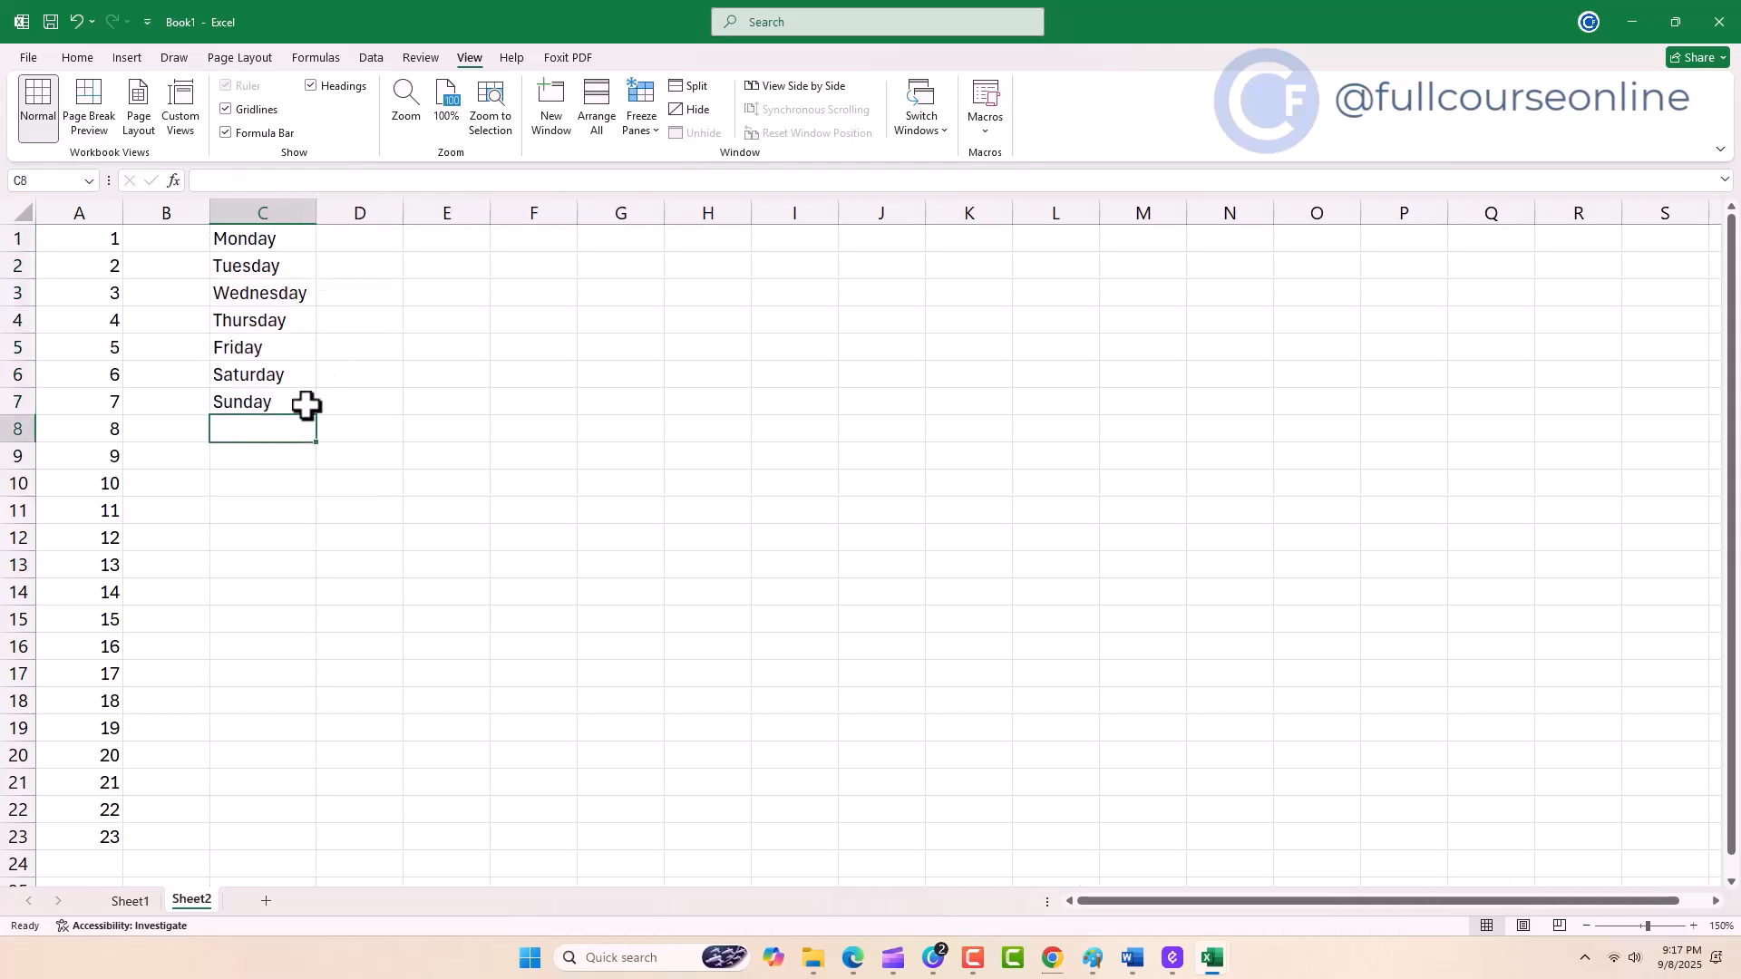
- Enter January in E1 and February in E2, fill the months down to December in E12, and autofit column E
{"action": "left_click", "coordinate": [440, 238]}
{"action": "type", "text": "Janu"}
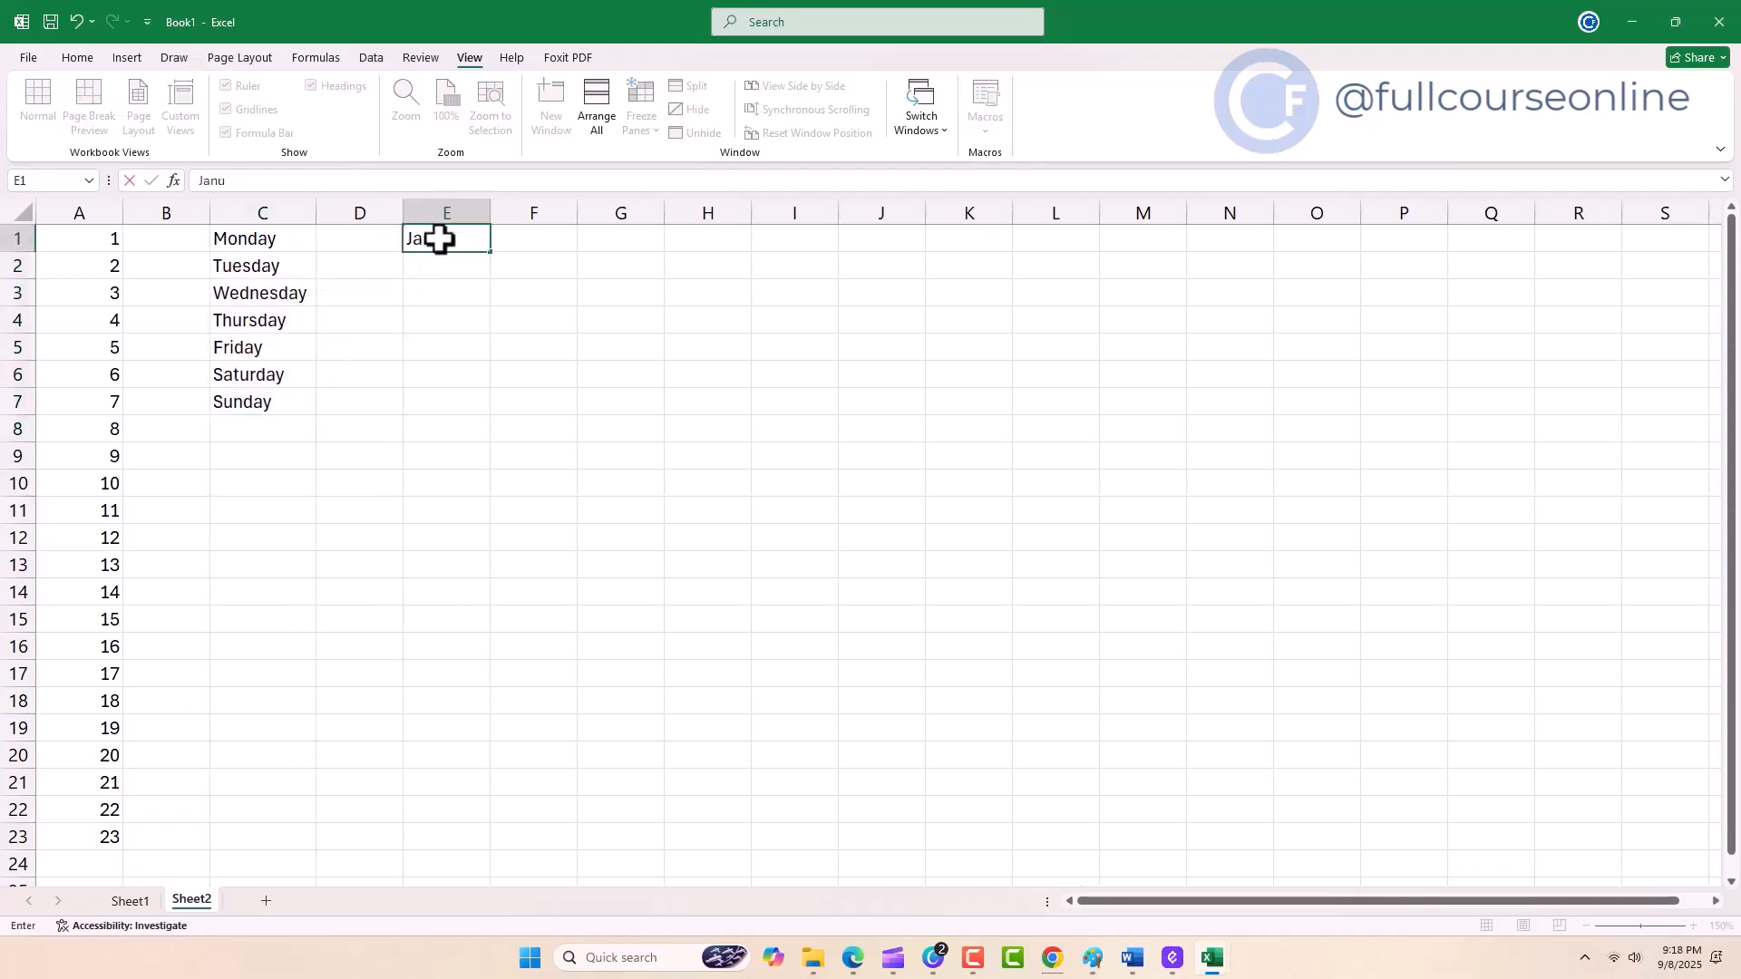
{"action": "type", "text": "ary"}
{"action": "key", "text": "Return"}
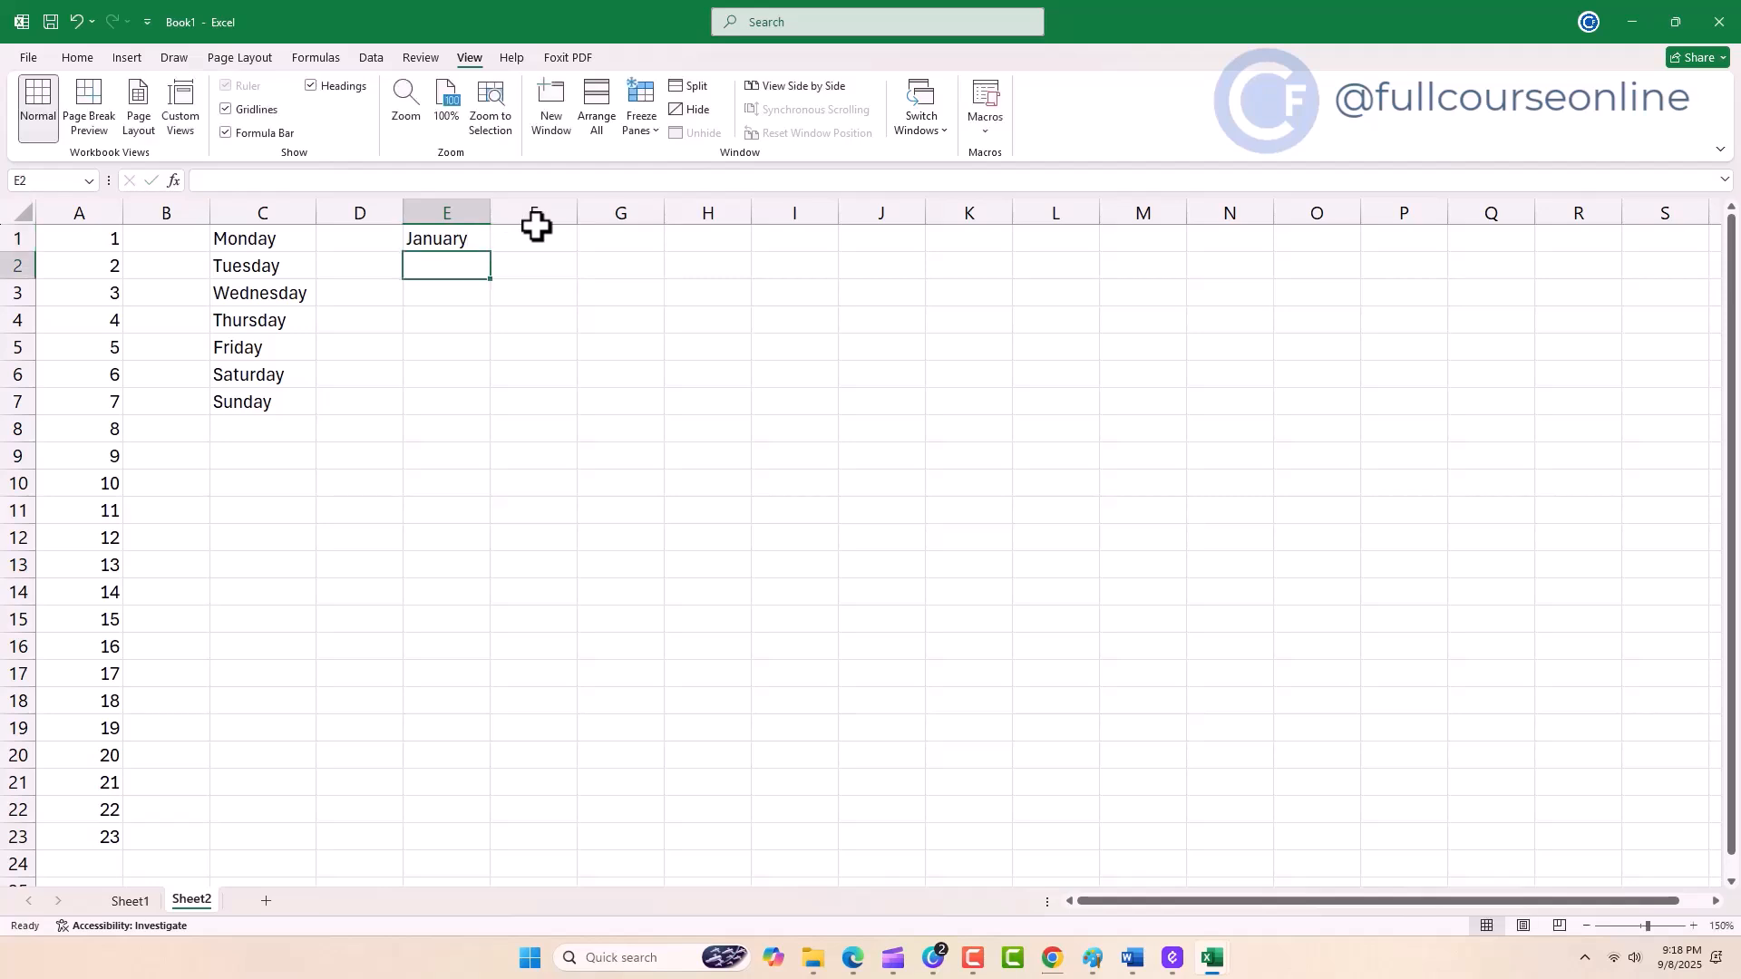
{"action": "type", "text": "February"}
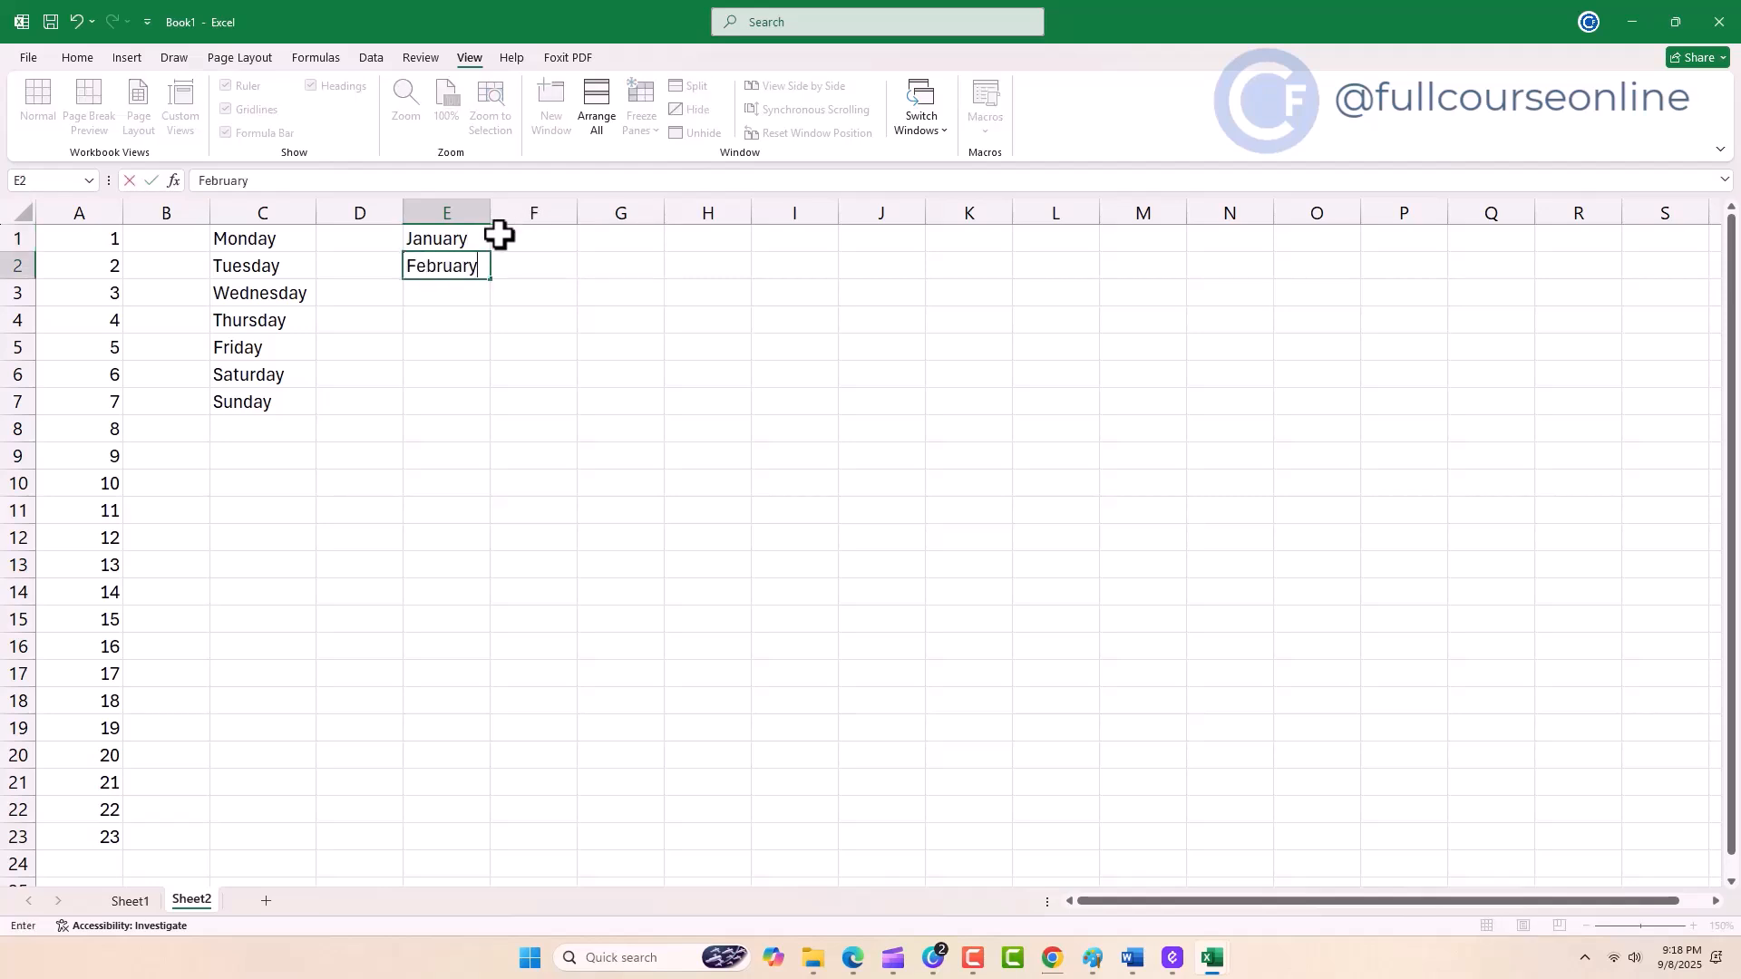
{"action": "left_click_drag", "start_coordinate": [459, 241], "coordinate": [498, 544]}
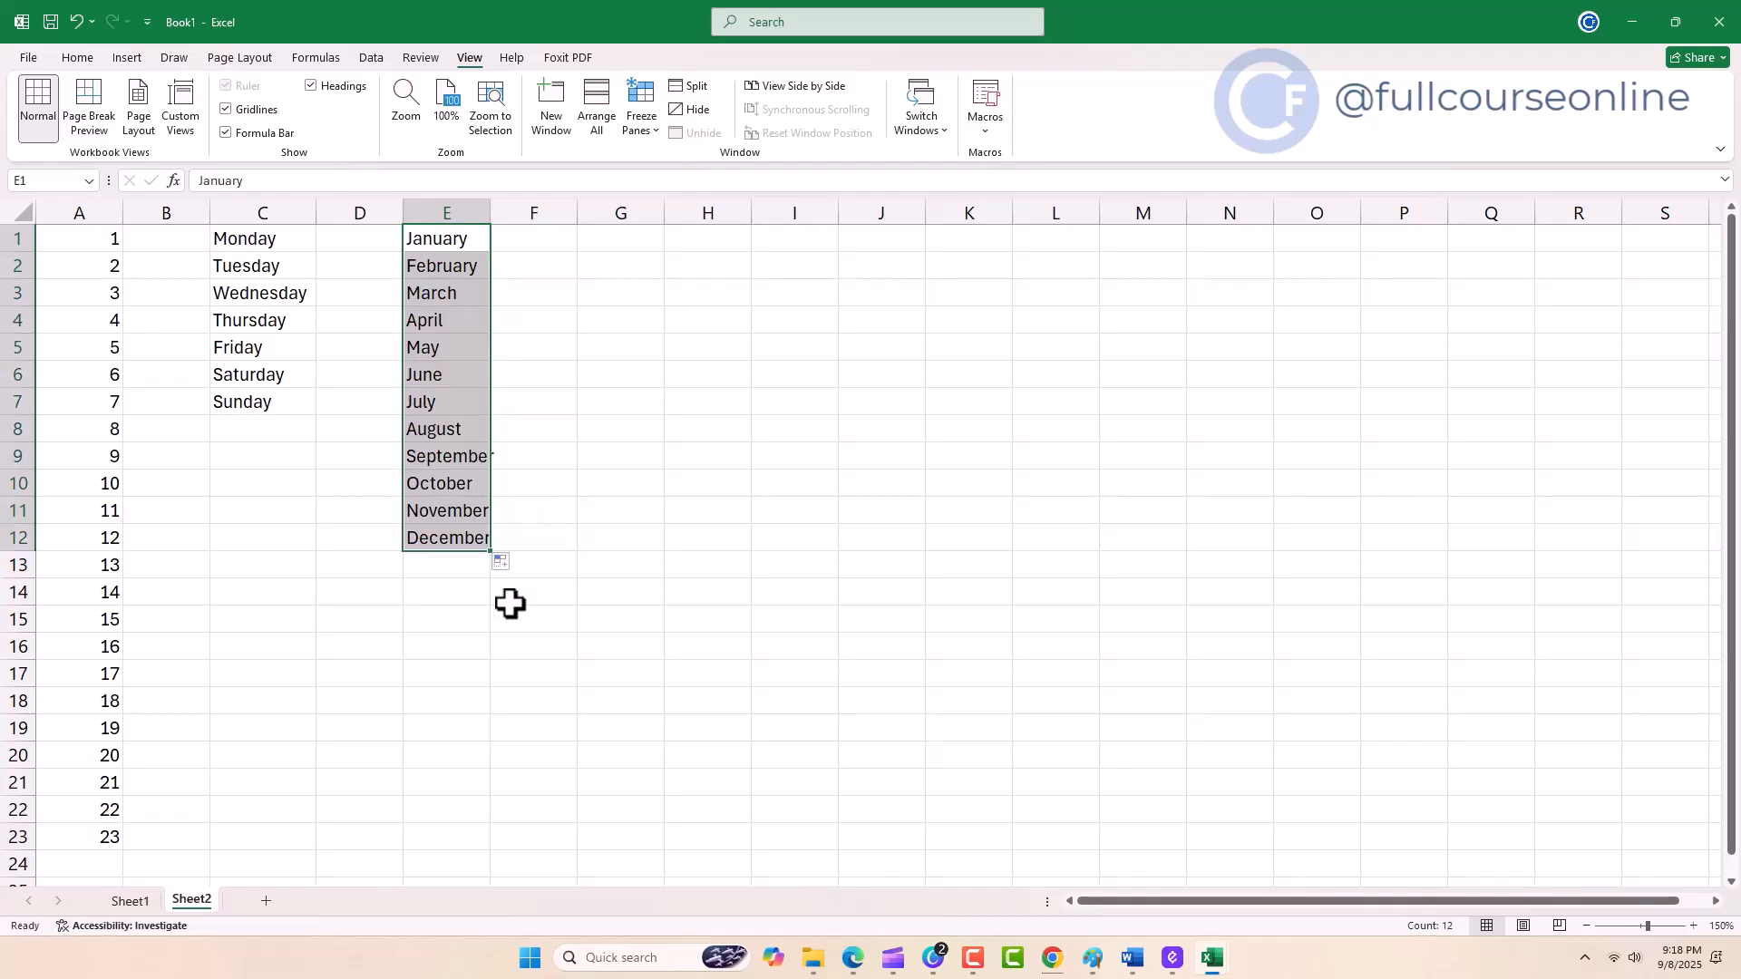
{"action": "double_click", "coordinate": [490, 212]}
{"action": "left_click", "coordinate": [551, 473]}
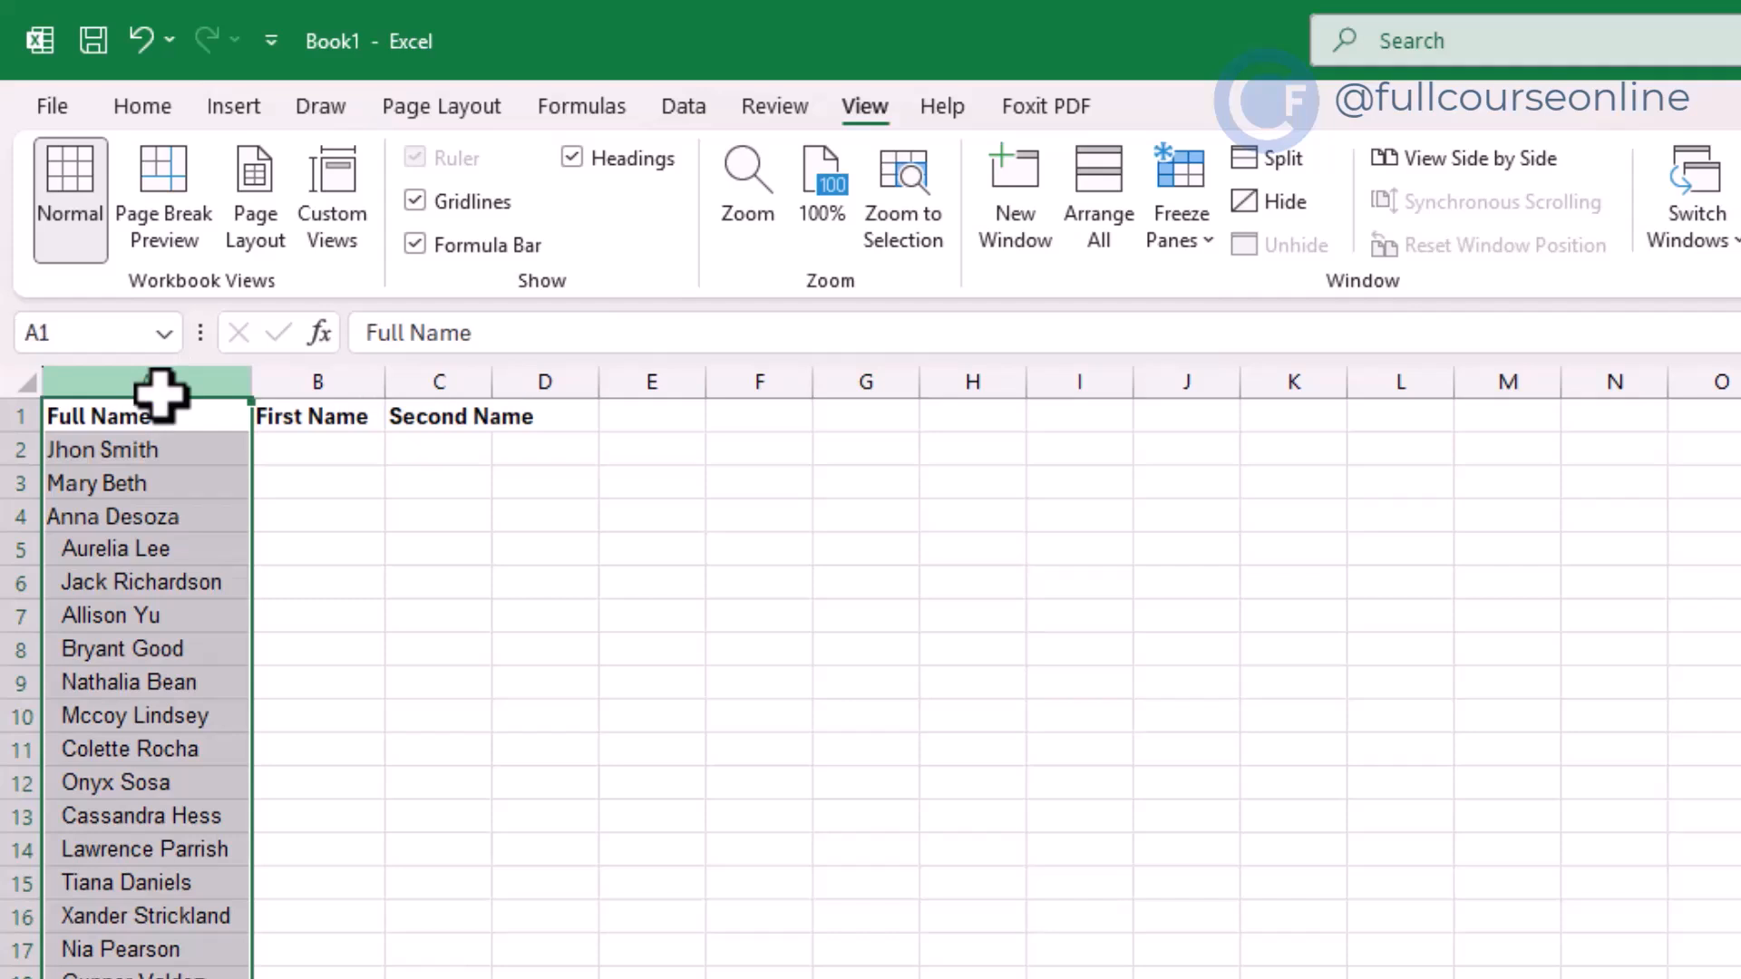
- Split the full name in A2 into the first name in B2 and the surname in C2, and widen column C to fit its heading
{"action": "left_click", "coordinate": [302, 444]}
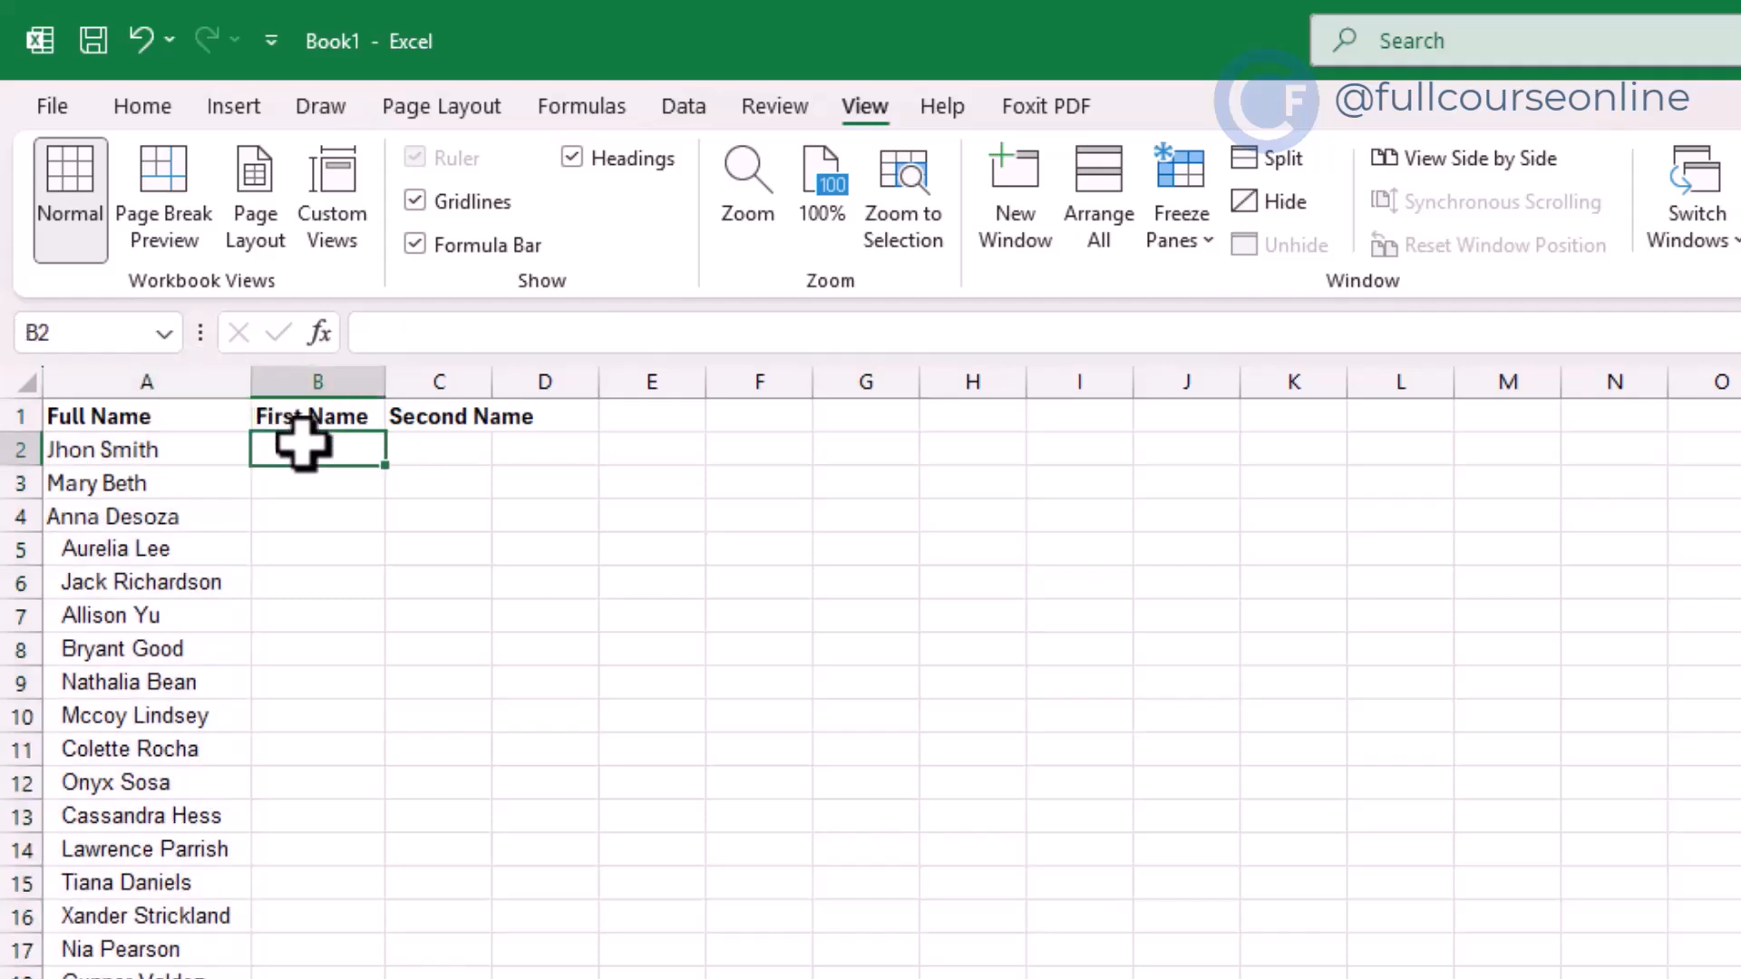
{"action": "double_click", "coordinate": [310, 449]}
{"action": "type", "text": "Jhon"}
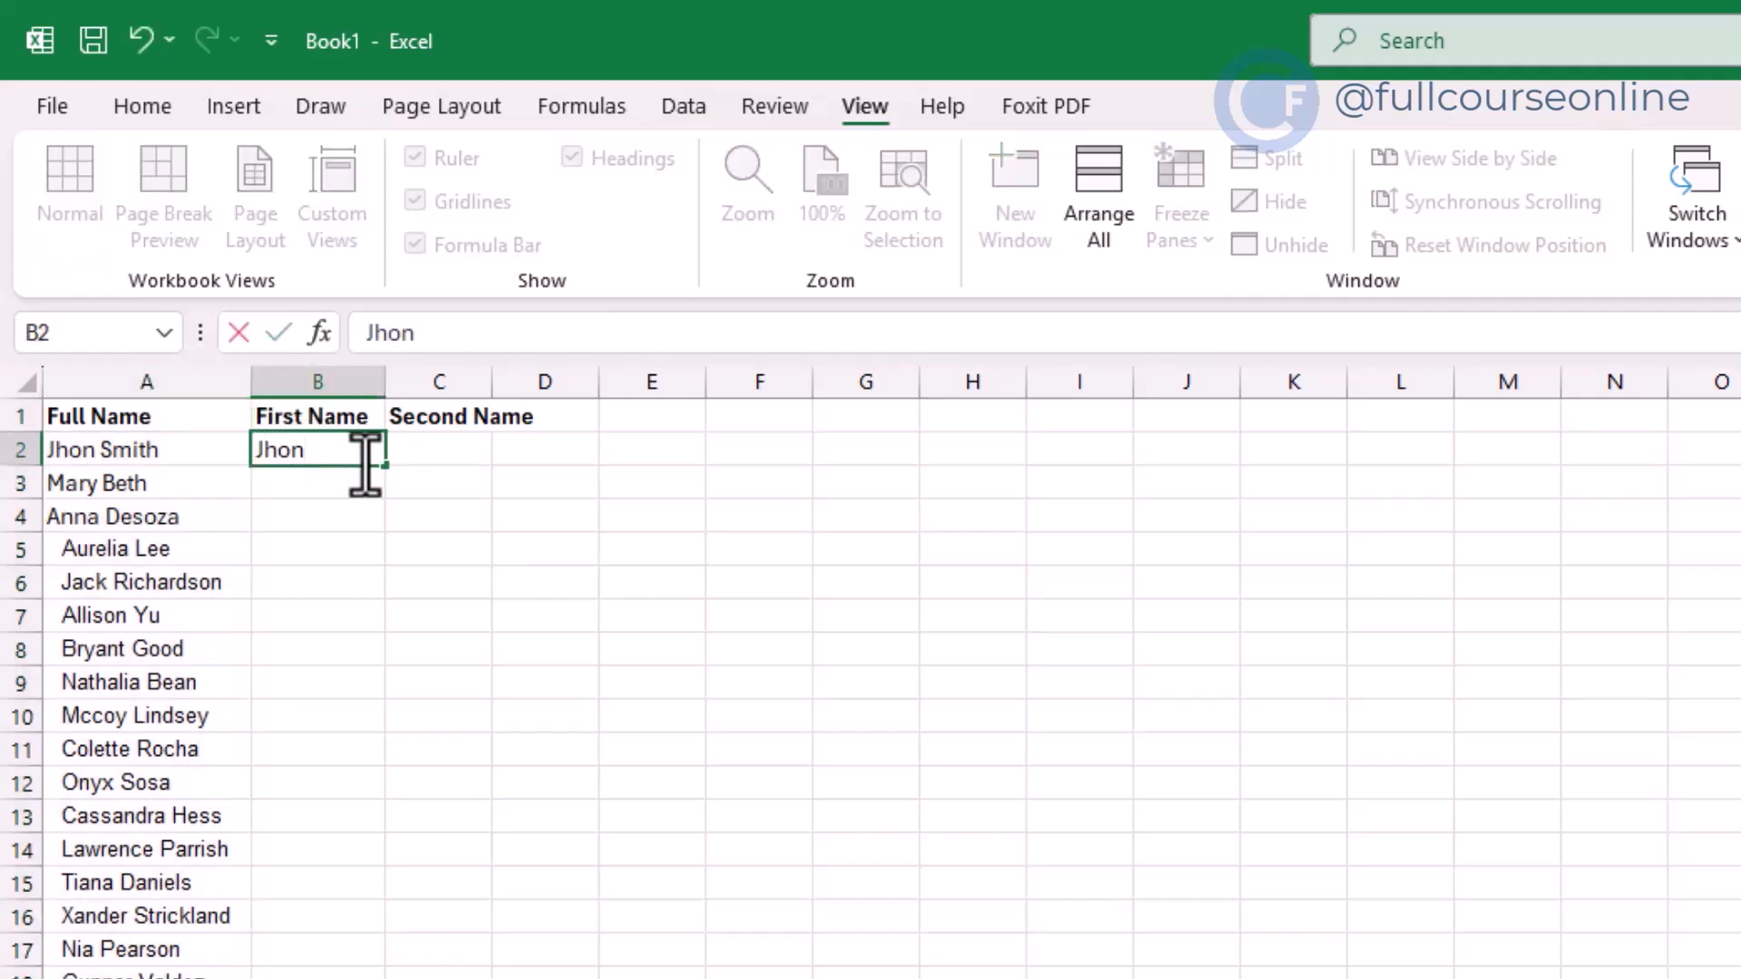
{"action": "left_click", "coordinate": [447, 454]}
{"action": "type", "text": "S"}
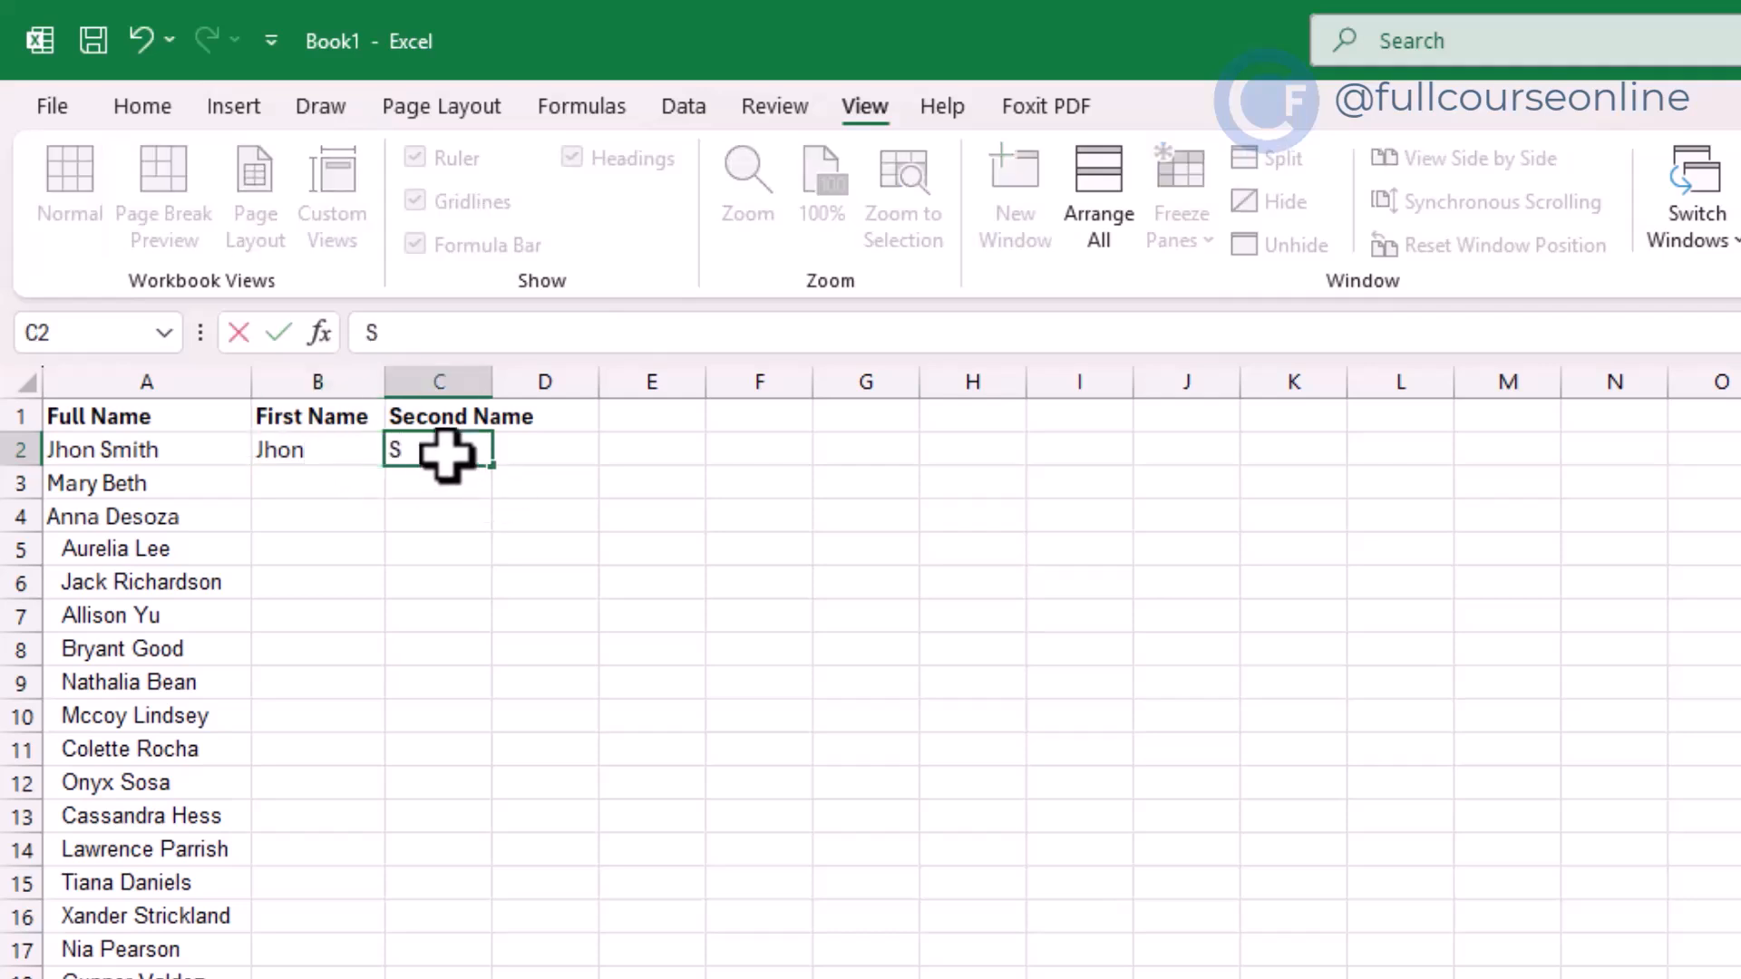
{"action": "type", "text": "mith"}
{"action": "left_click_drag", "start_coordinate": [490, 372], "coordinate": [537, 379]}
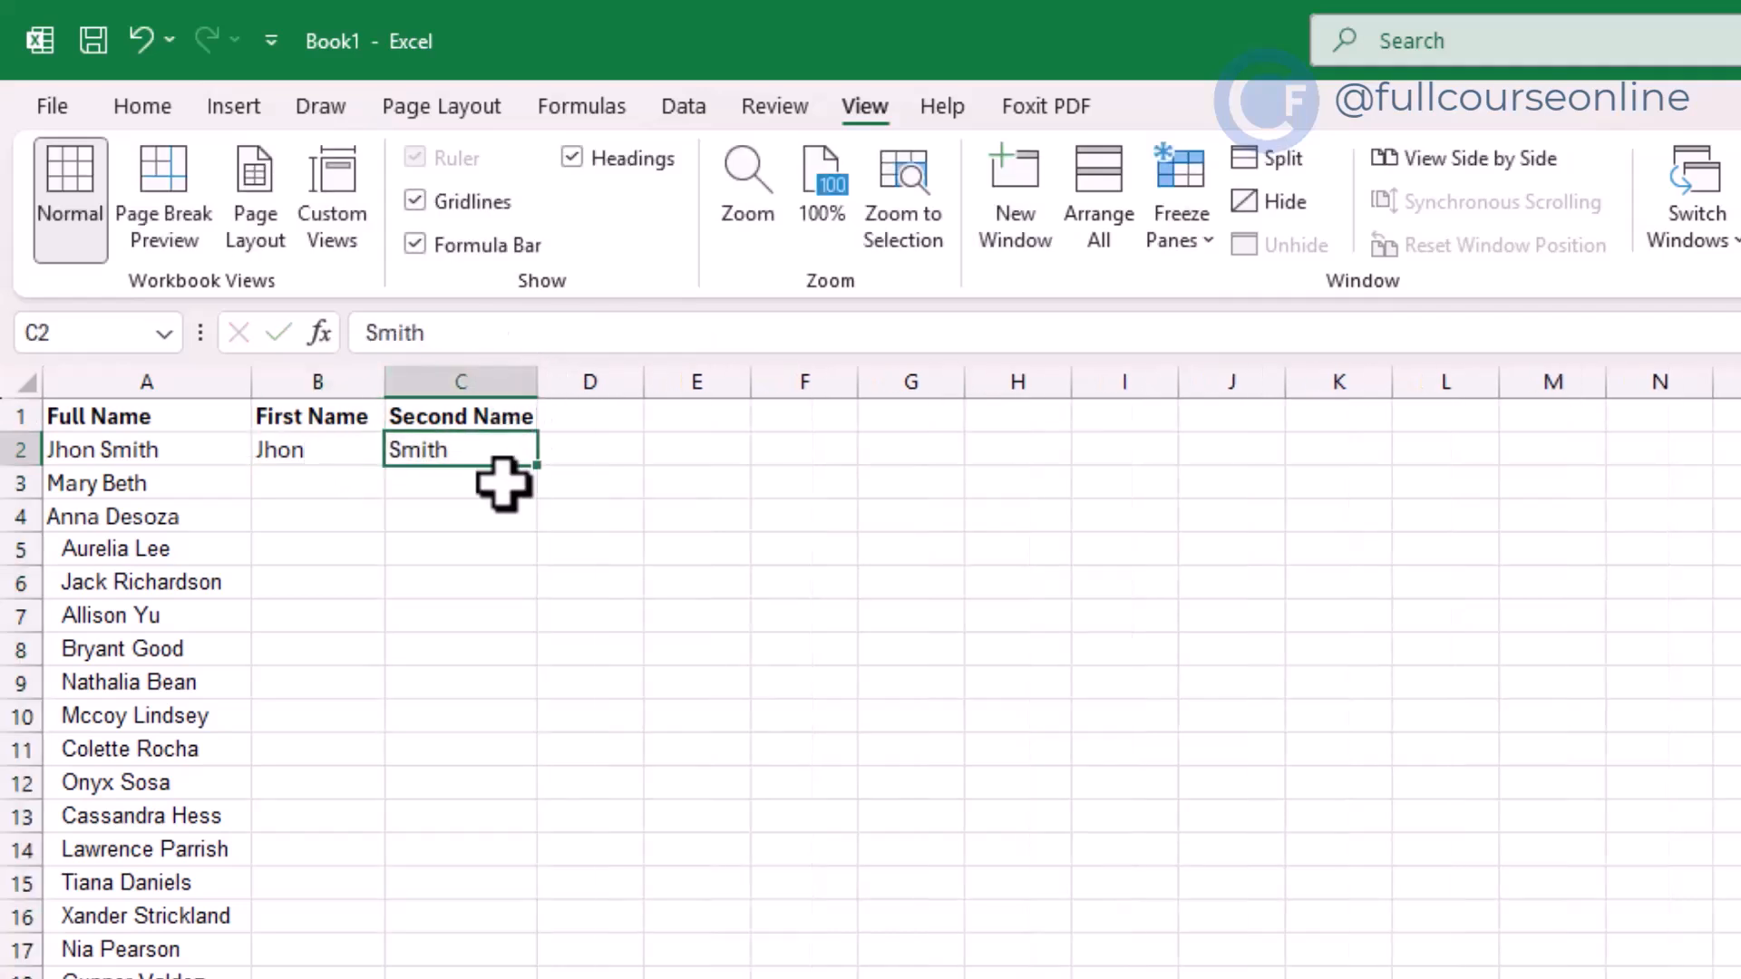
- Flash Fill the First Name column from B3 and the Second Name column from C3
{"action": "left_click", "coordinate": [329, 484]}
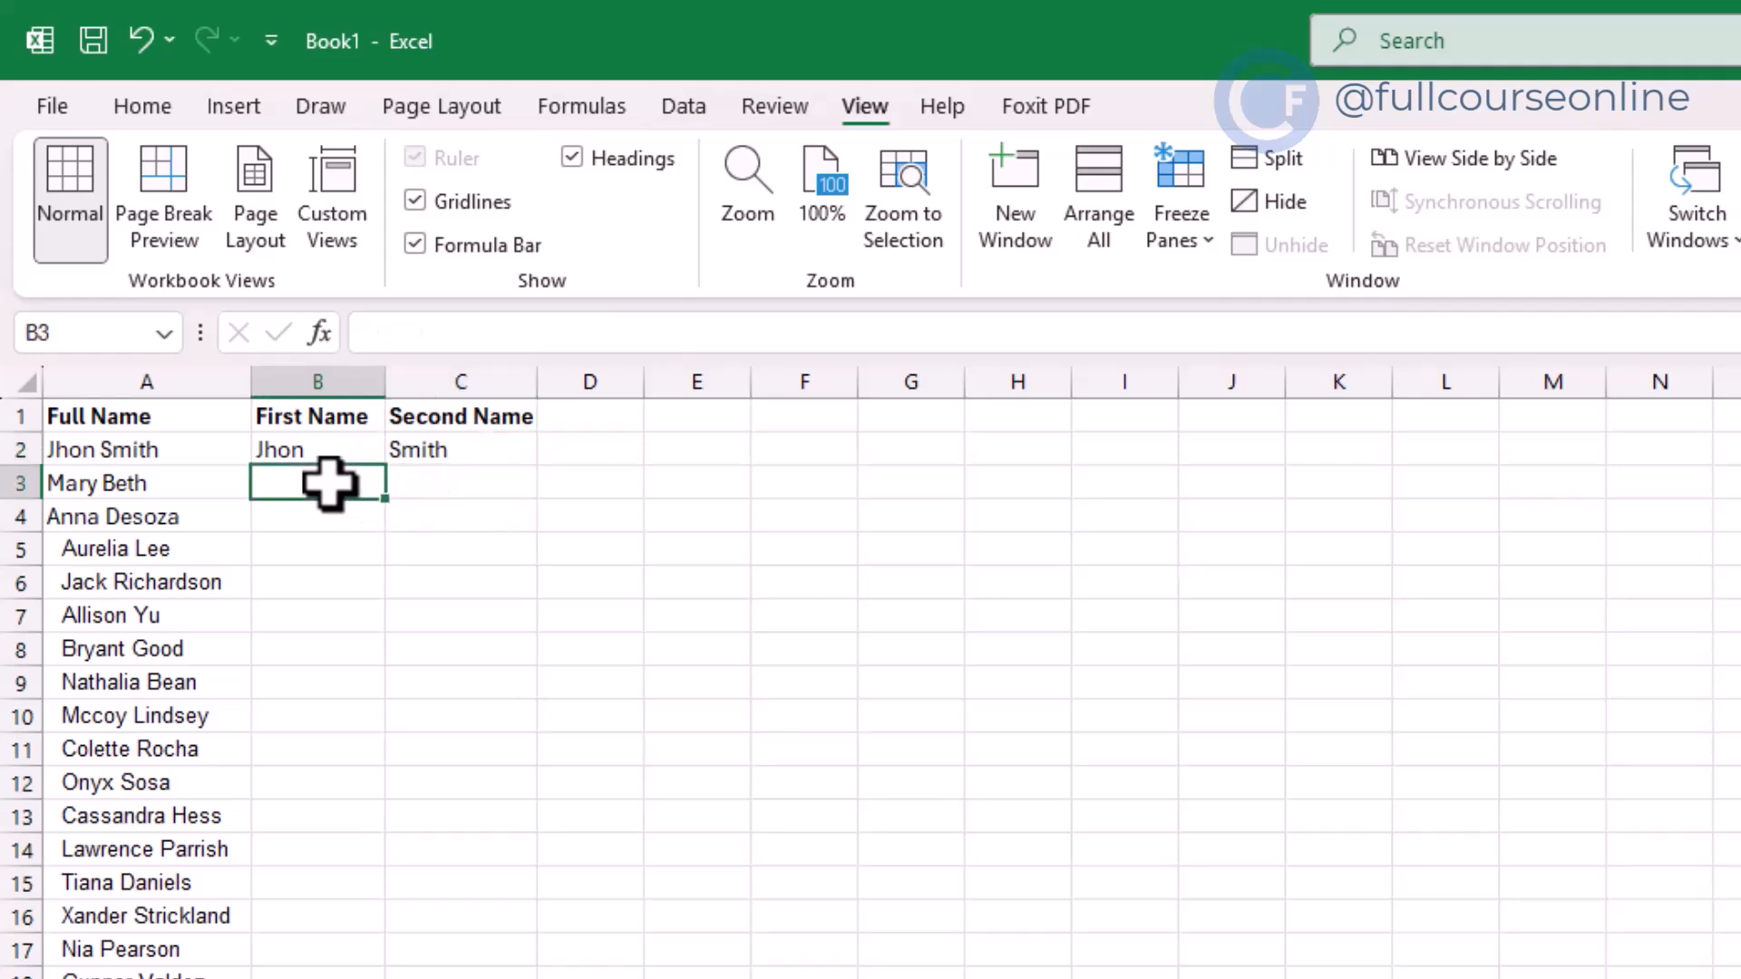
{"action": "key", "text": "ctrl+e"}
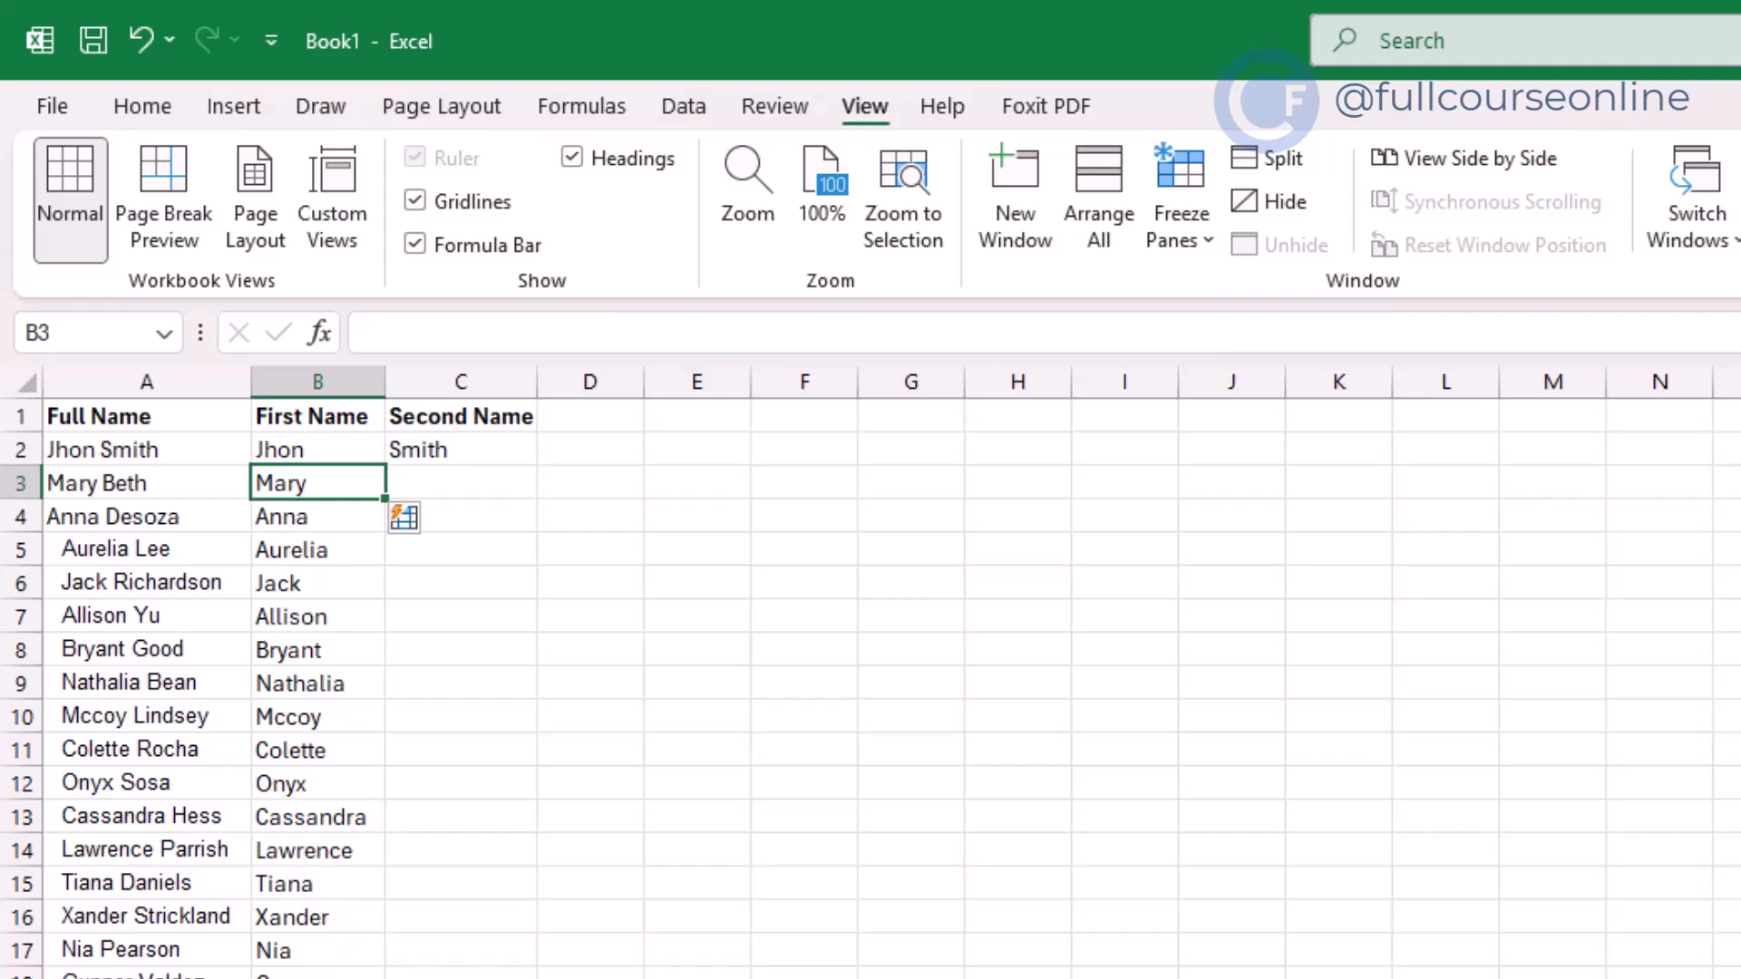
{"action": "left_click", "coordinate": [456, 486]}
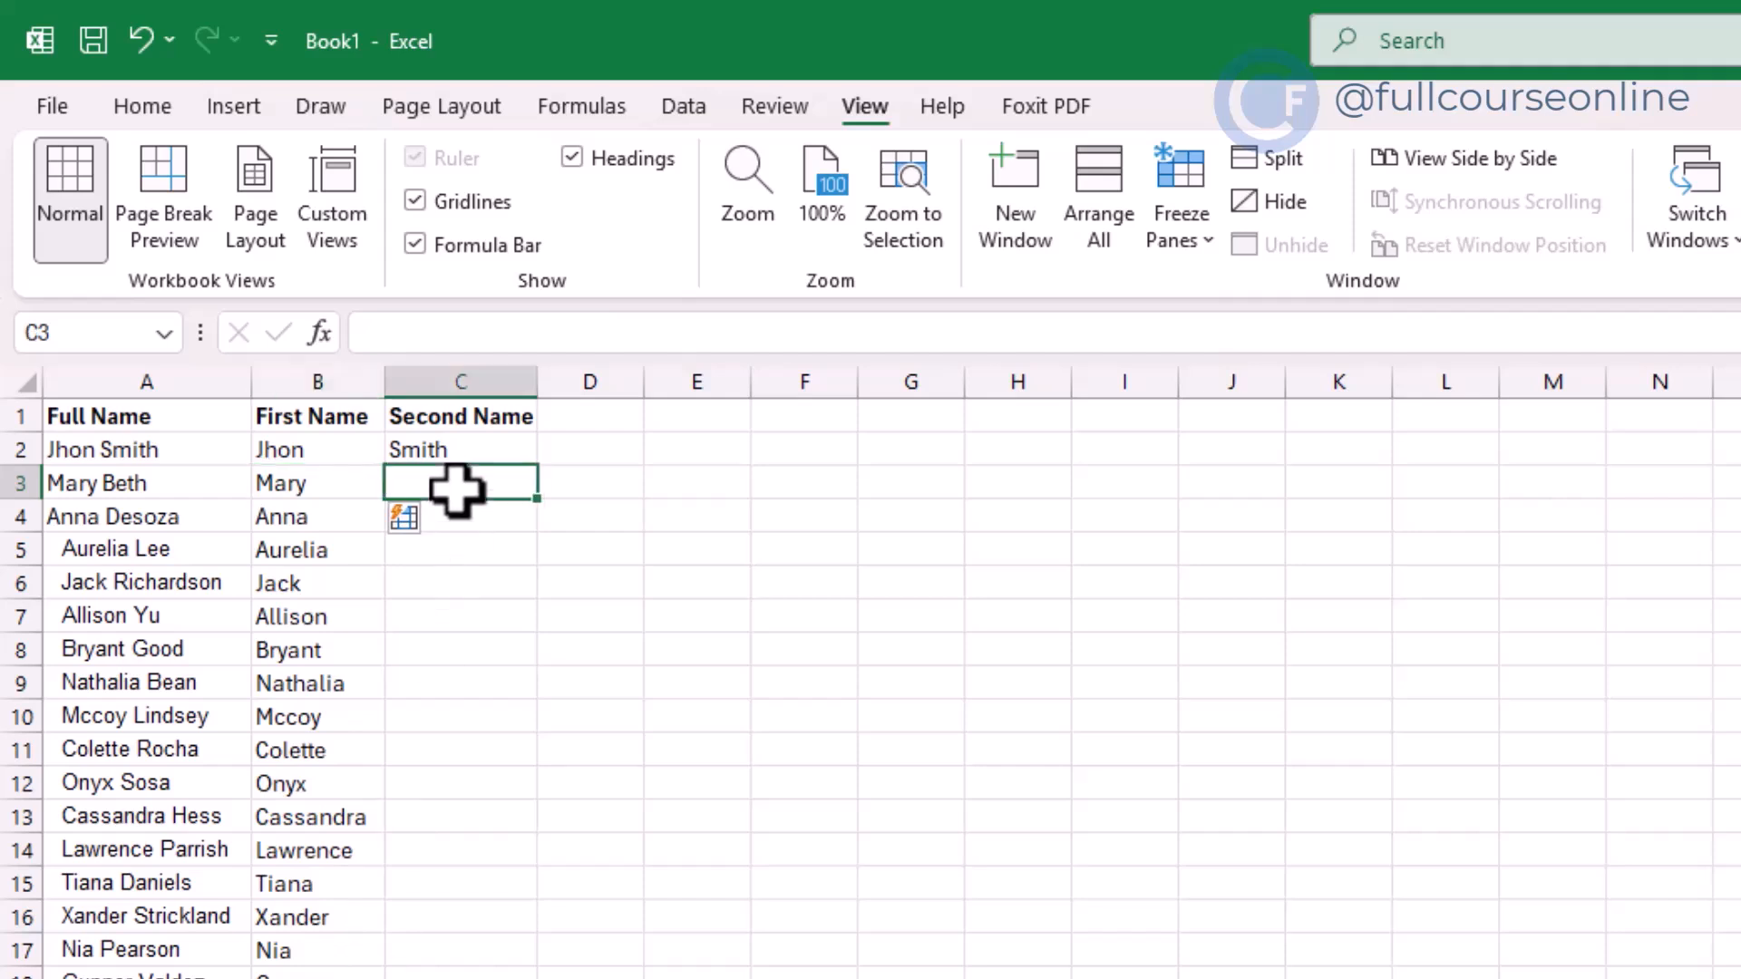
{"action": "left_click", "coordinate": [680, 108]}
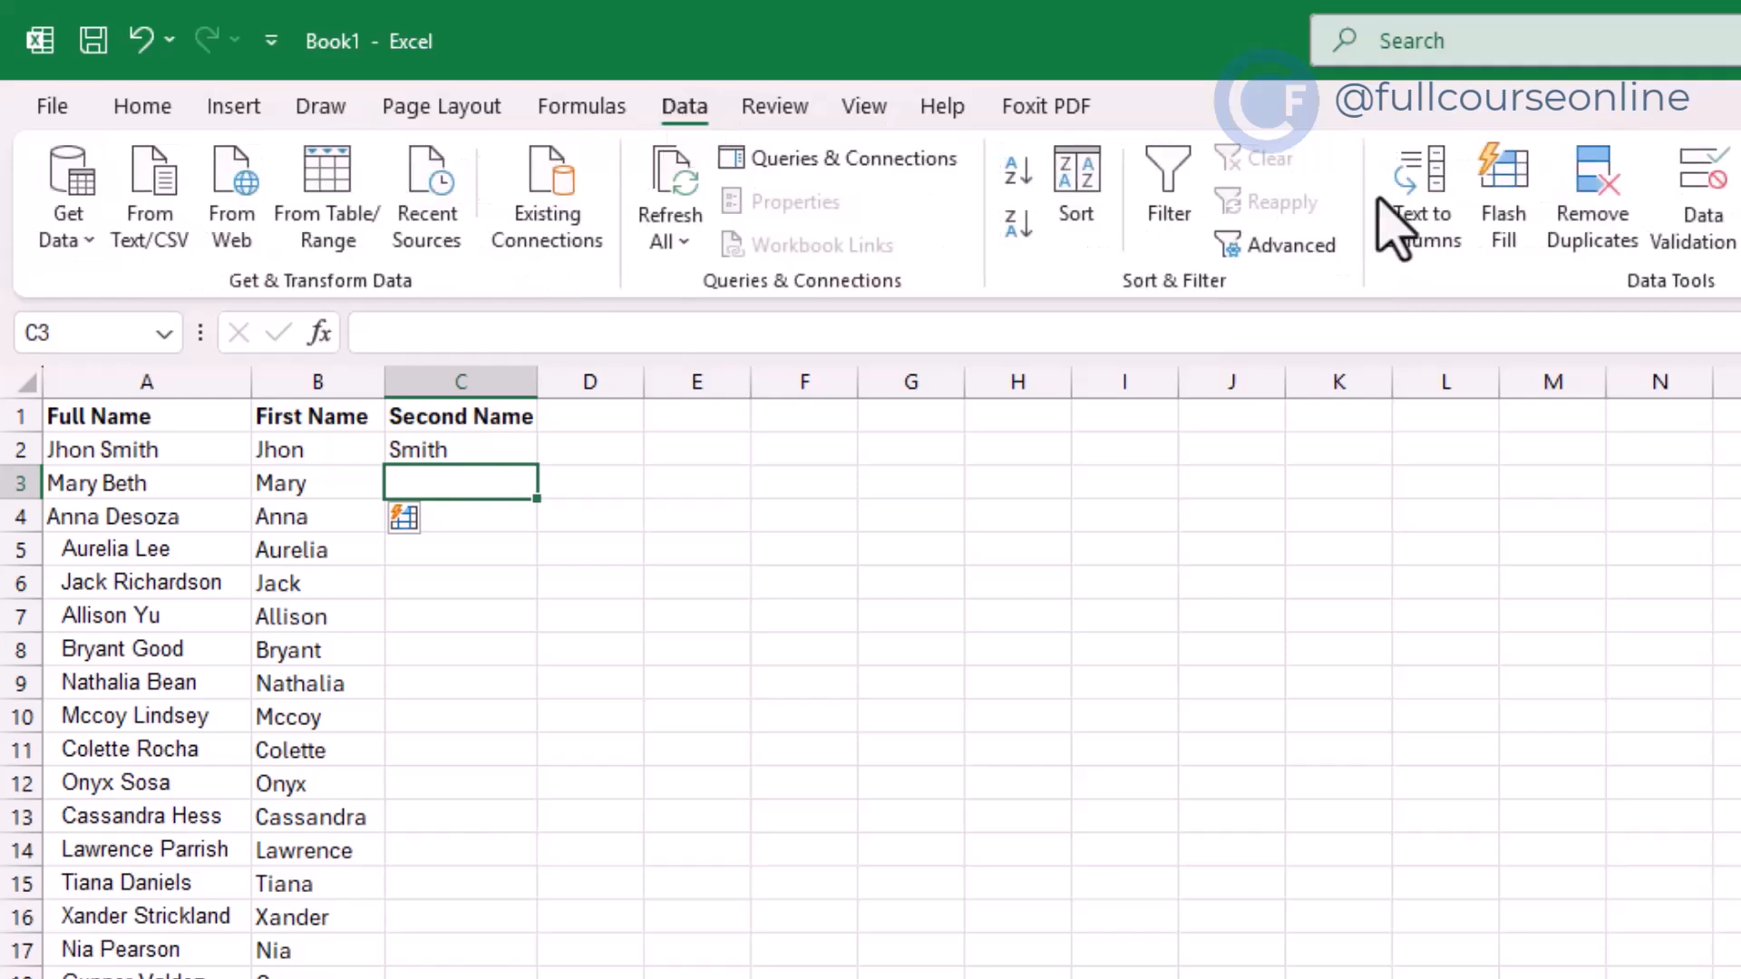
{"action": "left_click", "coordinate": [1523, 234]}
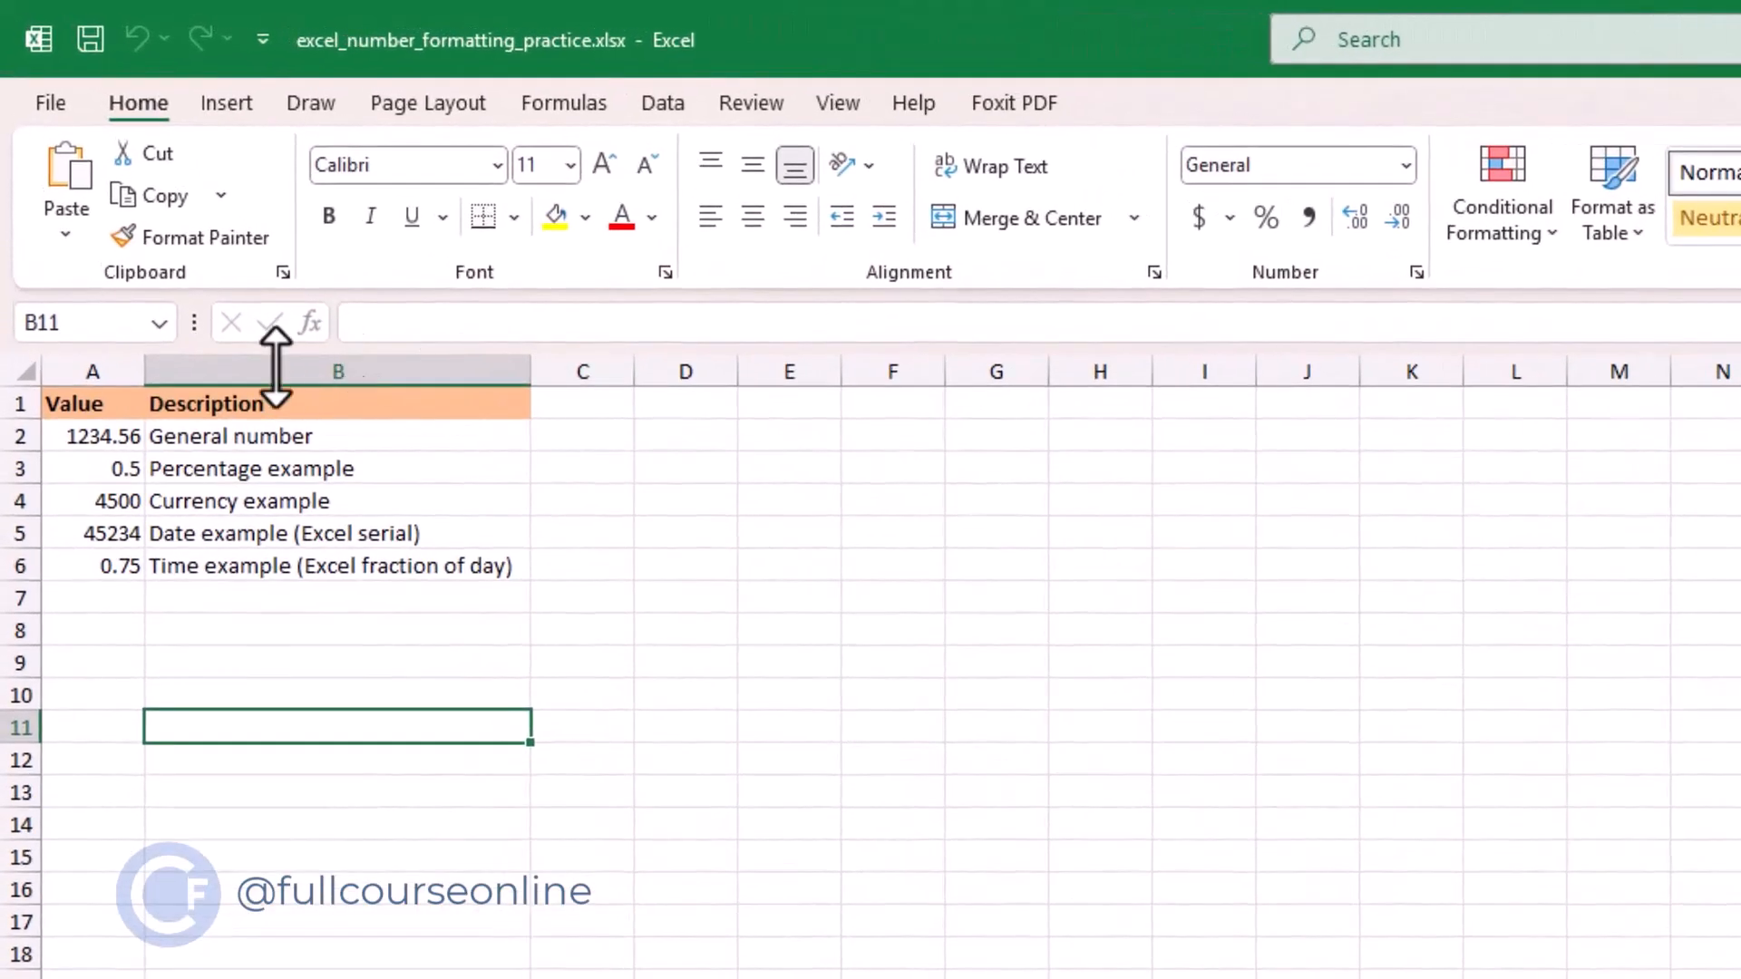
- Format the currency example value in A4 of excel_number_formatting_practice.xlsx as Currency with the $ symbol and two decimals
{"action": "left_click", "coordinate": [119, 500]}
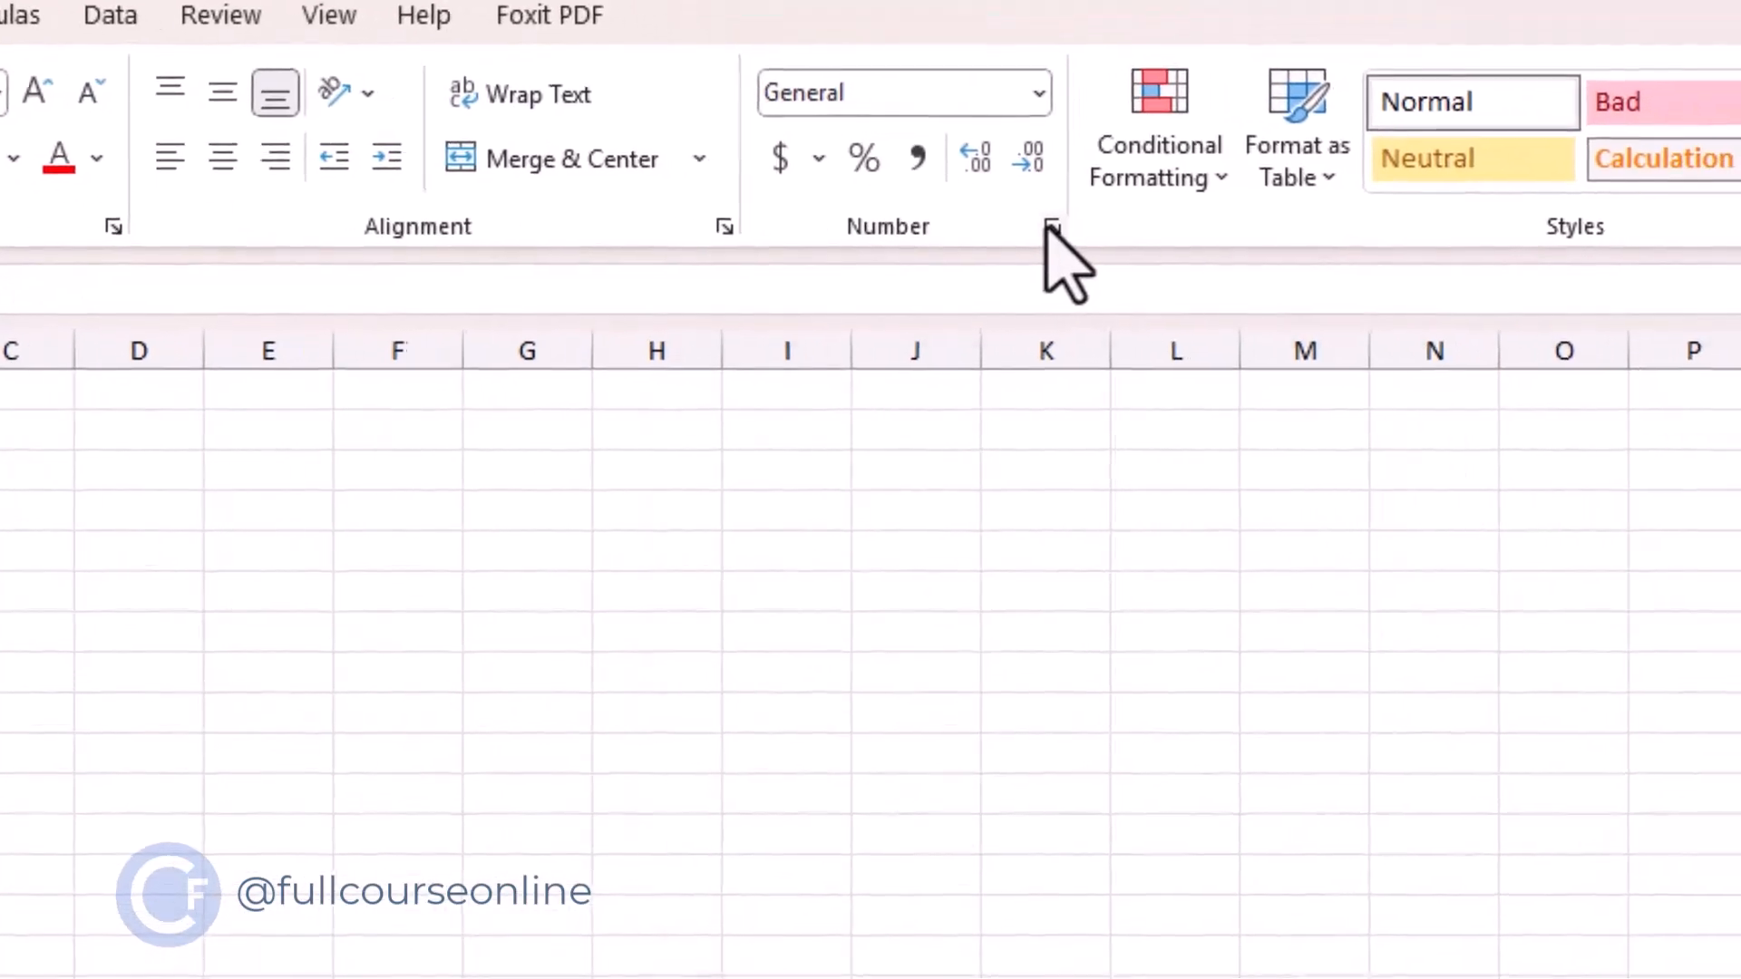
{"action": "left_click", "coordinate": [1050, 226]}
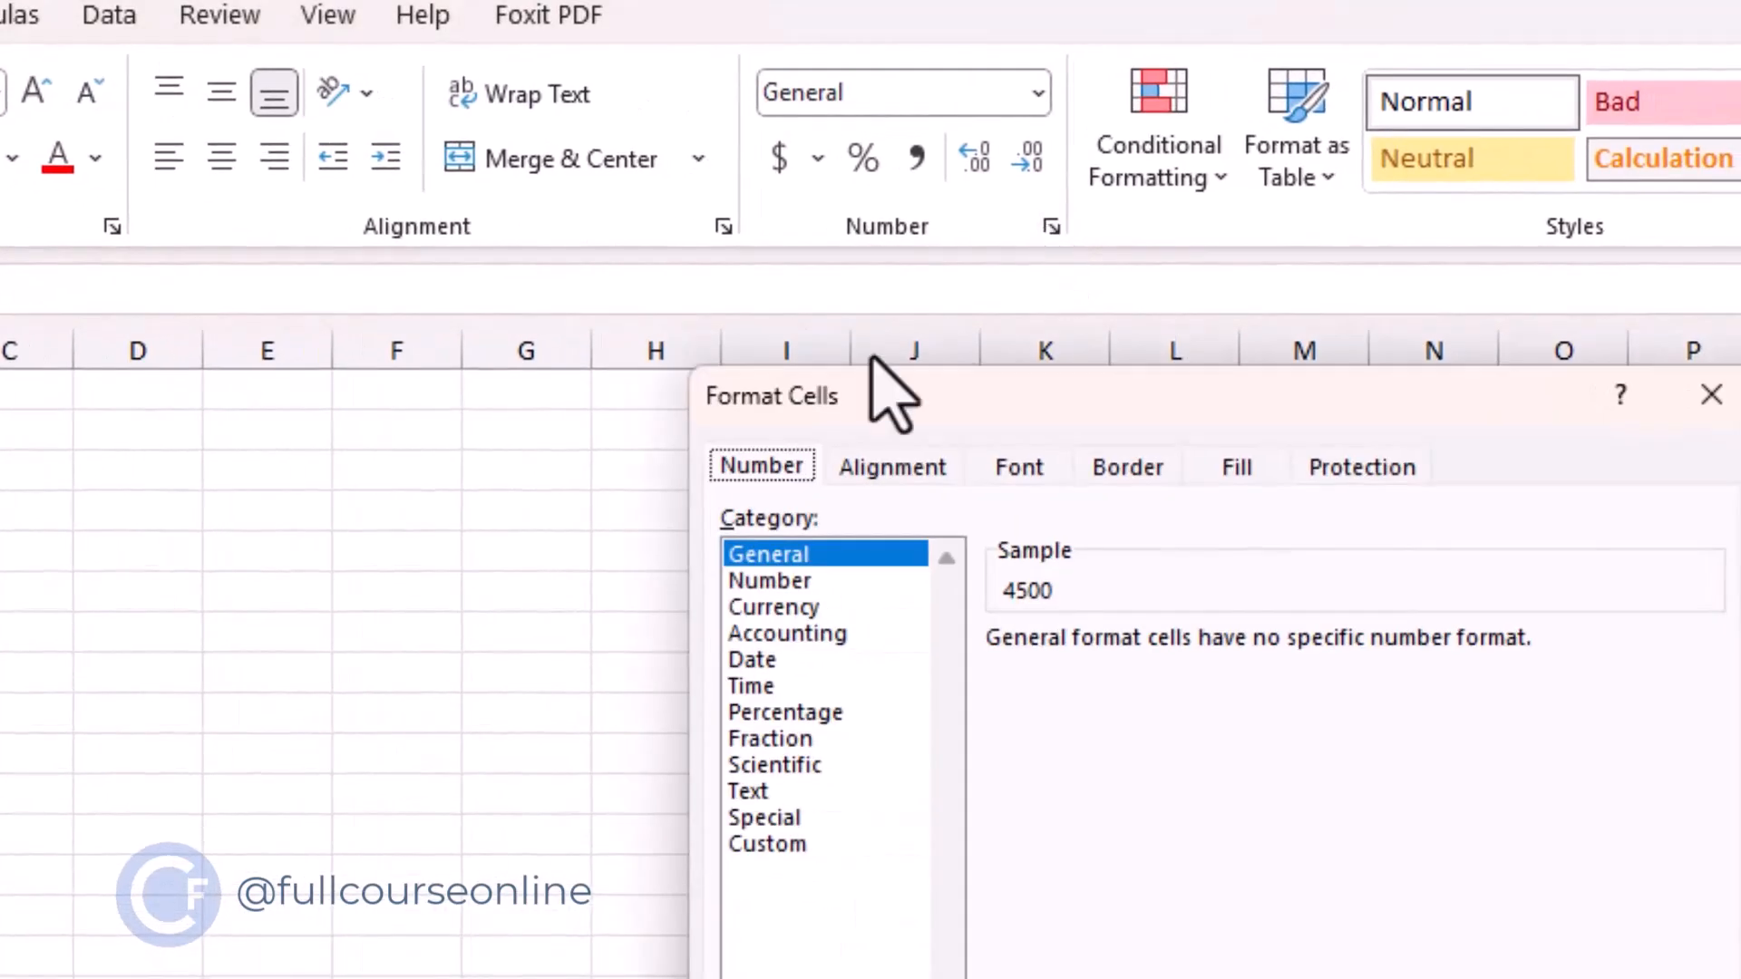
{"action": "left_click", "coordinate": [853, 610]}
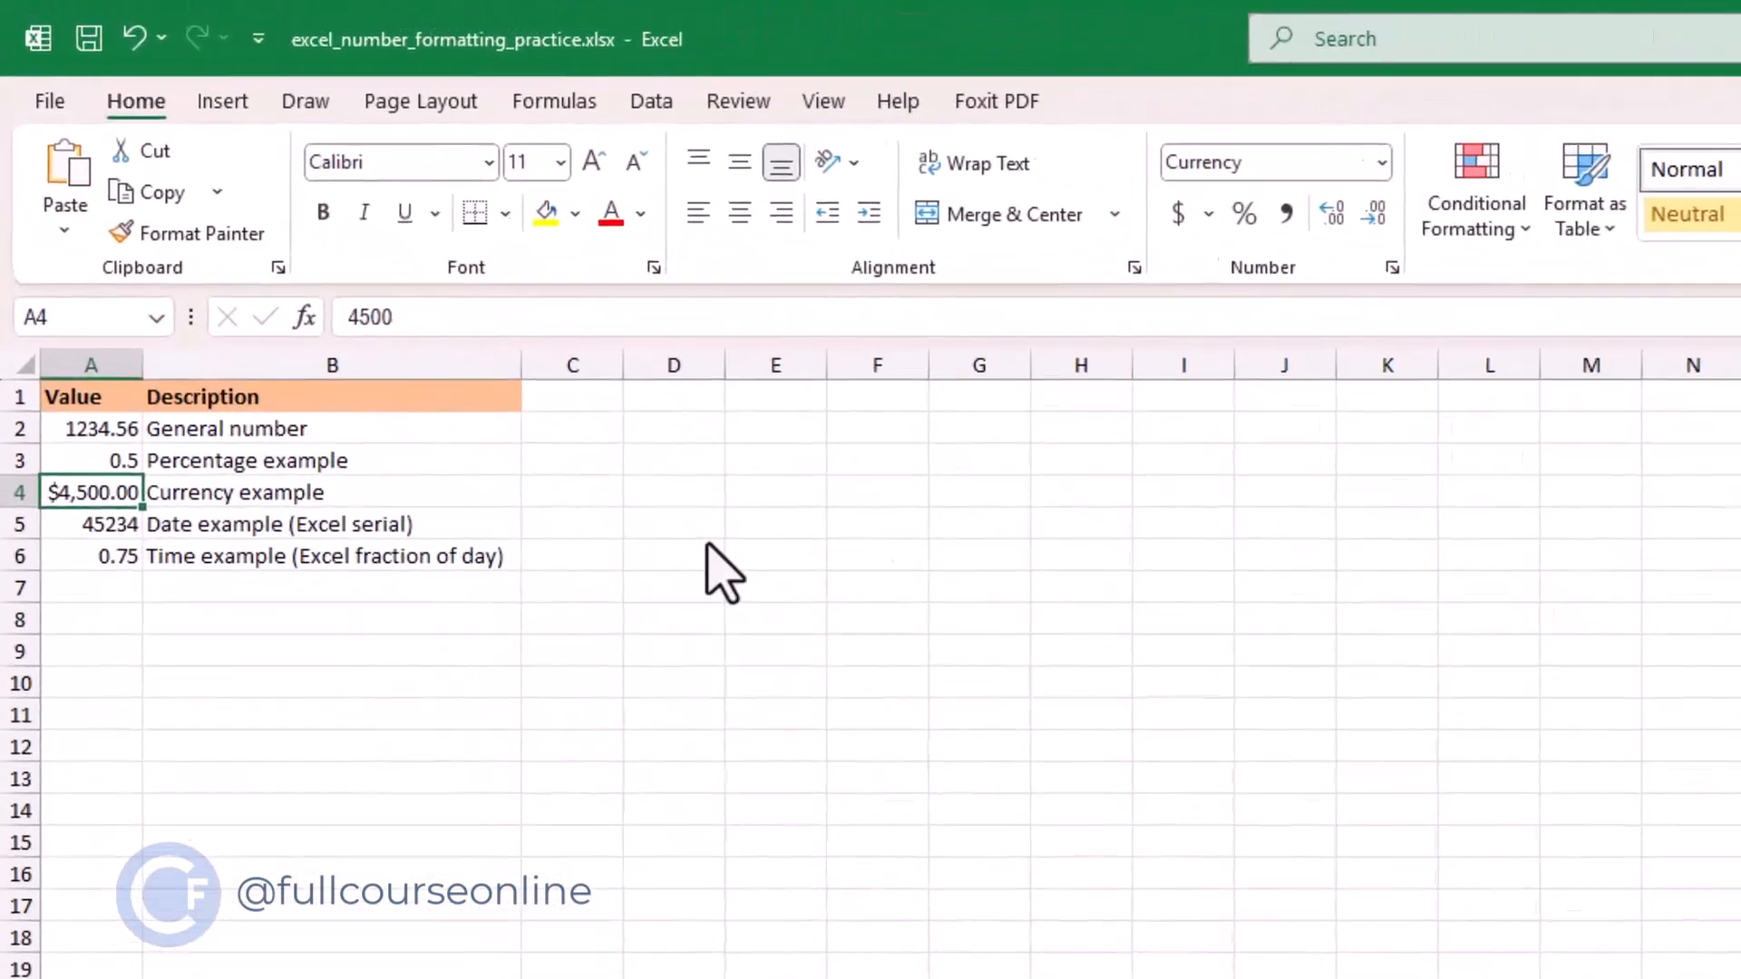
- Format the percentage example value in A3 as Percentage with two decimals
{"action": "left_click", "coordinate": [115, 472]}
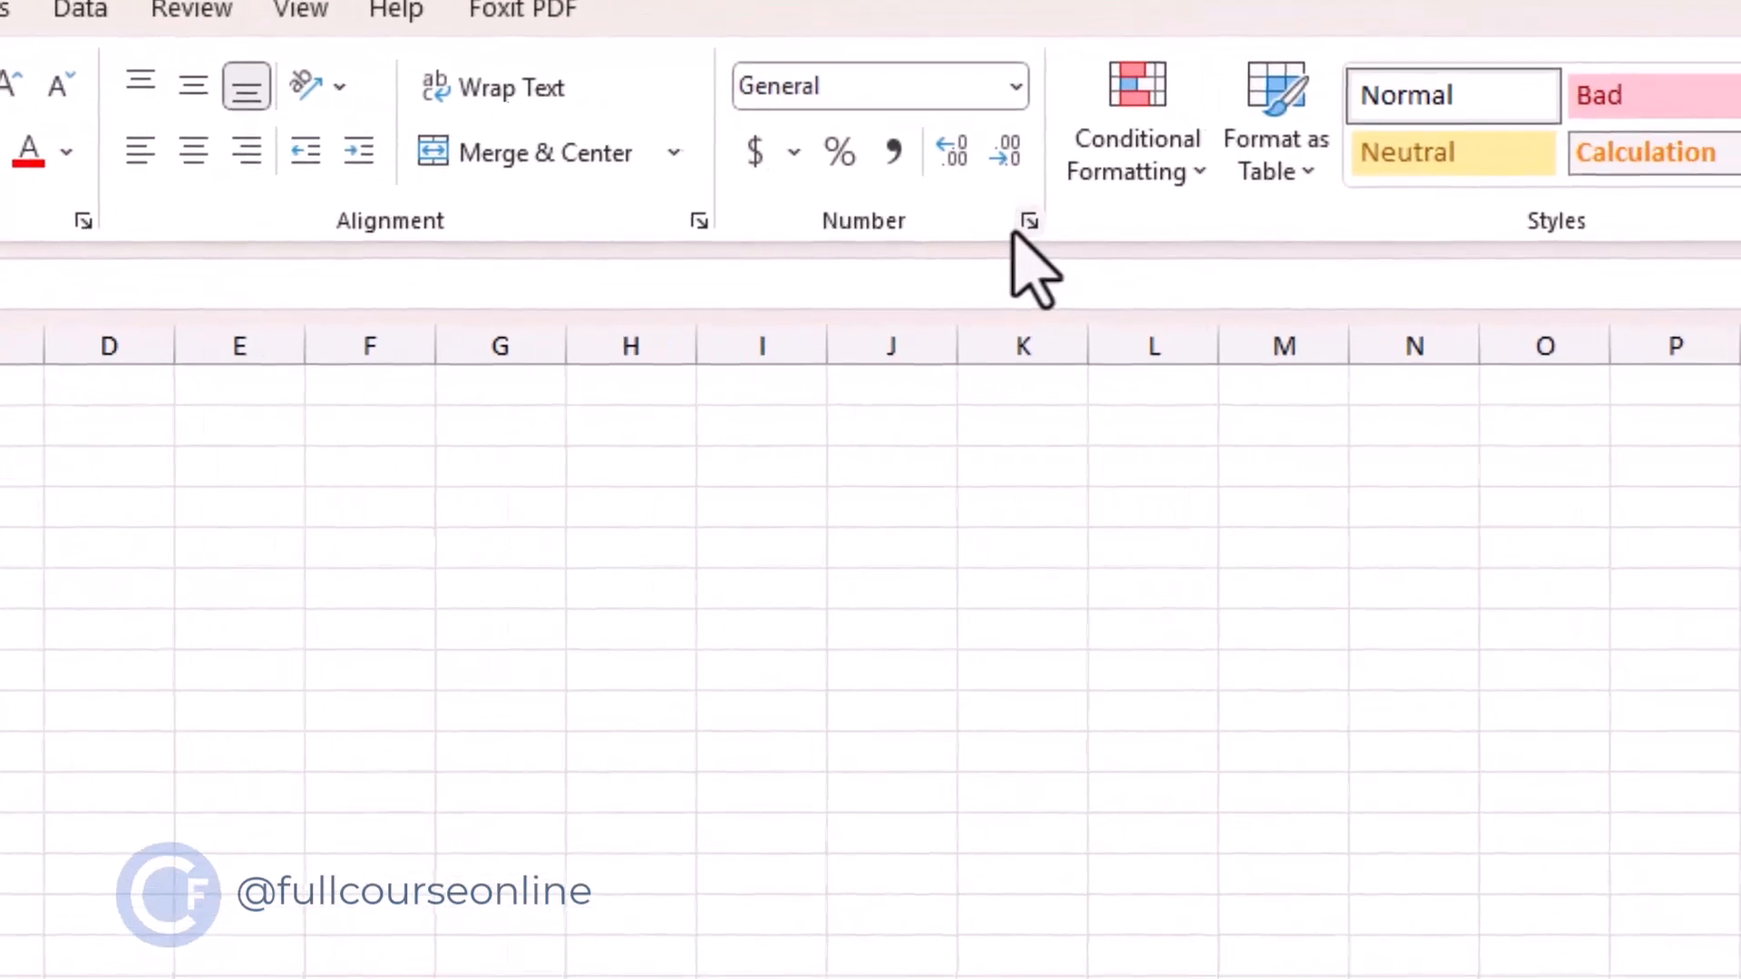
{"action": "left_click", "coordinate": [1427, 274]}
{"action": "left_click", "coordinate": [760, 709]}
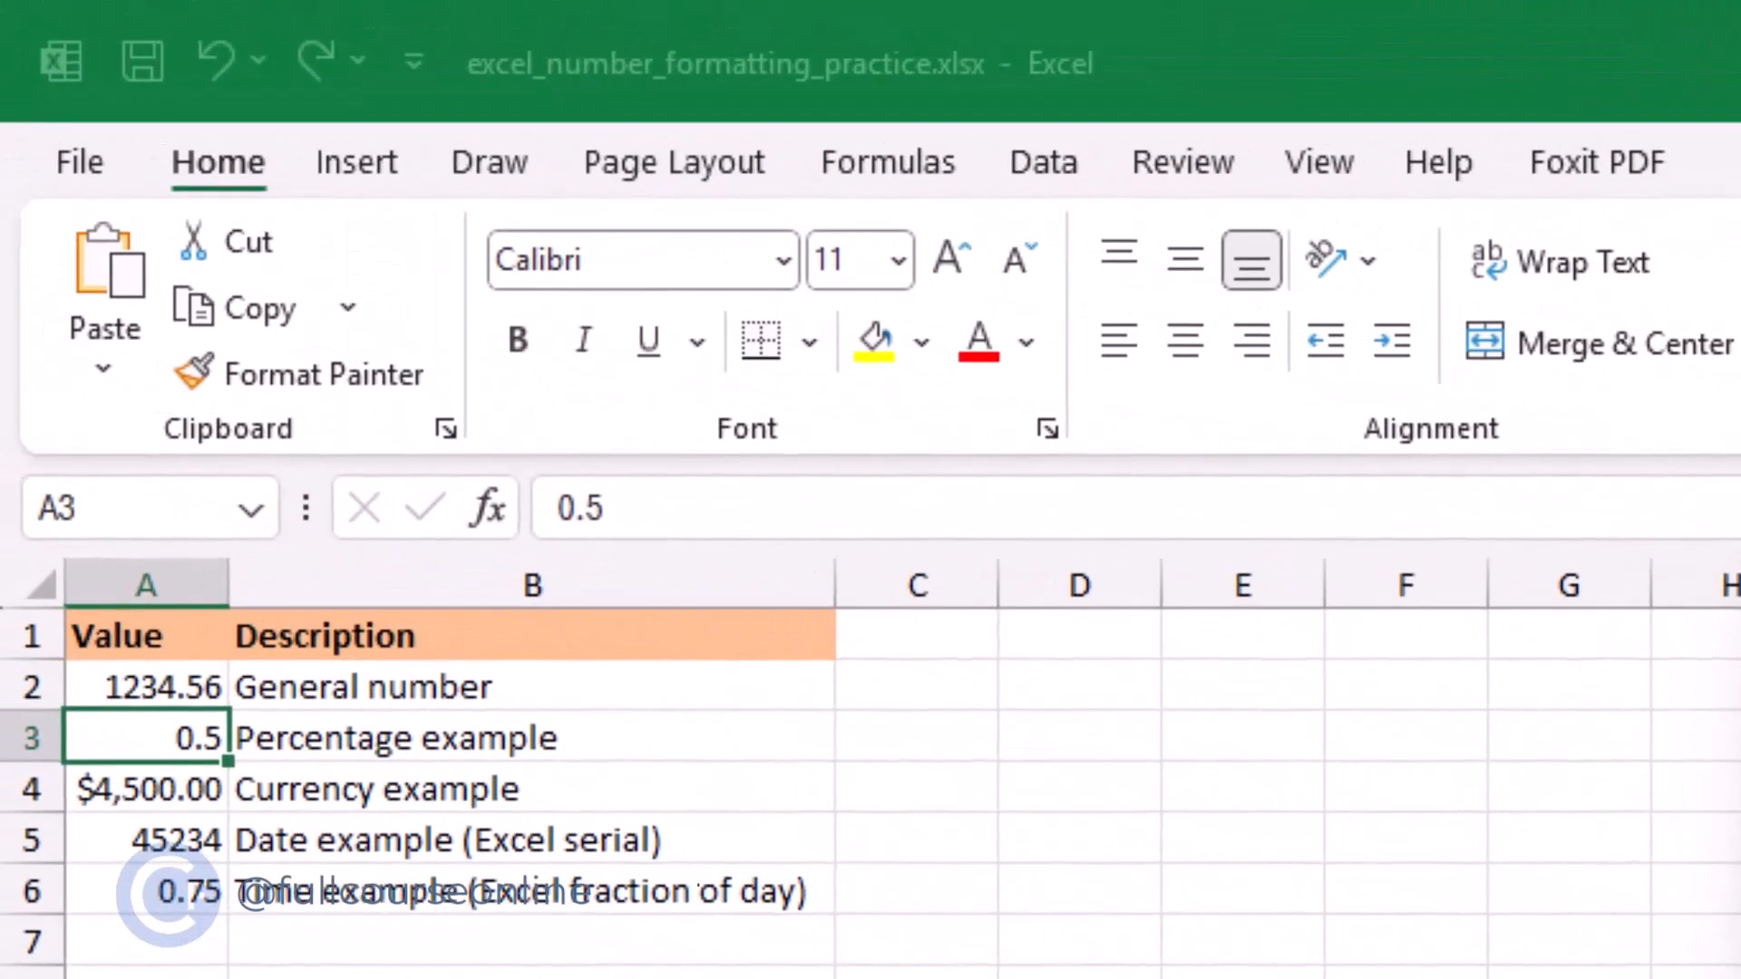
{"action": "key", "text": "Return"}
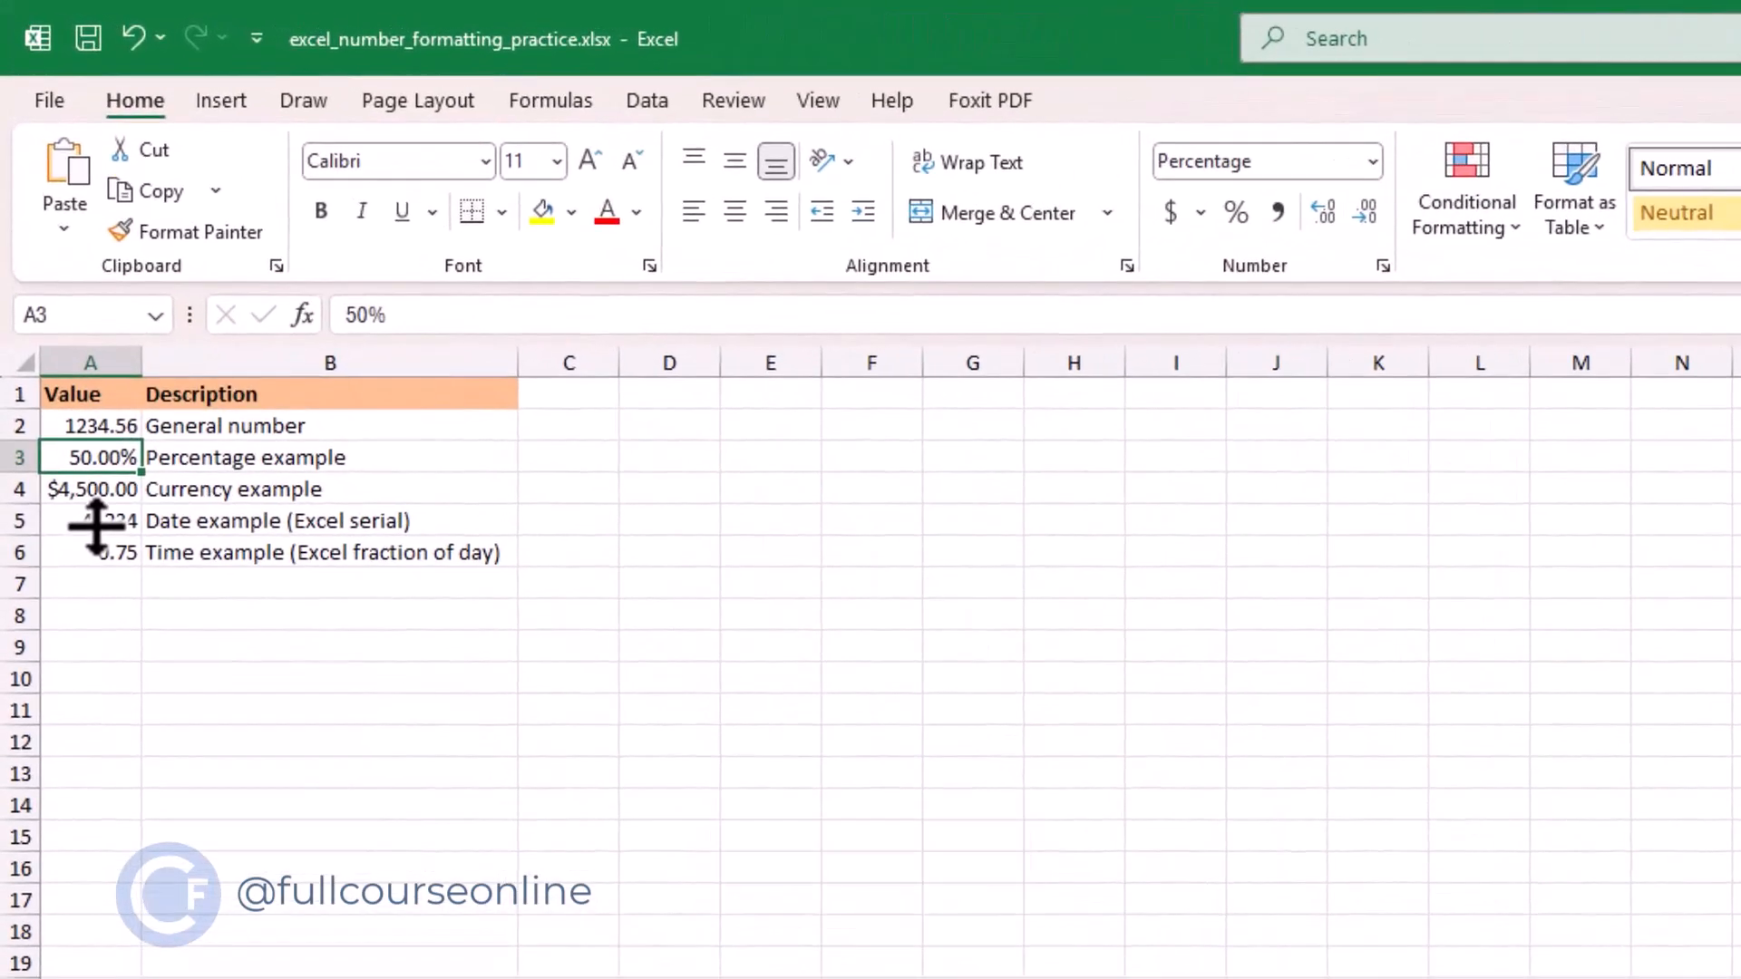
- Format the date example value in A5 as Date using the March 14, 2012 type
{"action": "left_click", "coordinate": [96, 521]}
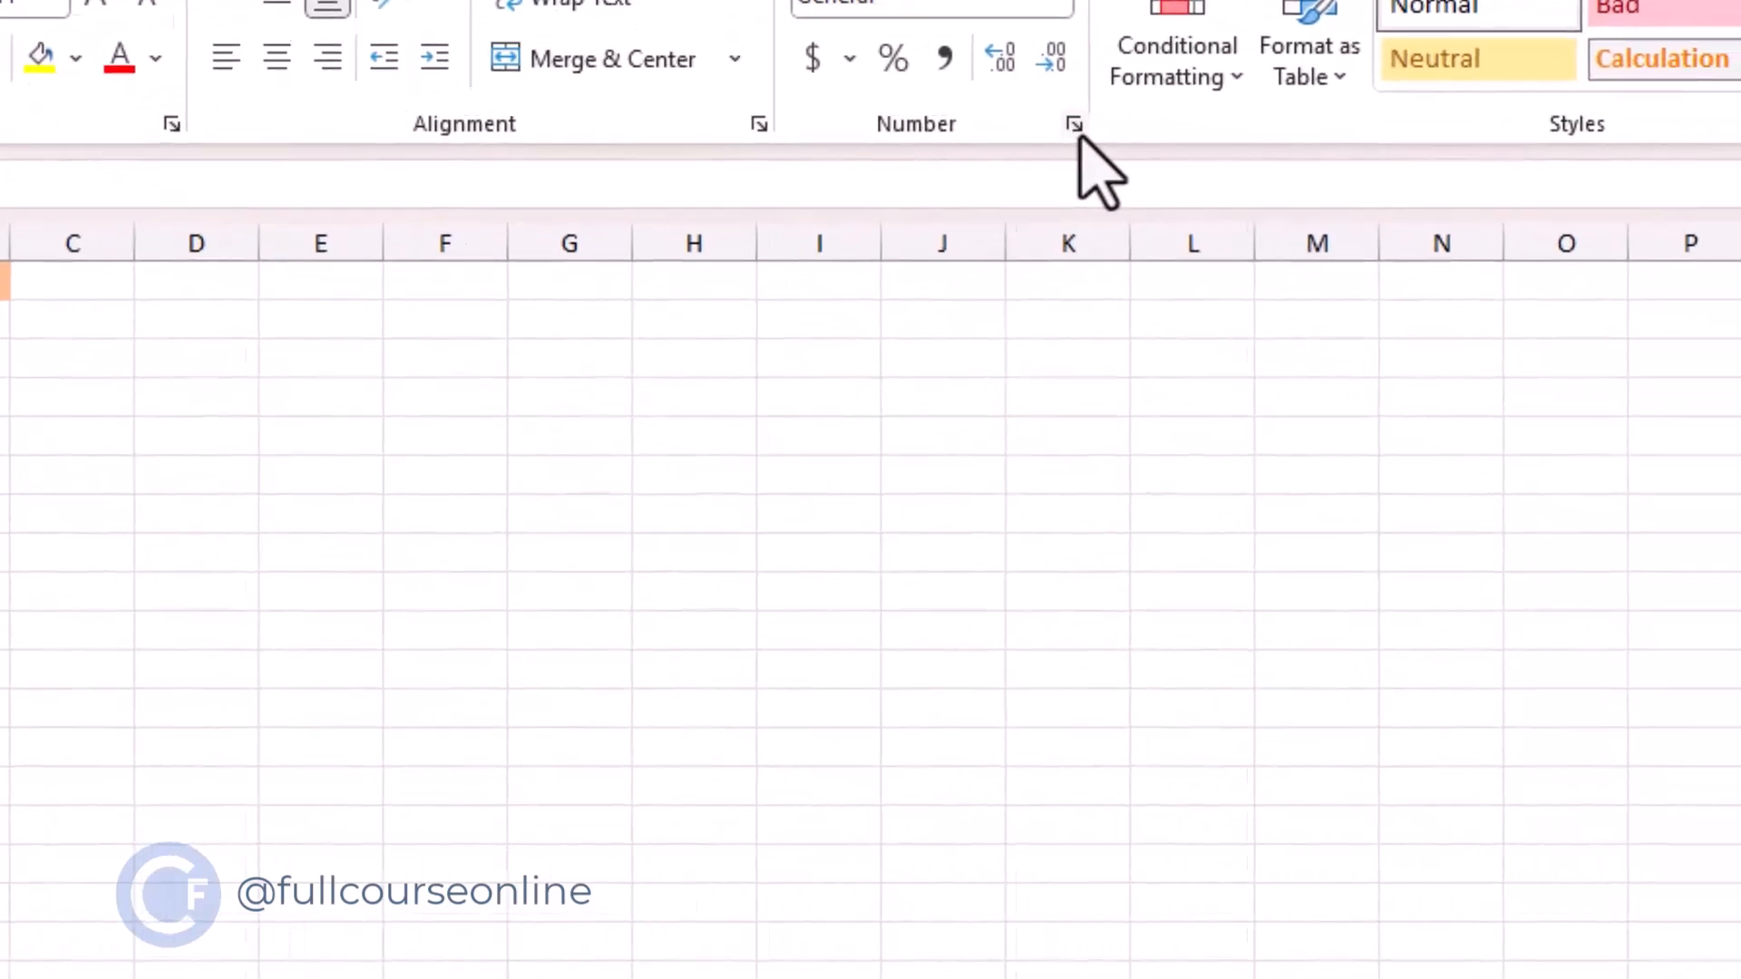
{"action": "left_click", "coordinate": [1074, 125]}
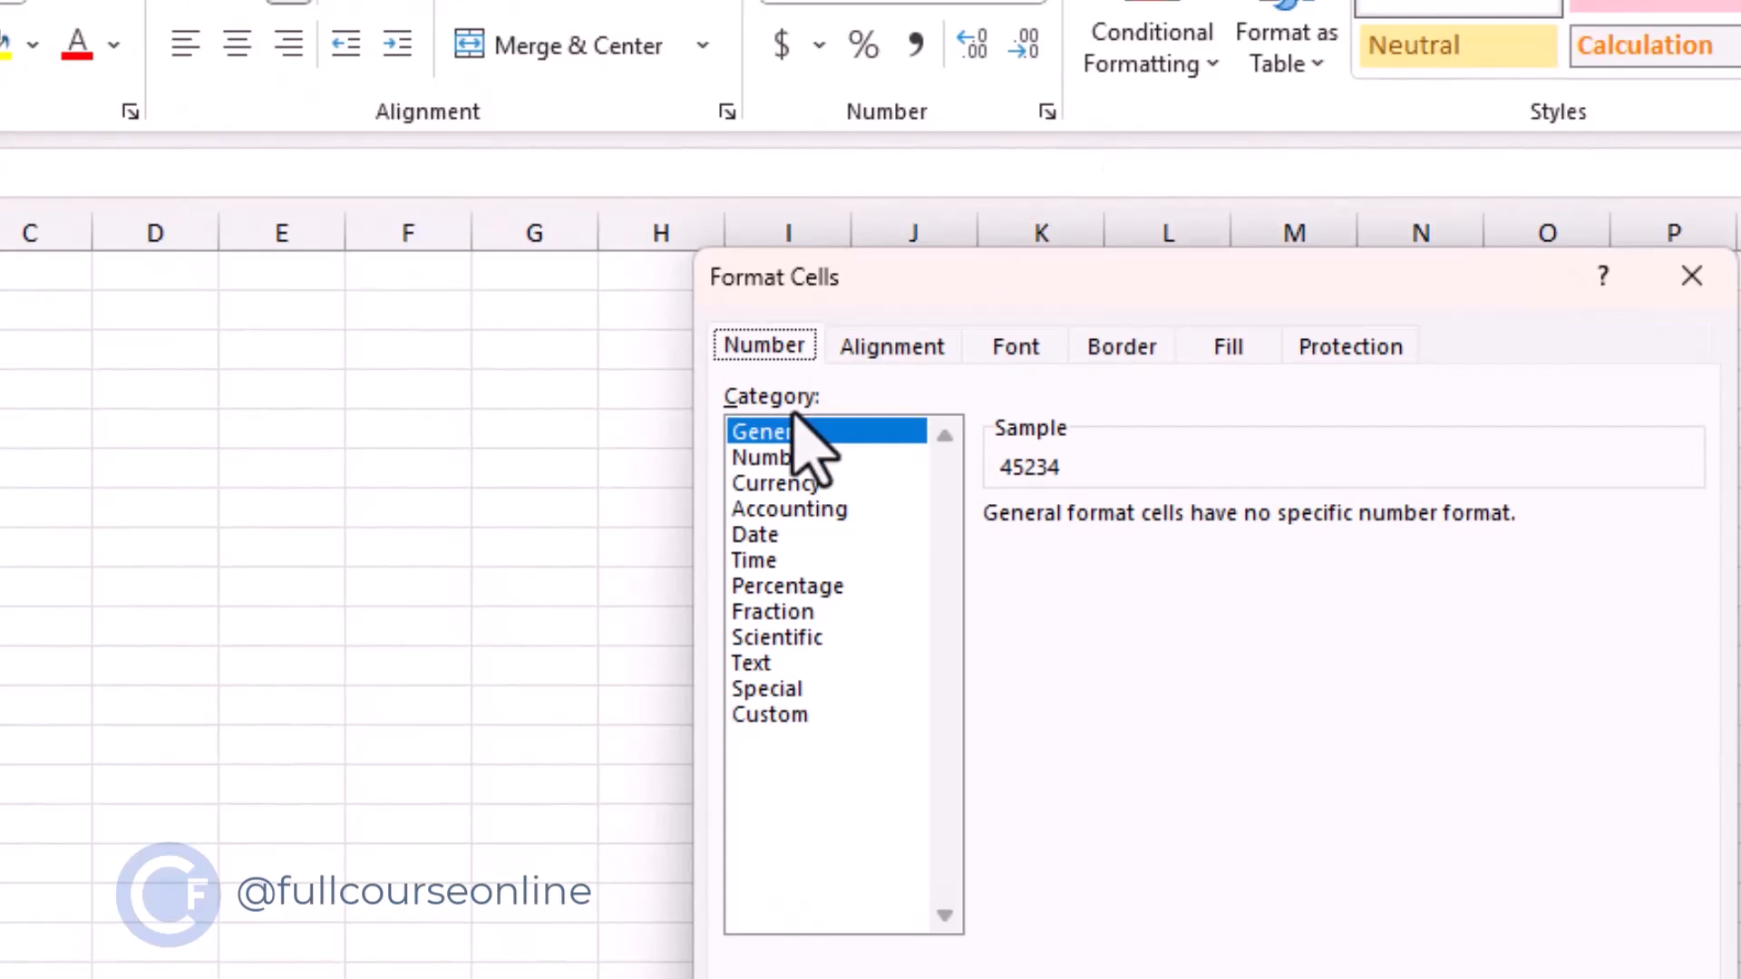
{"action": "left_click", "coordinate": [765, 535]}
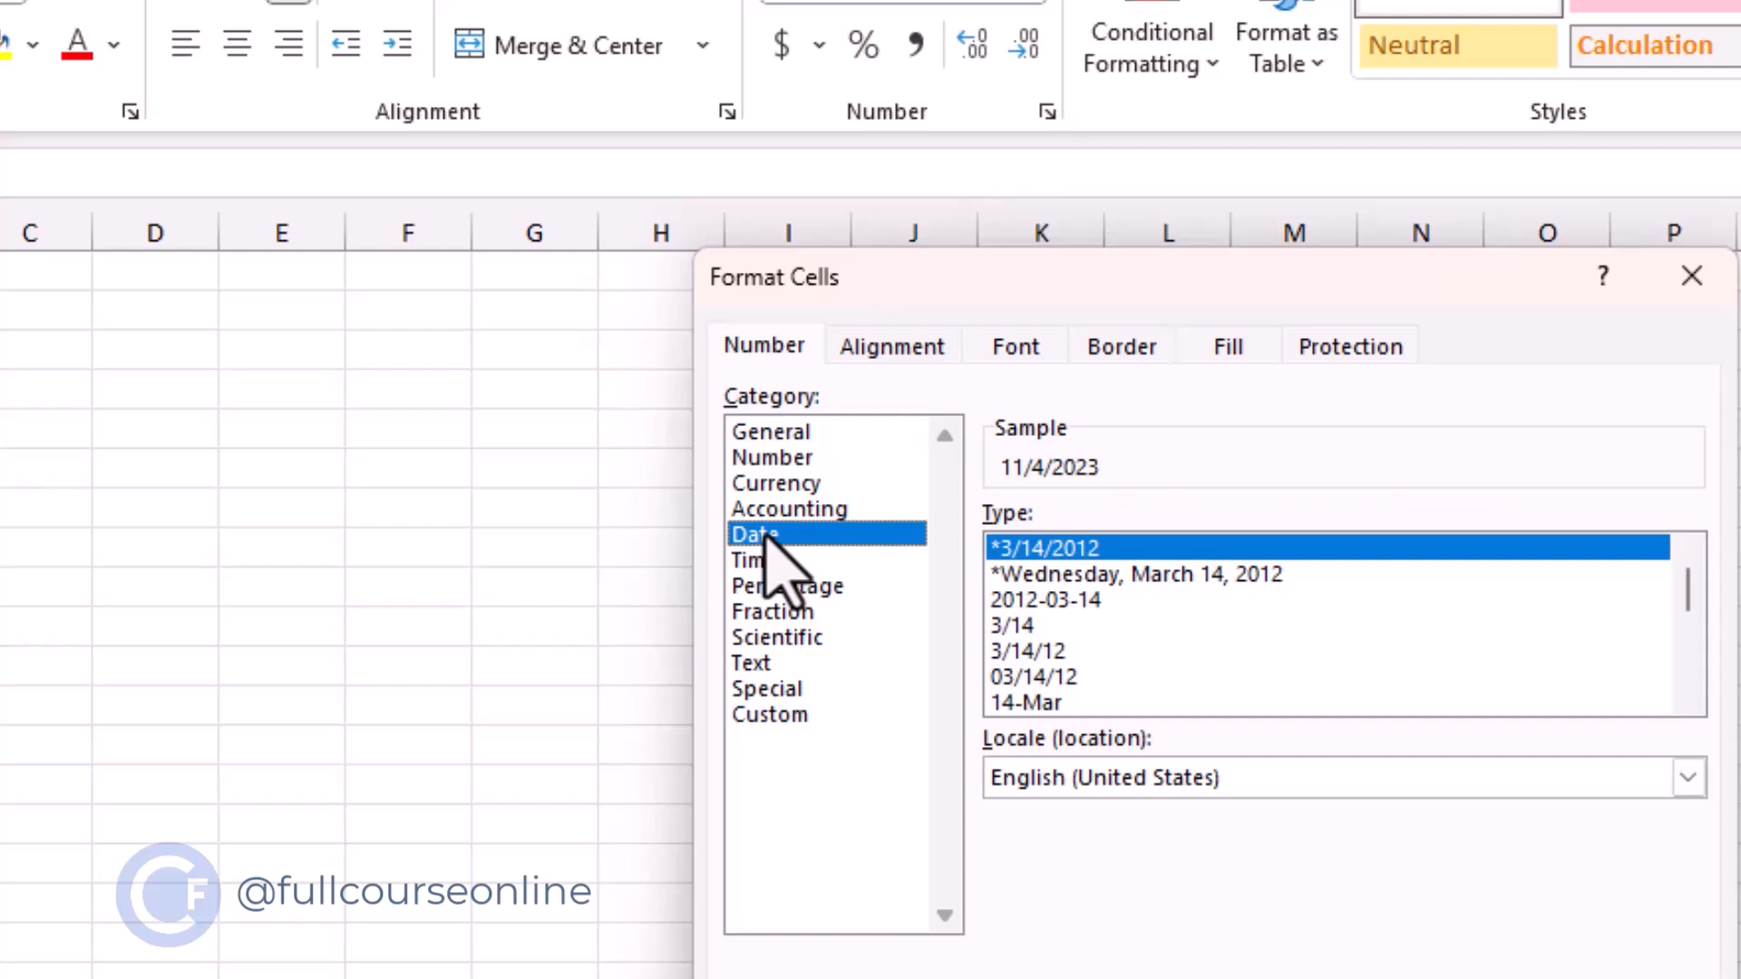
{"action": "left_click_drag", "start_coordinate": [1688, 589], "coordinate": [1688, 630]}
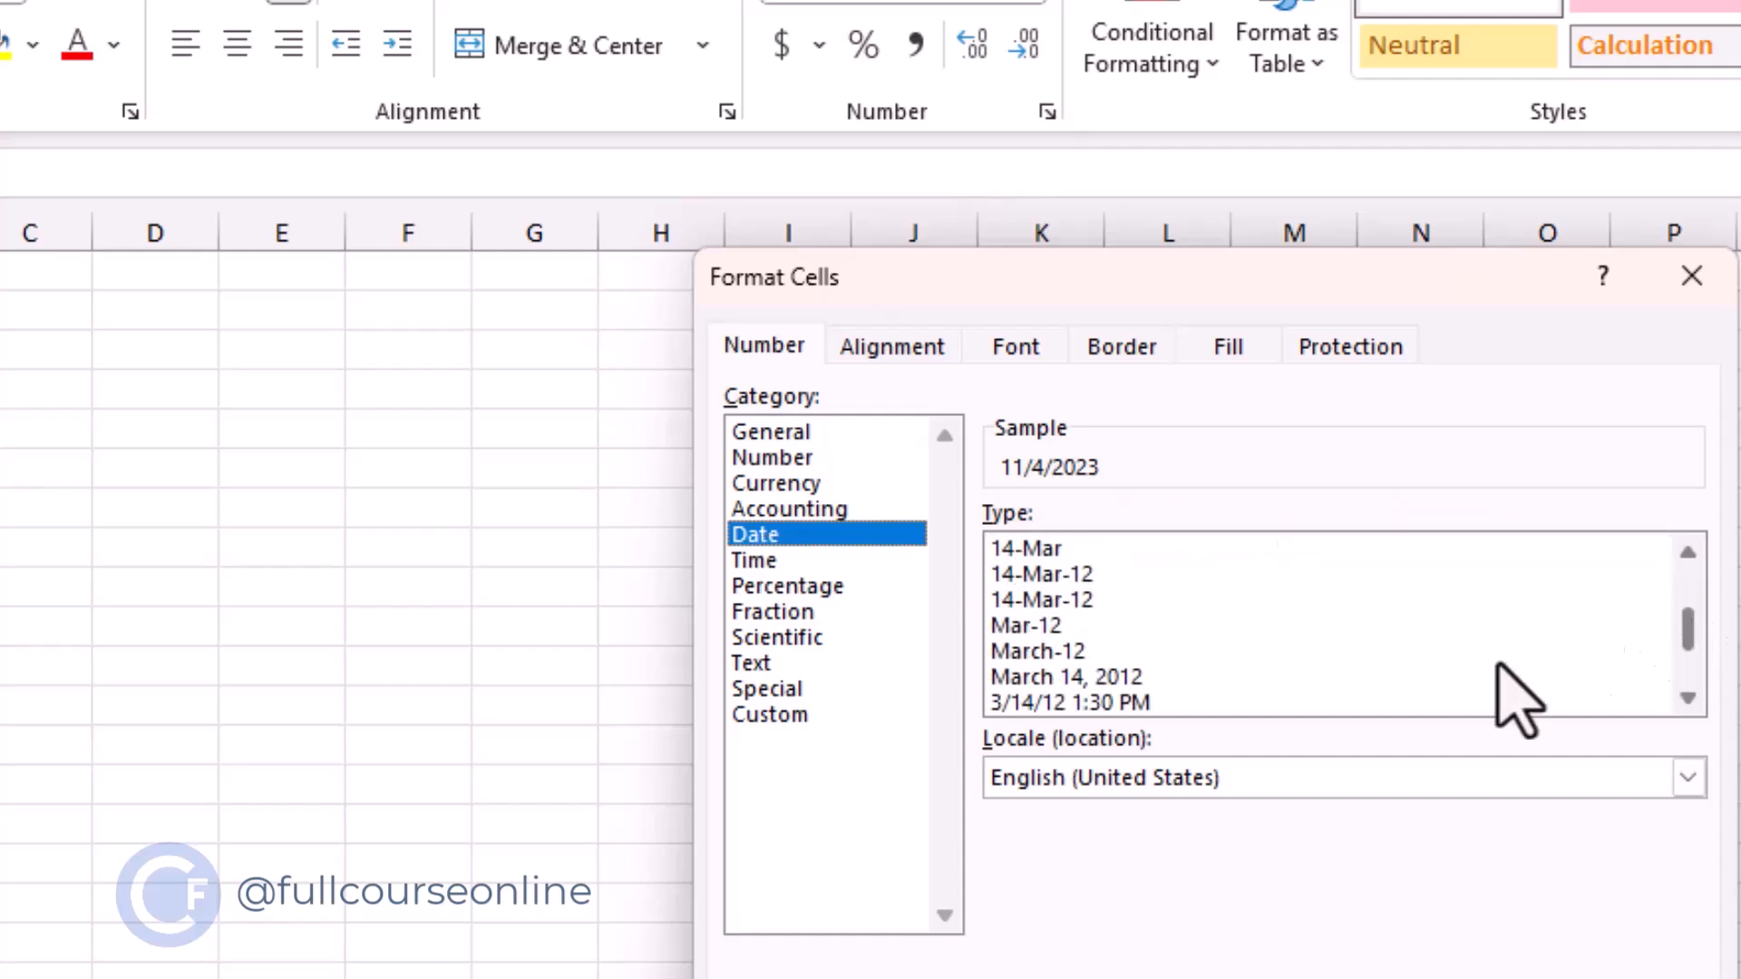
{"action": "left_click_drag", "start_coordinate": [1562, 655], "coordinate": [1533, 646]}
{"action": "left_click", "coordinate": [1088, 703]}
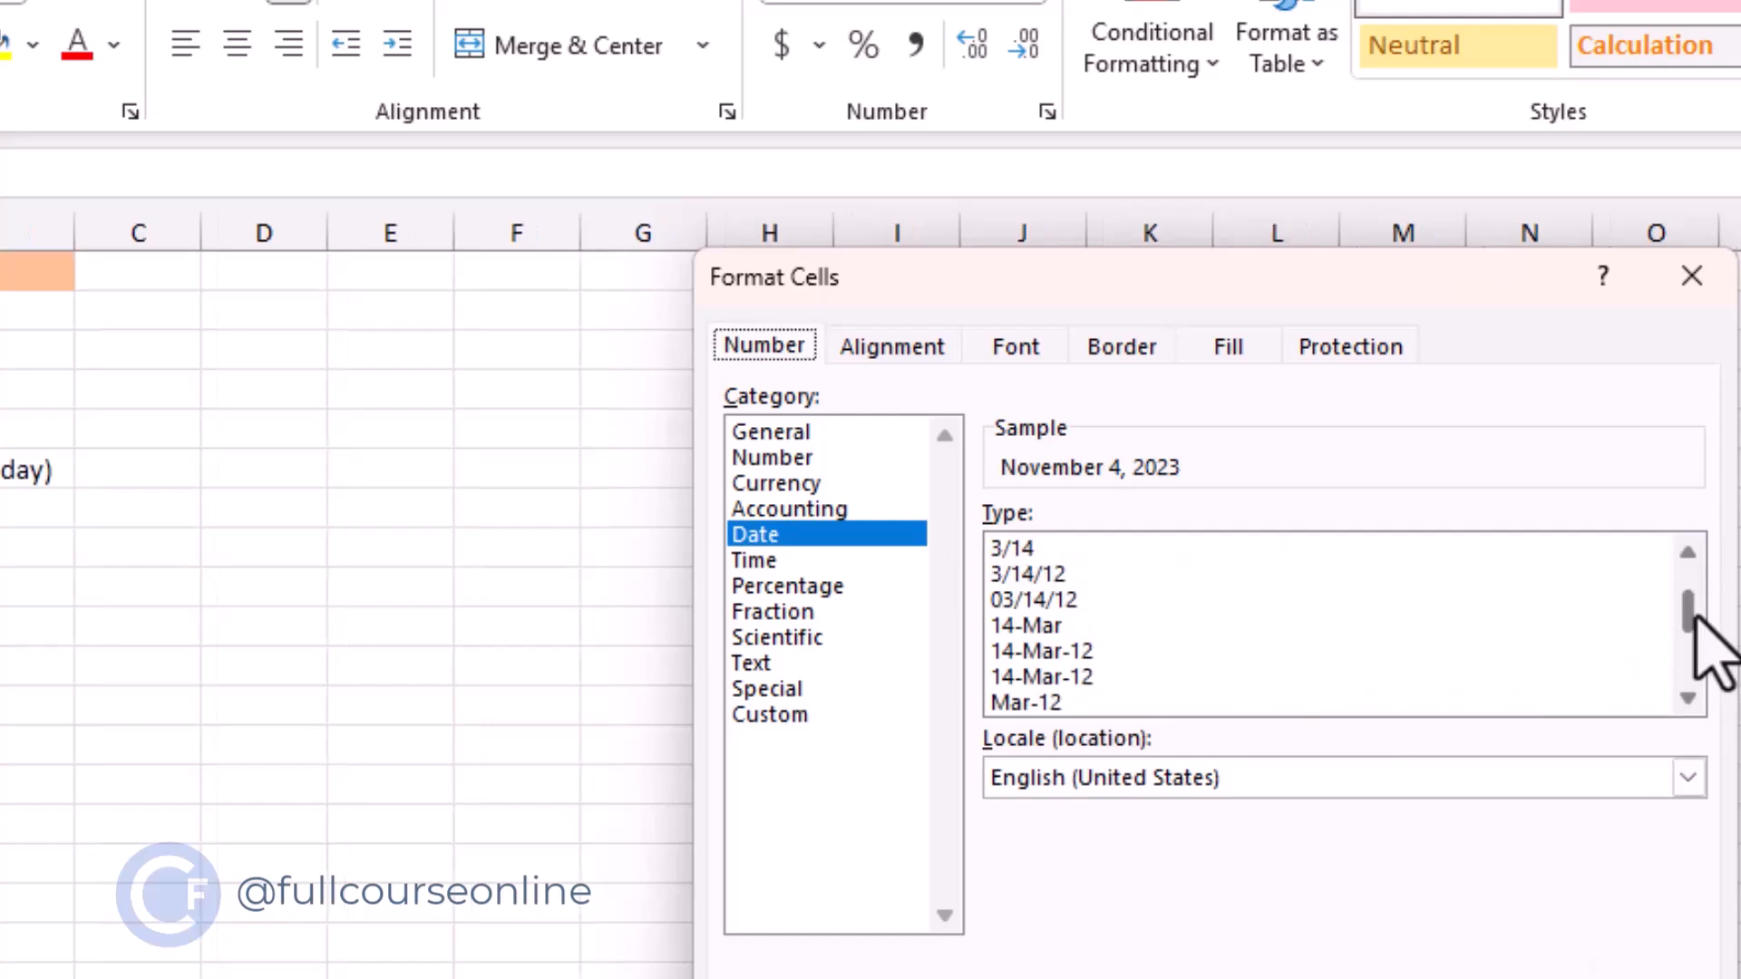
- Change the date type of A5 to the long format *Wednesday, March 14, 2012
{"action": "left_click_drag", "start_coordinate": [1698, 632], "coordinate": [1698, 602]}
{"action": "left_click", "coordinate": [1197, 574]}
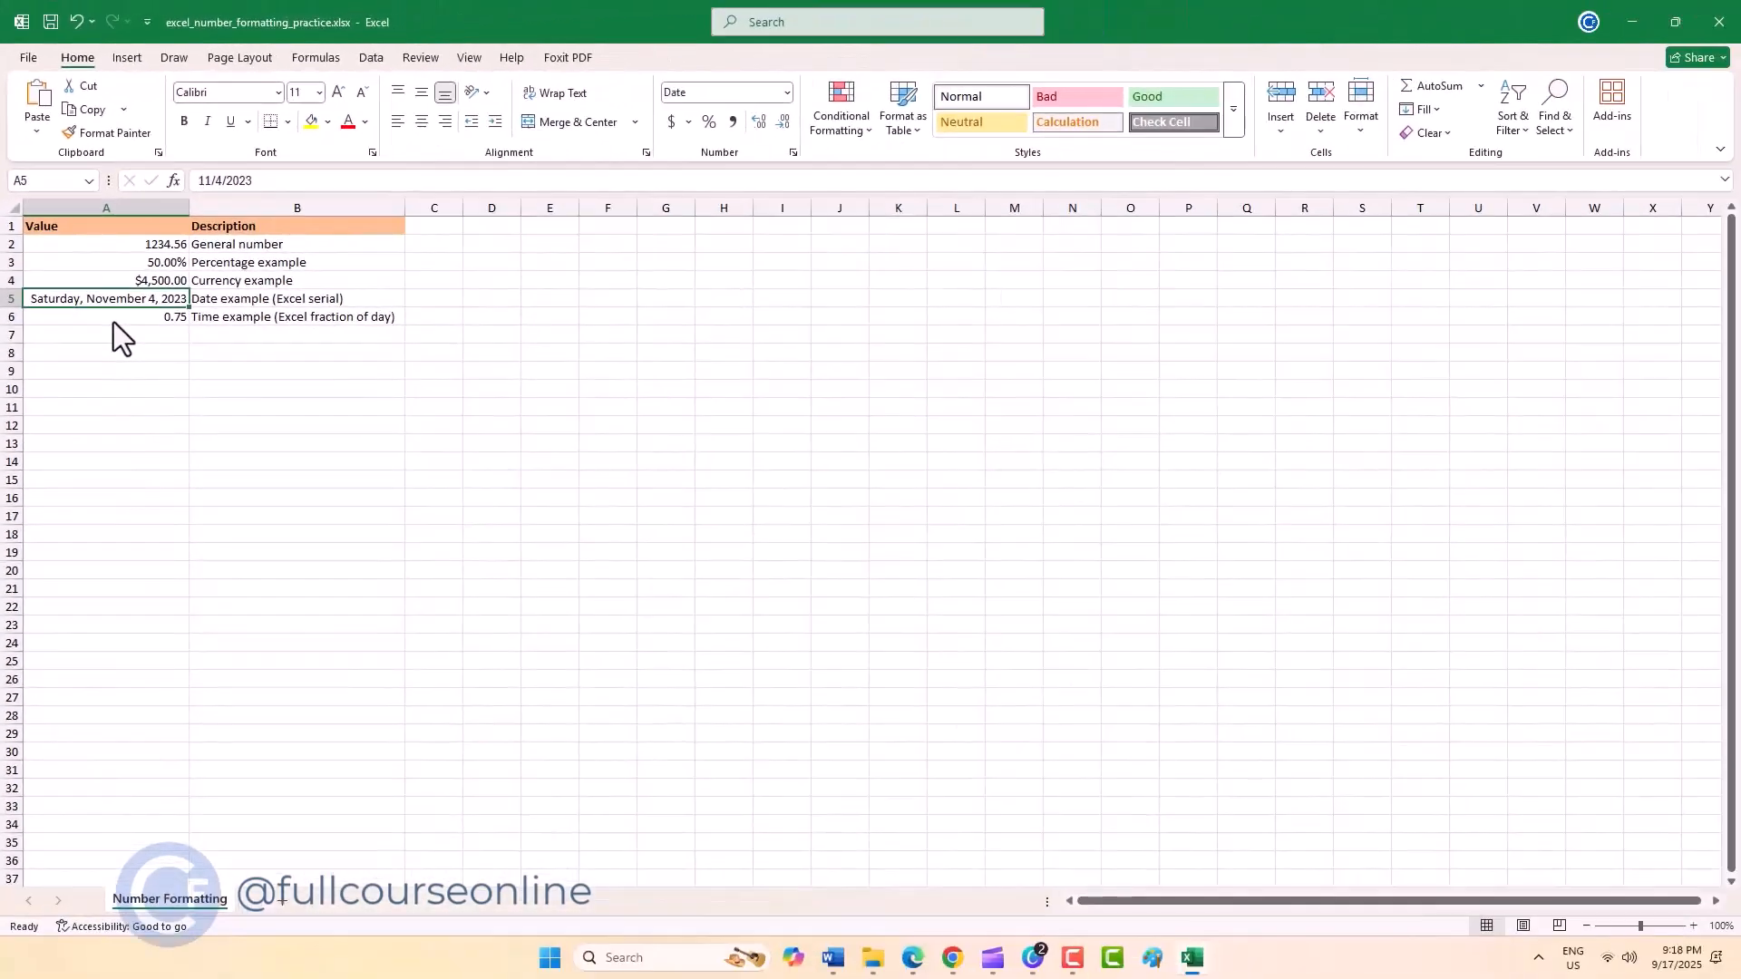
- Format the time example value in A6 as Time using the 13:30 type
{"action": "left_click", "coordinate": [156, 319]}
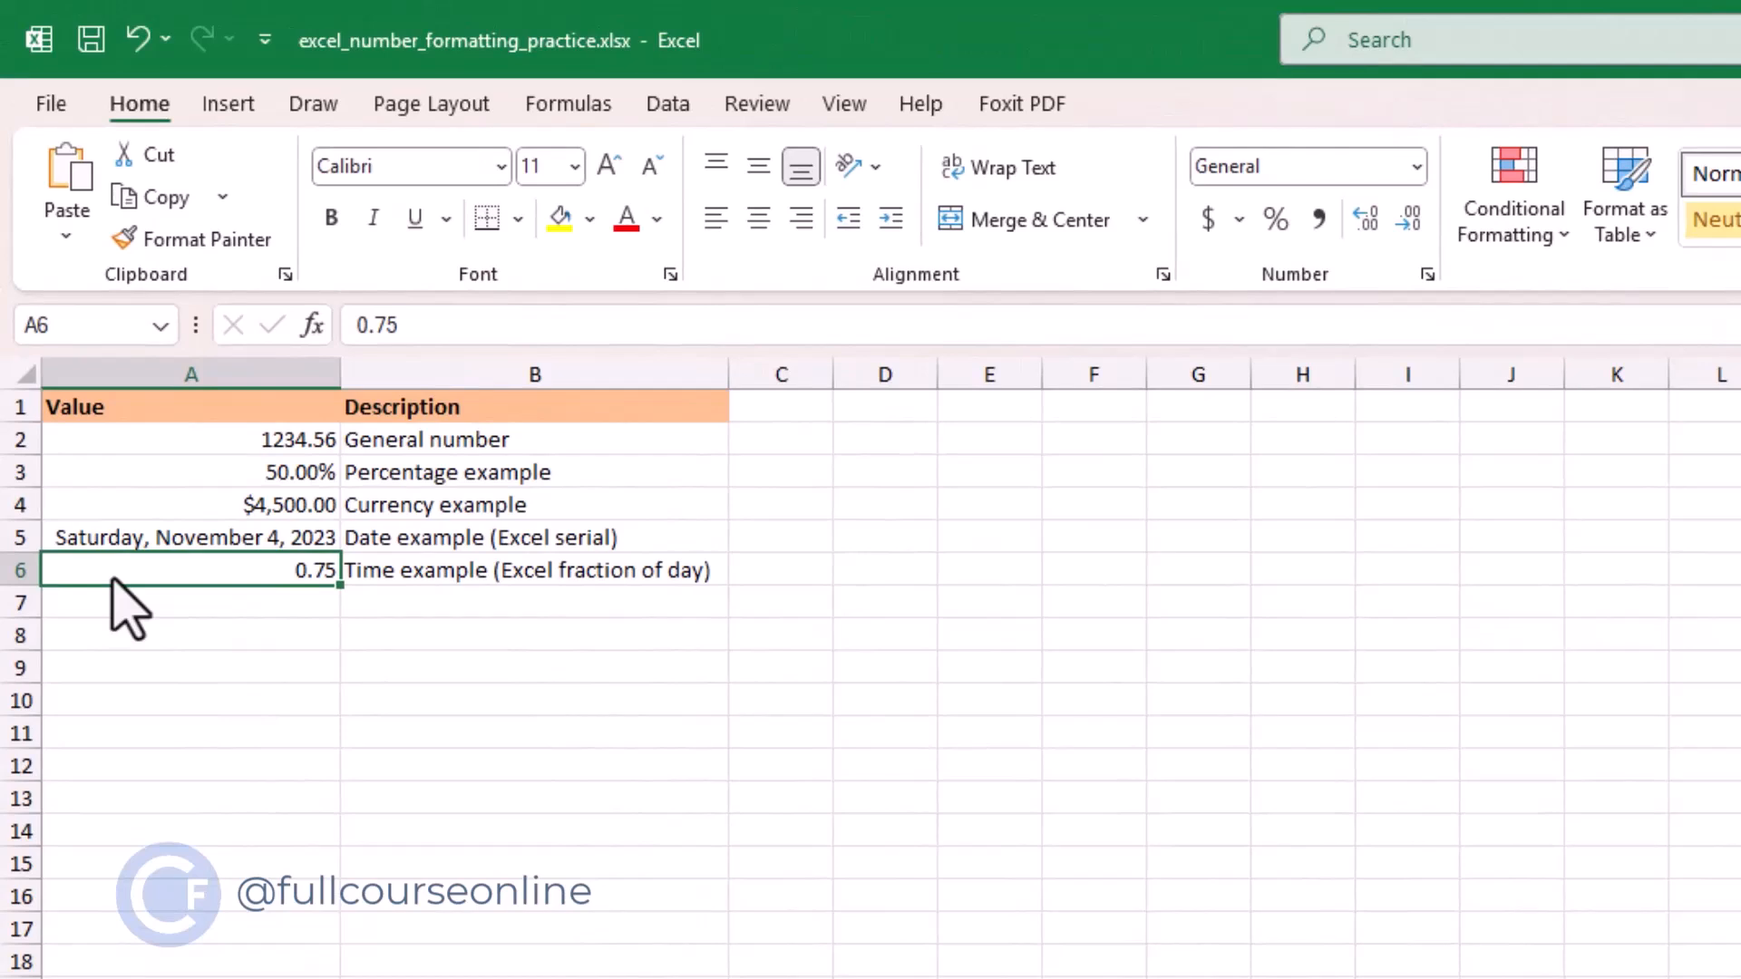
{"action": "key", "text": "ctrl+1"}
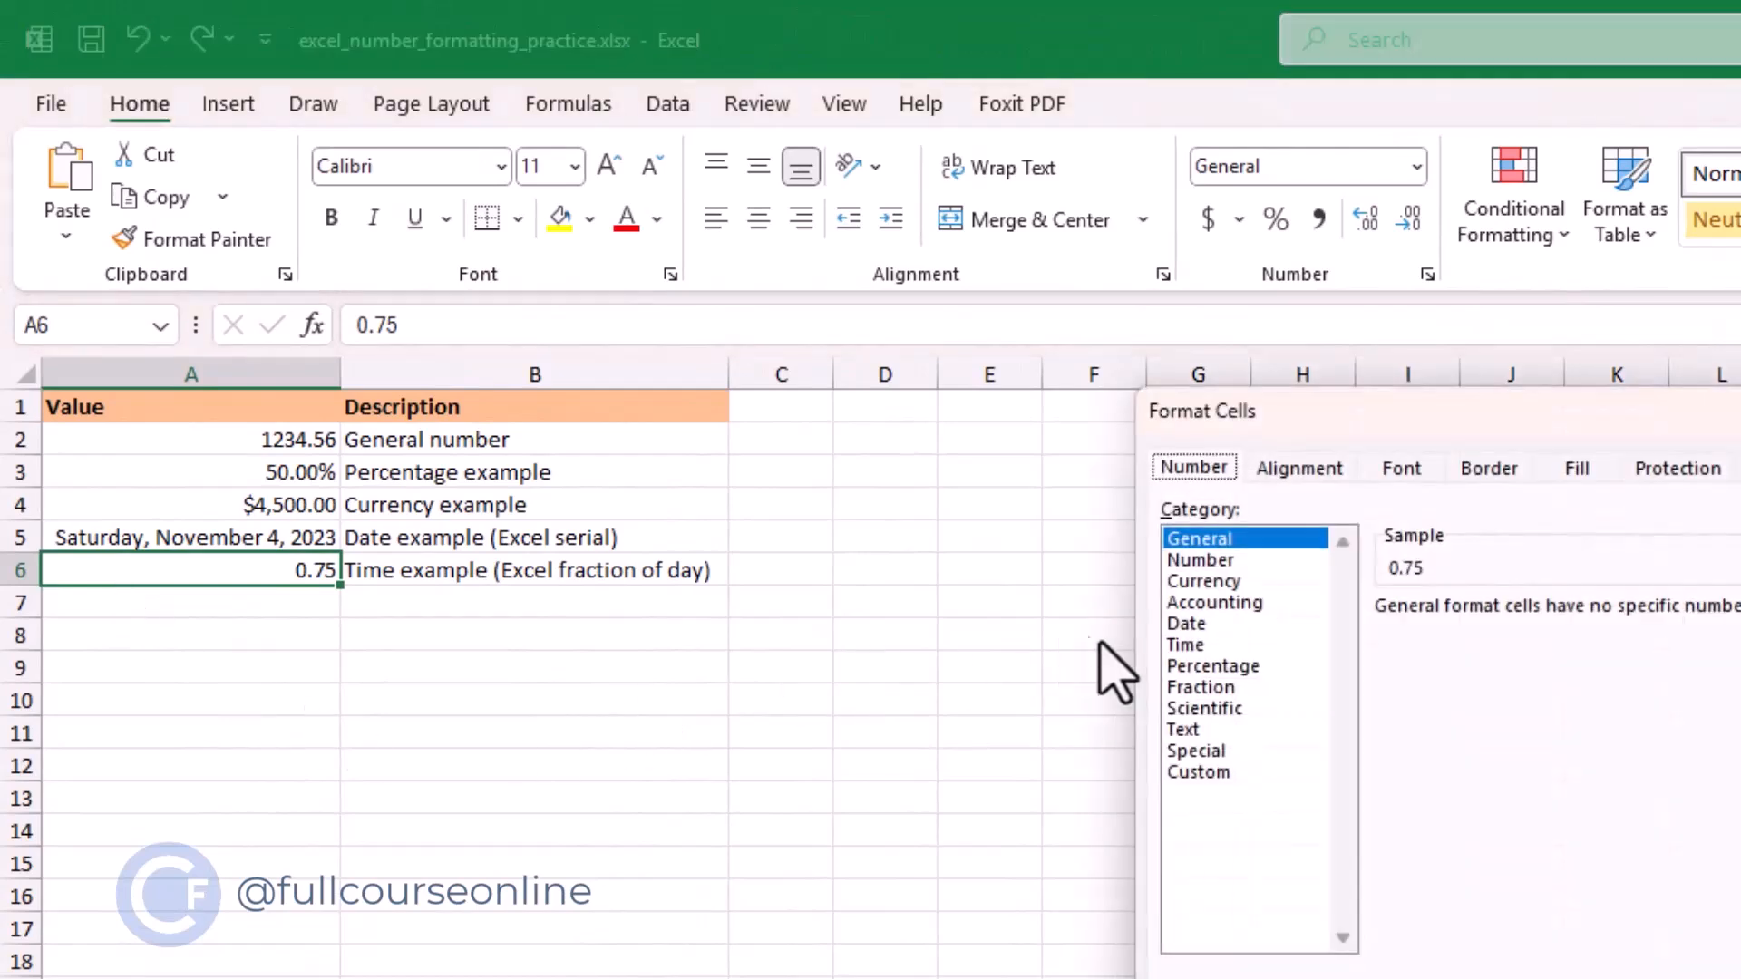
{"action": "left_click", "coordinate": [1175, 649]}
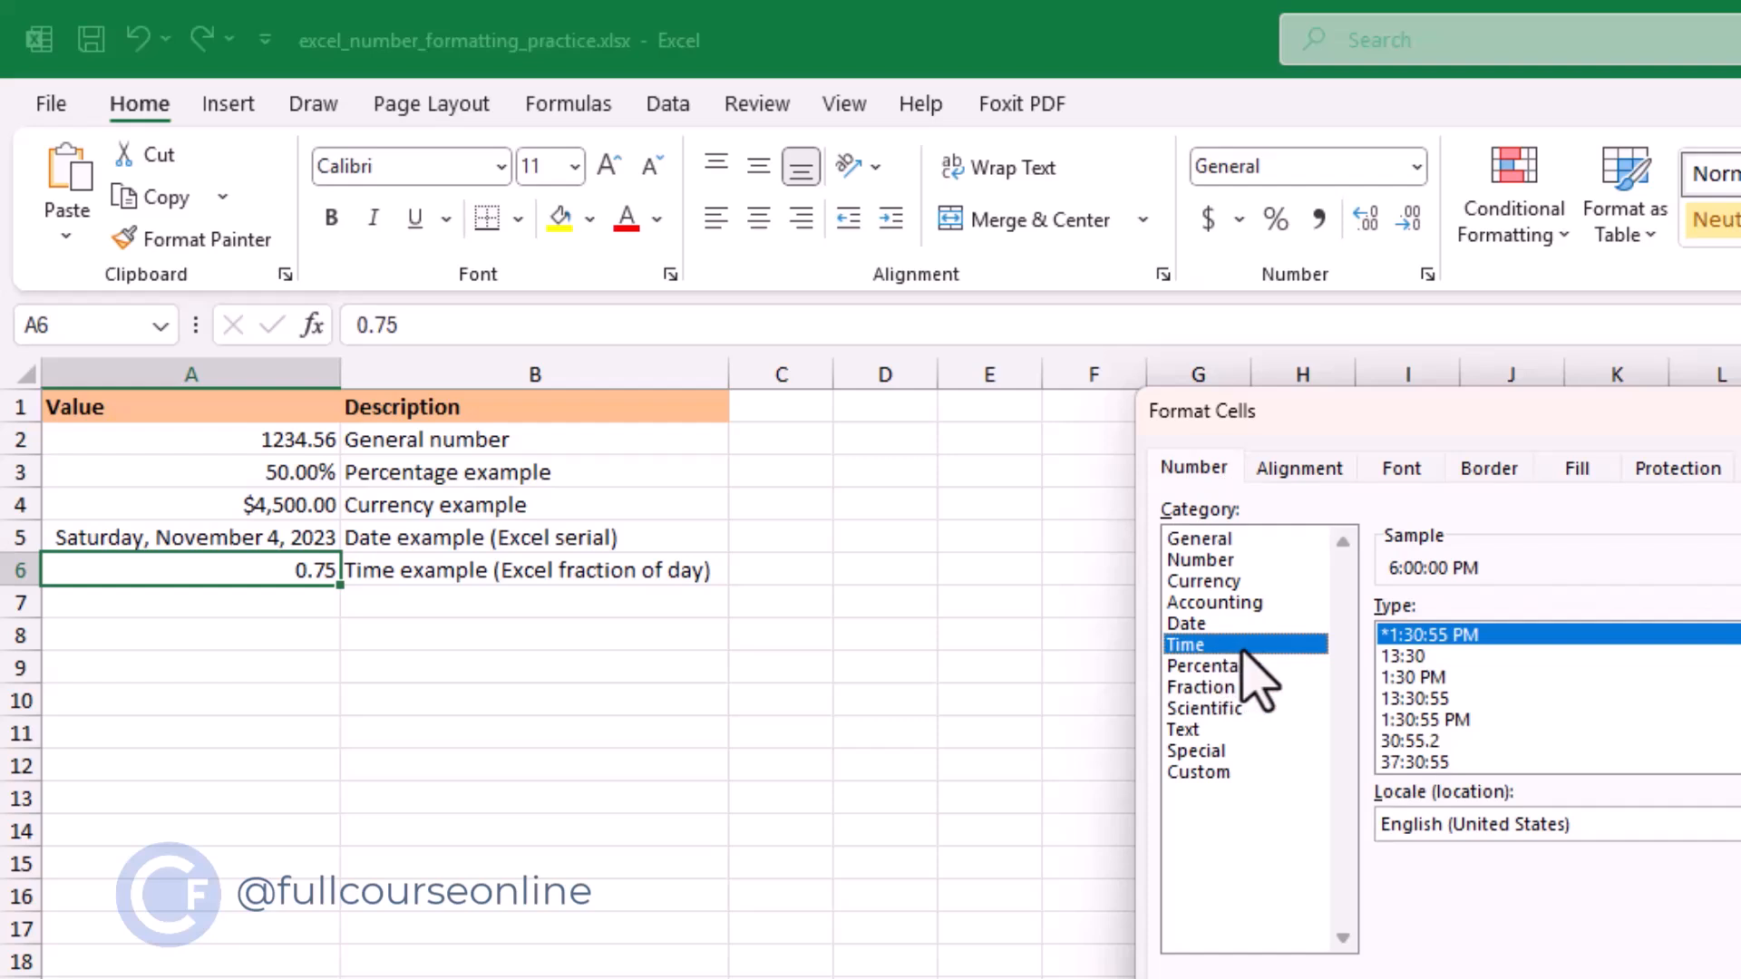
{"action": "left_click", "coordinate": [1411, 662]}
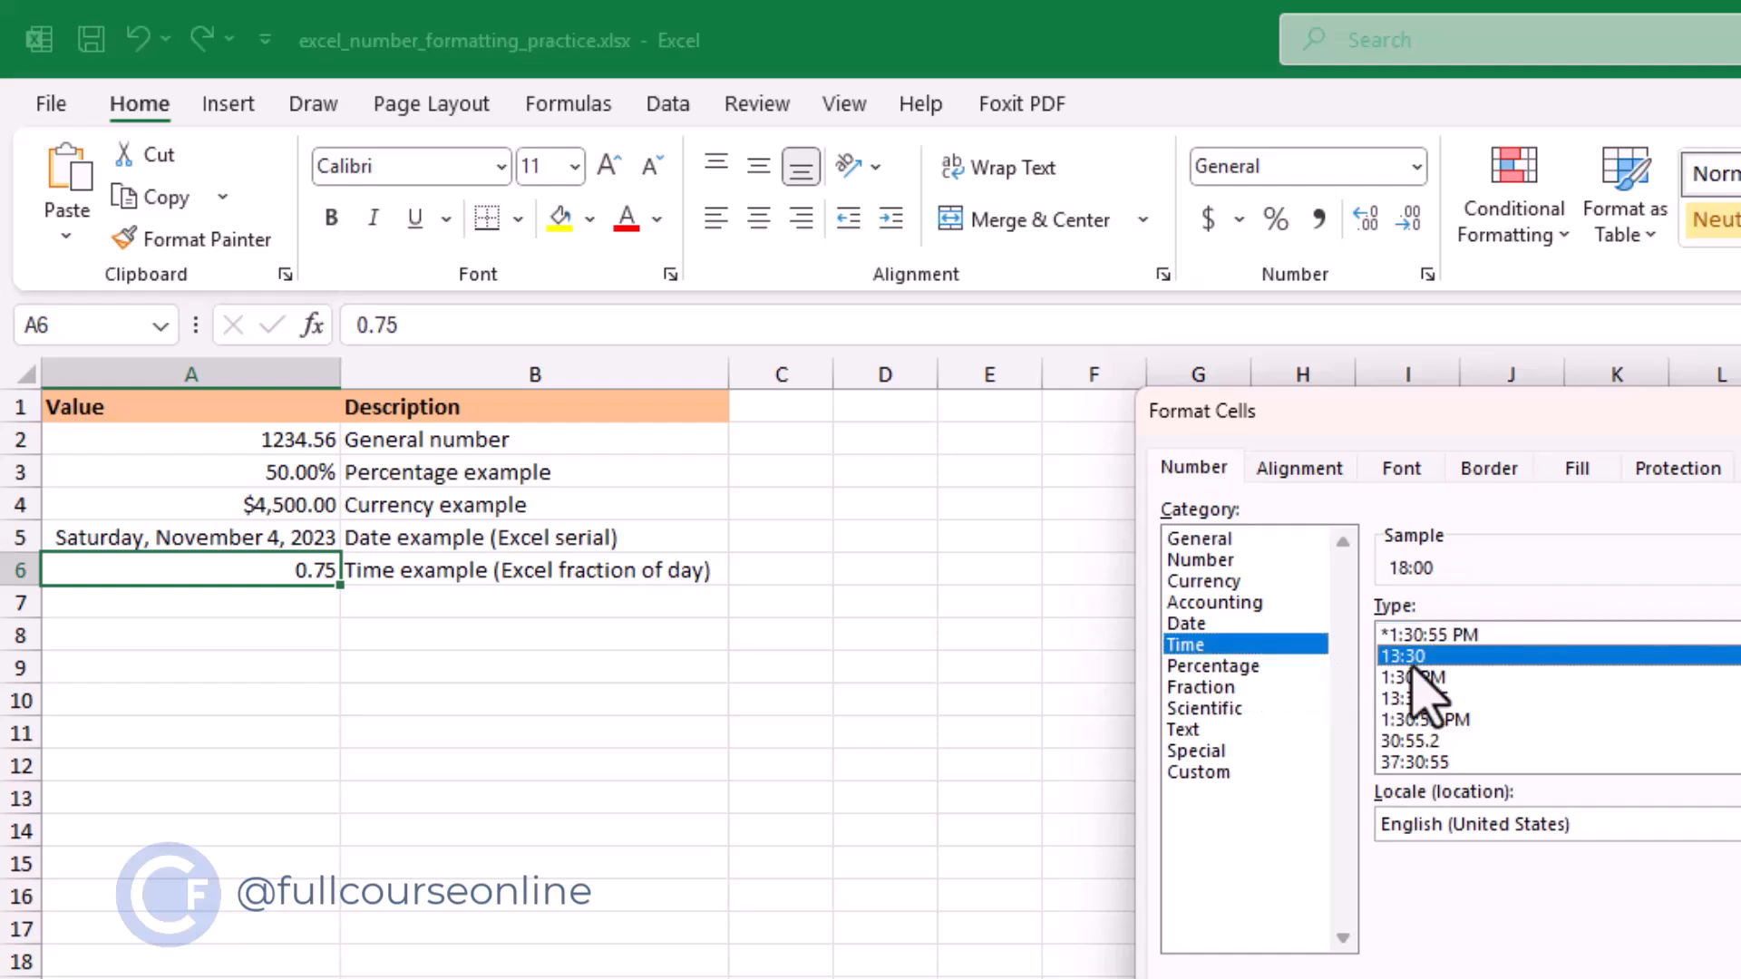
{"action": "left_click", "coordinate": [1740, 978]}
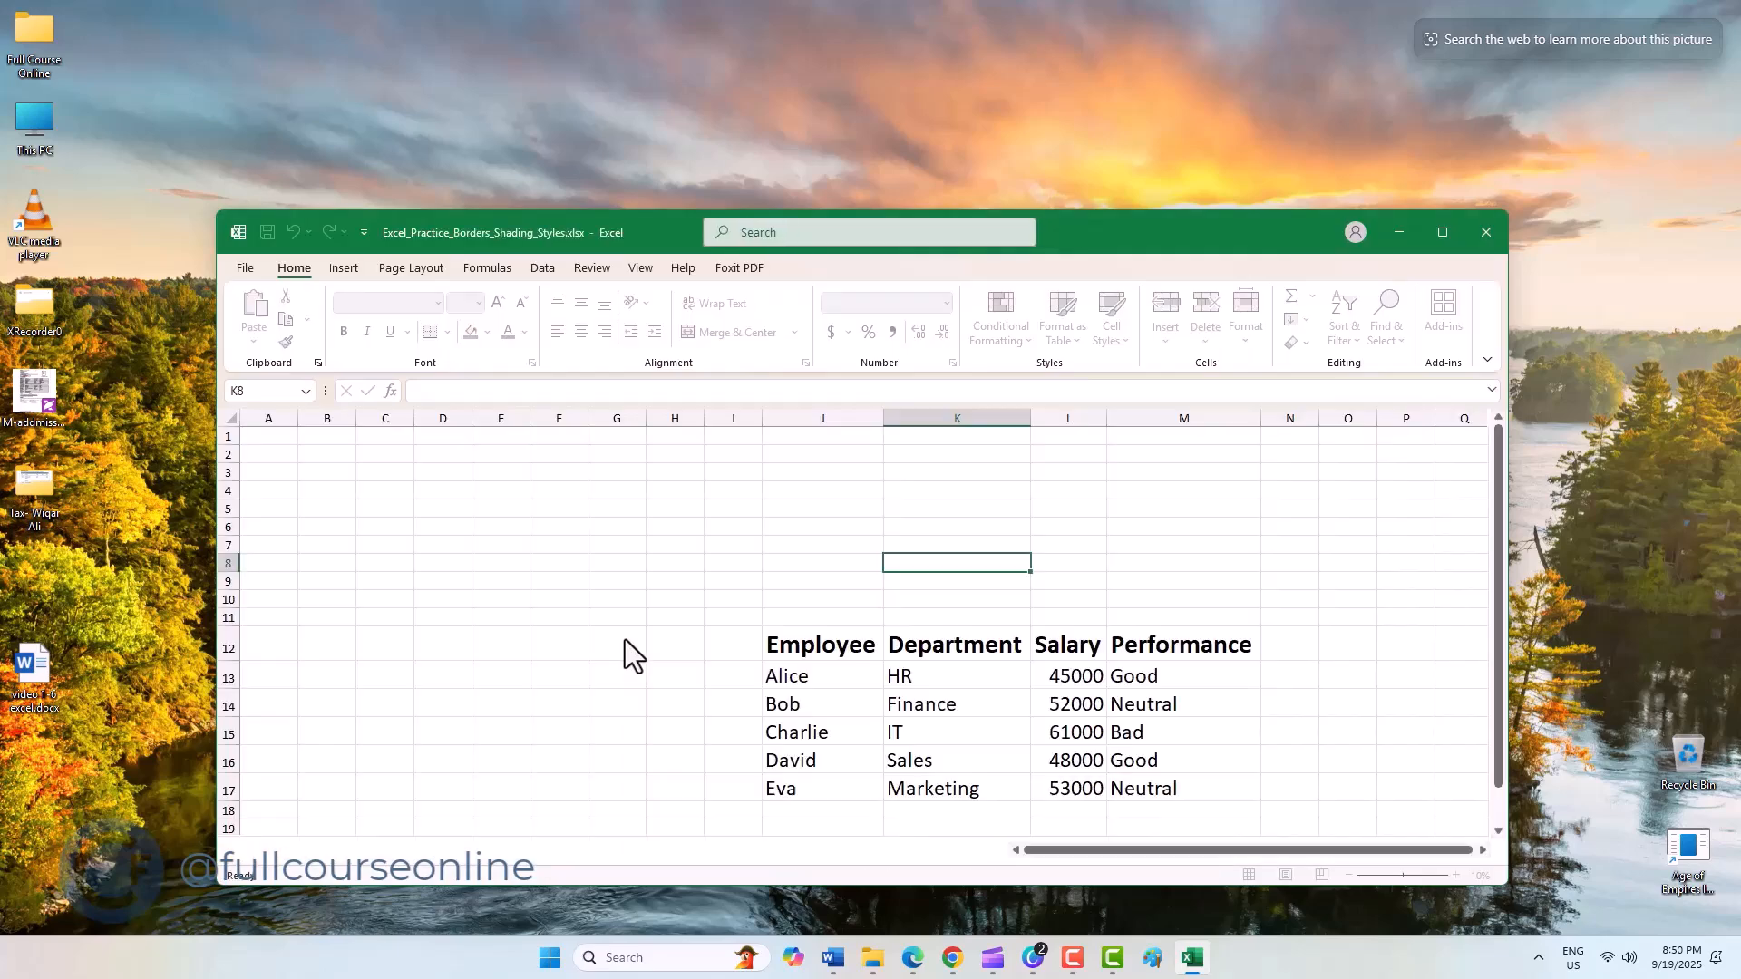
- Enter the title Monthly Report in K9 of Excel_Practice_Borders_Shading_Styles.xlsx, then merge and center it across J9:M9
{"action": "left_click", "coordinate": [1428, 226]}
{"action": "key", "text": "Down"}
{"action": "type", "text": "Monthly "}
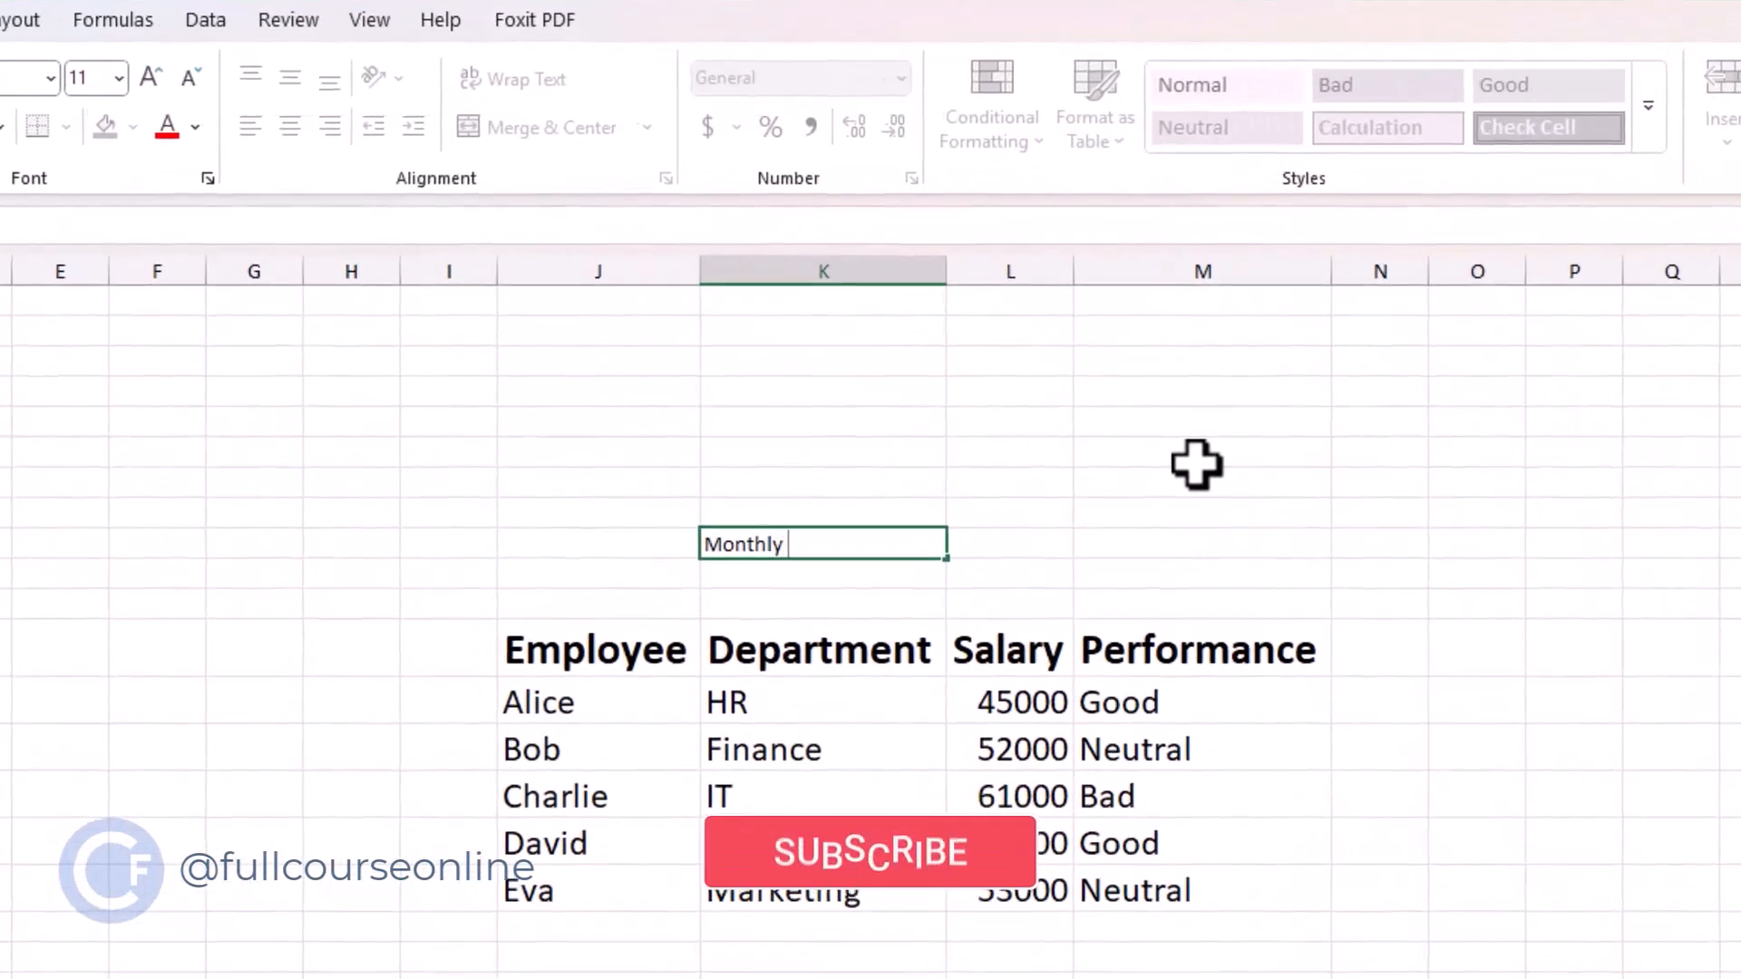
{"action": "type", "text": "Report"}
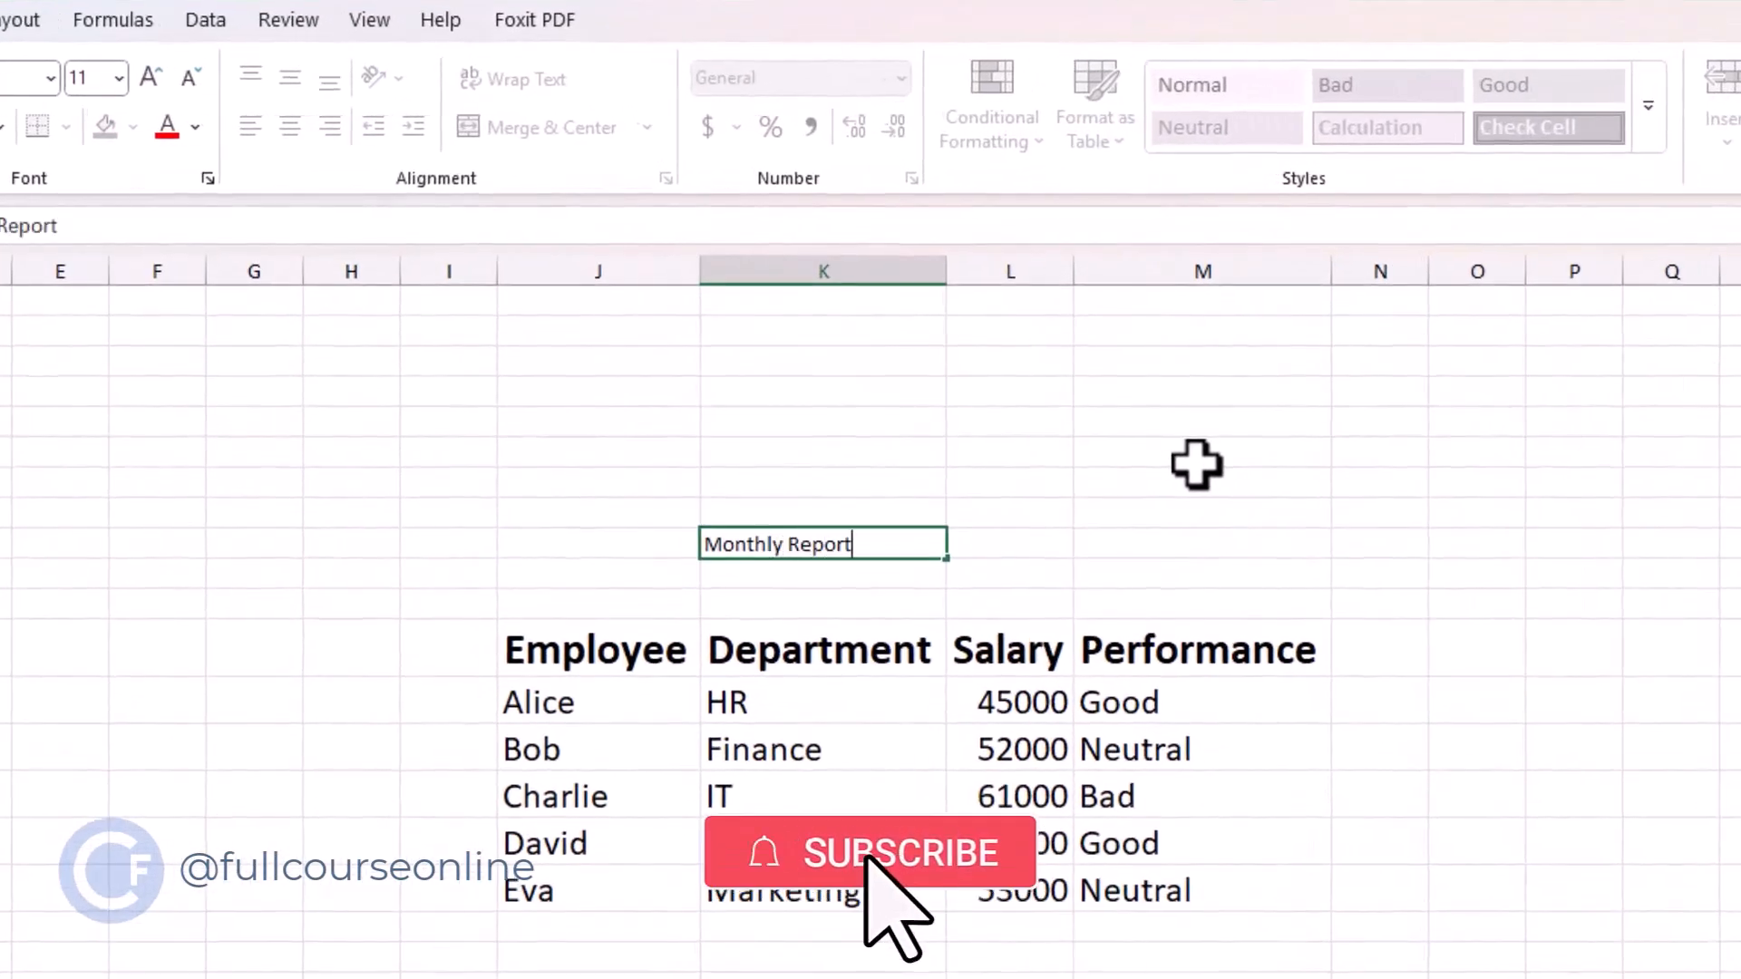
{"action": "key", "text": "ctrl+Return"}
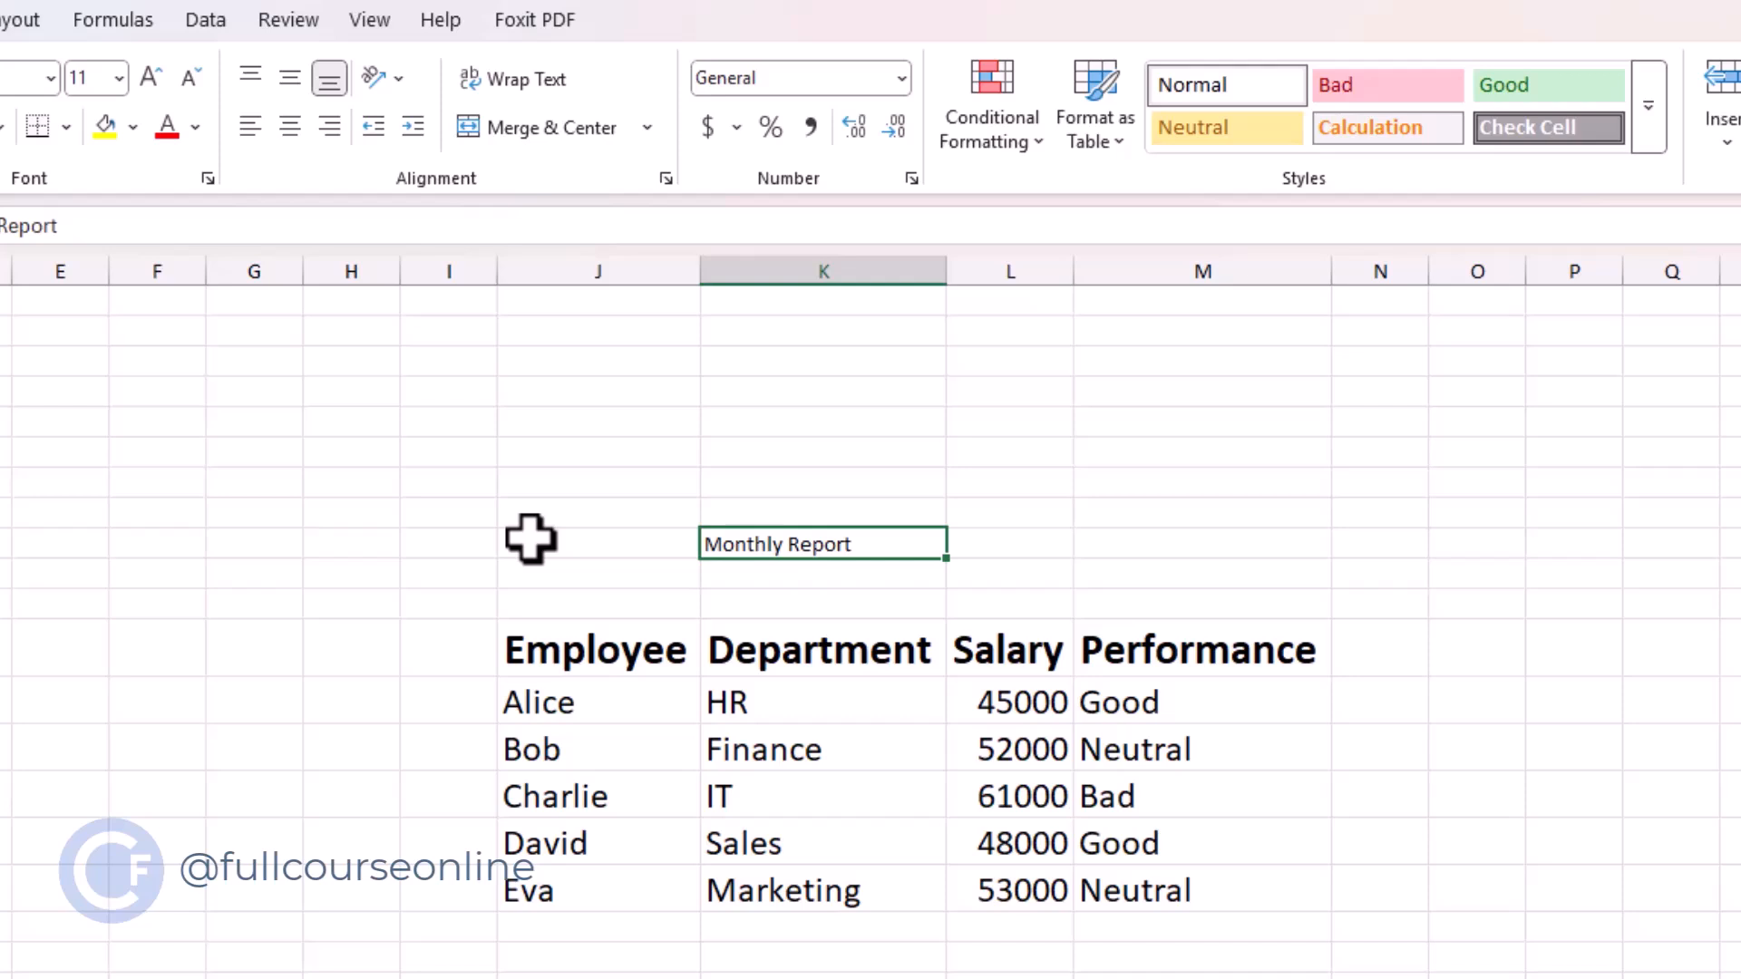
{"action": "left_click_drag", "start_coordinate": [530, 540], "coordinate": [1099, 540]}
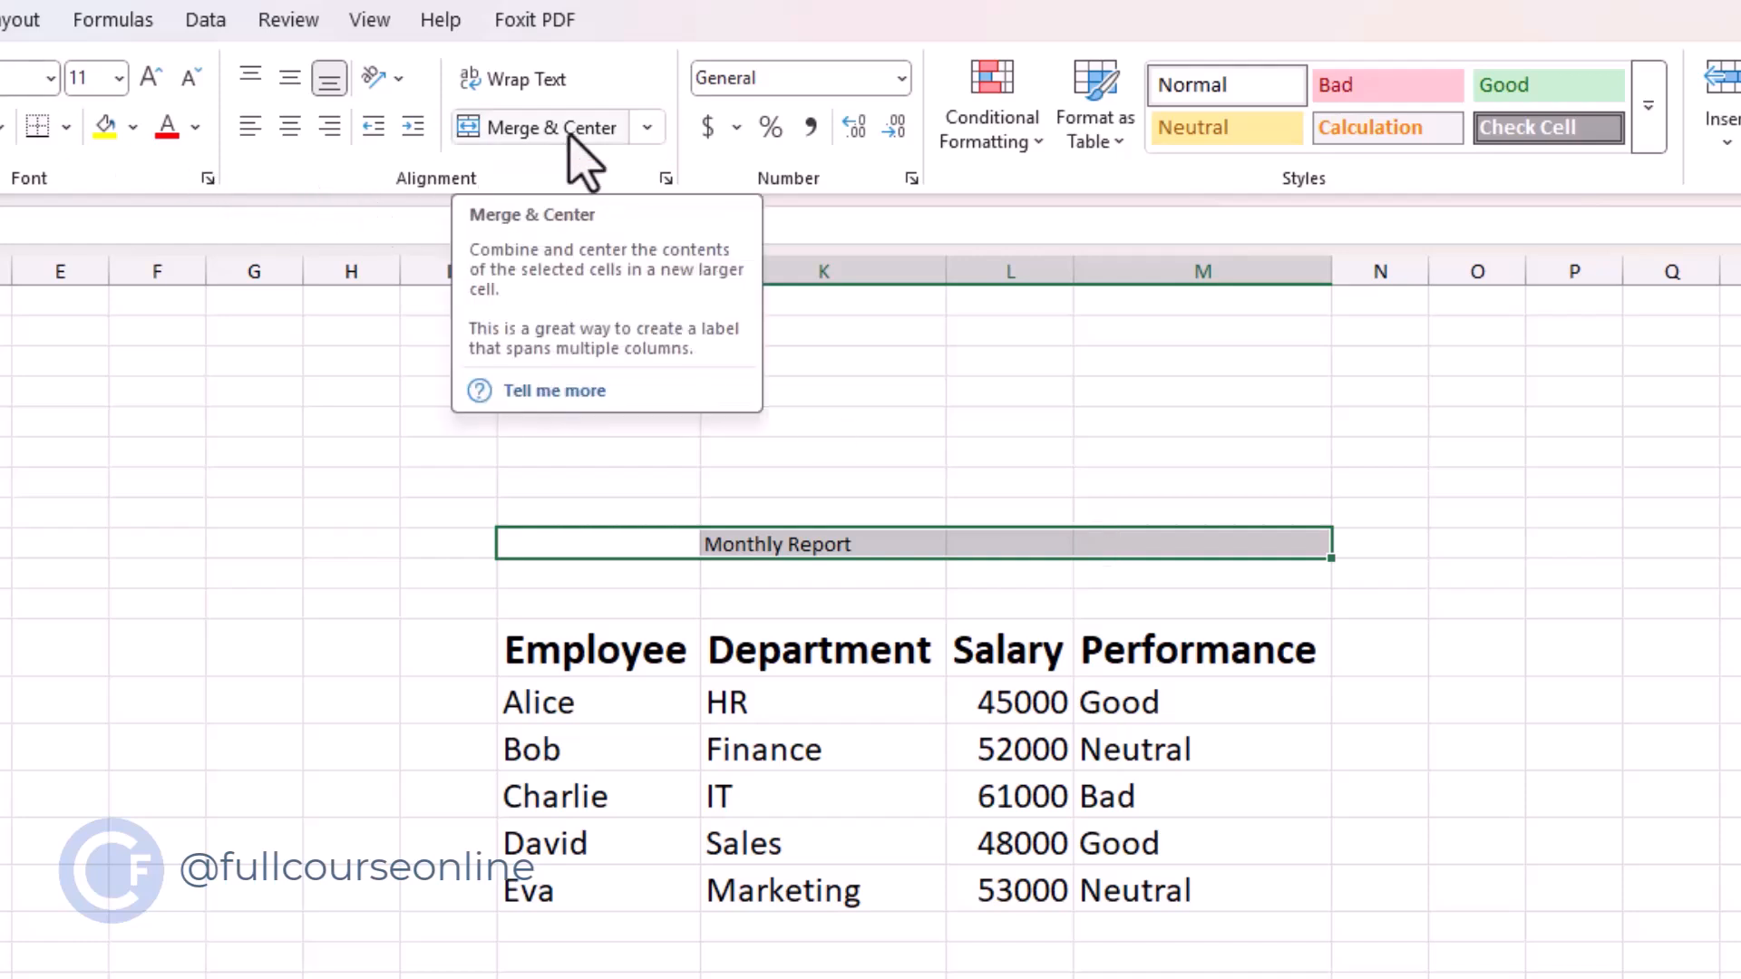
{"action": "left_click", "coordinate": [580, 154]}
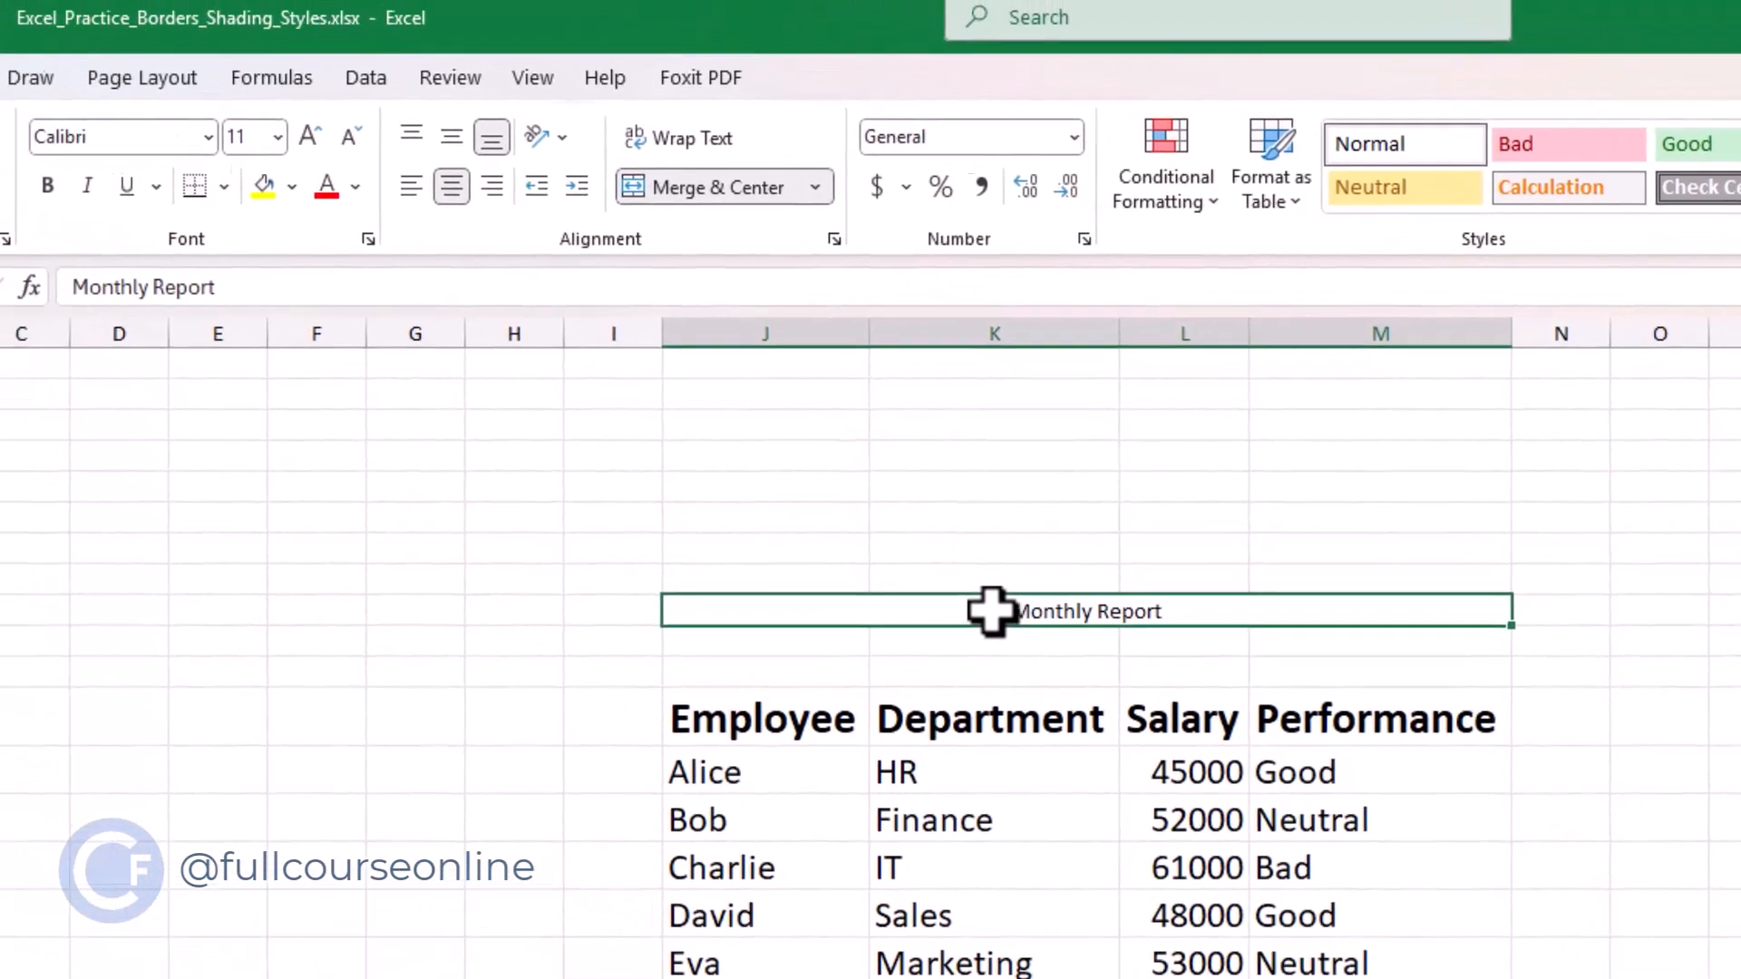
- Make the merged Monthly Report title bold and set its font size to 22
{"action": "double_click", "coordinate": [817, 544]}
{"action": "left_click_drag", "start_coordinate": [816, 544], "coordinate": [986, 544]}
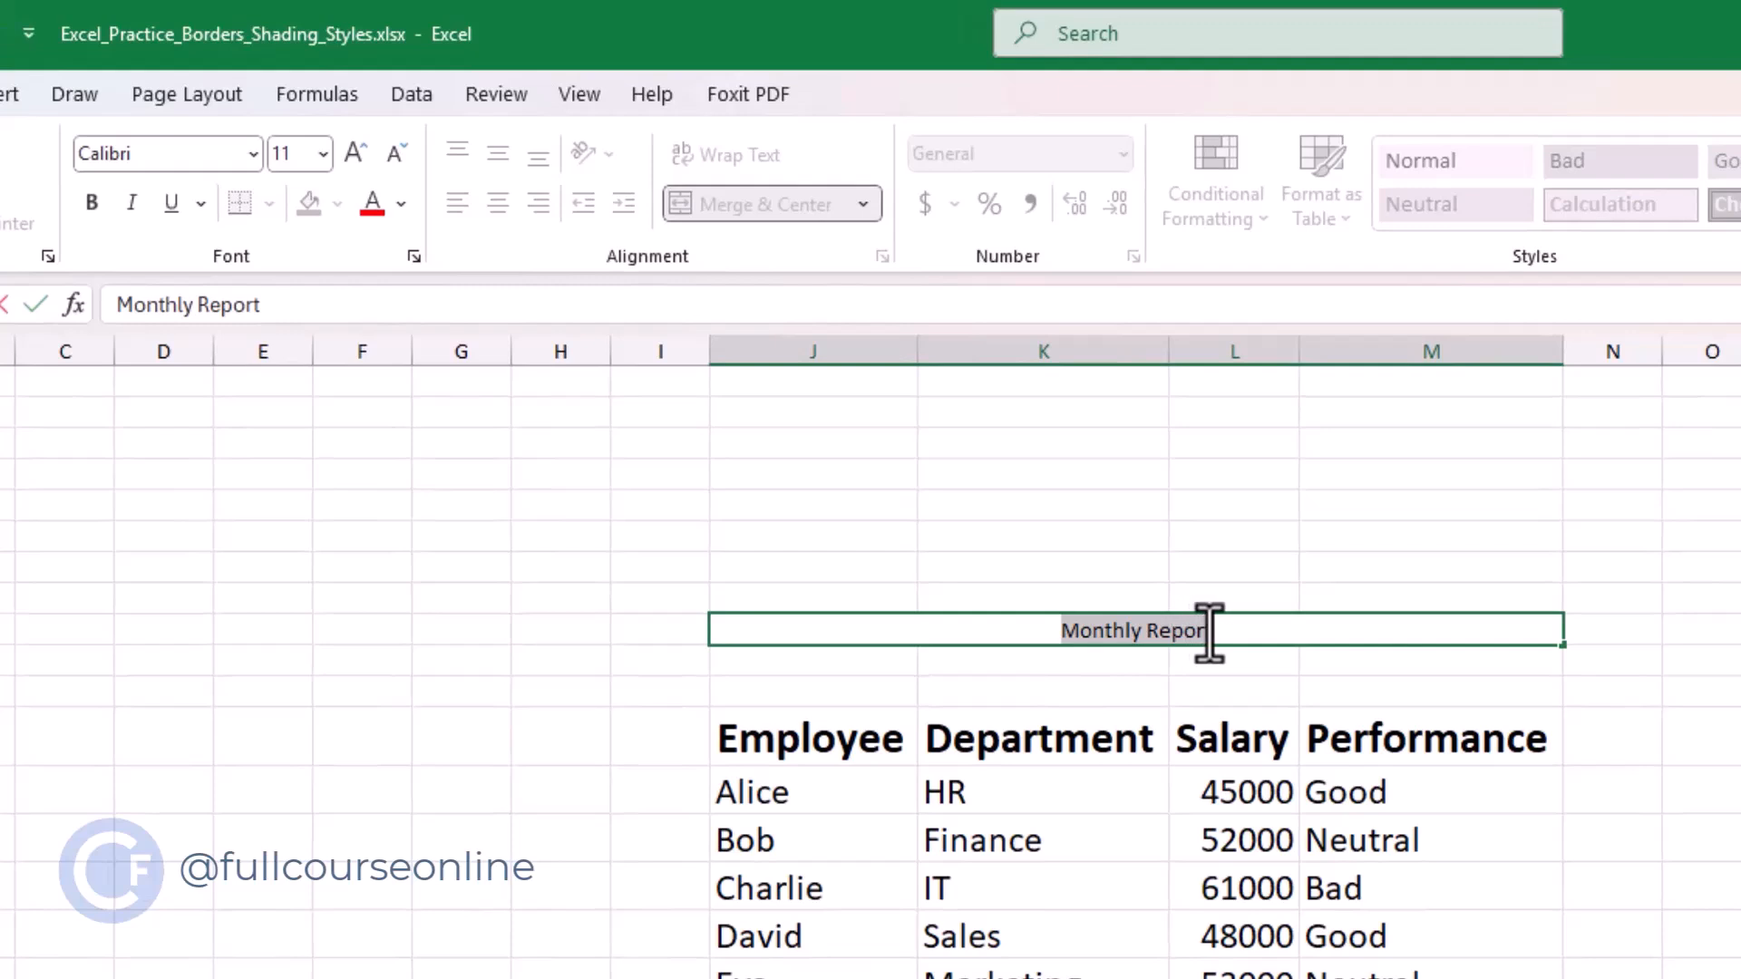
{"action": "left_click_drag", "start_coordinate": [1209, 632], "coordinate": [1215, 632]}
{"action": "left_click", "coordinate": [92, 204]}
{"action": "left_click", "coordinate": [324, 156]}
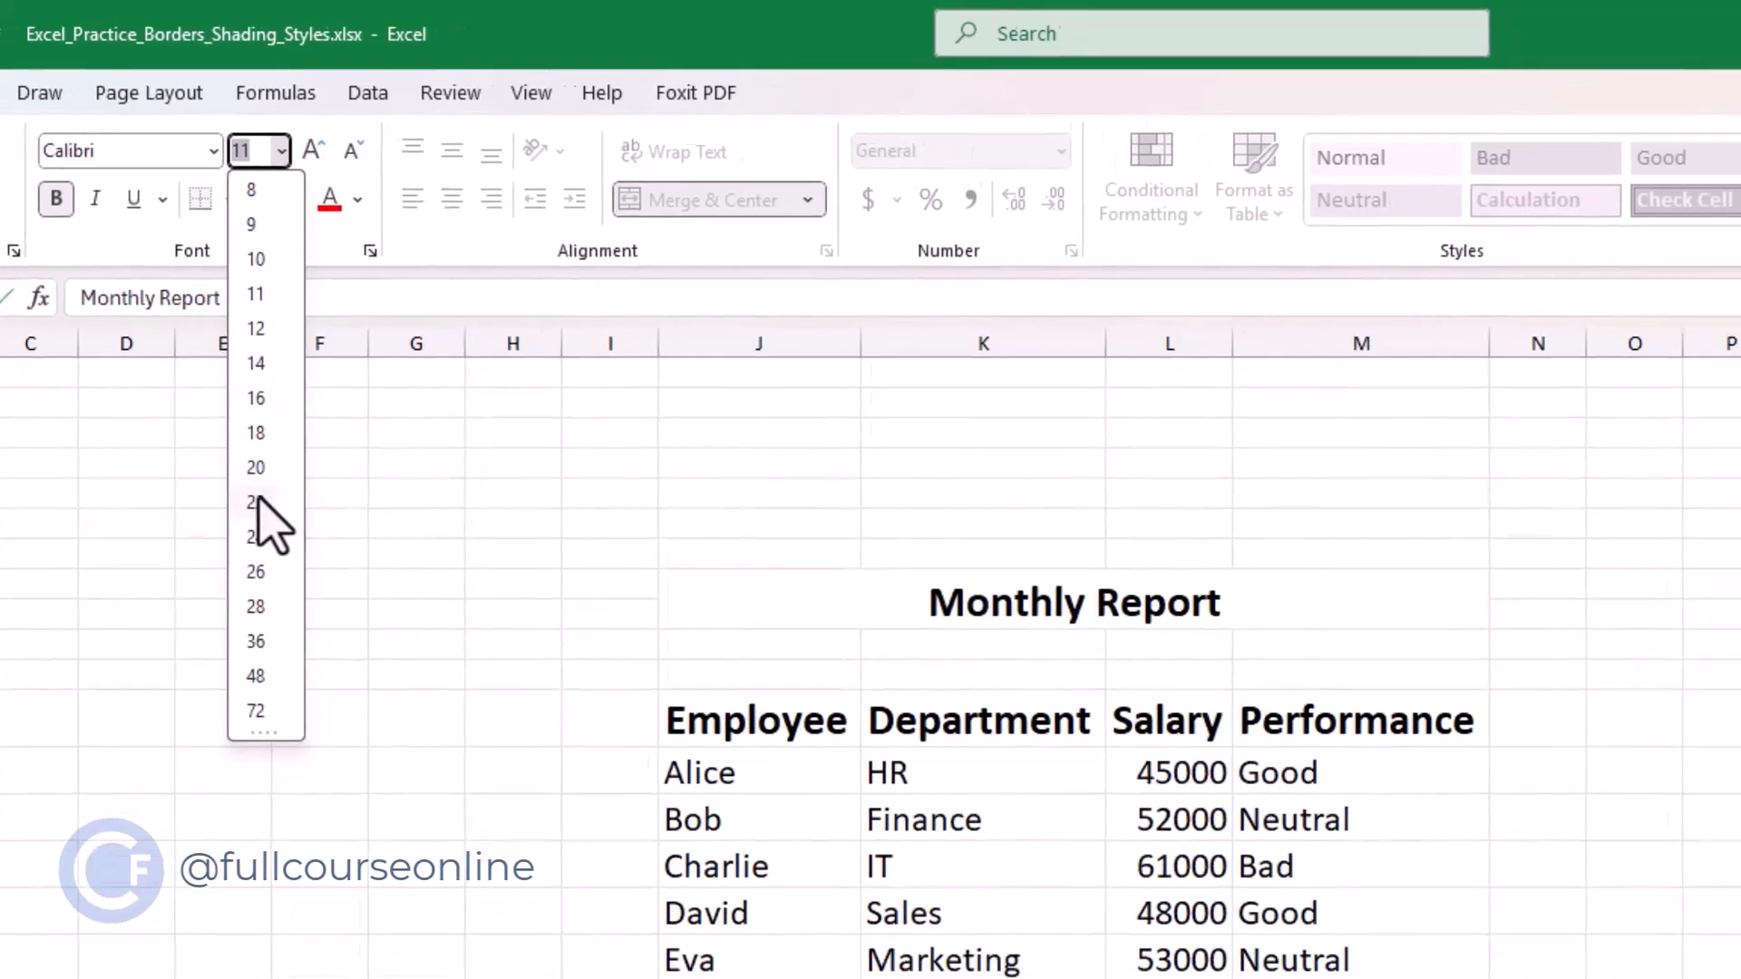
{"action": "left_click", "coordinate": [259, 503]}
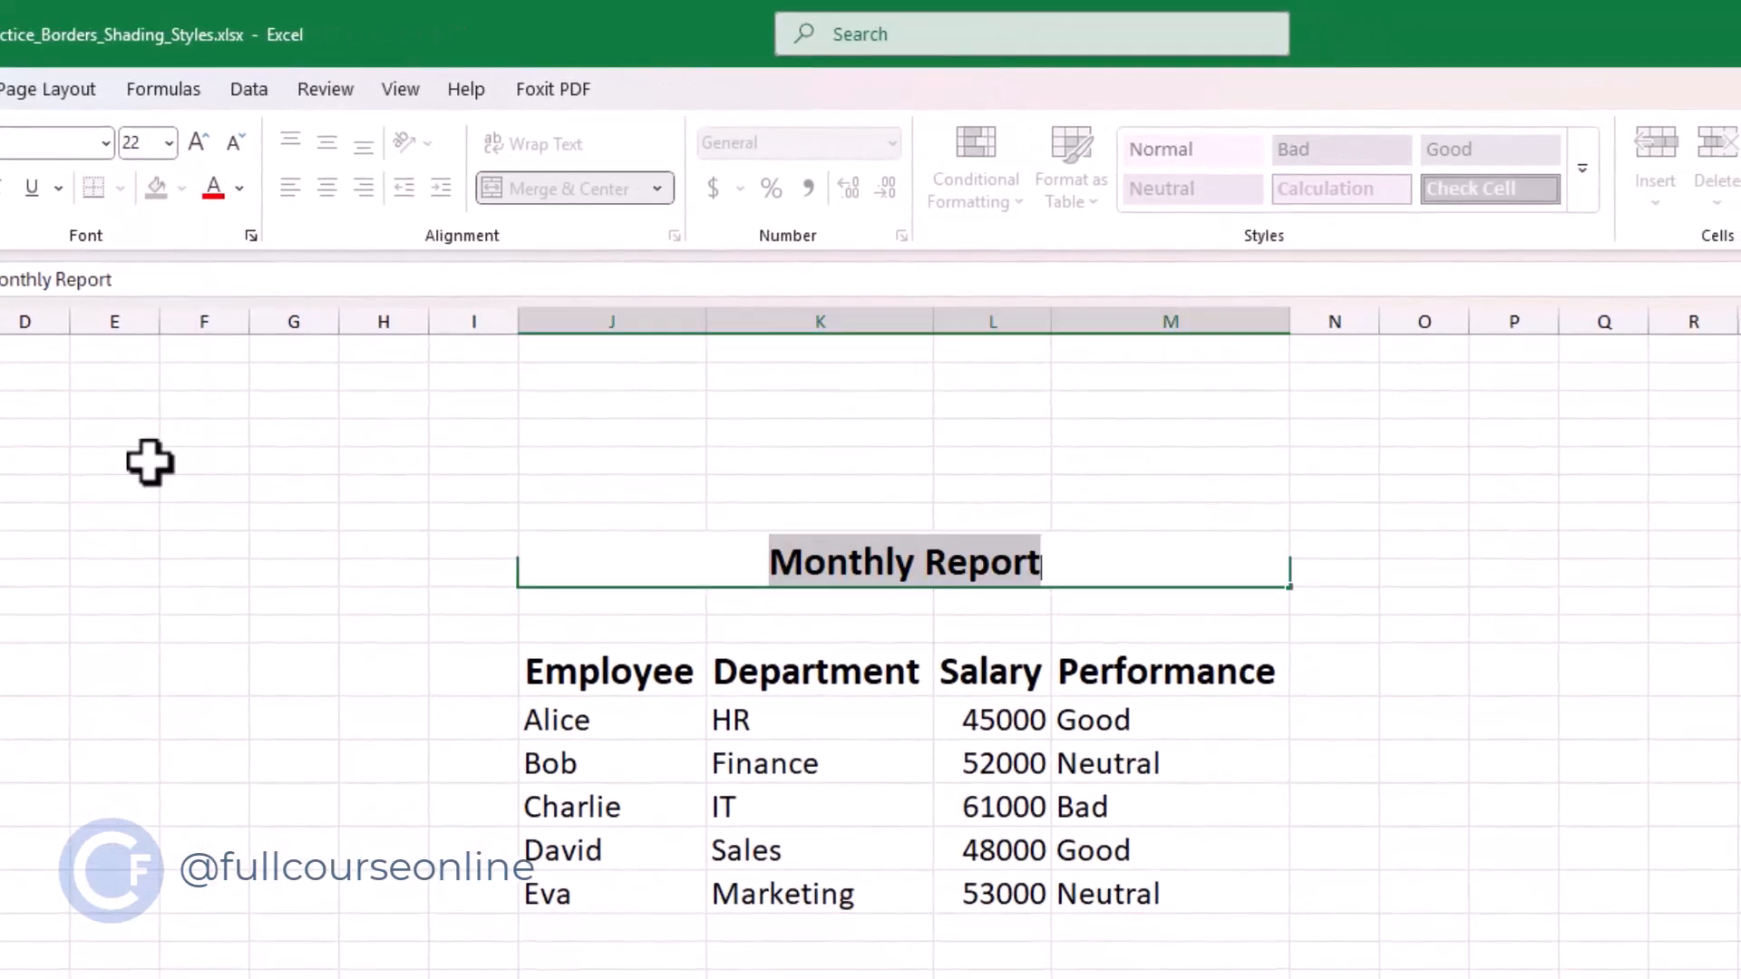
{"action": "left_click", "coordinate": [649, 583]}
{"action": "left_click", "coordinate": [1527, 644]}
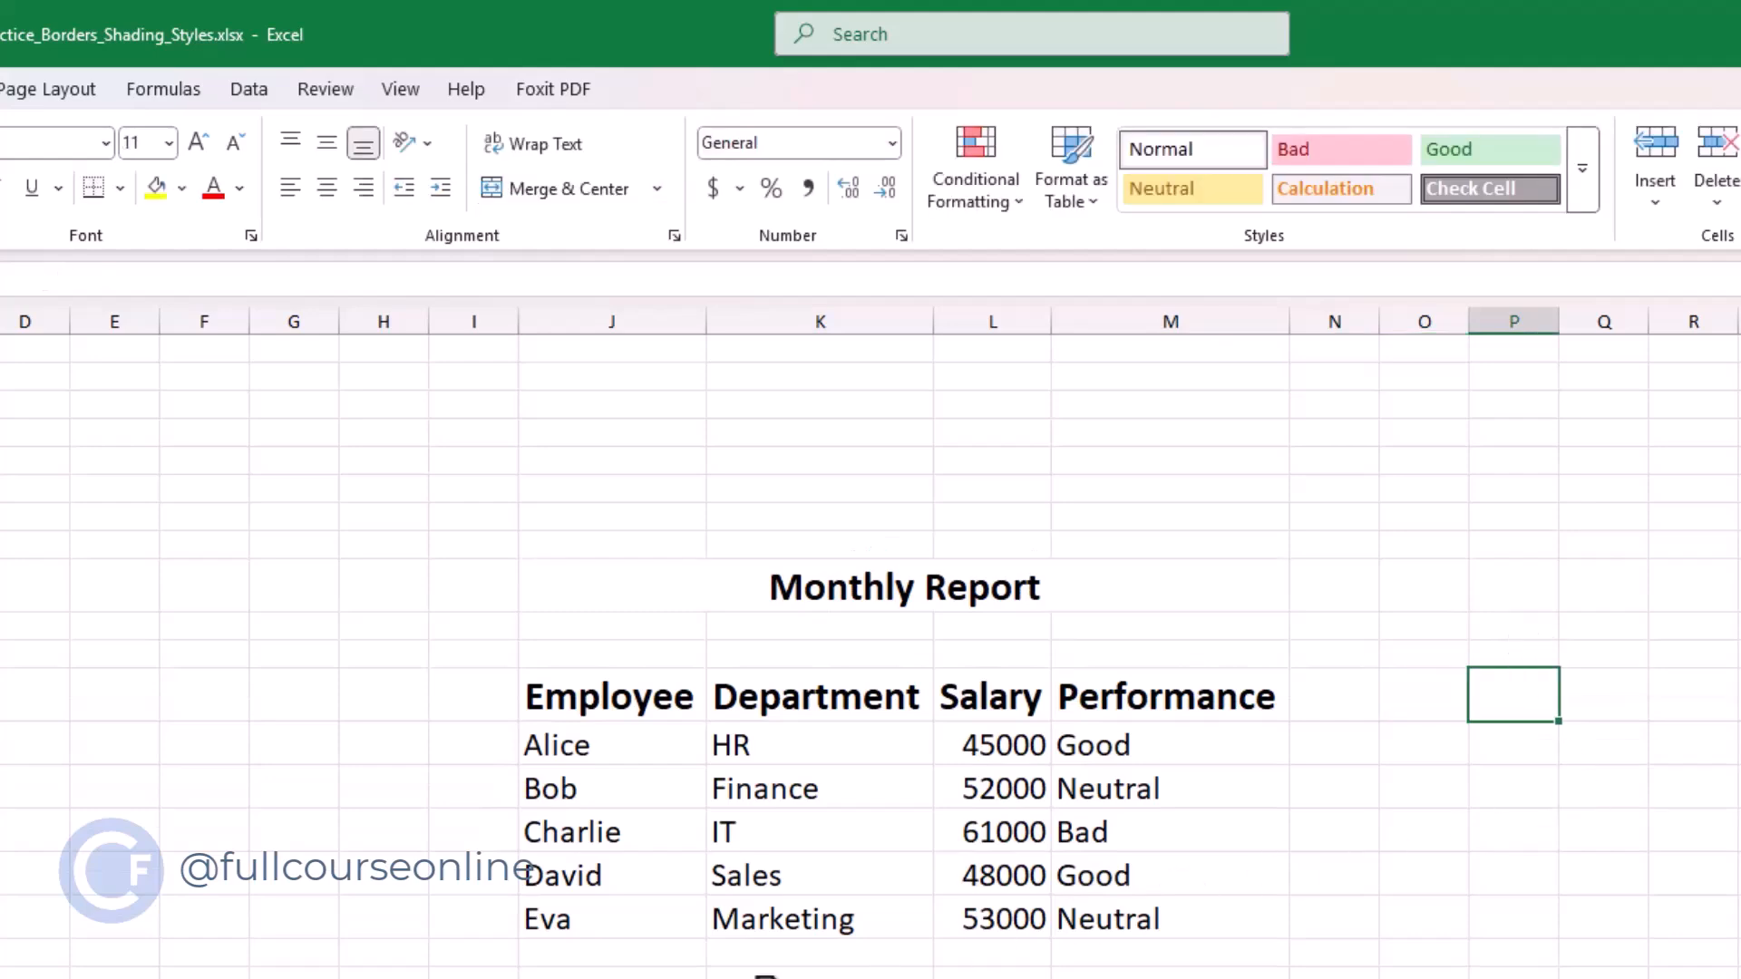
- Enter "Note: The report if for official use only, not for personal." in column J below the table and wrap the text within its cell
{"action": "left_click", "coordinate": [559, 884]}
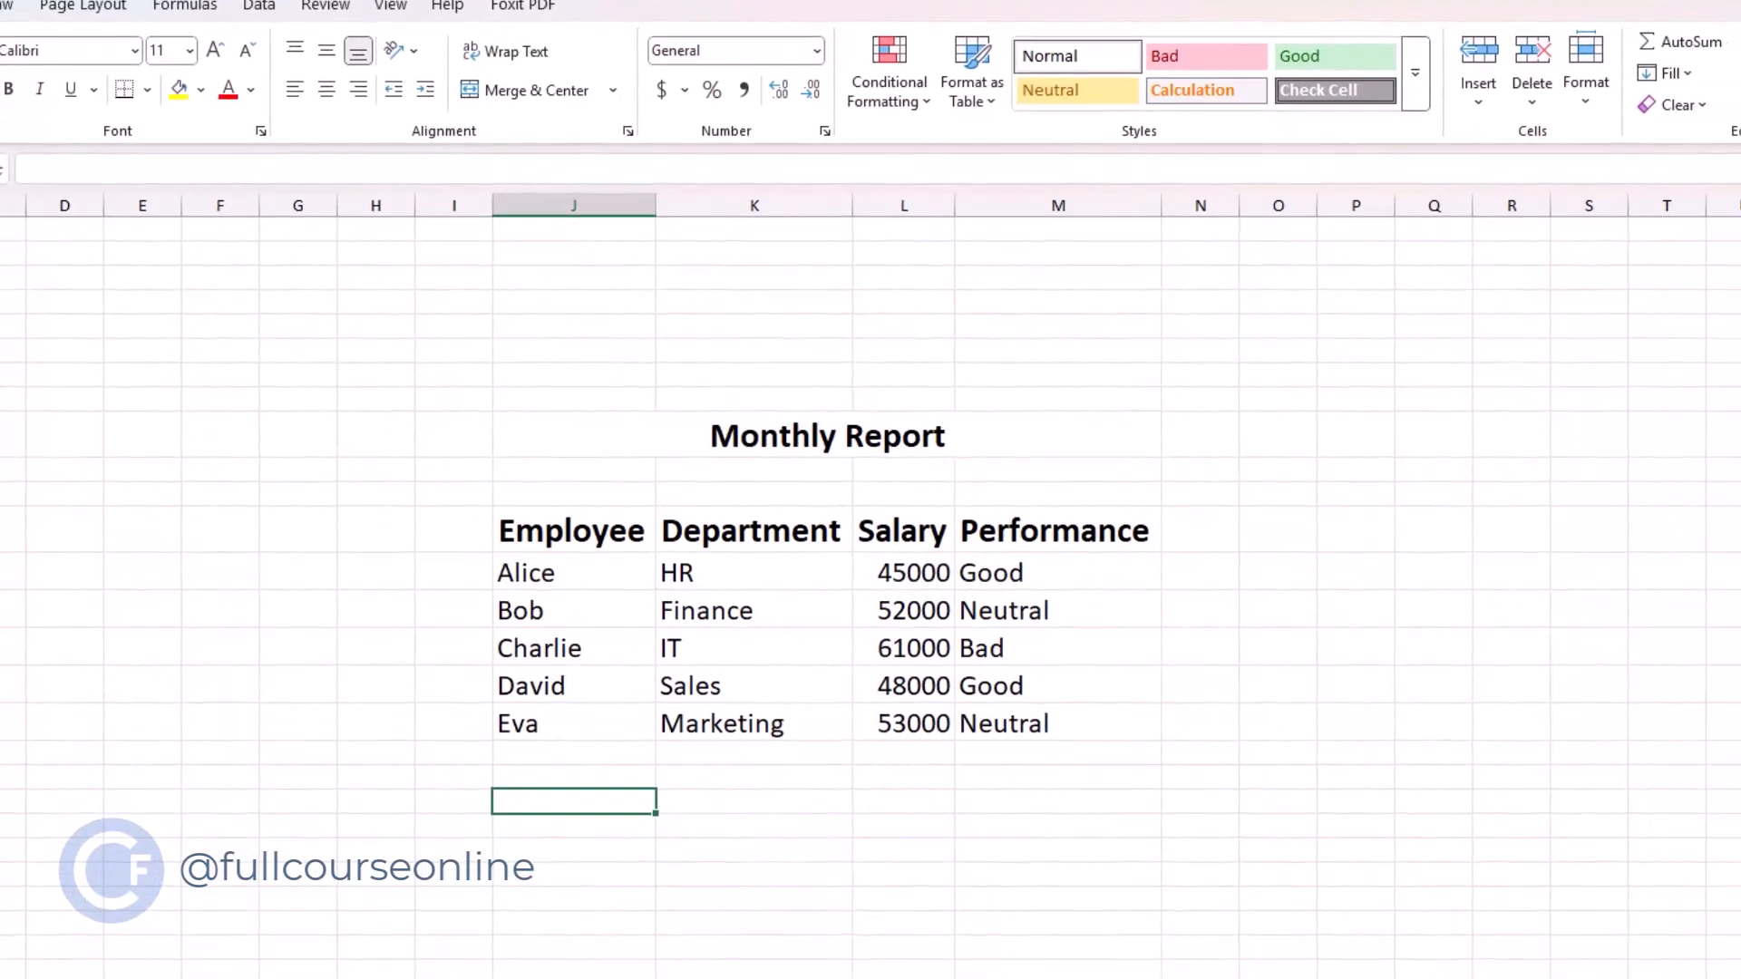
{"action": "type", "text": "Note"}
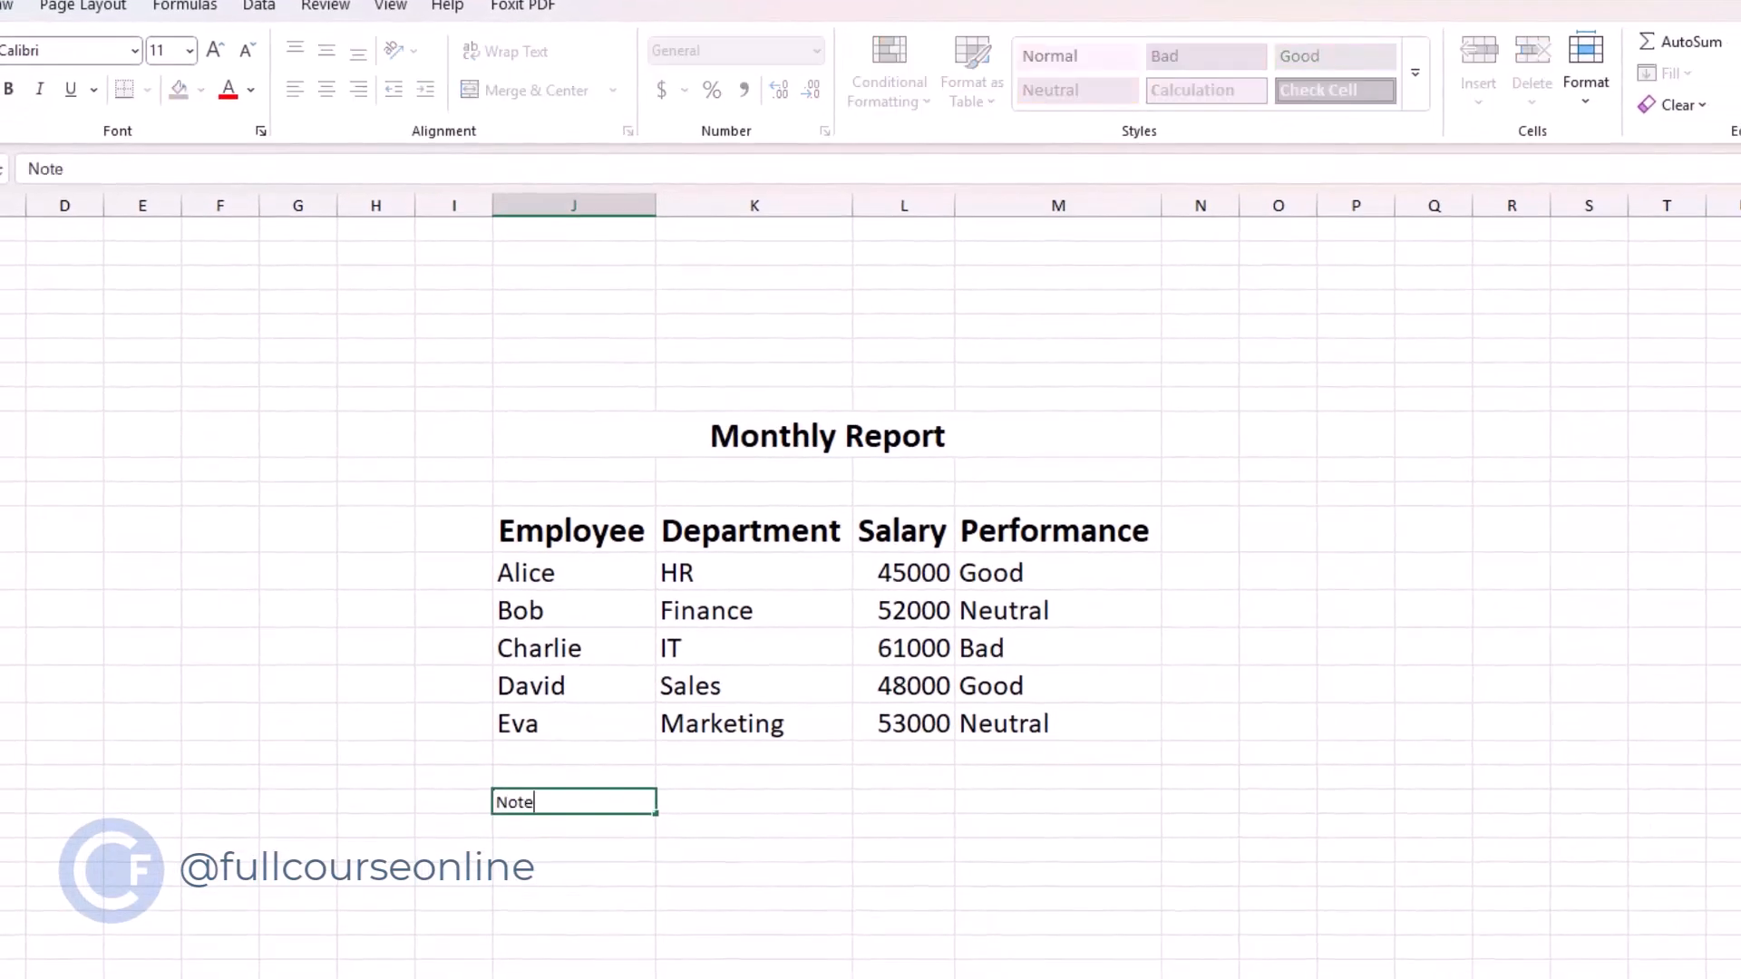
{"action": "type", "text": ": The report if for official use only, not for personal."}
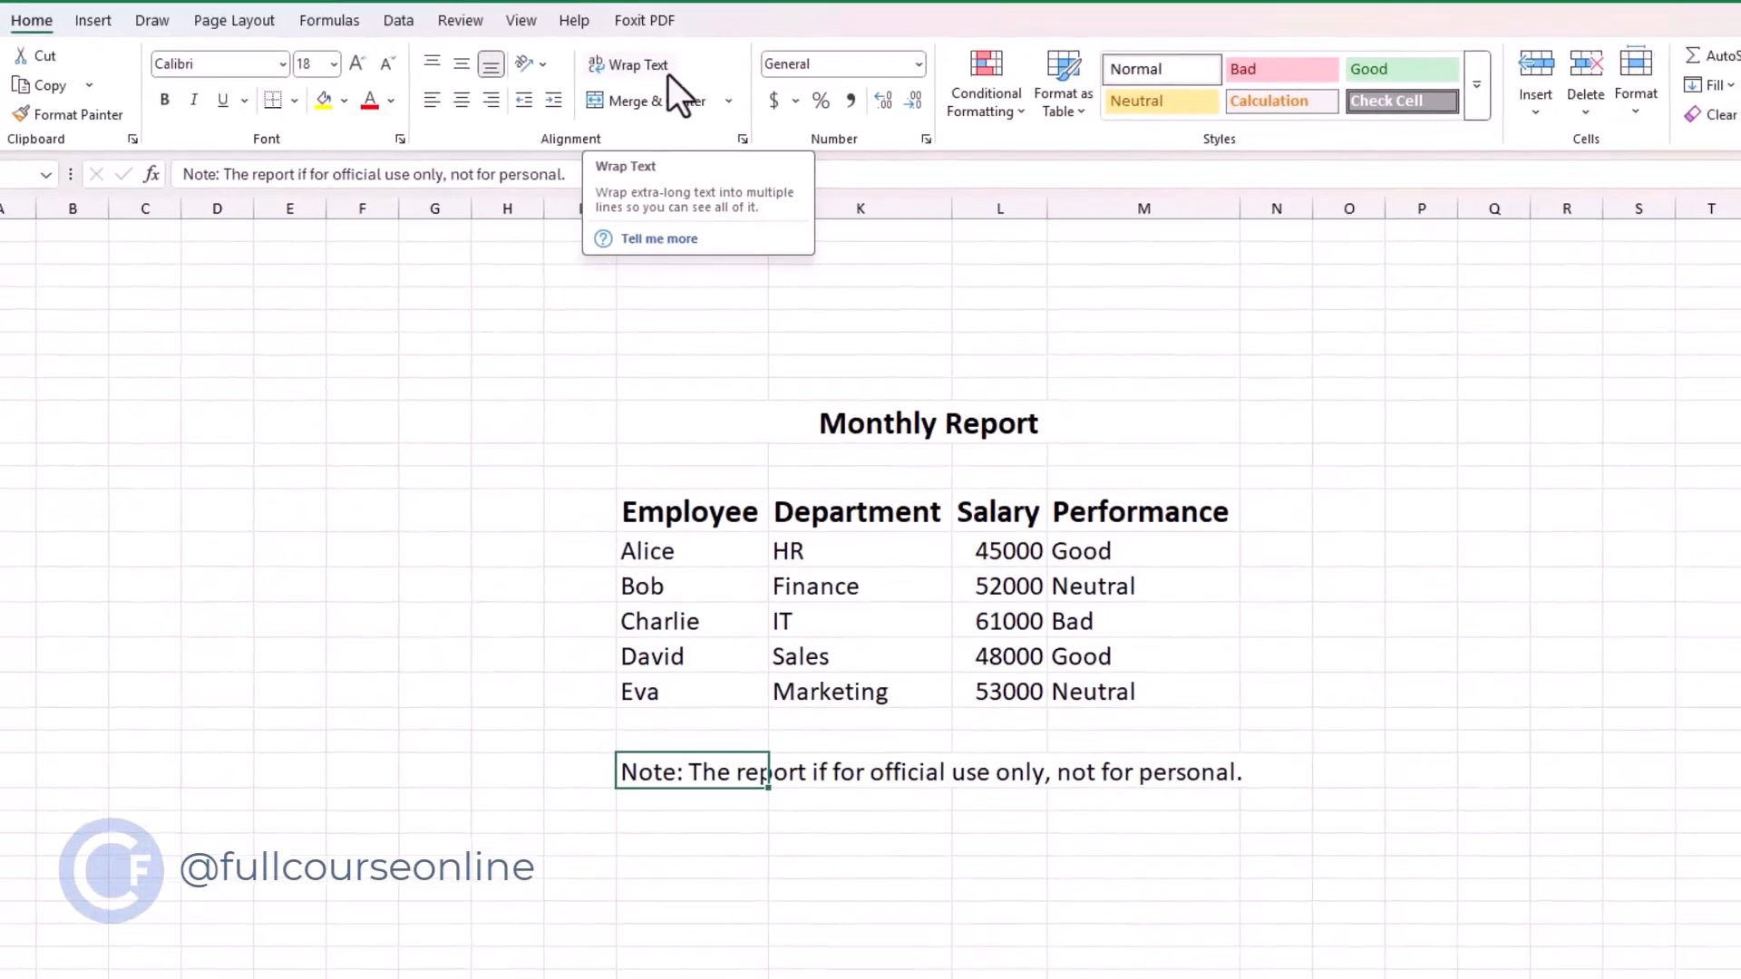
{"action": "left_click", "coordinate": [667, 74]}
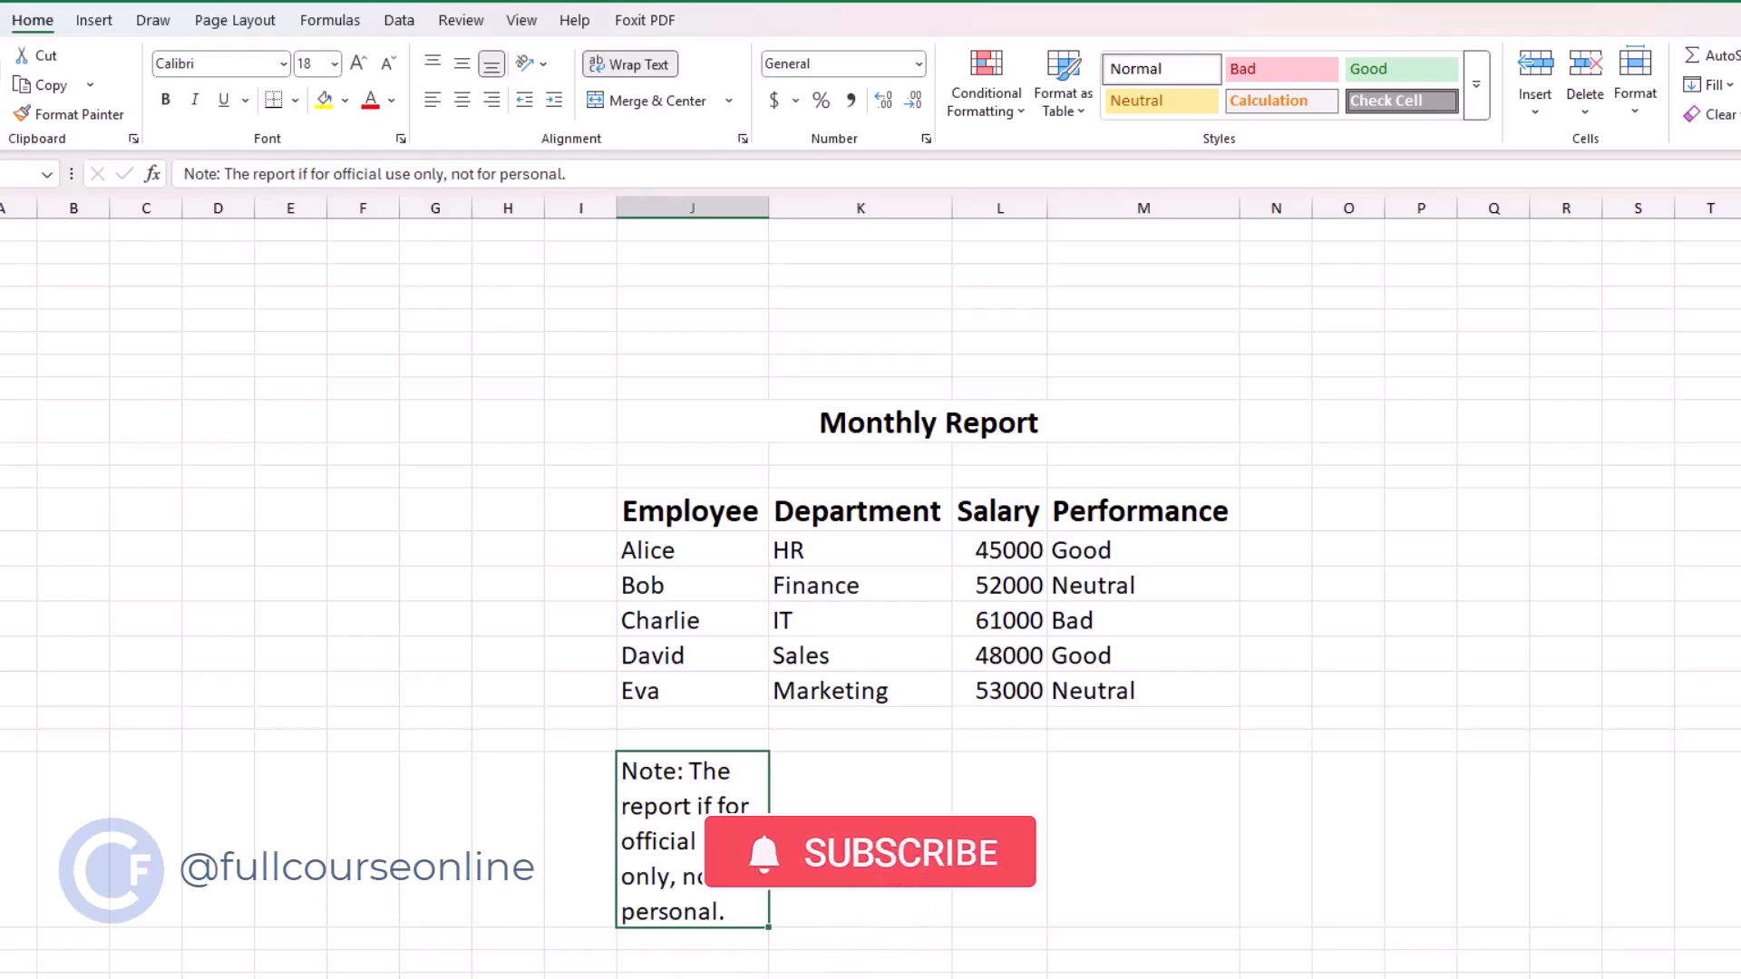
- Enter October 2025 in H15 beside the table and rotate its text up
{"action": "left_click", "coordinate": [526, 625]}
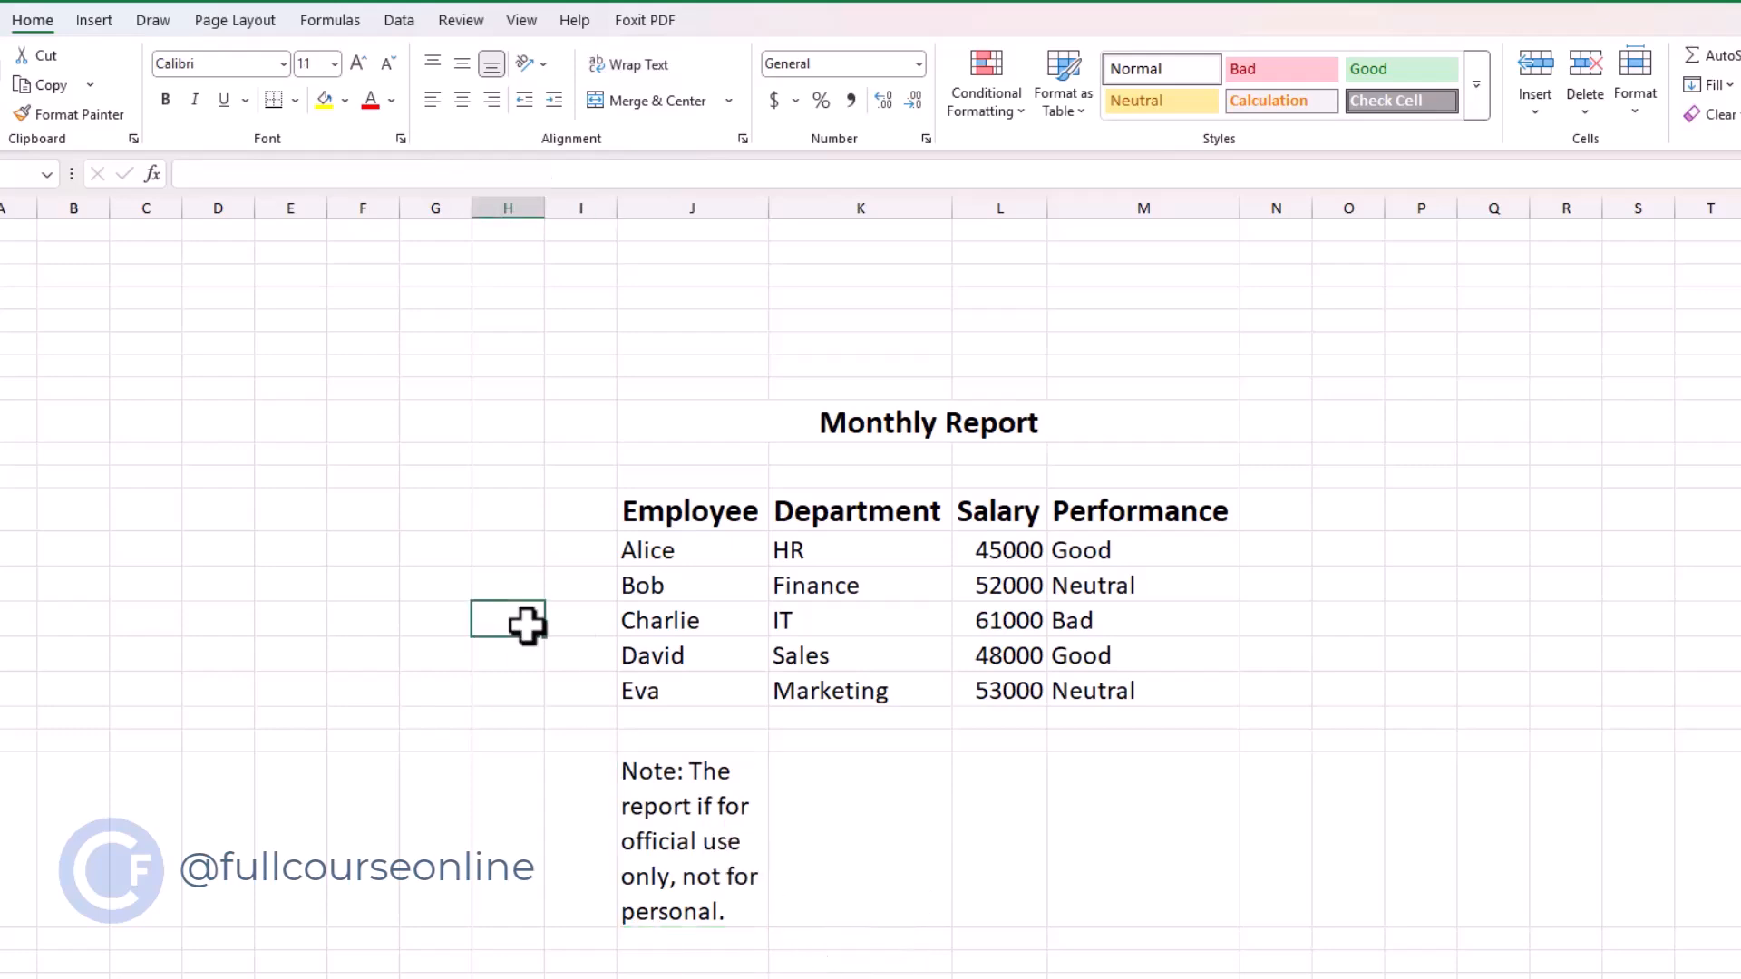
{"action": "type", "text": "Oc"}
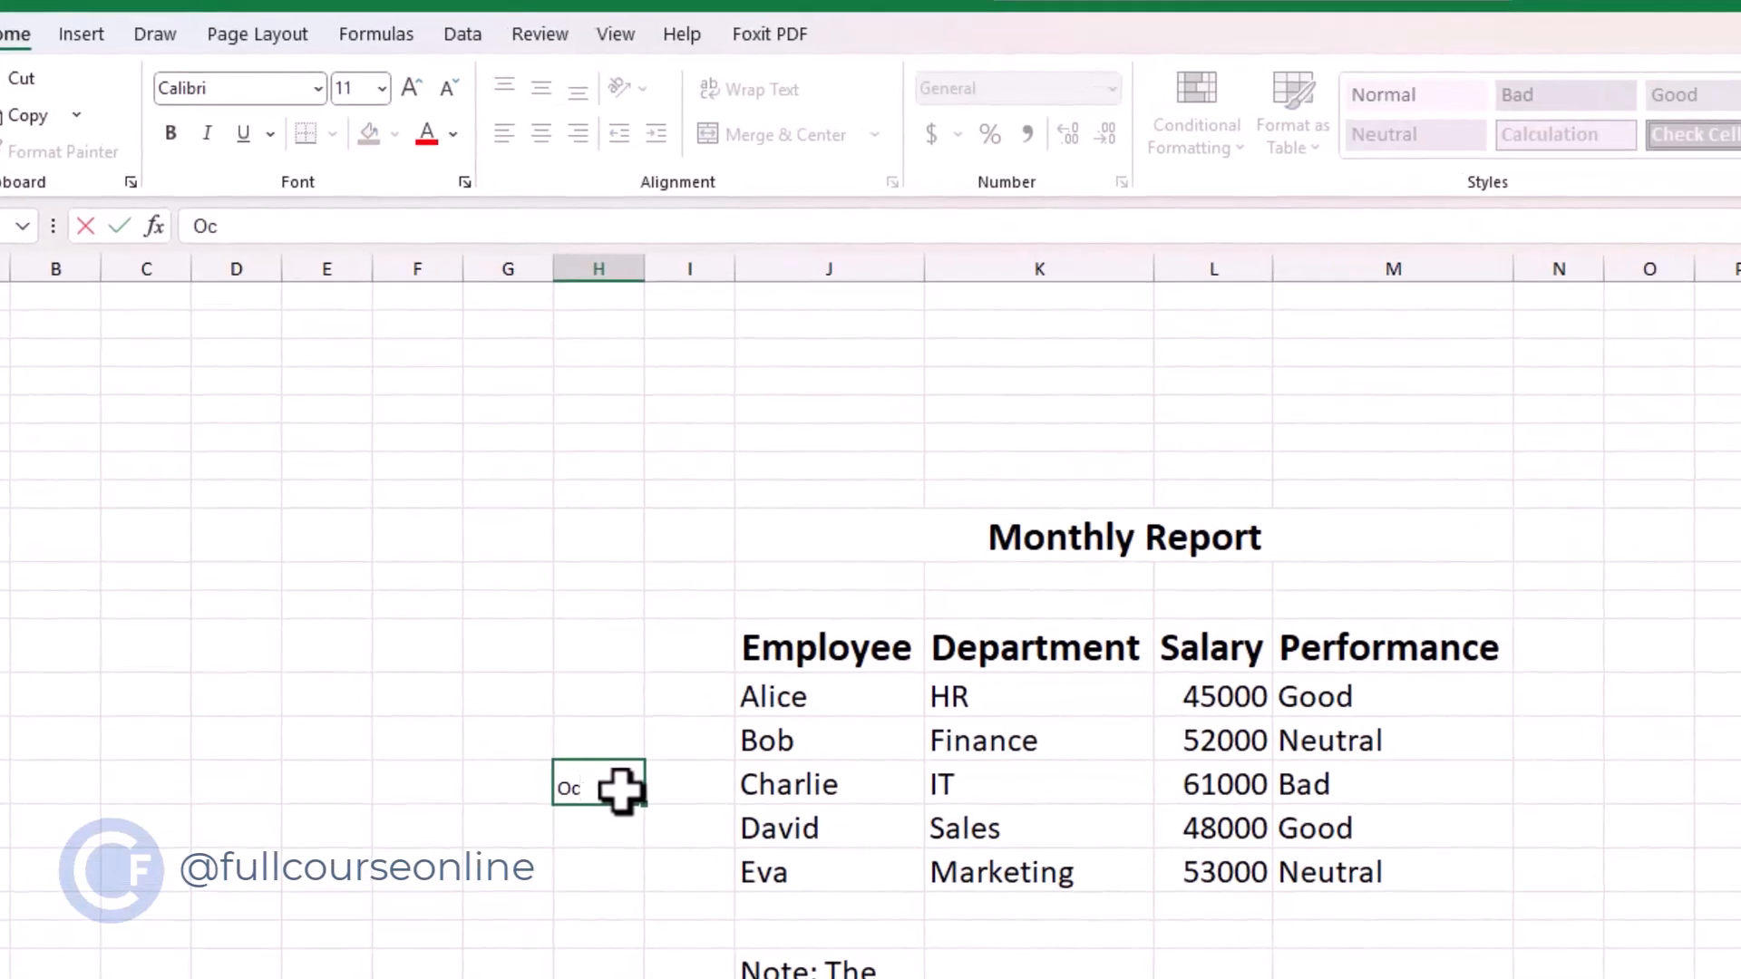
{"action": "type", "text": "tober 2025"}
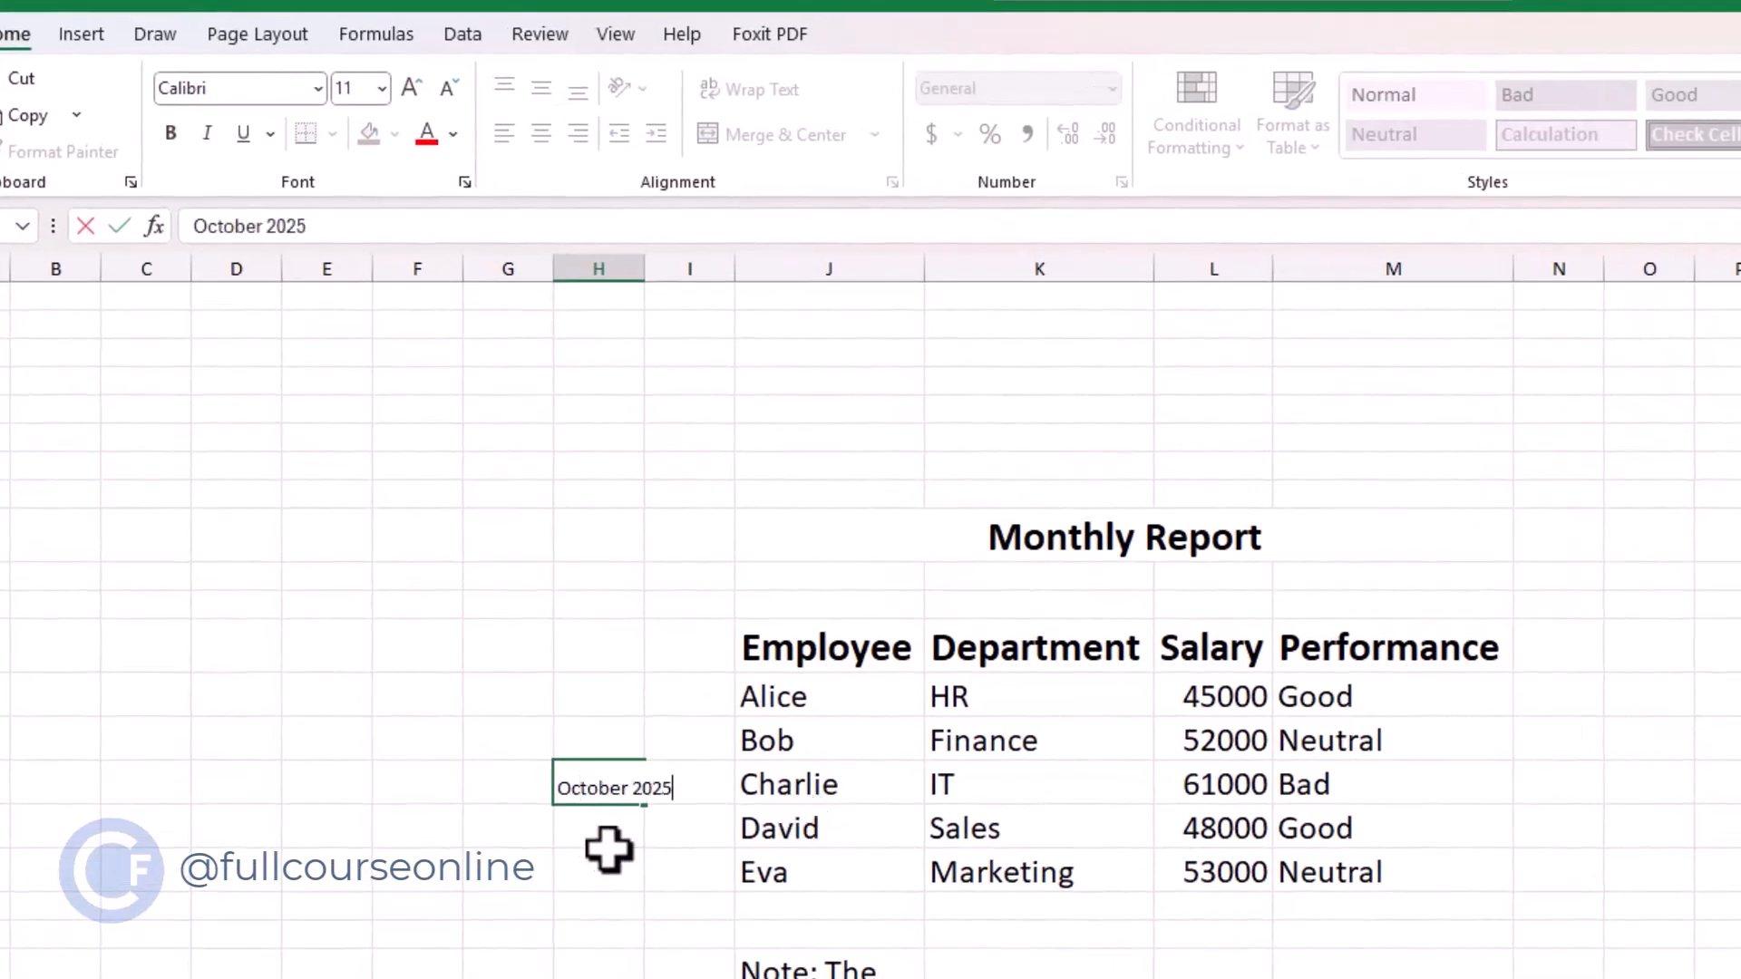
{"action": "key", "text": "ctrl+Return"}
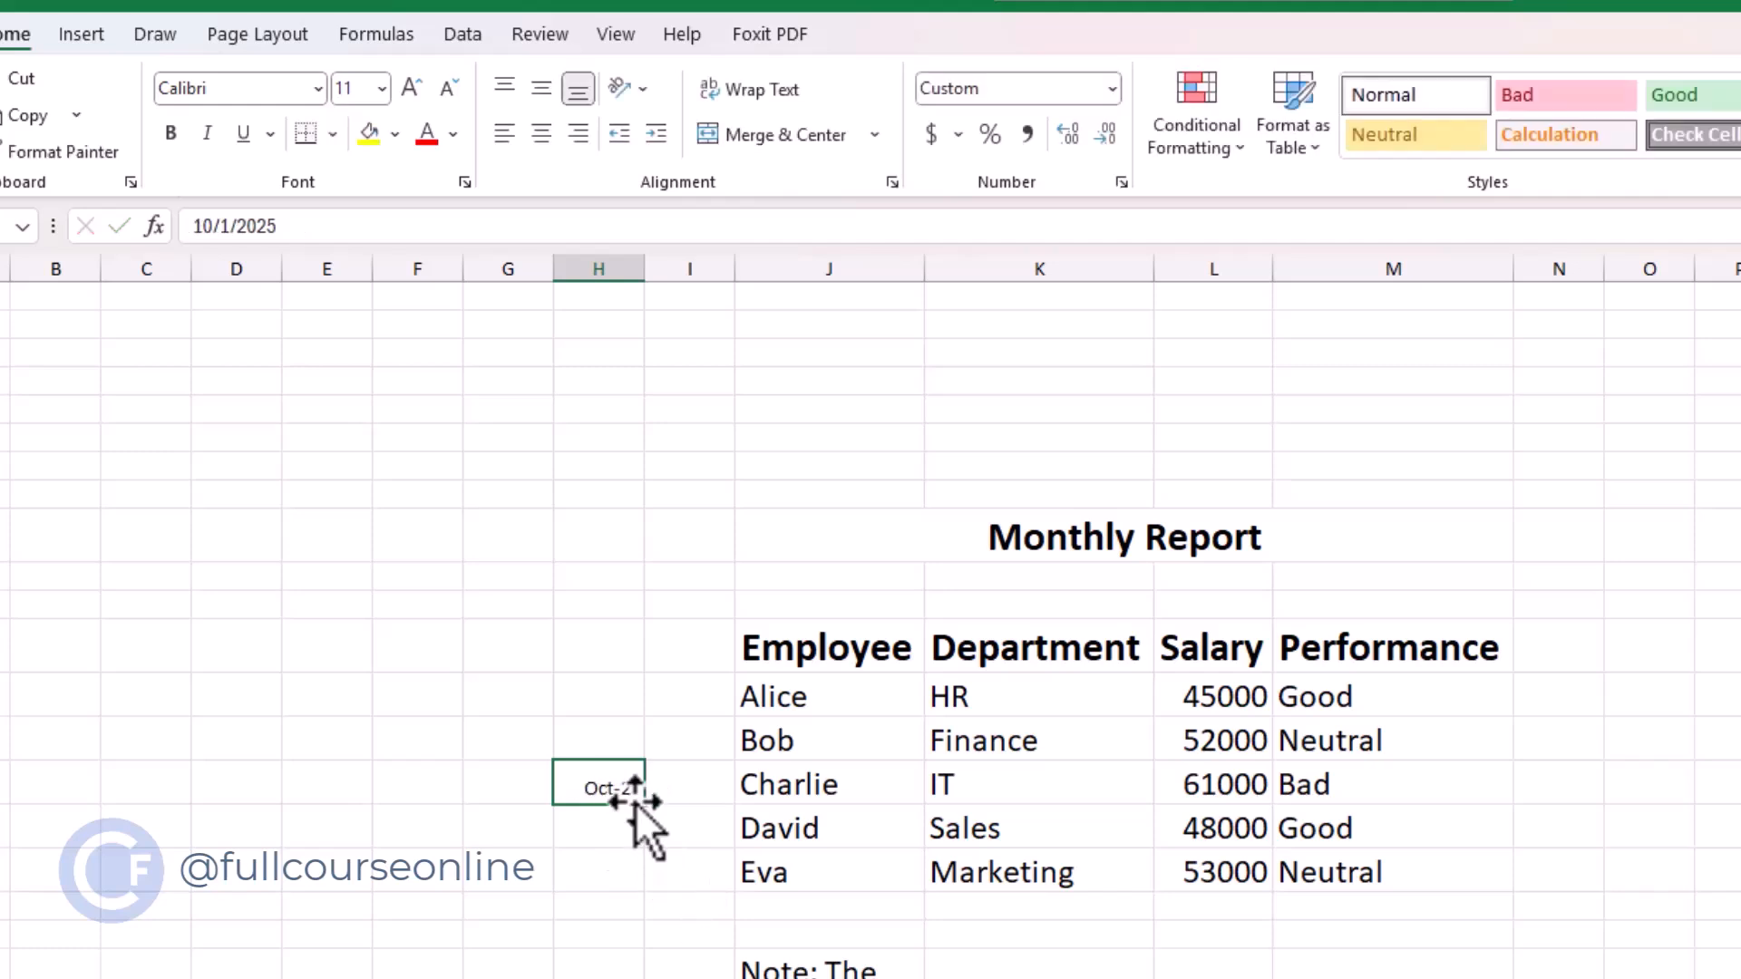
{"action": "left_click", "coordinate": [643, 91]}
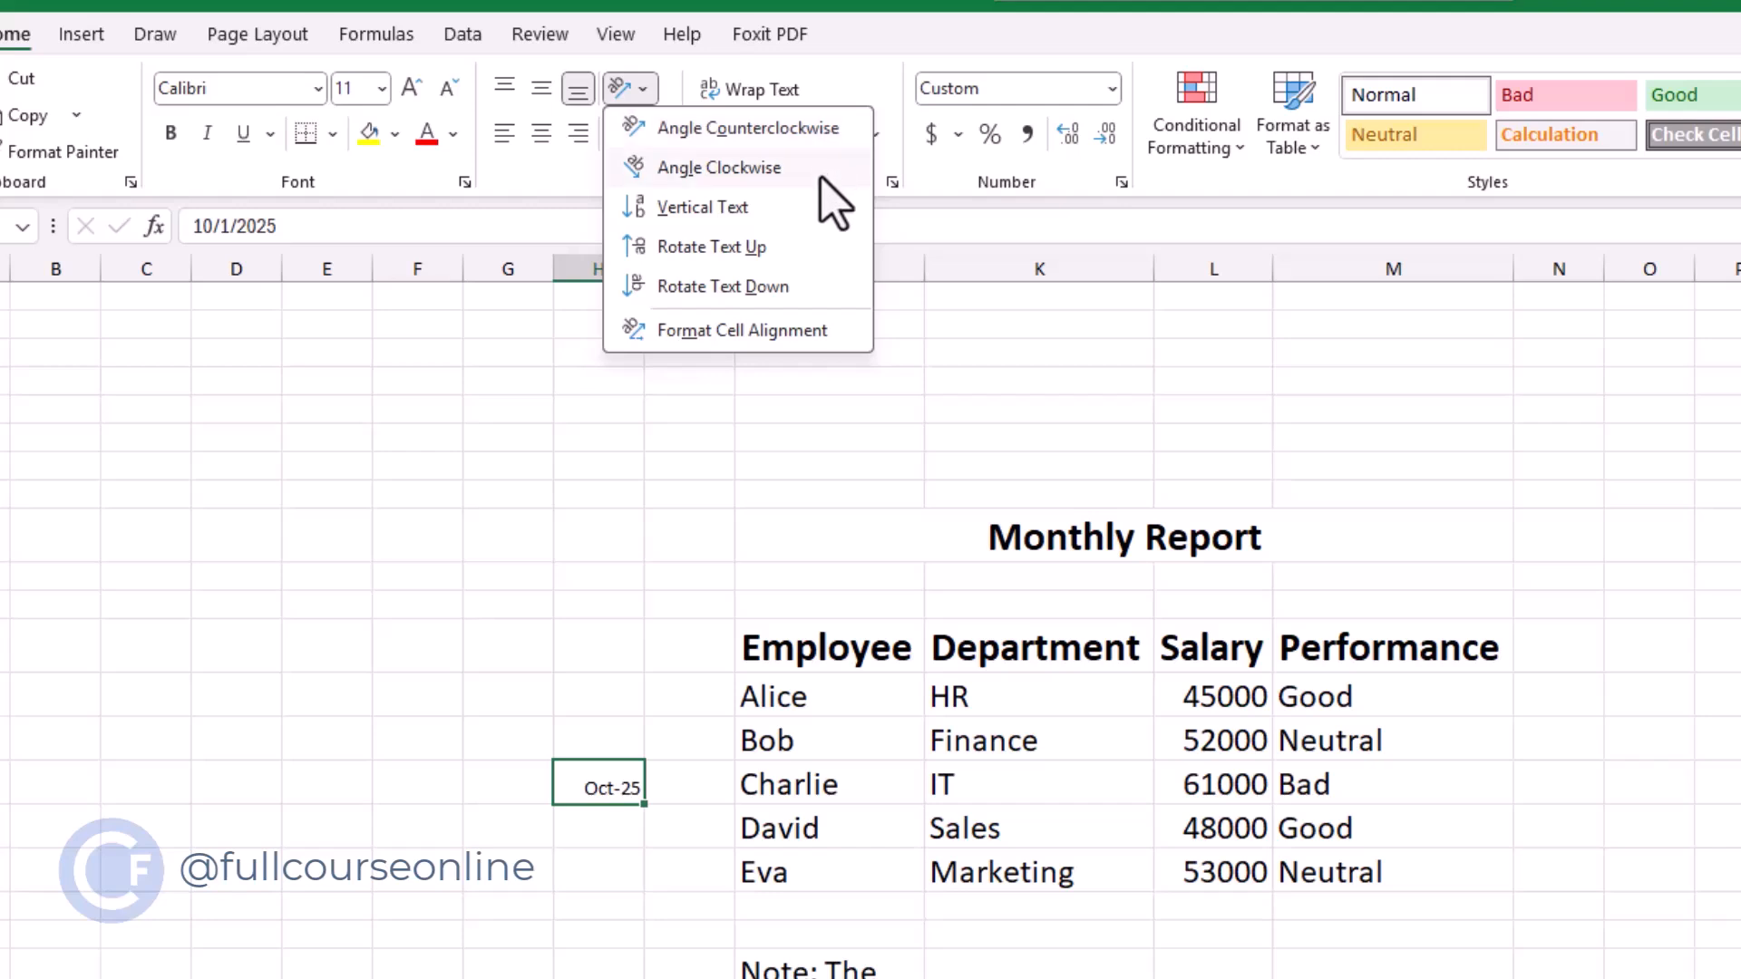
{"action": "left_click", "coordinate": [821, 258]}
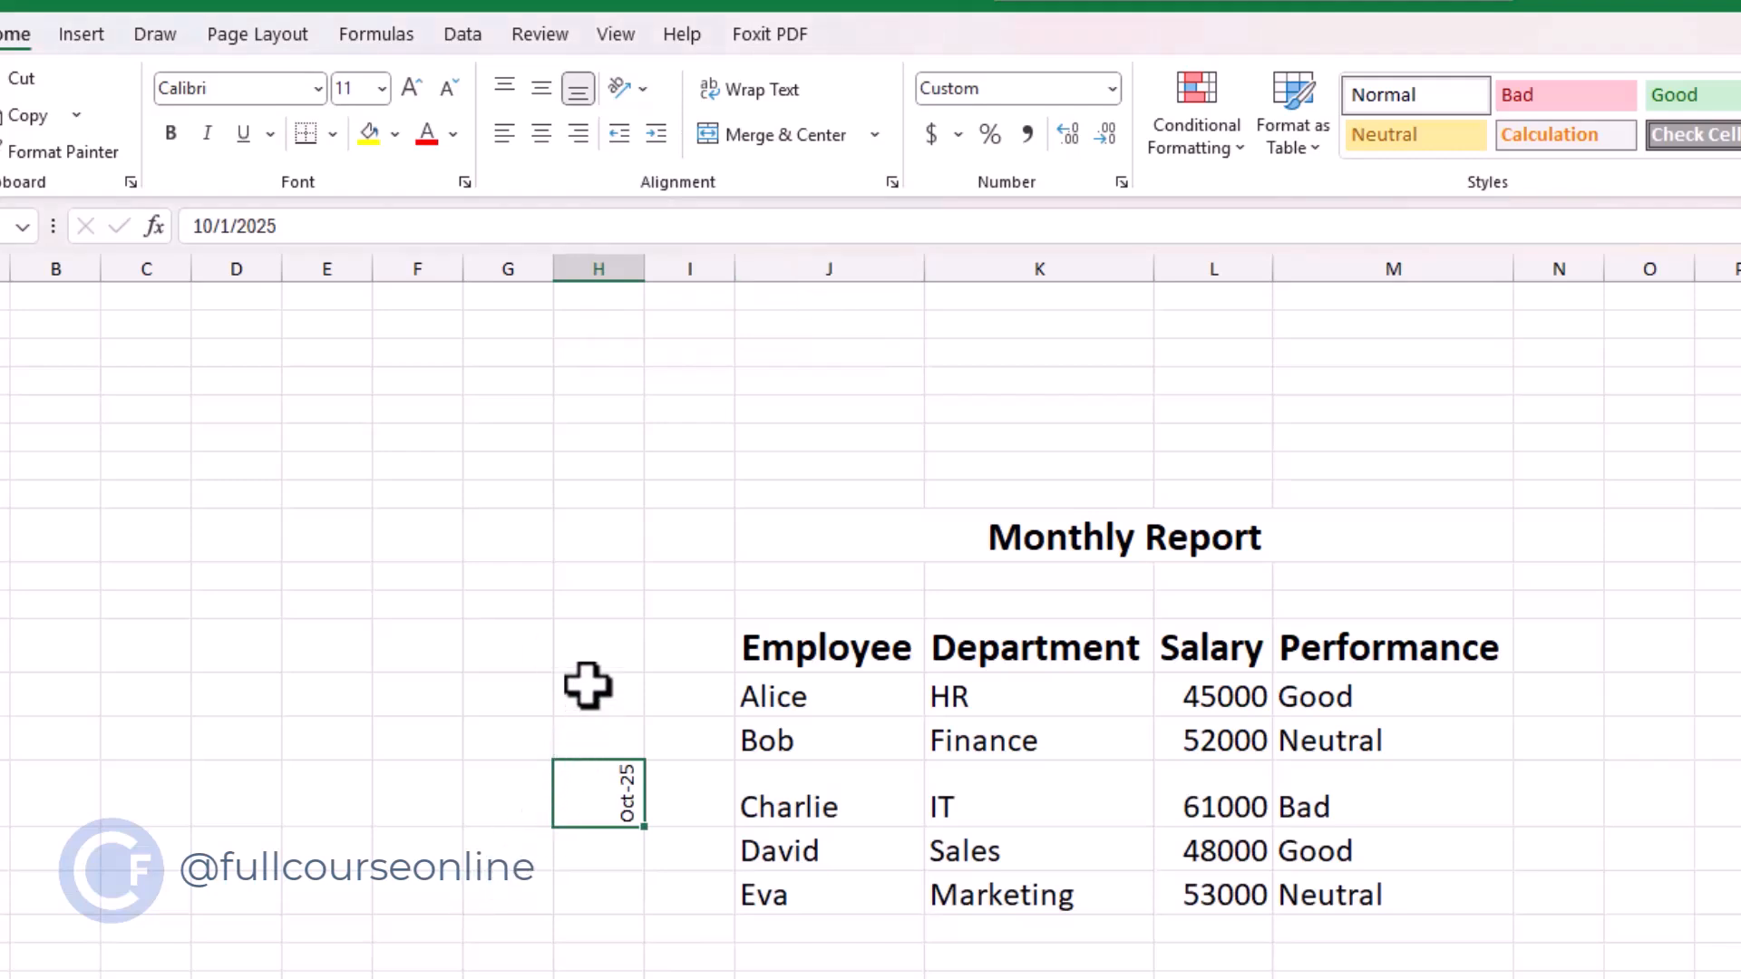
- Merge and center H13:H19 around the rotated date and make the date bold and larger
{"action": "left_click_drag", "start_coordinate": [587, 682], "coordinate": [594, 964]}
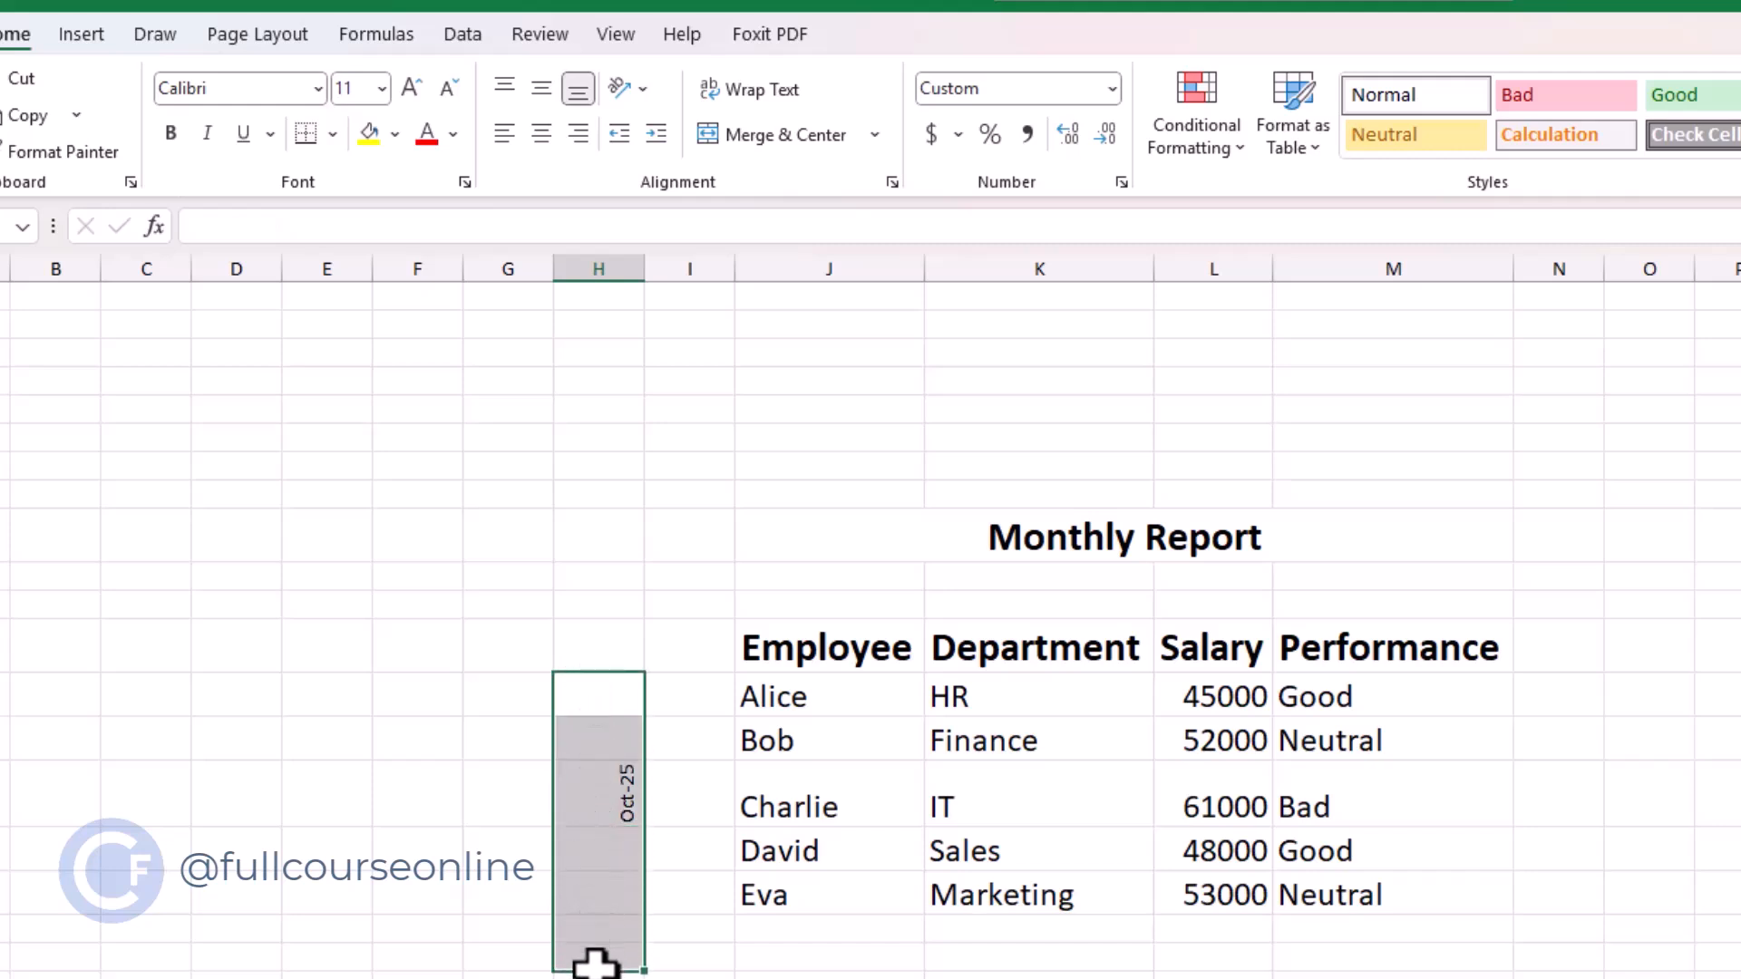
{"action": "left_click", "coordinate": [804, 134]}
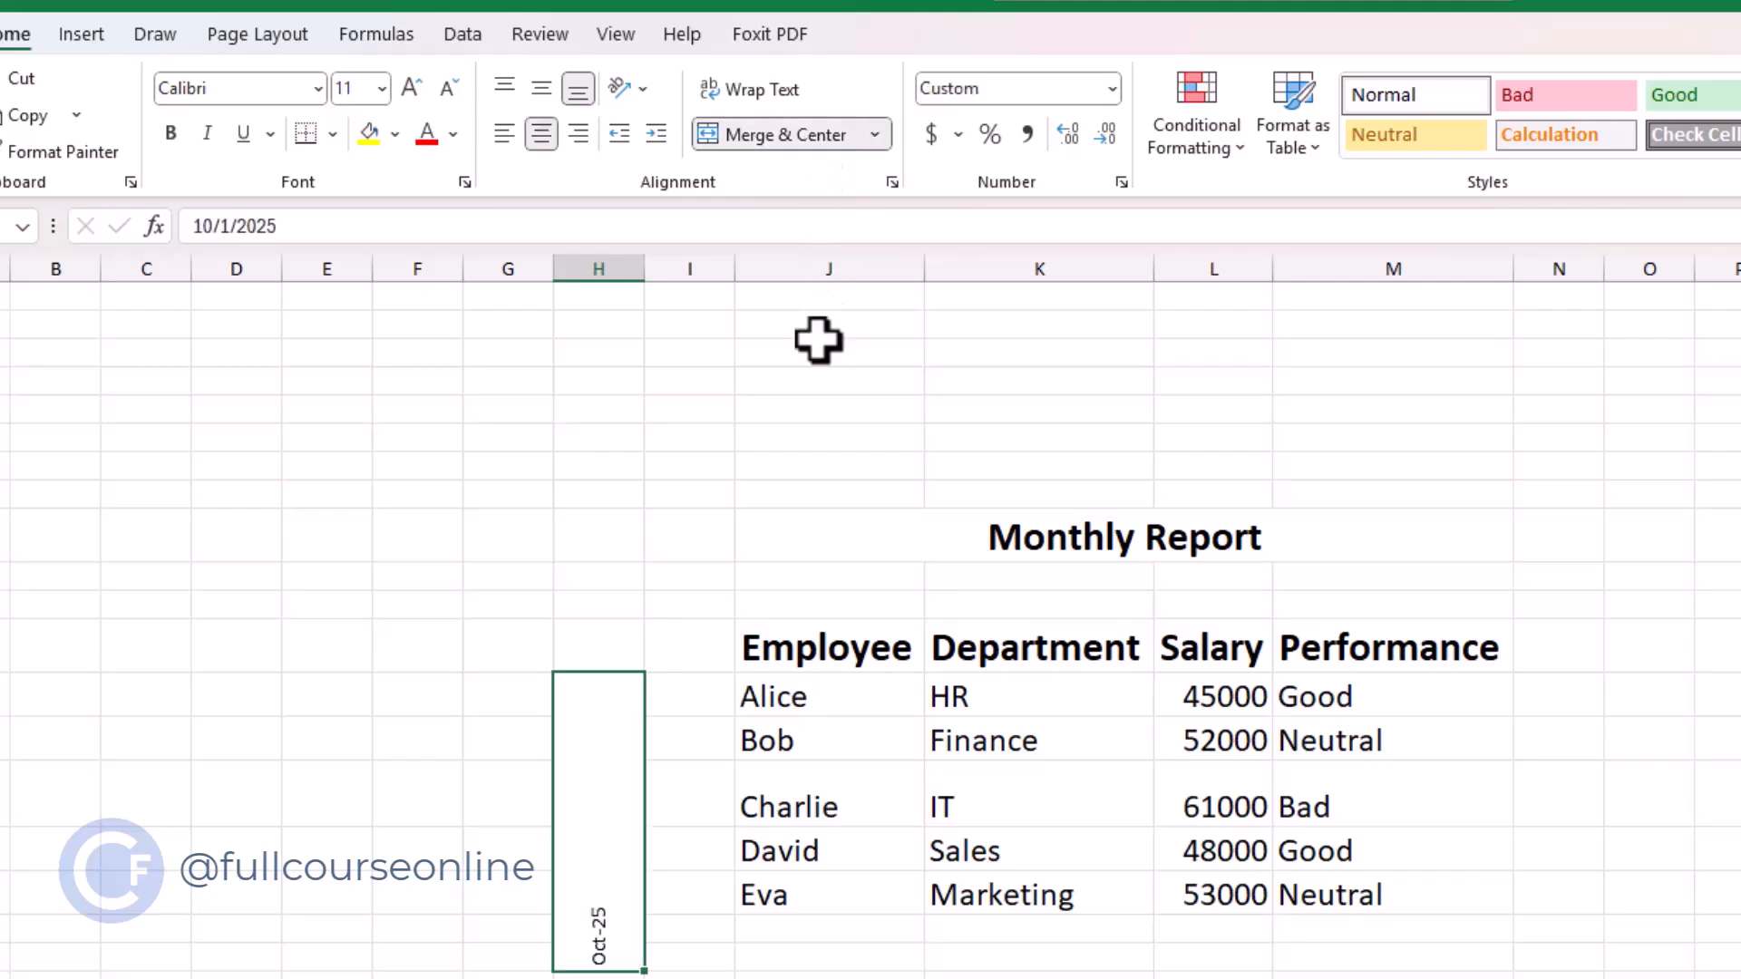
{"action": "left_click", "coordinate": [178, 142]}
{"action": "key", "text": "ctrl+shift+period"}
{"action": "key", "text": "ctrl+shift+period"}
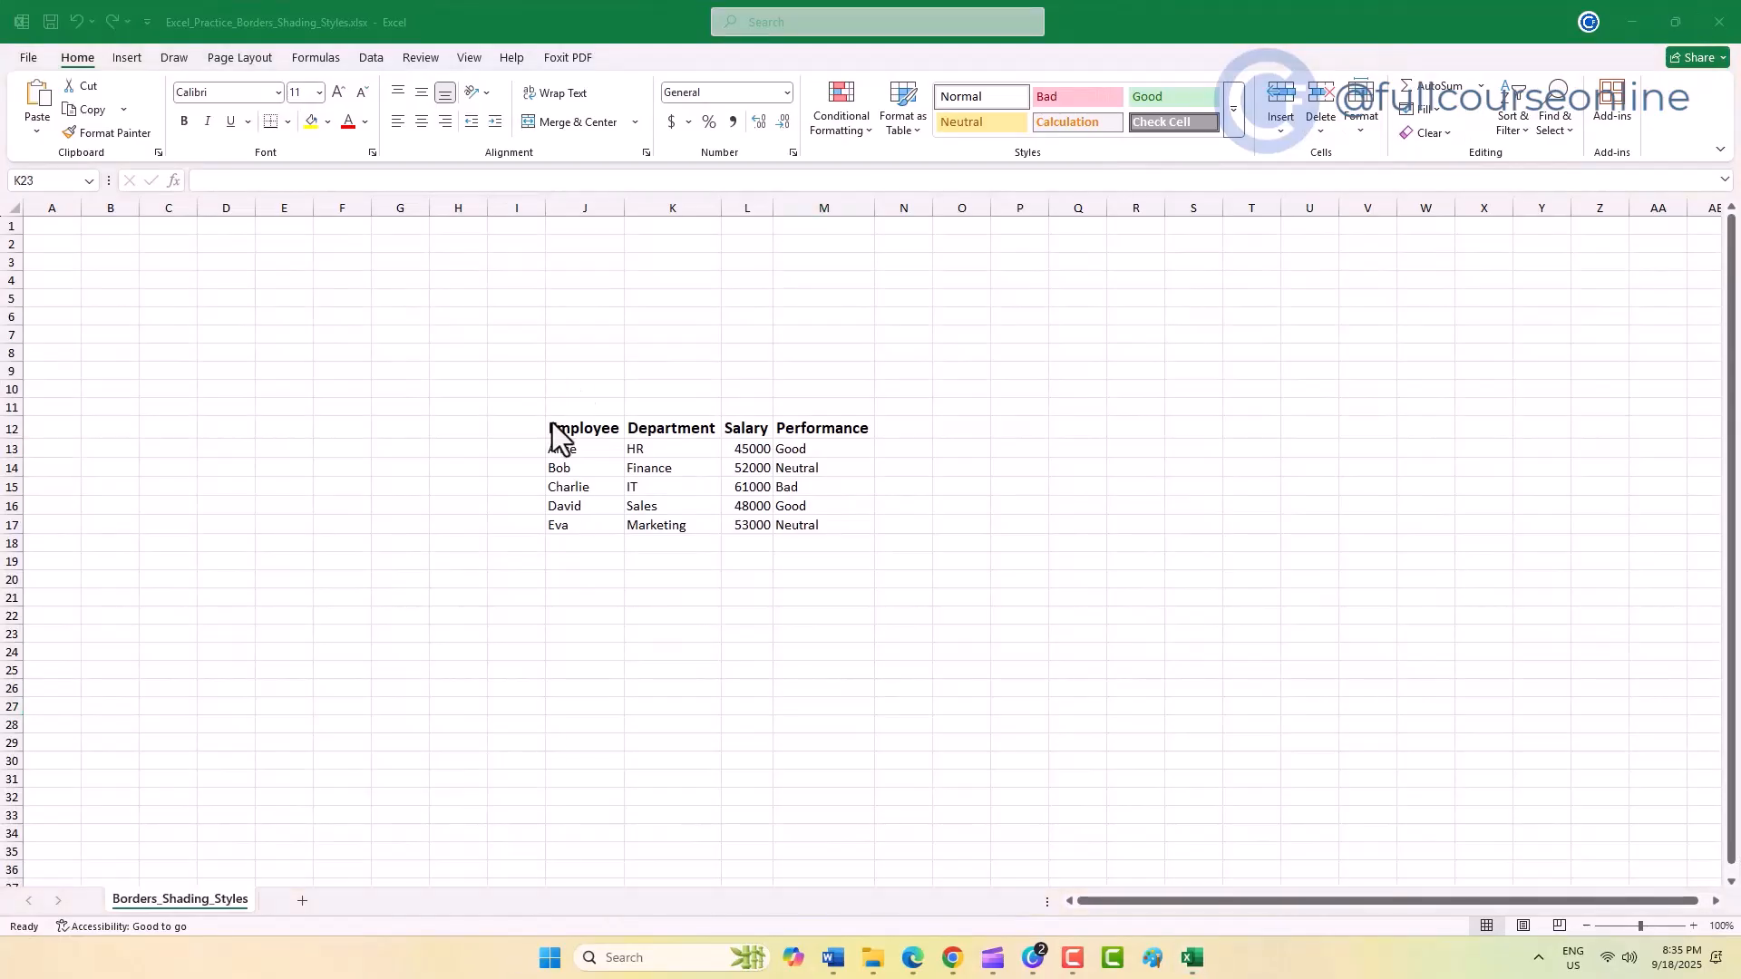
- Add a bottom border to the employee table J12:M17
{"action": "left_click", "coordinate": [584, 428]}
{"action": "left_click_drag", "start_coordinate": [584, 428], "coordinate": [840, 520]}
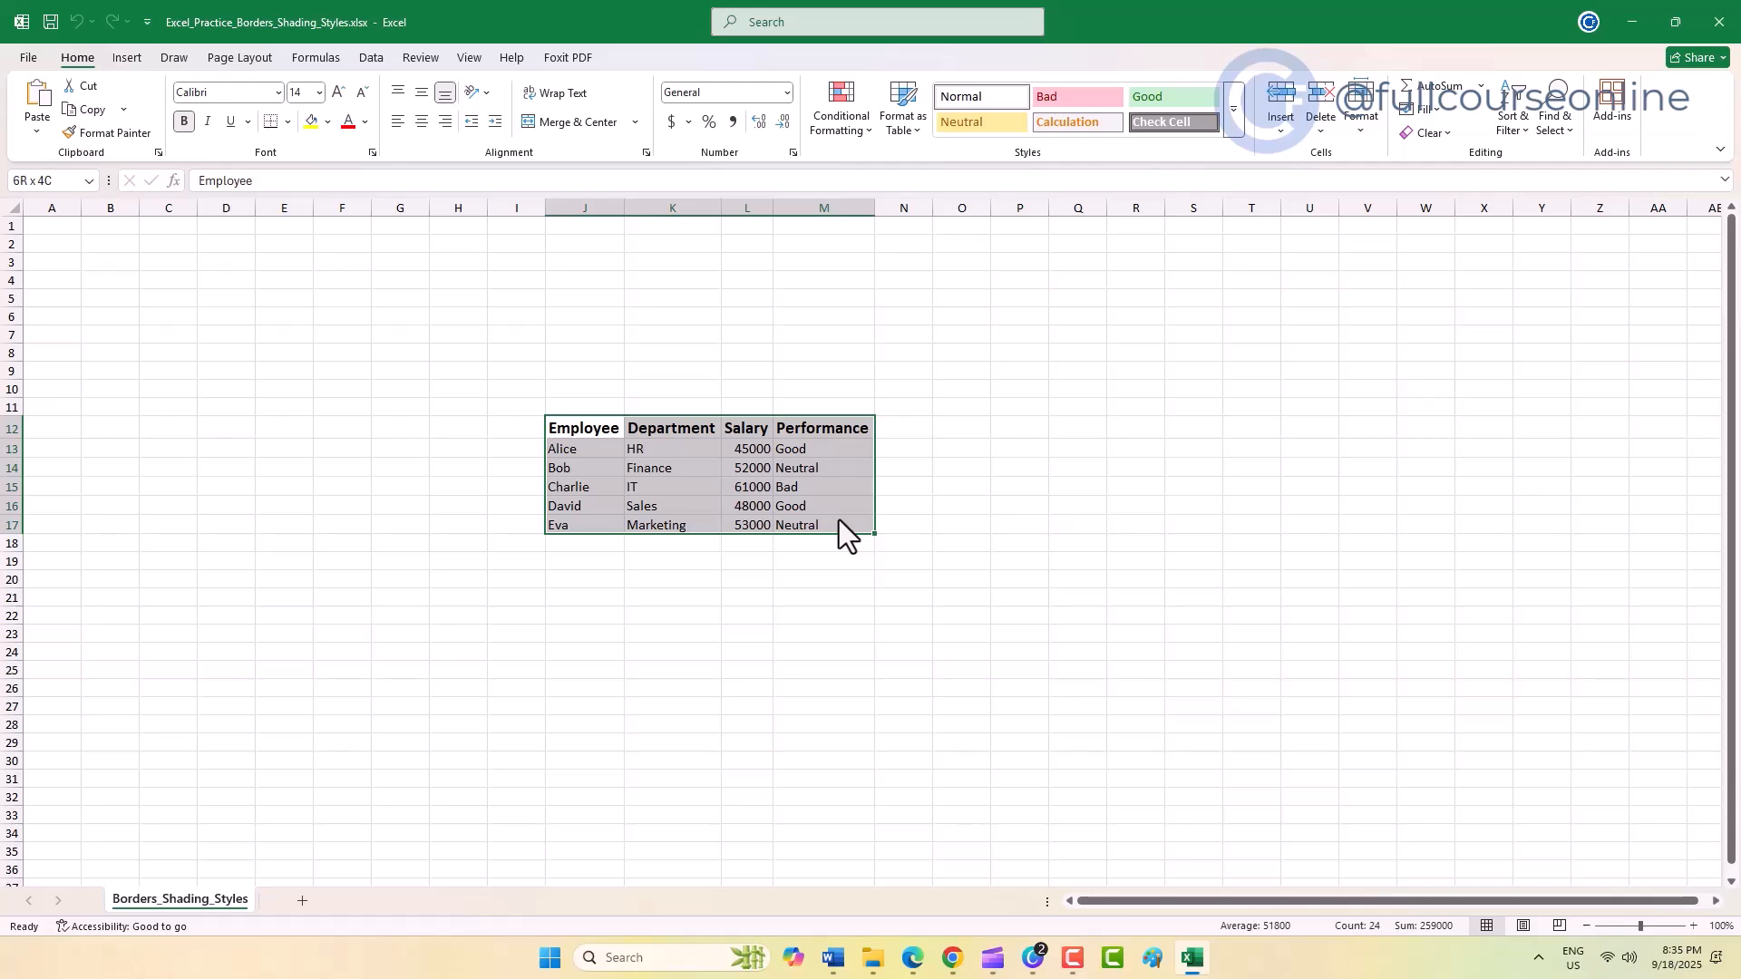
{"action": "left_click_drag", "start_coordinate": [840, 520], "coordinate": [840, 520]}
{"action": "left_click", "coordinate": [288, 126]}
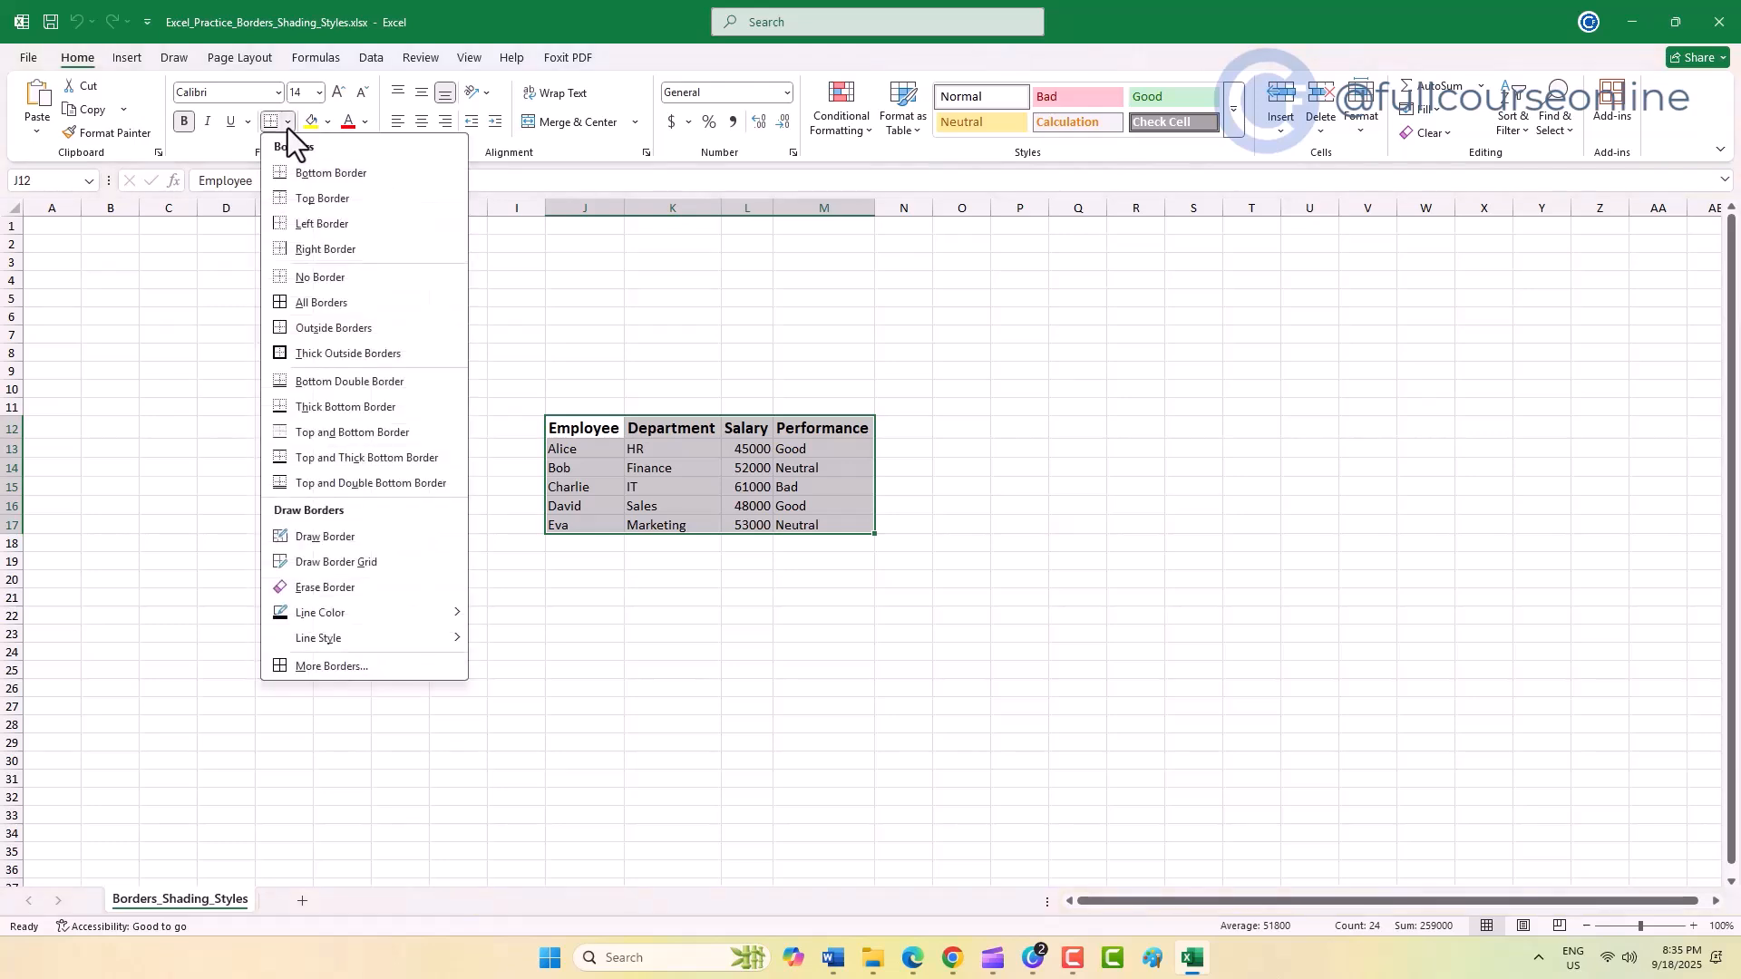
{"action": "left_click", "coordinate": [401, 176]}
{"action": "left_click", "coordinate": [594, 367]}
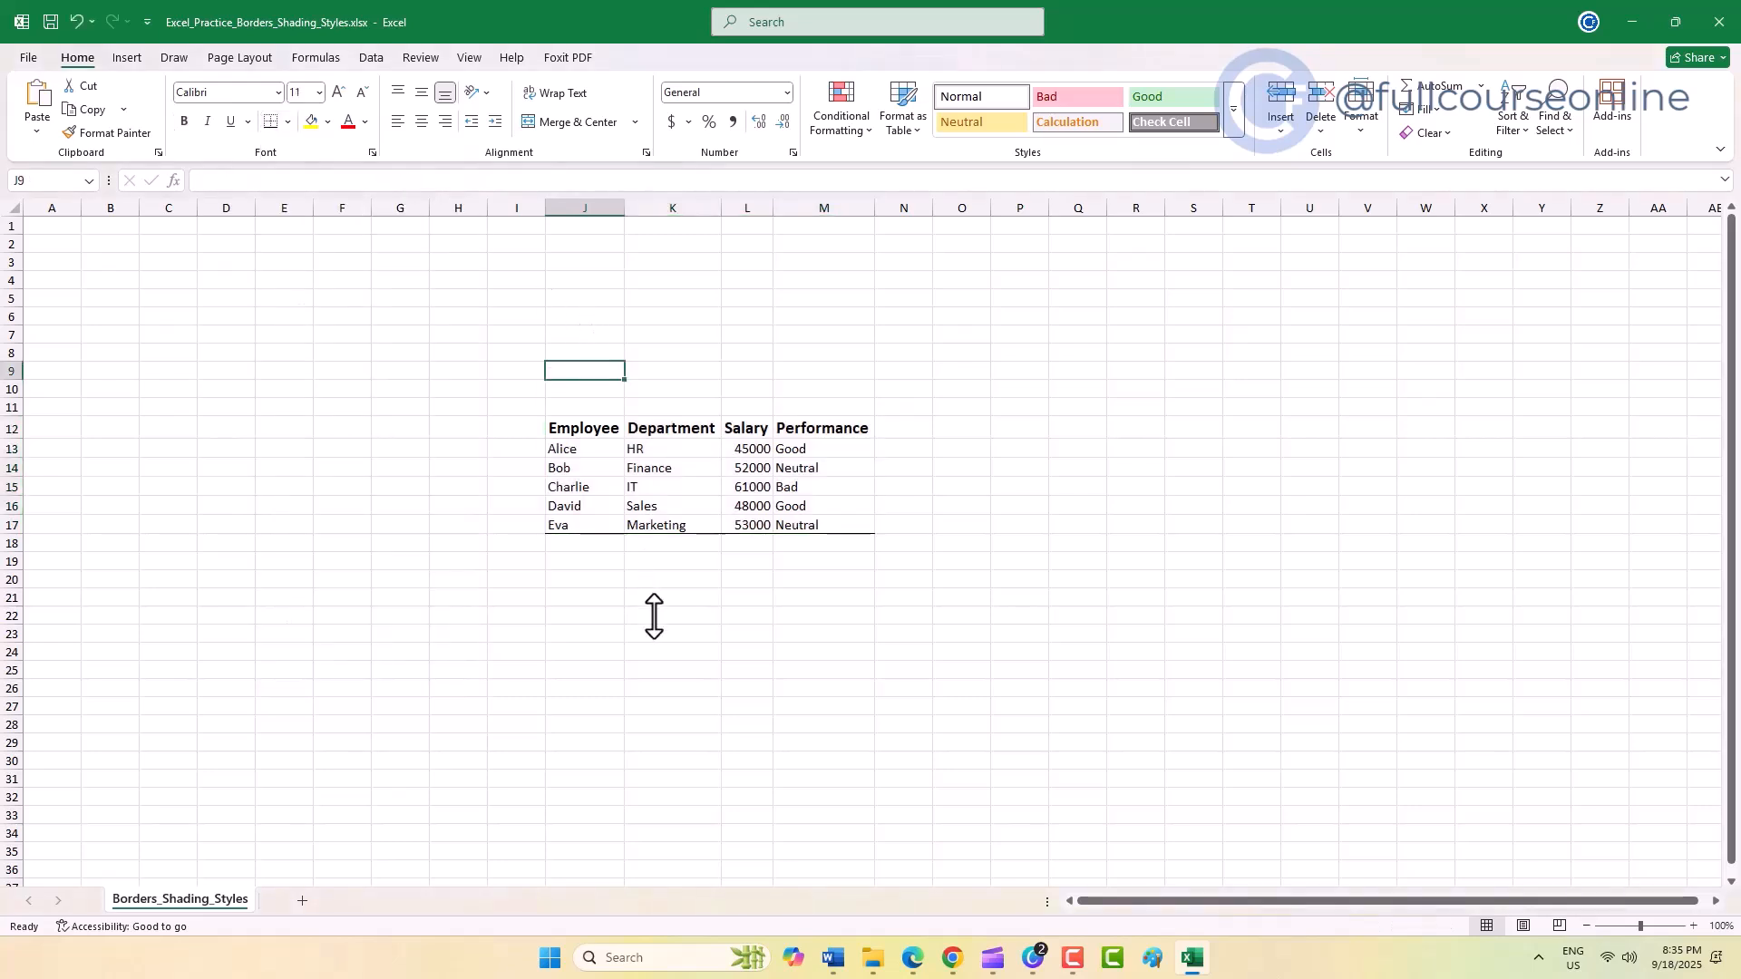
- Add a top border to the employee table J12:M17
{"action": "left_click_drag", "start_coordinate": [583, 426], "coordinate": [802, 526]}
{"action": "left_click", "coordinate": [289, 121]}
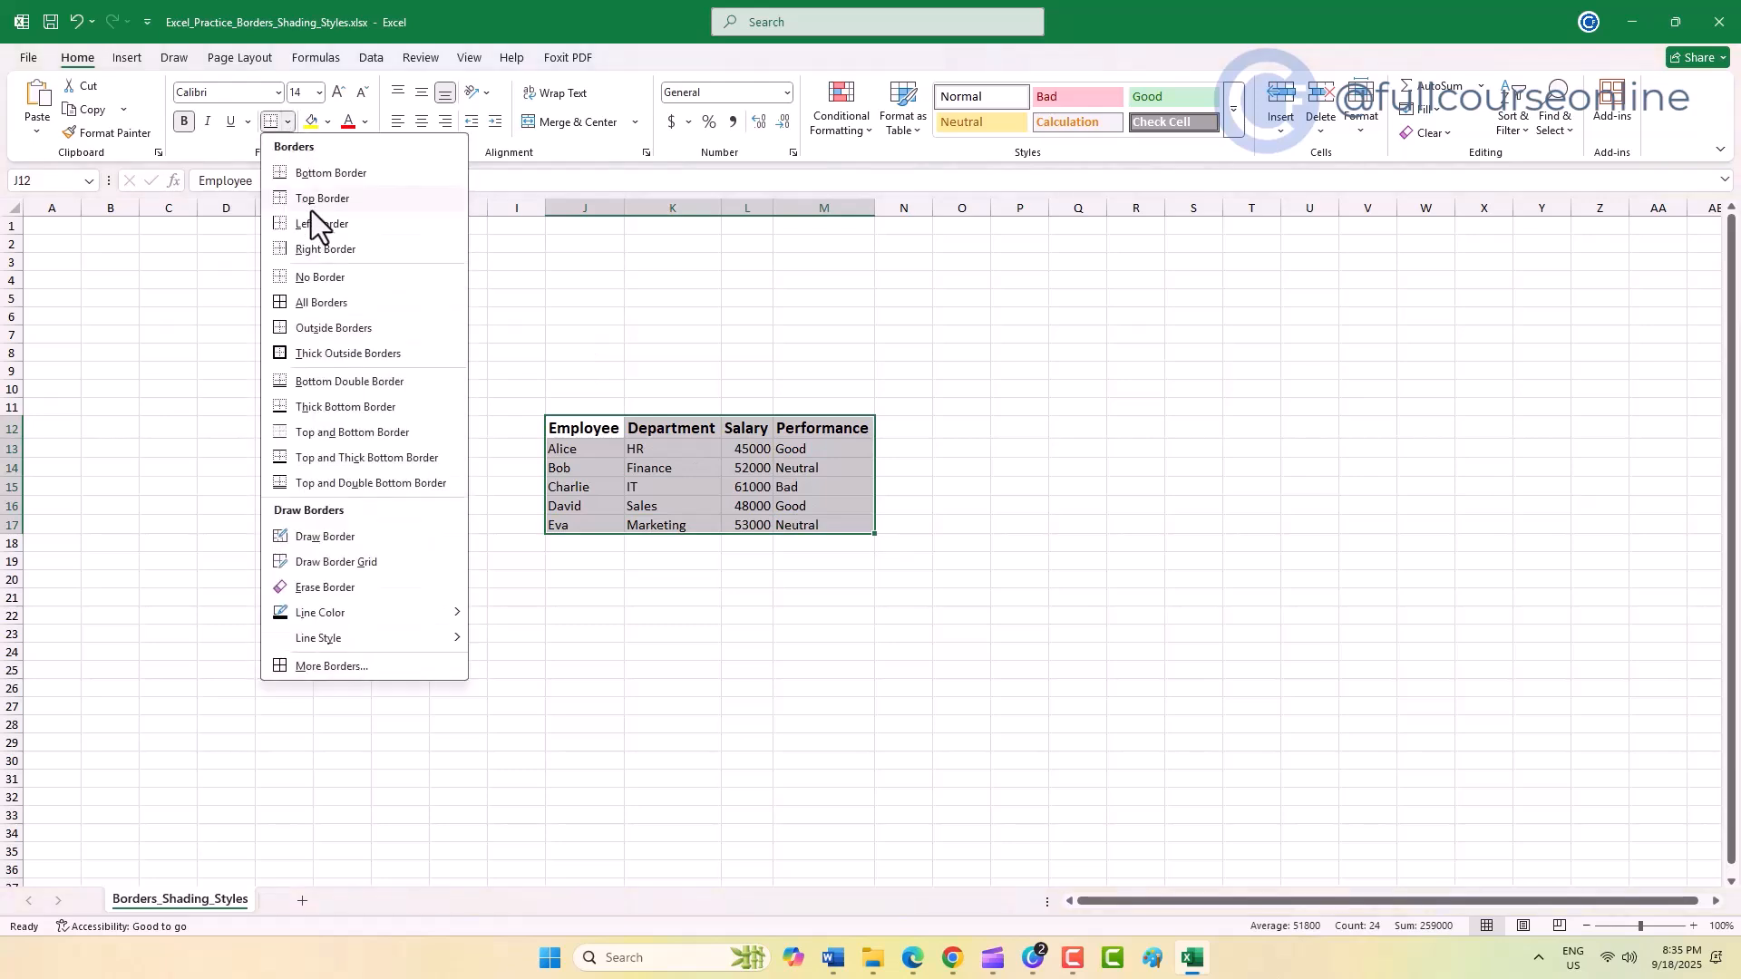
{"action": "left_click", "coordinate": [361, 207]}
{"action": "left_click", "coordinate": [588, 487]}
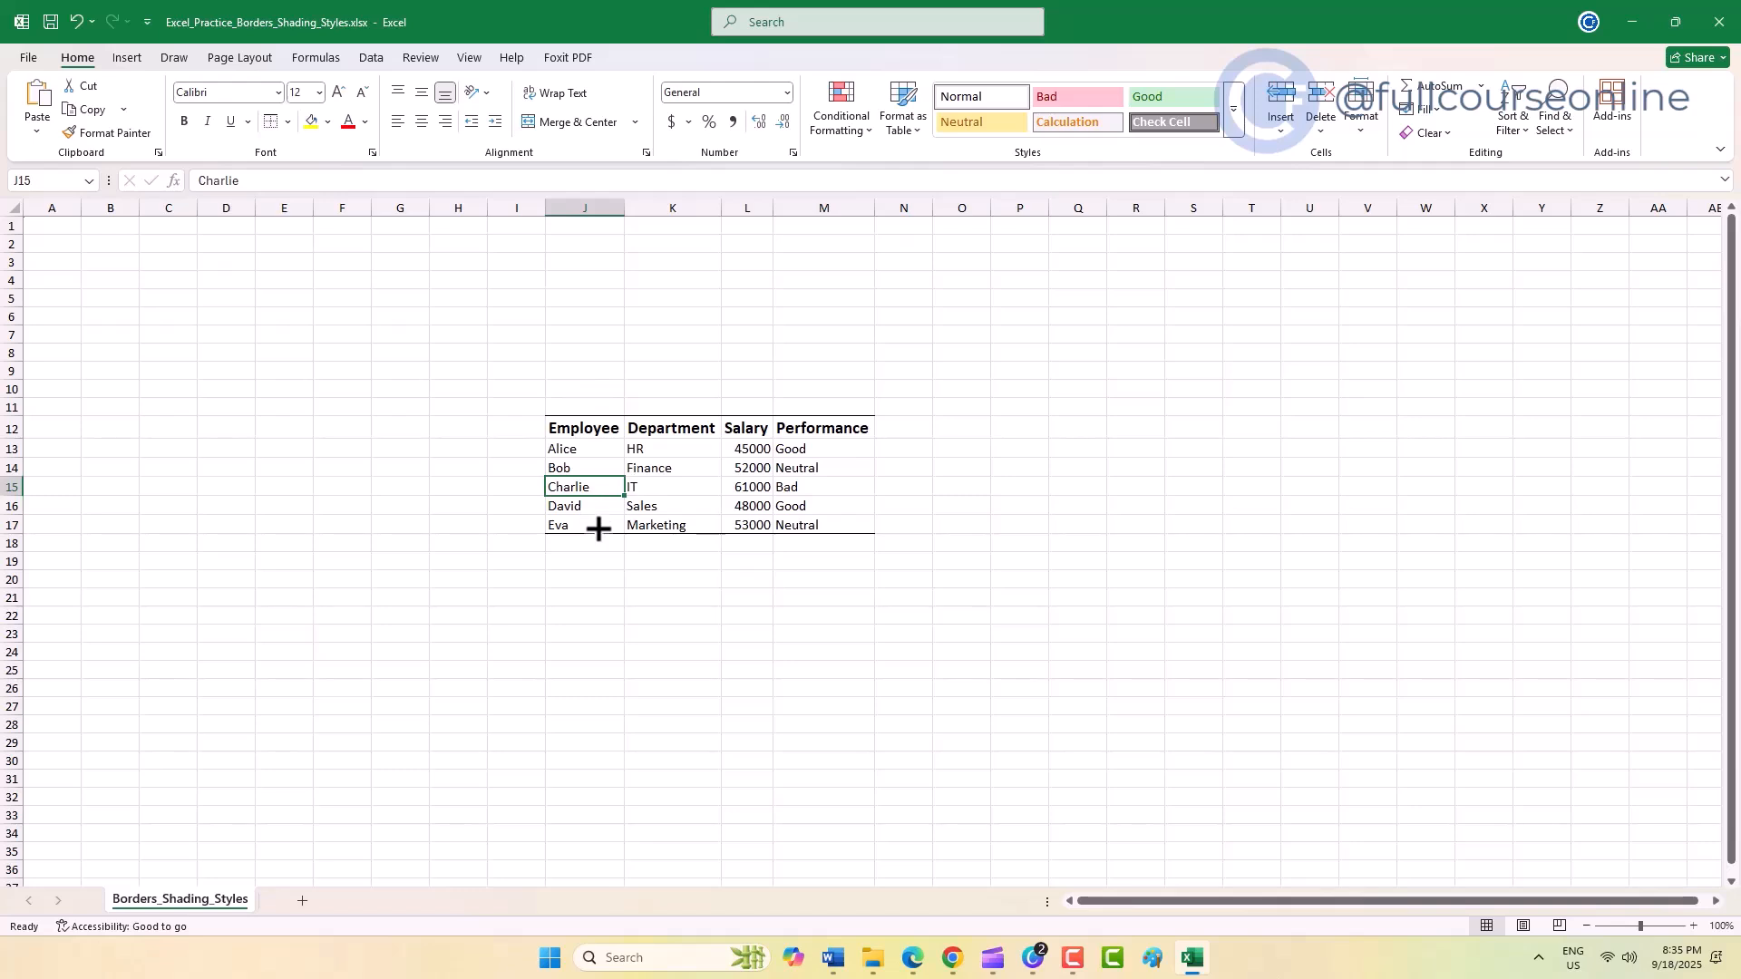
- Add a left border to the employee table J12:M17
{"action": "left_click_drag", "start_coordinate": [548, 428], "coordinate": [799, 521]}
{"action": "left_click", "coordinate": [288, 121]}
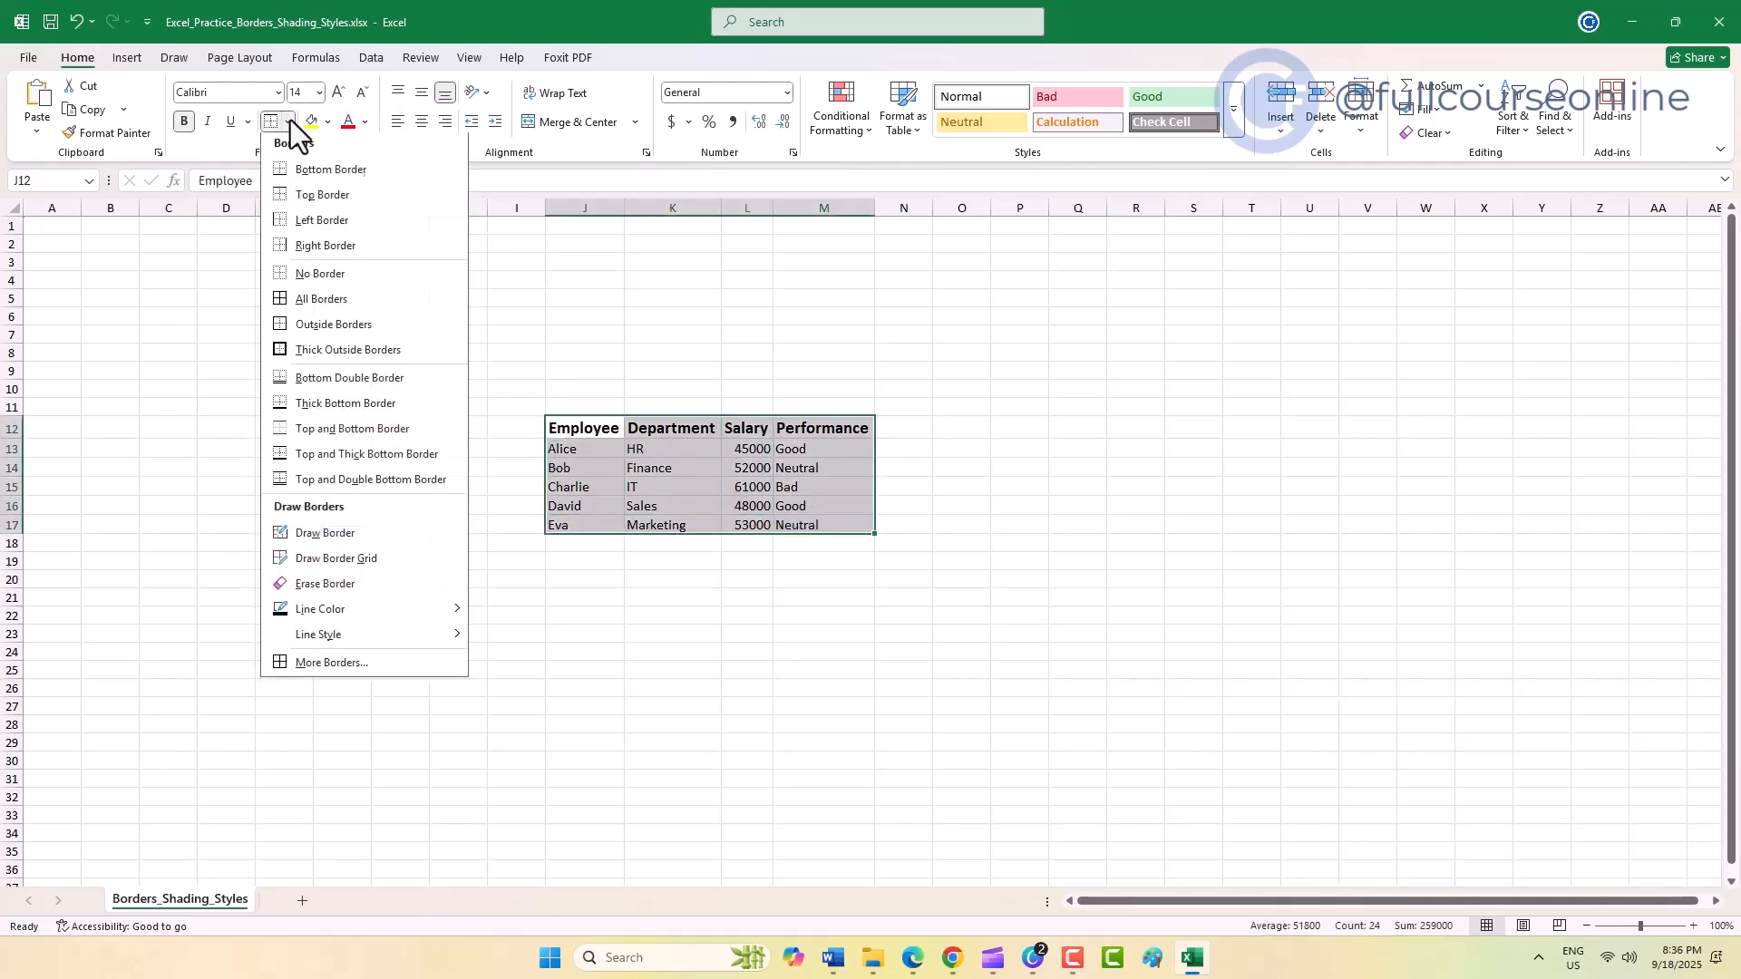
{"action": "left_click", "coordinate": [315, 228]}
{"action": "left_click", "coordinate": [535, 485]}
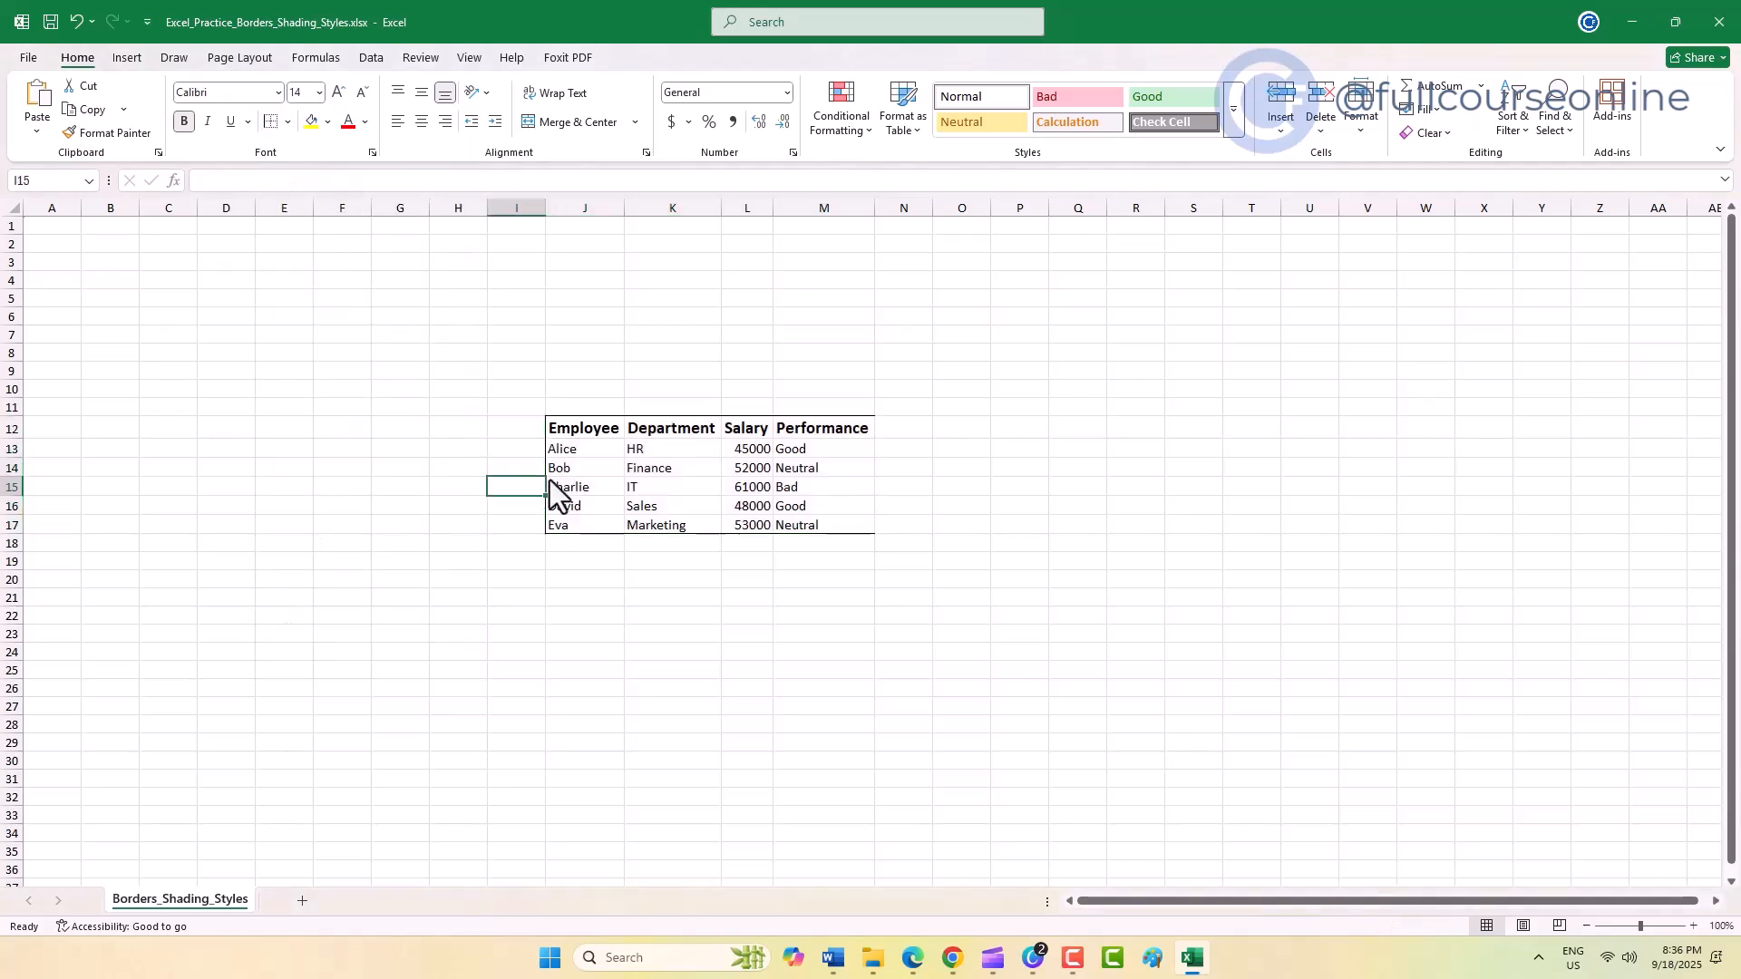
- Add a right border to the employee table J12:M17
{"action": "left_click_drag", "start_coordinate": [580, 430], "coordinate": [813, 520]}
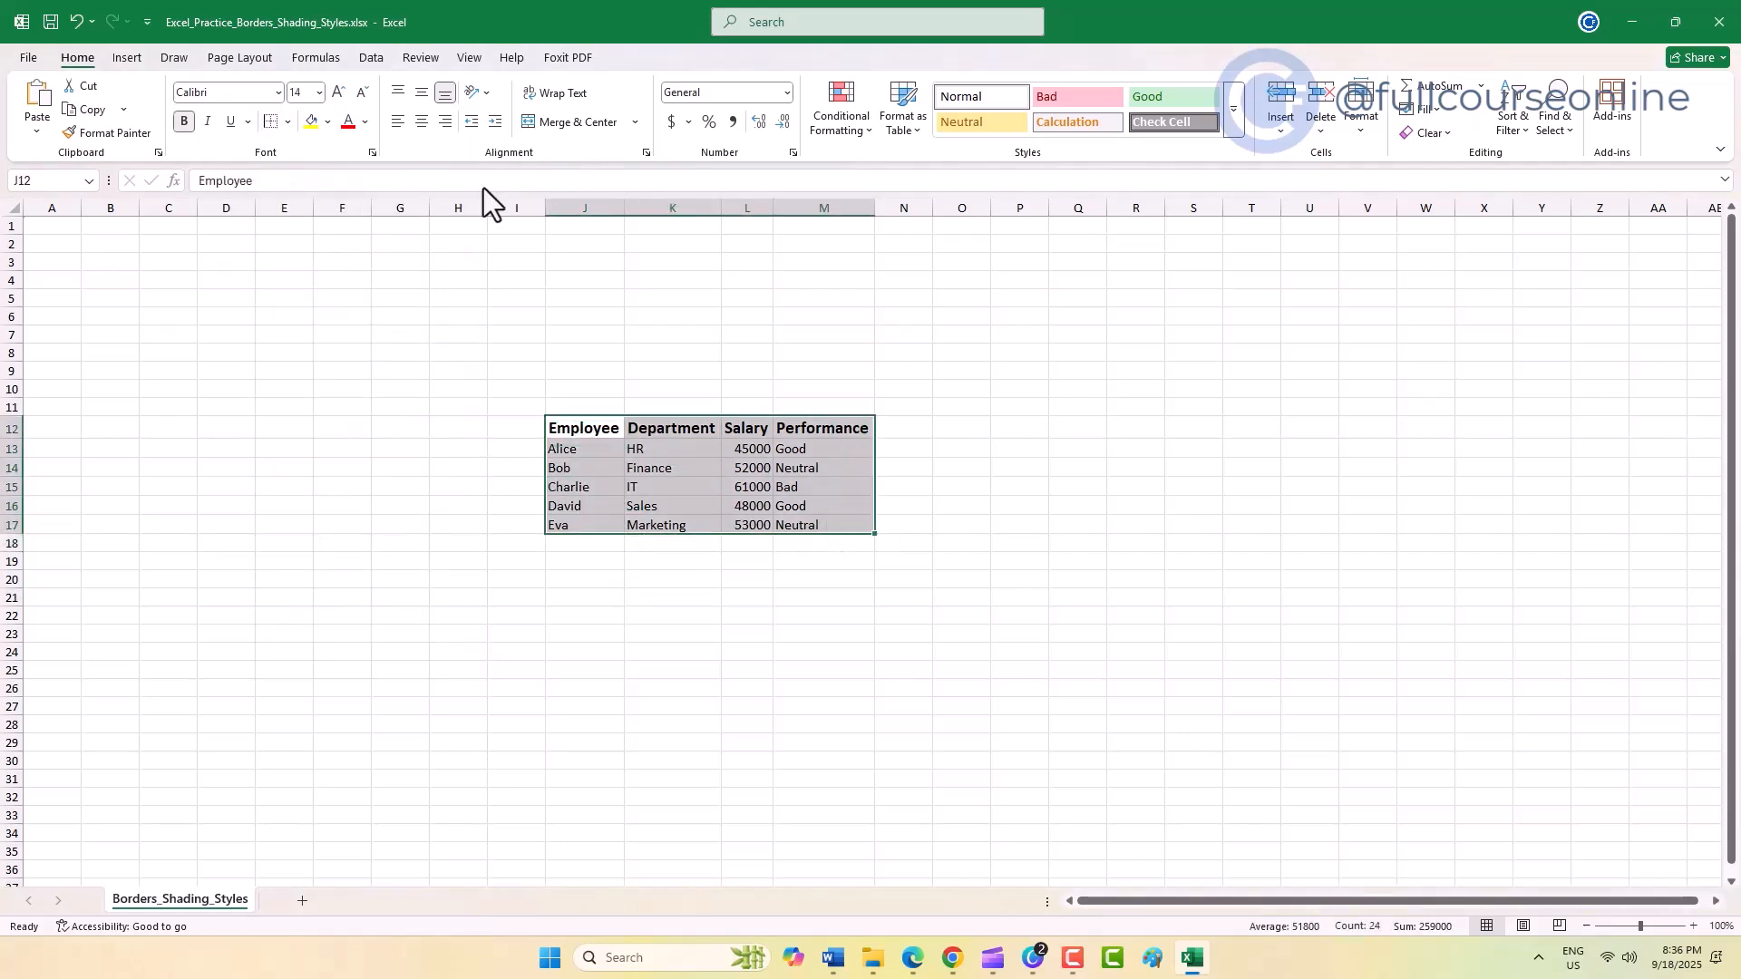
{"action": "left_click", "coordinate": [289, 122]}
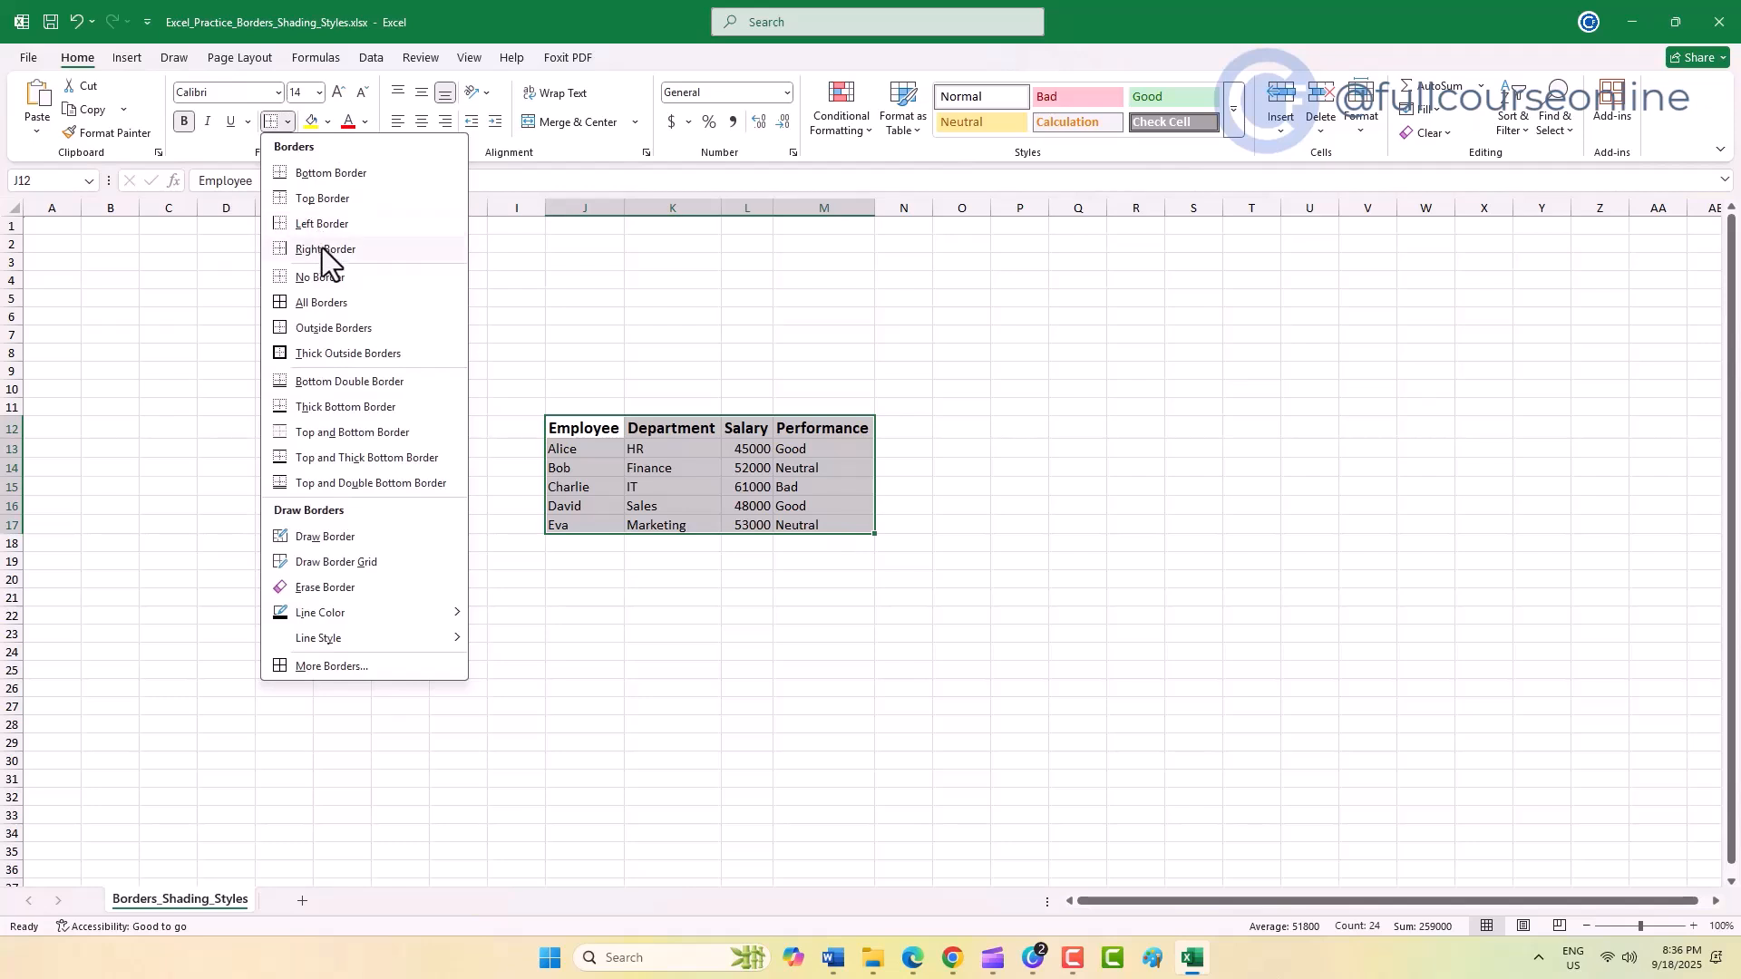
{"action": "left_click", "coordinate": [322, 246]}
{"action": "left_click", "coordinate": [796, 564]}
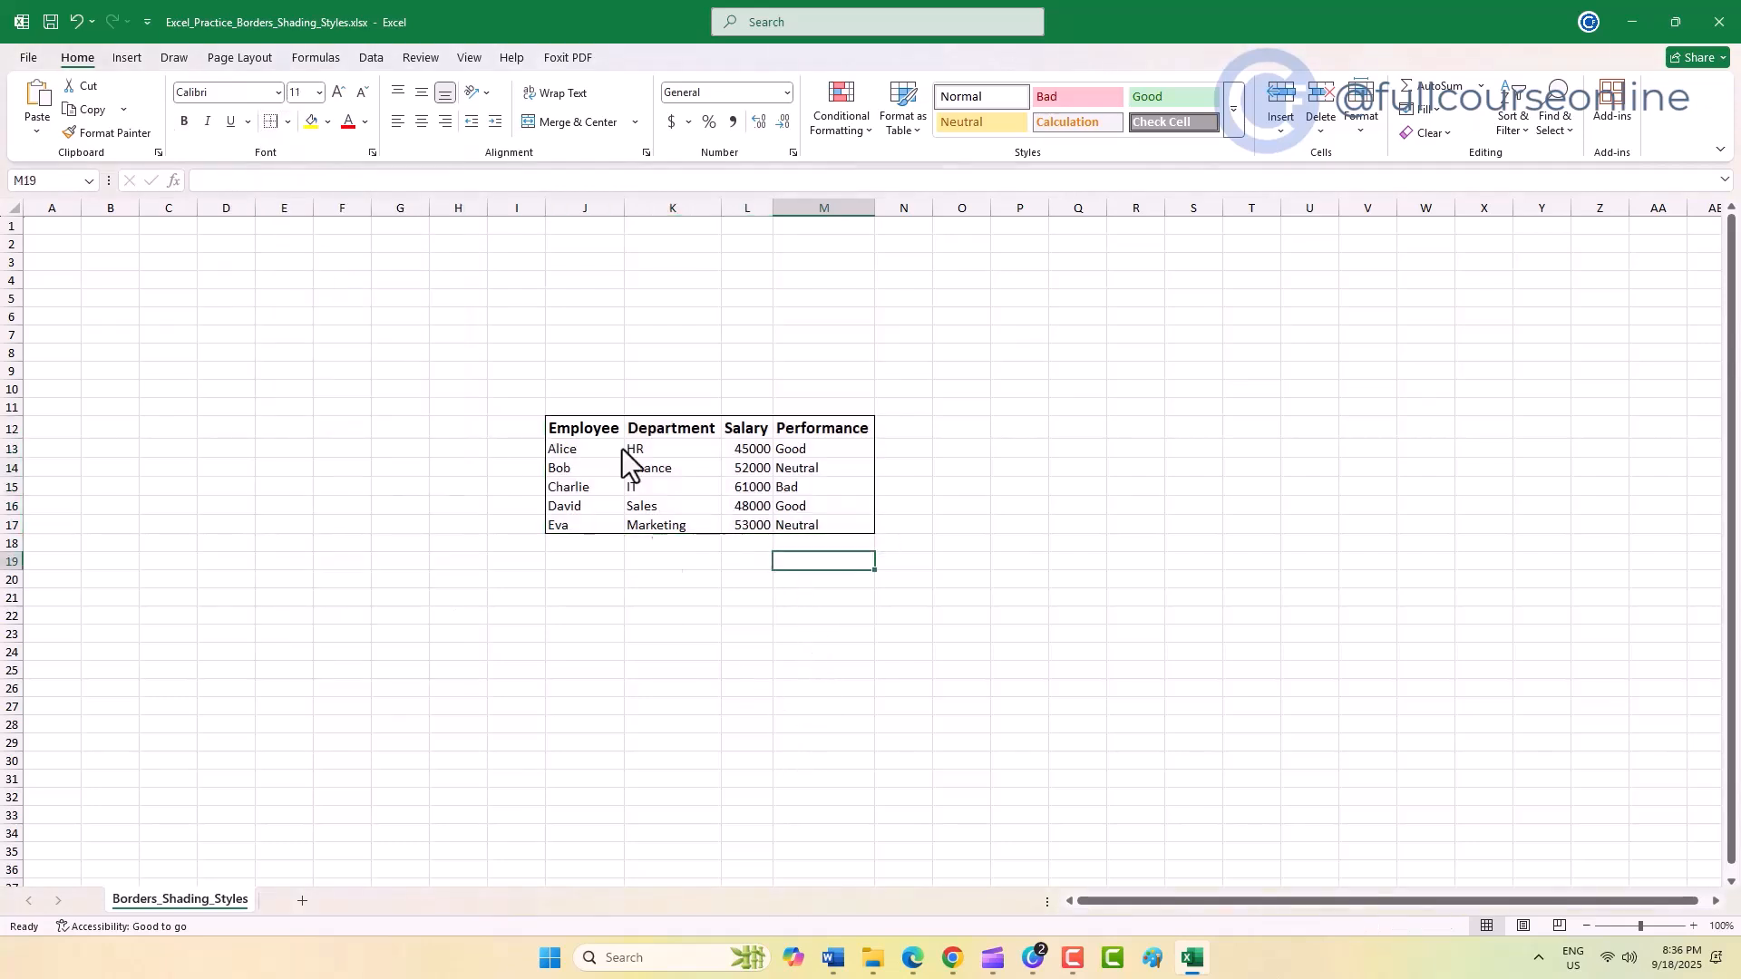
- Apply thick outside borders around the employee table J12:M17
{"action": "left_click_drag", "start_coordinate": [589, 435], "coordinate": [804, 536]}
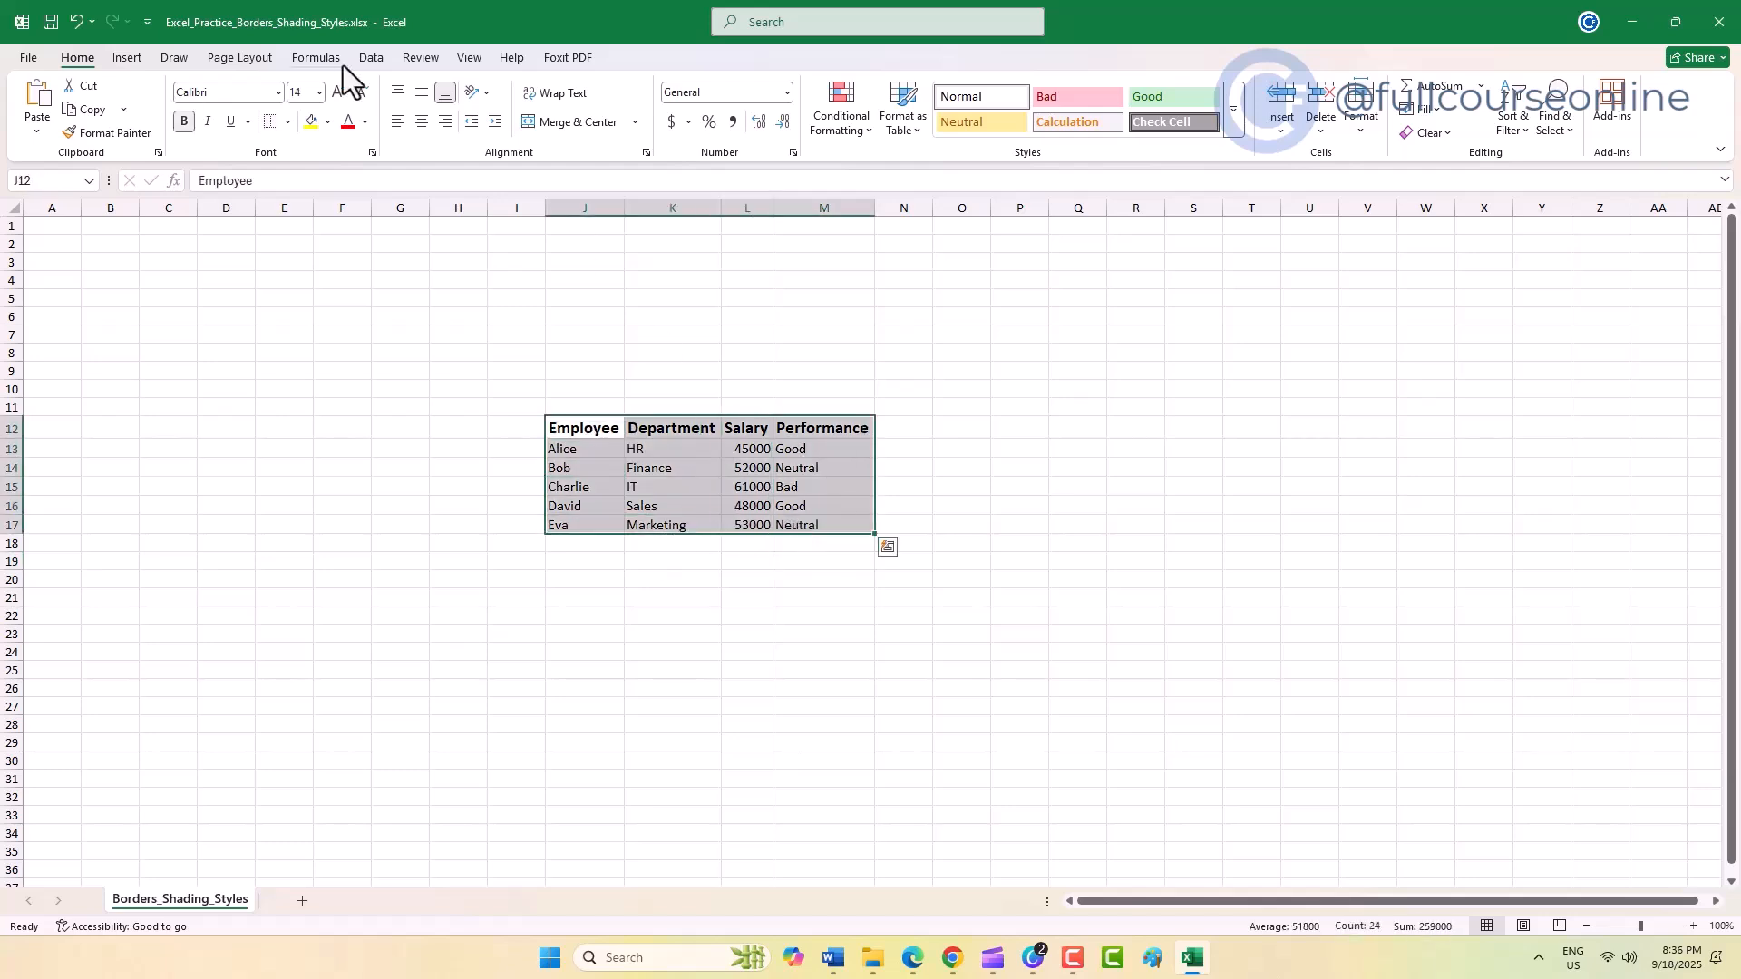
{"action": "left_click", "coordinate": [288, 121]}
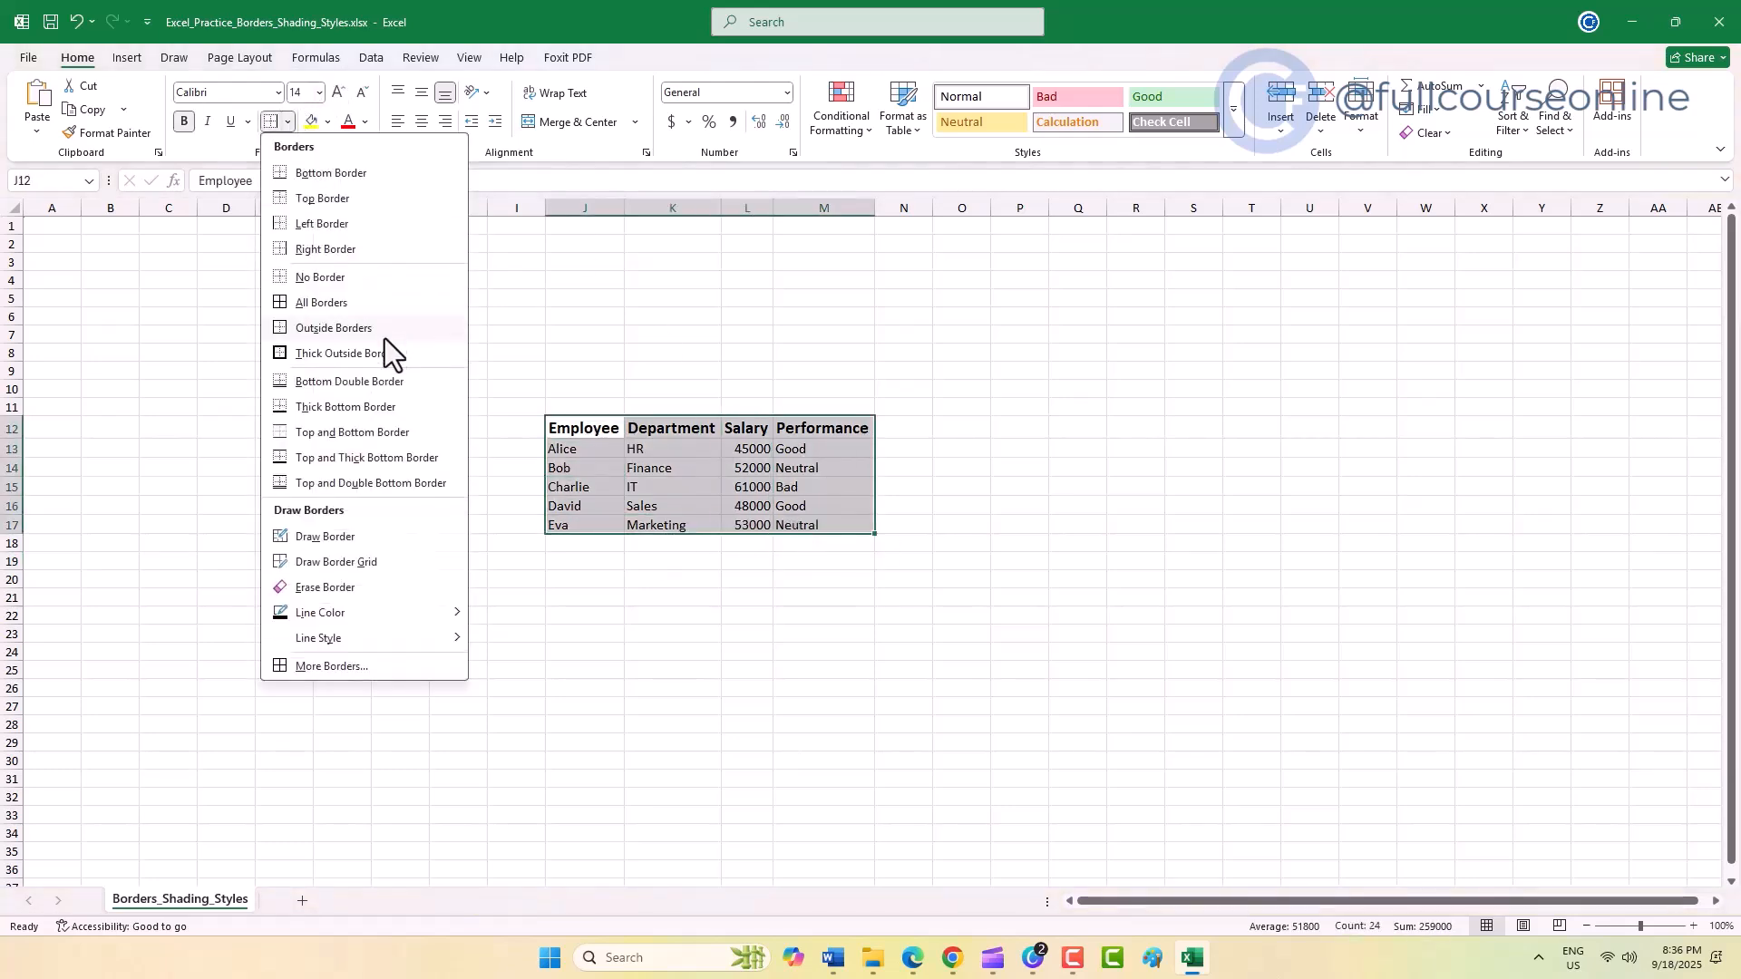
{"action": "left_click", "coordinate": [384, 352]}
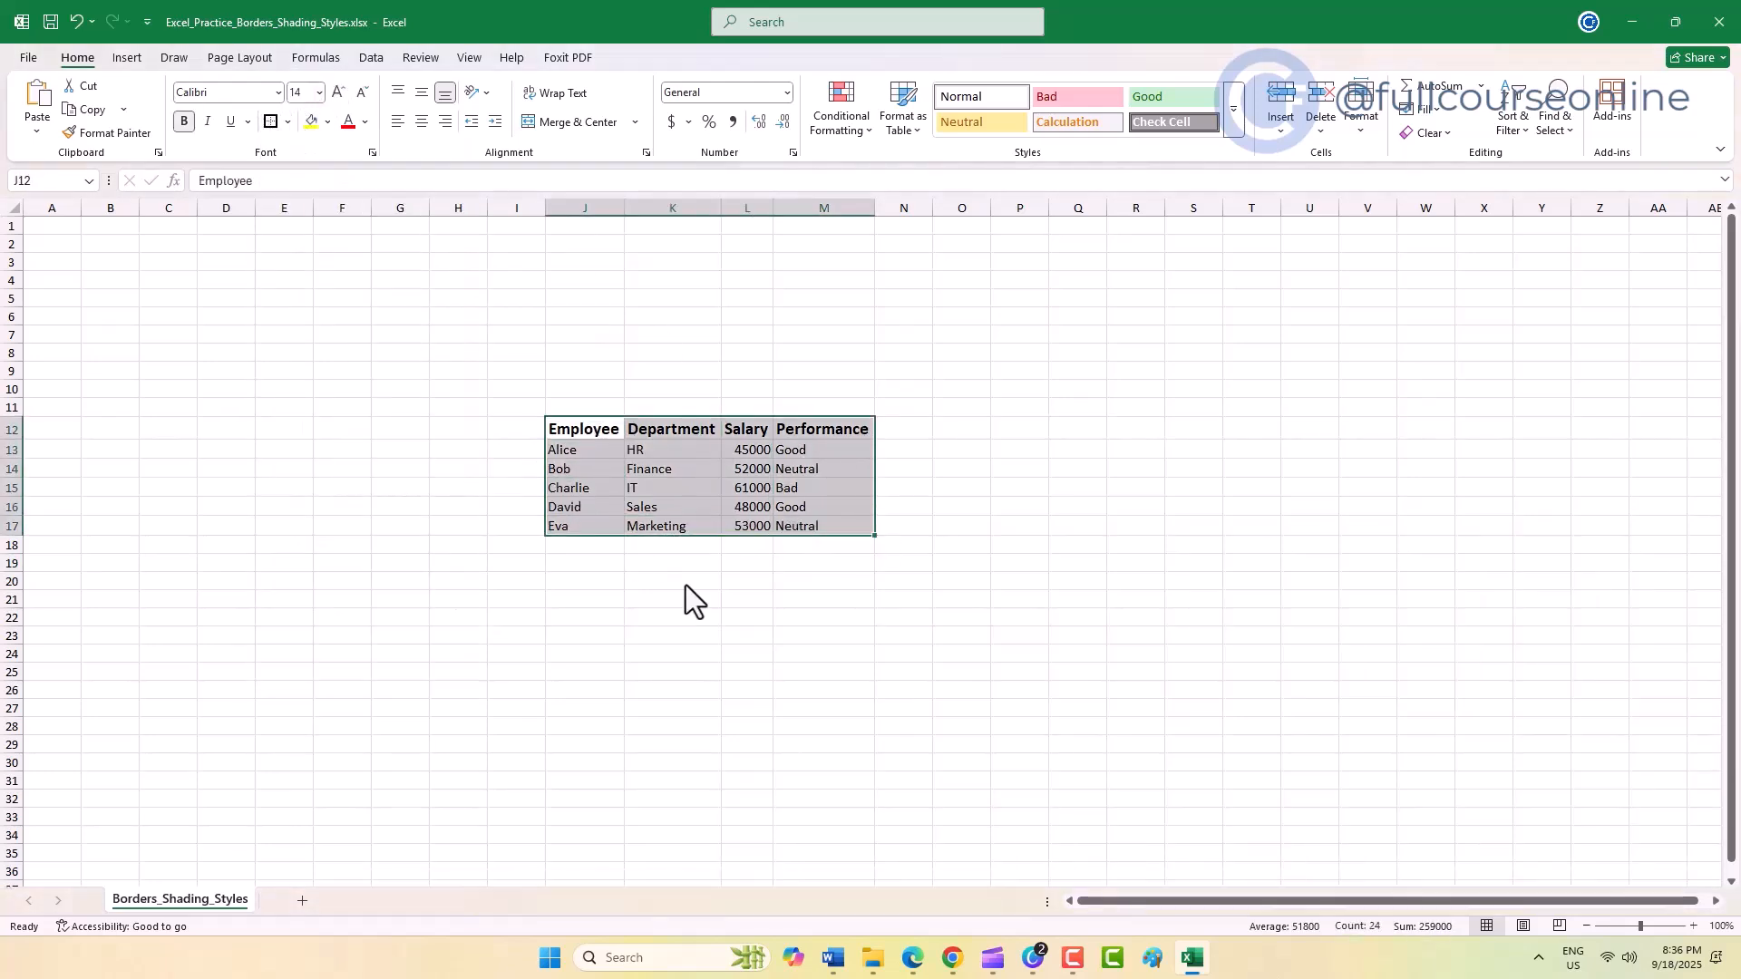
{"action": "left_click", "coordinate": [730, 598]}
- Apply red dashed borders to both the outline and the inside lines of the employee table J12:M17
{"action": "left_click_drag", "start_coordinate": [584, 434], "coordinate": [812, 530]}
{"action": "left_click", "coordinate": [289, 123]}
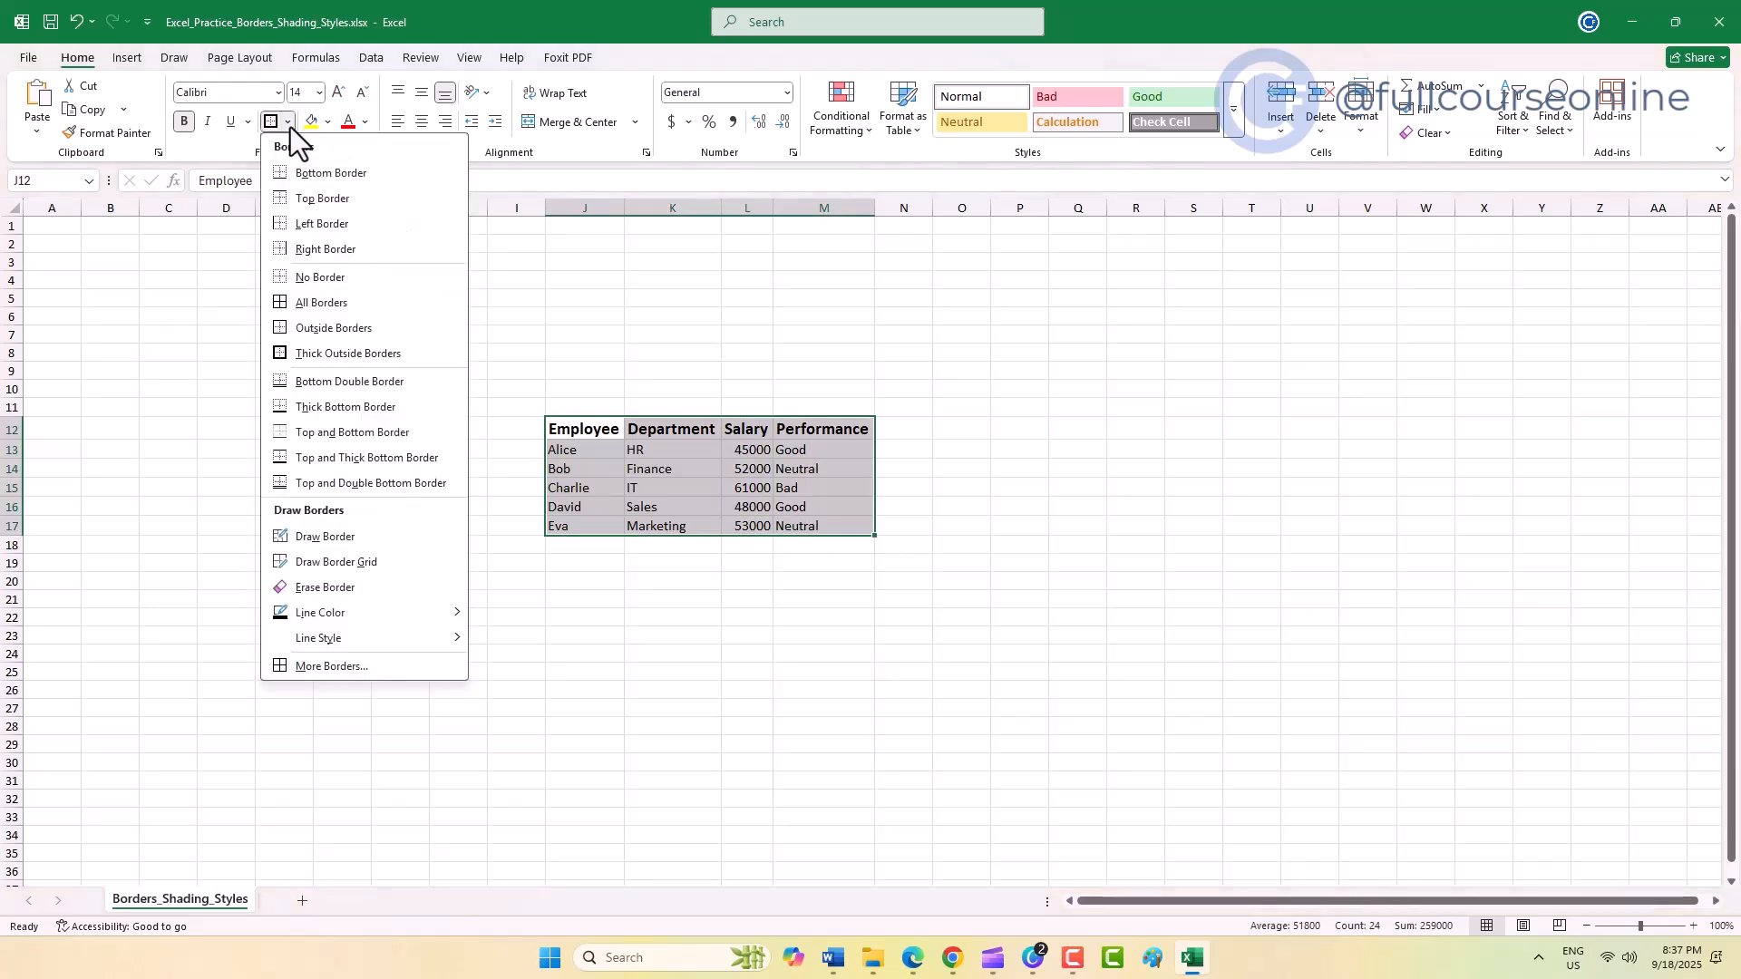
{"action": "left_click", "coordinate": [407, 667]}
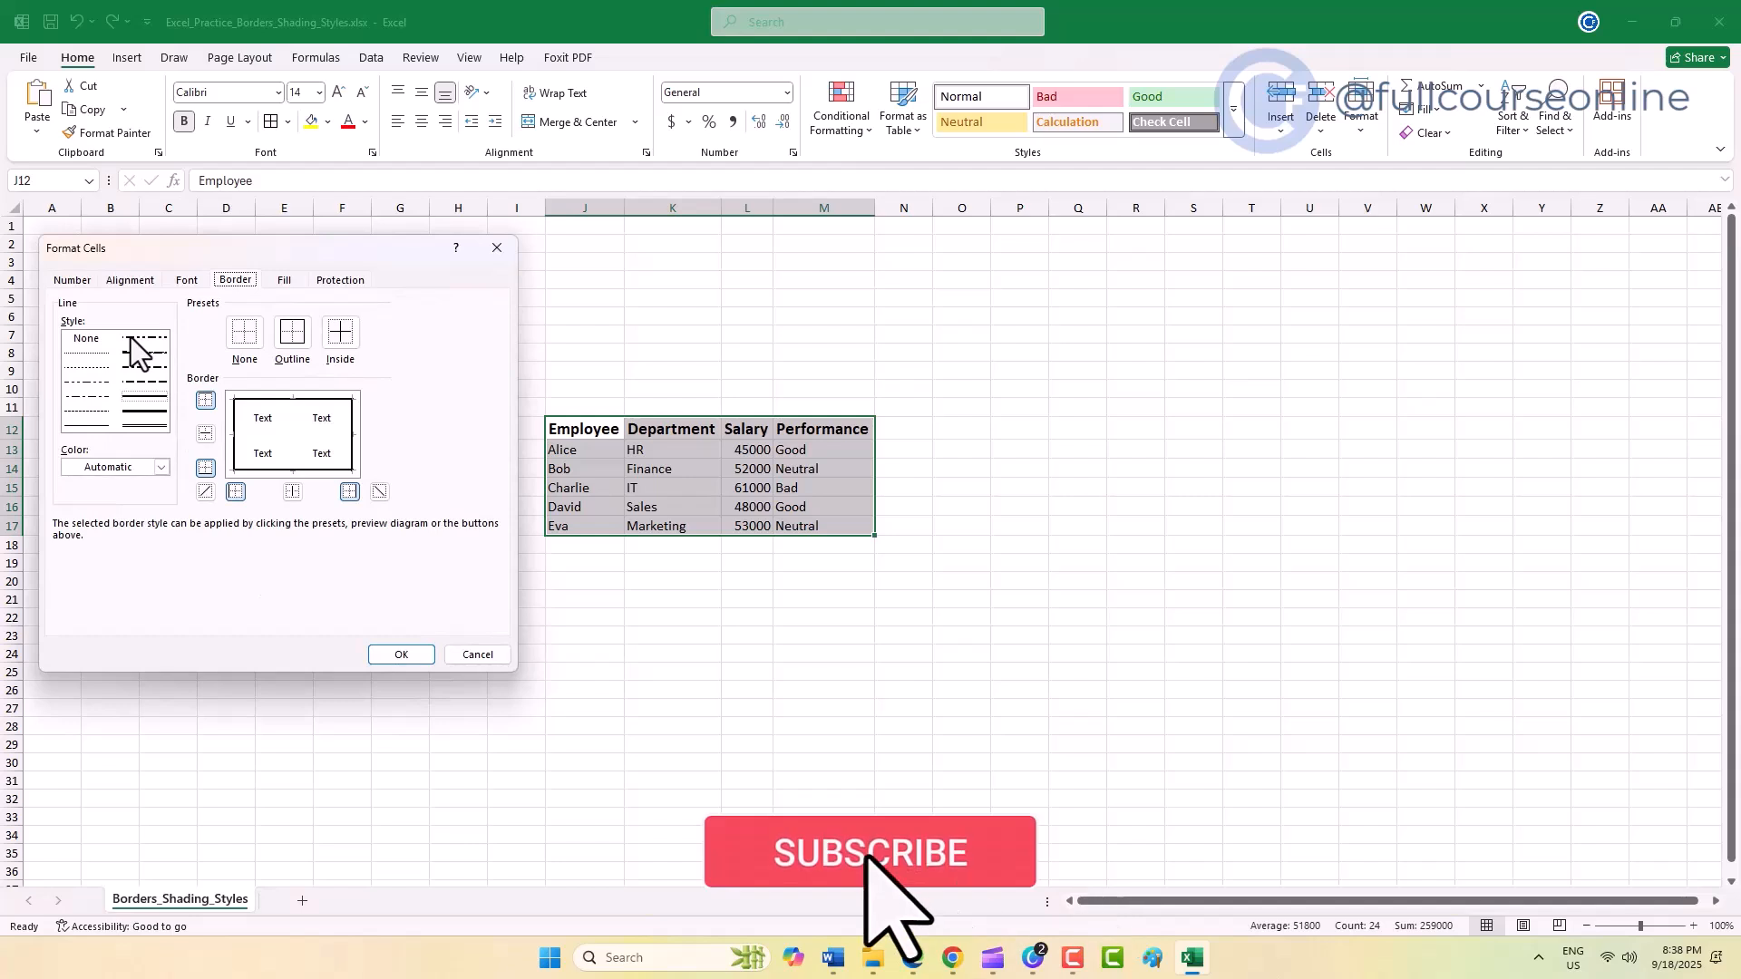
{"action": "left_click", "coordinate": [143, 413]}
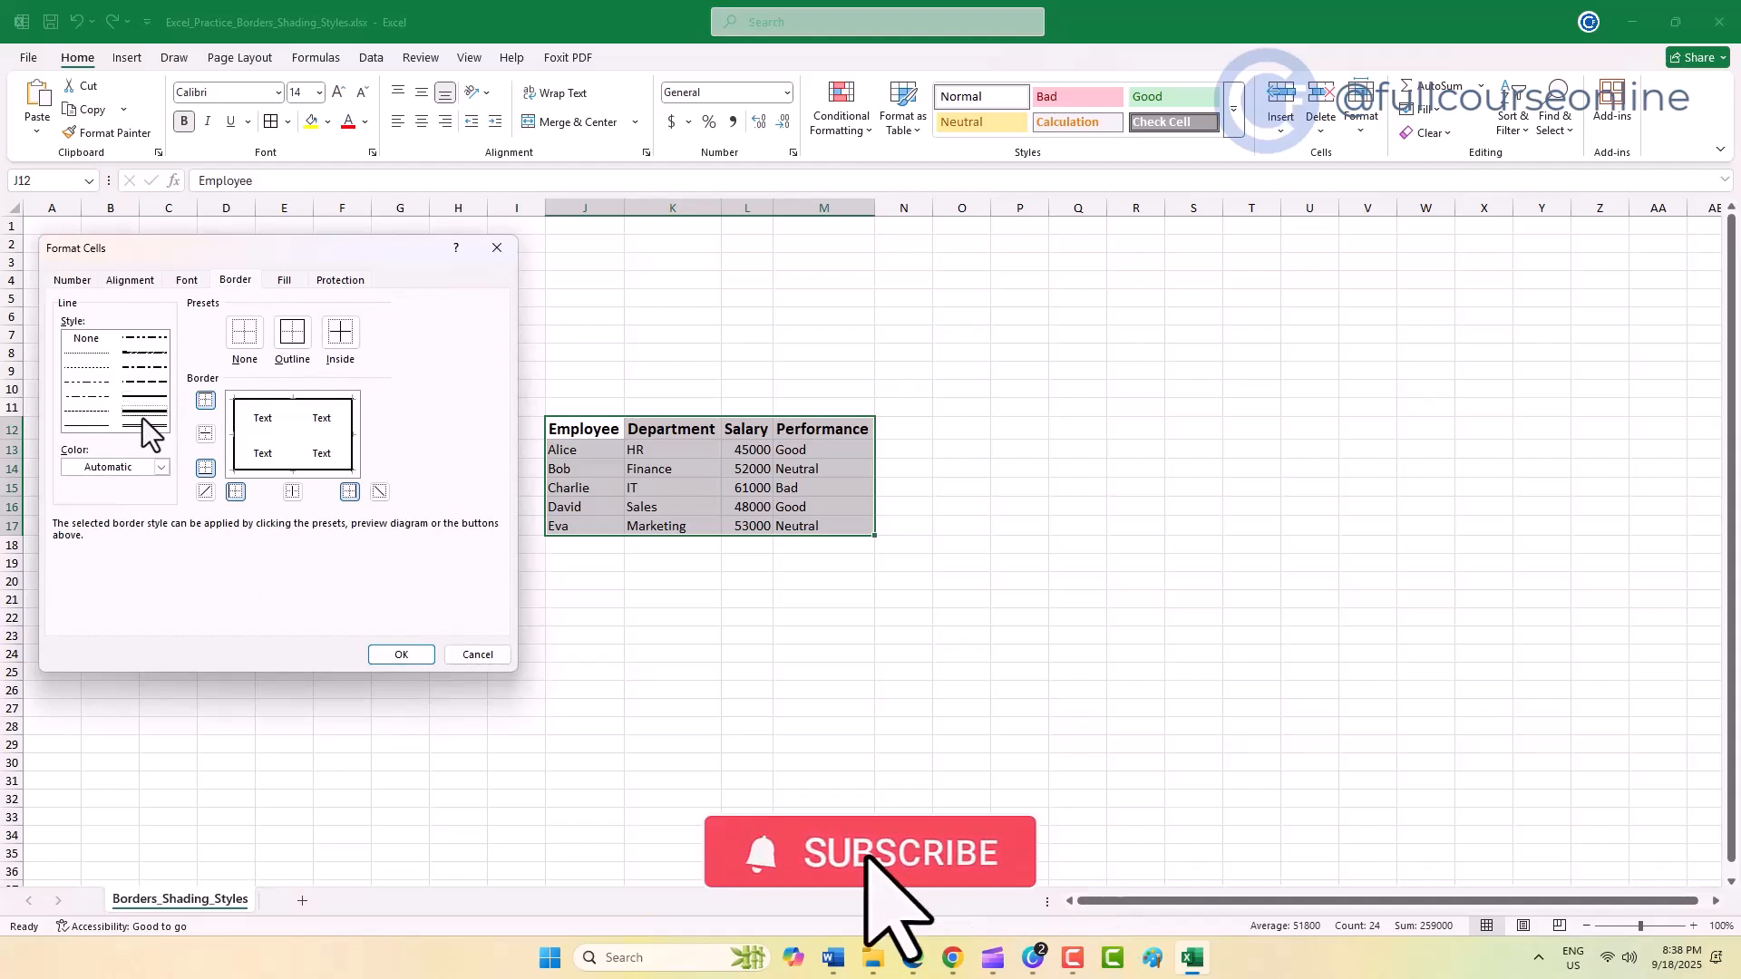
{"action": "left_click", "coordinate": [147, 384]}
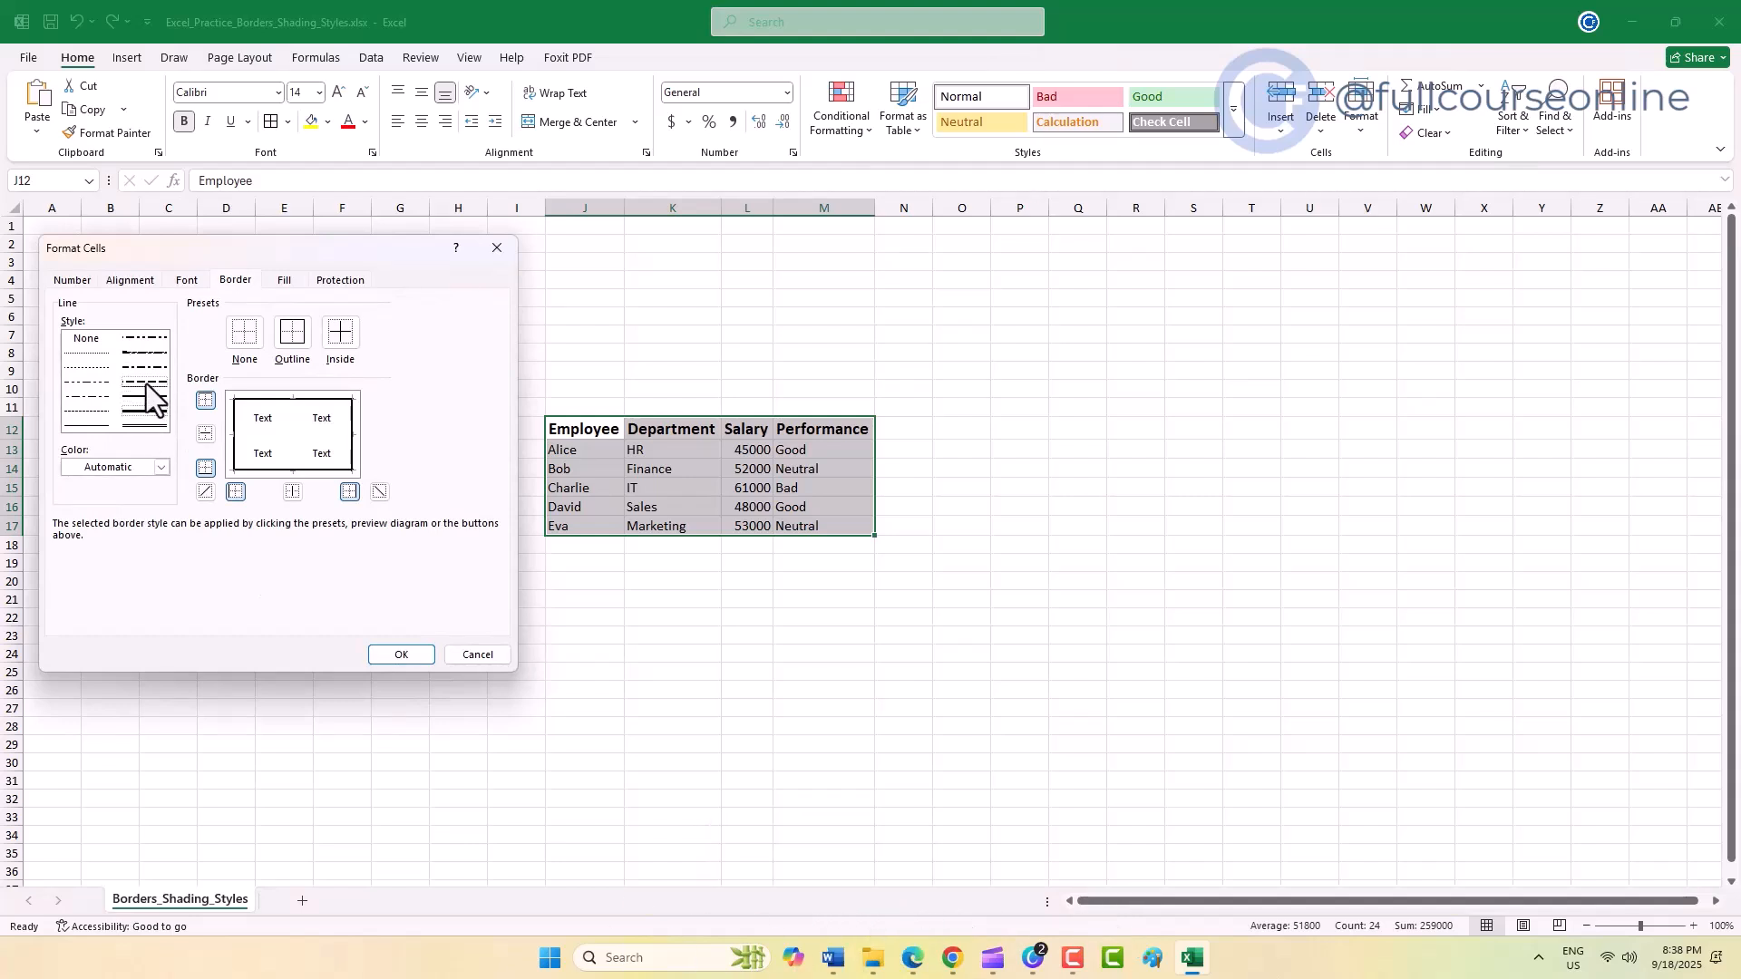
{"action": "left_click", "coordinate": [161, 467]}
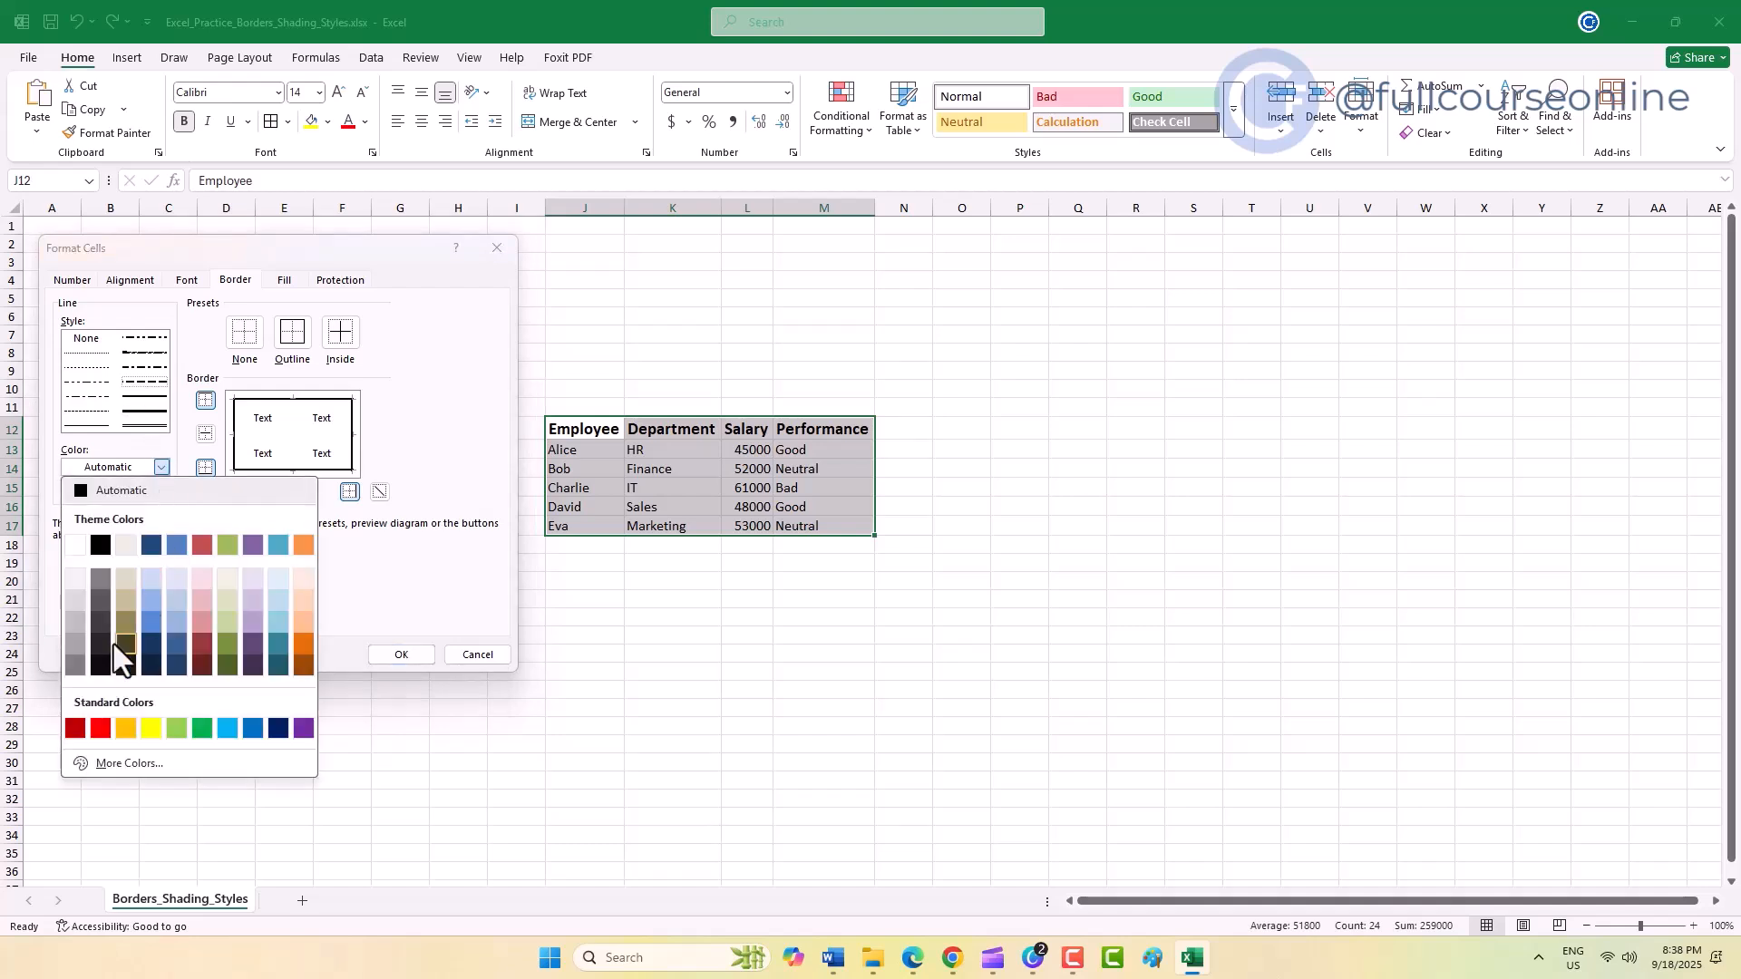
{"action": "left_click", "coordinate": [99, 728]}
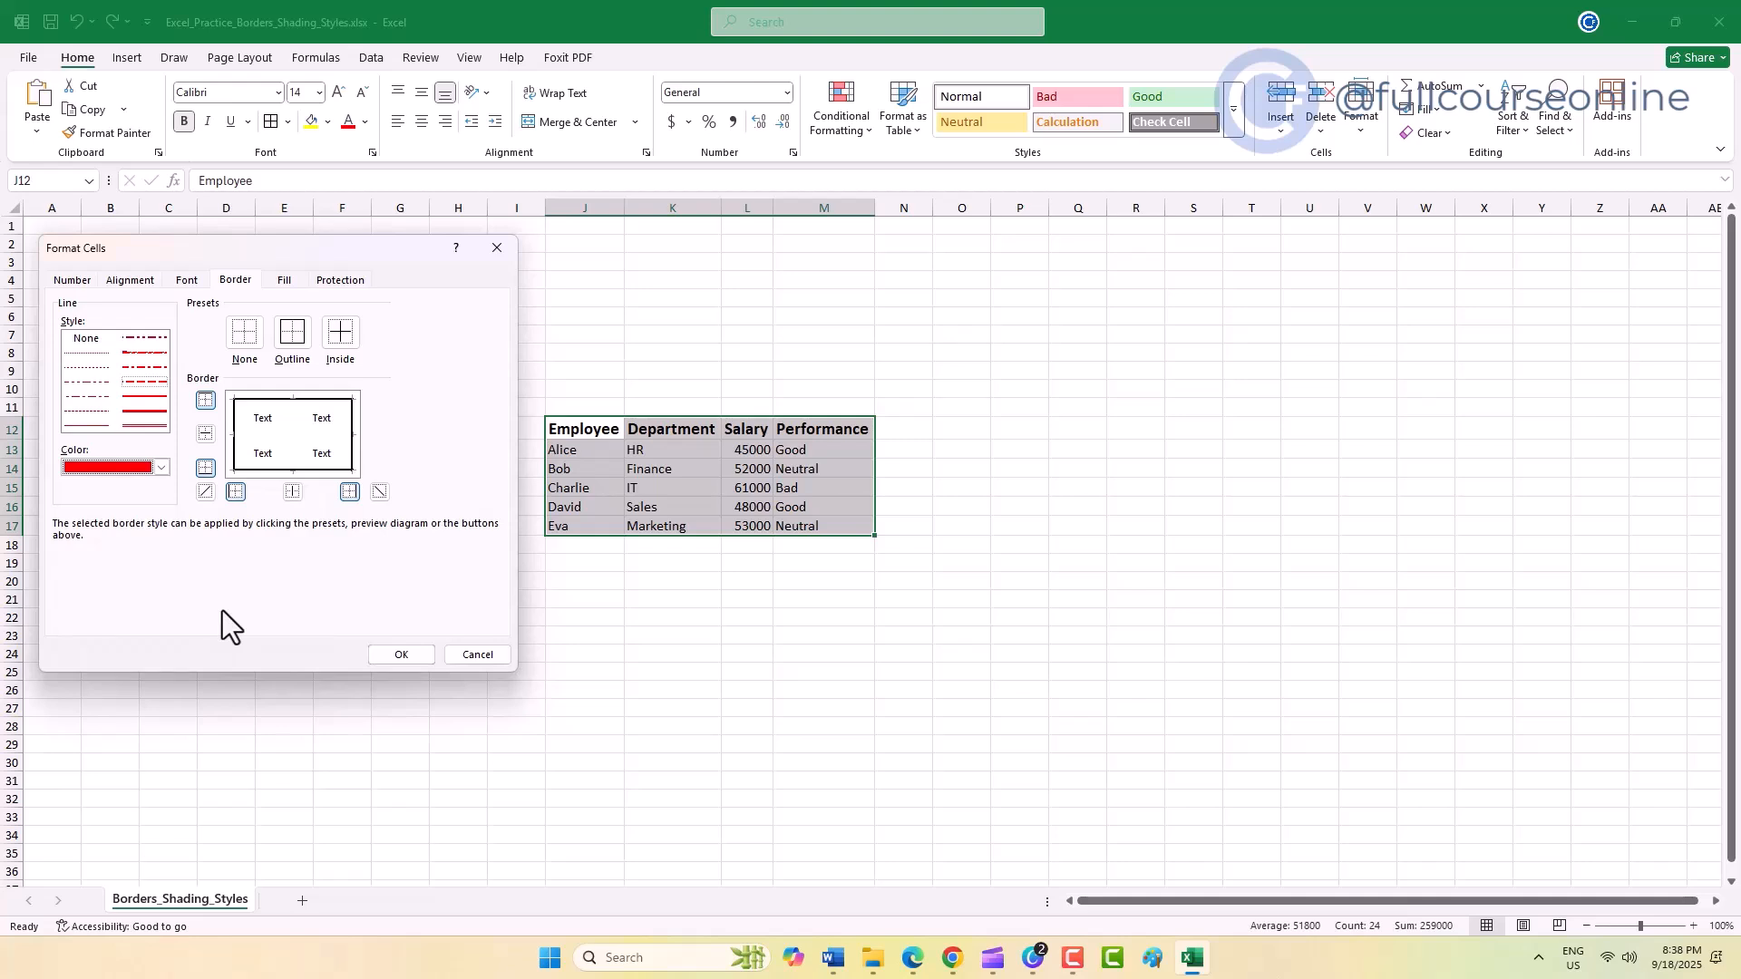
{"action": "left_click", "coordinate": [337, 355]}
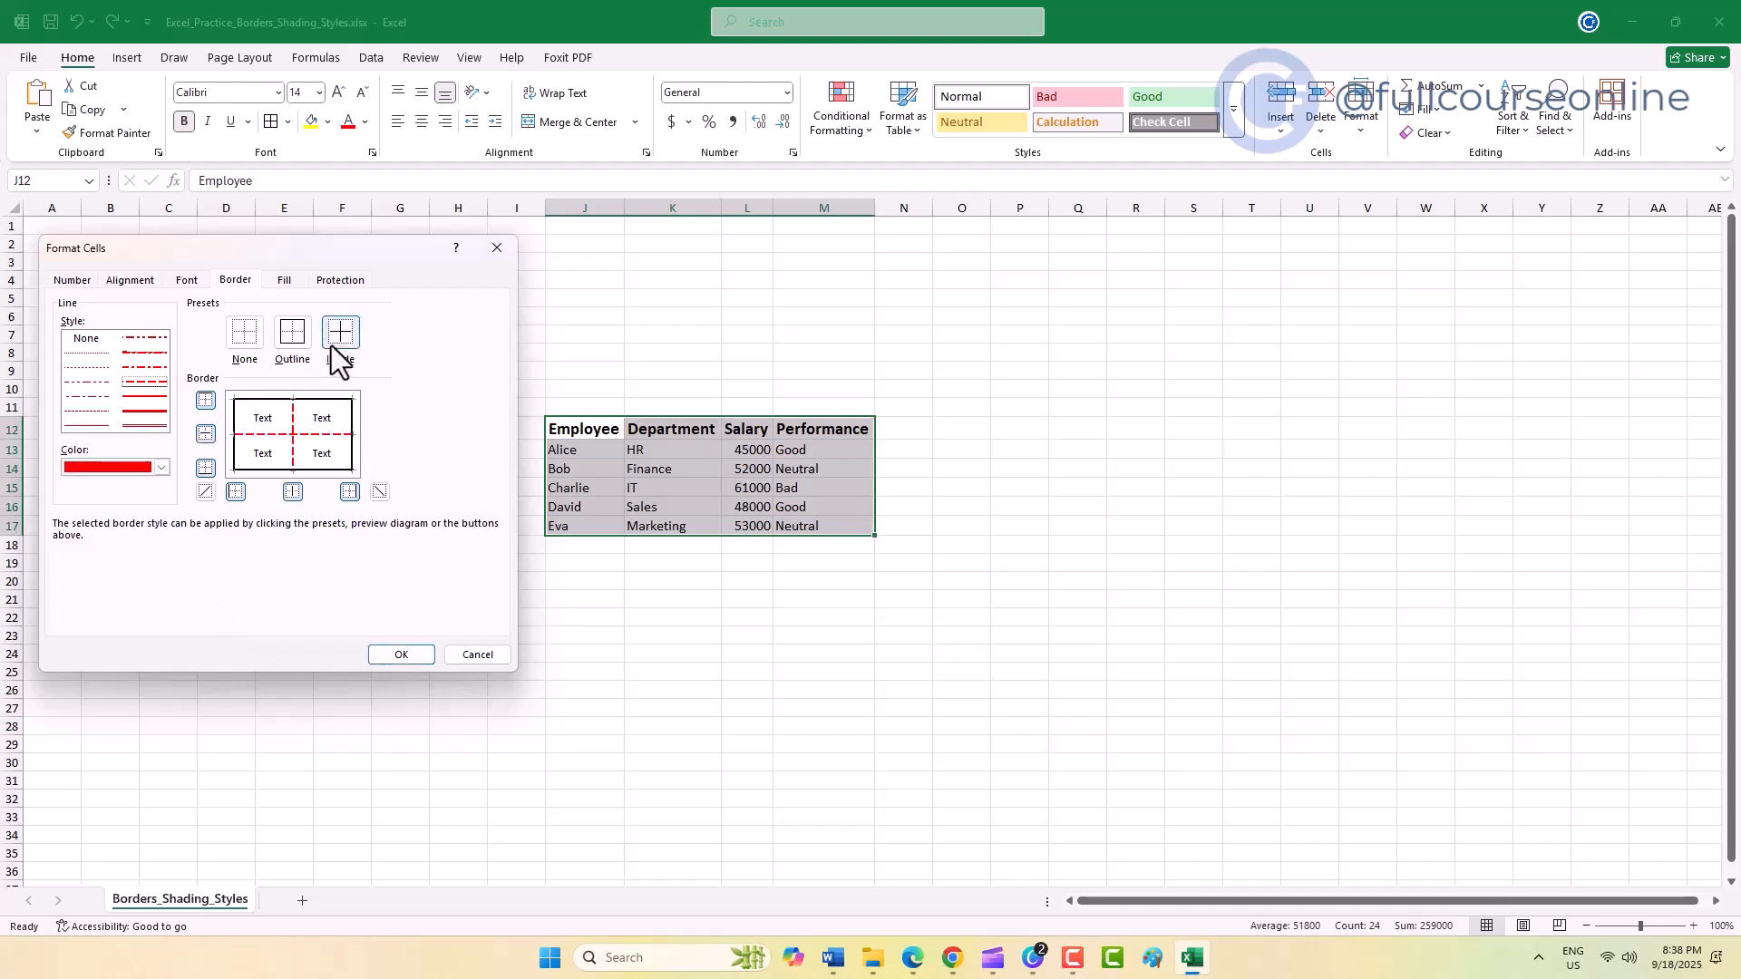
{"action": "left_click", "coordinate": [292, 334]}
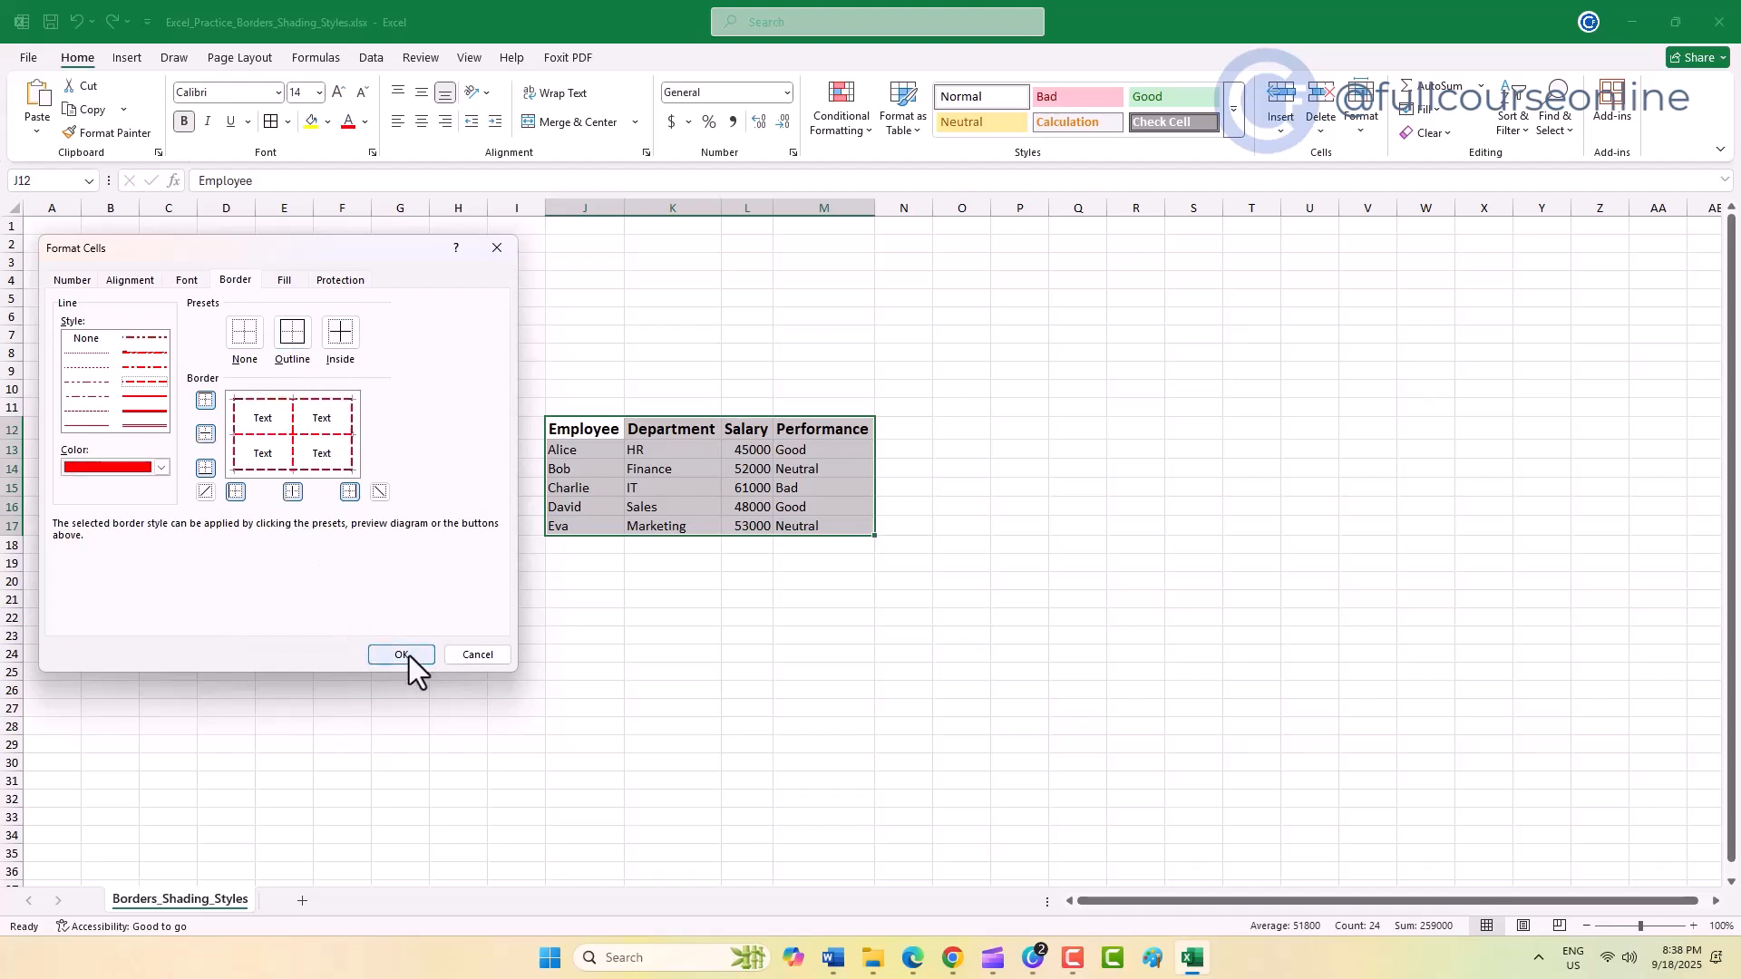
{"action": "left_click", "coordinate": [401, 653]}
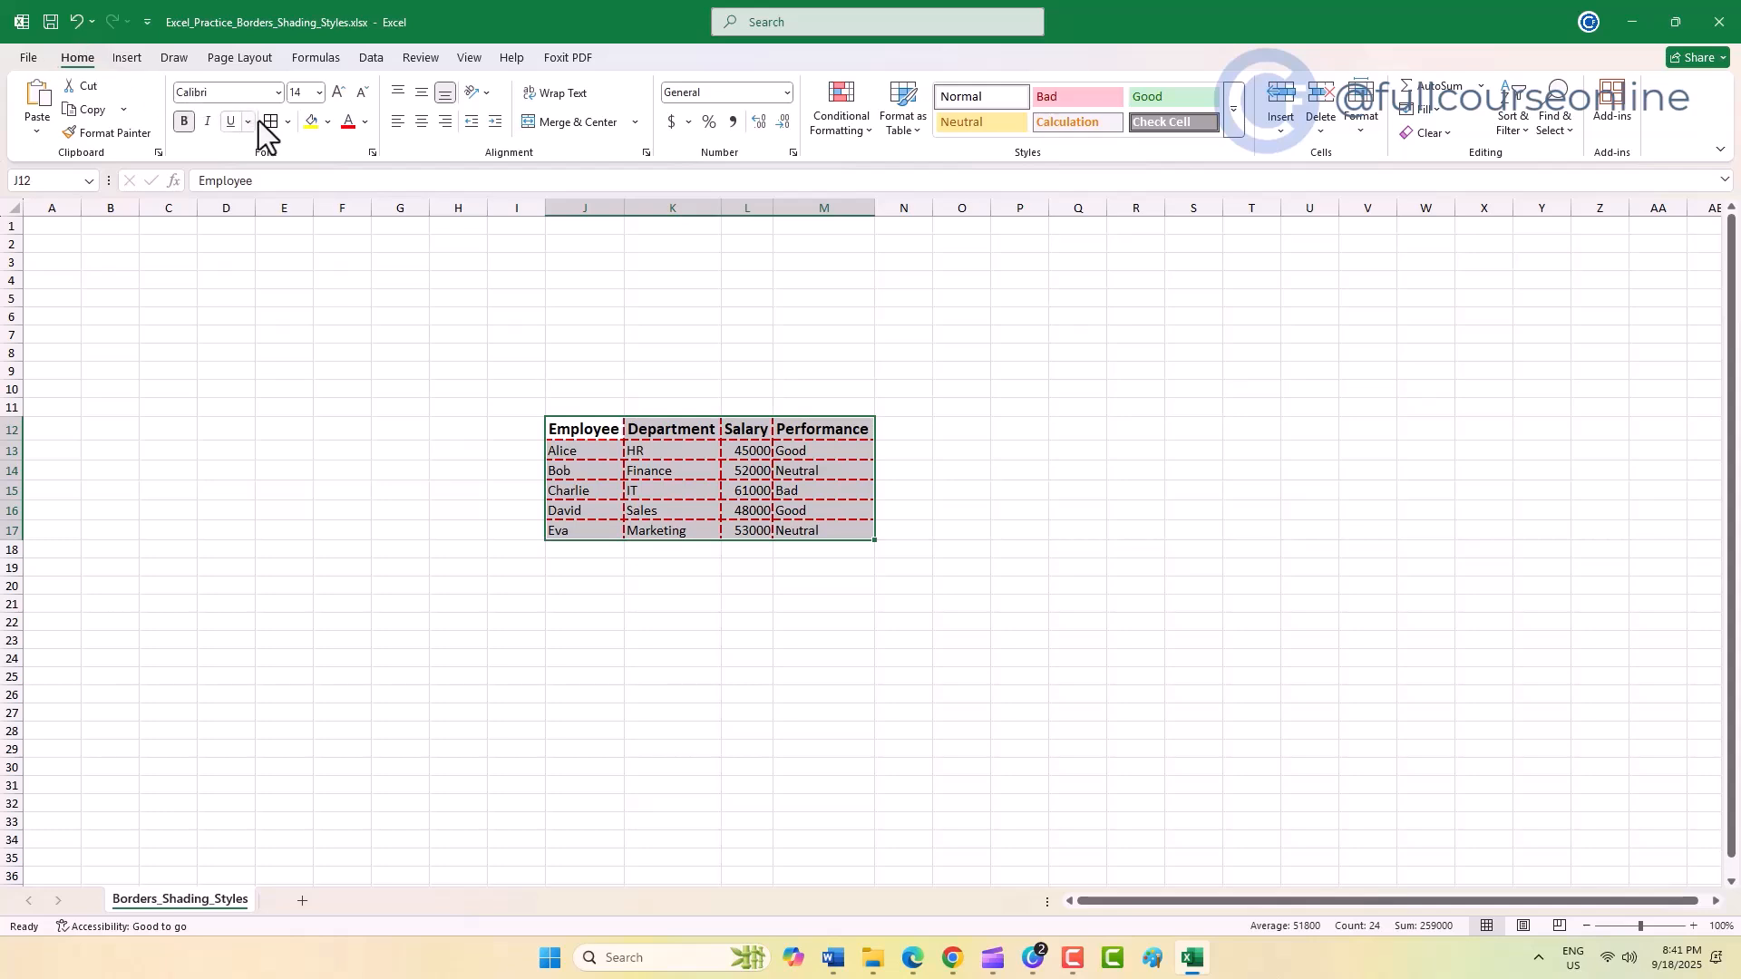
- Fill the employee table J12:M17 with a light green background color
{"action": "left_click", "coordinate": [291, 122]}
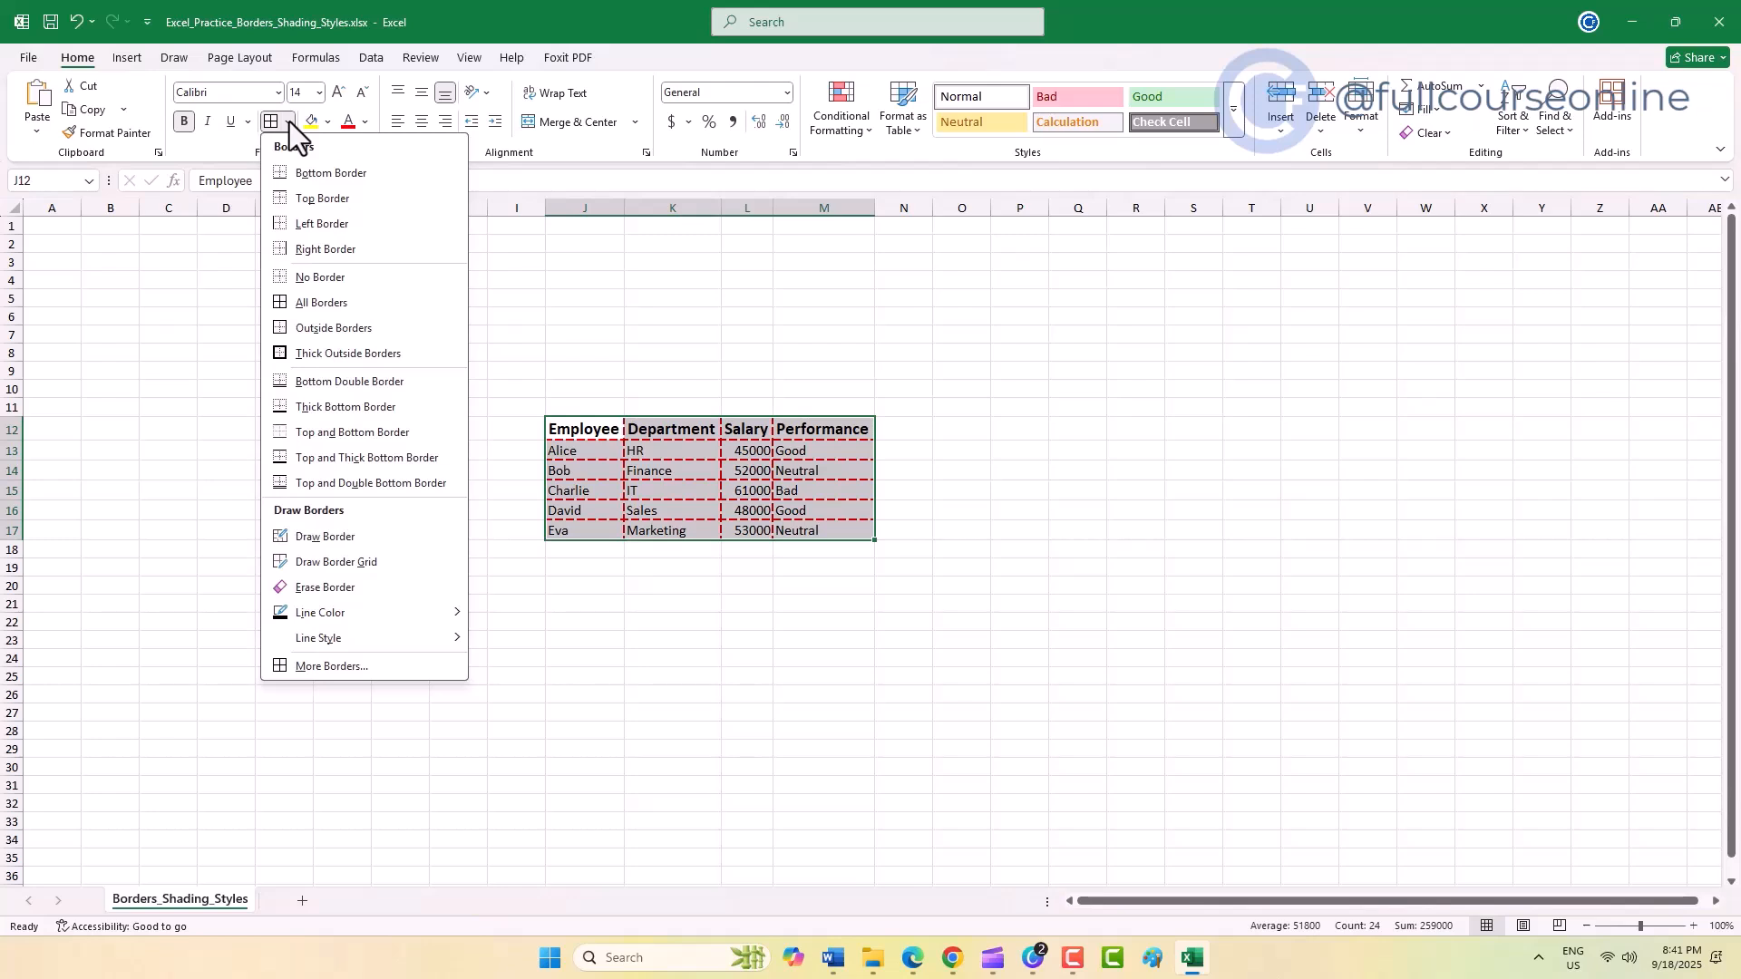
{"action": "left_click", "coordinate": [331, 667]}
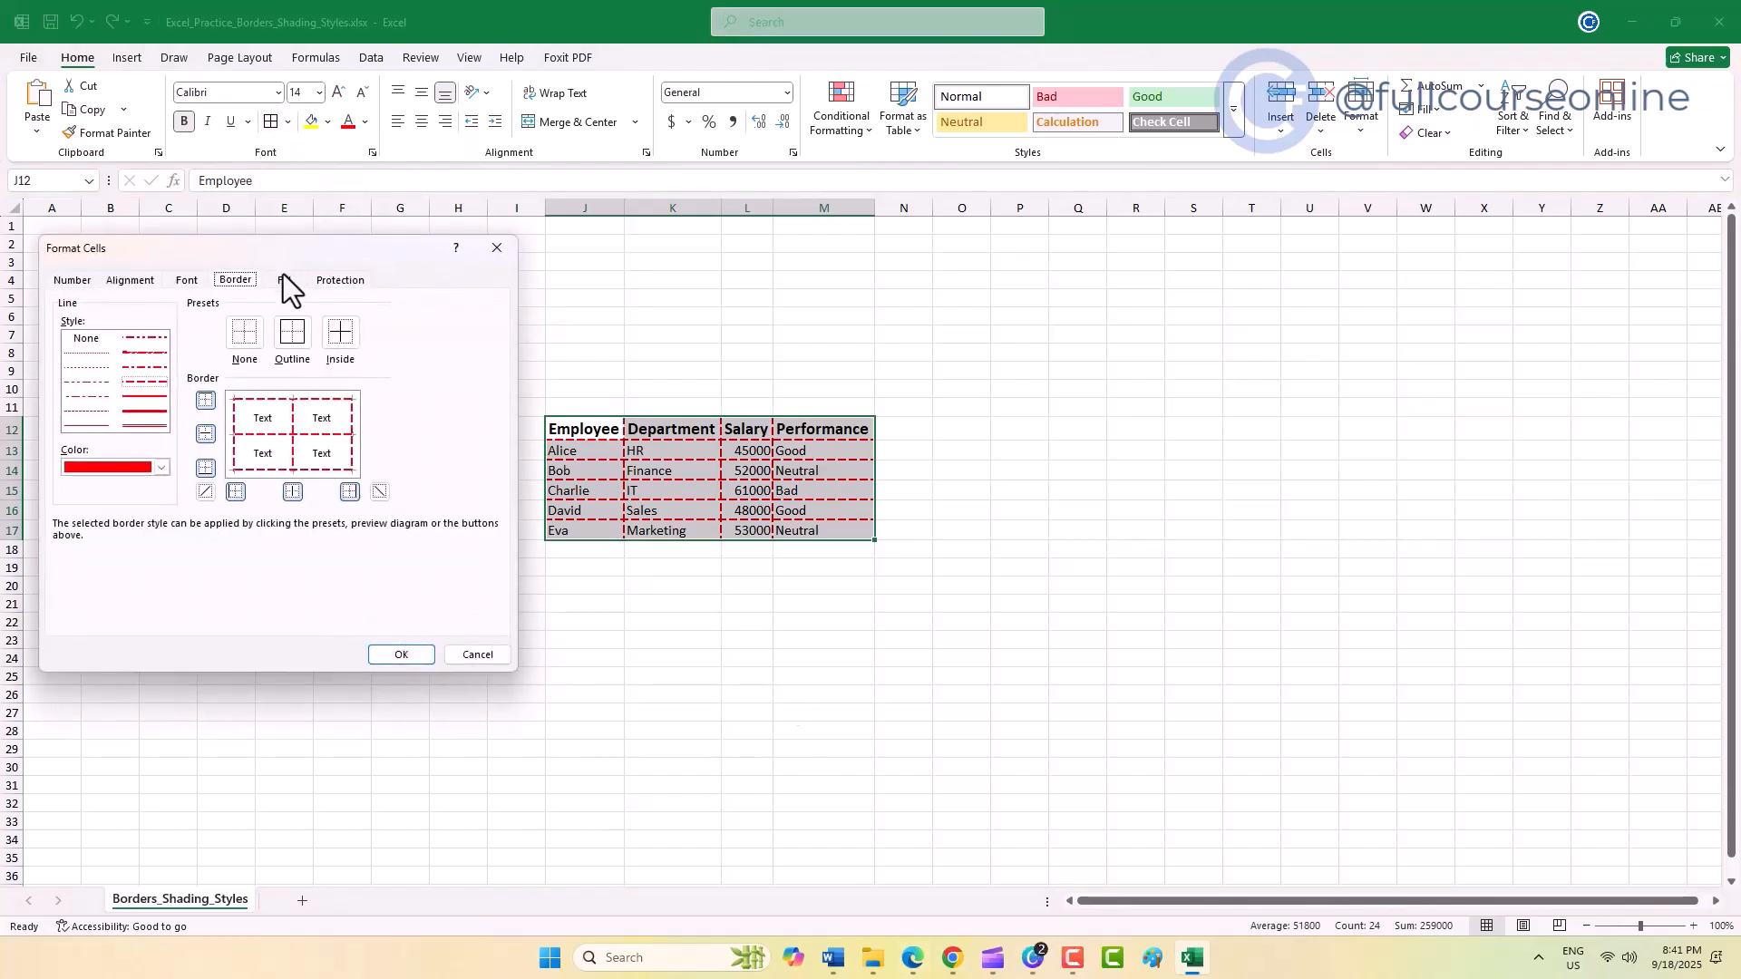
{"action": "left_click", "coordinate": [283, 280]}
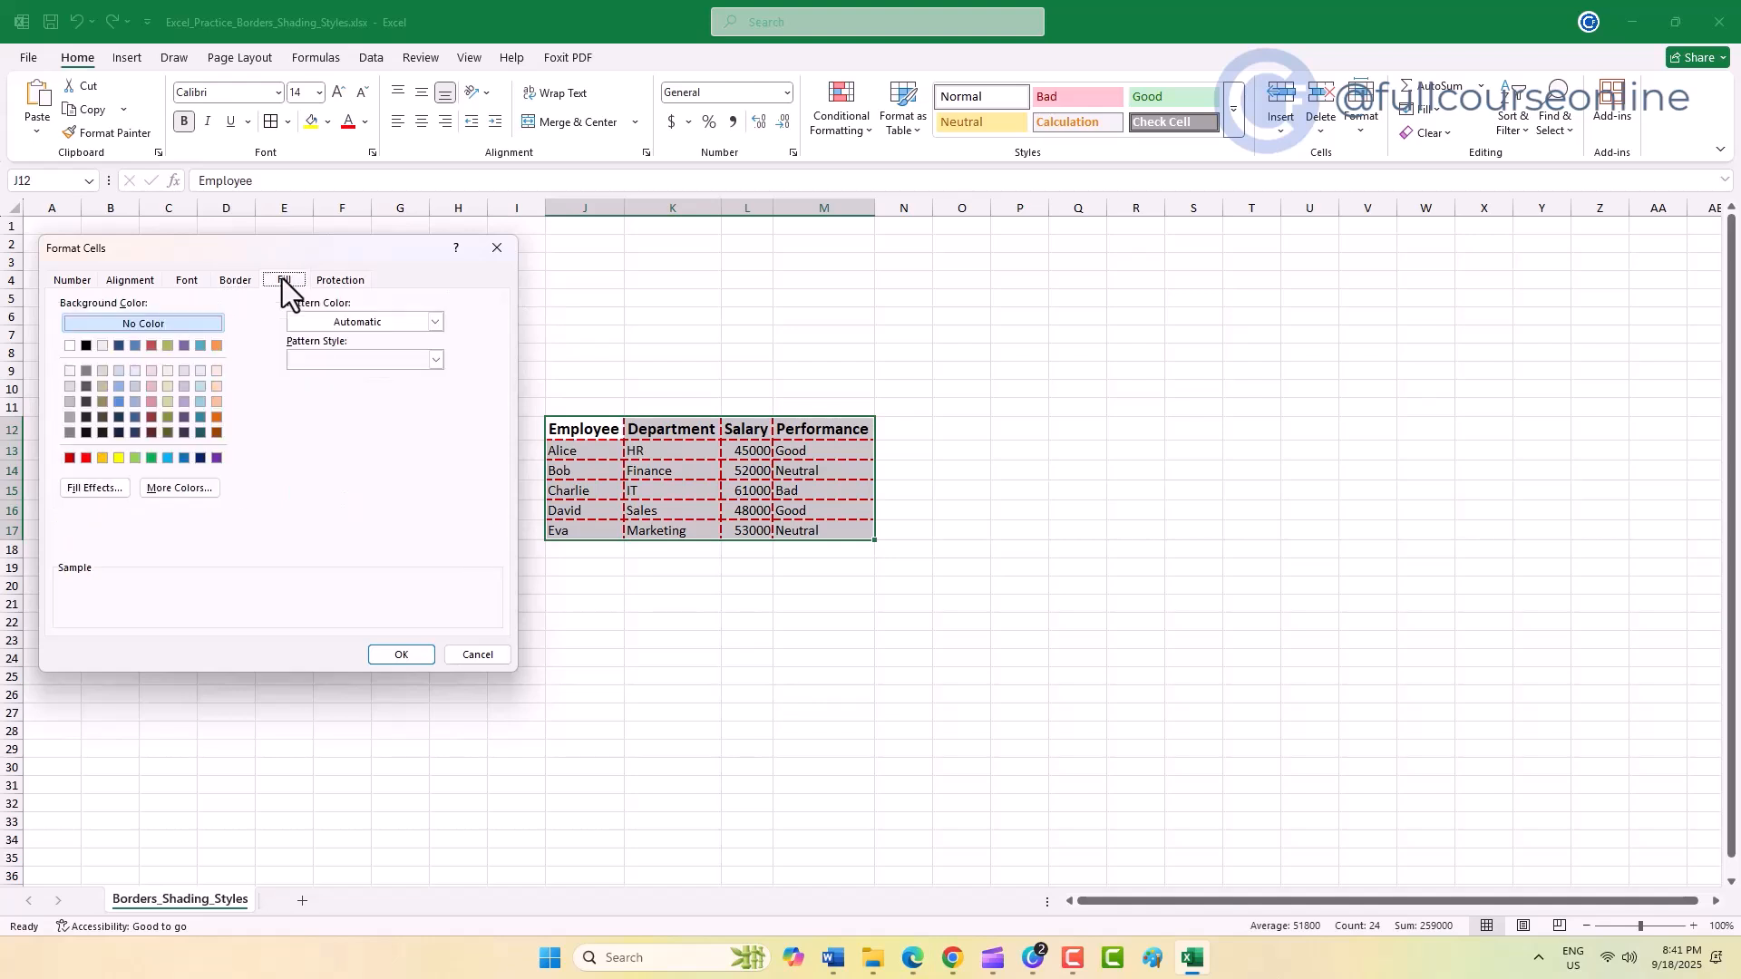
{"action": "left_click", "coordinate": [169, 402]}
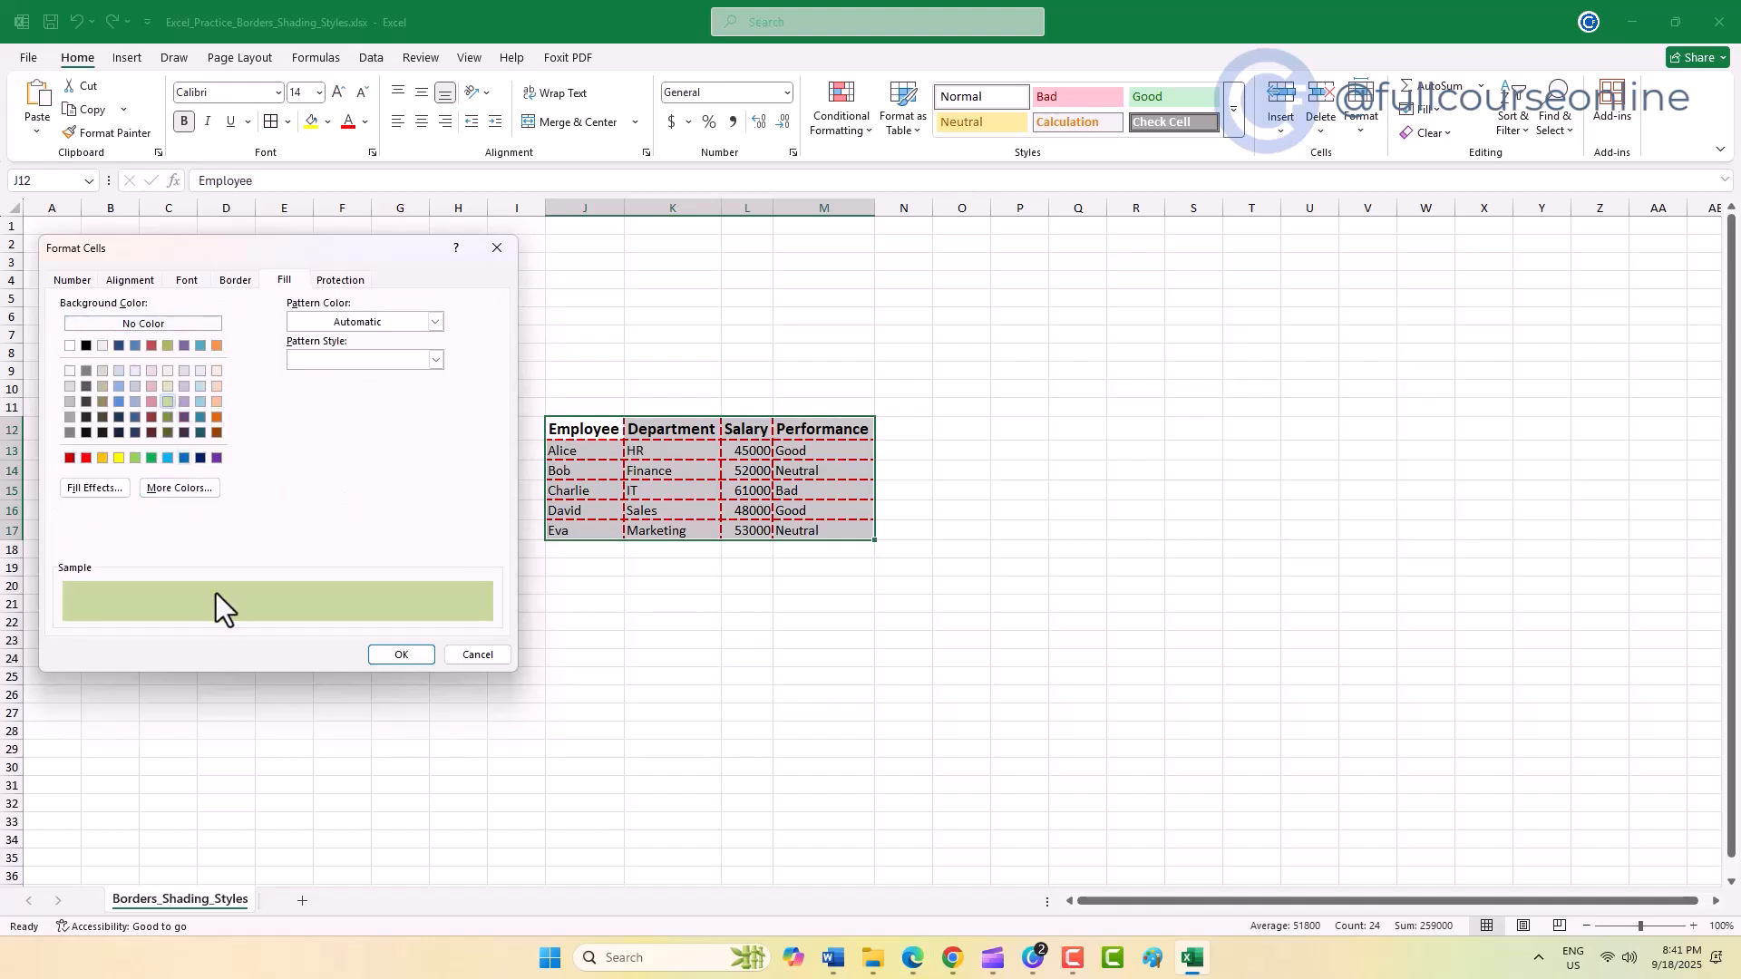
{"action": "left_click", "coordinate": [396, 661]}
{"action": "left_click", "coordinate": [763, 548]}
- Set the background fill of the employee table J12:M17 to a light blue
{"action": "left_click_drag", "start_coordinate": [580, 430], "coordinate": [869, 533]}
{"action": "left_click", "coordinate": [289, 123]}
{"action": "left_click", "coordinate": [329, 639]}
{"action": "left_click", "coordinate": [282, 281]}
{"action": "left_click", "coordinate": [119, 402]}
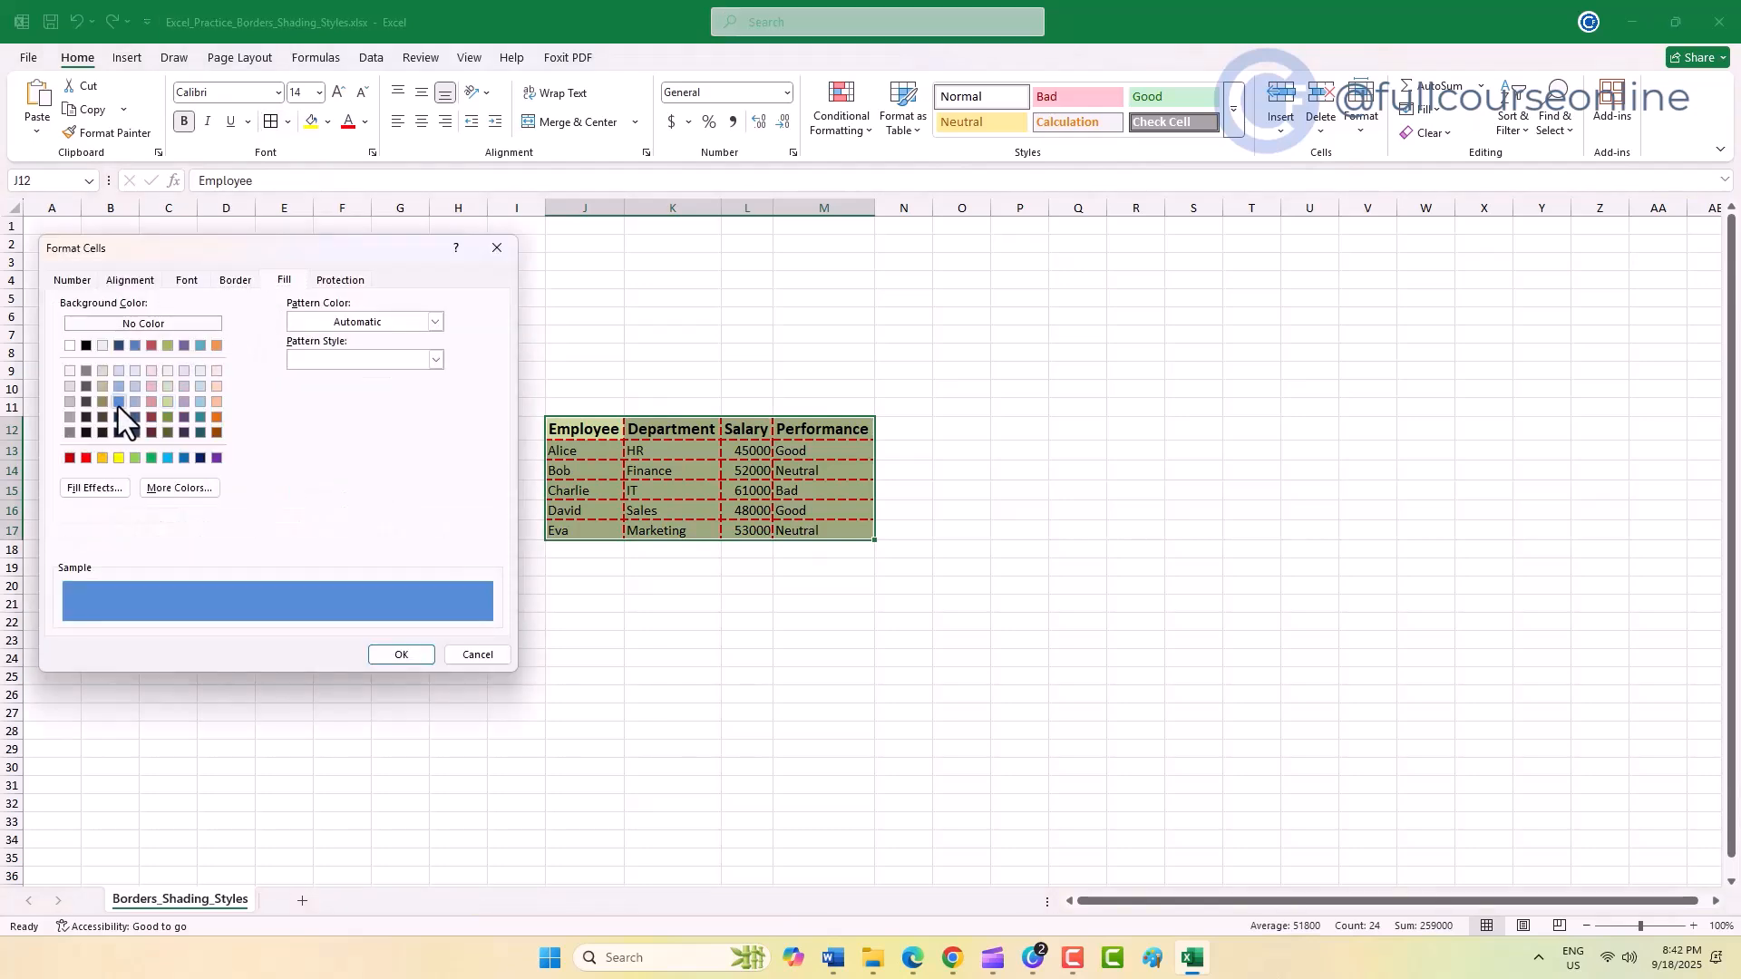
{"action": "left_click", "coordinate": [119, 370]}
{"action": "left_click", "coordinate": [425, 652]}
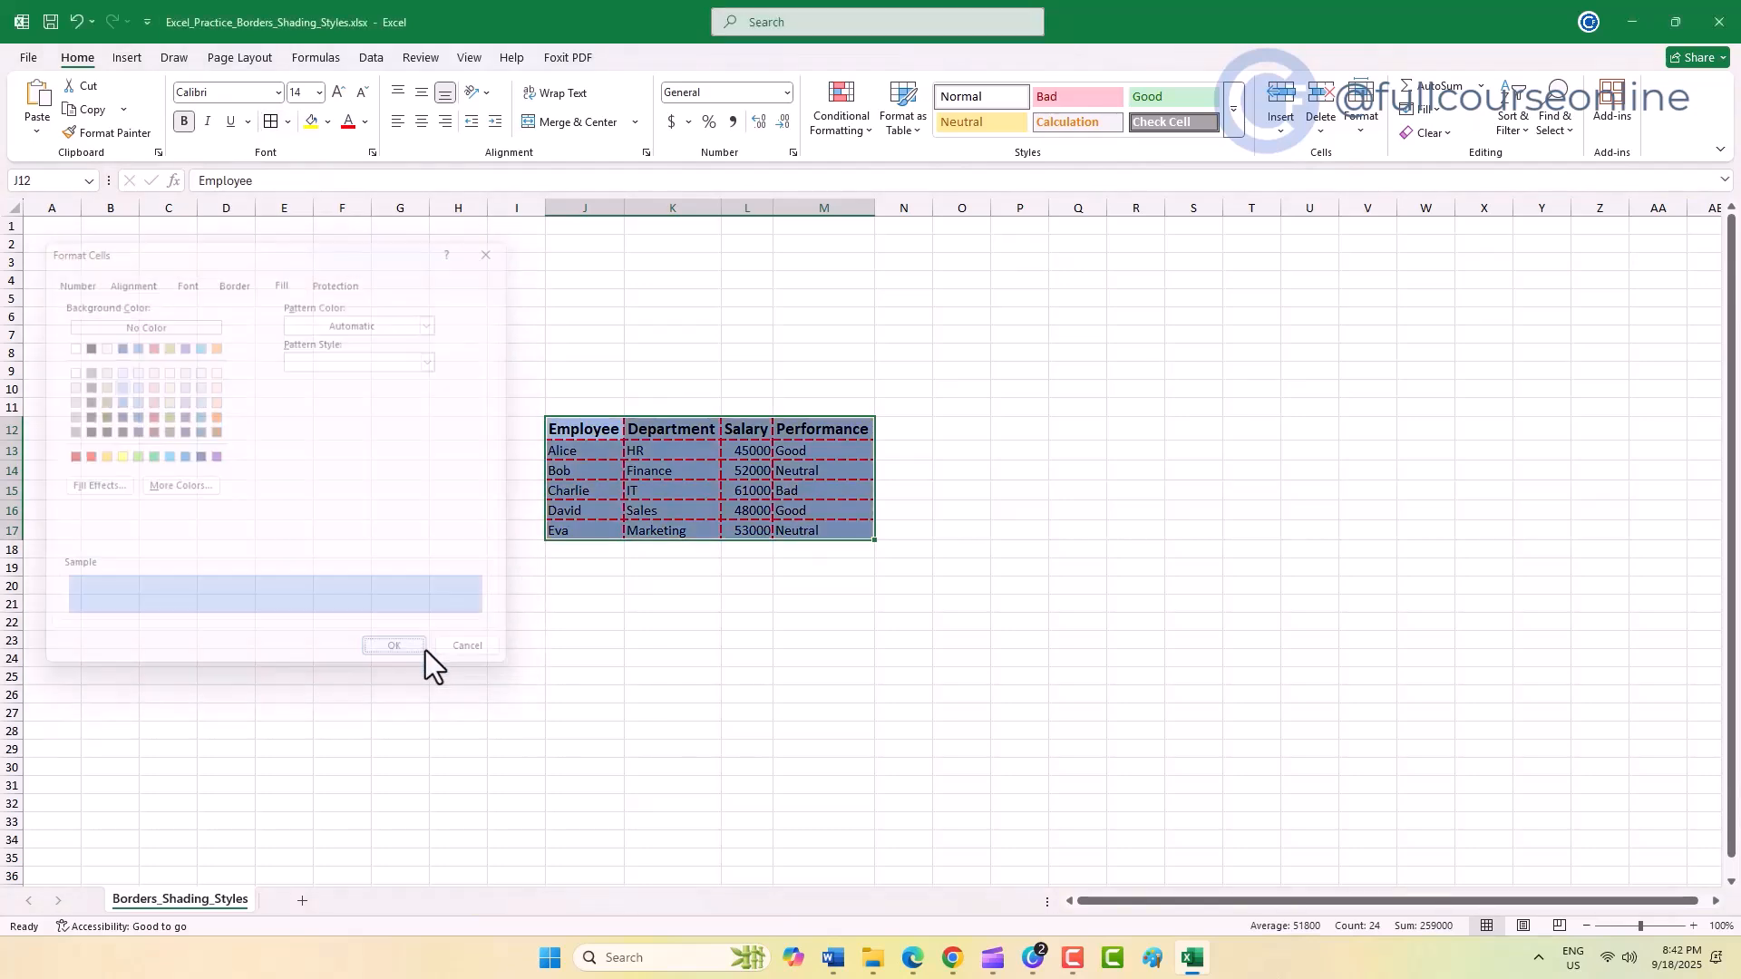
{"action": "left_click", "coordinate": [631, 572]}
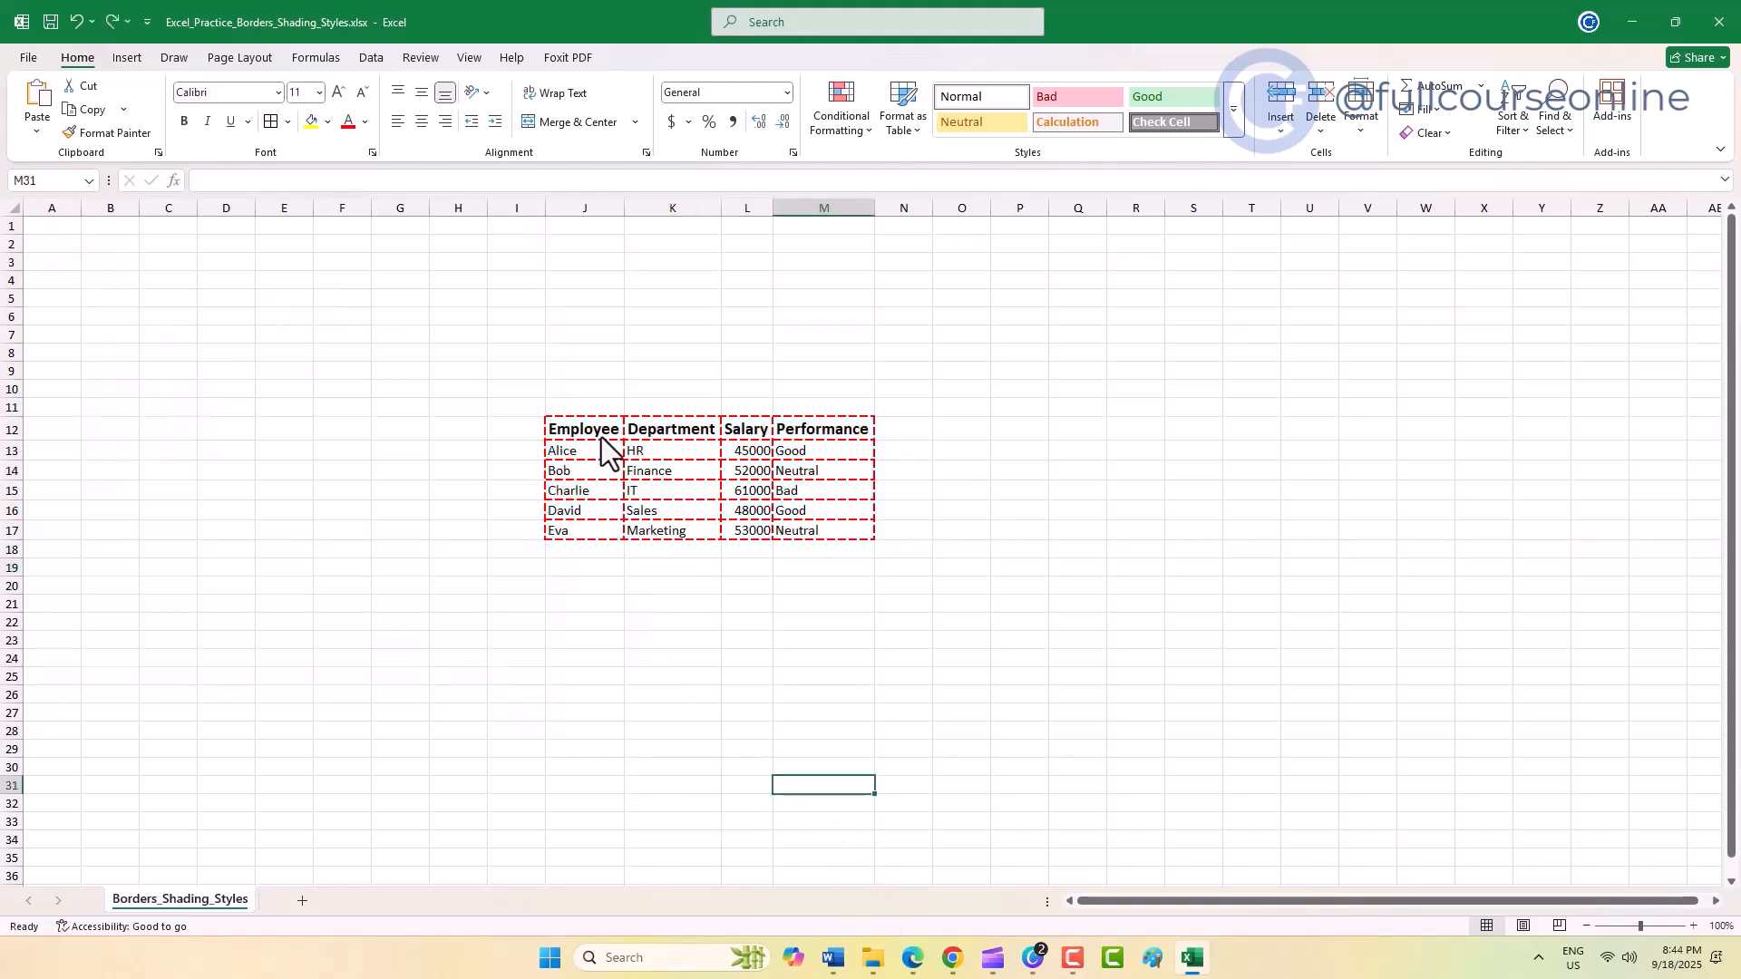
- Preview built-in cell styles such as Check Cell and Heading 2 on the employee table J12:M17 without applying one
{"action": "left_click_drag", "start_coordinate": [600, 432], "coordinate": [839, 524]}
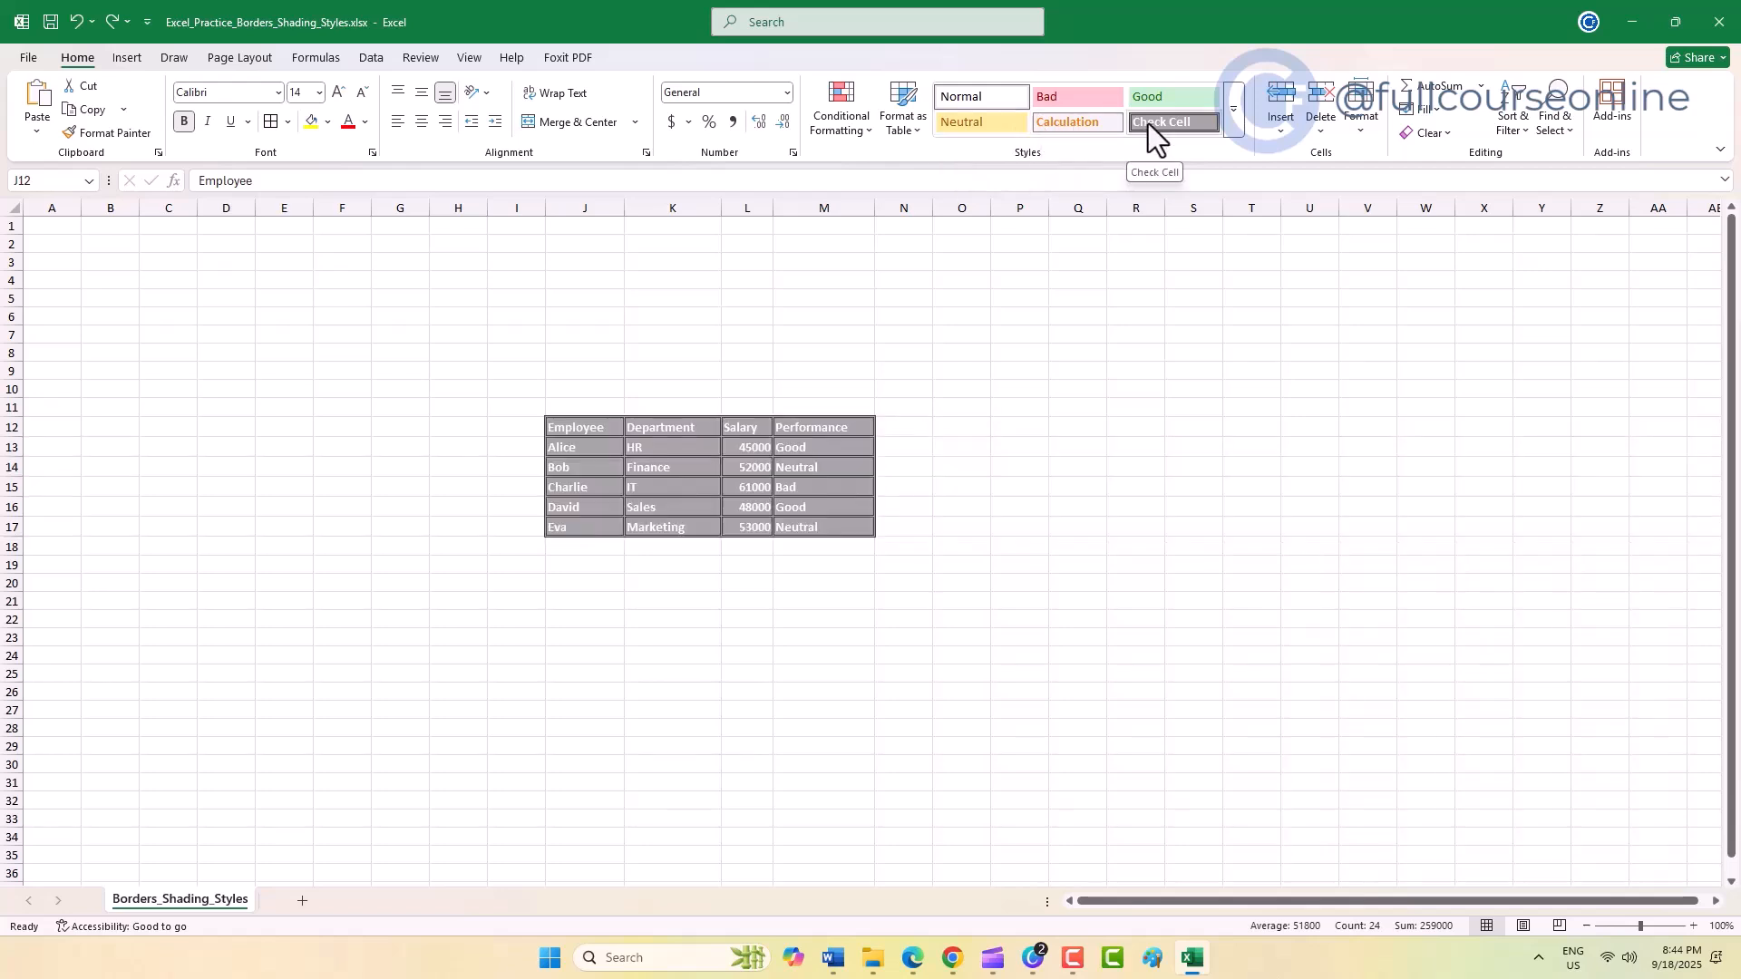
{"action": "left_click", "coordinate": [1148, 123]}
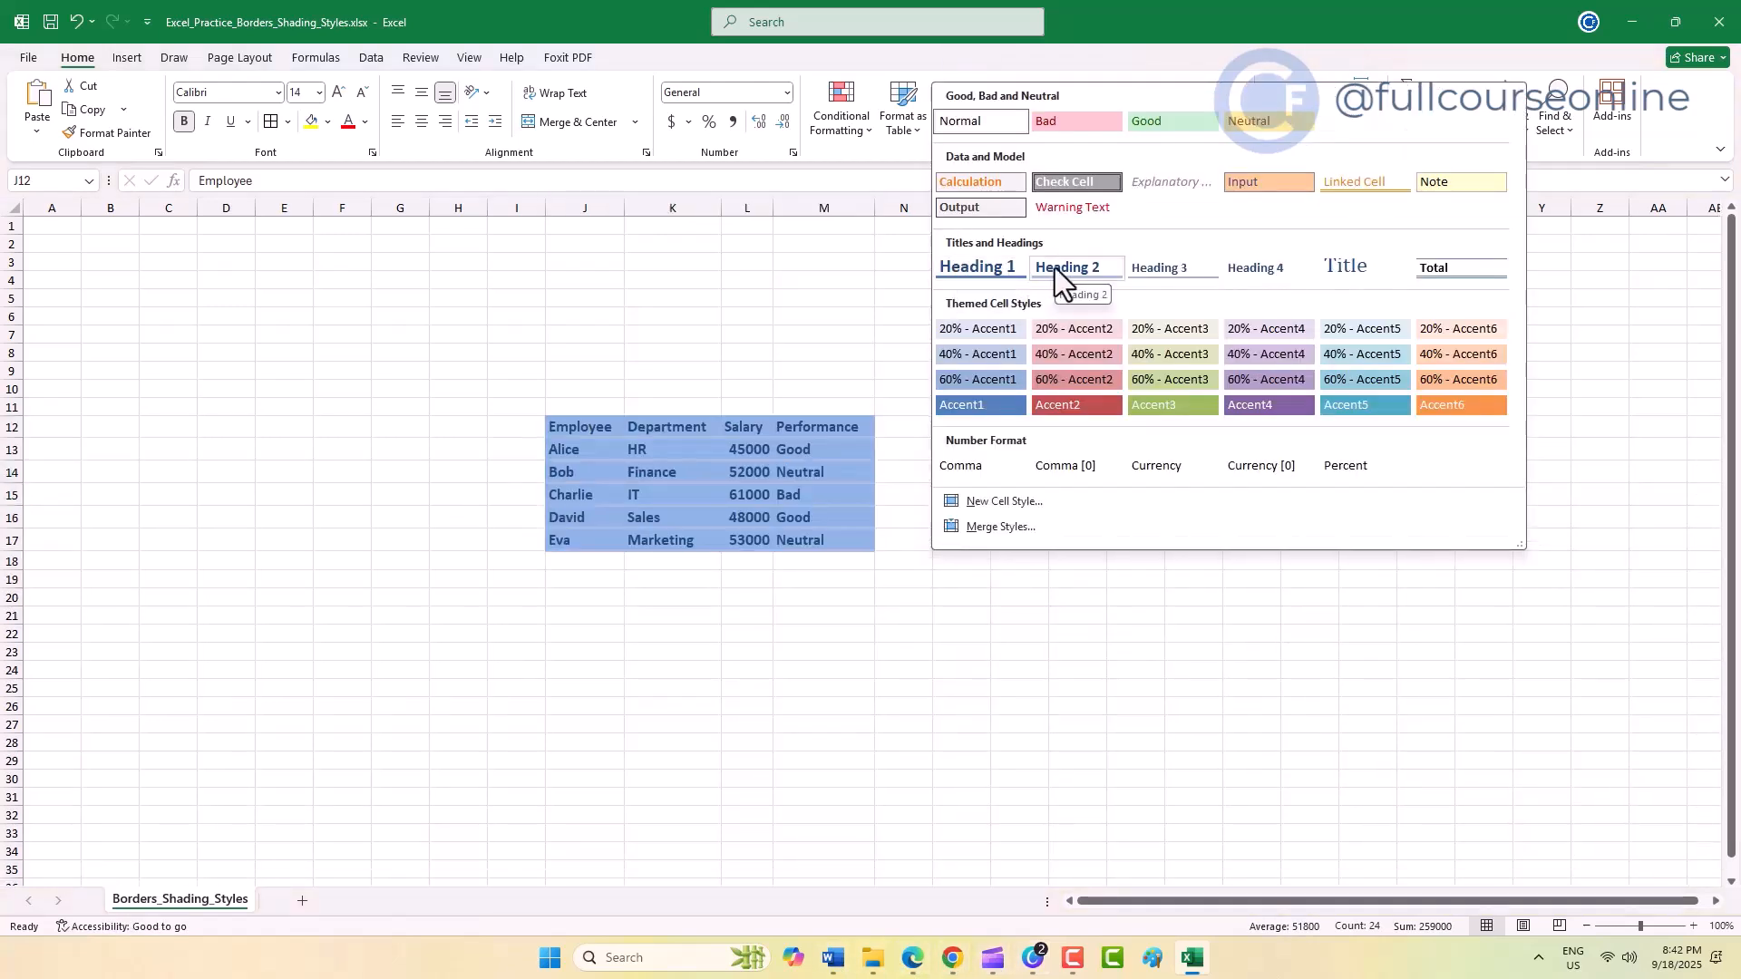
{"action": "left_click", "coordinate": [937, 596]}
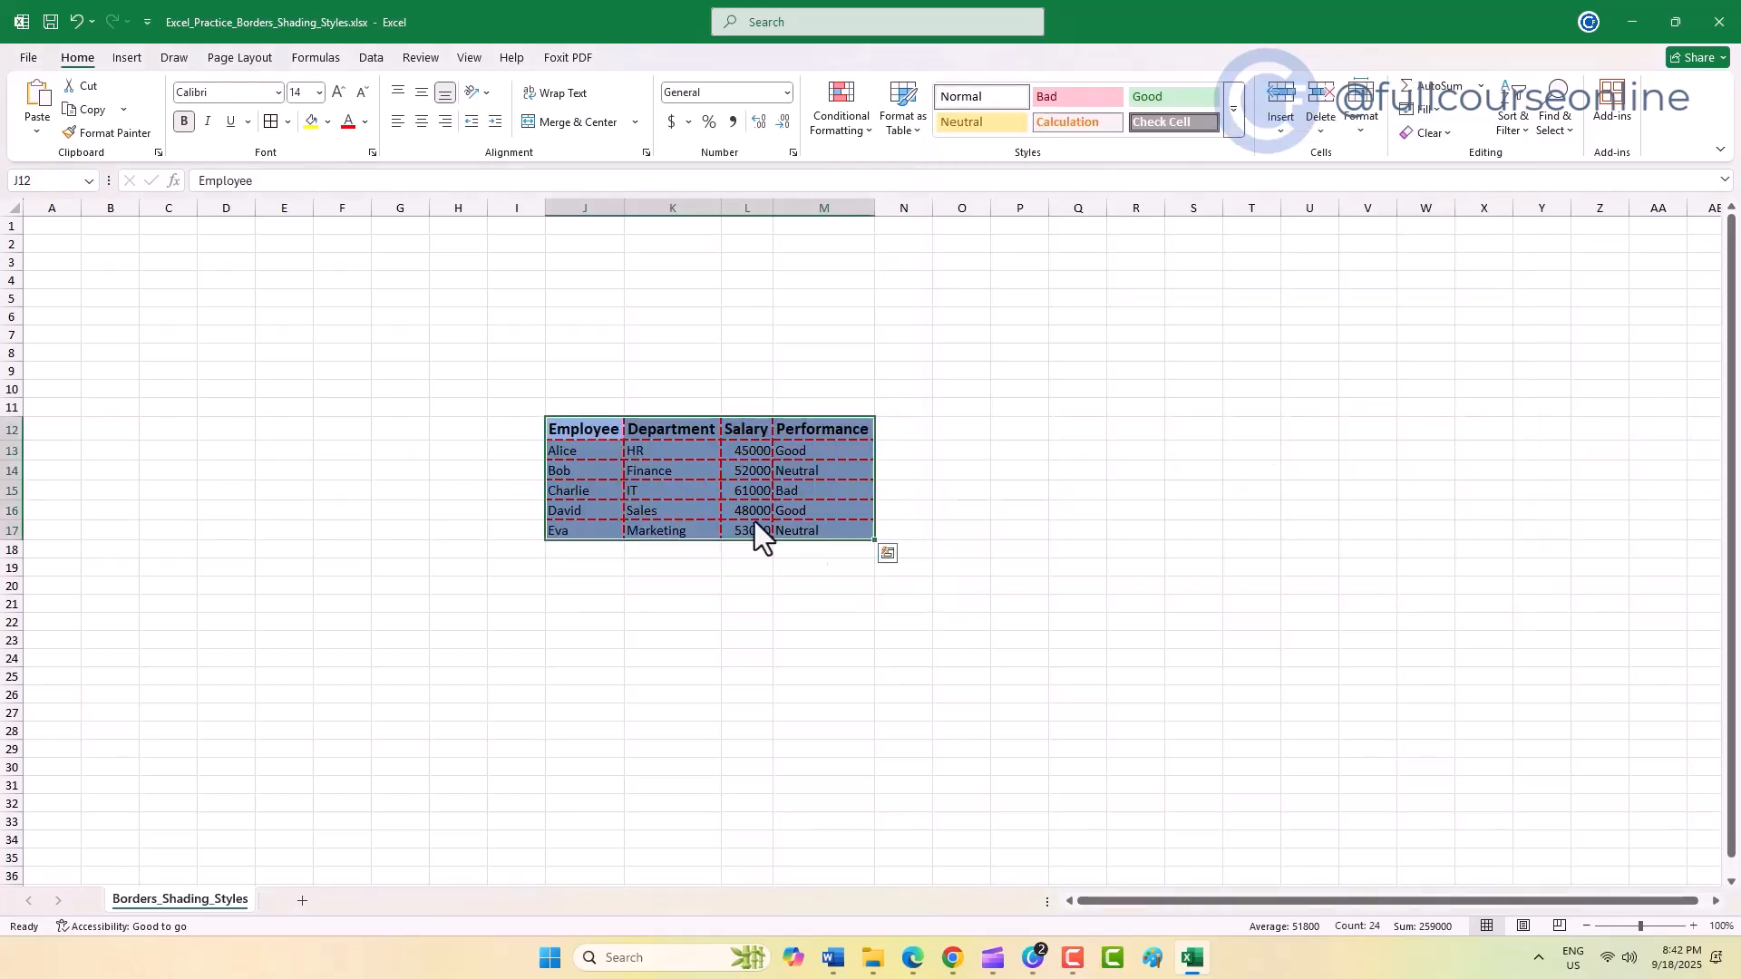
- View the fonts available for the employee table's header row J12:M12
{"action": "left_click", "coordinate": [627, 423]}
{"action": "left_click_drag", "start_coordinate": [597, 424], "coordinate": [834, 422]}
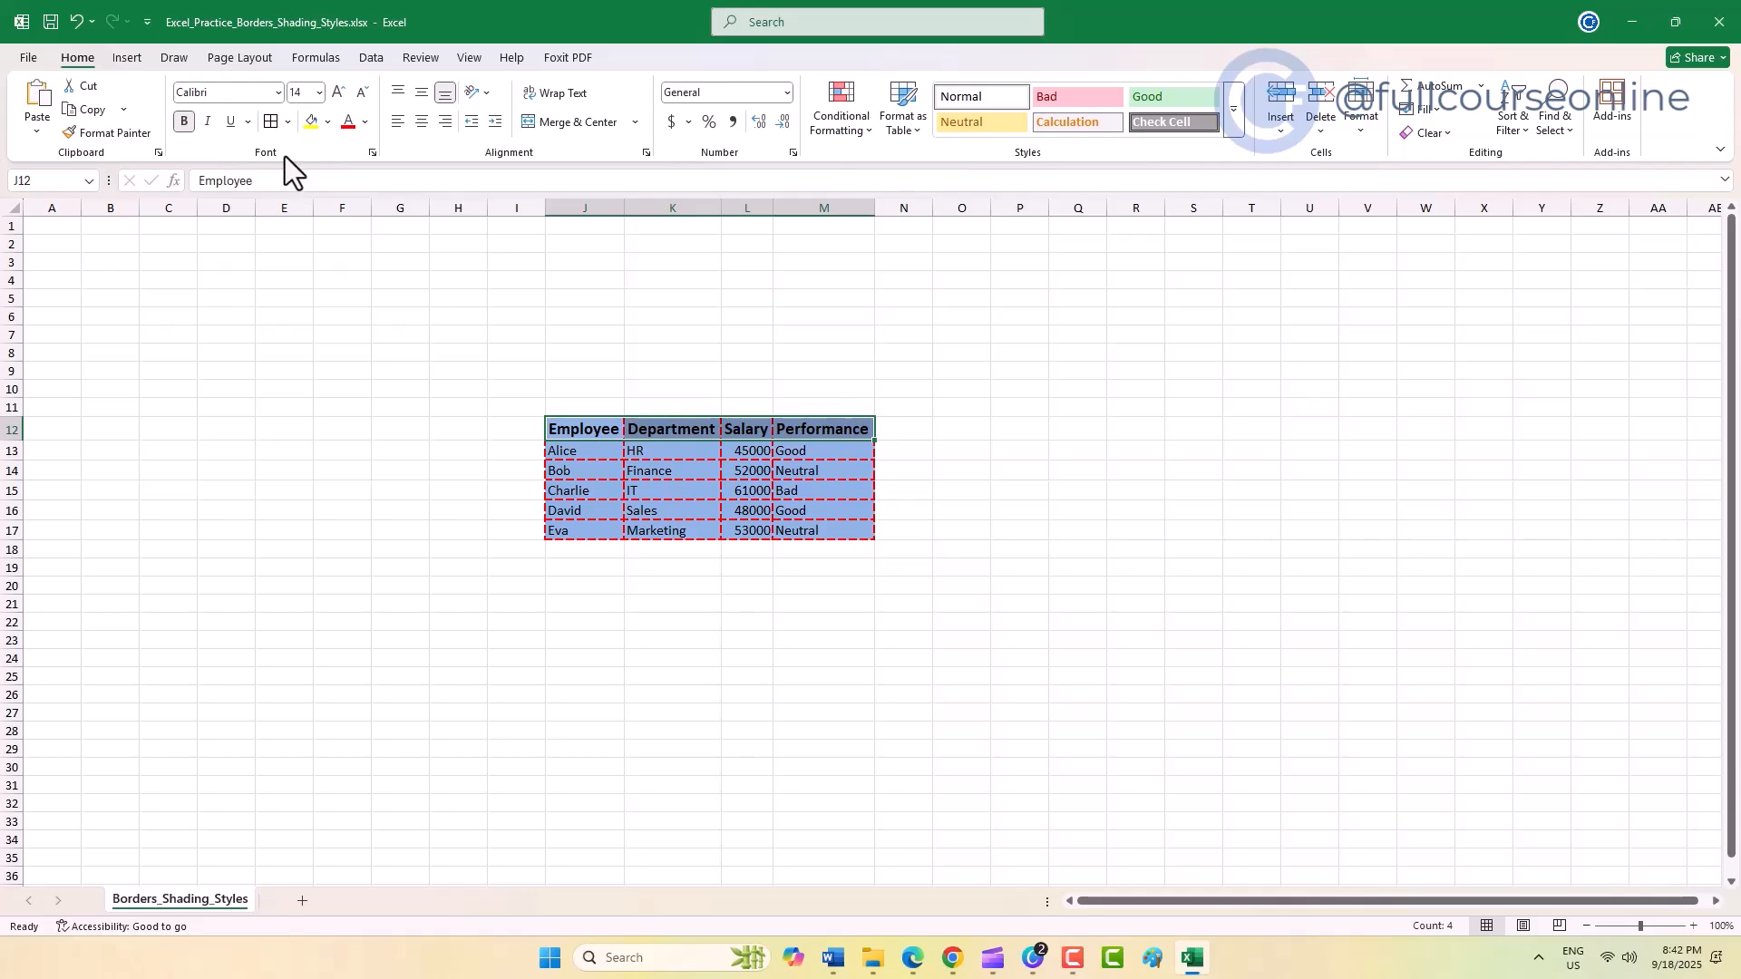
{"action": "left_click", "coordinate": [277, 96]}
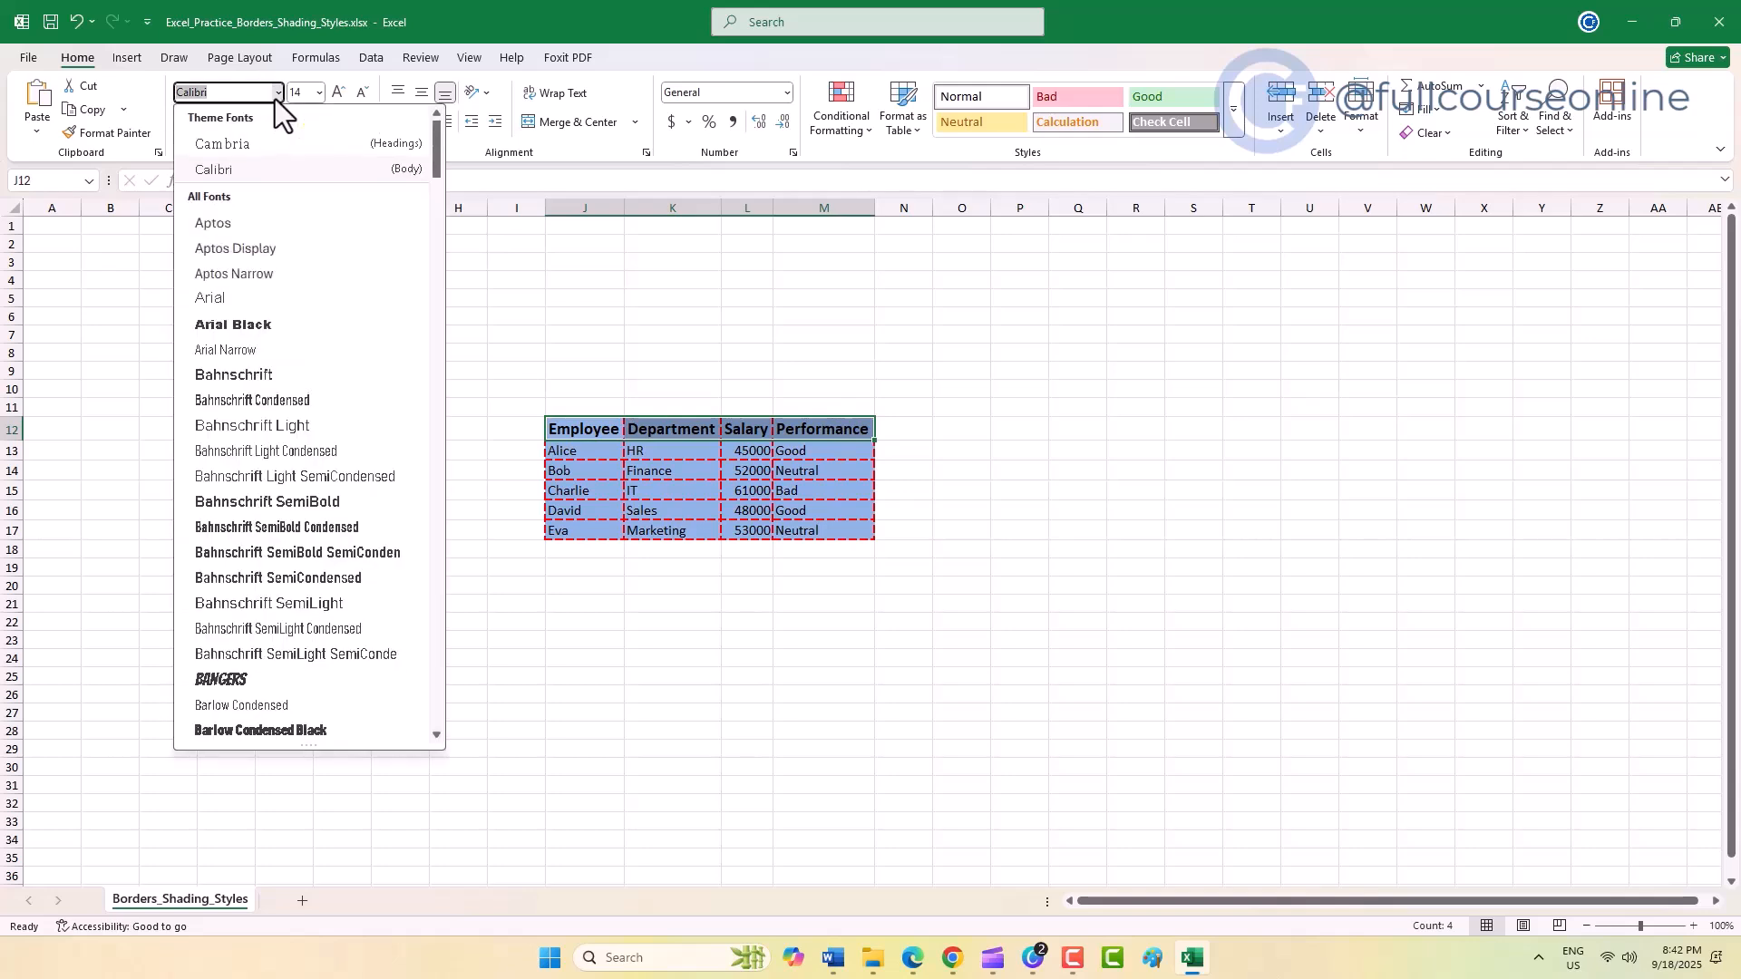
{"action": "left_click", "coordinate": [274, 100]}
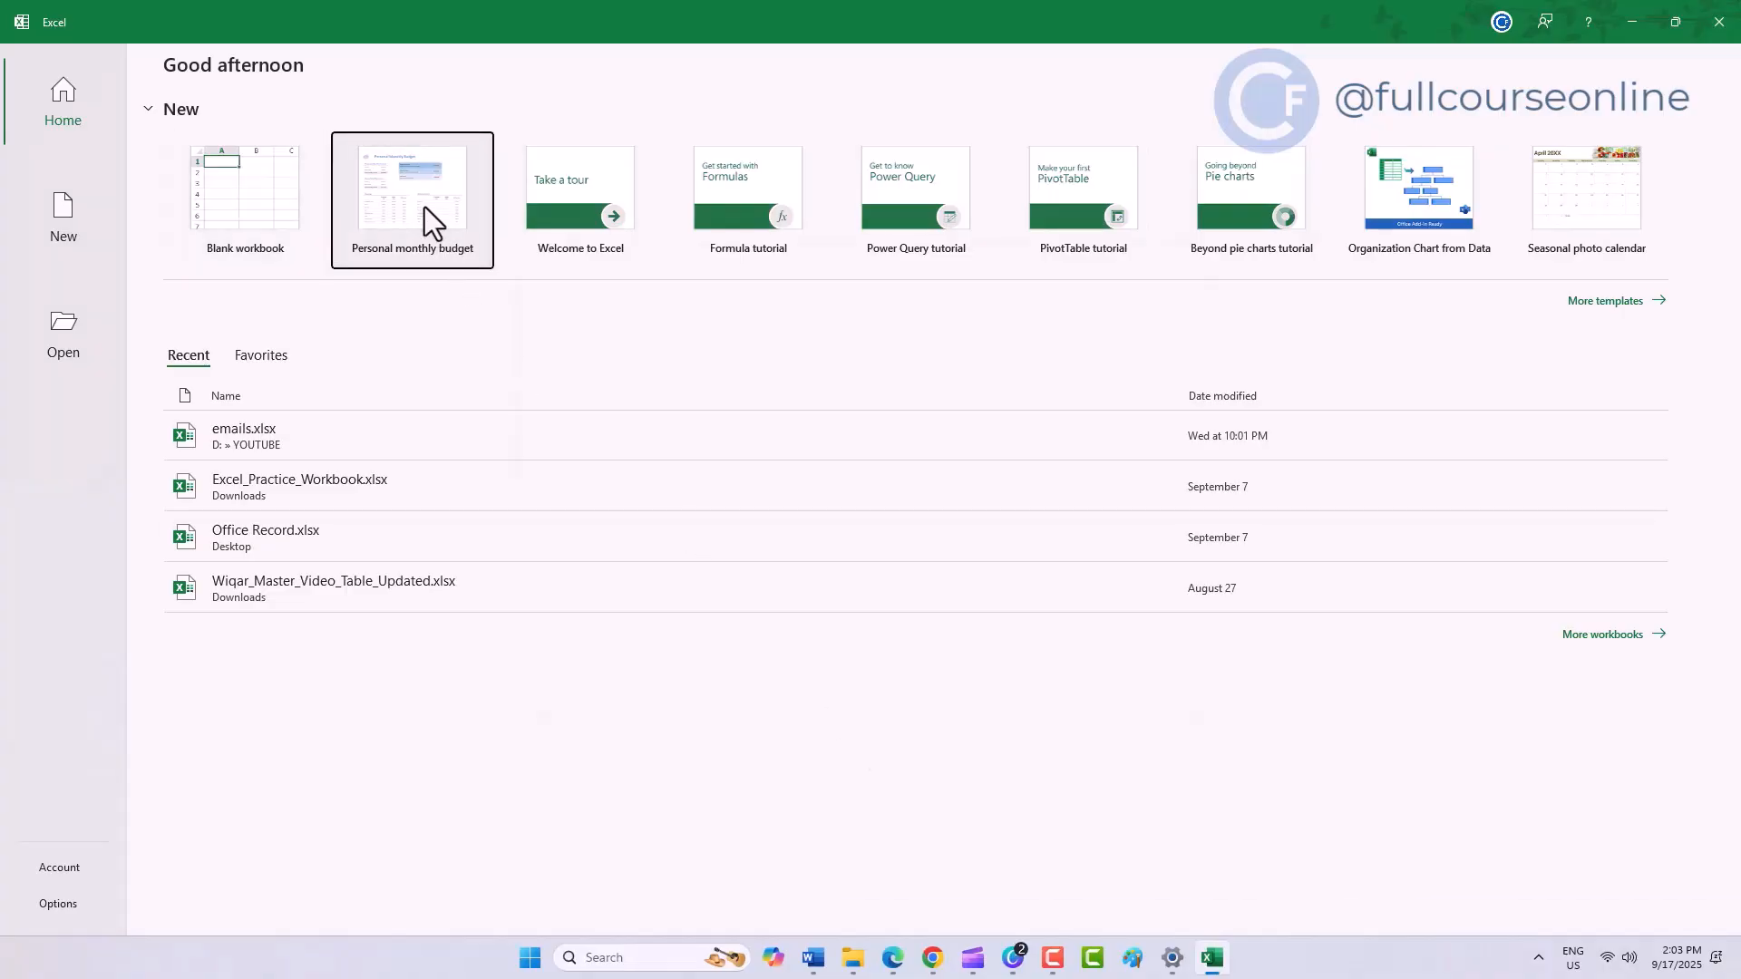
- Create a new workbook from the Personal monthly budget template
{"action": "left_click", "coordinate": [425, 207]}
{"action": "left_click", "coordinate": [997, 577]}
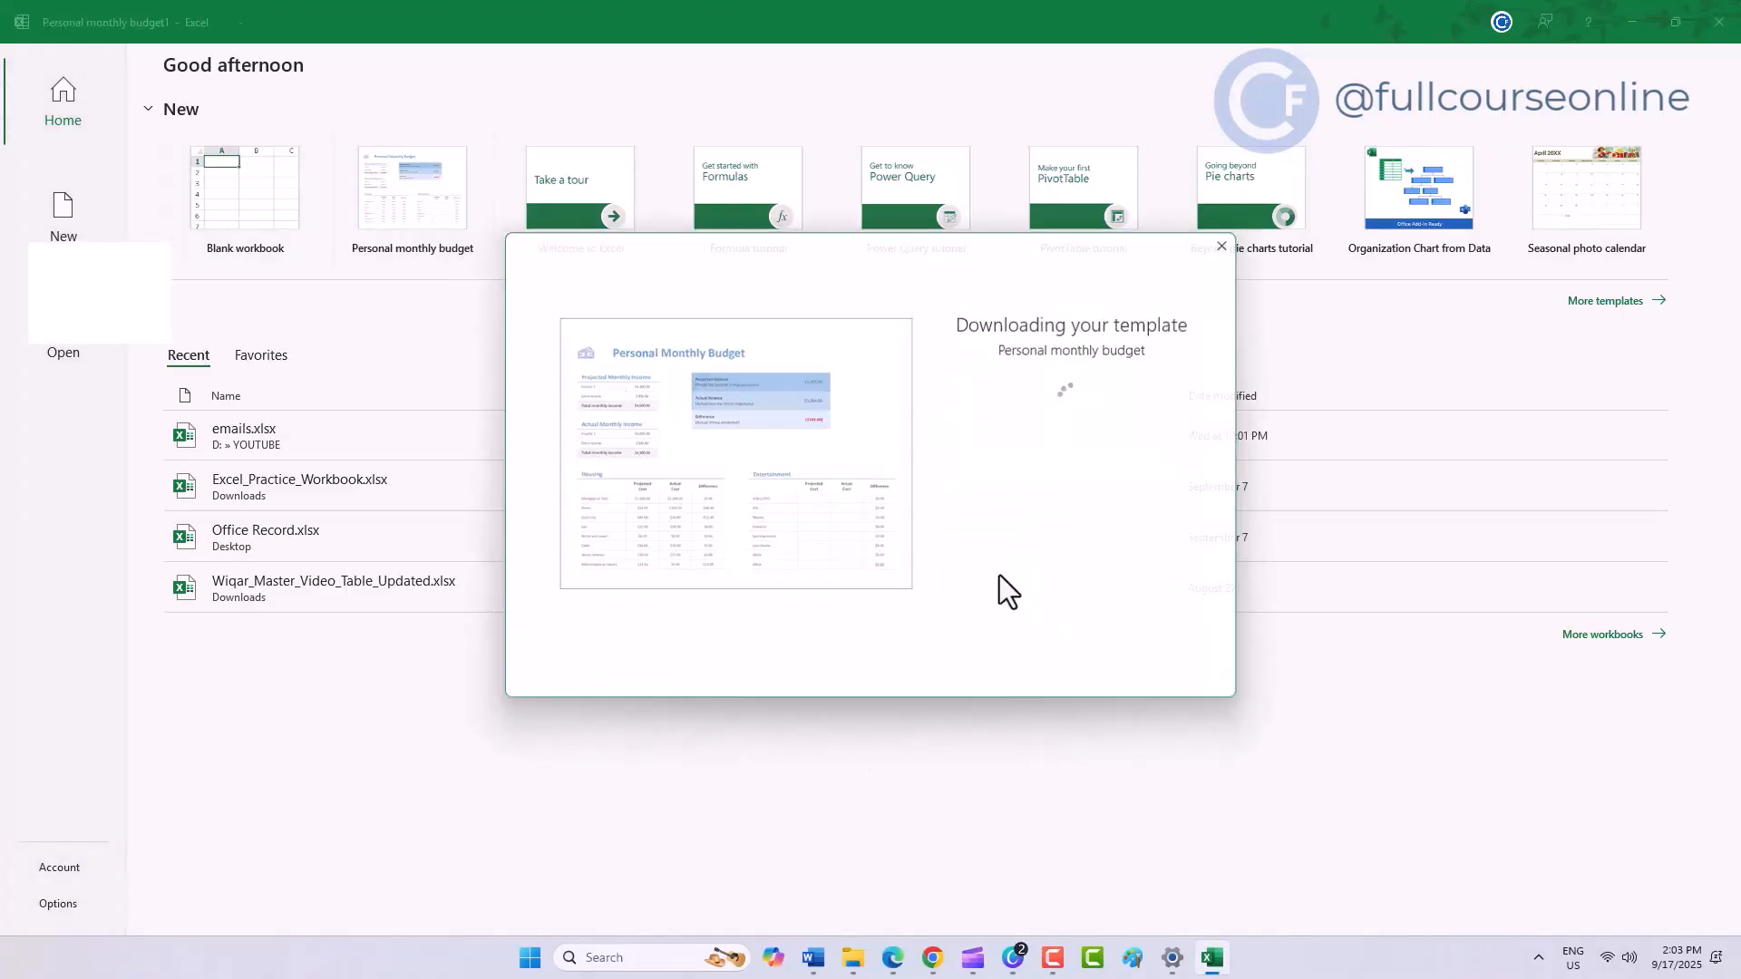
- Change the font of the Entertainment table's header row, Category through Difference, to Arial Black
{"action": "scroll", "coordinate": [982, 686], "scroll_direction": "down", "scroll_amount": 3}
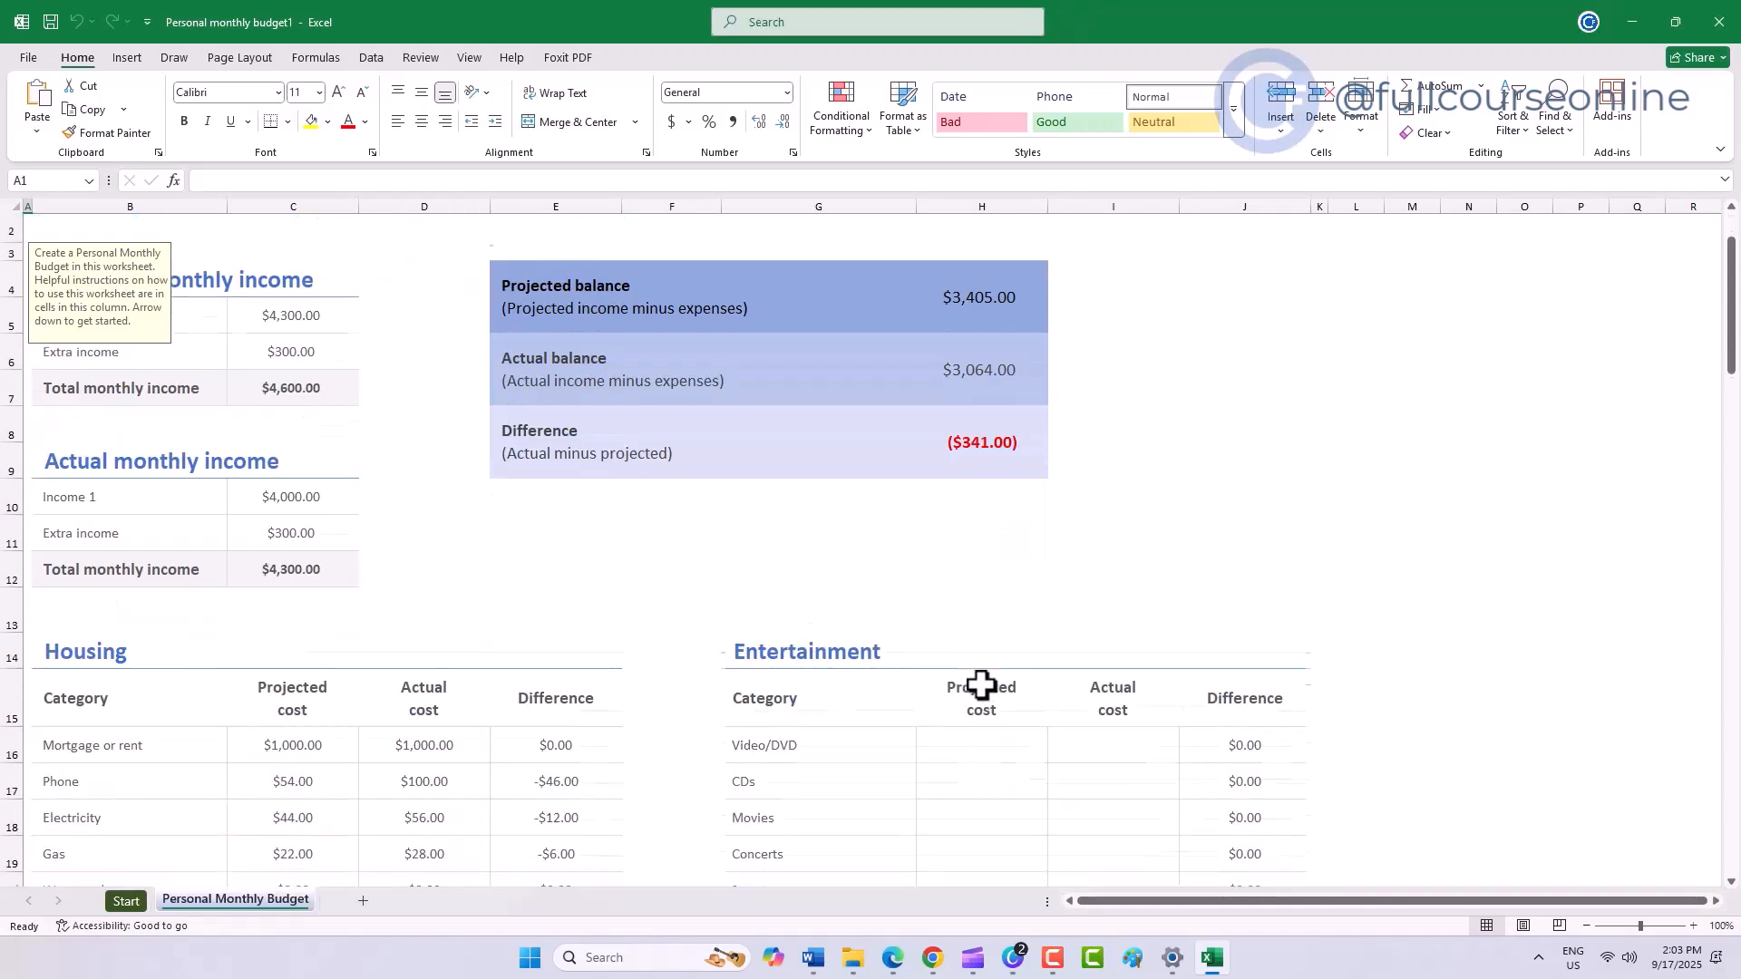
{"action": "left_click_drag", "start_coordinate": [785, 490], "coordinate": [1224, 505]}
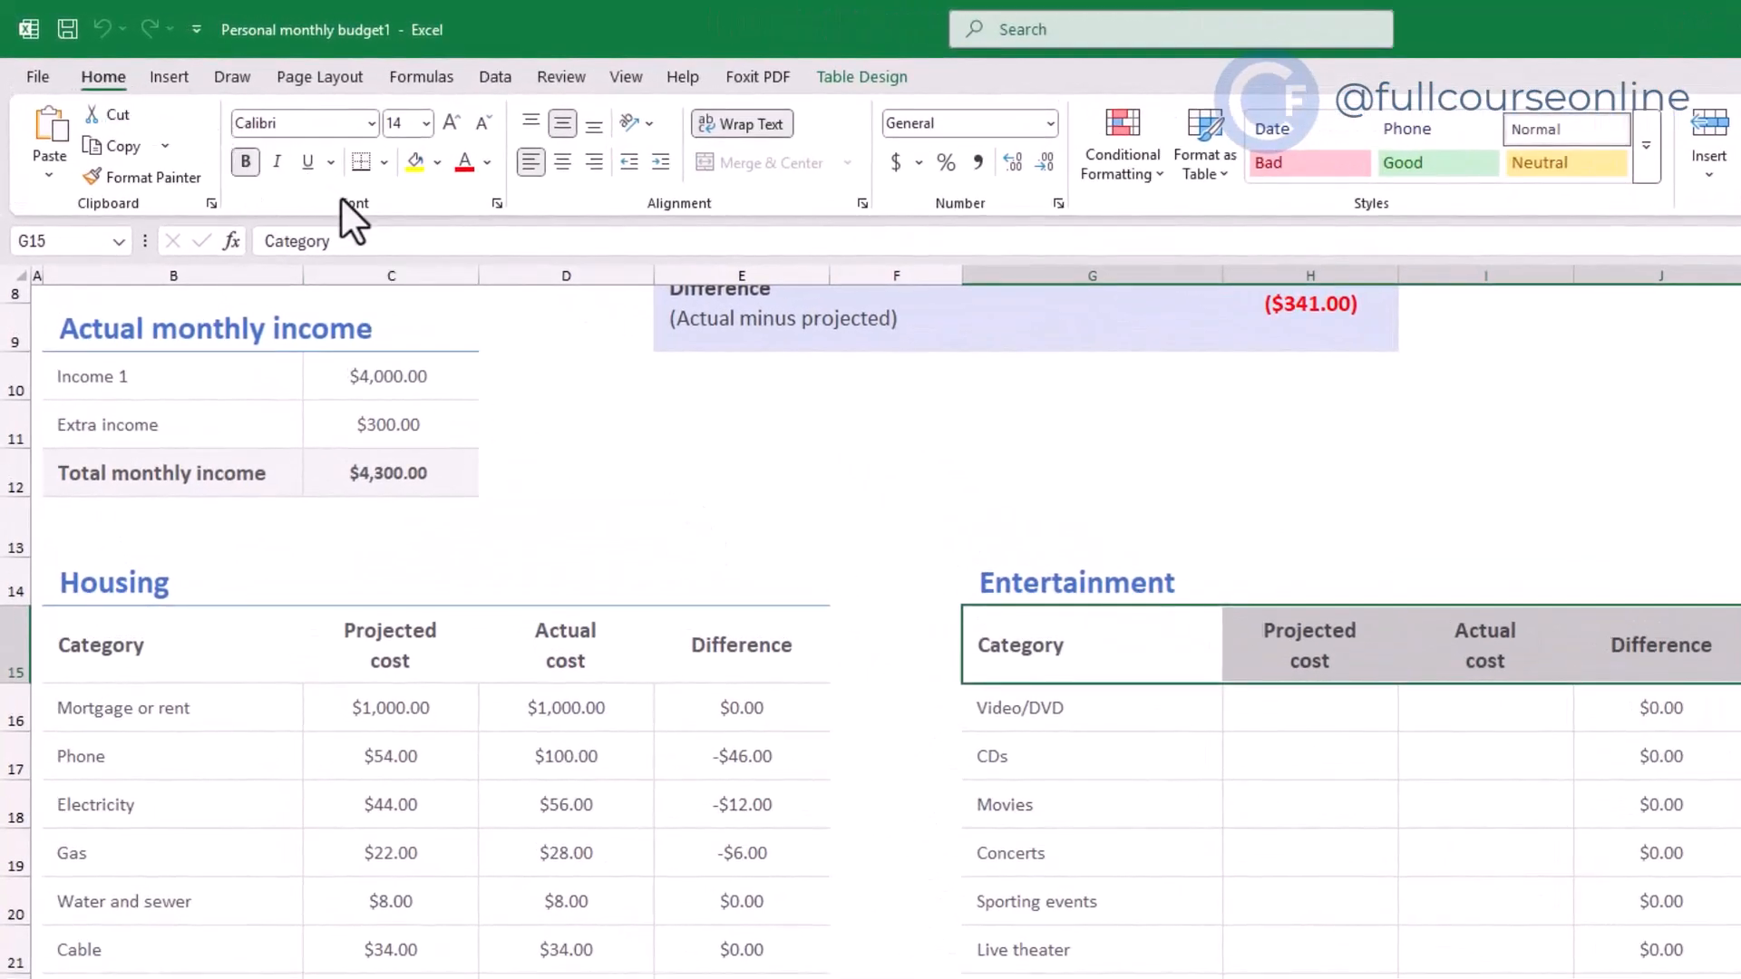
{"action": "left_click", "coordinate": [371, 132]}
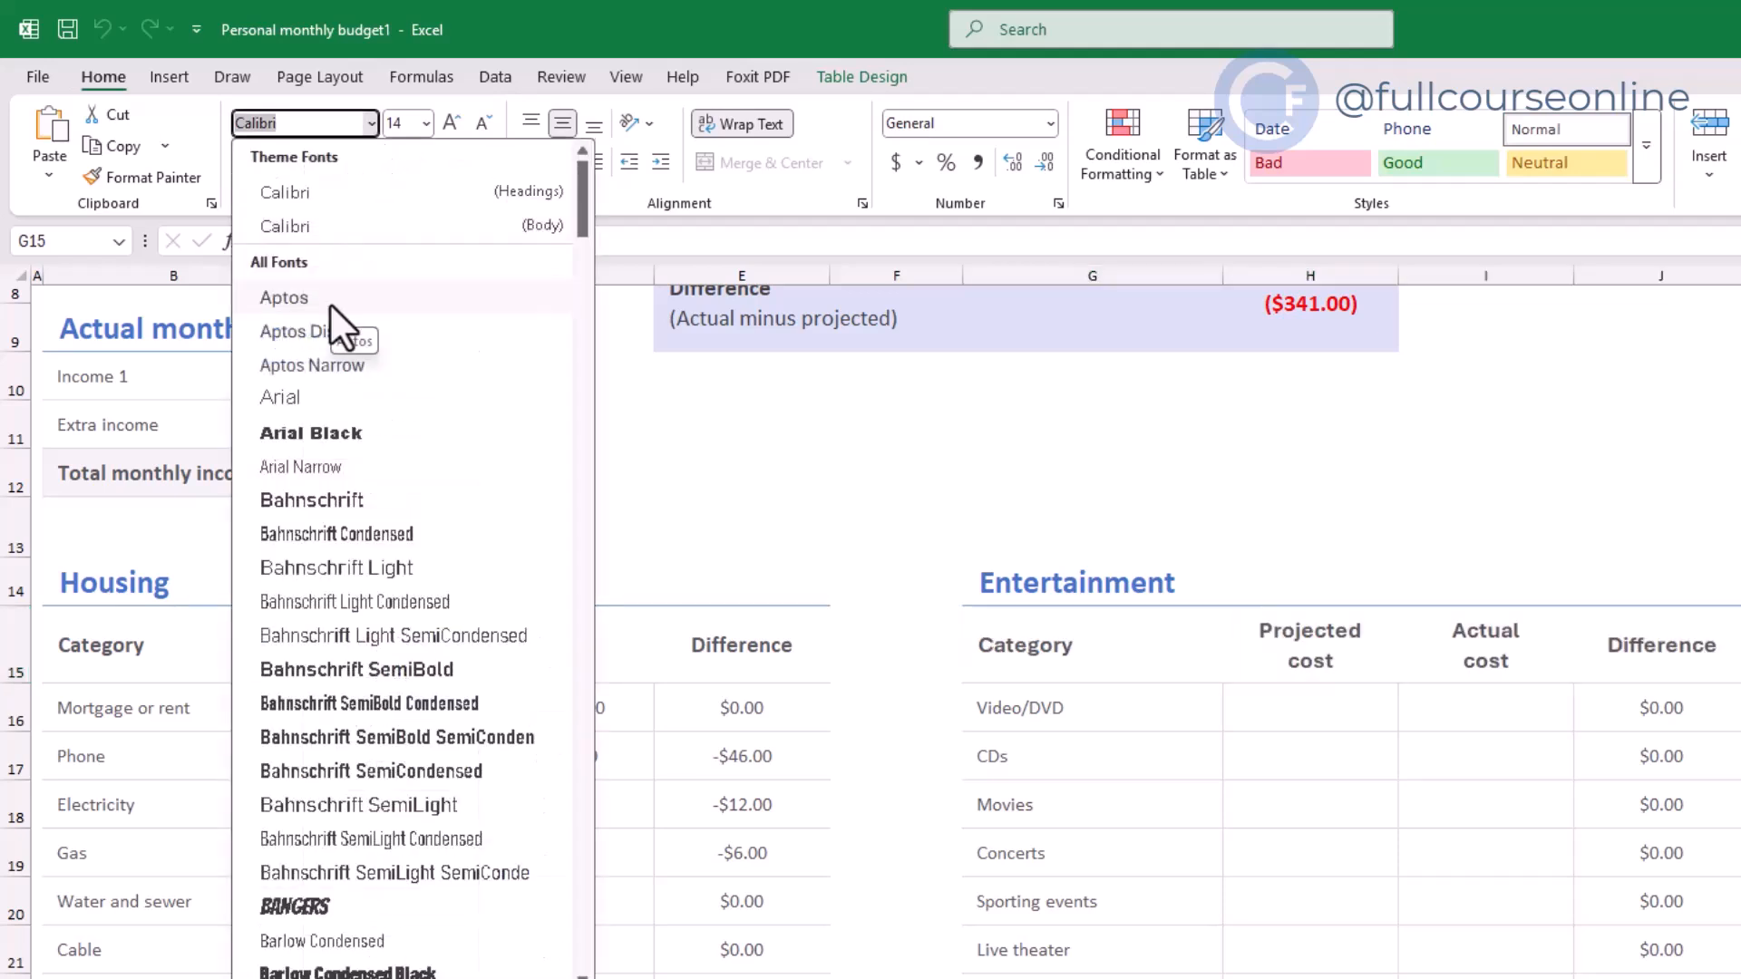
{"action": "left_click", "coordinate": [319, 440]}
{"action": "left_click", "coordinate": [776, 460]}
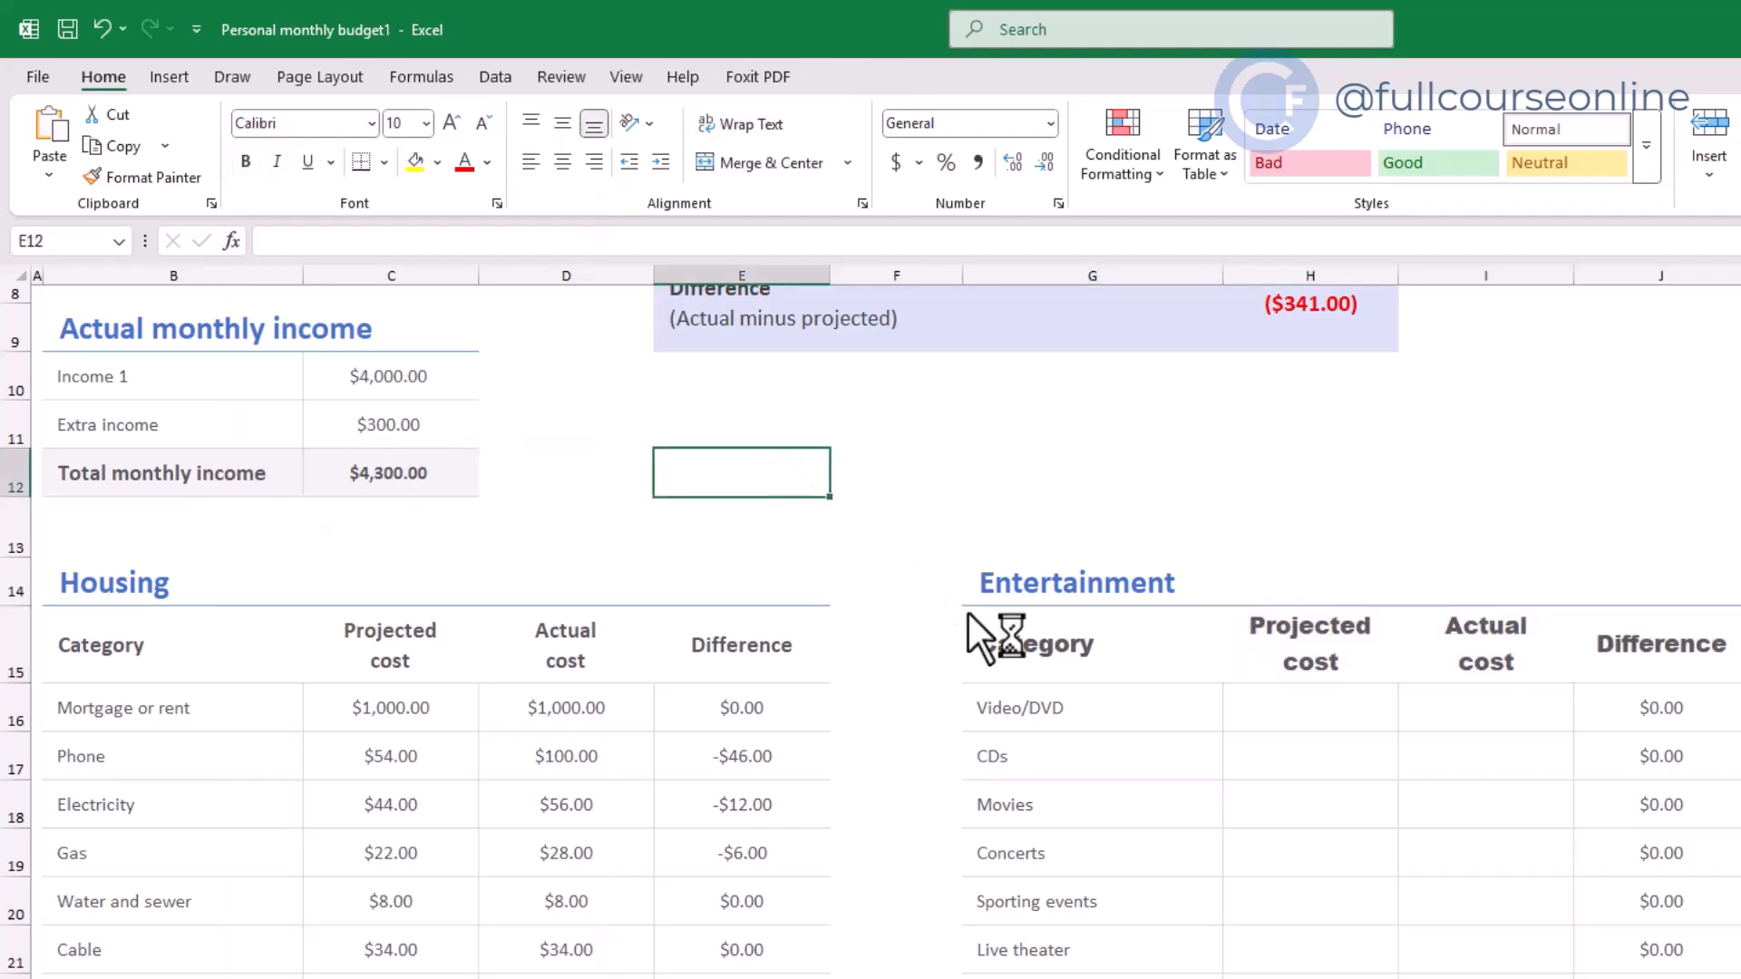
- Set the font size of the Entertainment table's header row, Category through Difference, to 14
{"action": "left_click", "coordinate": [977, 641]}
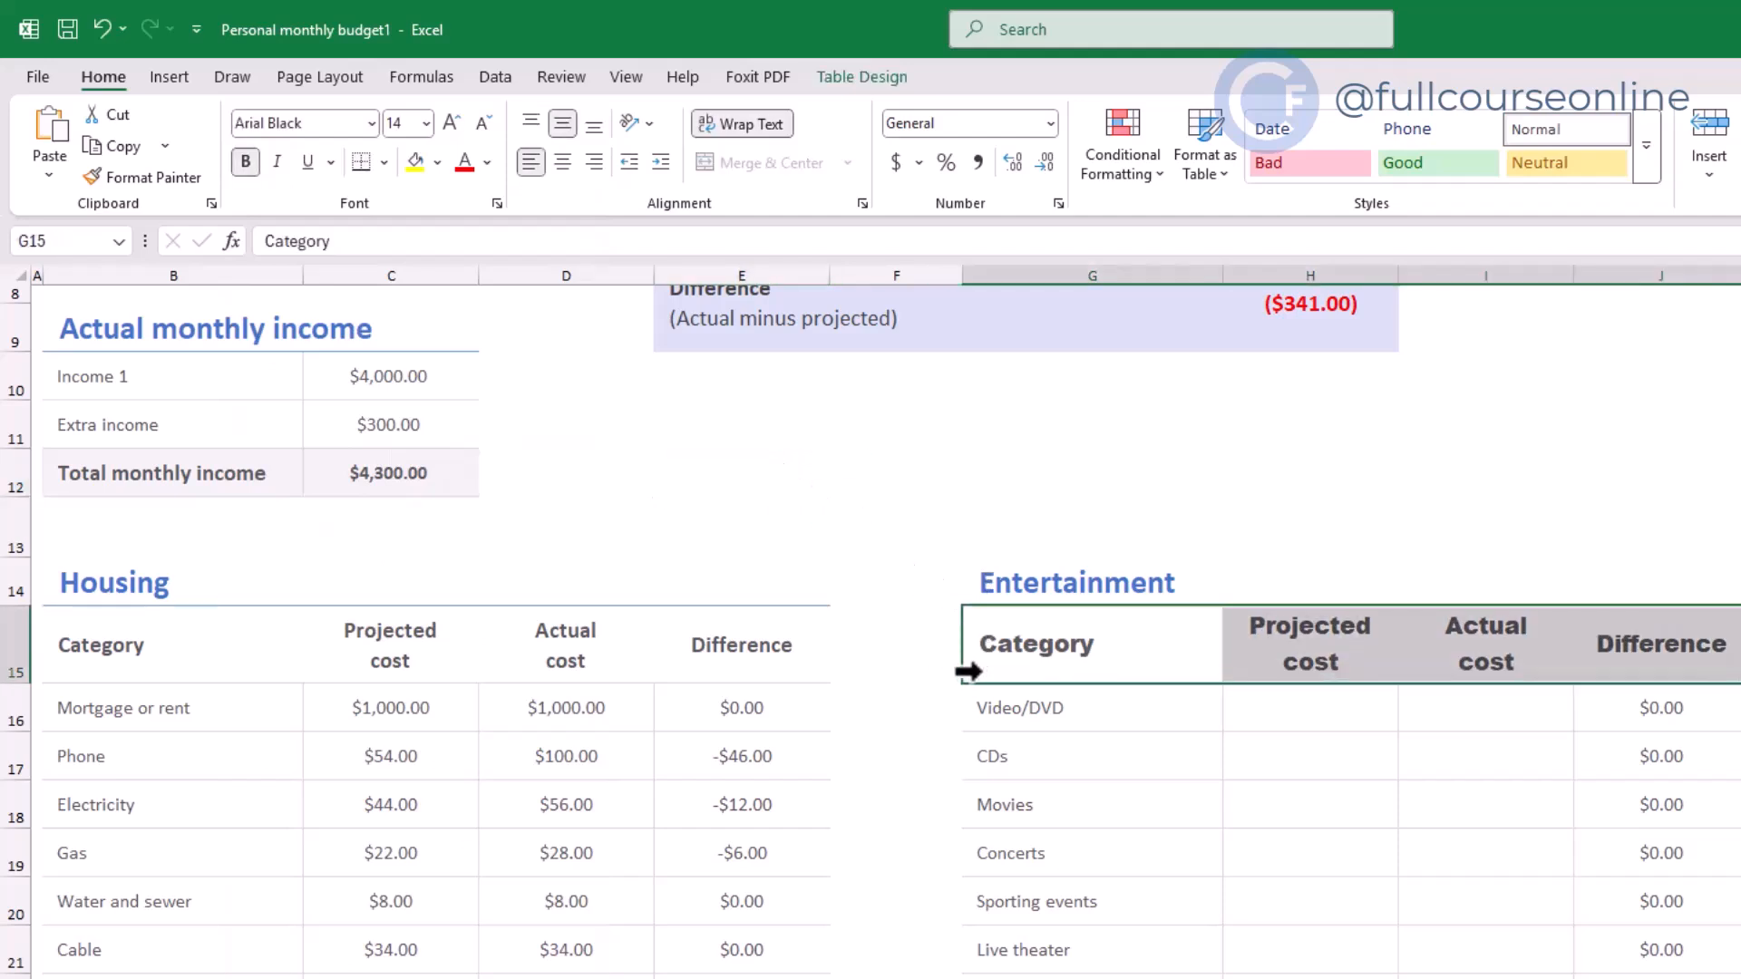
{"action": "right_click", "coordinate": [999, 645]}
{"action": "key", "text": "Escape"}
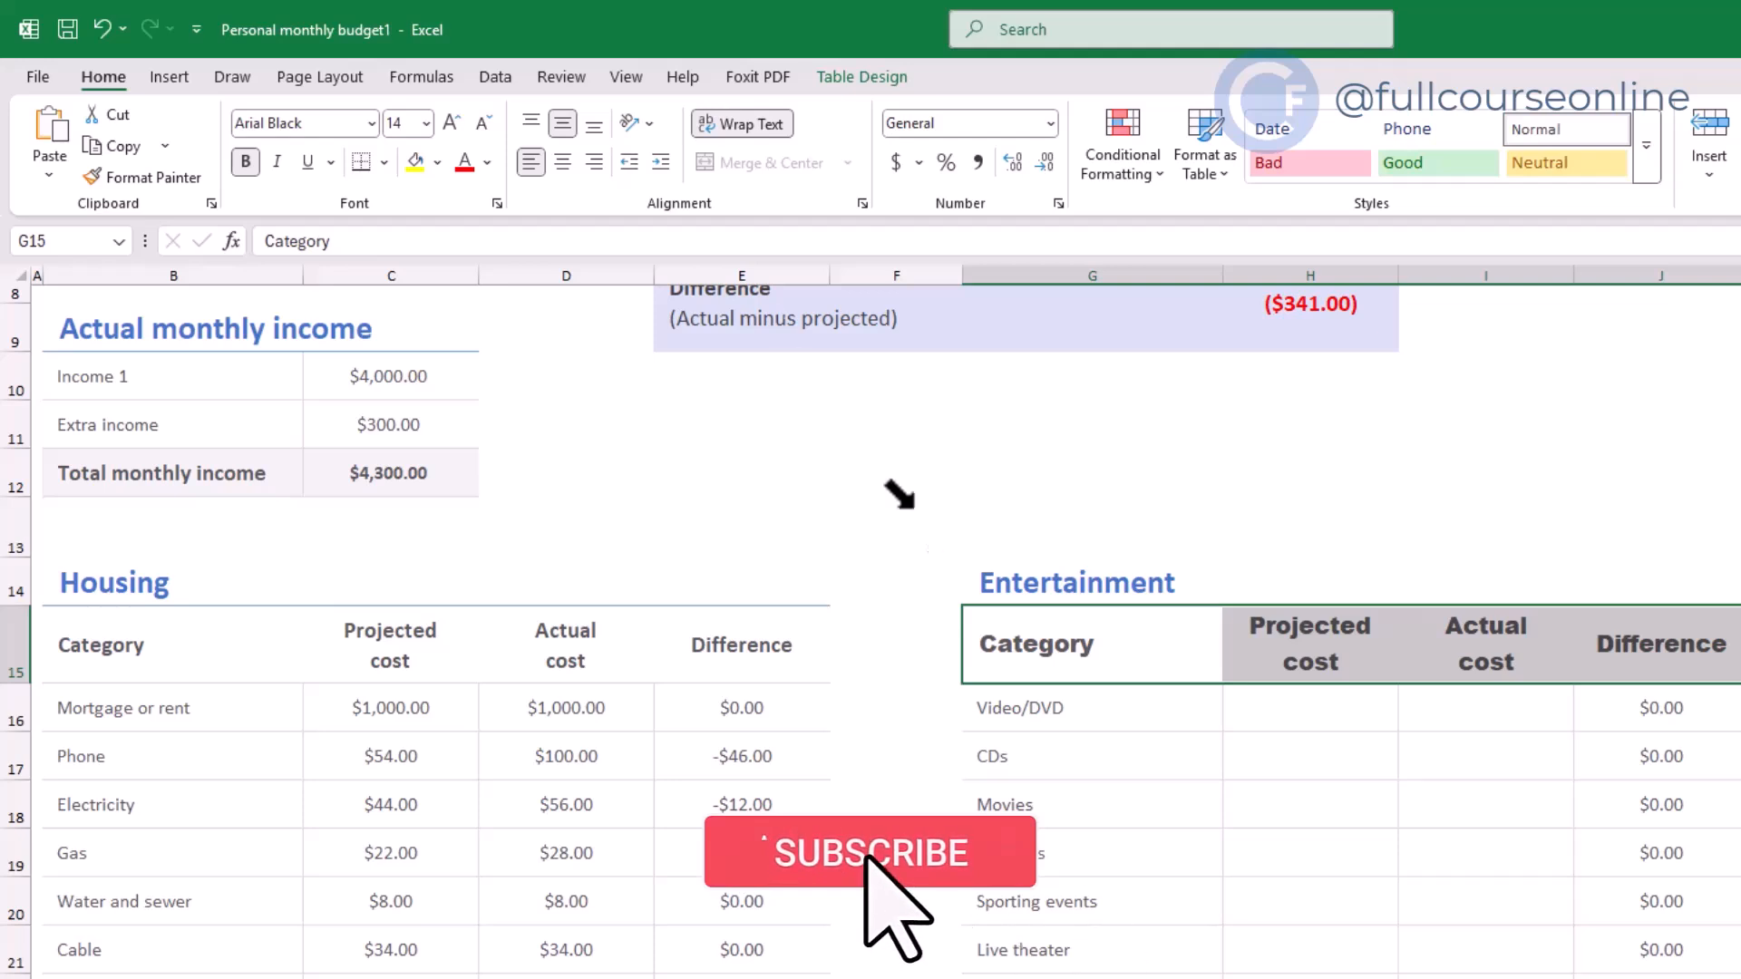
{"action": "left_click", "coordinate": [426, 124]}
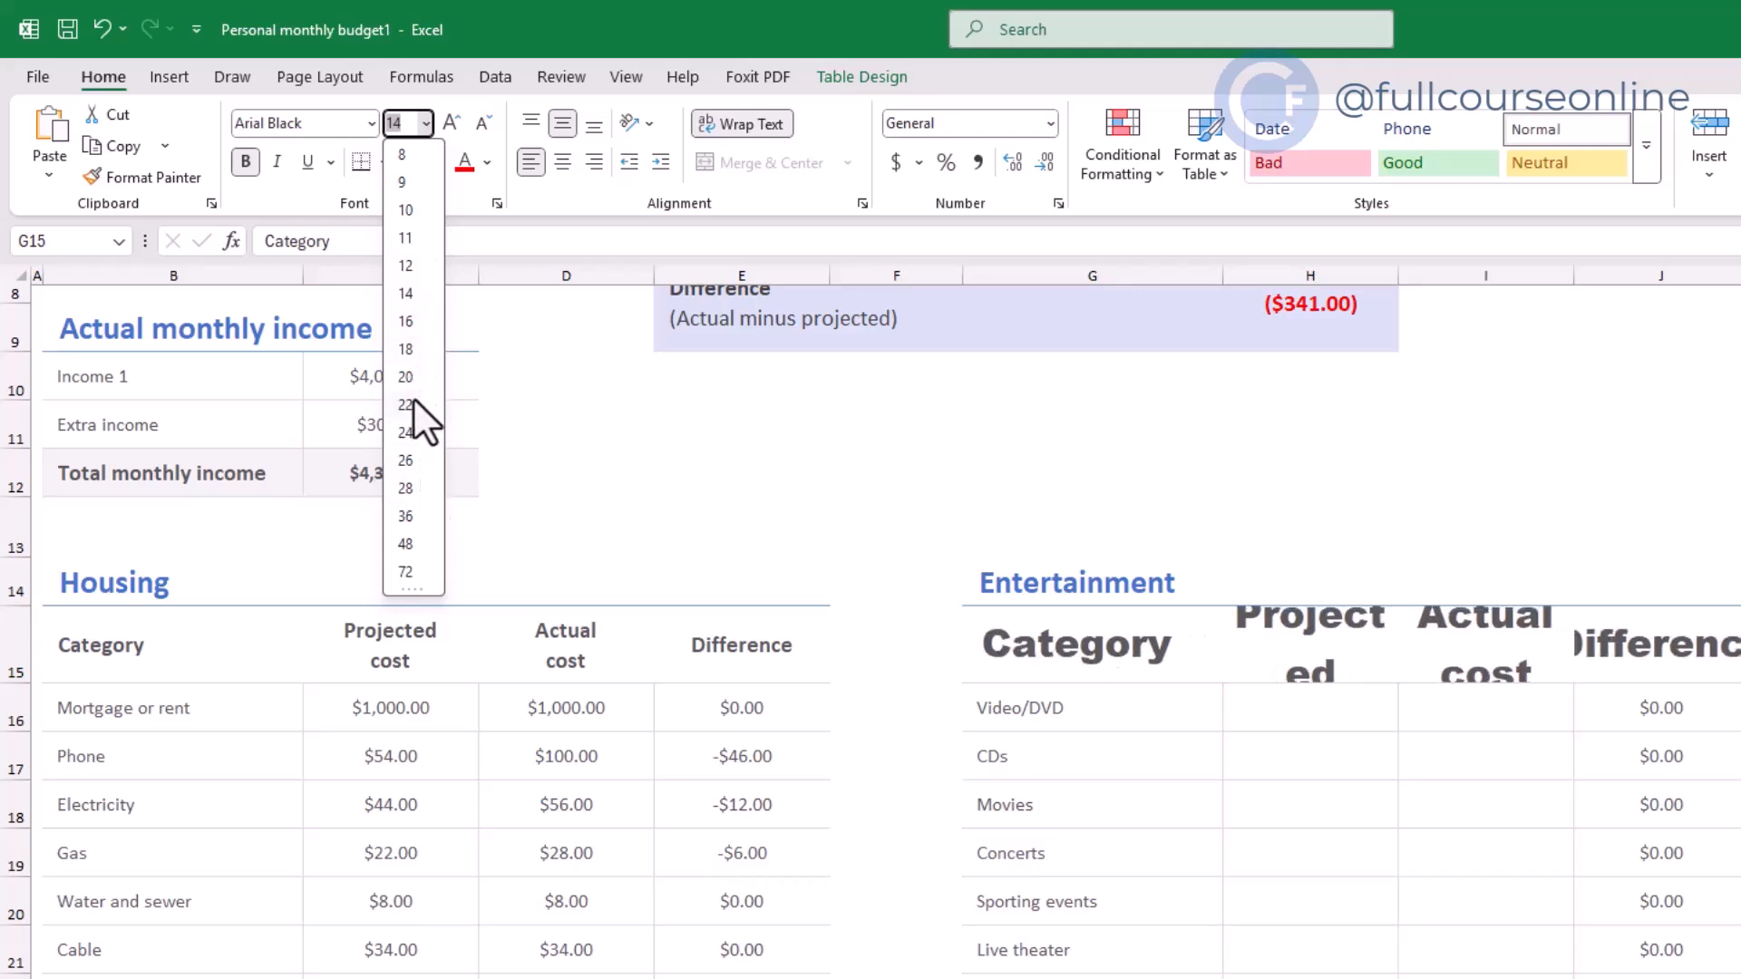
{"action": "left_click", "coordinate": [411, 297]}
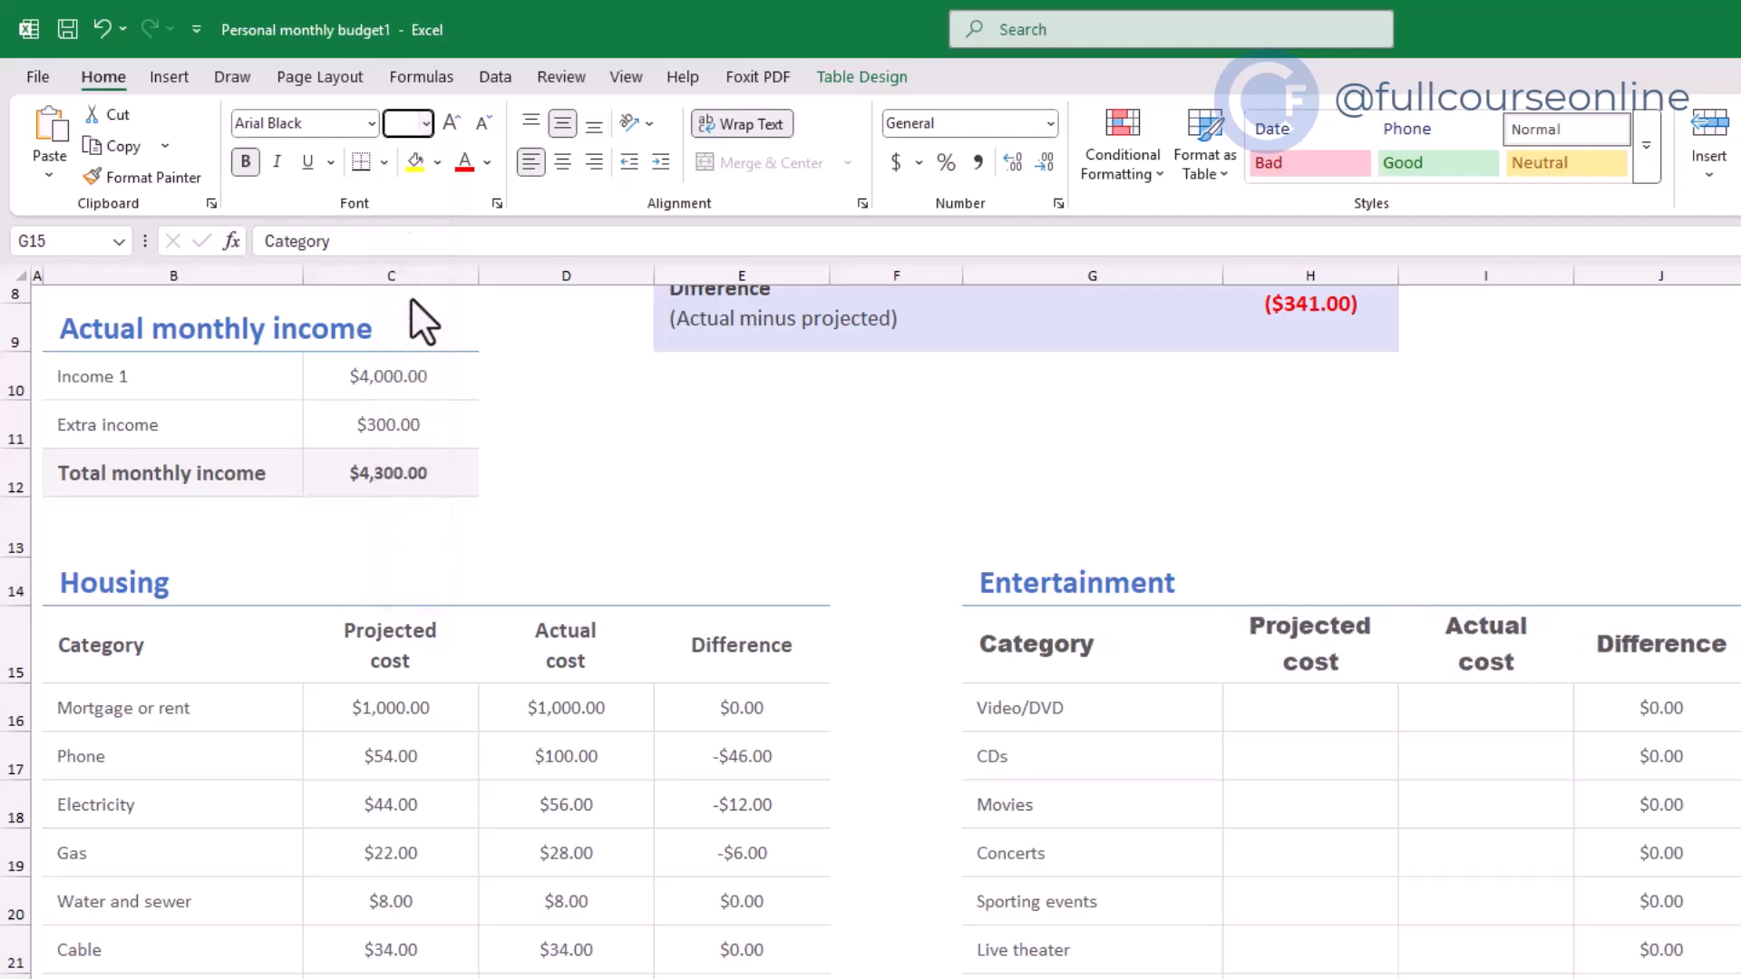
- Increase the Entertainment header row's font size incrementally to 20 and decrease it back to 14
{"action": "left_click", "coordinate": [450, 129]}
{"action": "left_click", "coordinate": [449, 129]}
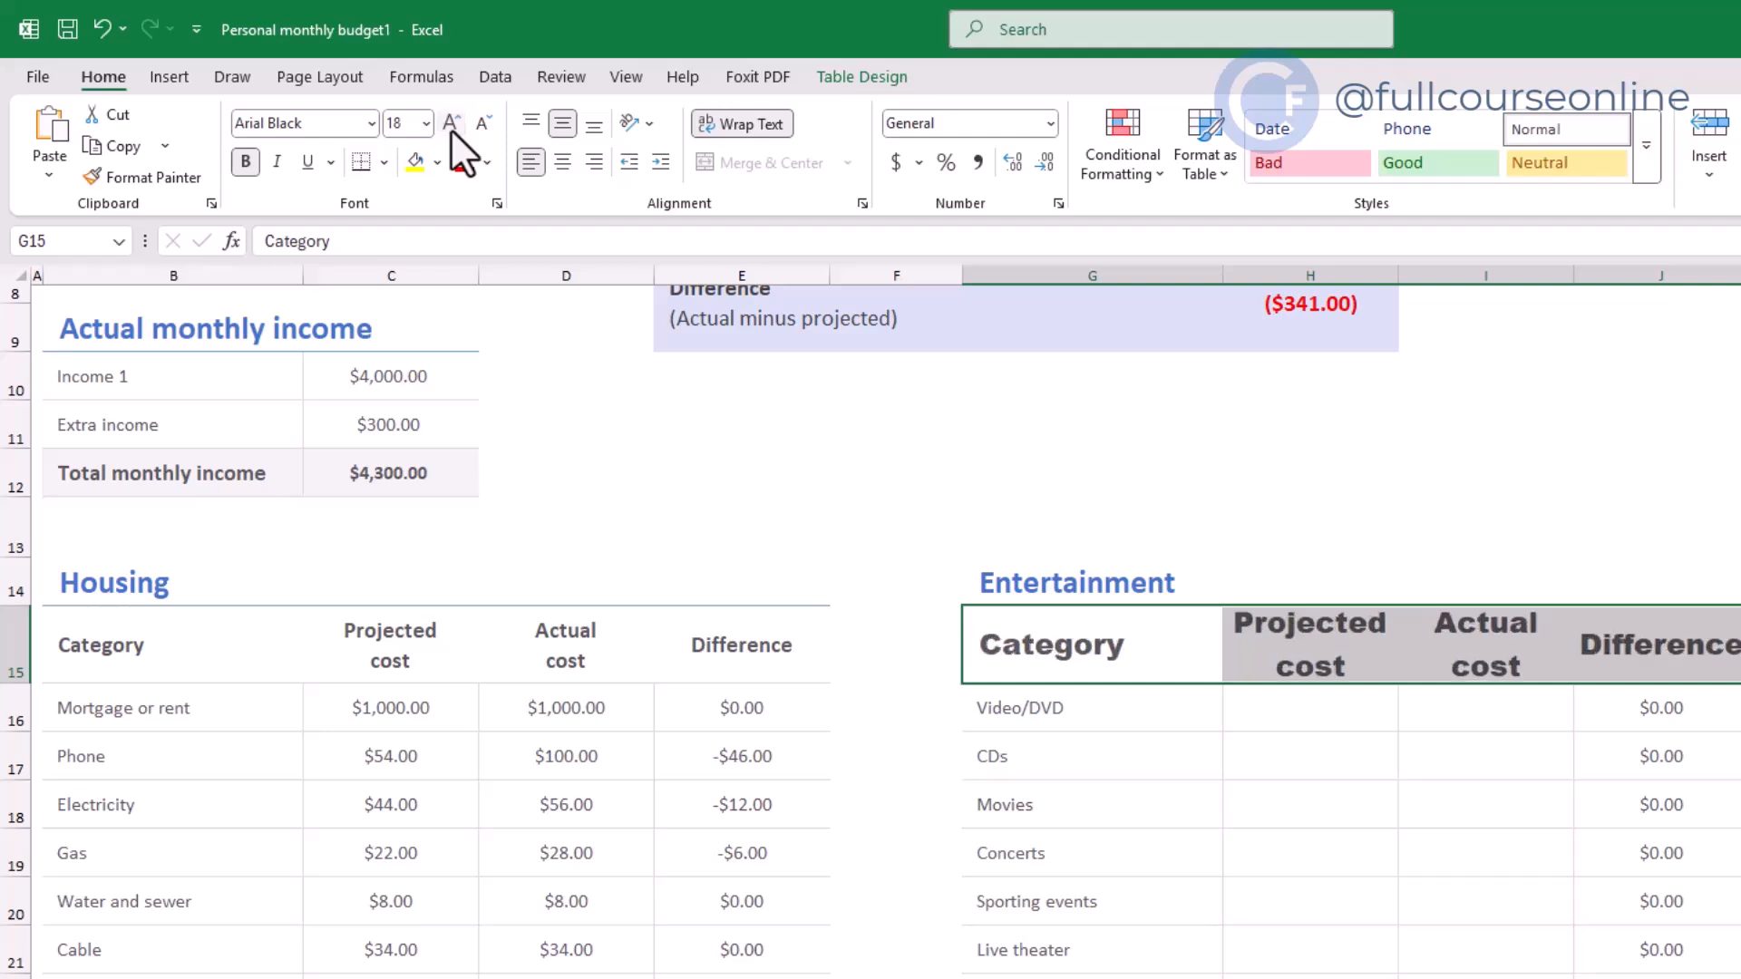
{"action": "left_click", "coordinate": [450, 129]}
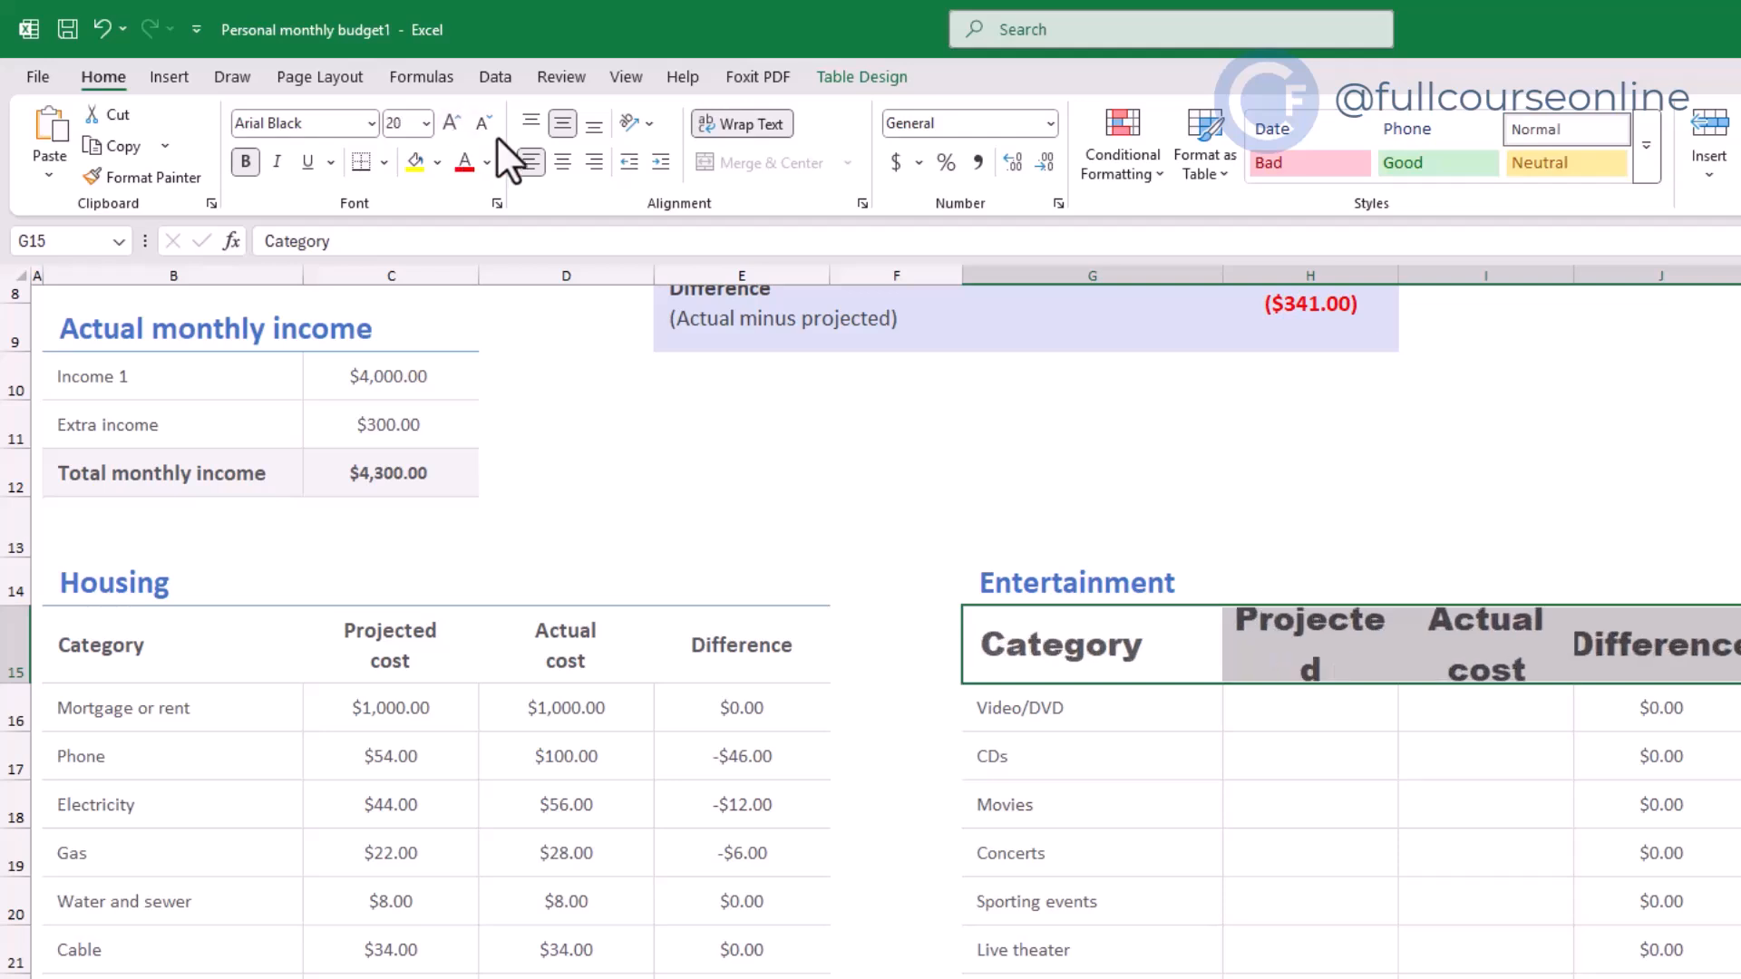
{"action": "left_click", "coordinate": [485, 127]}
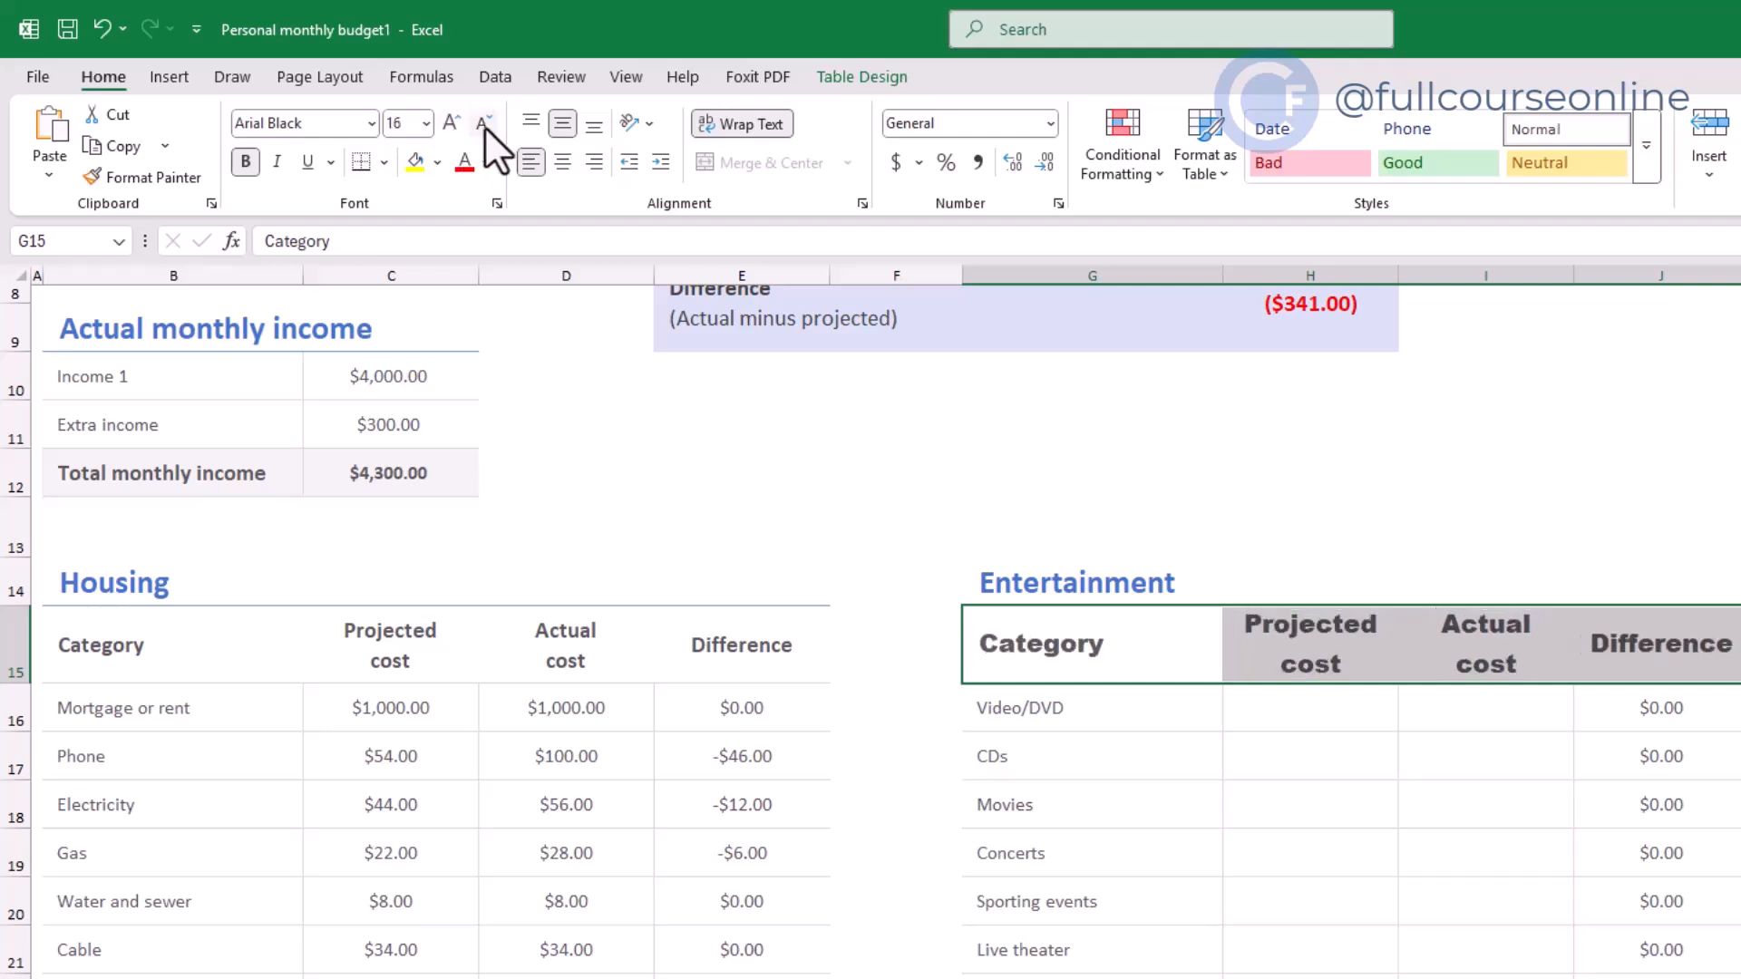
{"action": "left_click", "coordinate": [484, 127]}
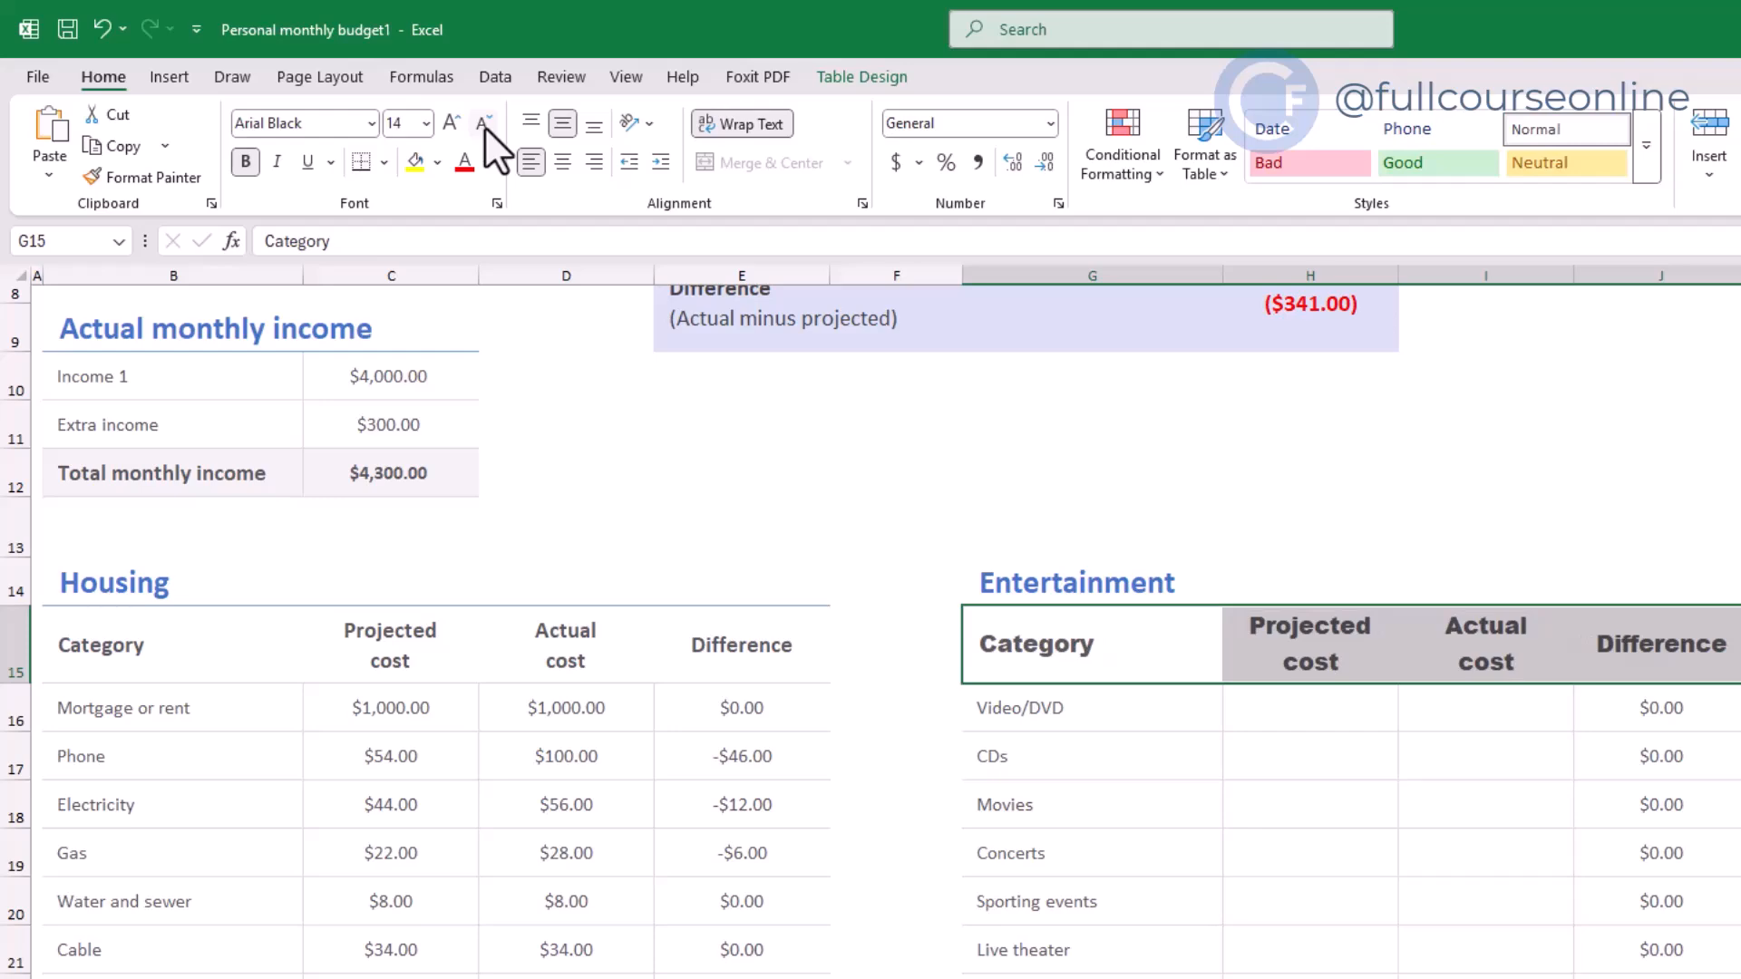
- Make the Entertainment title in G14 bold, italic and underlined
{"action": "left_click", "coordinate": [1211, 588]}
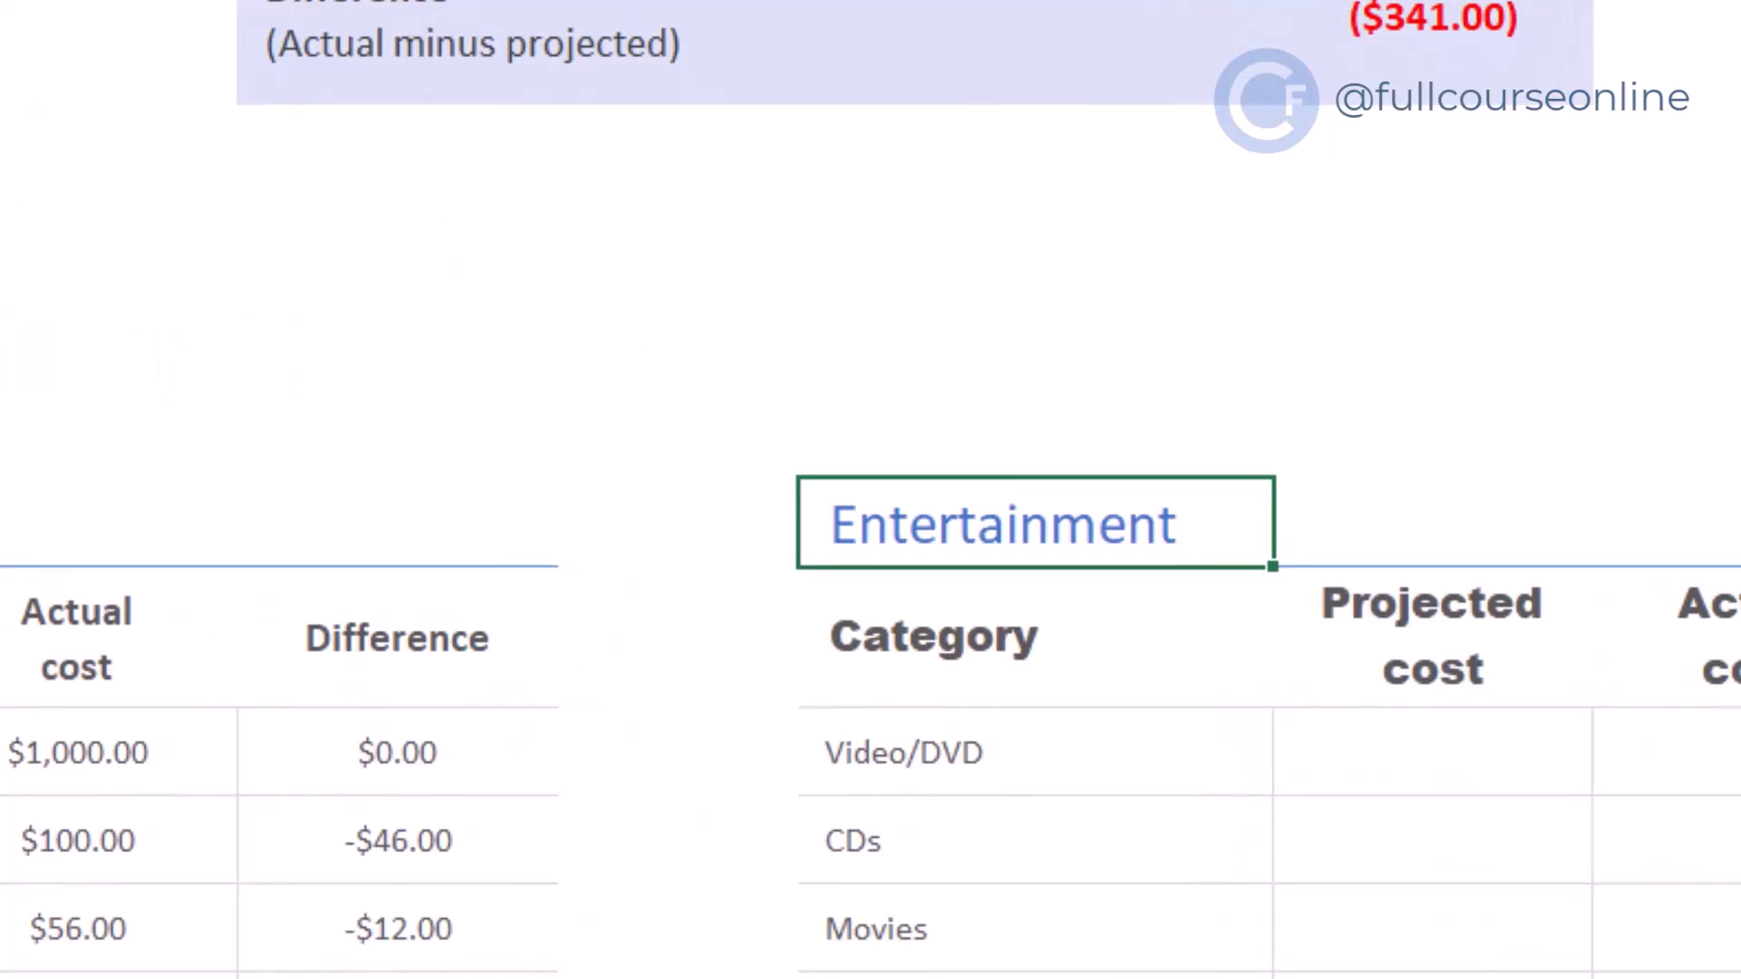
{"action": "key", "text": "ctrl+b"}
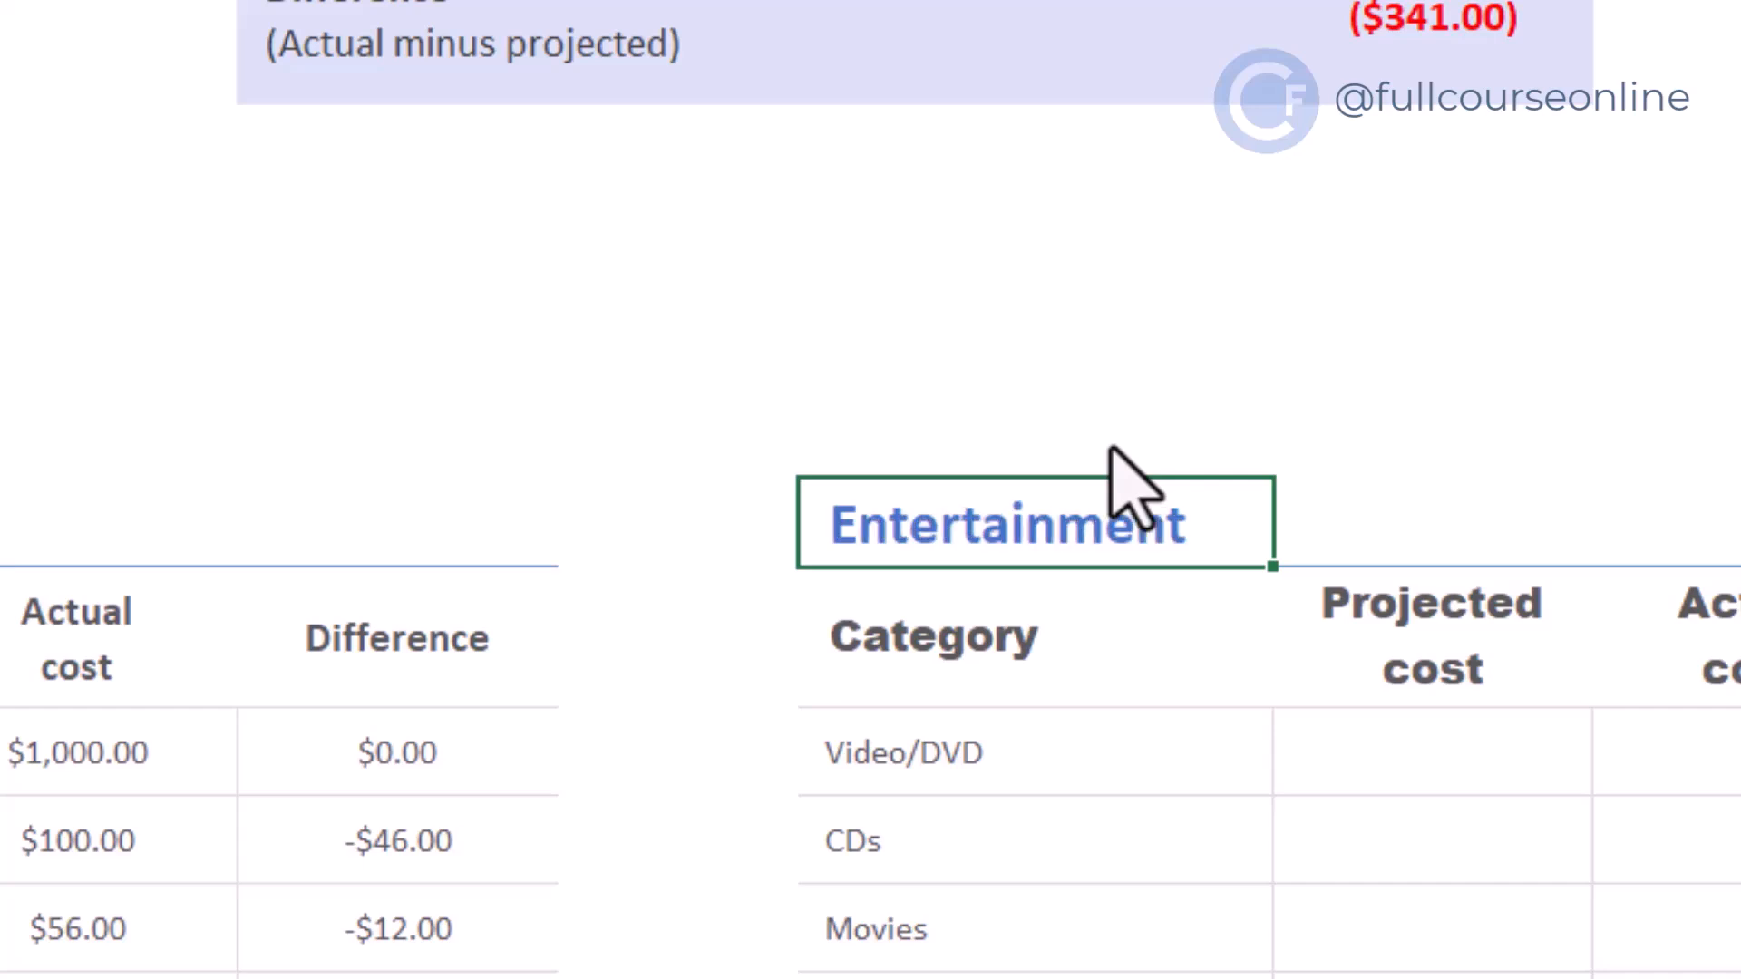
{"action": "key", "text": "ctrl+i"}
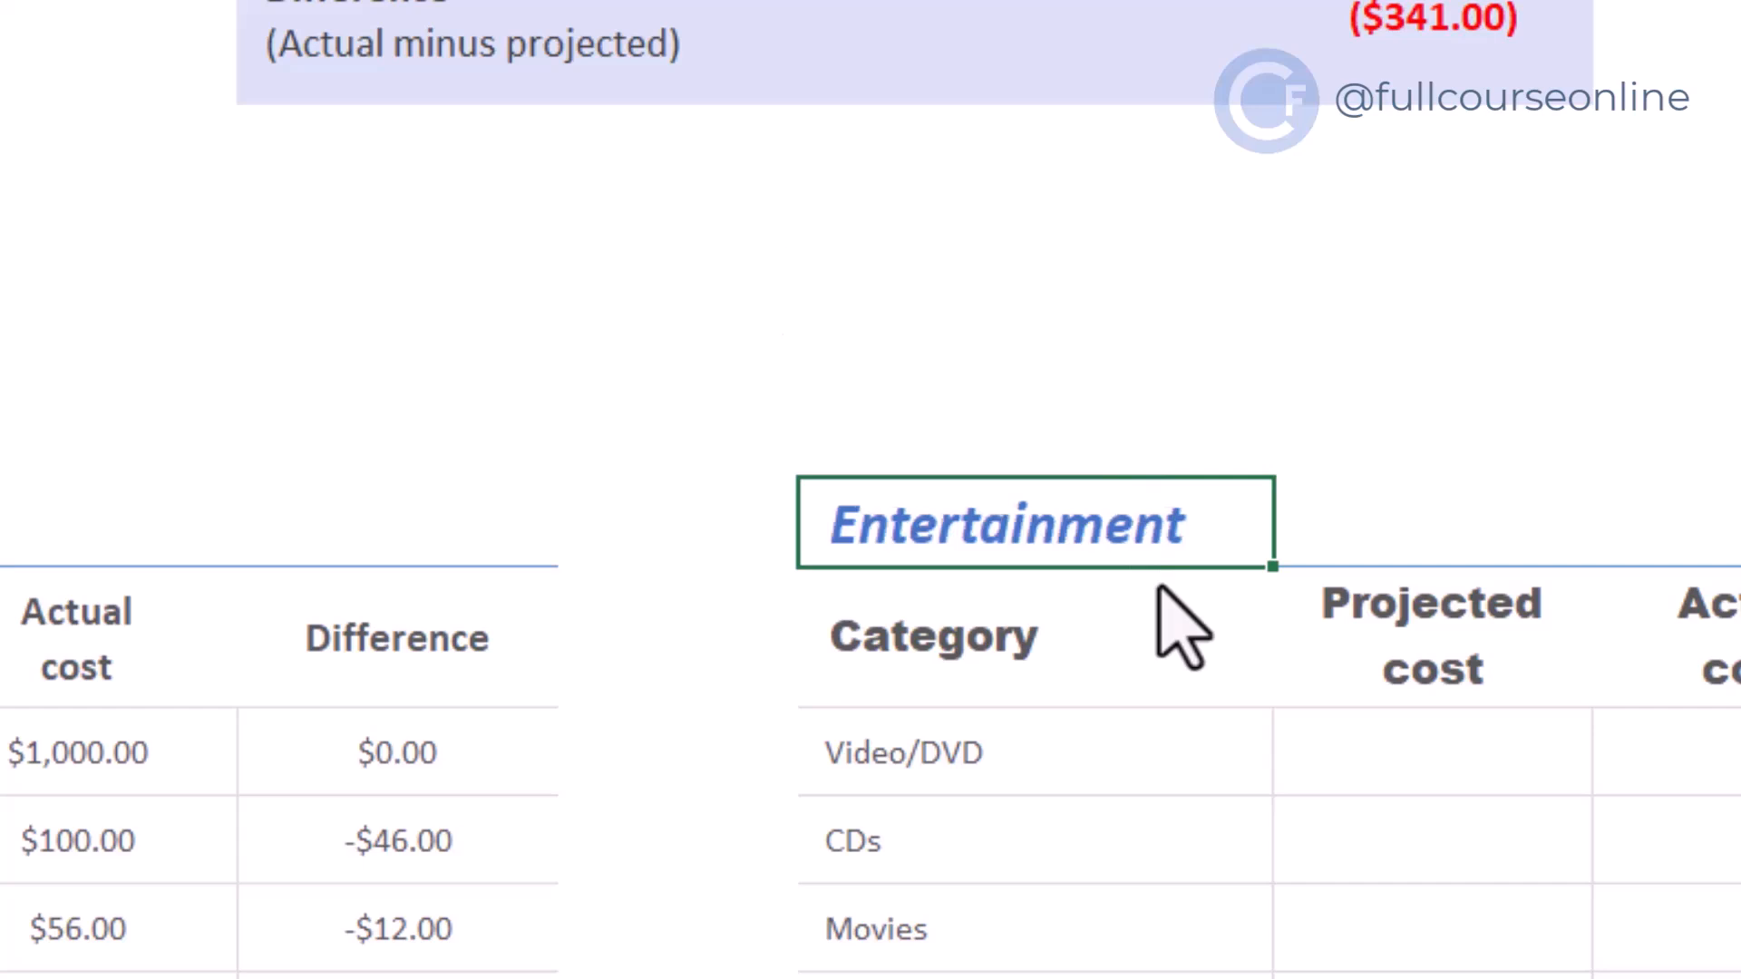
{"action": "key", "text": "ctrl+u"}
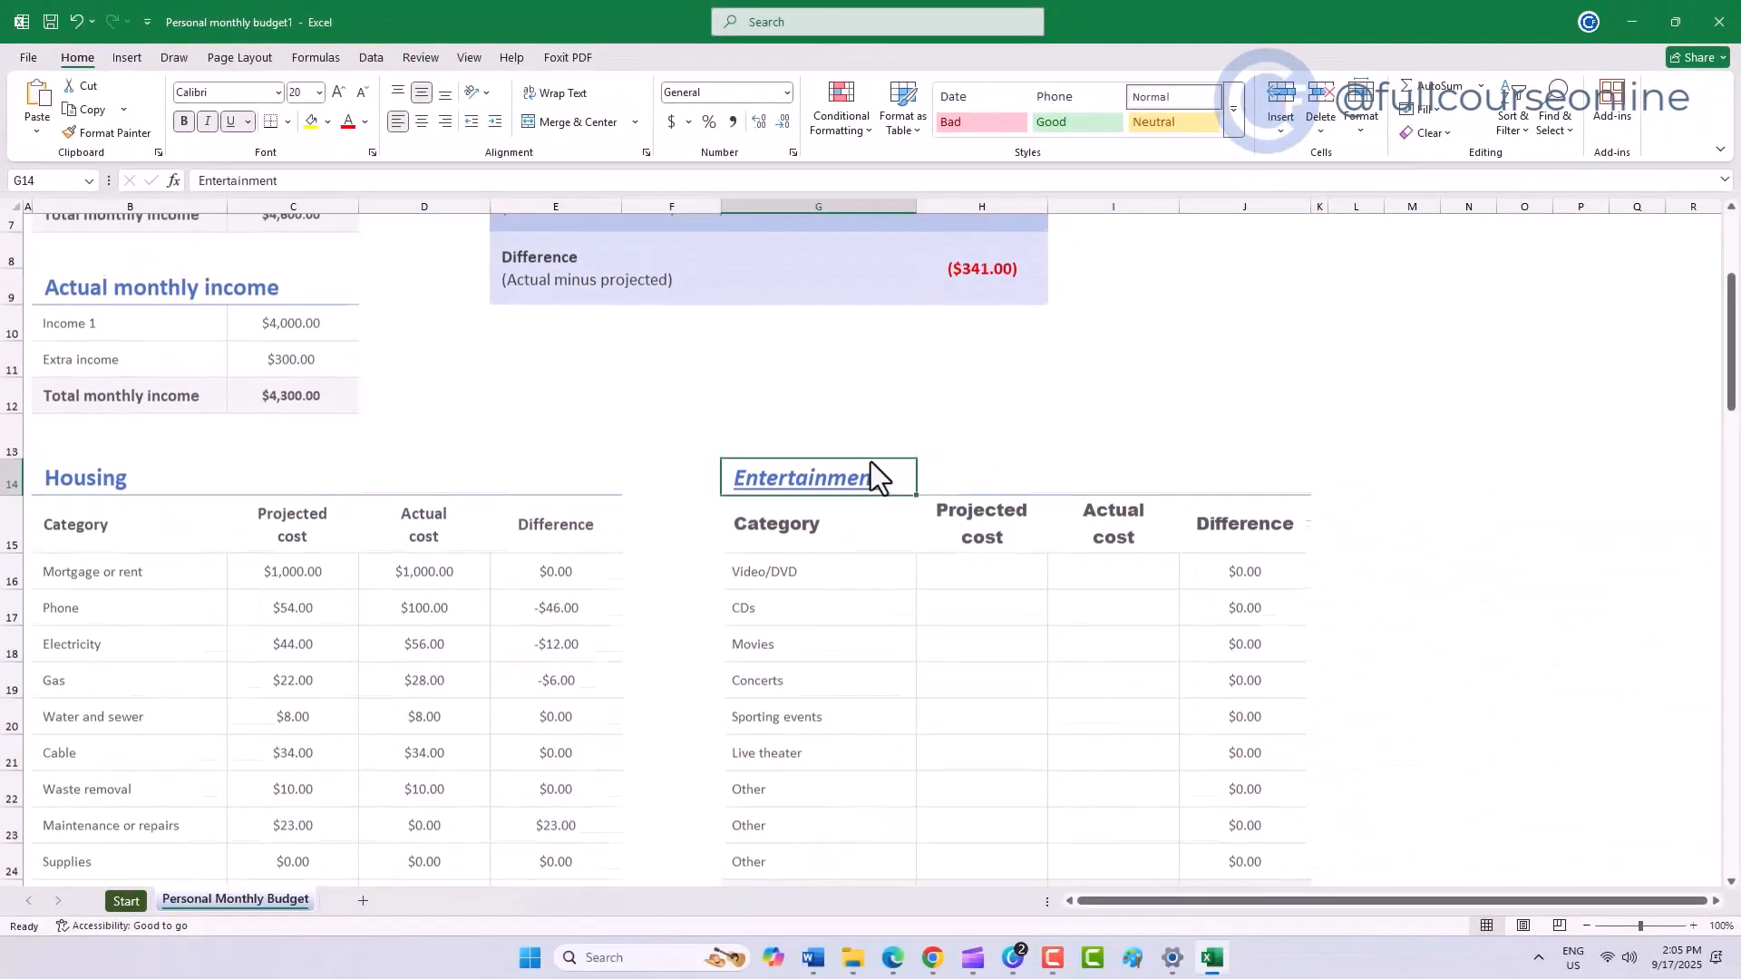
- Change the Entertainment title's font color to the standard Green and center it horizontally in G14
{"action": "scroll", "coordinate": [870, 461], "scroll_direction": "up", "scroll_amount": 2}
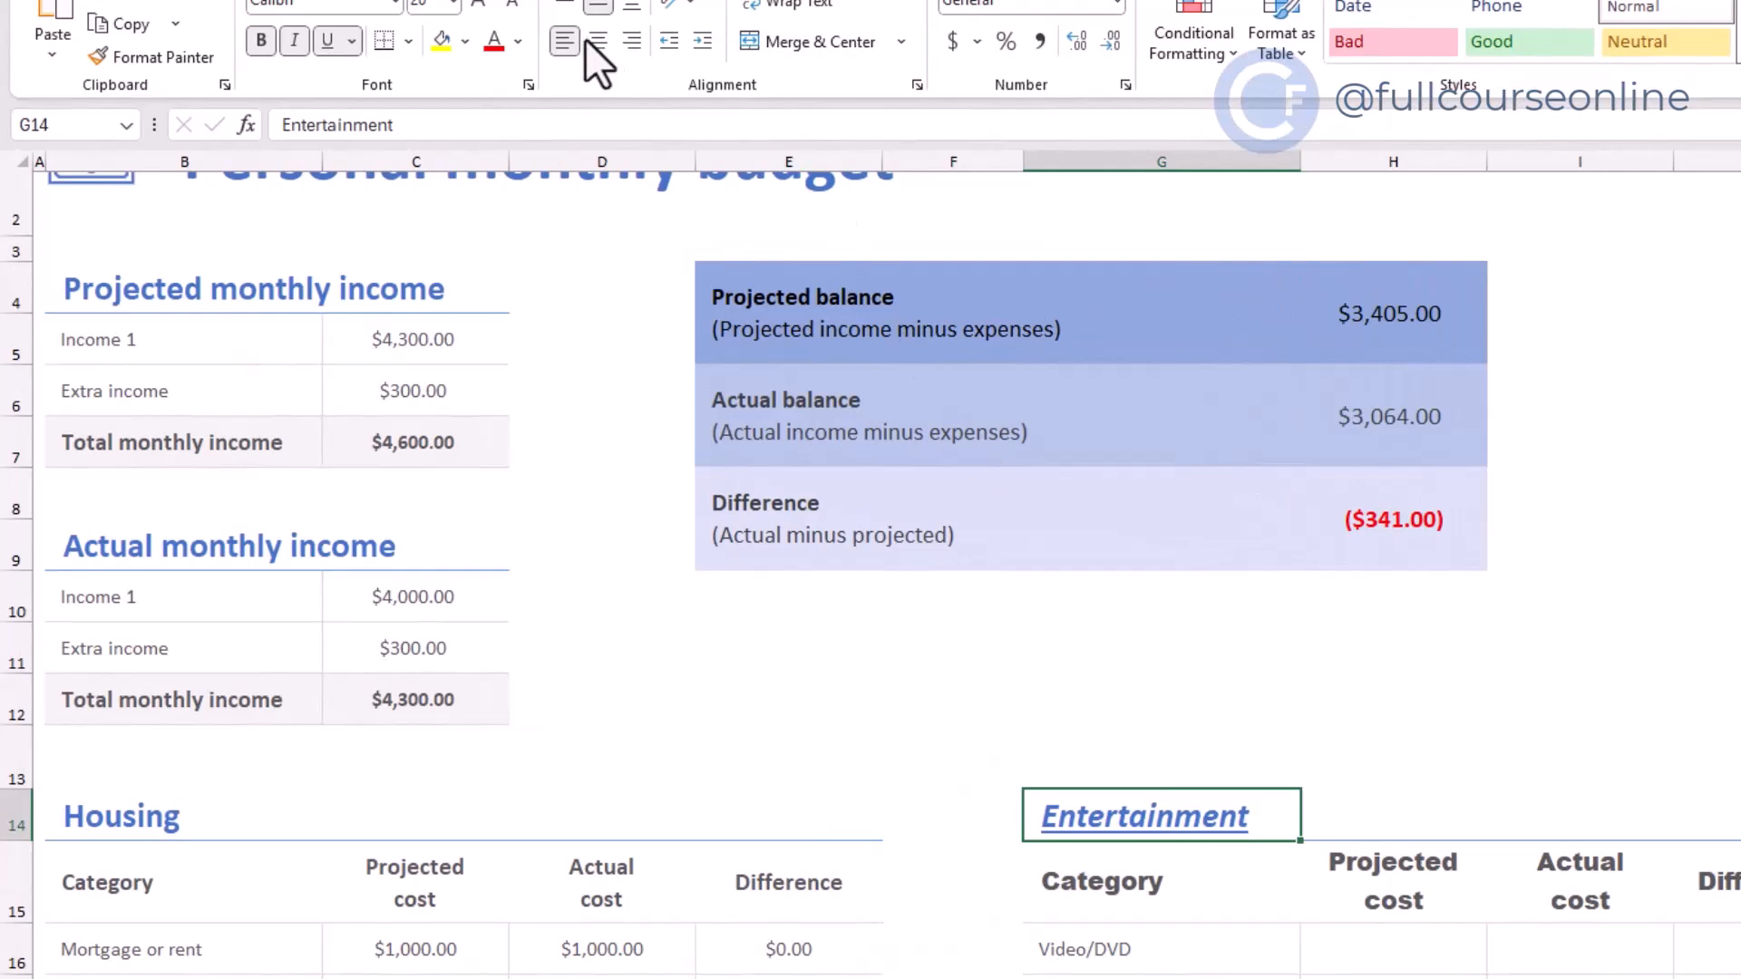
{"action": "left_click", "coordinate": [517, 42]}
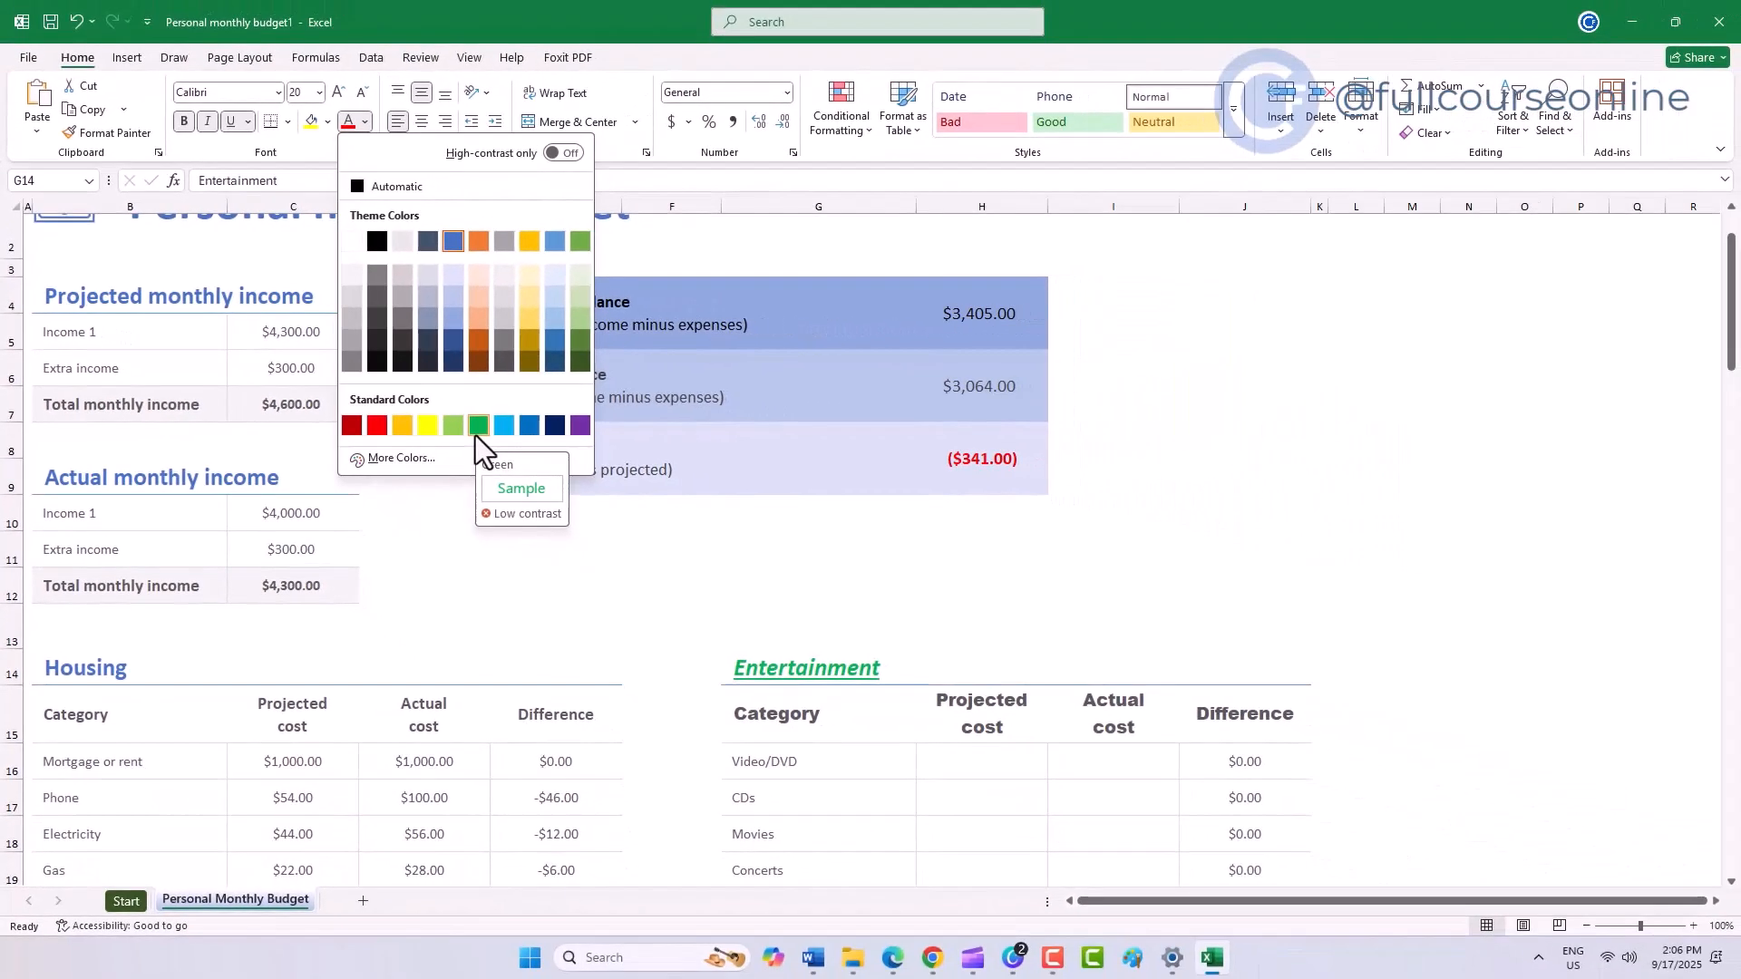
{"action": "left_click", "coordinate": [477, 425]}
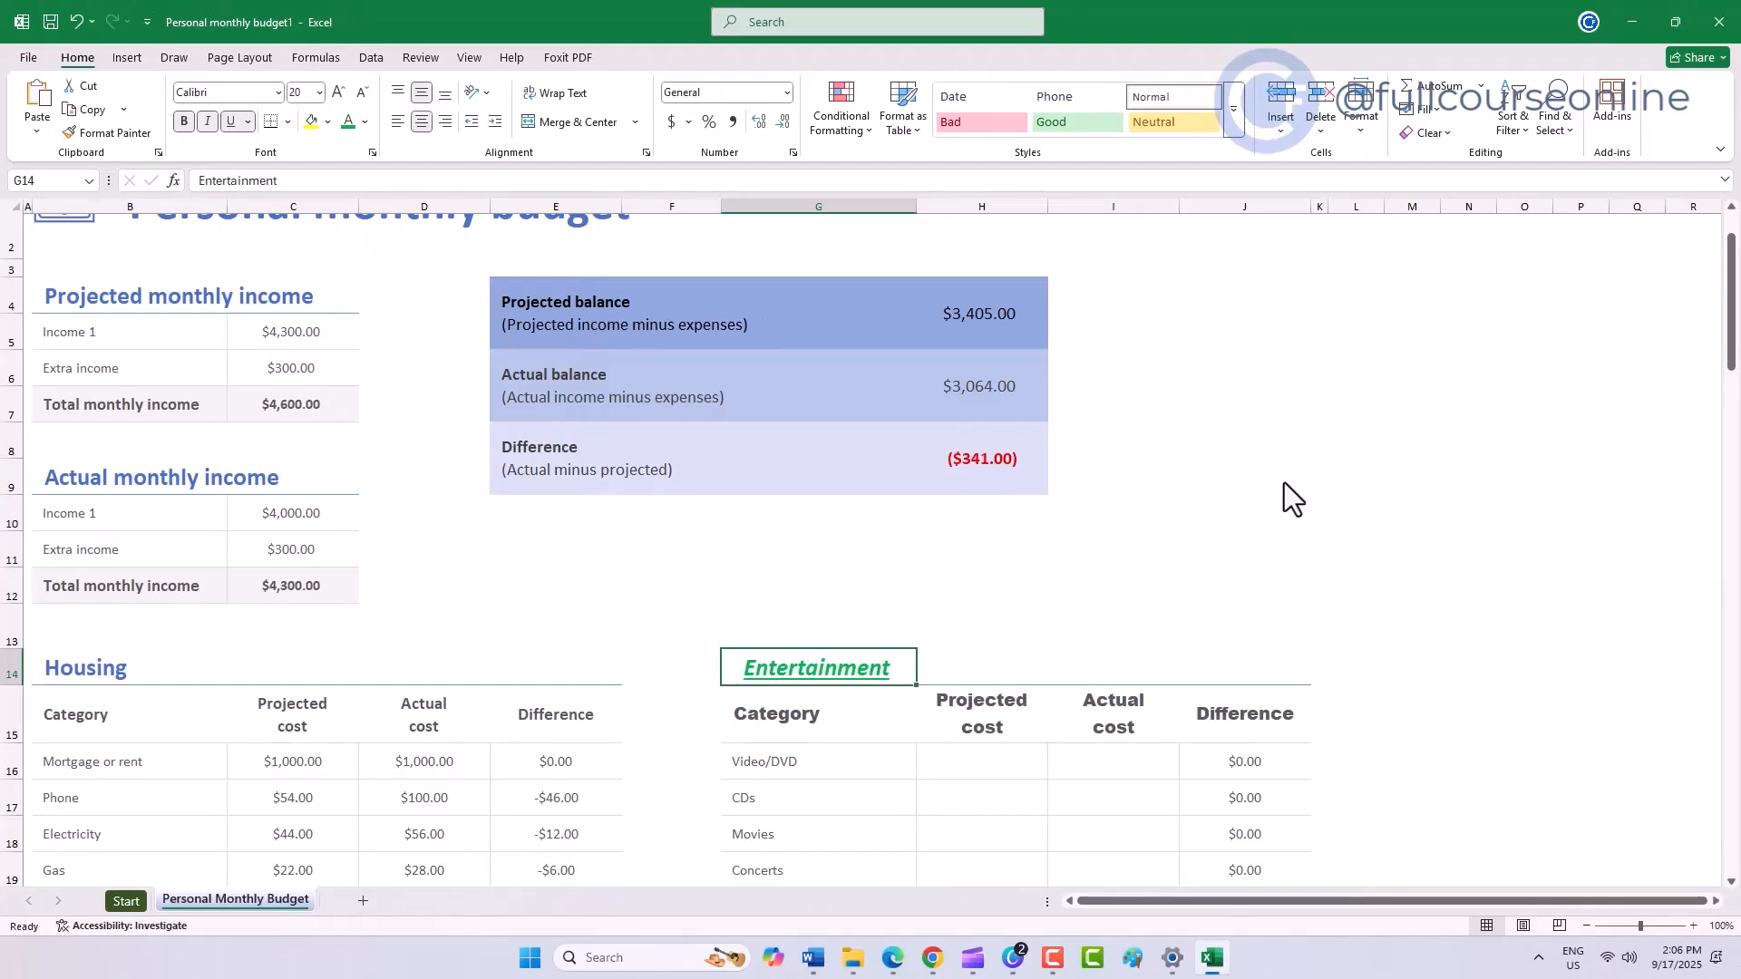
- Try right alignment on the Personal monthly budget title in B2 and settle on horizontal centering
{"action": "scroll", "coordinate": [1079, 569], "scroll_direction": "up", "scroll_amount": 1}
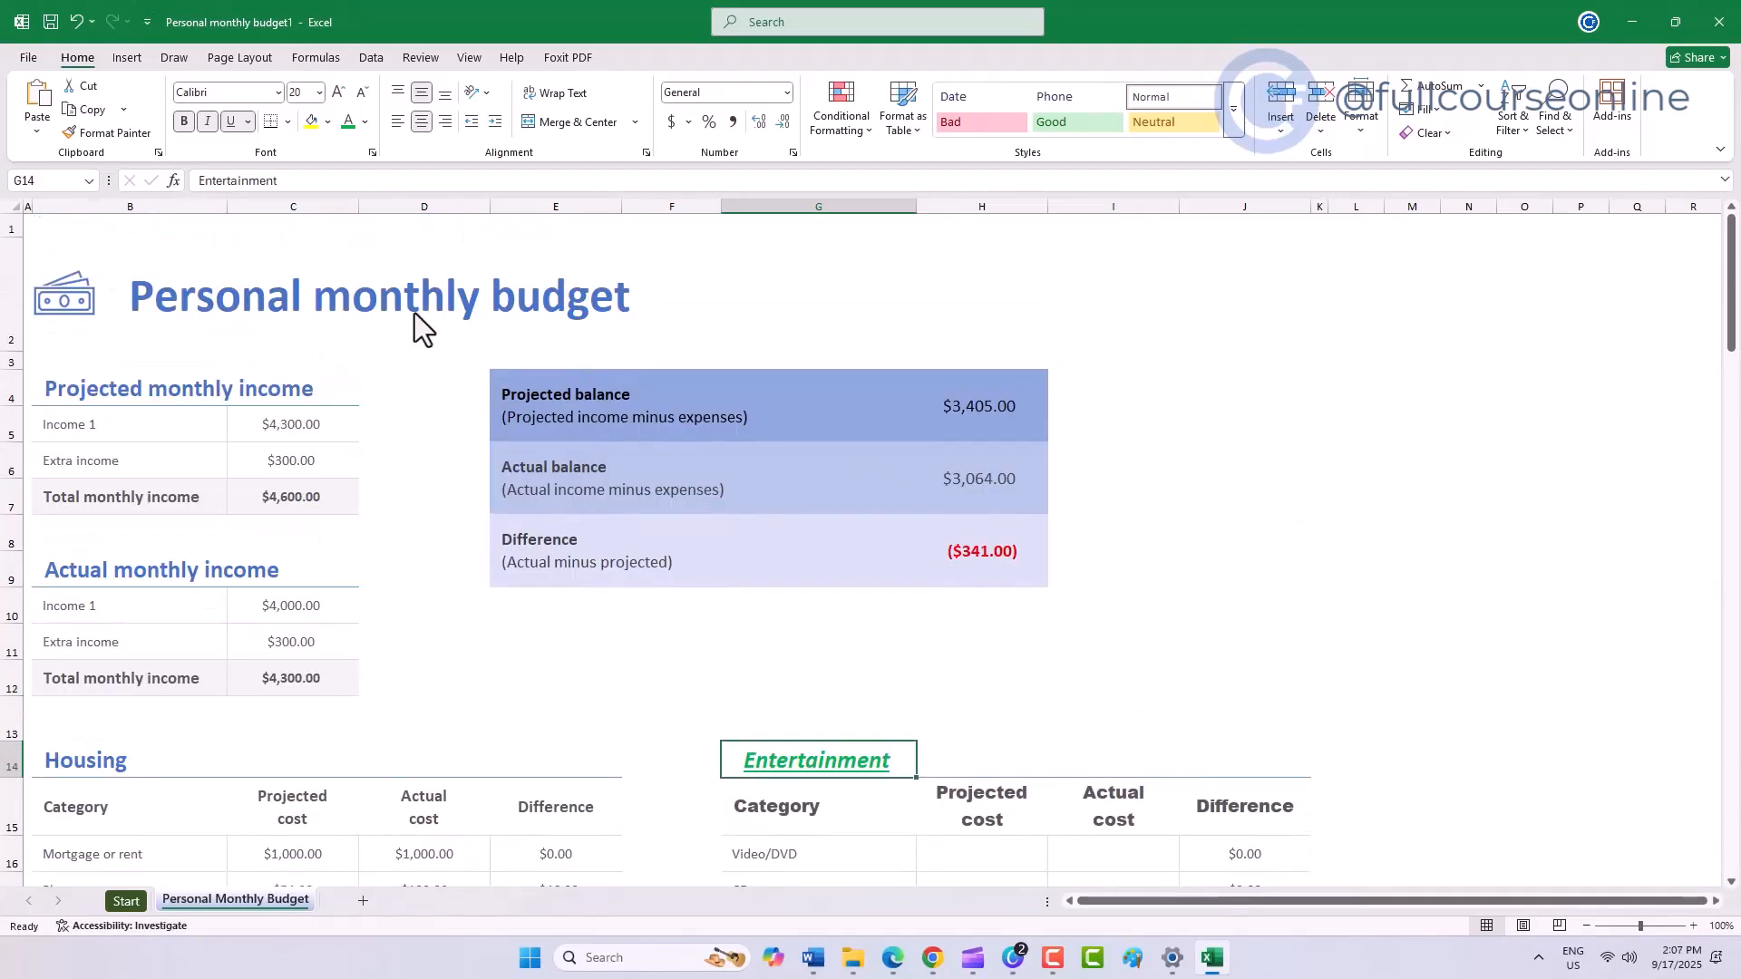
{"action": "left_click", "coordinate": [415, 313]}
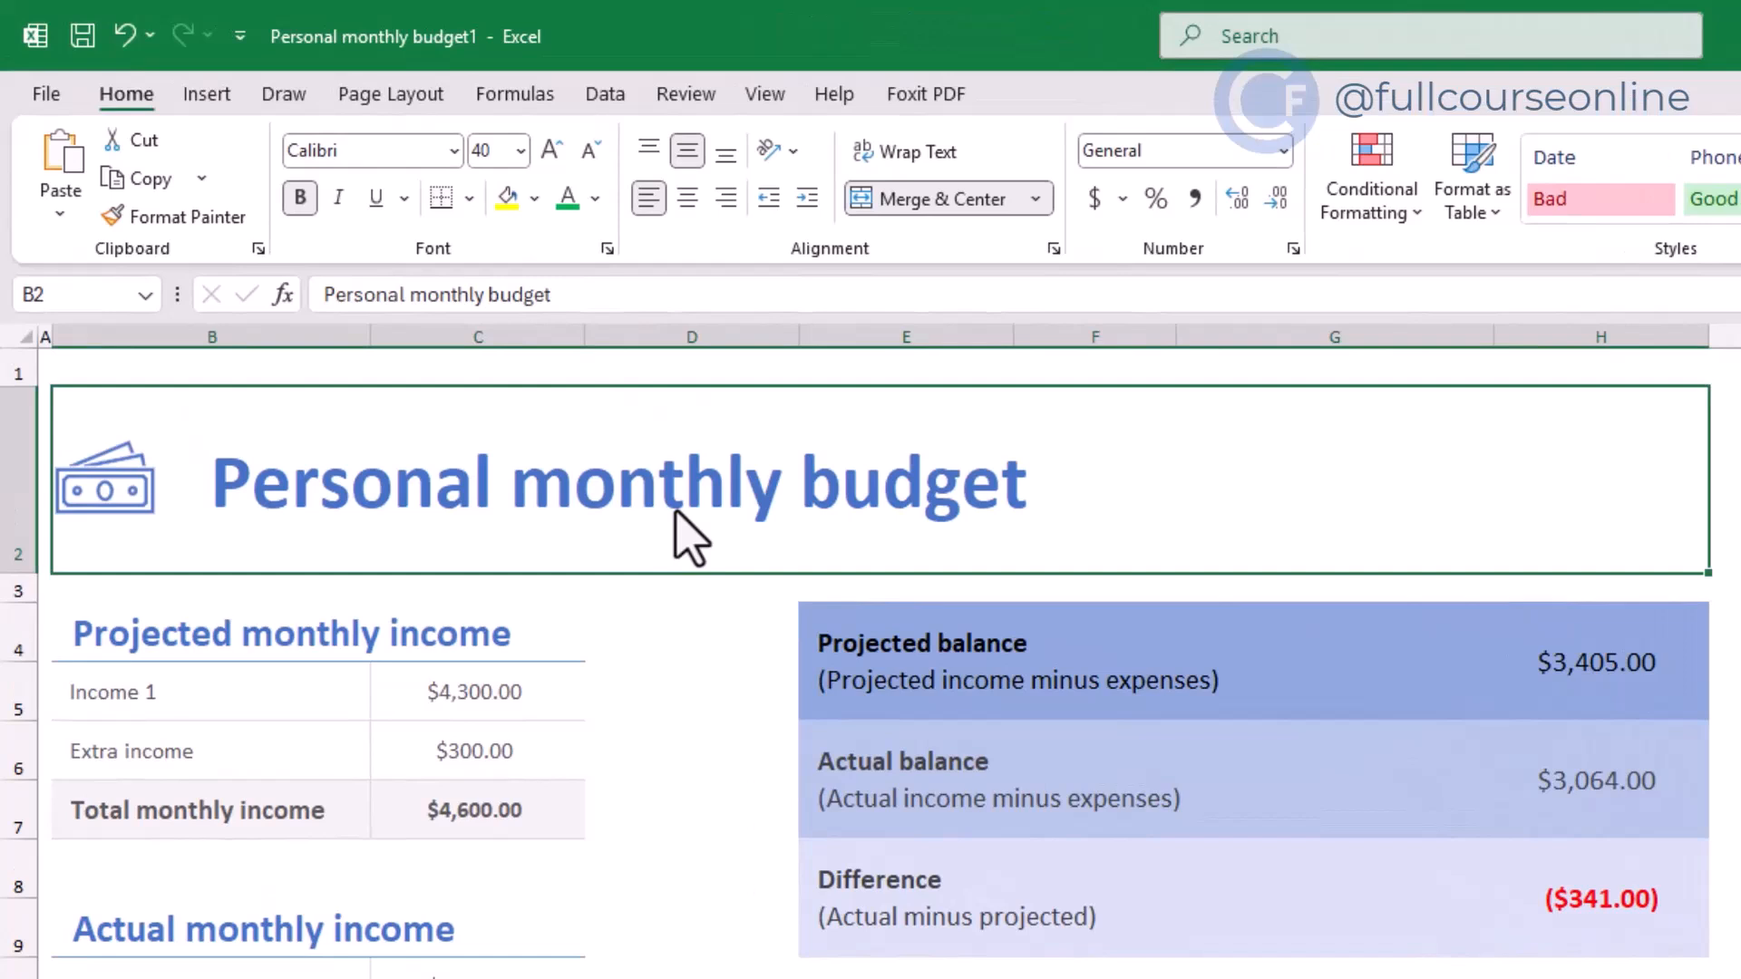
{"action": "left_click", "coordinate": [680, 213]}
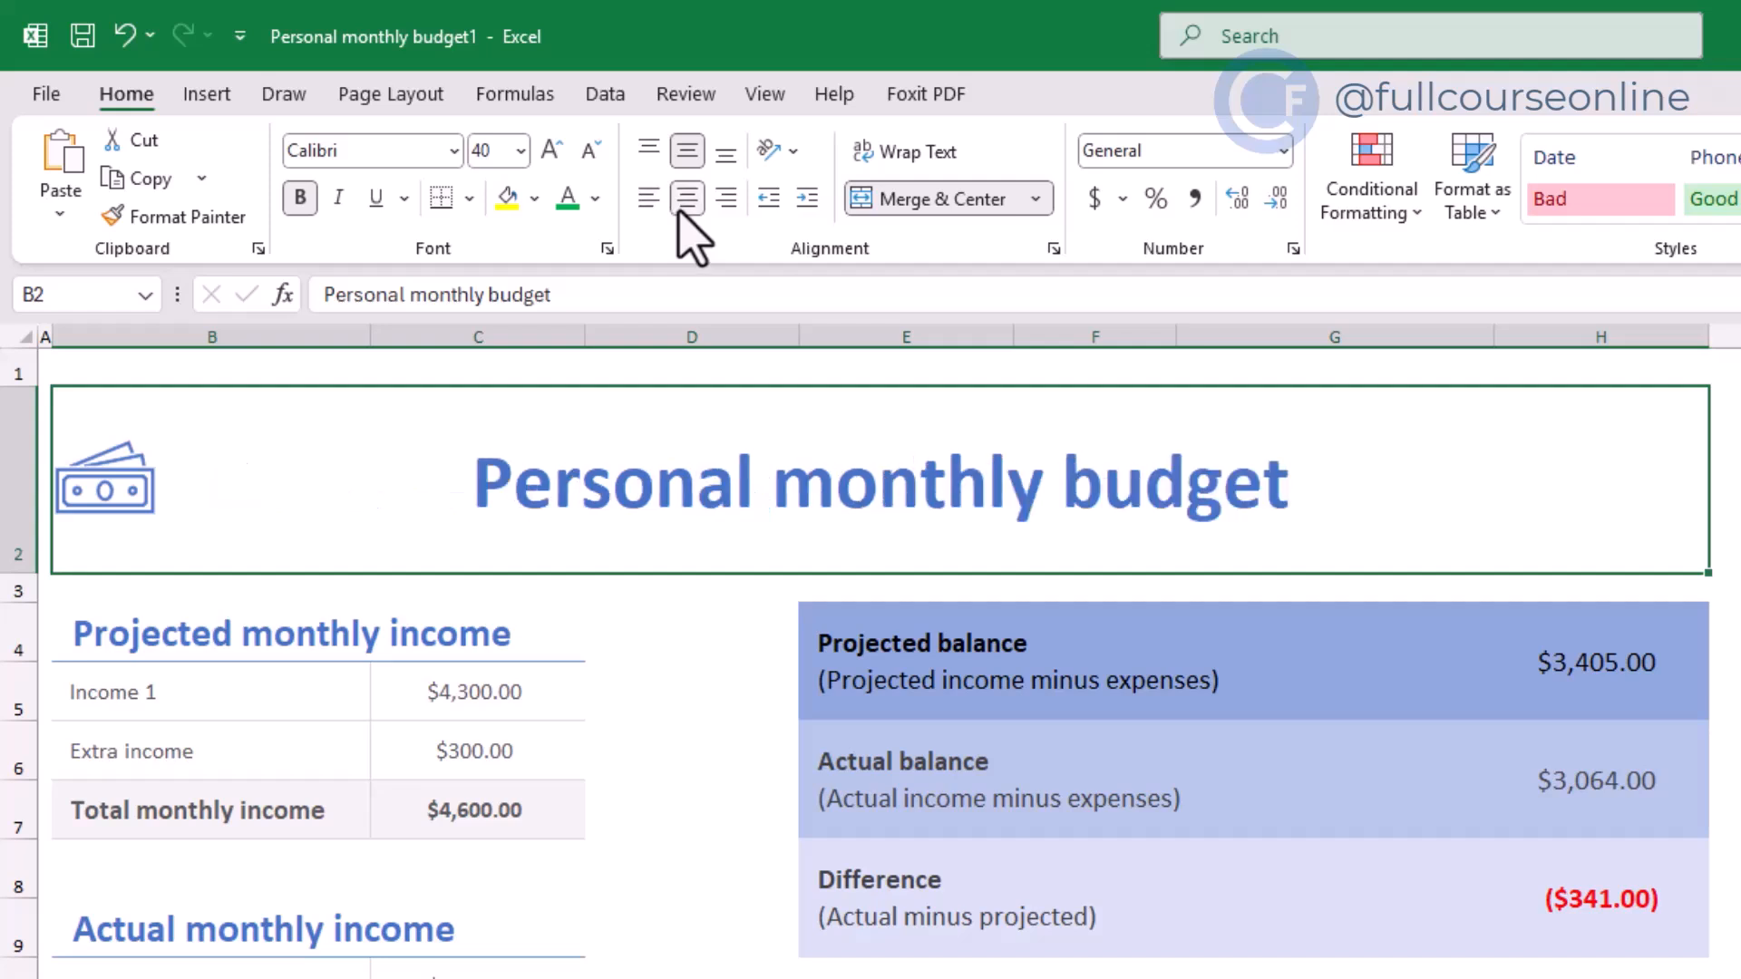
{"action": "left_click", "coordinate": [726, 200]}
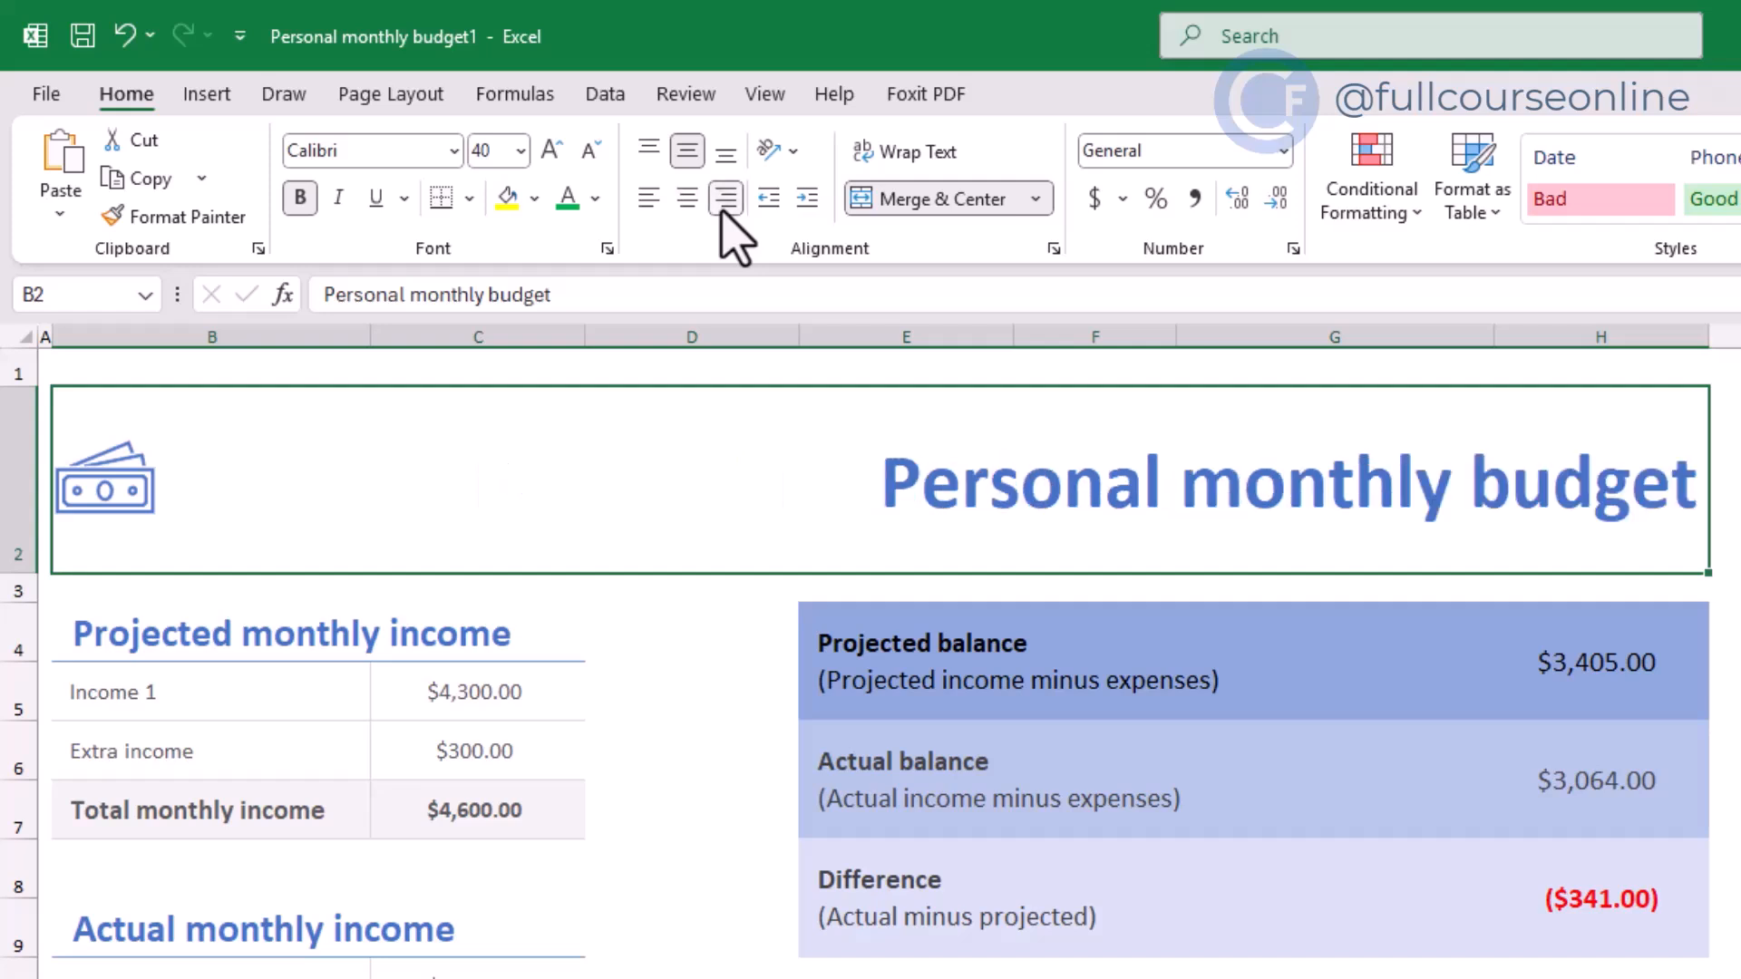
{"action": "left_click", "coordinate": [687, 198]}
- Try top and bottom vertical alignment on the Personal monthly budget title and return it to middle alignment
{"action": "left_click", "coordinate": [647, 150]}
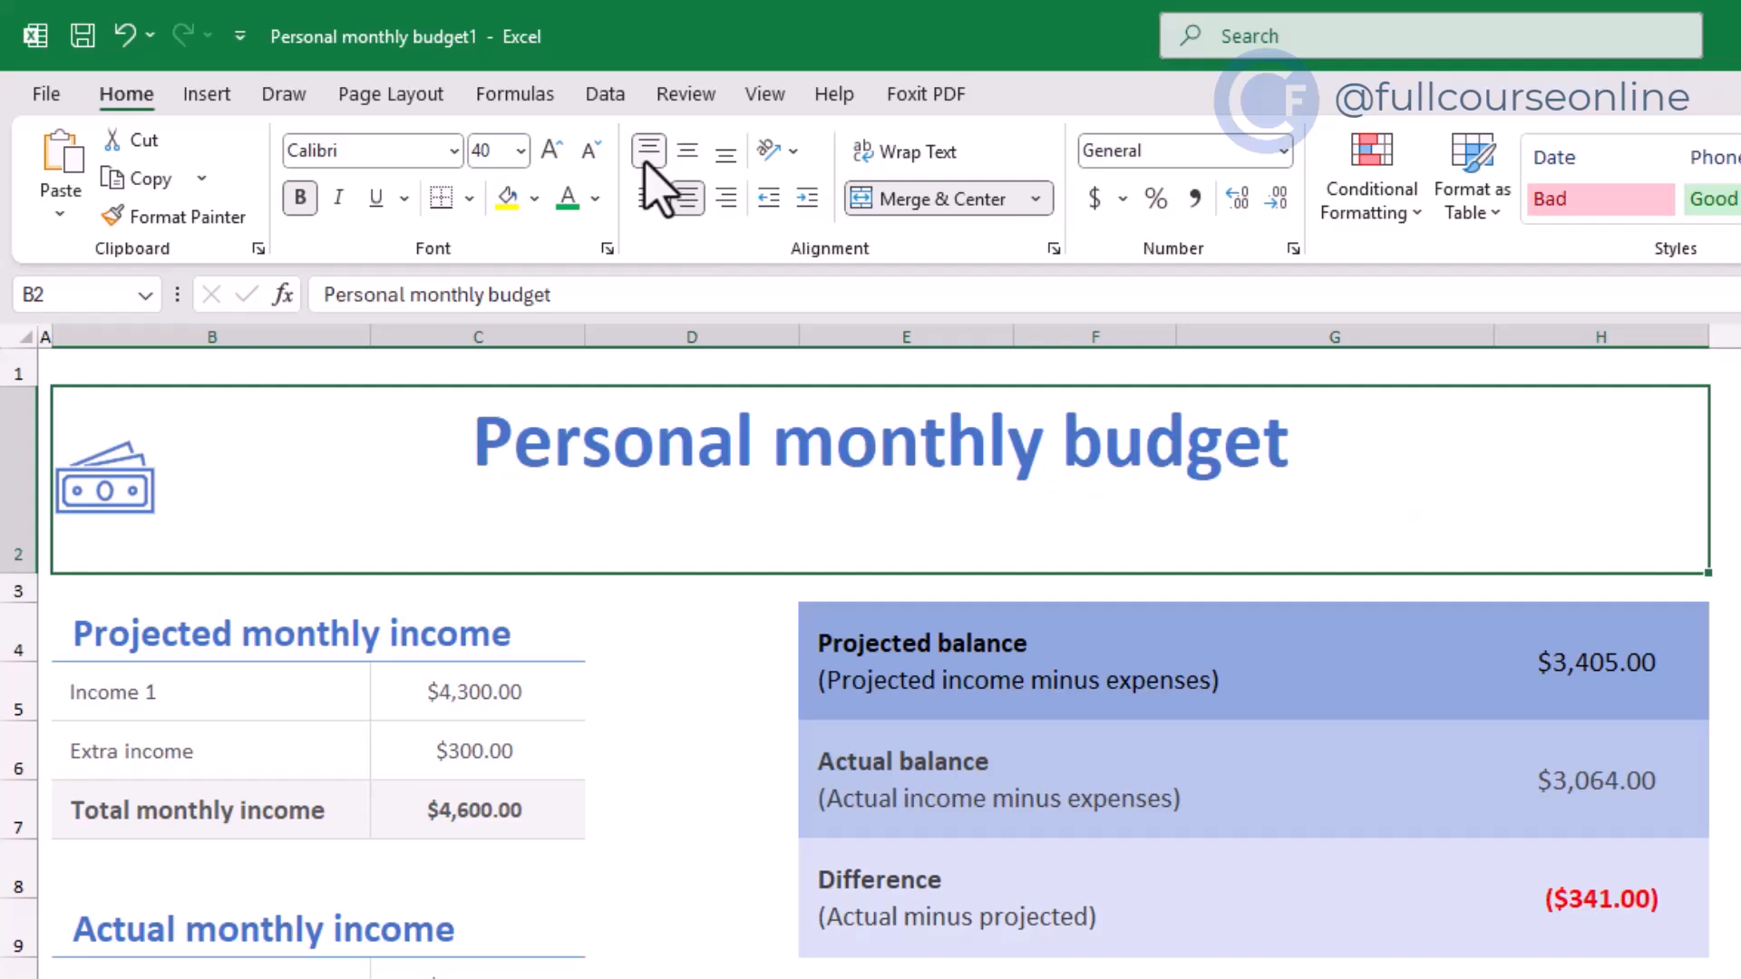
{"action": "left_click", "coordinate": [724, 156]}
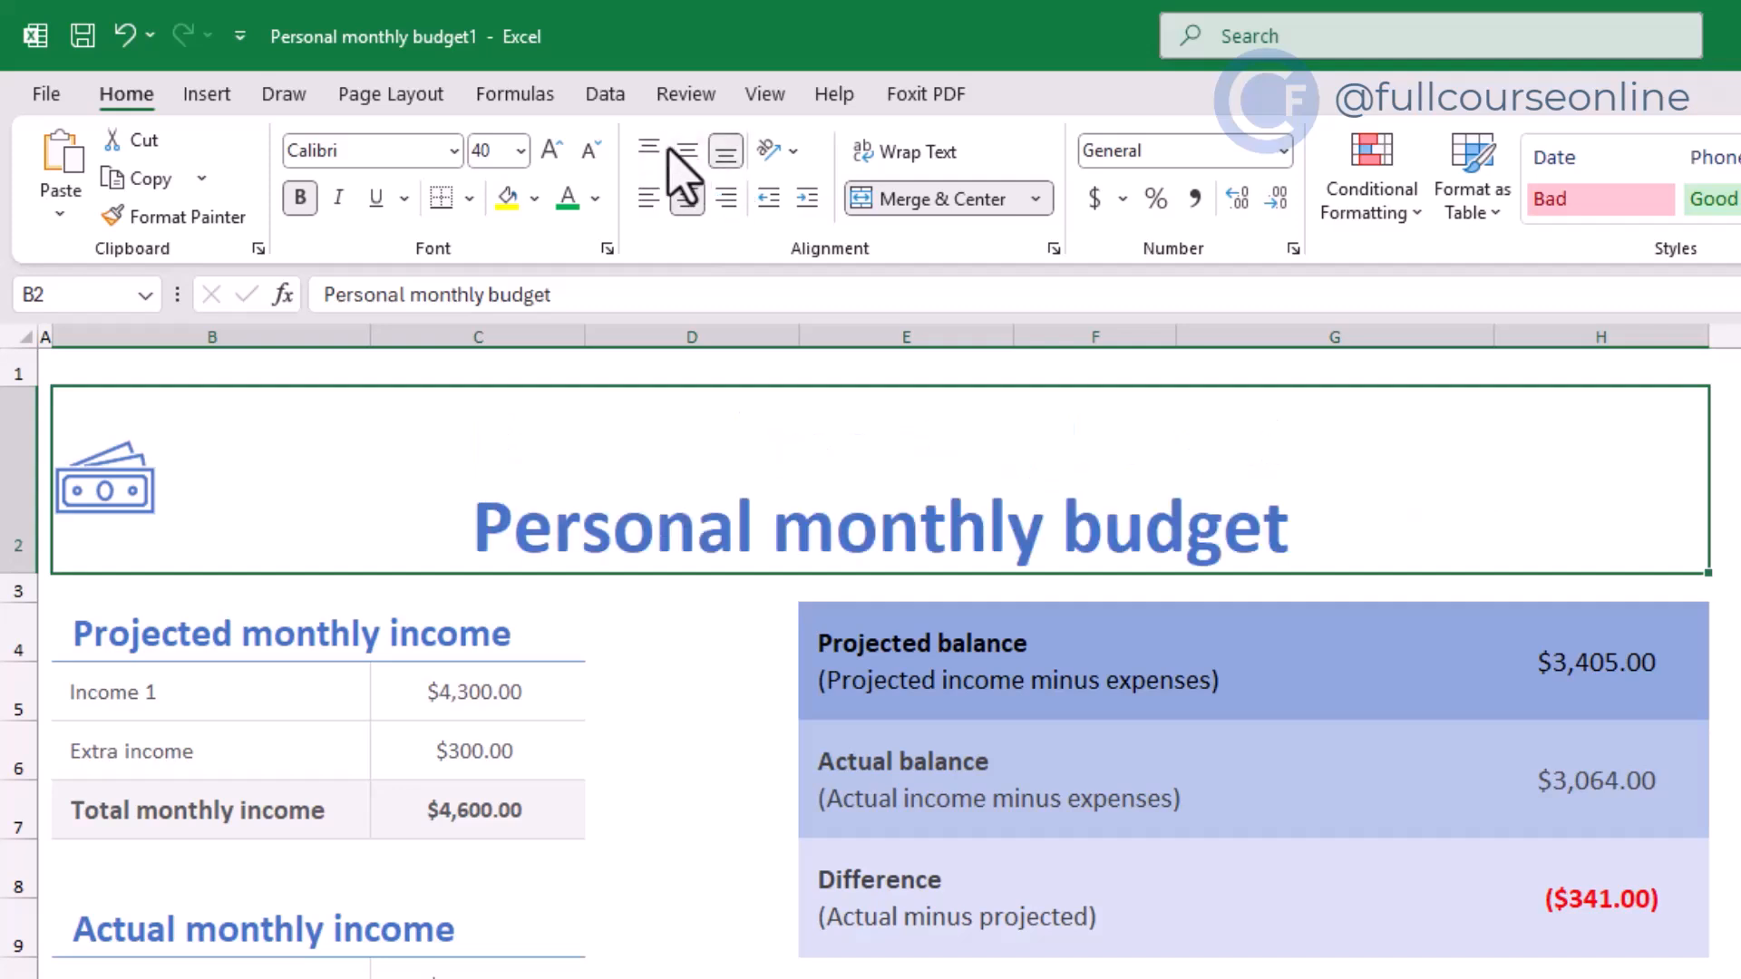
{"action": "left_click", "coordinate": [687, 152]}
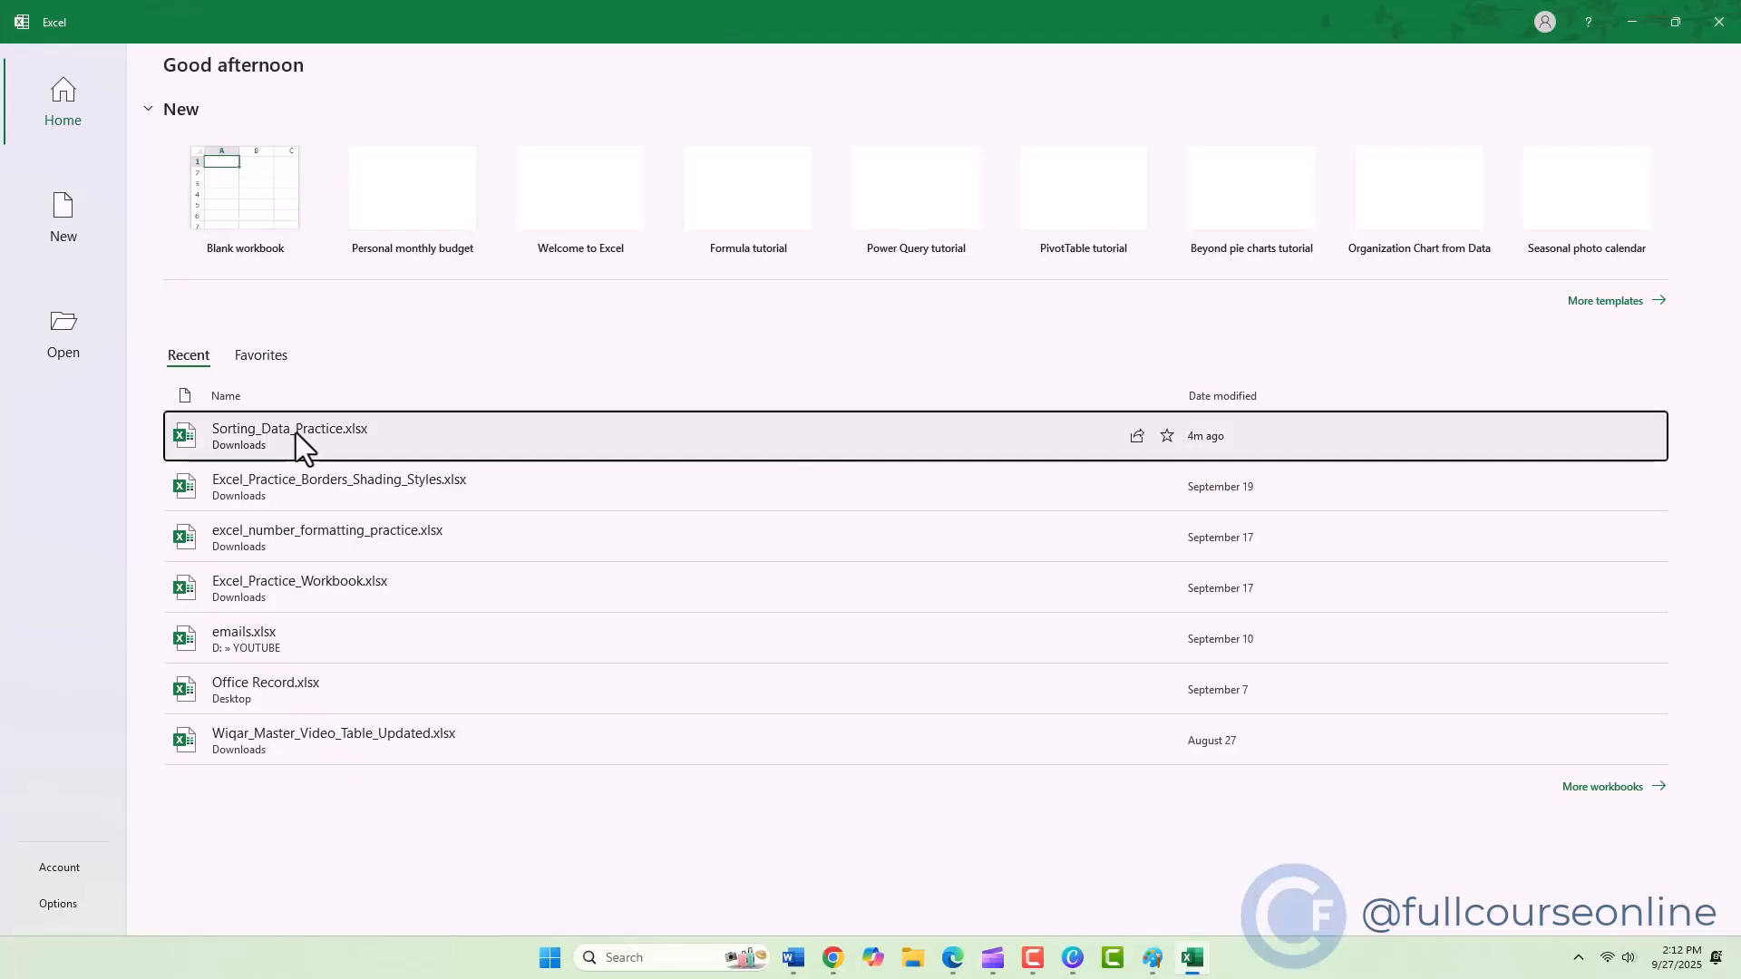
- Open the recent workbook Sorting_Data_Practice.xlsx and autofit the Employee, Department and Salary columns to their contents
{"action": "left_click", "coordinate": [295, 432]}
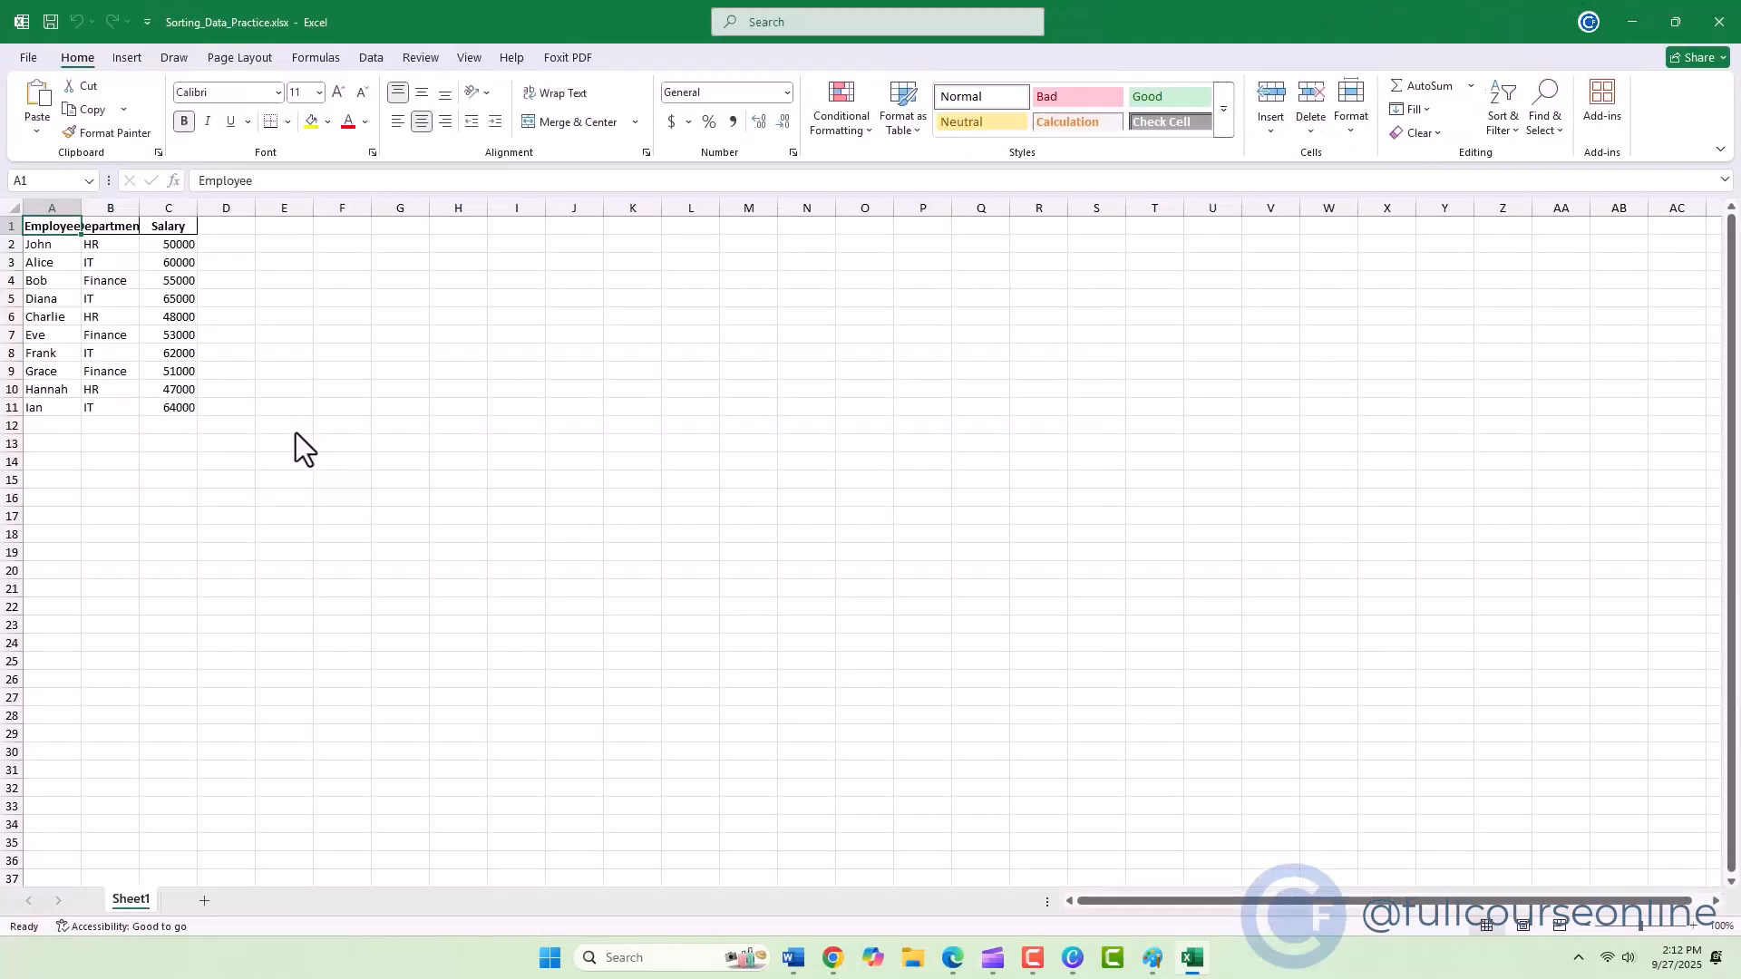
{"action": "double_click", "coordinate": [81, 208]}
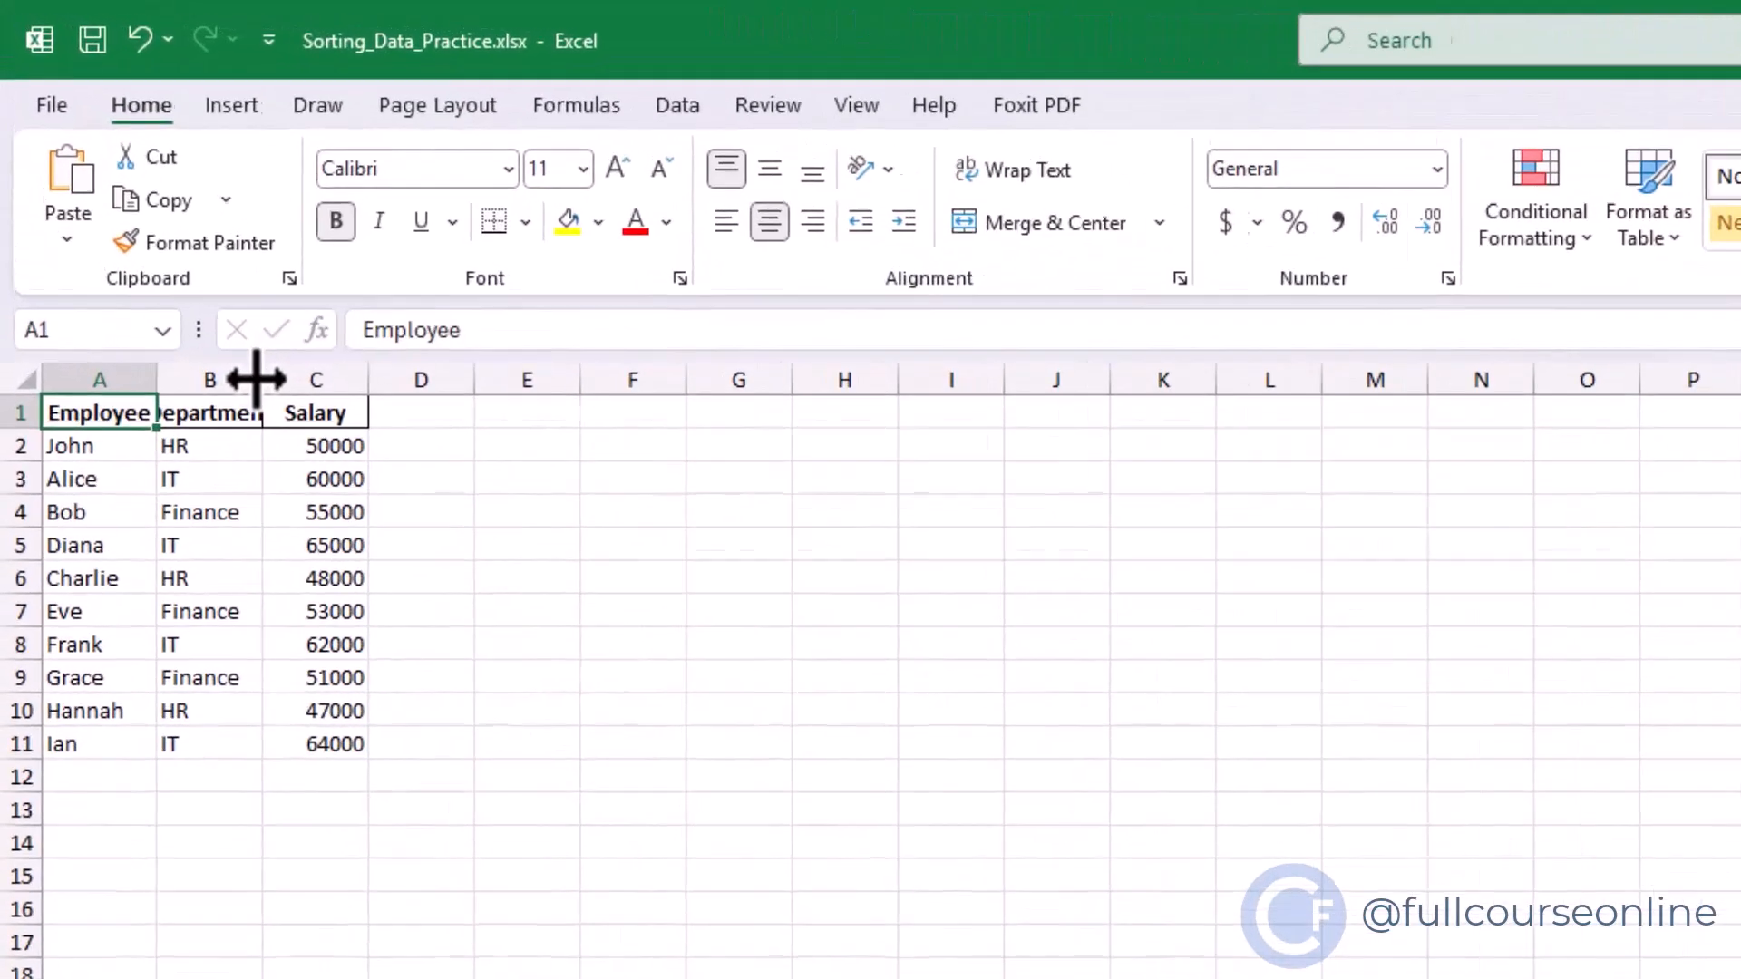
{"action": "double_click", "coordinate": [143, 207]}
{"action": "double_click", "coordinate": [425, 399]}
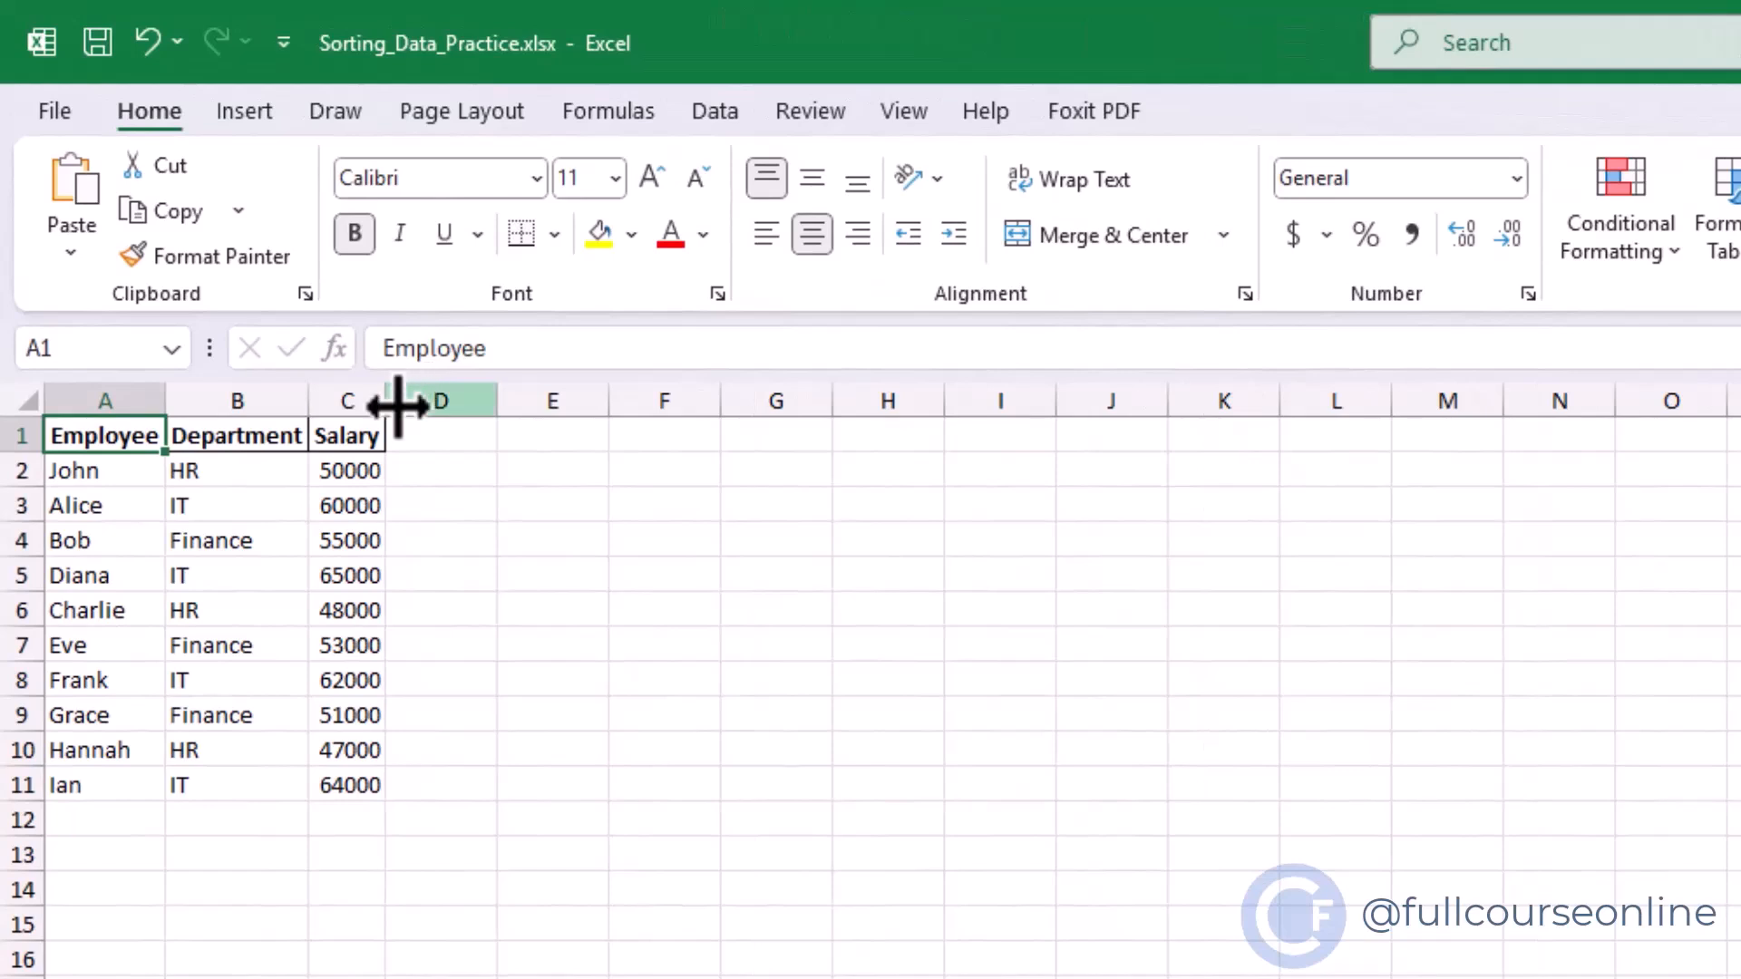
- Widen the Salary and Department columns manually beyond their fitted widths
{"action": "left_click", "coordinate": [392, 404]}
{"action": "left_click_drag", "start_coordinate": [393, 405], "coordinate": [466, 405]}
{"action": "left_click_drag", "start_coordinate": [317, 399], "coordinate": [354, 404]}
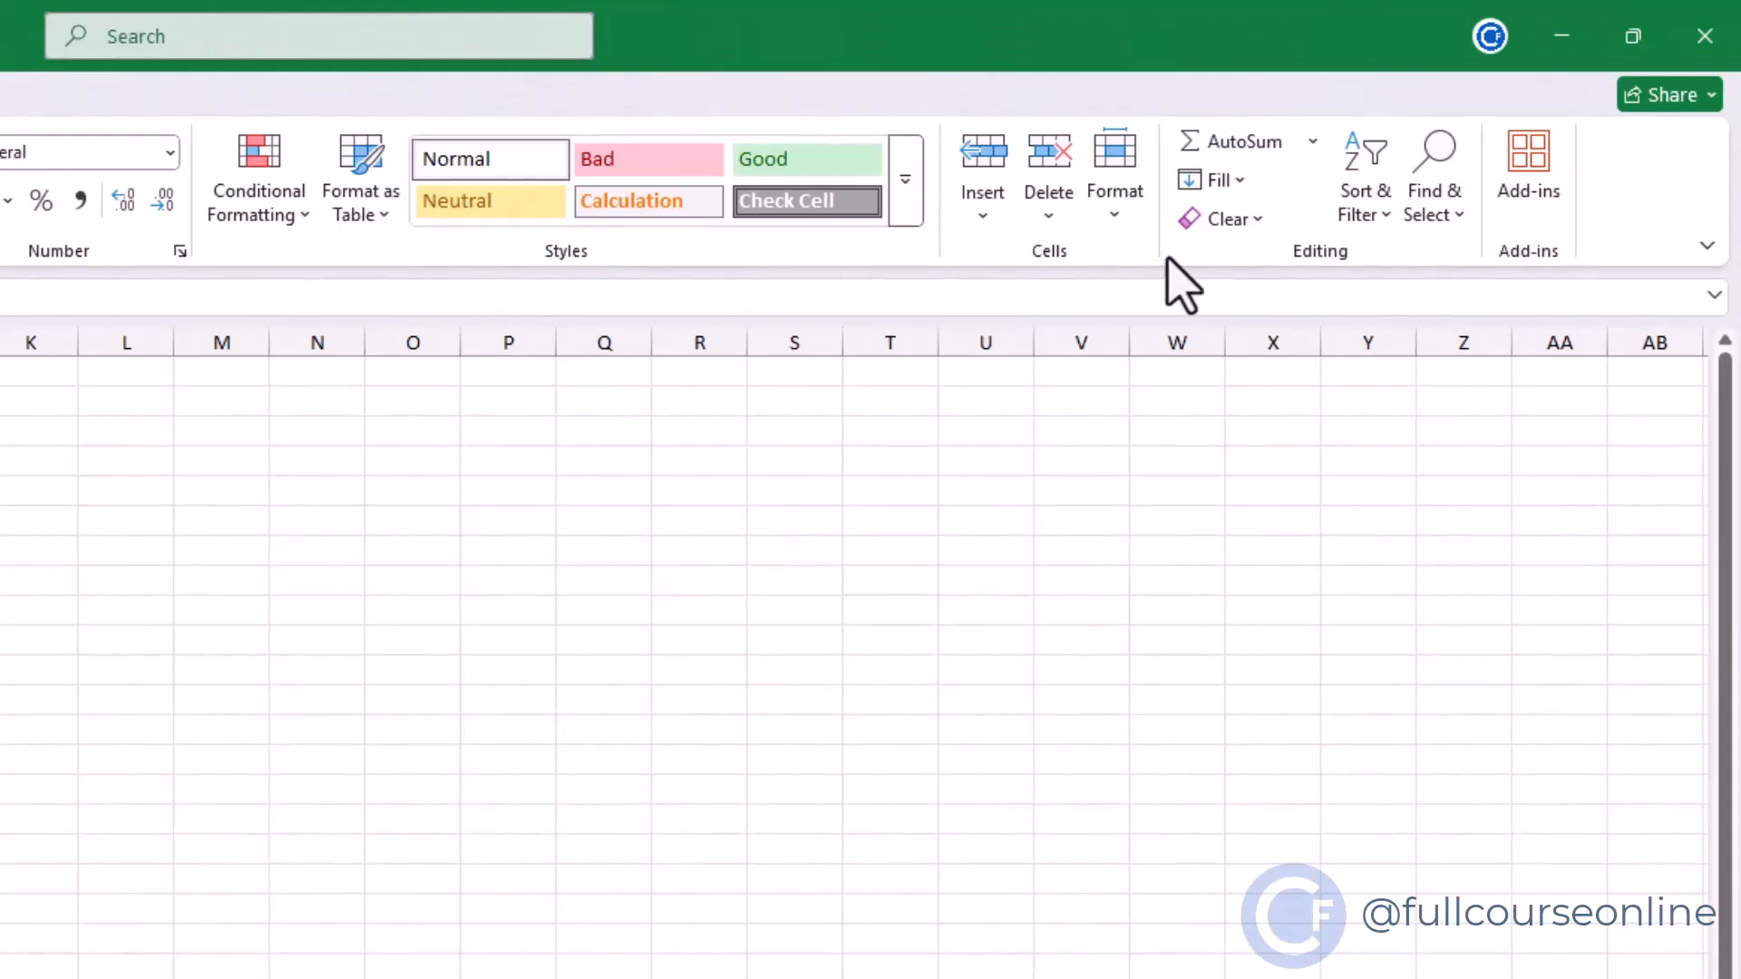
- Sort the employee records A2:C11 by Employee from A to Z and undo the sort
{"action": "left_click", "coordinate": [1384, 222]}
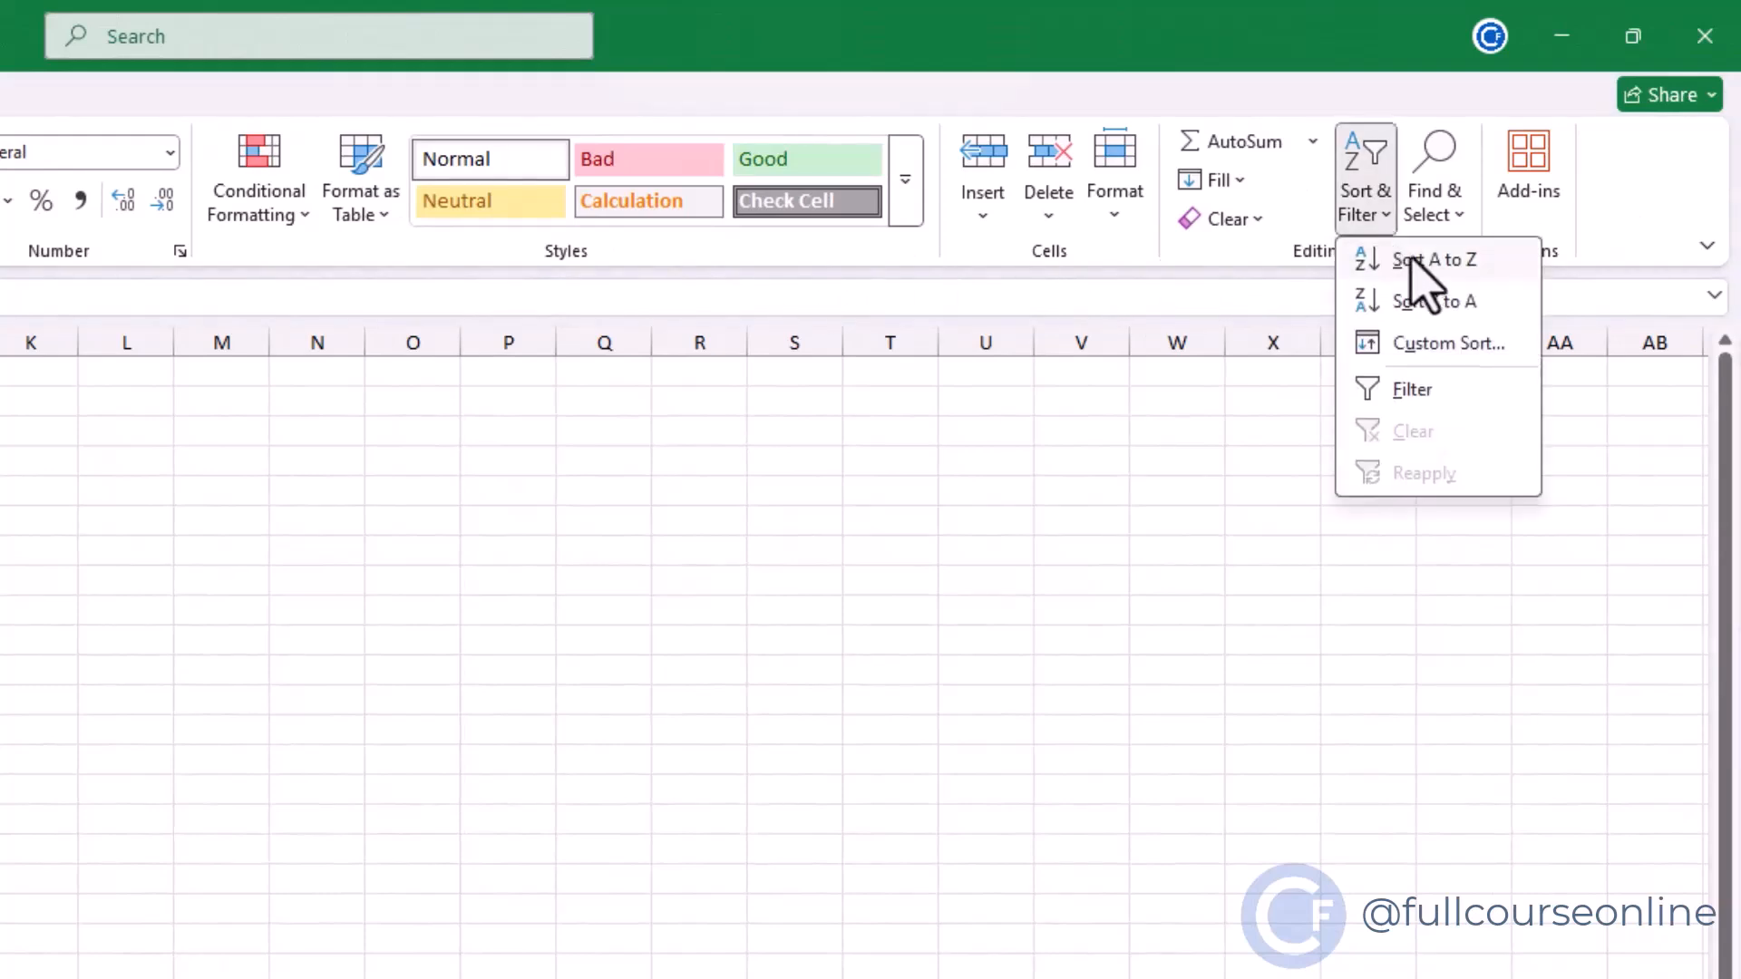
{"action": "left_click", "coordinate": [1454, 262]}
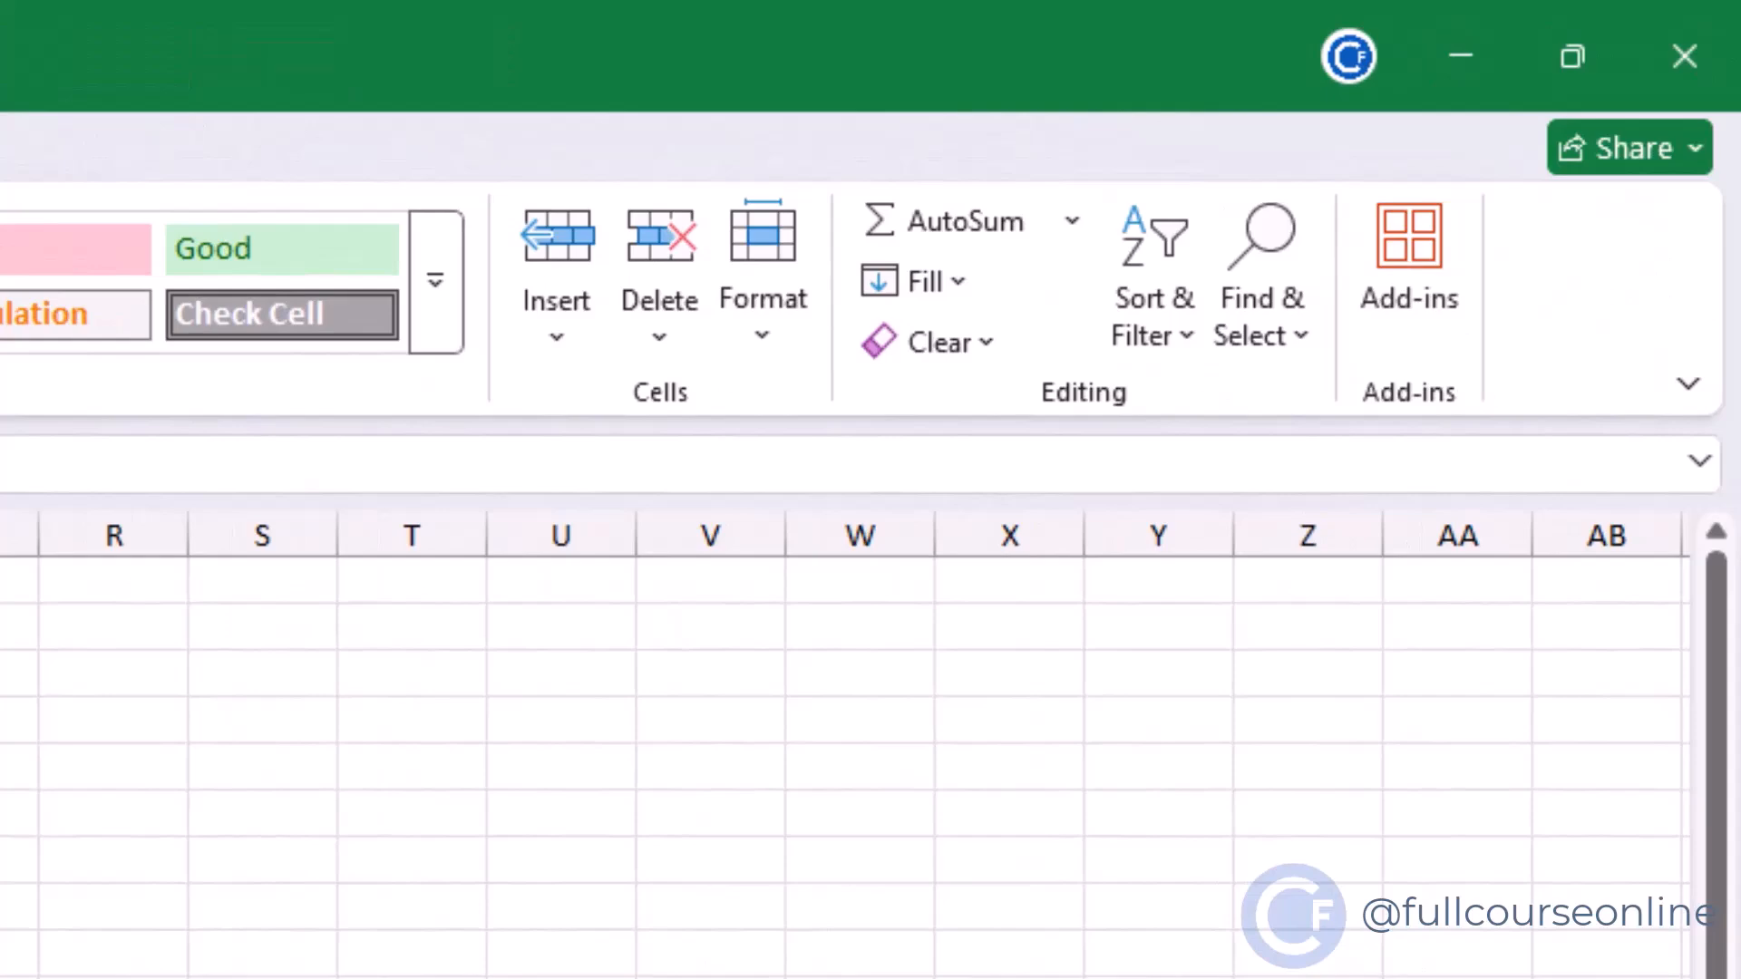
{"action": "left_click", "coordinate": [1197, 359]}
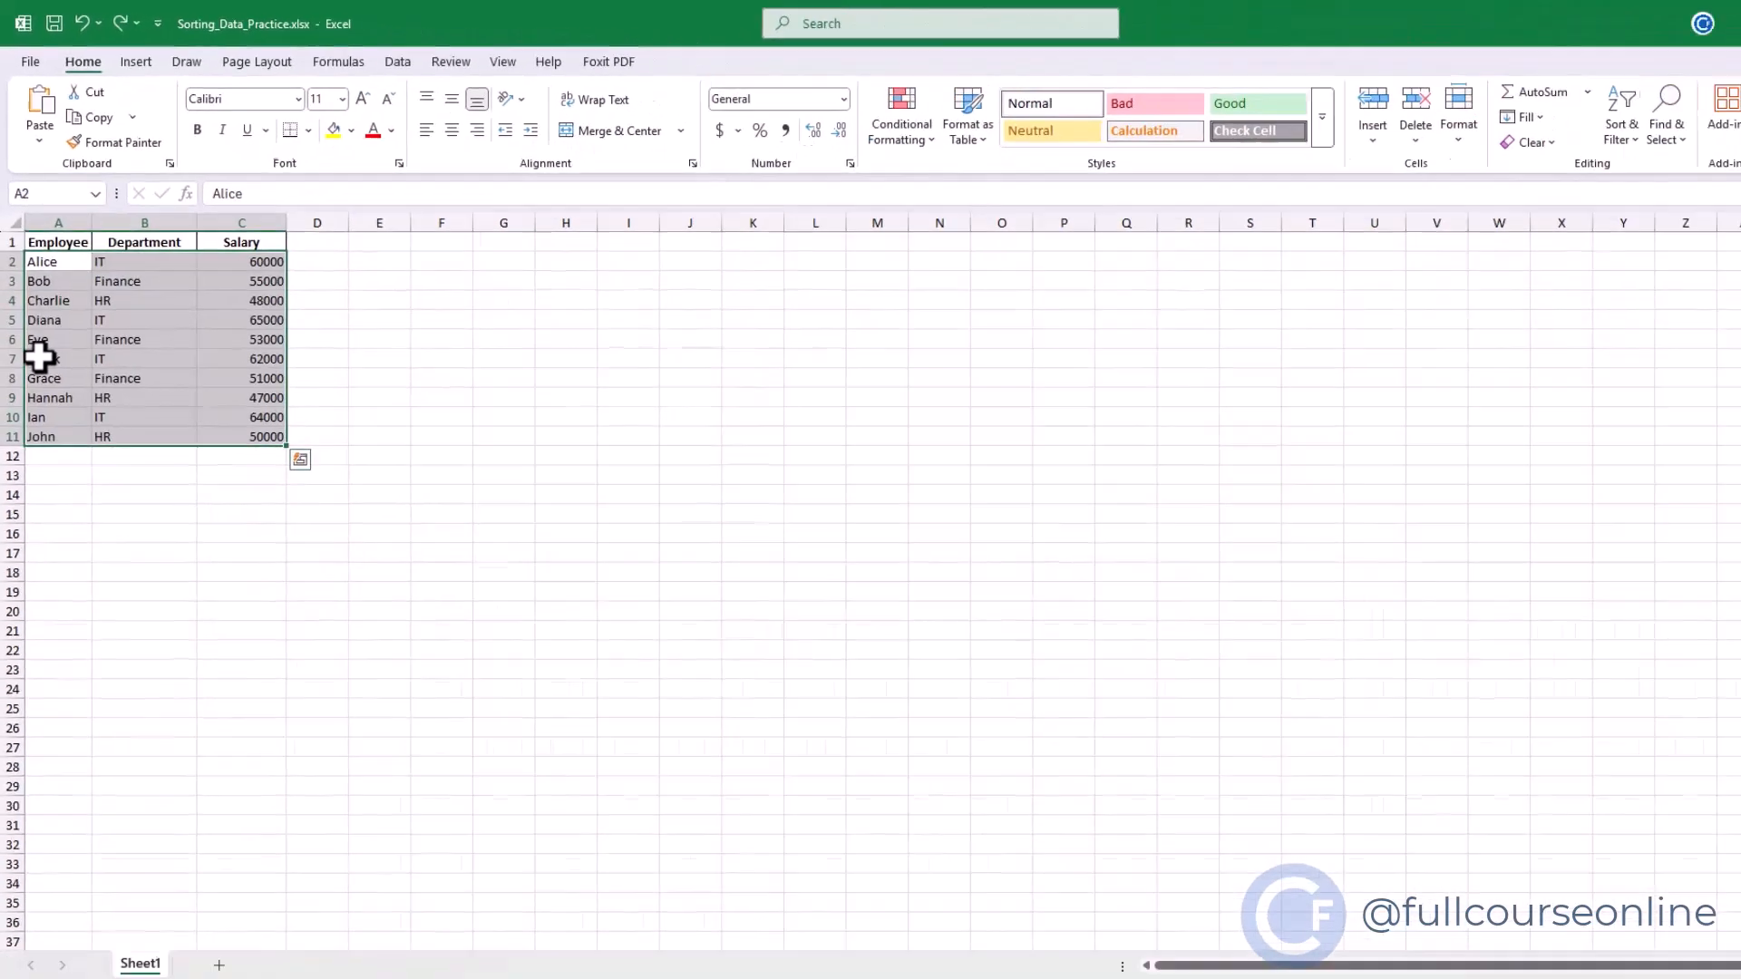
{"action": "key", "text": "ctrl+z"}
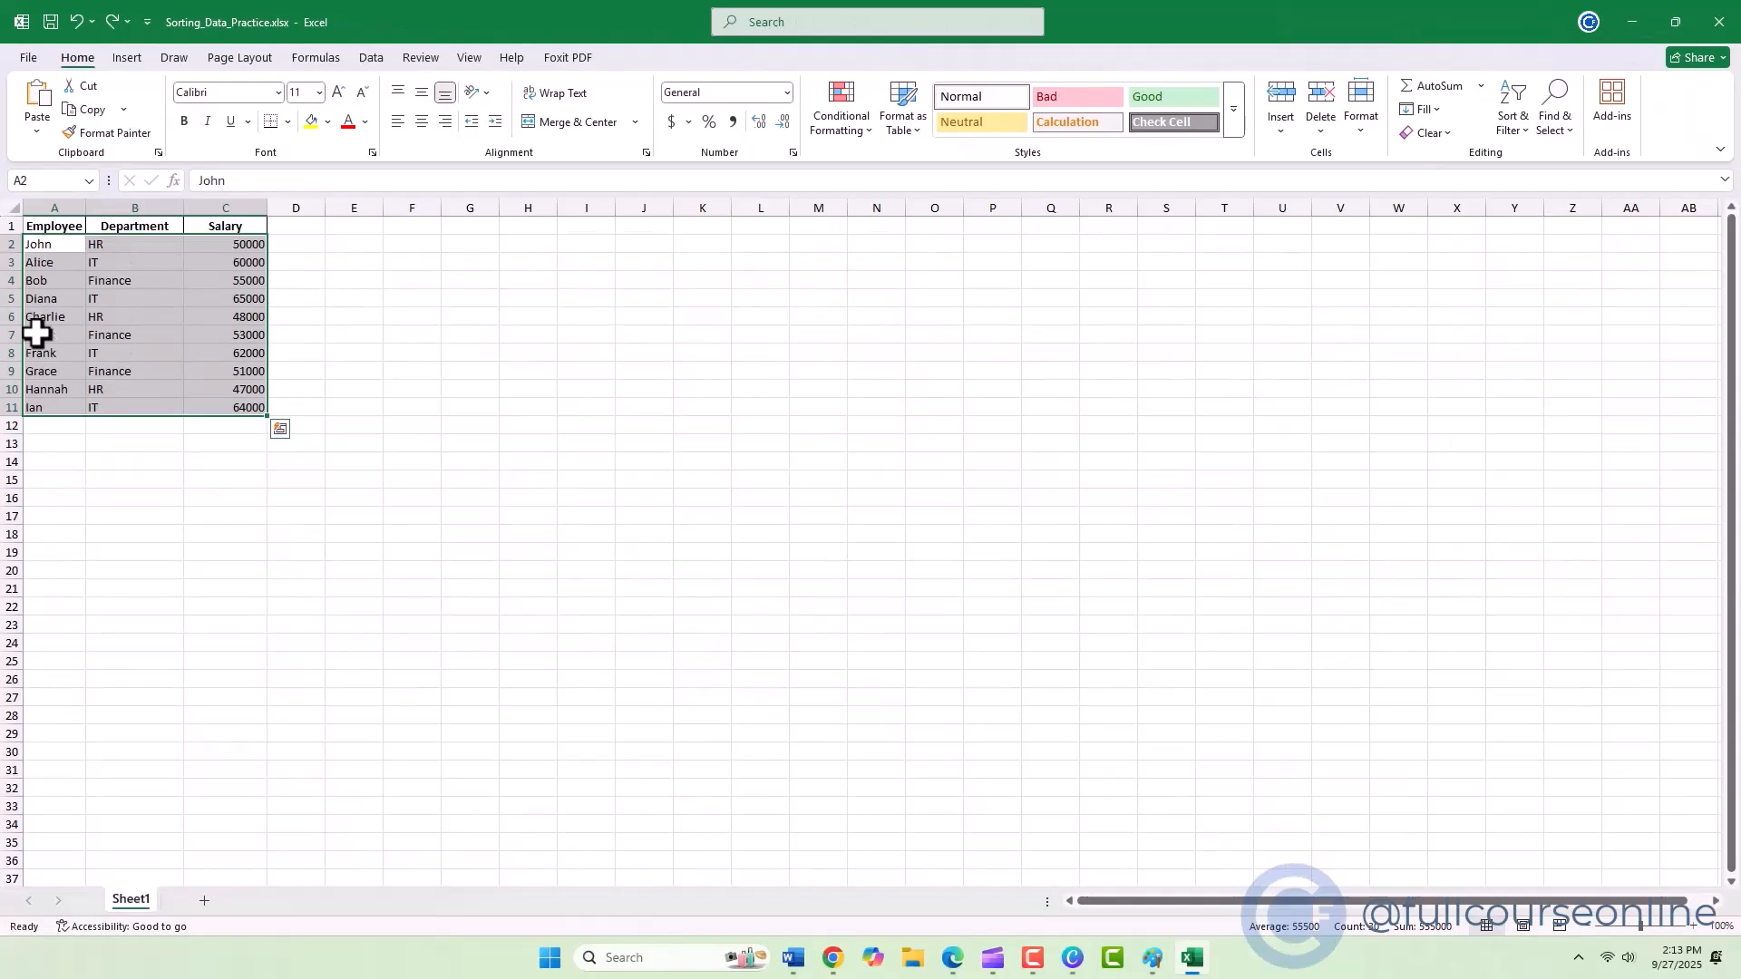
{"action": "left_click", "coordinate": [61, 407]}
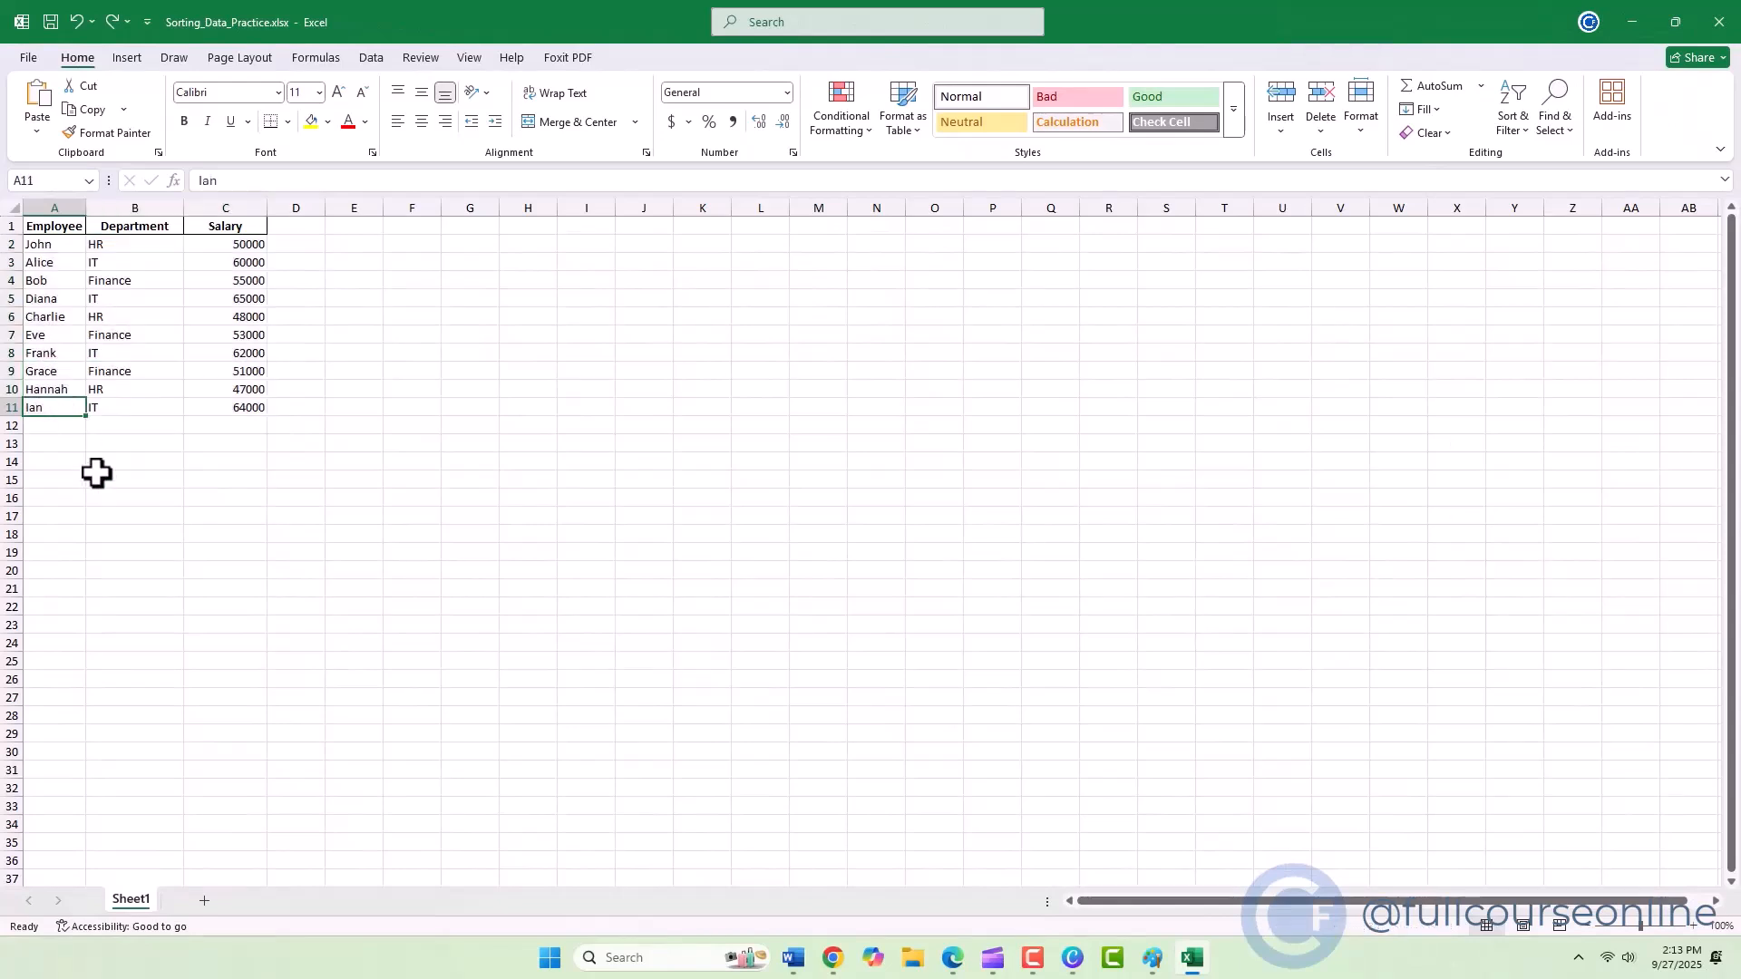
- Custom-sort the employee table by Department on cell values, in A to Z order
{"action": "left_click", "coordinate": [106, 481]}
{"action": "left_click", "coordinate": [36, 244]}
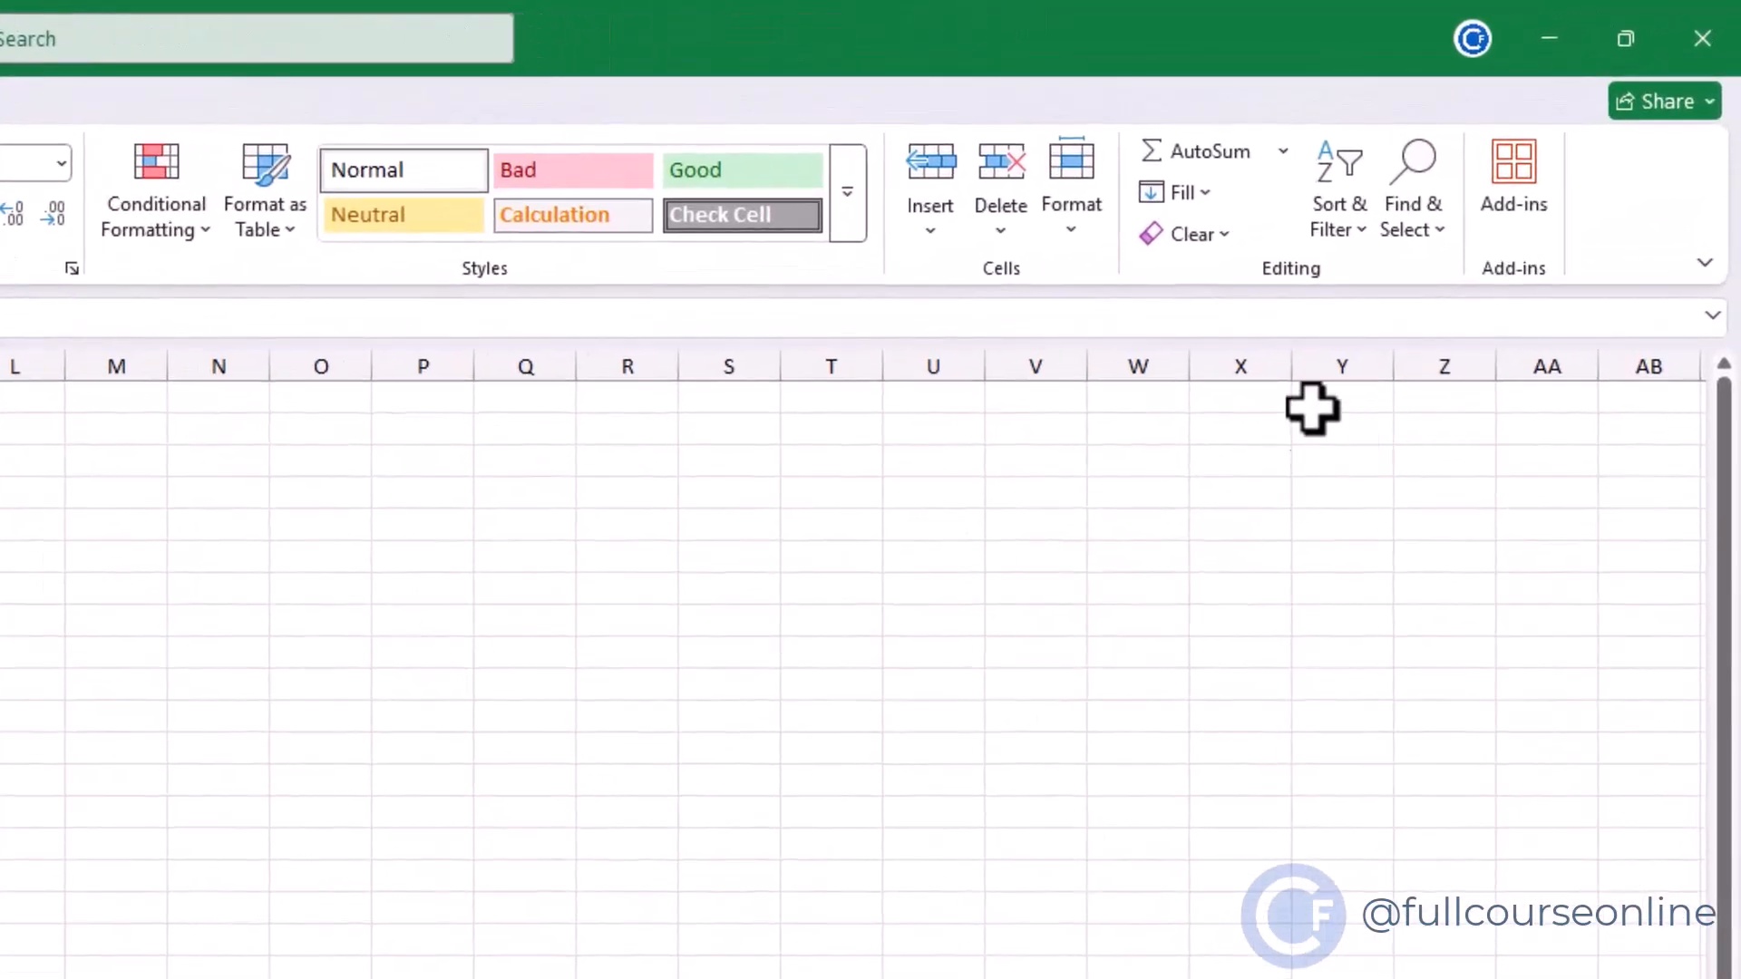
{"action": "left_click", "coordinate": [1360, 231]}
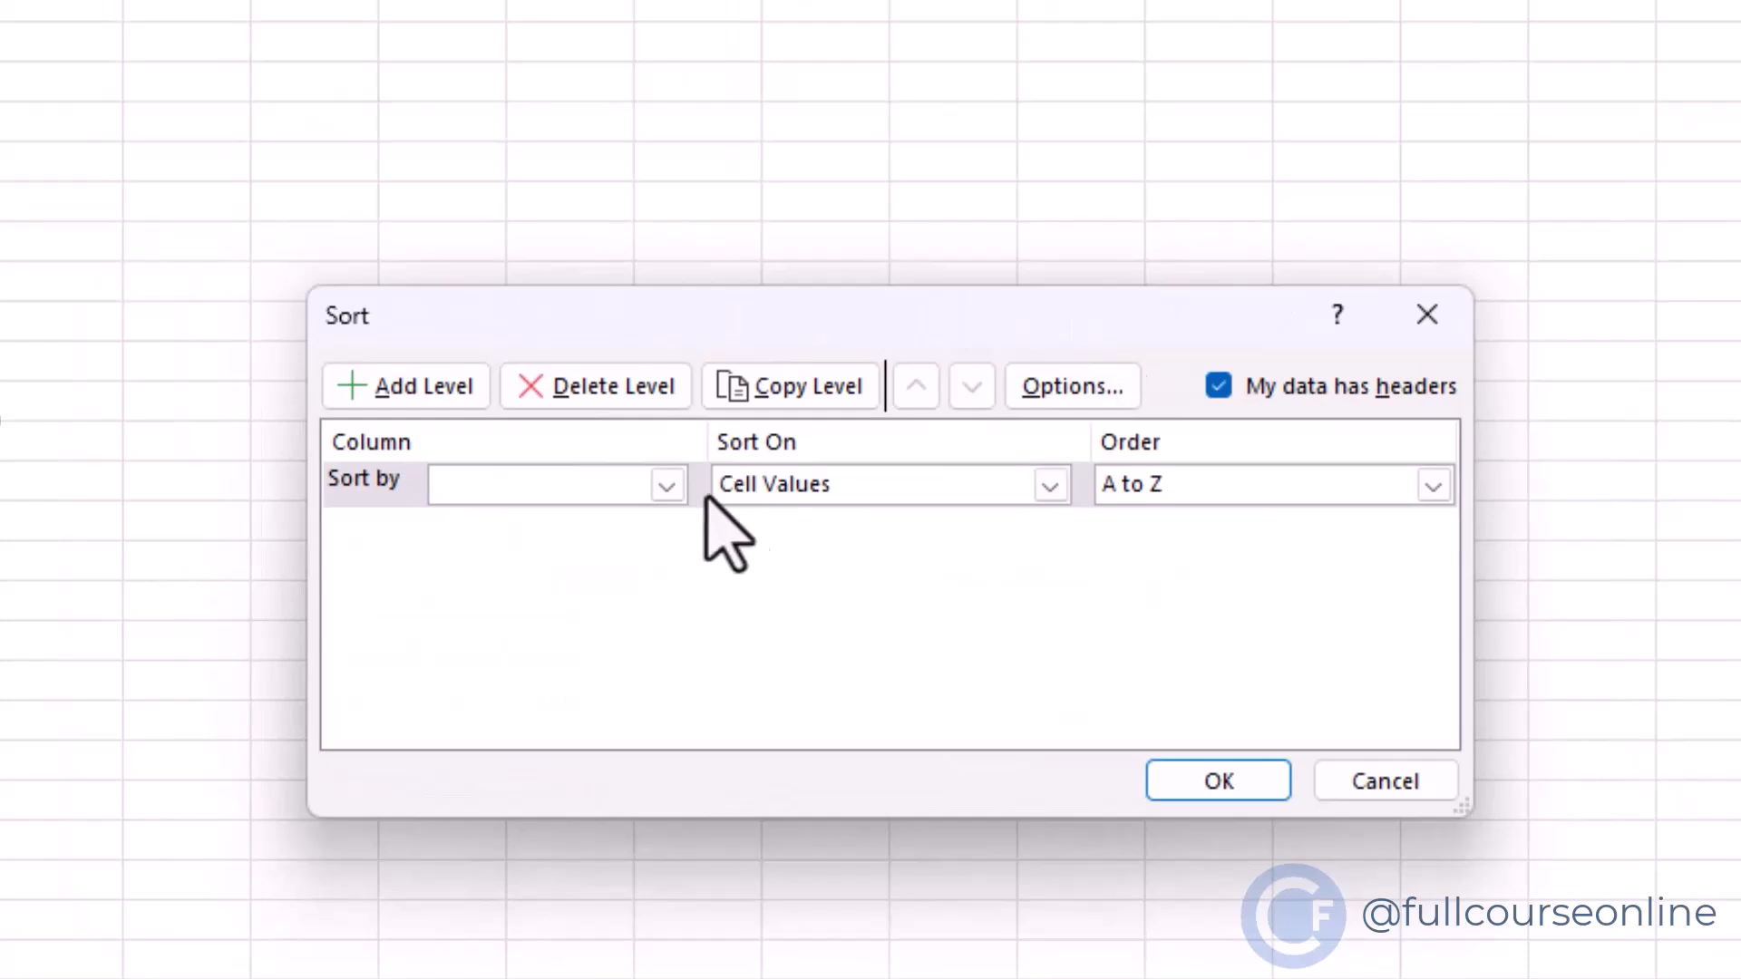
{"action": "left_click", "coordinate": [666, 487]}
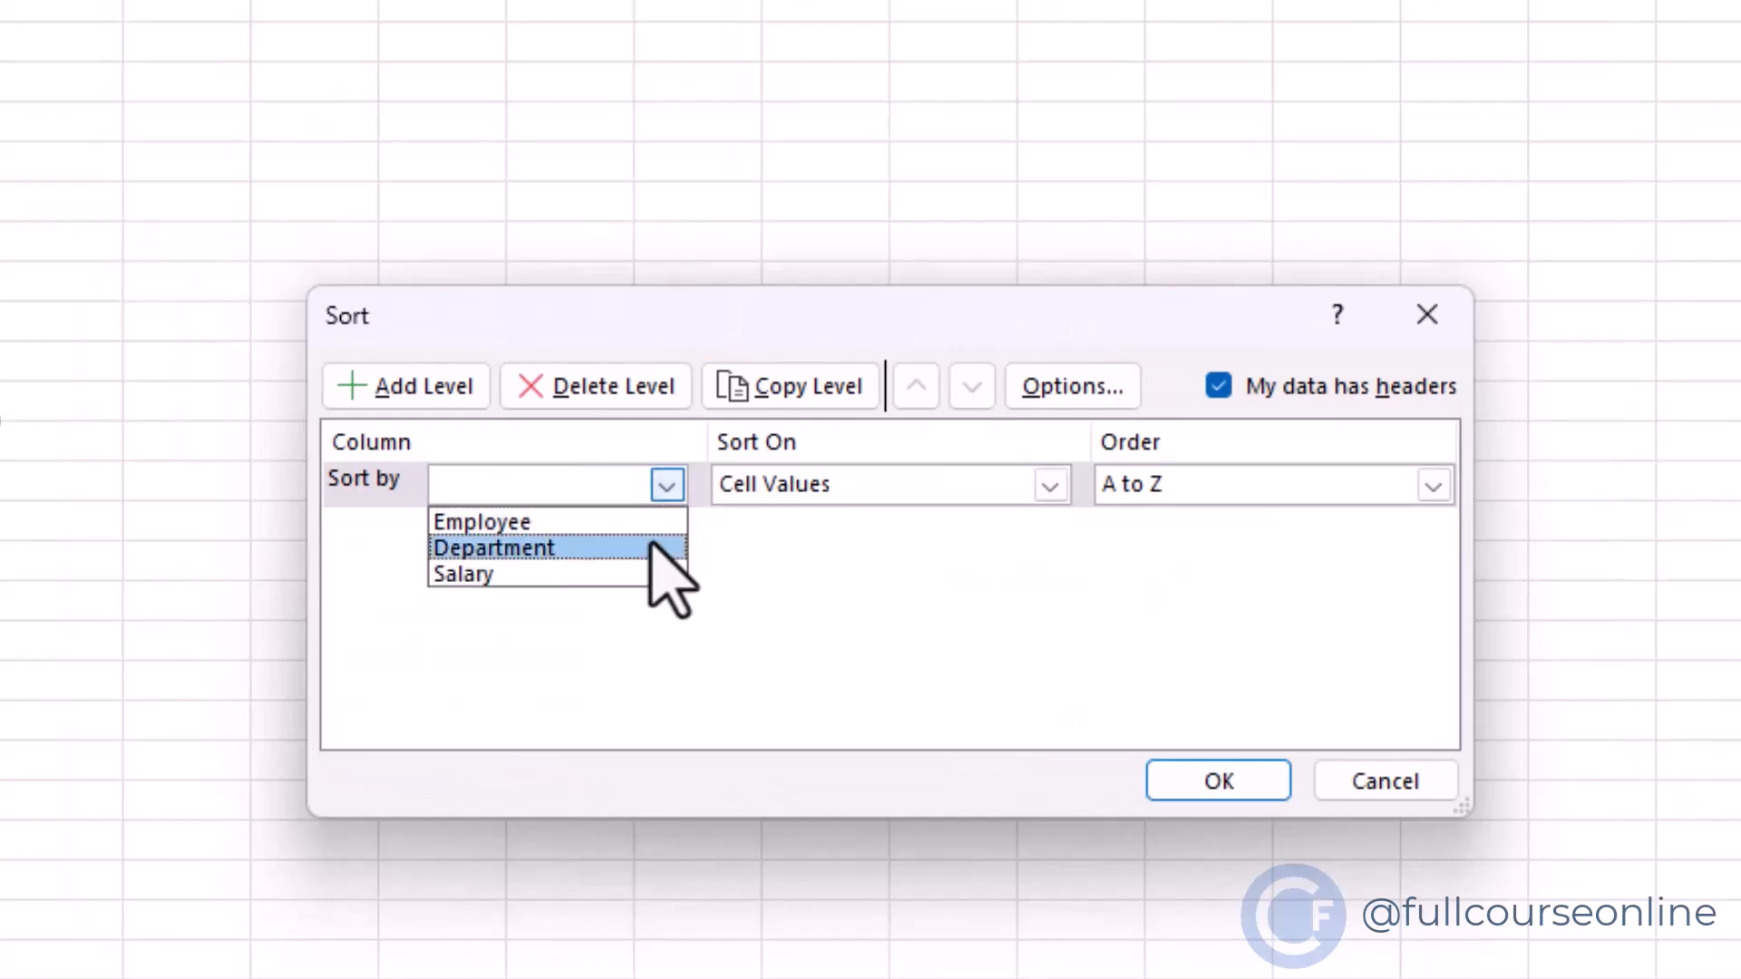
{"action": "left_click", "coordinate": [650, 544]}
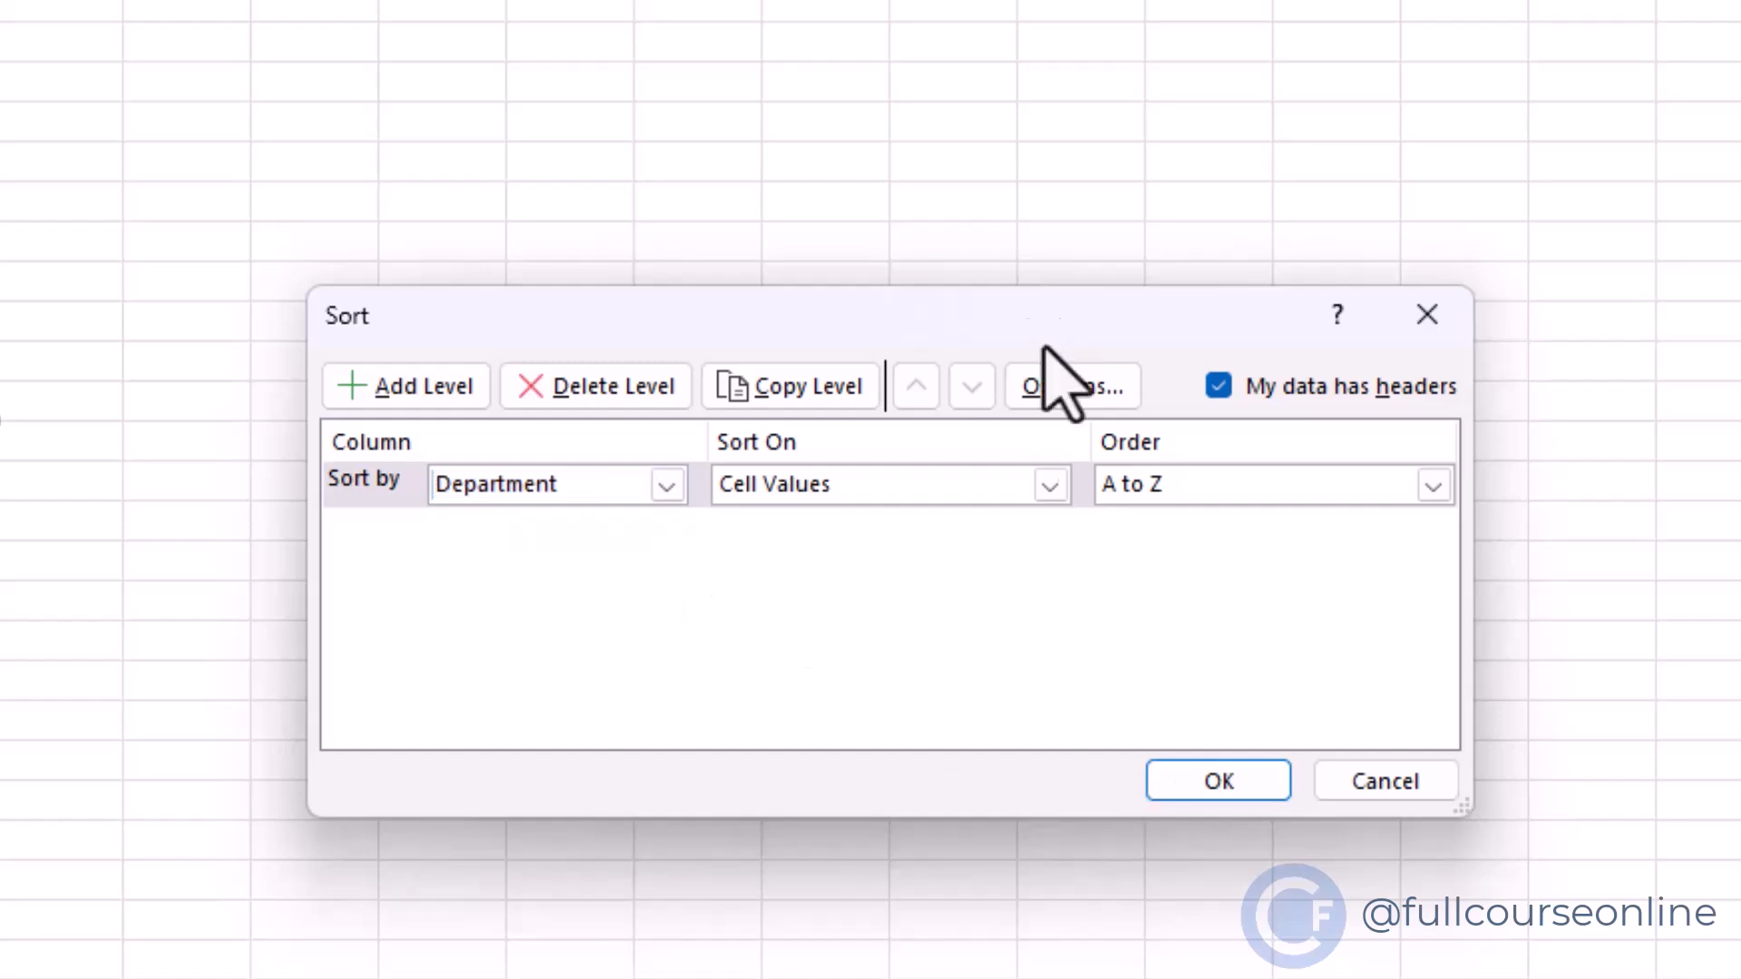
{"action": "left_click", "coordinate": [1050, 487]}
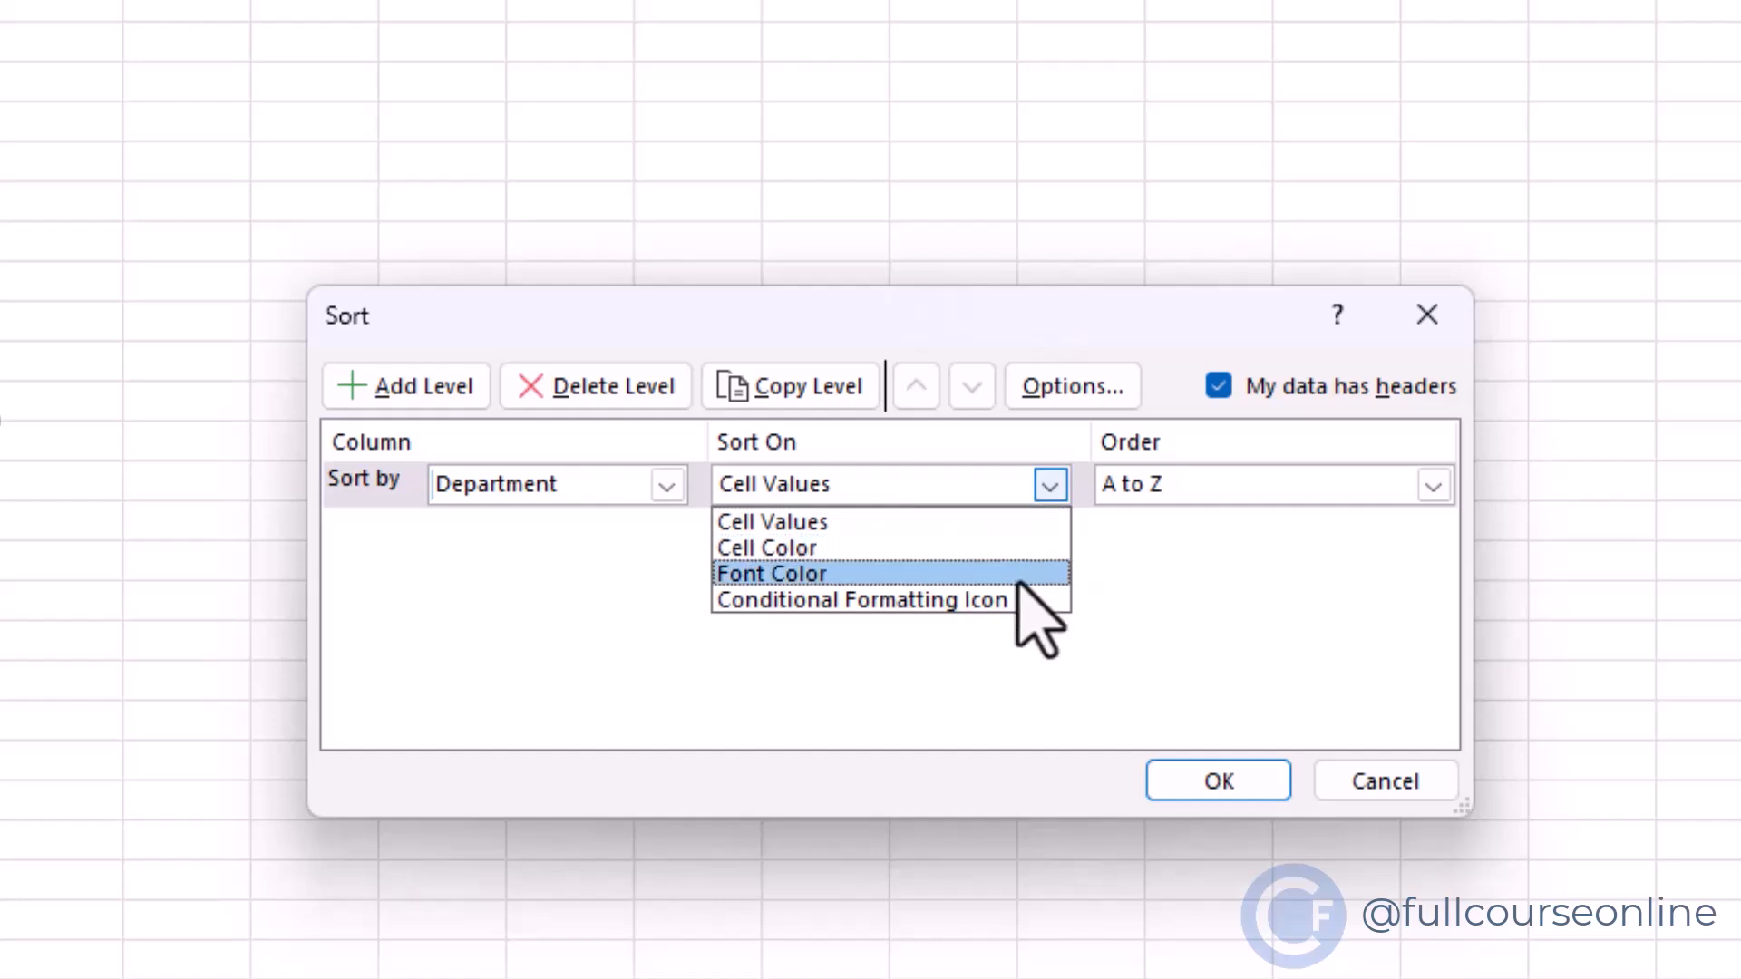
{"action": "left_click", "coordinate": [1004, 526]}
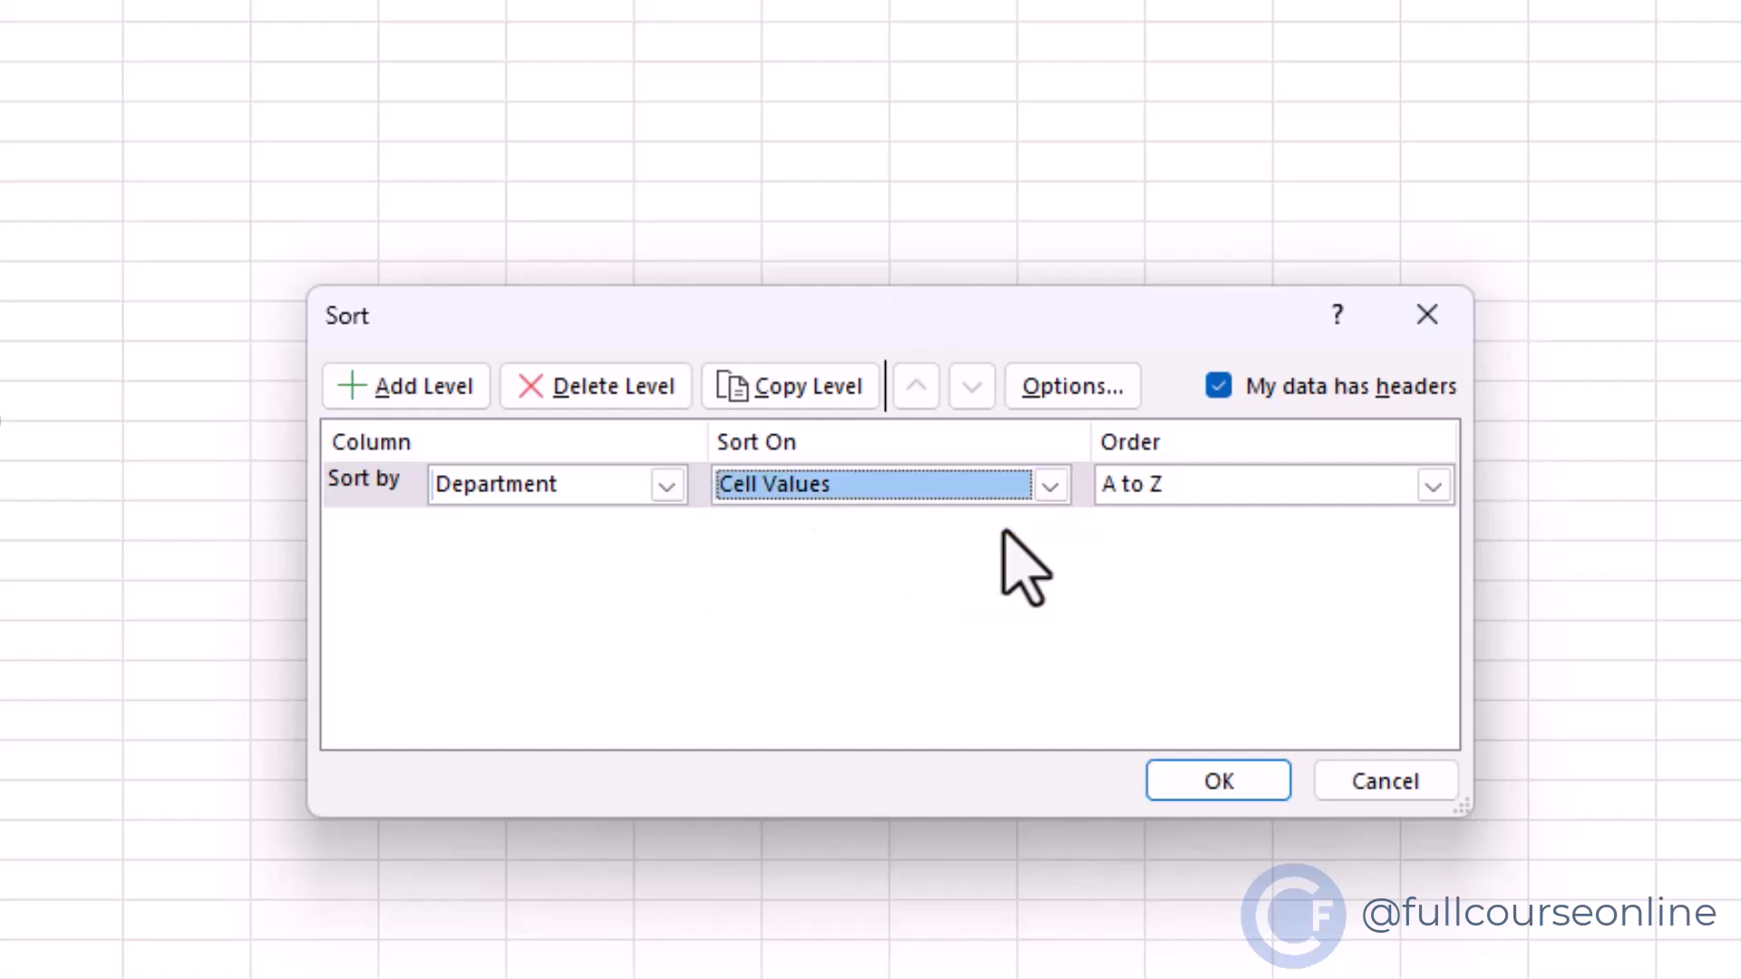
{"action": "left_click", "coordinate": [1426, 498]}
{"action": "left_click", "coordinate": [1408, 530]}
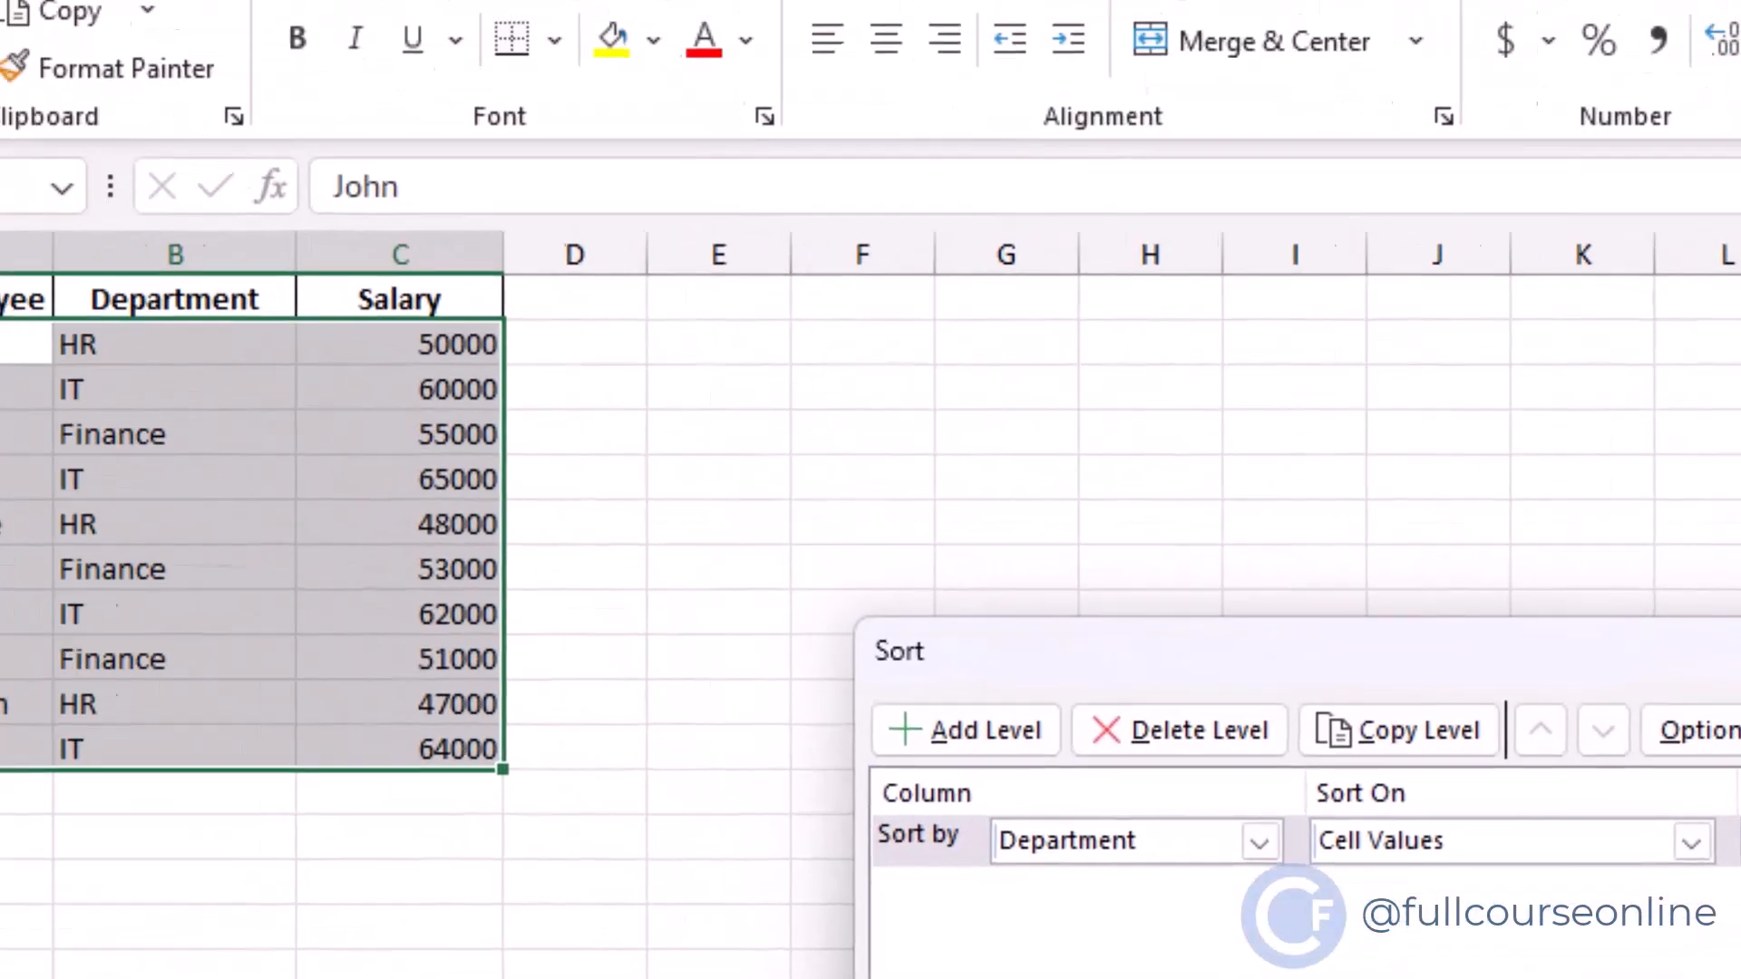
{"action": "left_click", "coordinate": [1217, 781]}
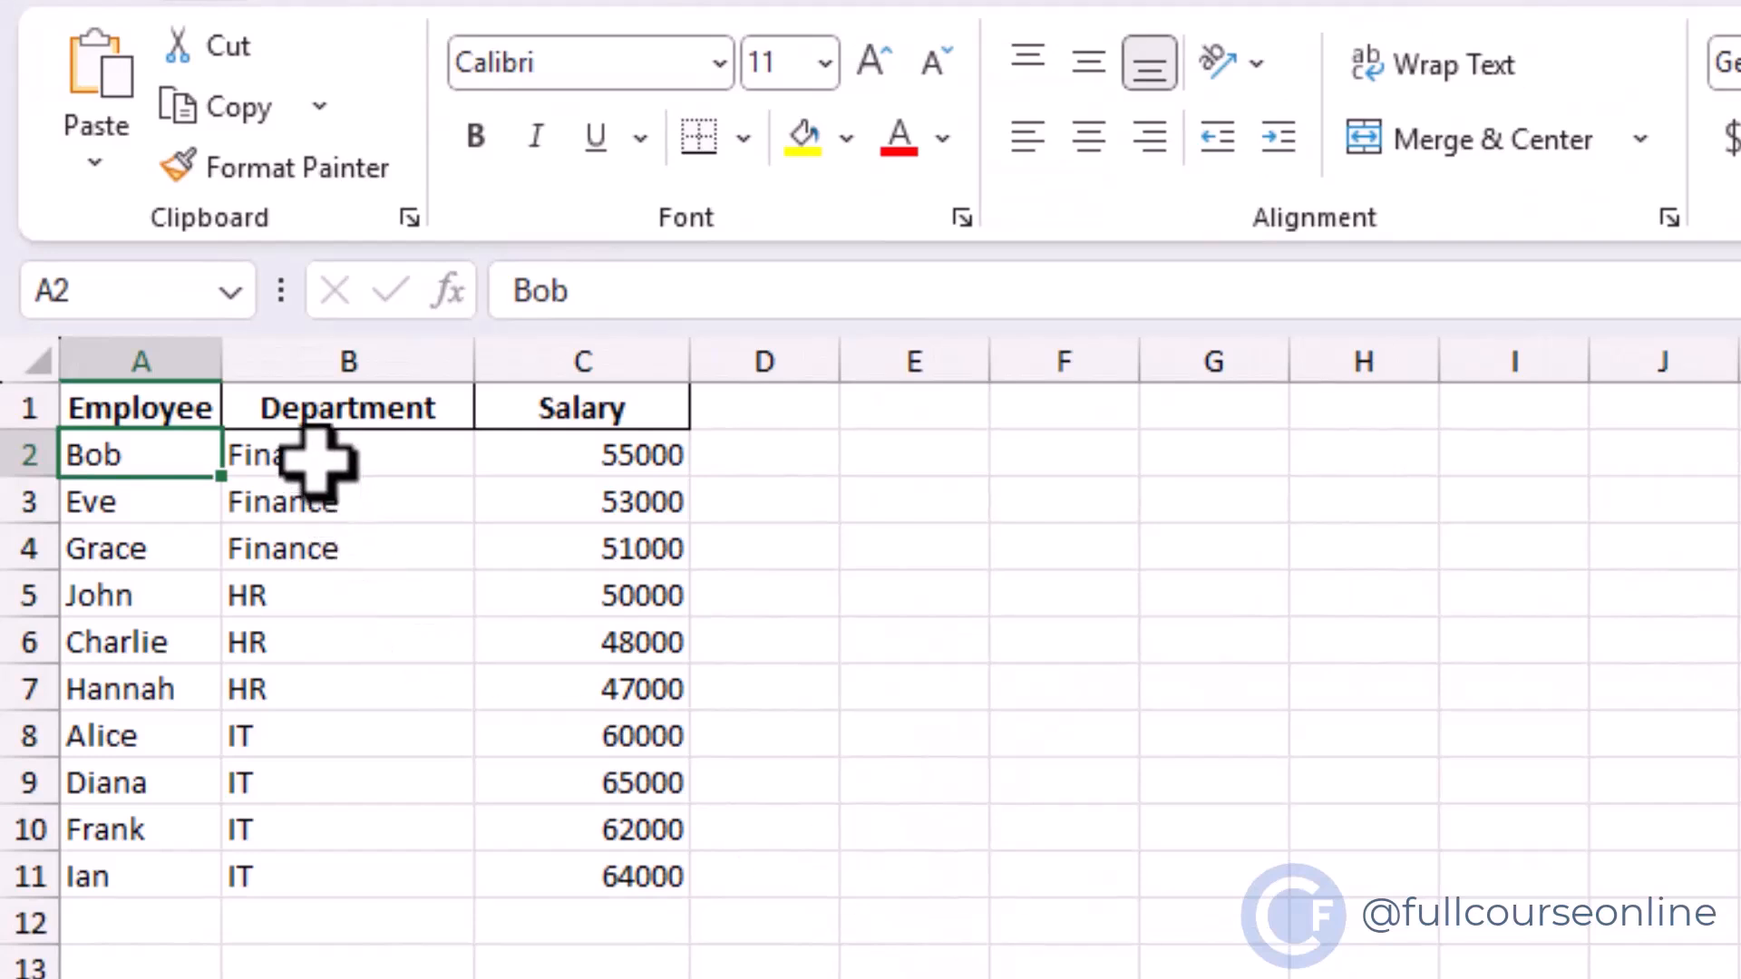
{"action": "mouse_move", "coordinate": [162, 600]}
{"action": "left_mouse_down"}
{"action": "mouse_move", "coordinate": [342, 668]}
{"action": "mouse_move", "coordinate": [245, 703]}
{"action": "mouse_move", "coordinate": [172, 804]}
{"action": "mouse_move", "coordinate": [319, 862]}
{"action": "left_mouse_up"}
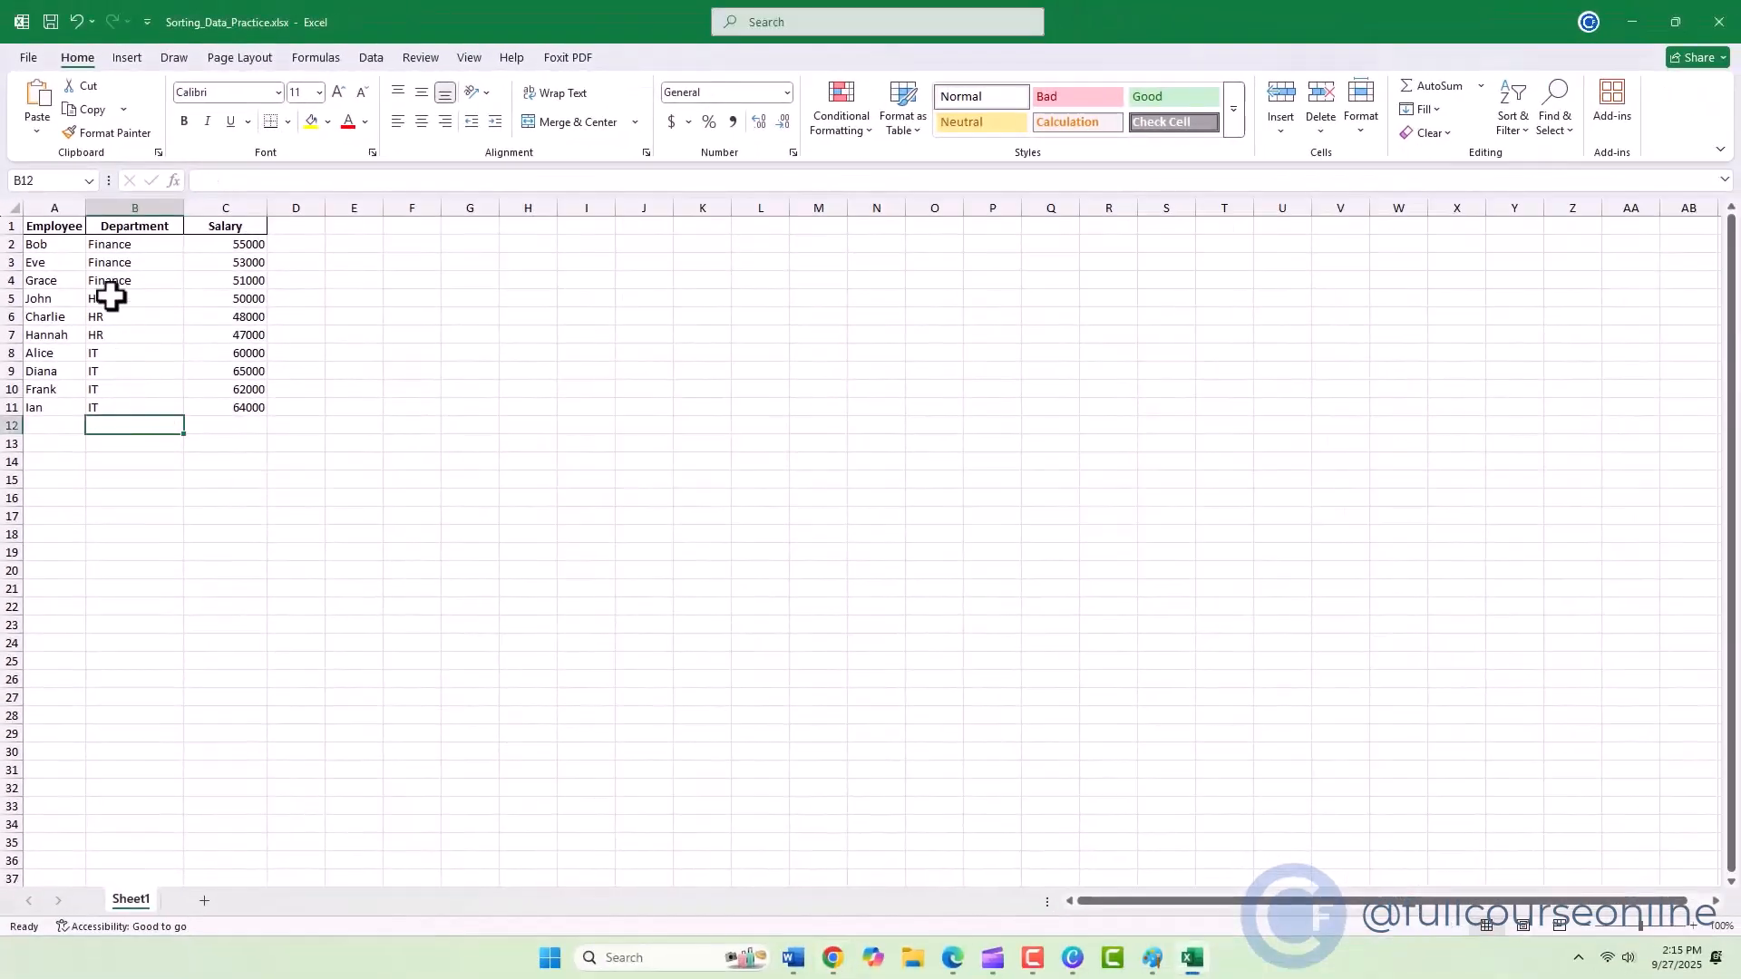
- Add a second sort level on Salary cell values, Smallest to Largest, beneath the Department level and apply the sort
{"action": "left_click", "coordinate": [264, 459]}
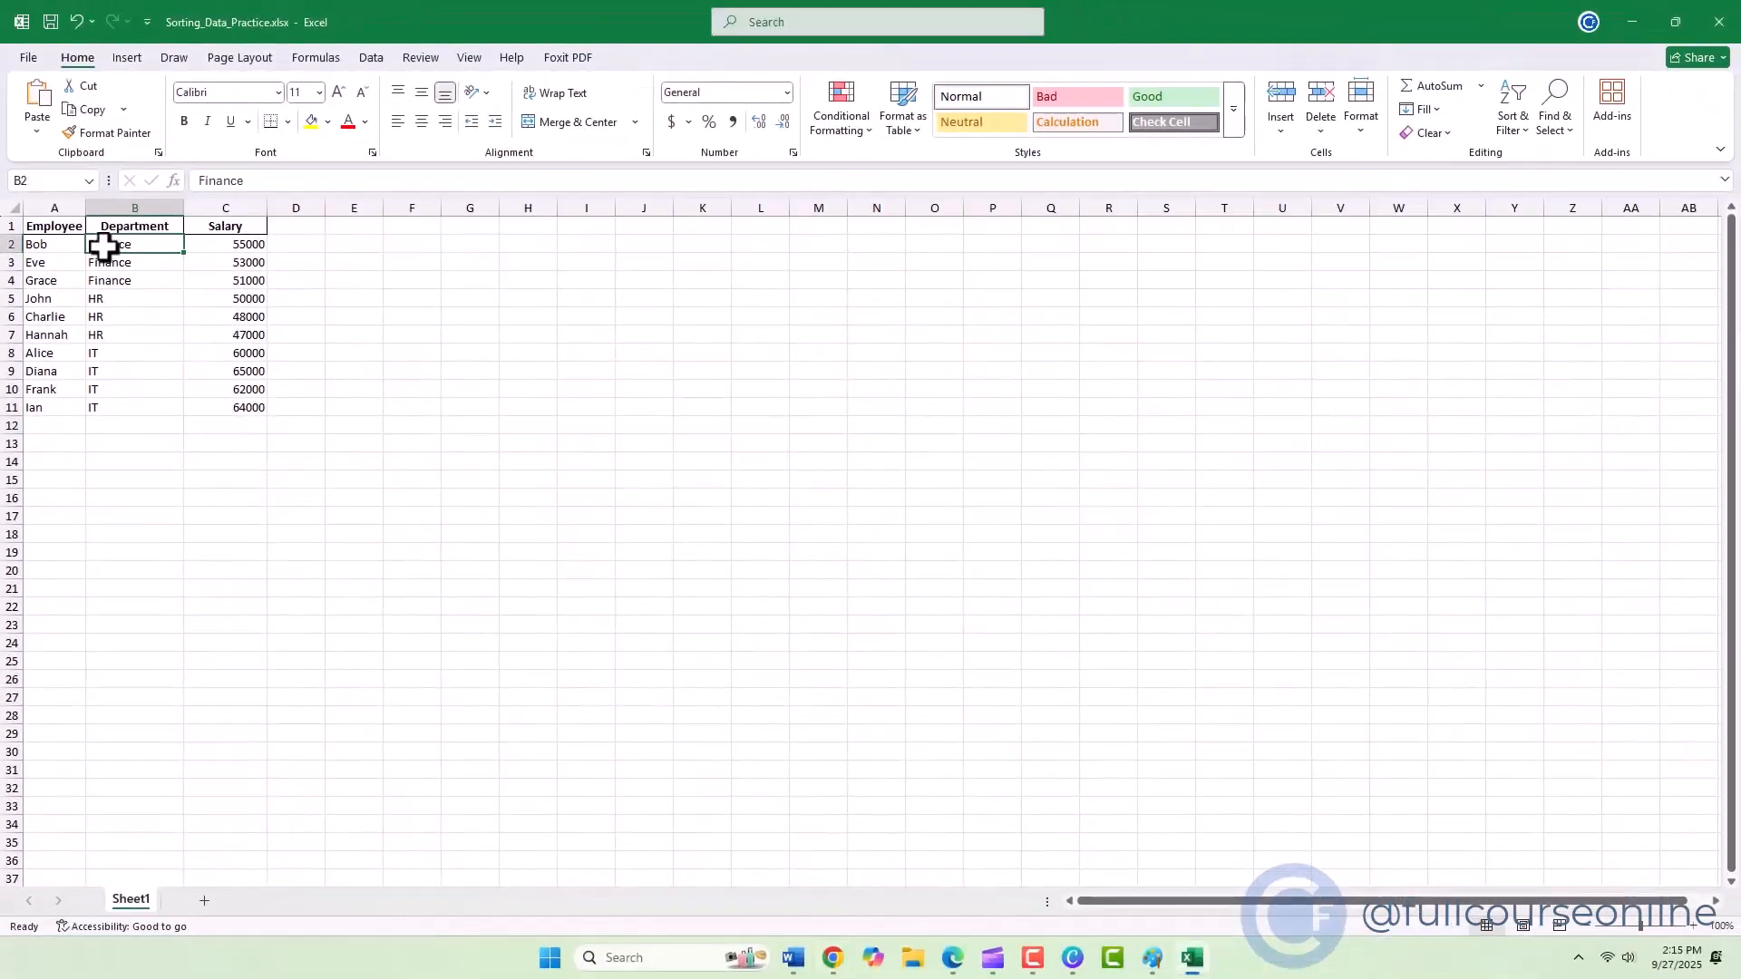
{"action": "left_click", "coordinate": [1521, 133]}
{"action": "left_click", "coordinate": [1538, 207]}
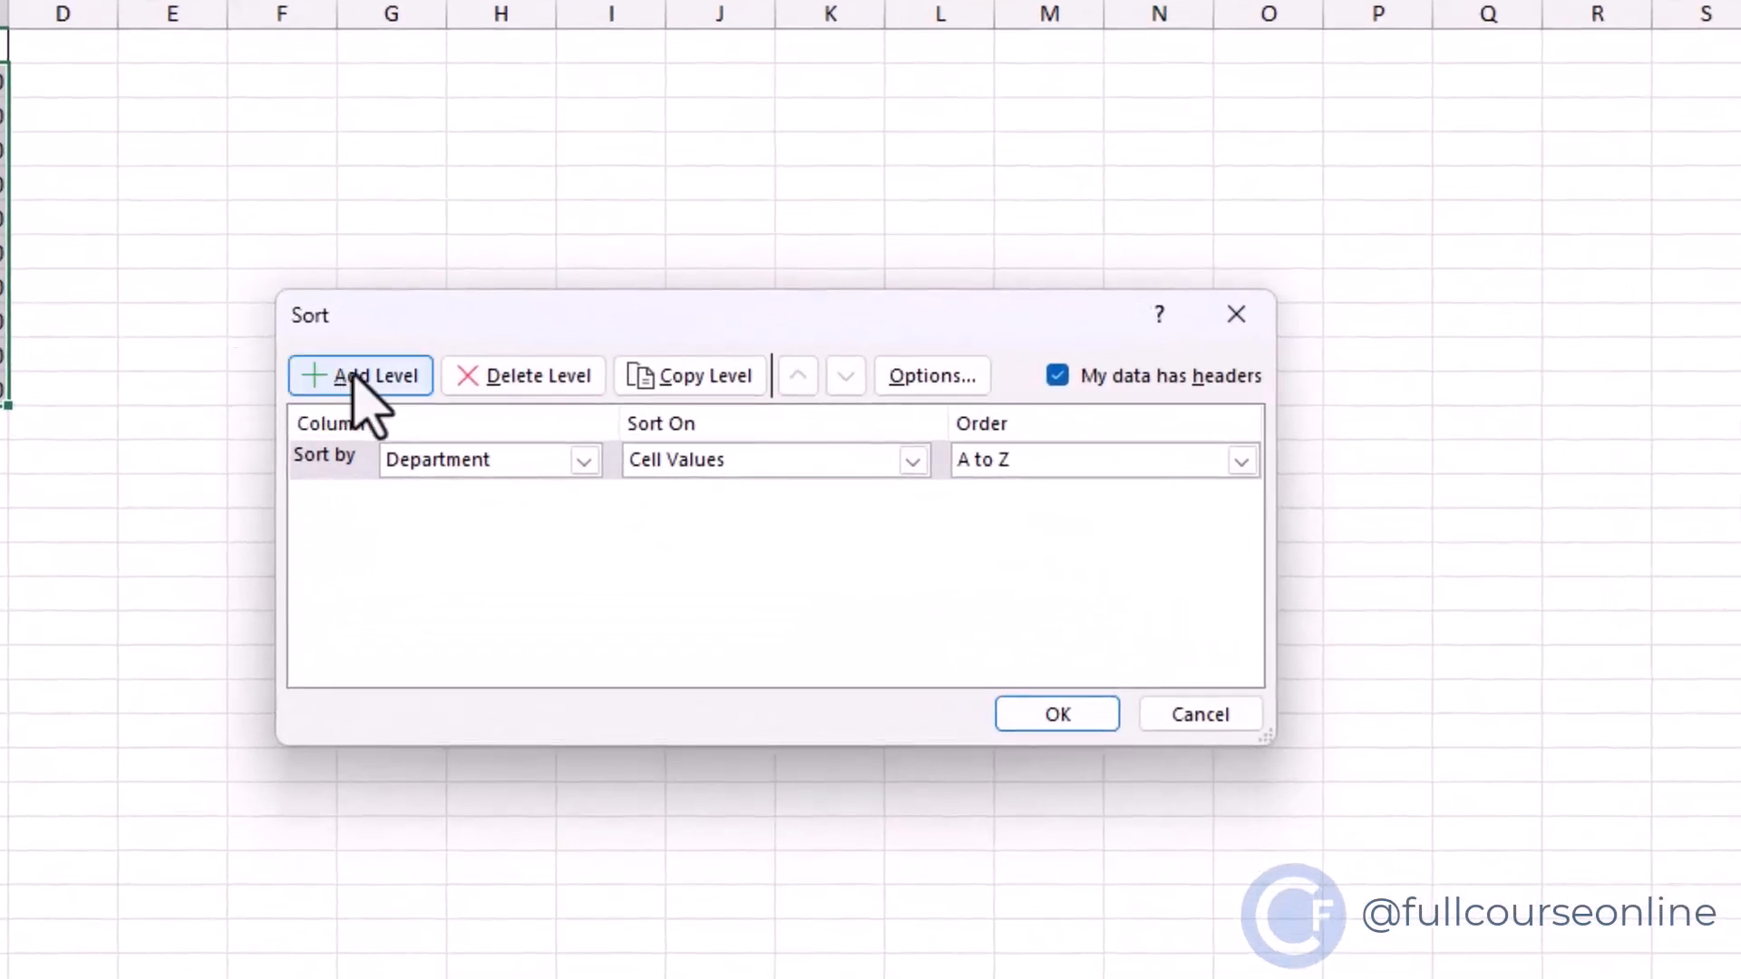
{"action": "left_click", "coordinate": [362, 375]}
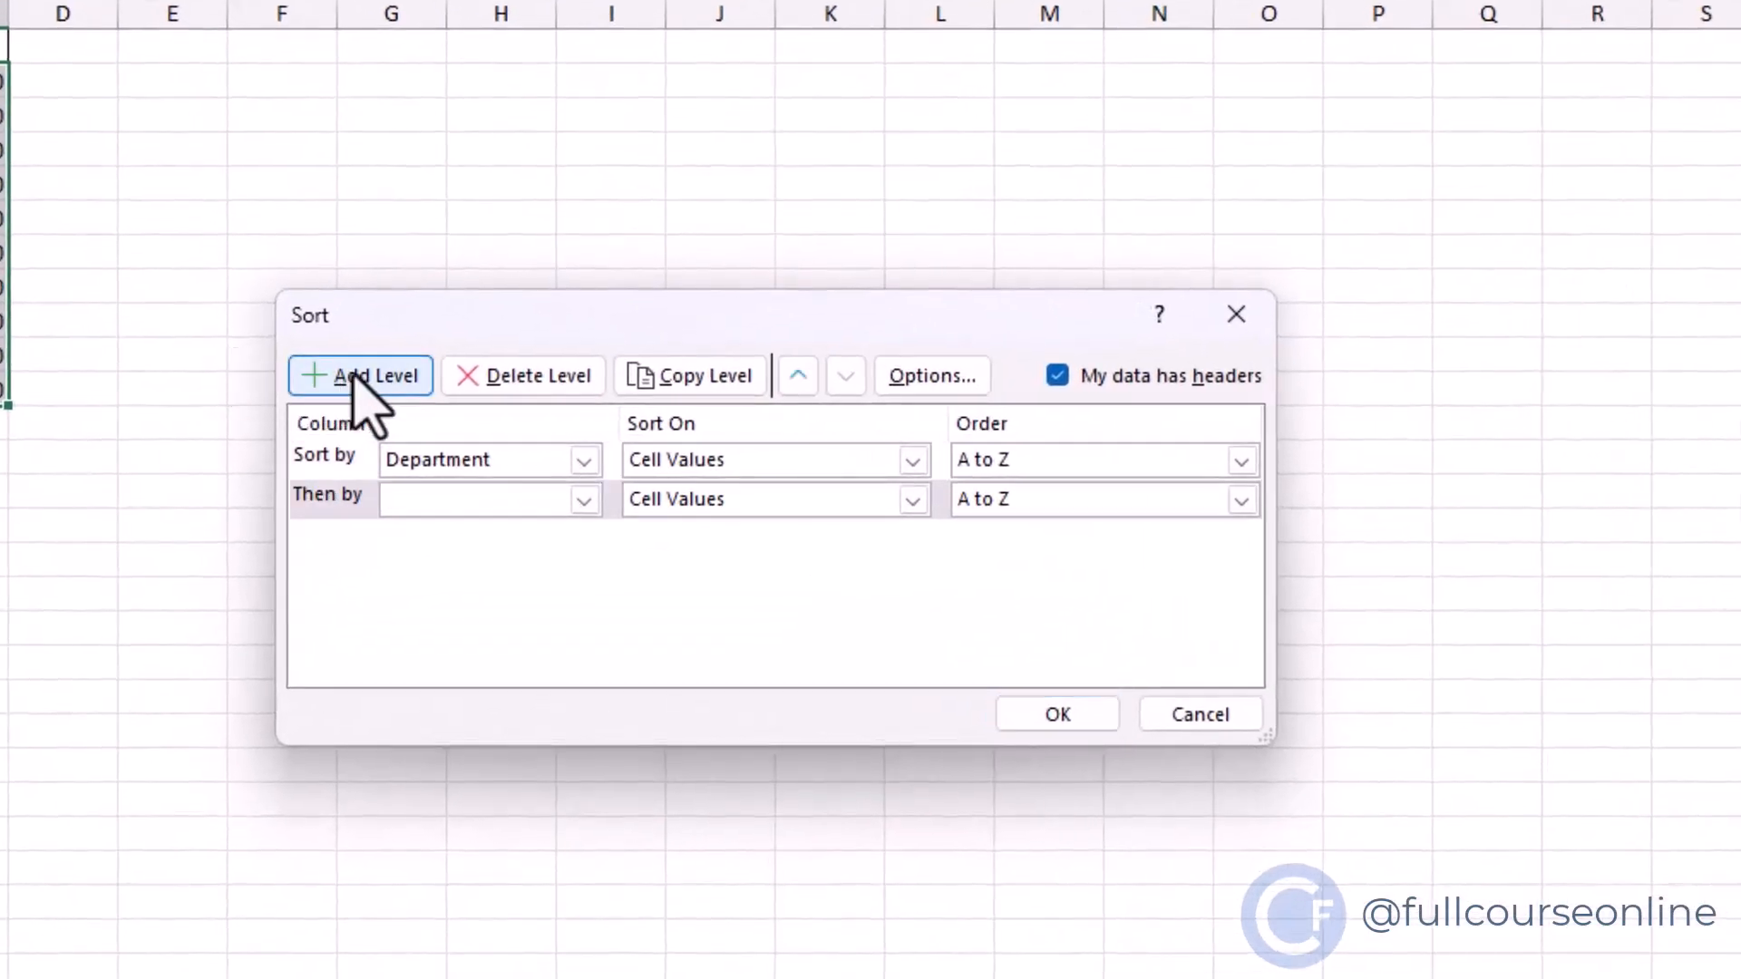
{"action": "left_click", "coordinate": [584, 501]}
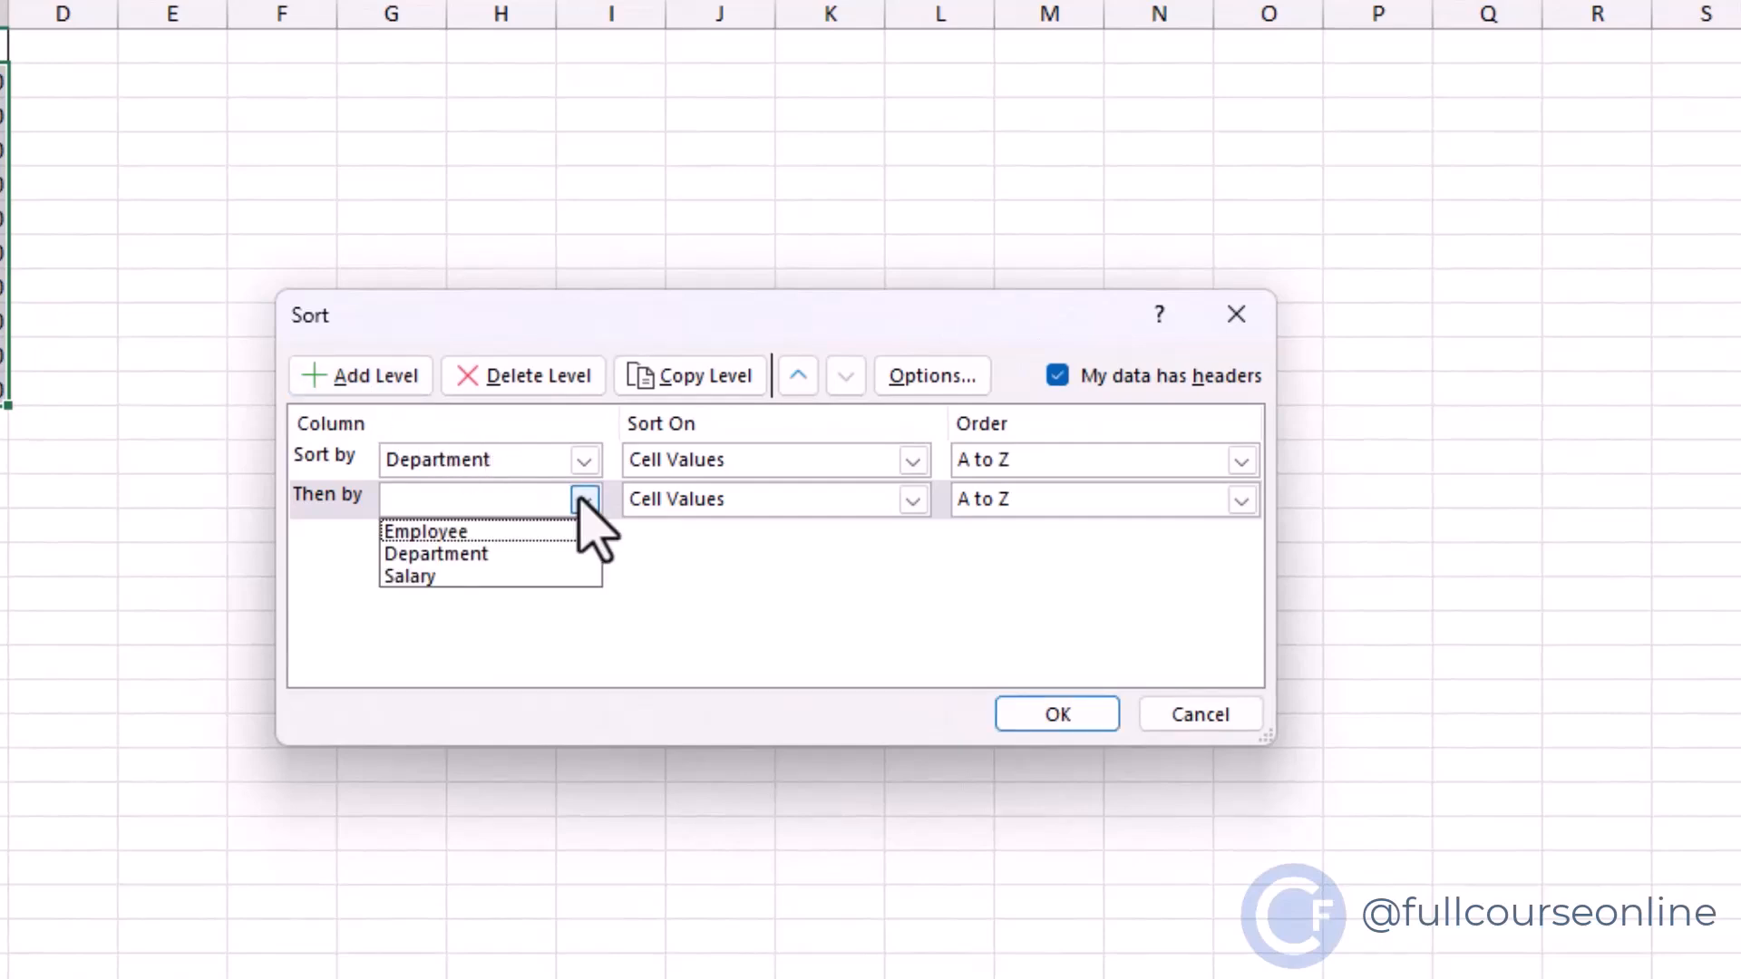
{"action": "left_click", "coordinate": [531, 578]}
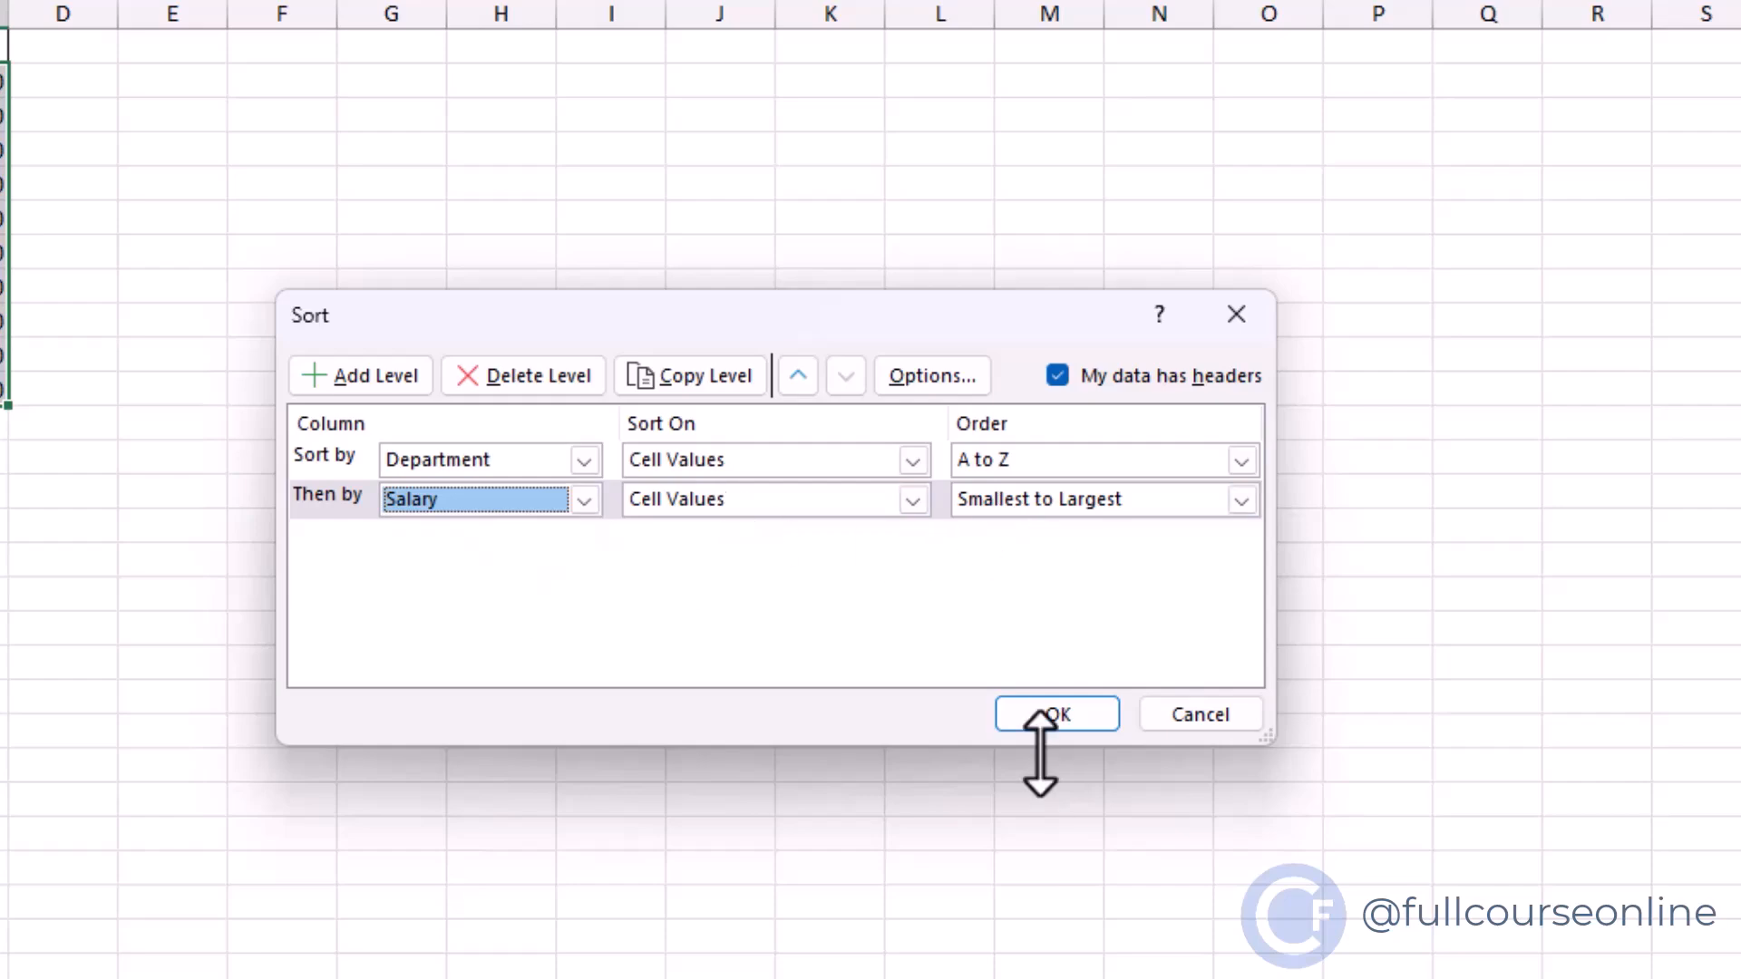
{"action": "left_click", "coordinate": [1055, 715]}
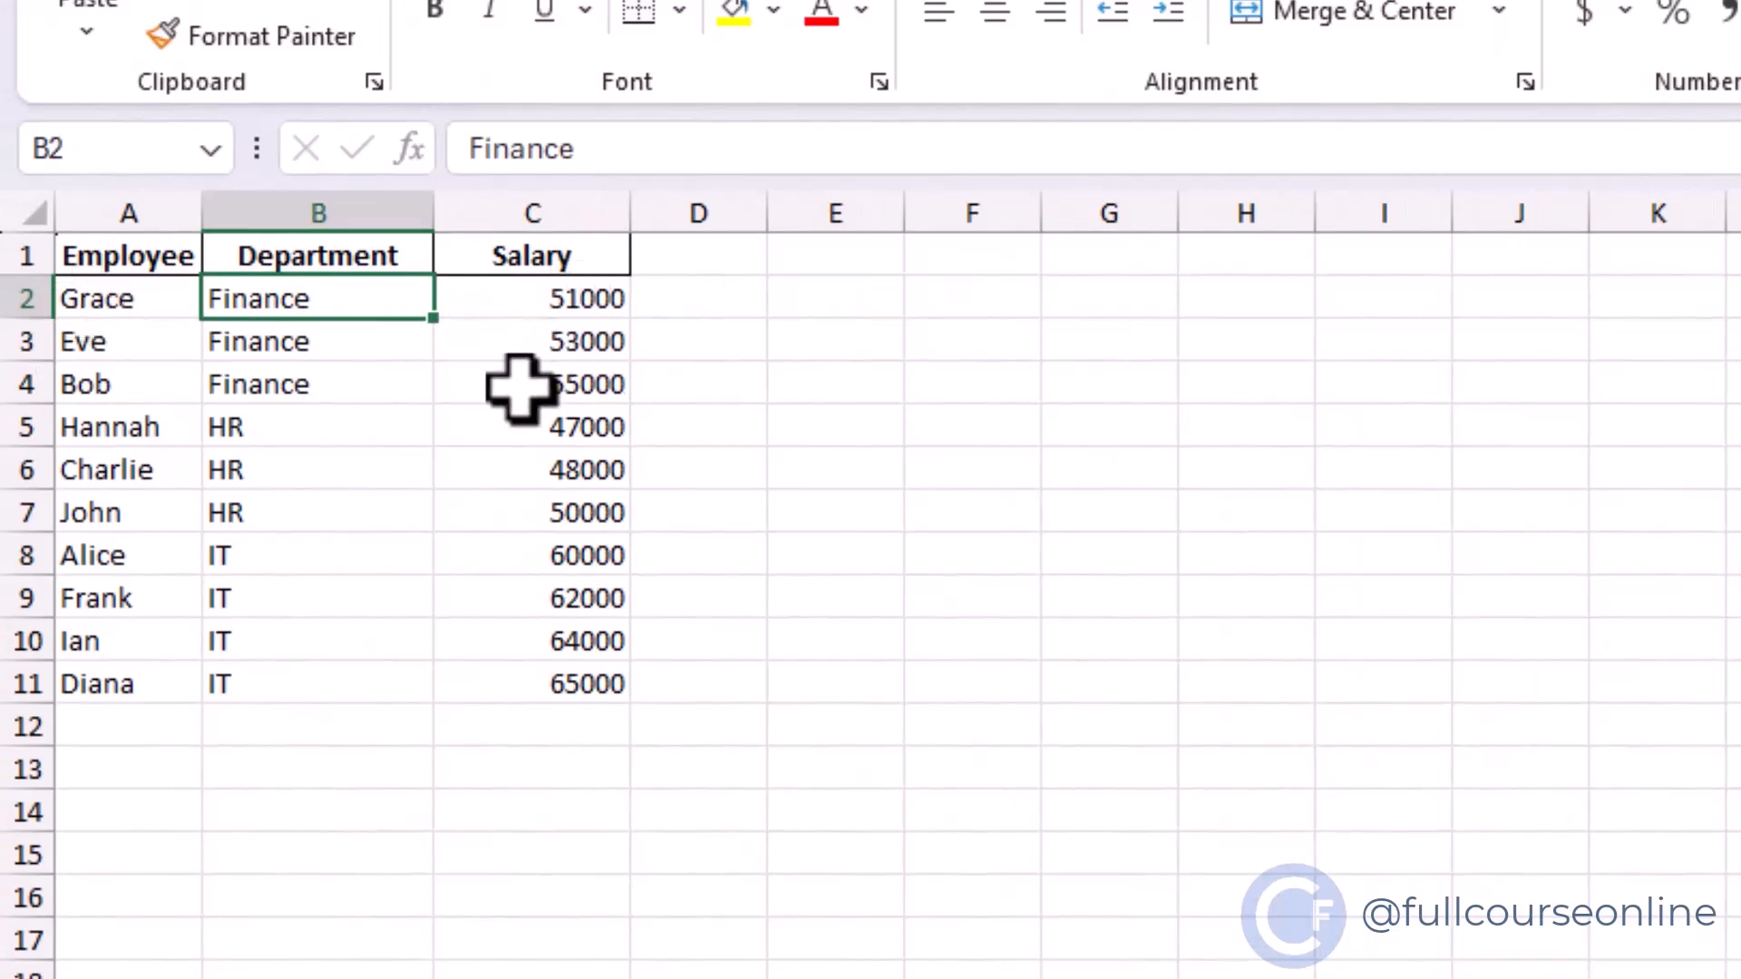
- Select the Finance, HR and IT rows group by group to check the salary order within each department
{"action": "left_click_drag", "start_coordinate": [311, 295], "coordinate": [581, 385]}
{"action": "left_click", "coordinate": [238, 421]}
{"action": "left_click_drag", "start_coordinate": [238, 422], "coordinate": [535, 512]}
{"action": "left_click_drag", "start_coordinate": [326, 554], "coordinate": [491, 664]}
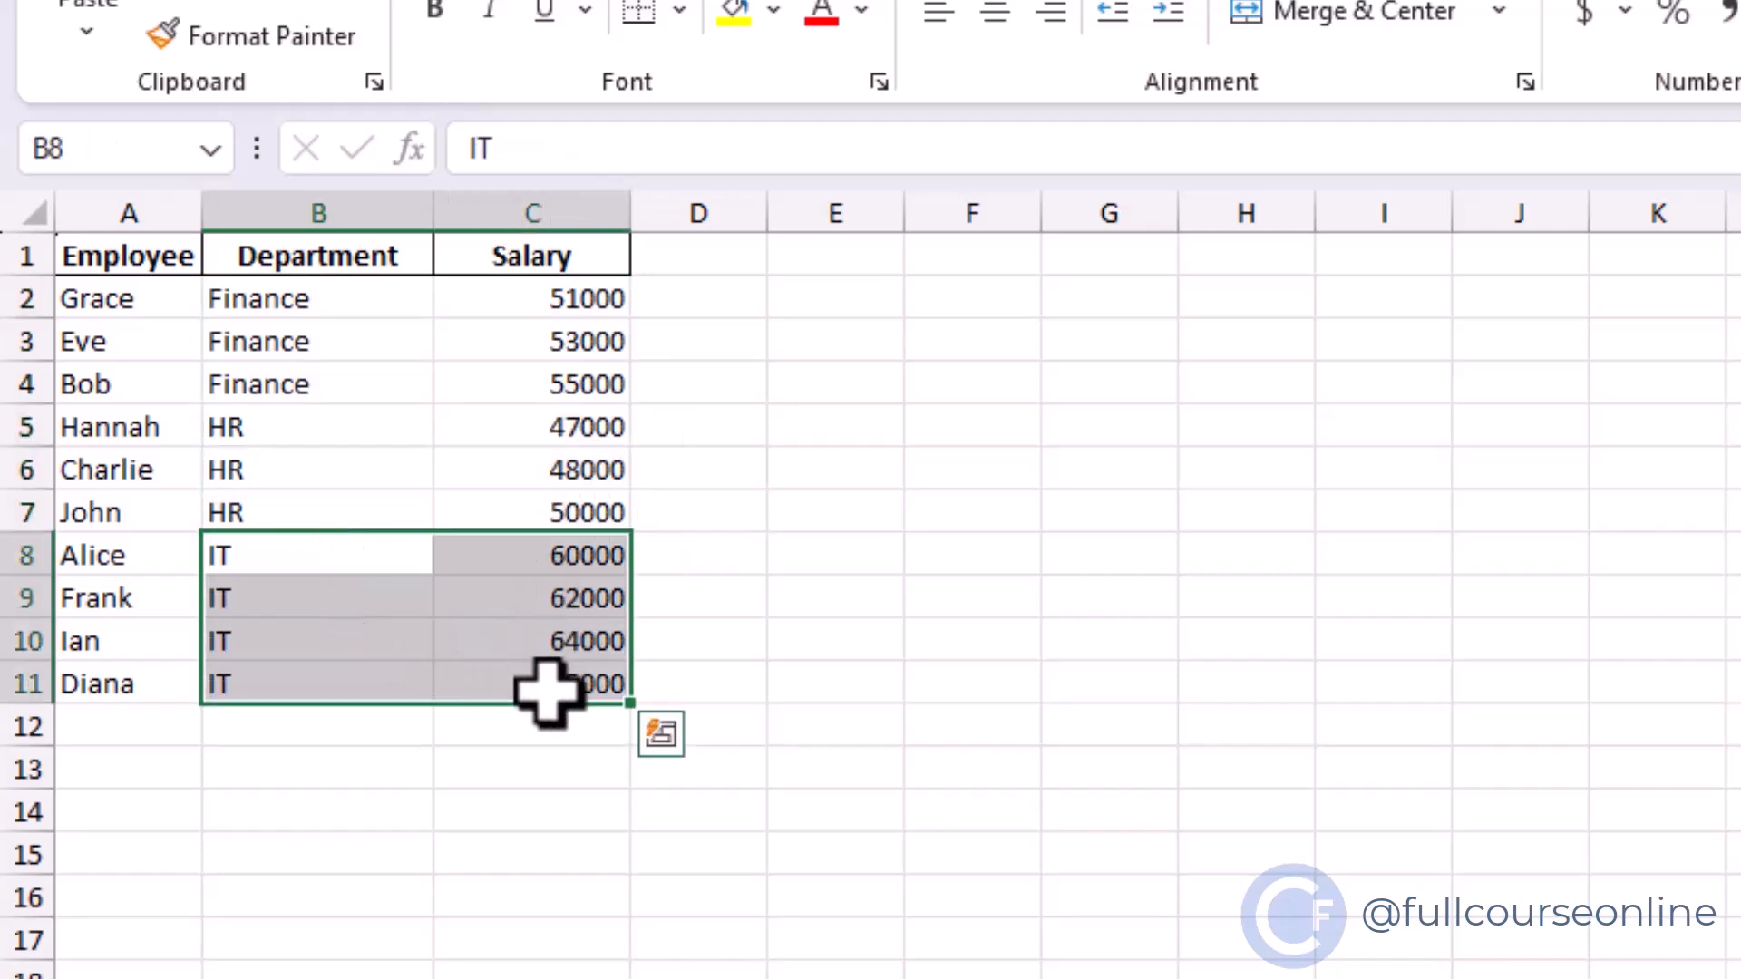
{"action": "left_click", "coordinate": [805, 680]}
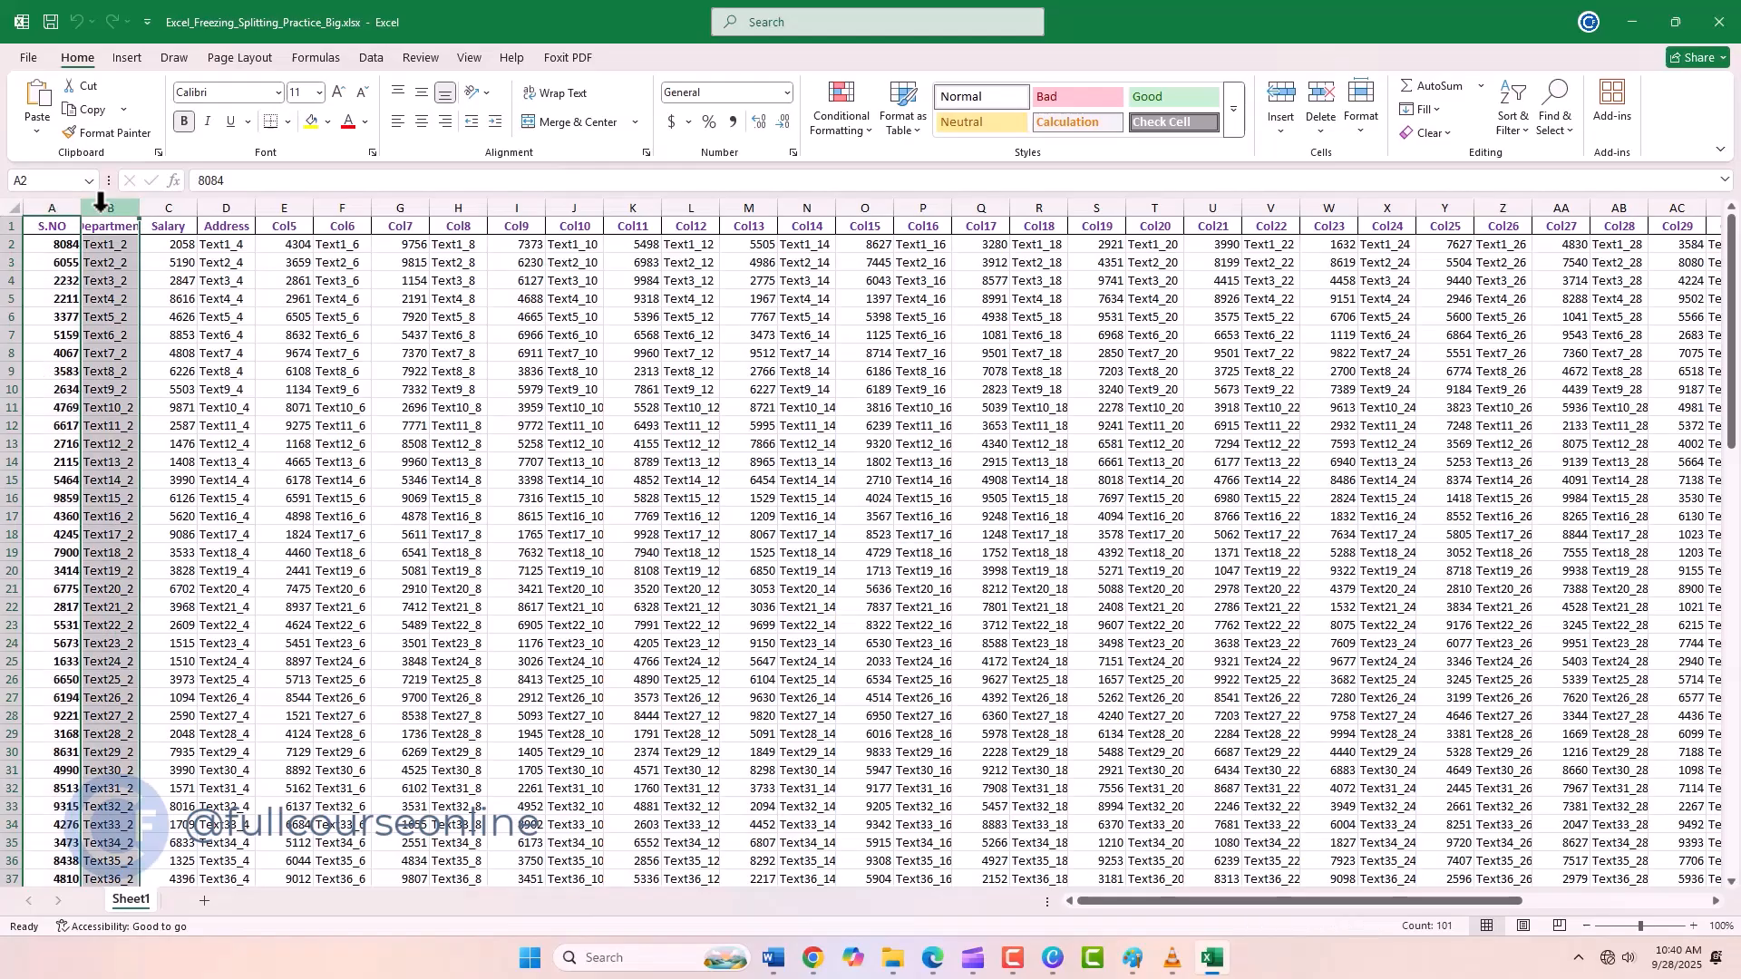
- AutoFit the width of the Department column in Excel_Freezing_Splitting_Practice_Big.xlsx and select header row 1
{"action": "left_click", "coordinate": [111, 207]}
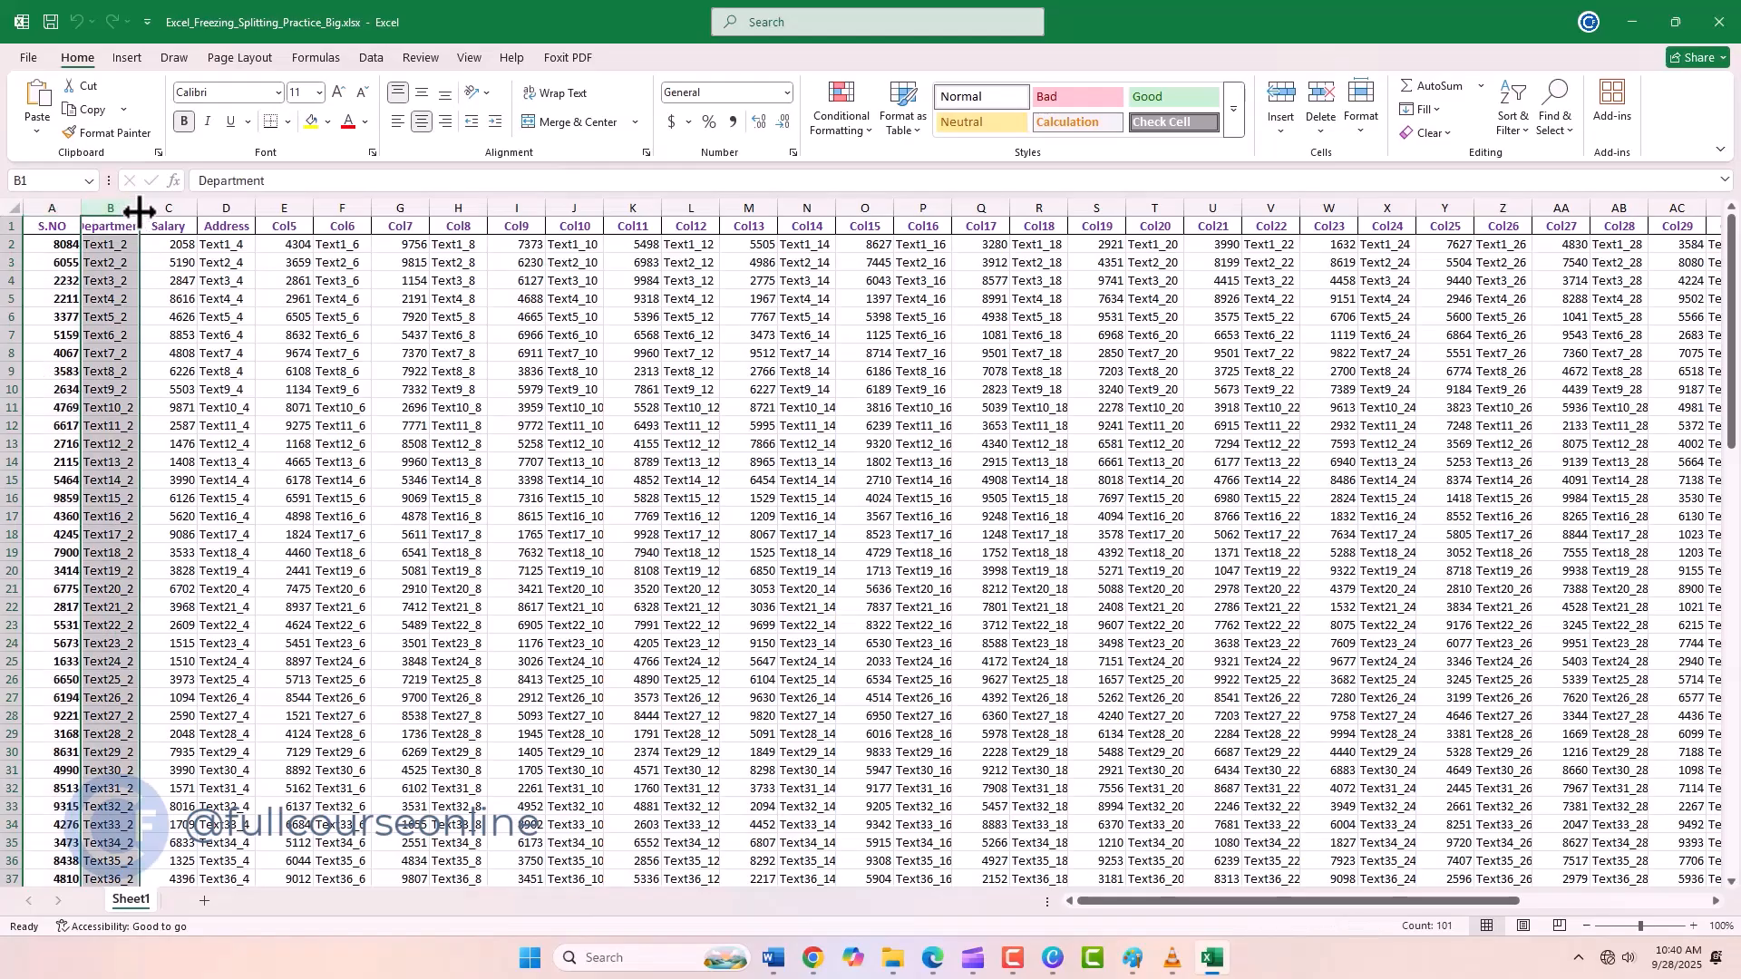
{"action": "double_click", "coordinate": [140, 208]}
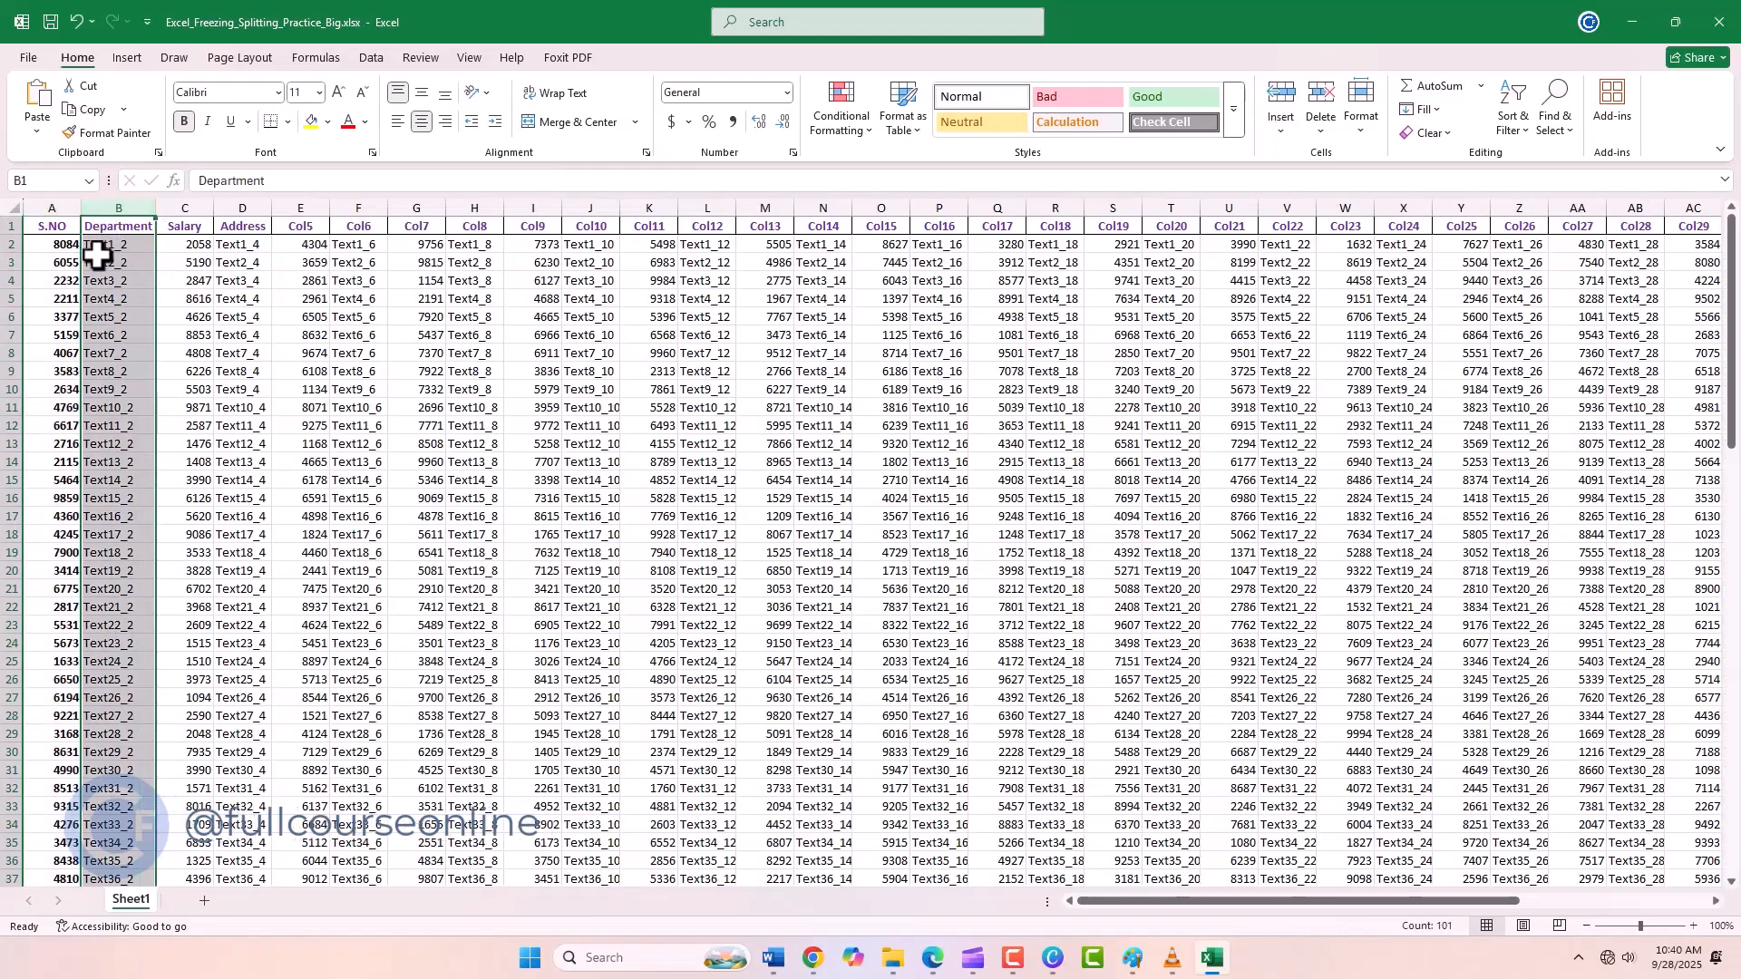
{"action": "left_click", "coordinate": [13, 227]}
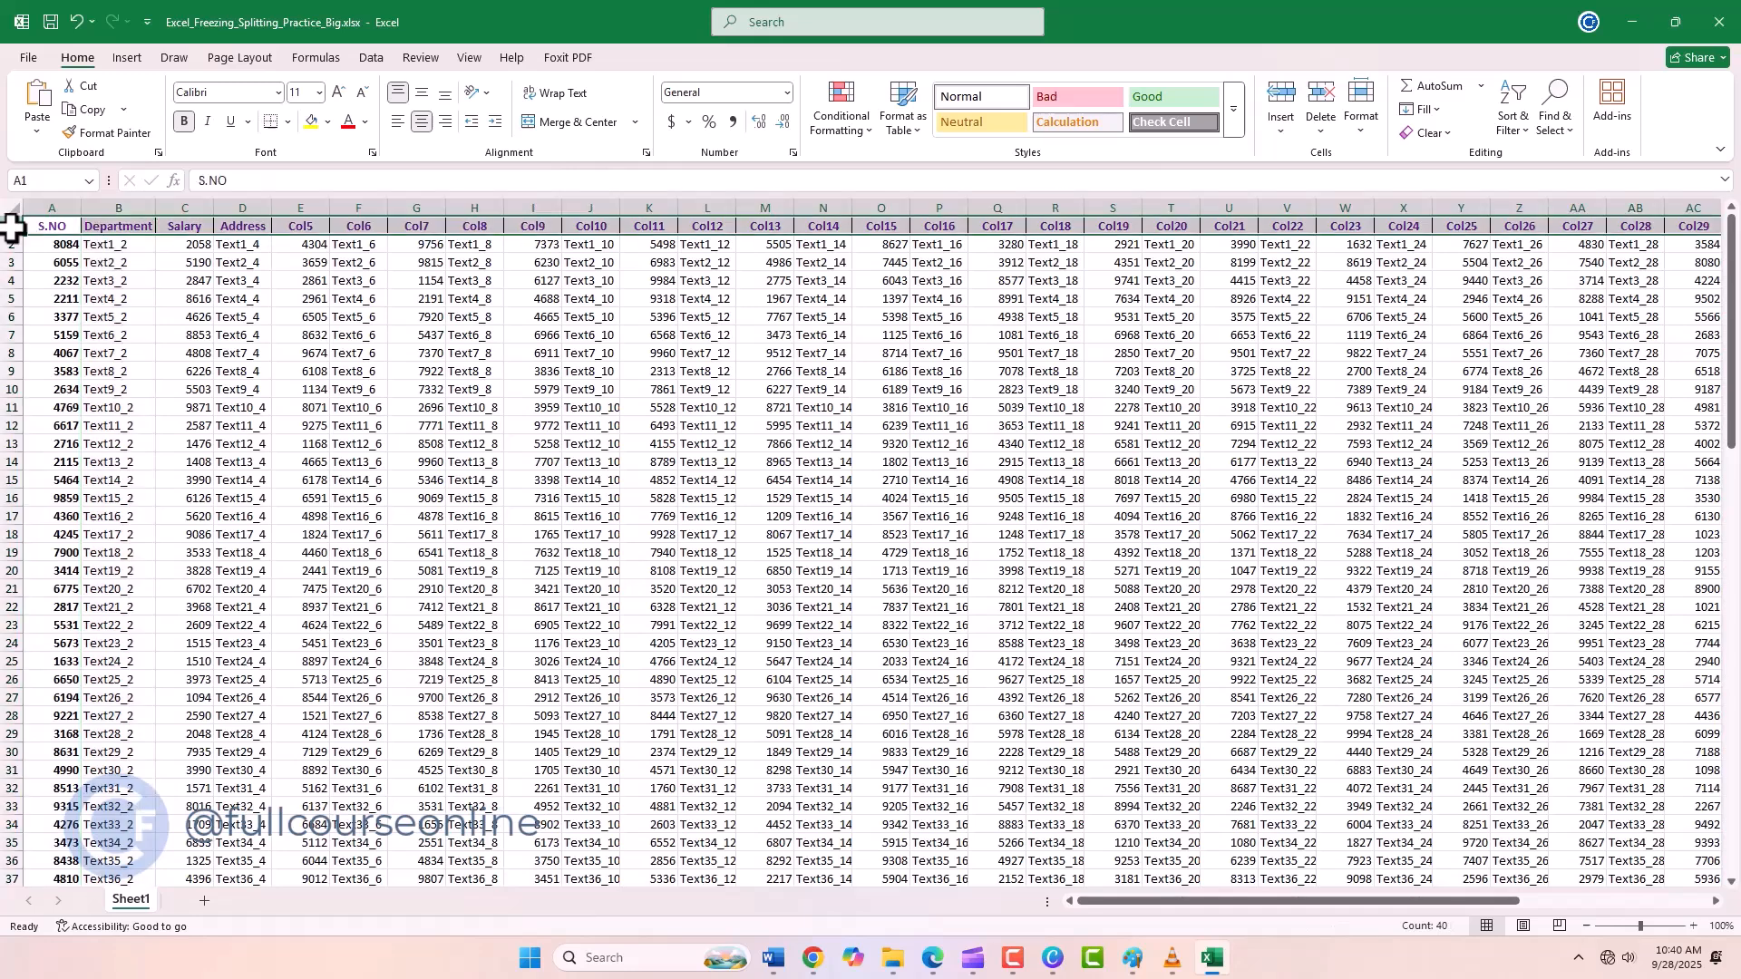
- Examine the Department, Salary and Address headers and how row 1 behaves when scrolling through the large data set
{"action": "left_click", "coordinate": [123, 228]}
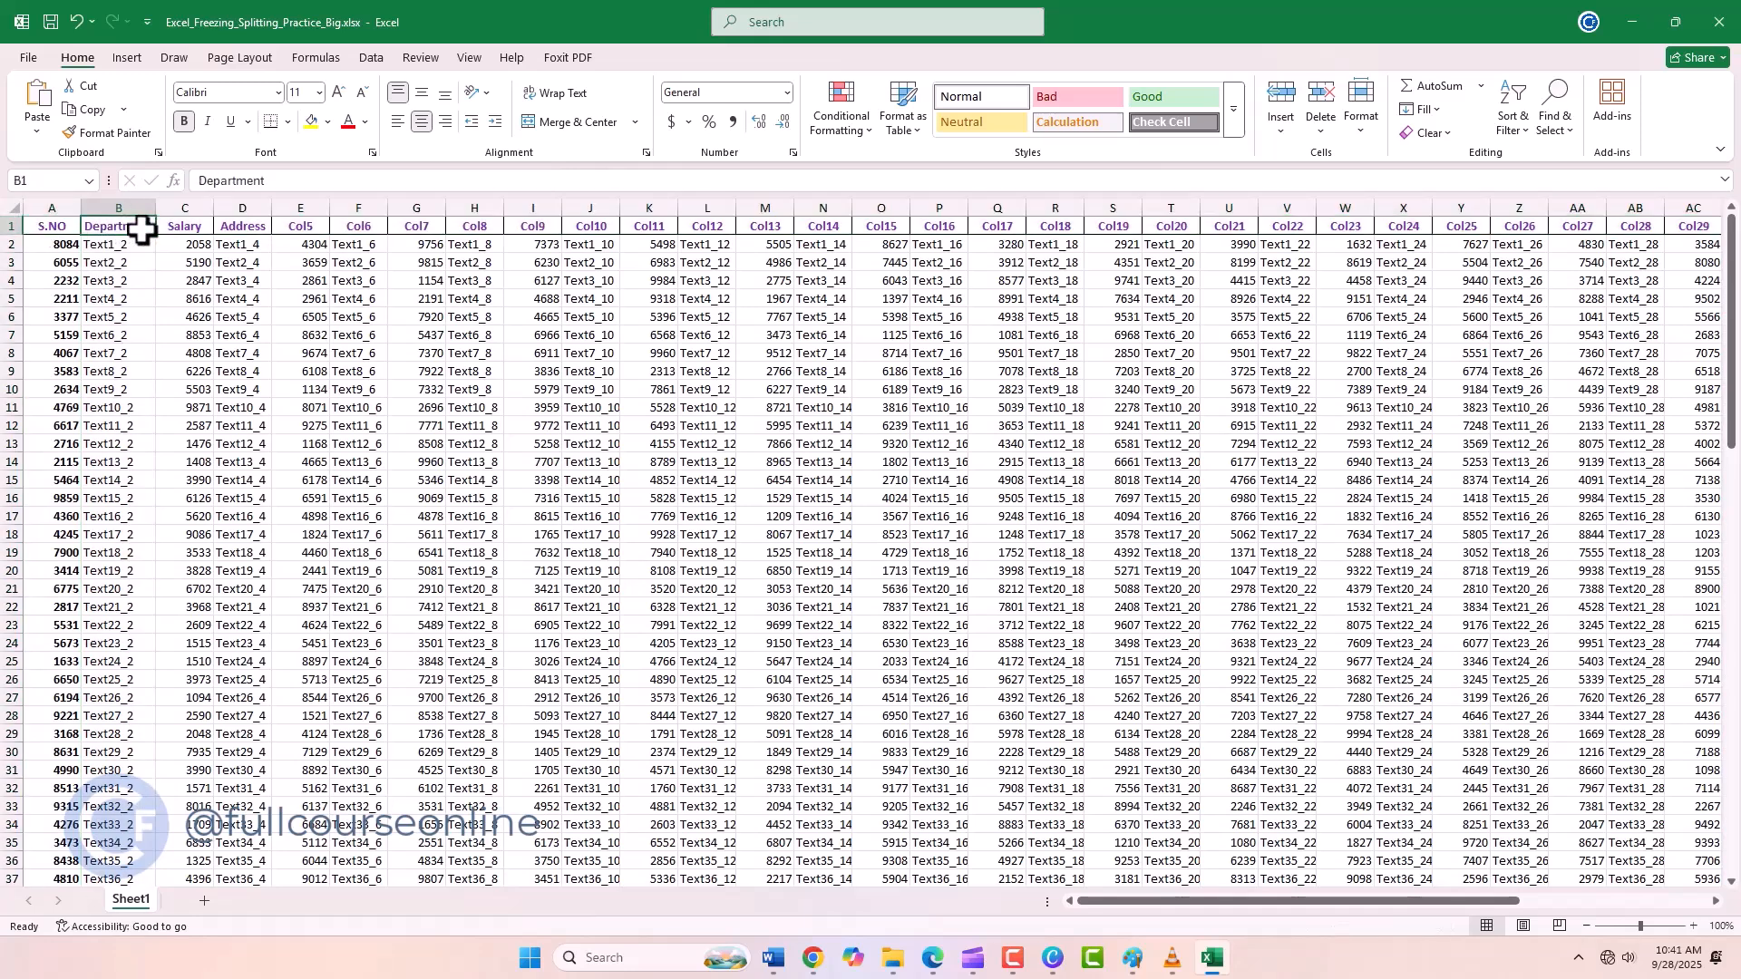
{"action": "left_click", "coordinate": [191, 233]}
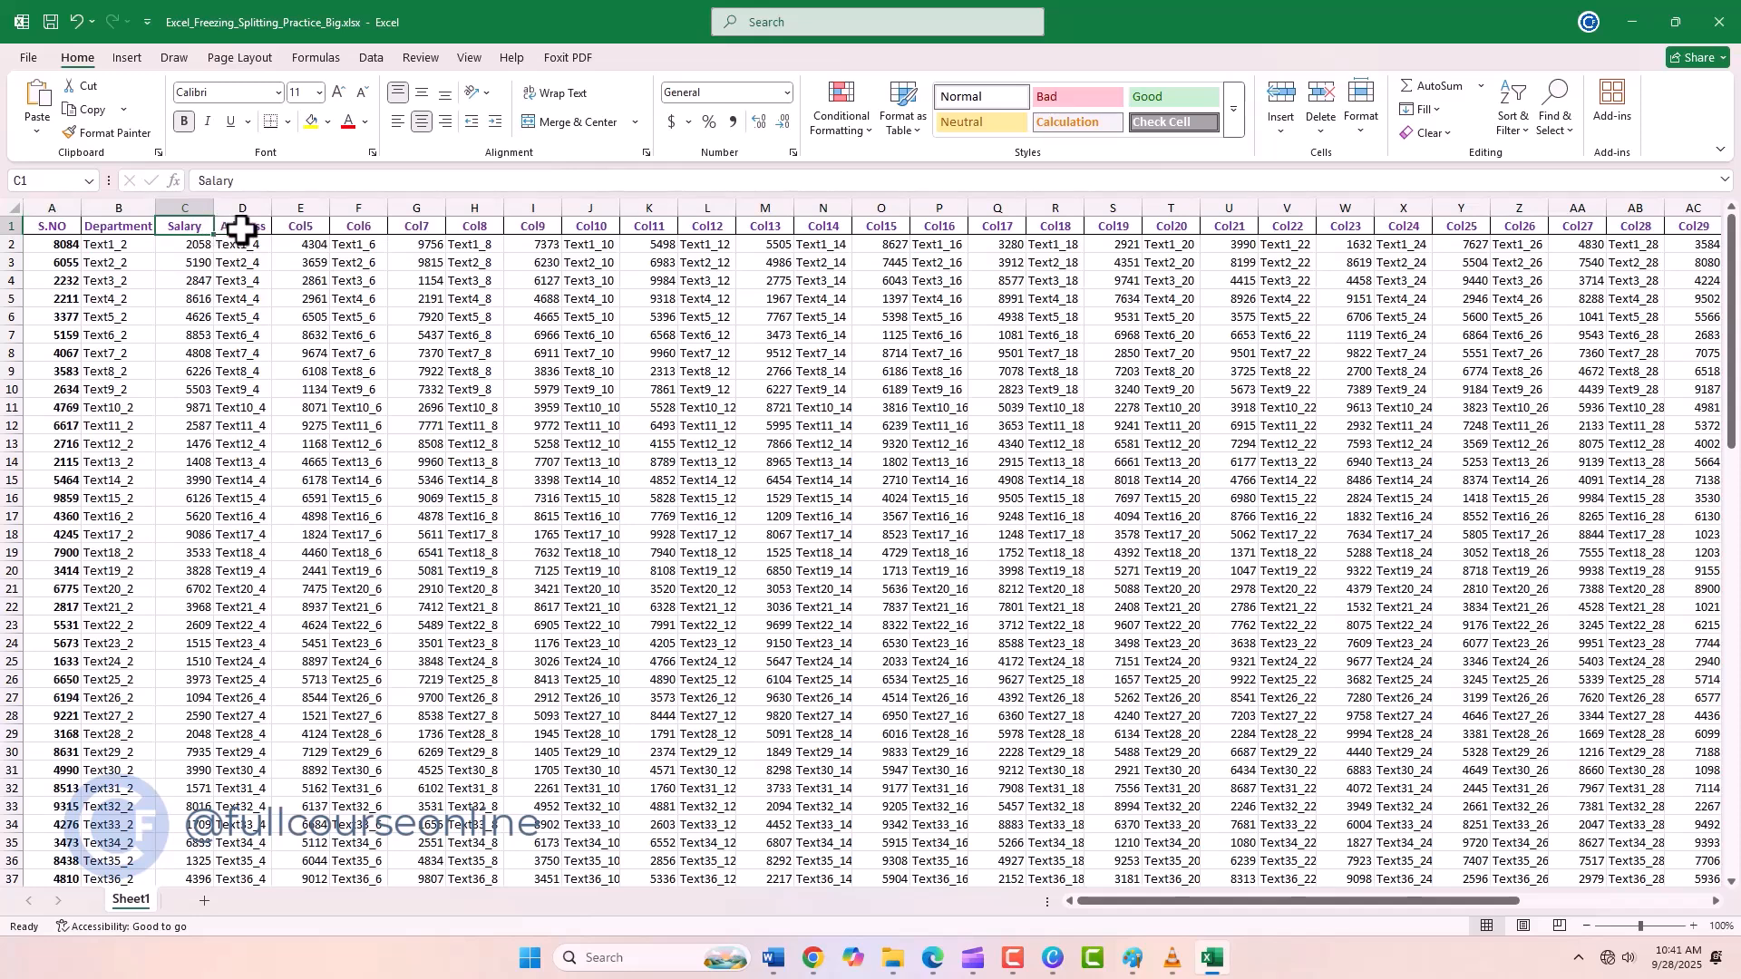
{"action": "left_click", "coordinate": [241, 229]}
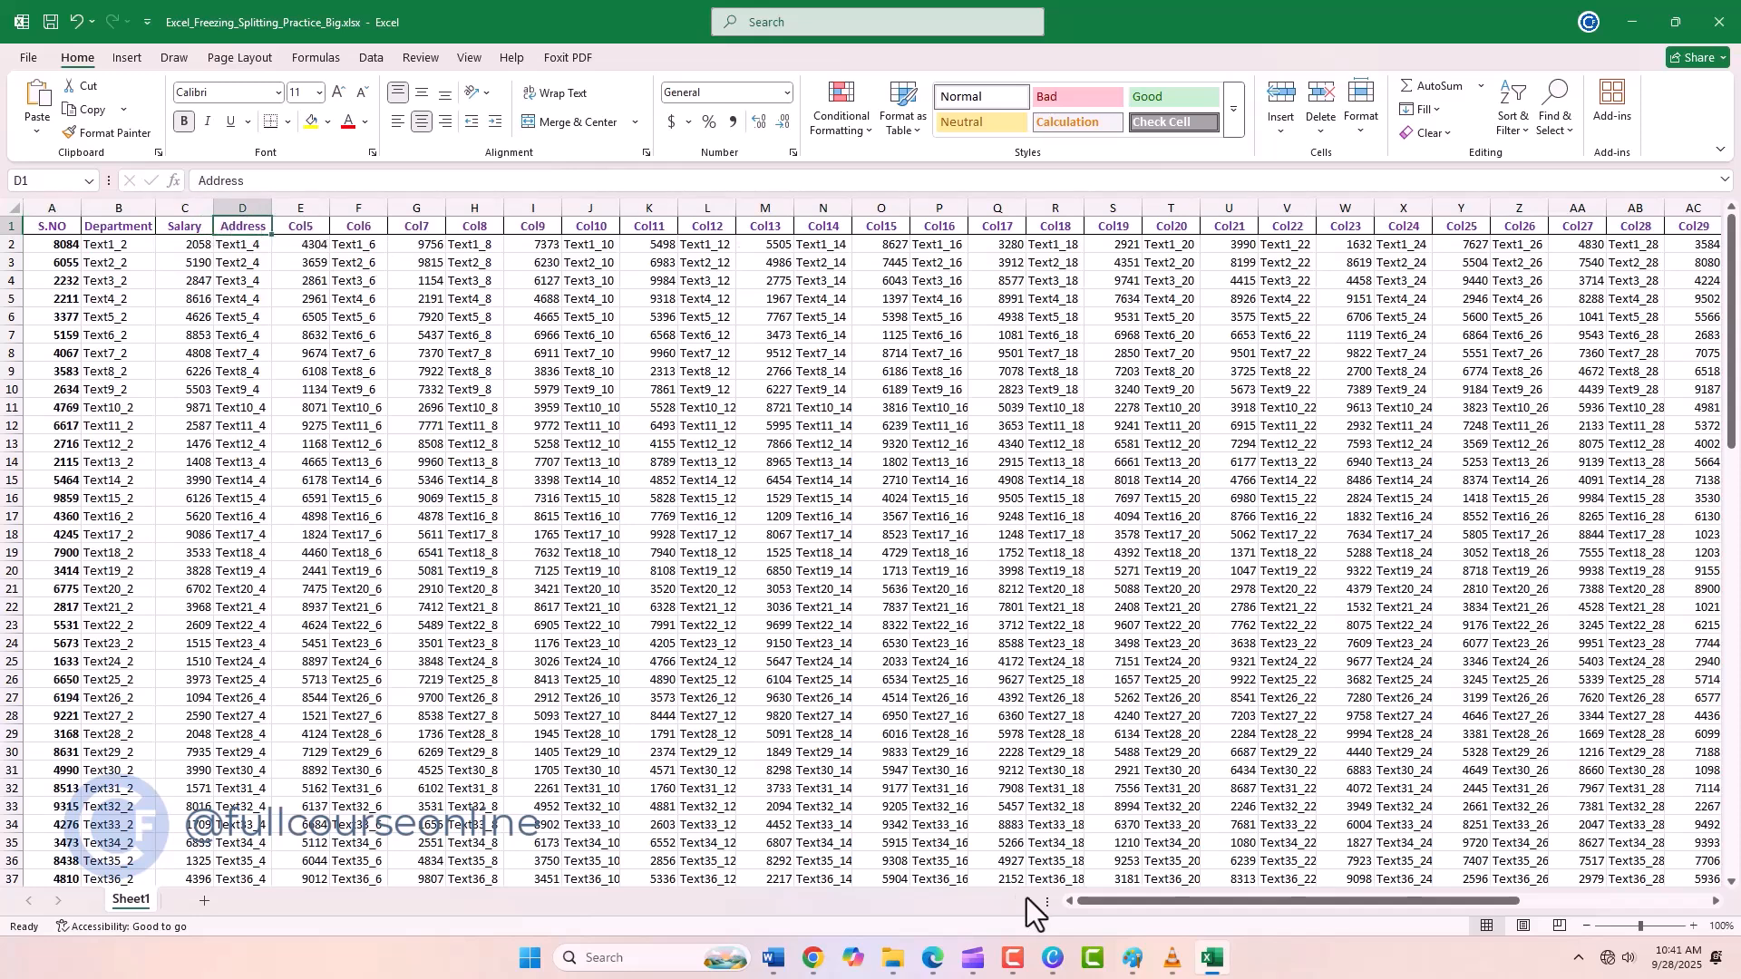
{"action": "mouse_move", "coordinate": [1101, 902]}
{"action": "left_mouse_down"}
{"action": "mouse_move", "coordinate": [1302, 905]}
{"action": "mouse_move", "coordinate": [1102, 900]}
{"action": "left_mouse_up"}
{"action": "left_click_drag", "start_coordinate": [1732, 345], "coordinate": [1736, 457]}
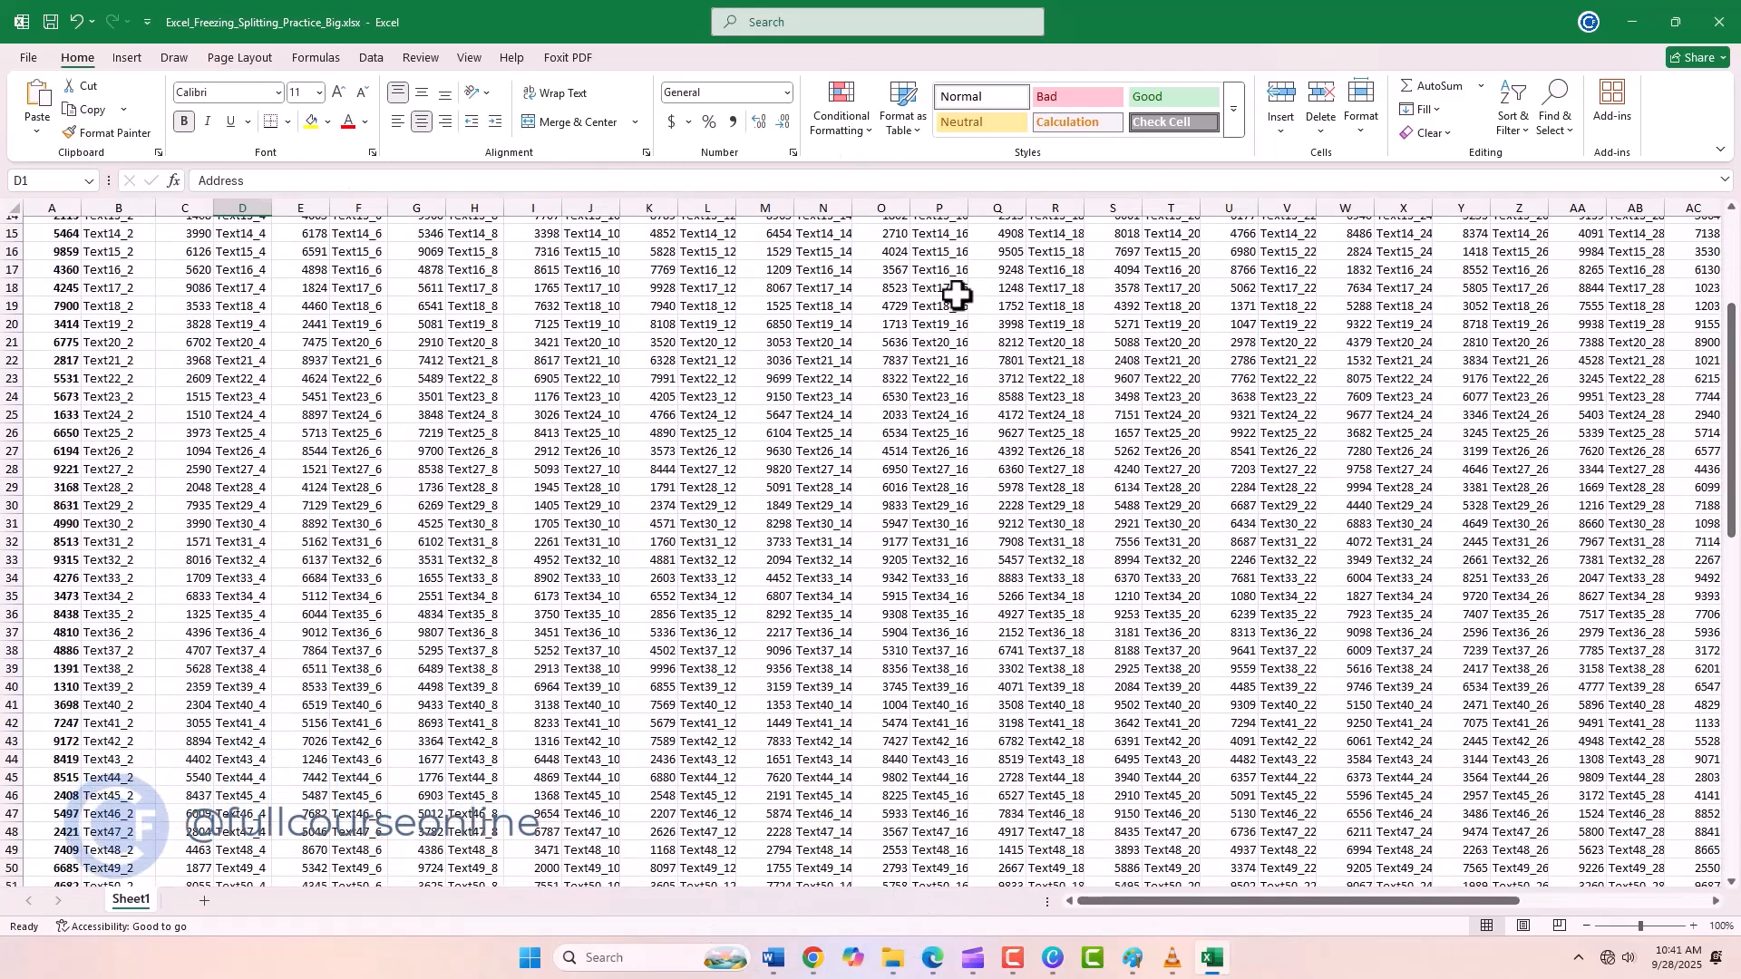
{"action": "mouse_move", "coordinate": [1733, 419]}
{"action": "left_mouse_down"}
{"action": "mouse_move", "coordinate": [1736, 326]}
{"action": "mouse_move", "coordinate": [1736, 403]}
{"action": "left_mouse_up"}
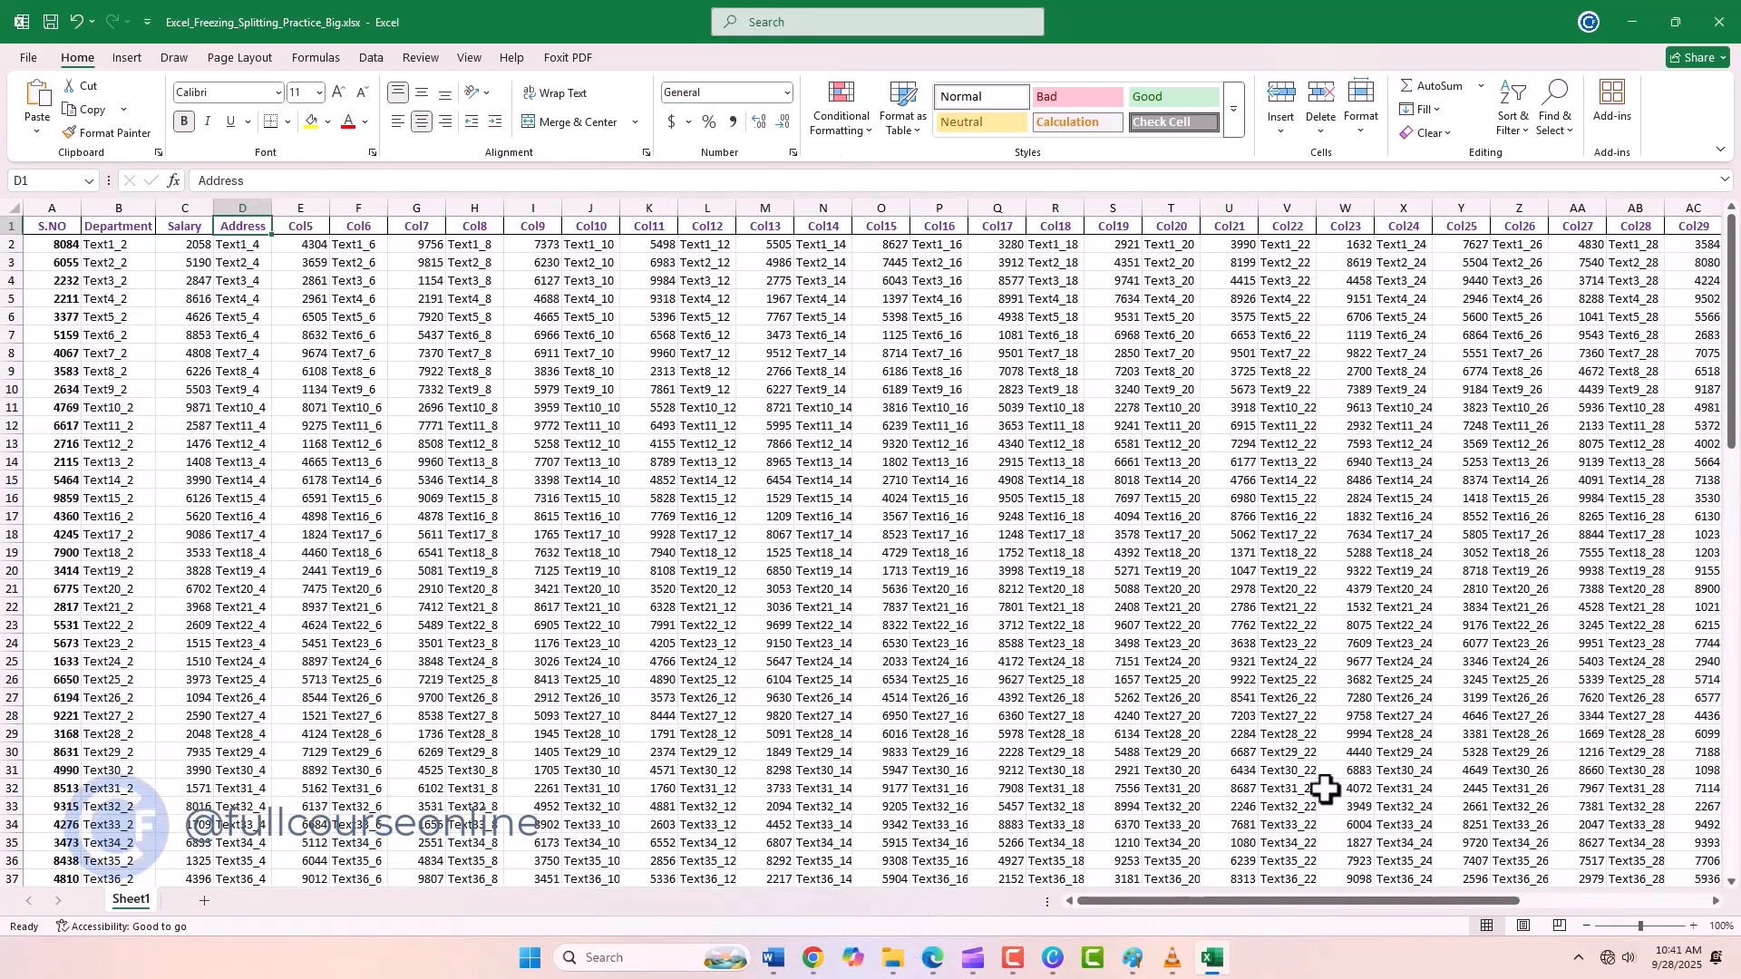
{"action": "left_click_drag", "start_coordinate": [1124, 900], "coordinate": [1123, 899]}
- Freeze the top row of the worksheet and check the headers while scrolling down and back up
{"action": "left_click", "coordinate": [454, 60]}
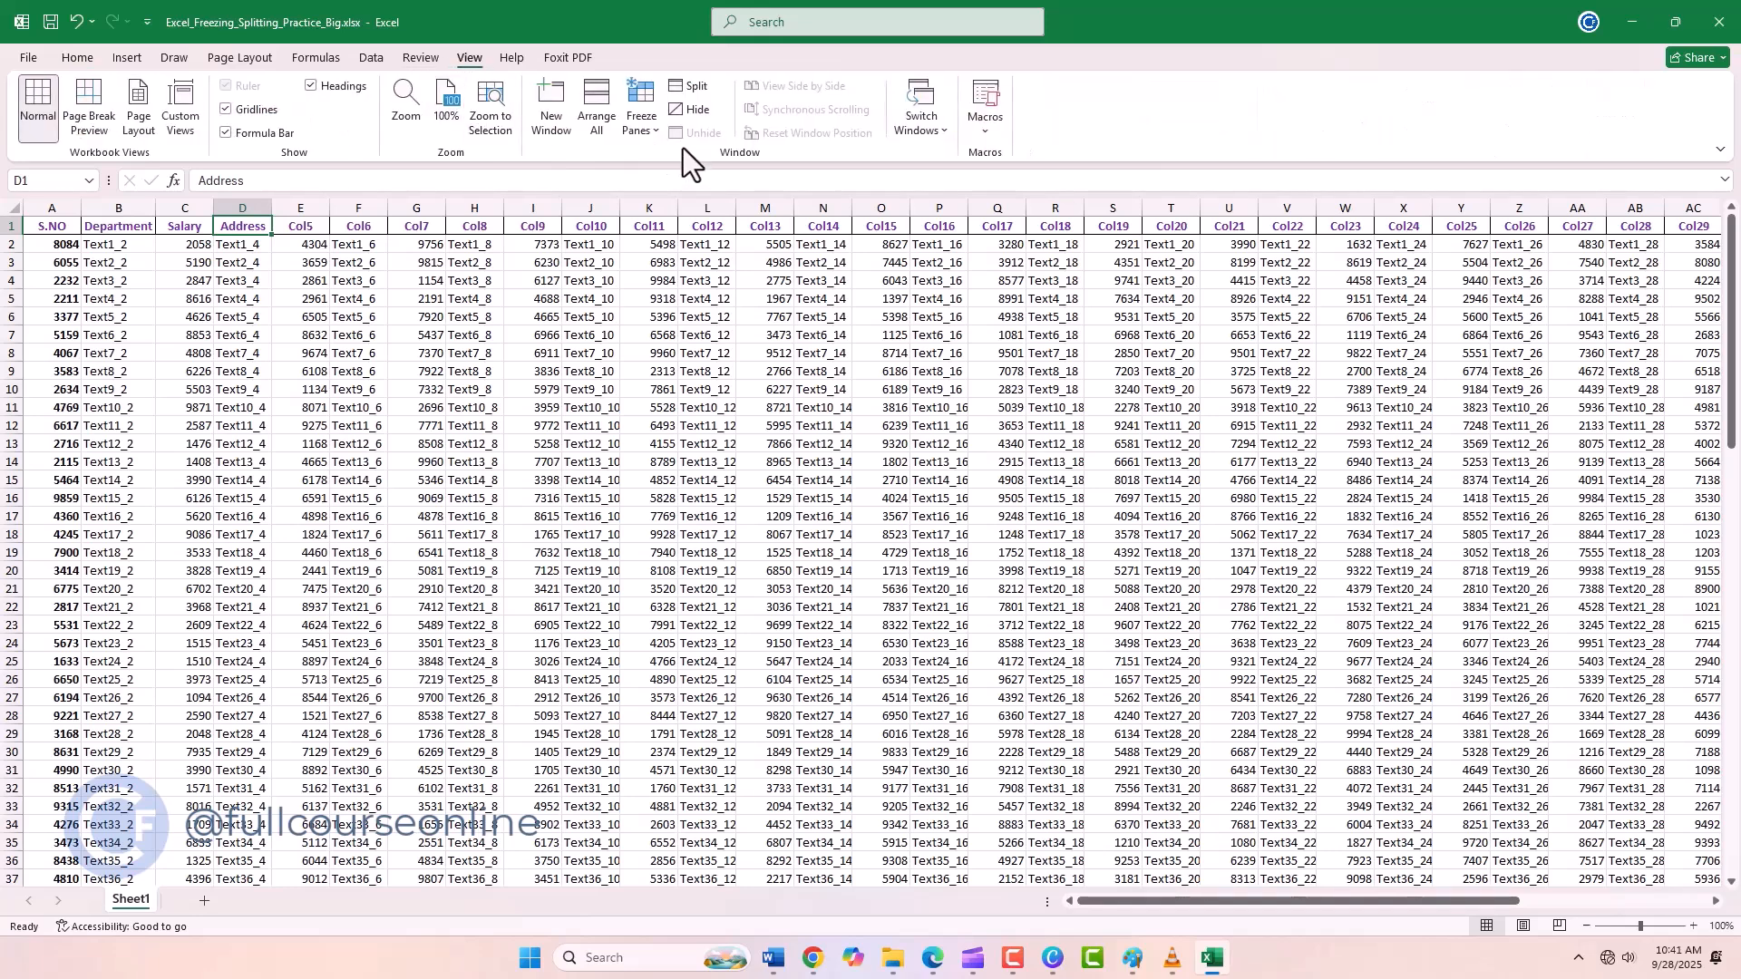
{"action": "left_click", "coordinate": [653, 132]}
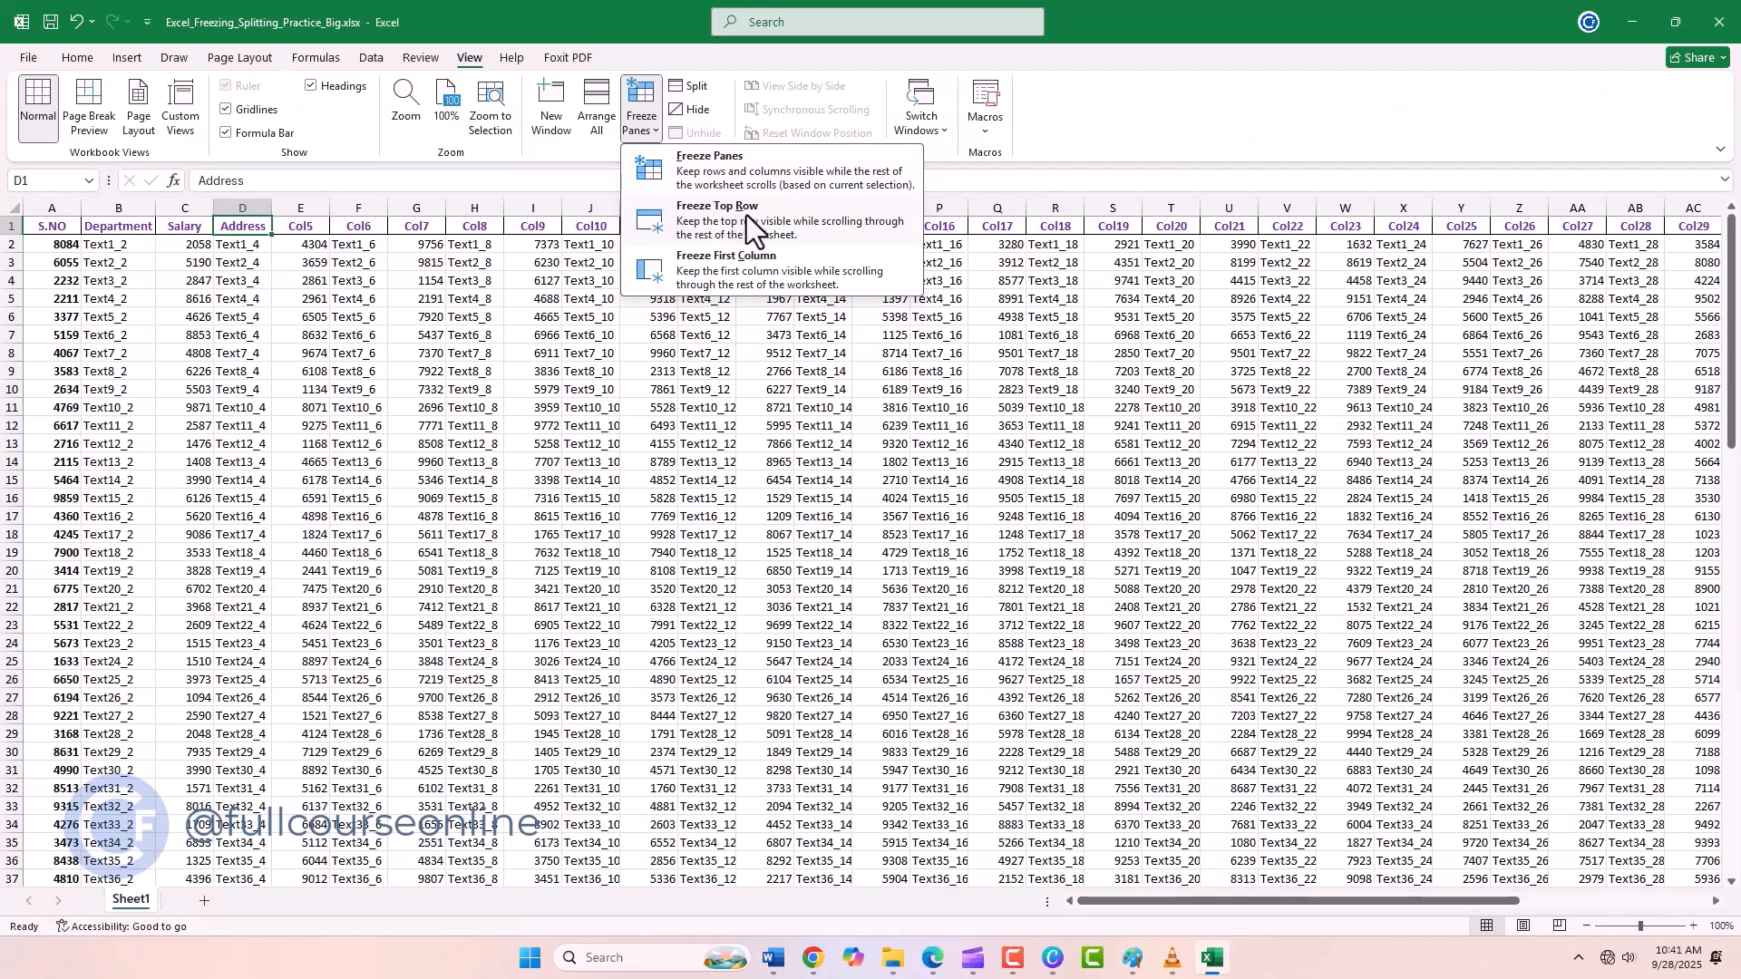
{"action": "left_click", "coordinate": [827, 217]}
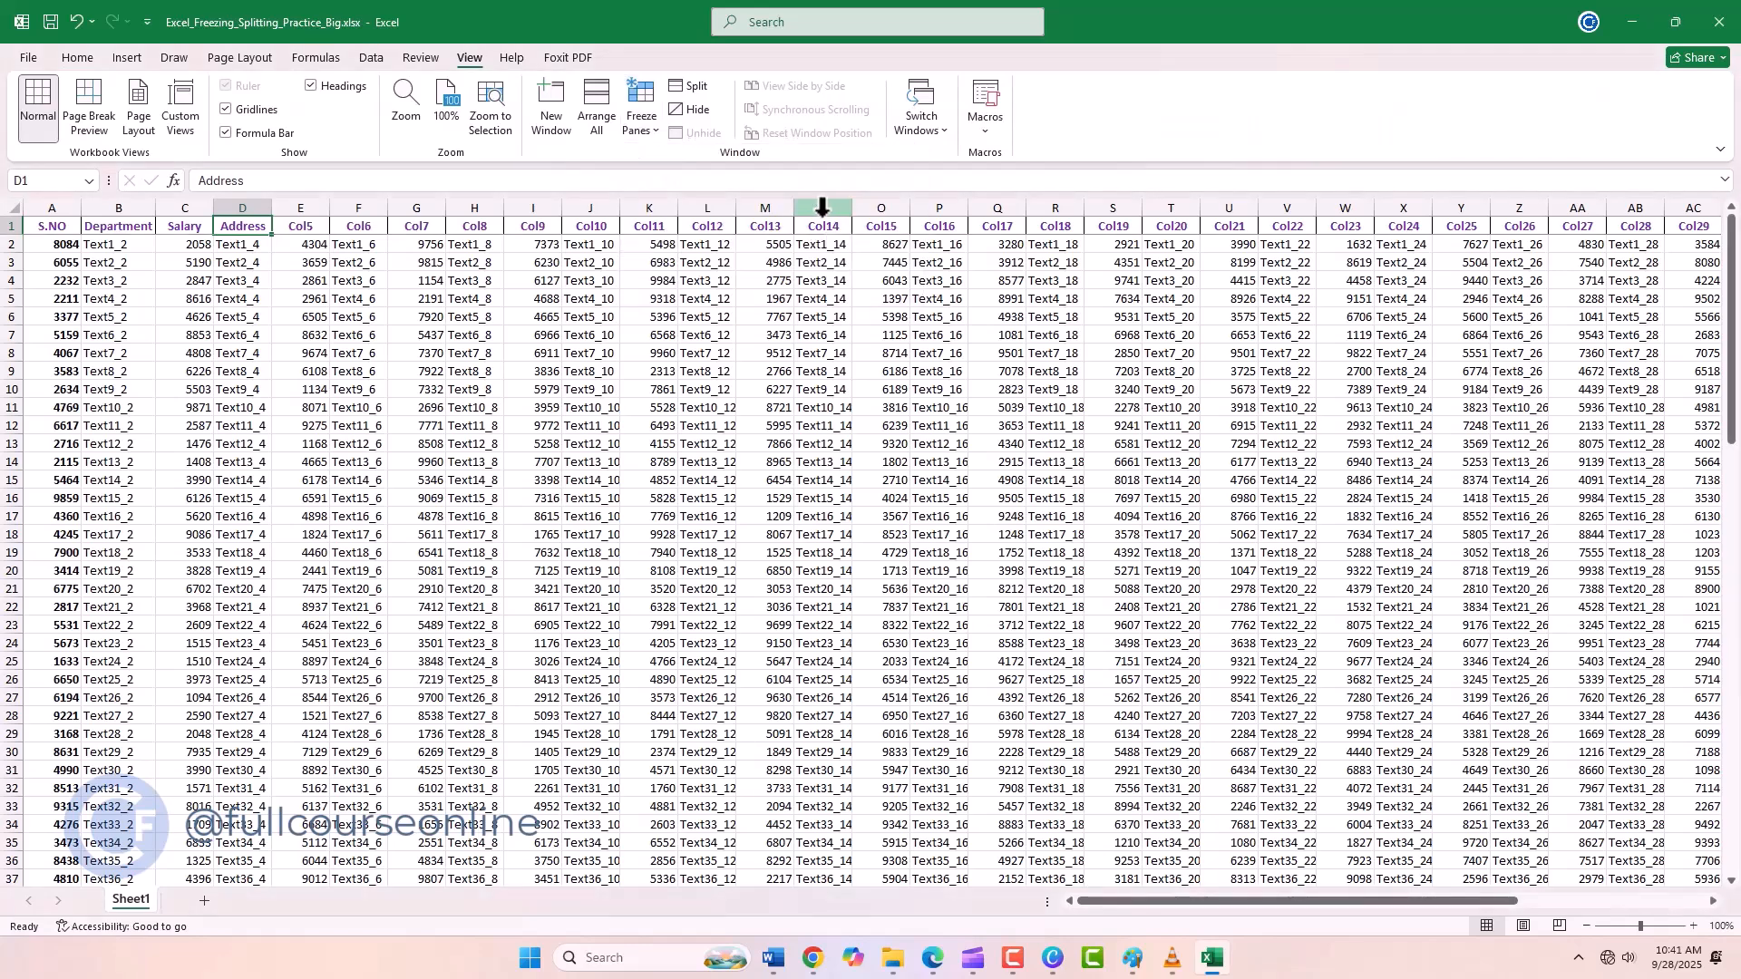
{"action": "scroll", "coordinate": [176, 331], "scroll_direction": "down", "scroll_amount": 4}
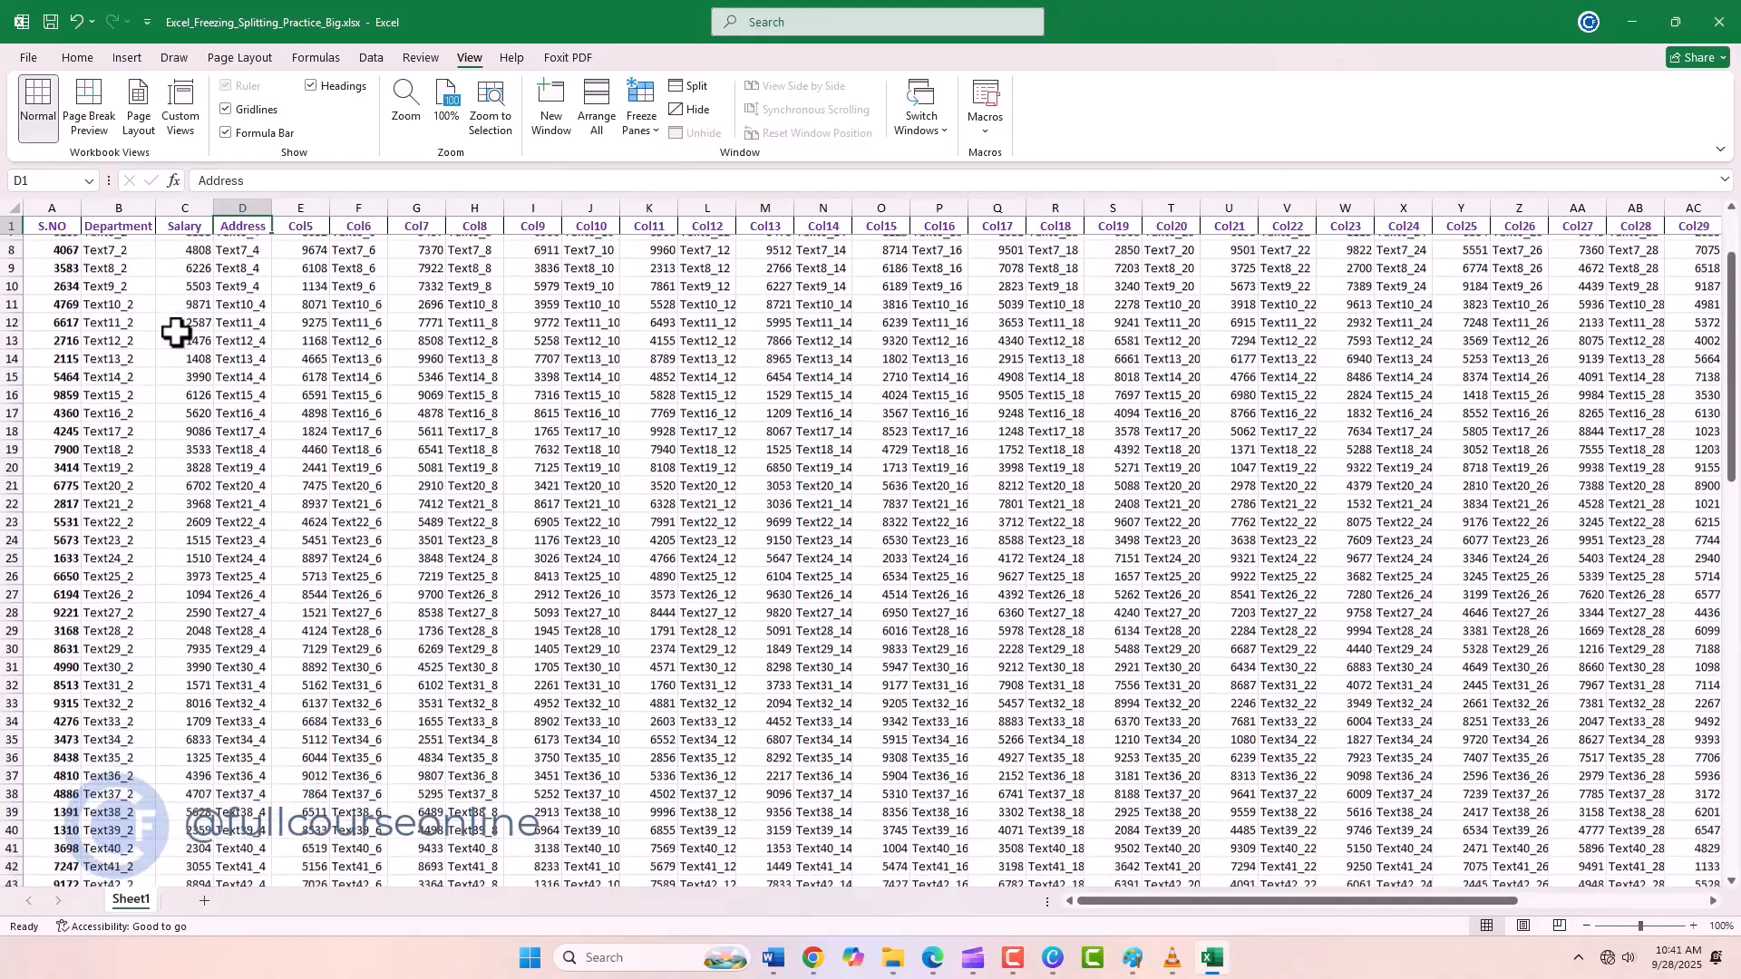
{"action": "scroll", "coordinate": [176, 332], "scroll_direction": "down", "scroll_amount": 1}
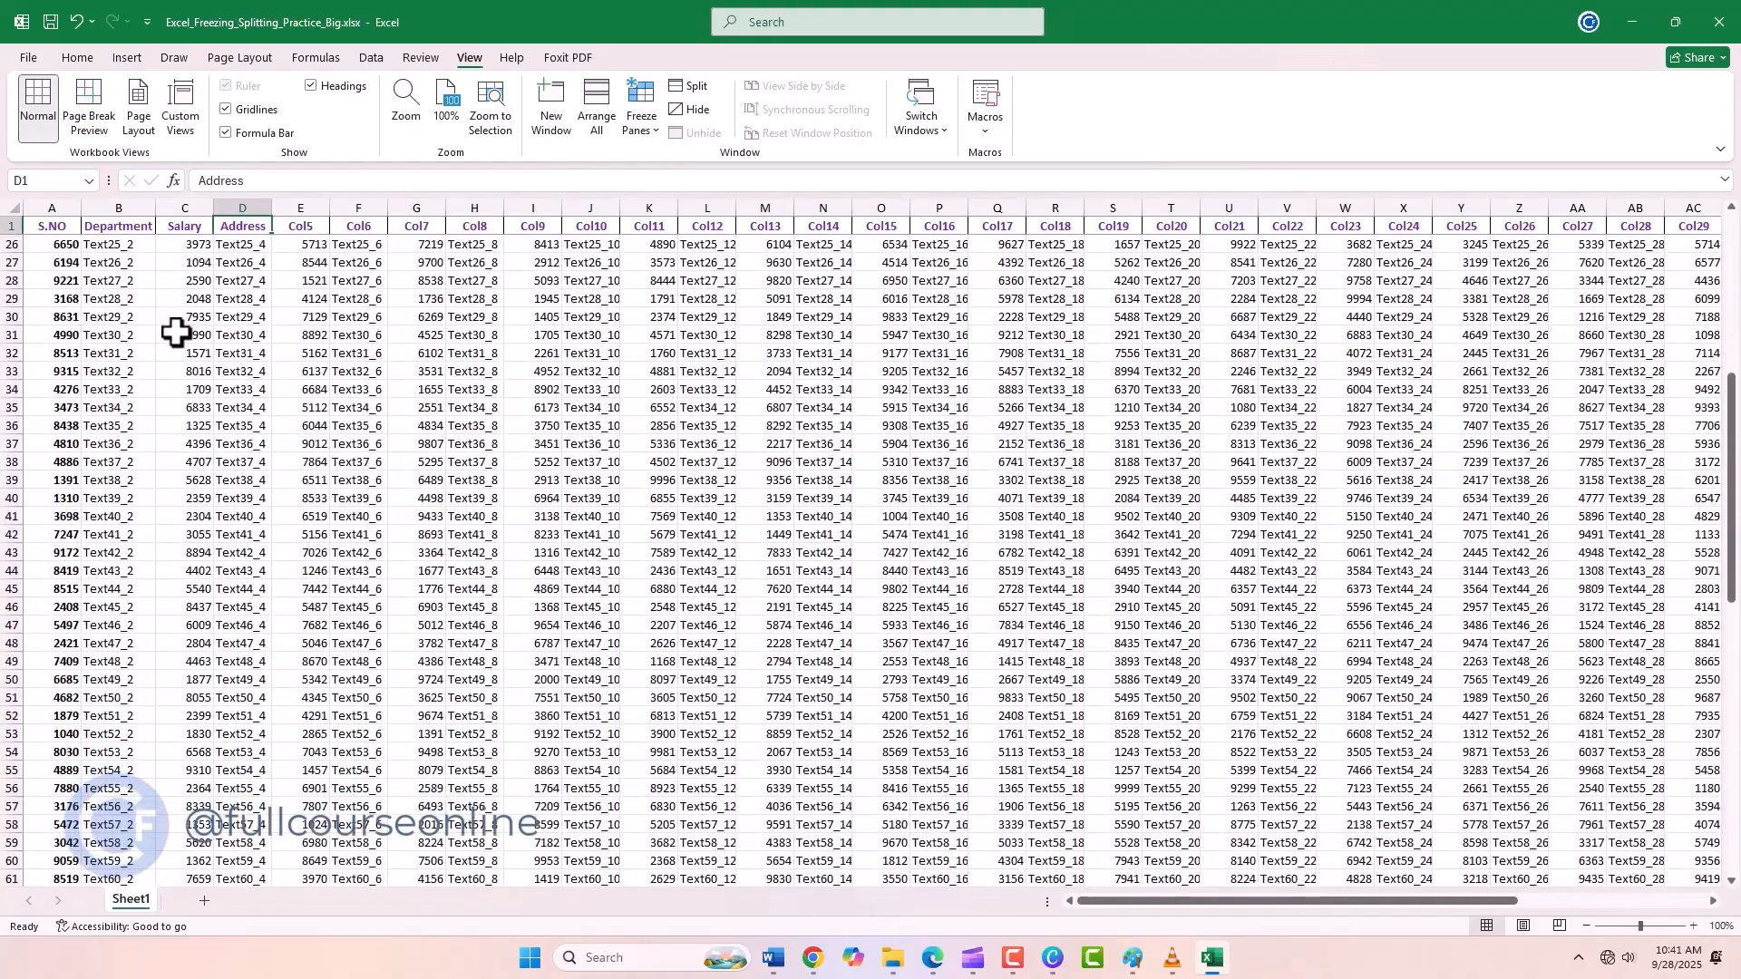
{"action": "scroll", "coordinate": [176, 332], "scroll_direction": "up", "scroll_amount": 1}
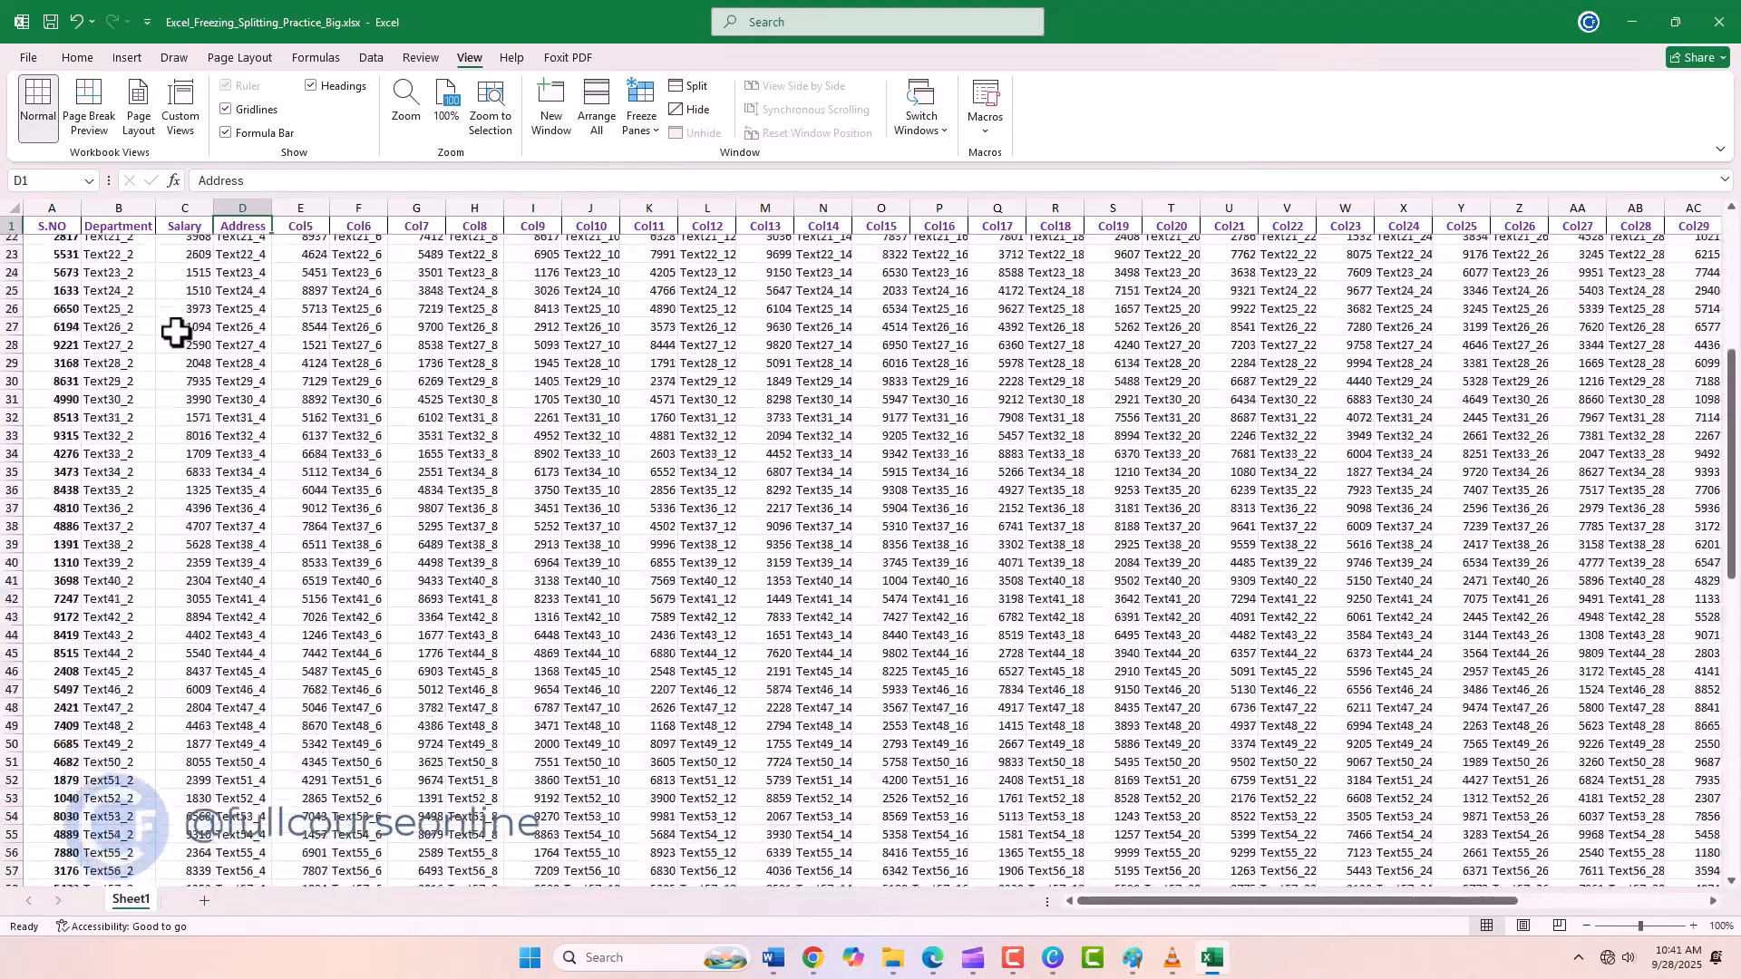
{"action": "scroll", "coordinate": [176, 332], "scroll_direction": "up", "scroll_amount": 3}
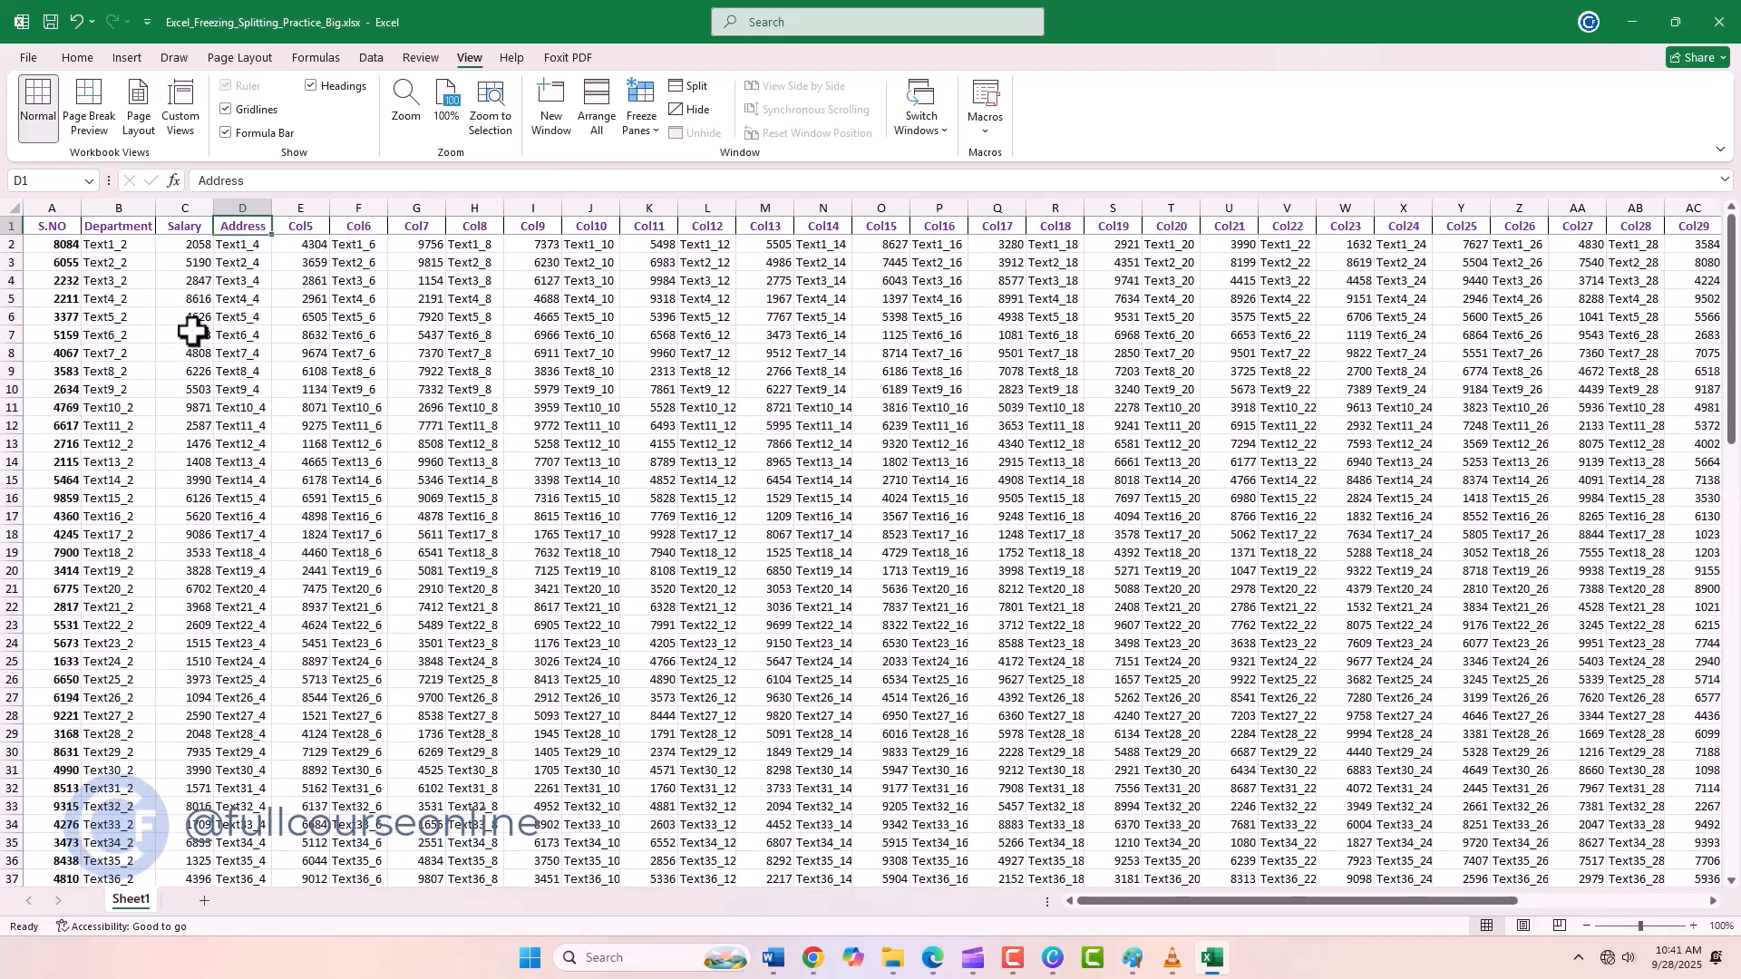
- Unfreeze the worksheet panes and select cell A12 in the S.NO column
{"action": "left_click", "coordinate": [646, 125]}
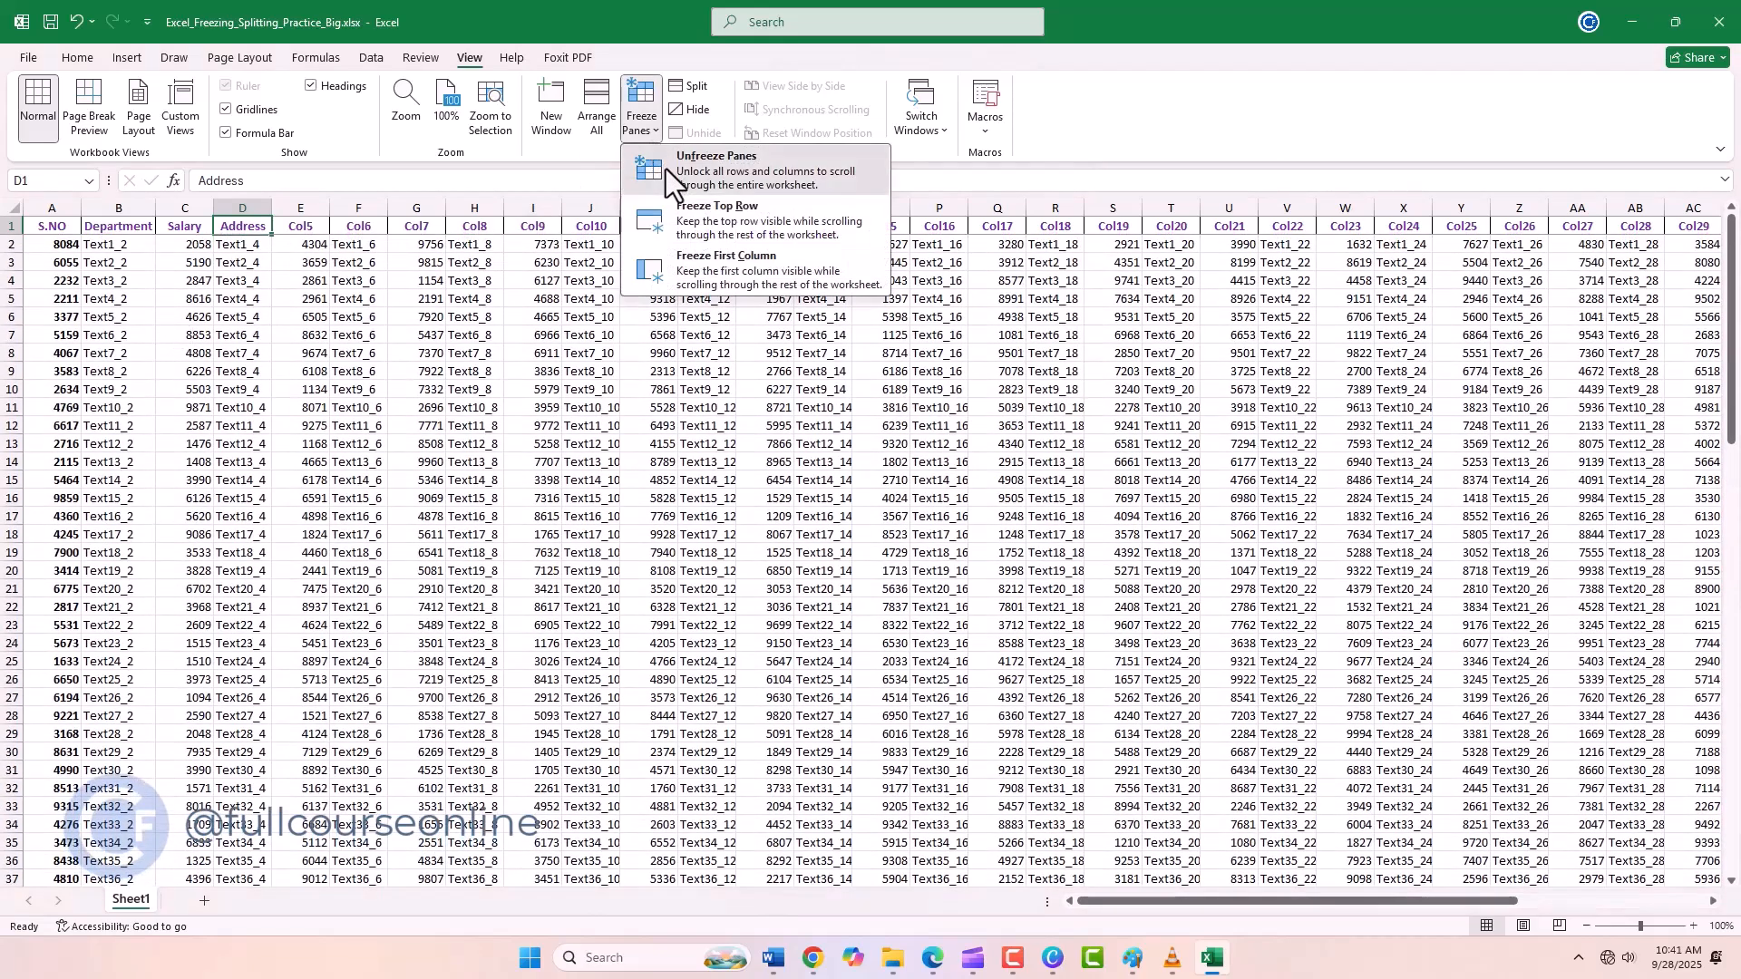
{"action": "left_click", "coordinate": [682, 173]}
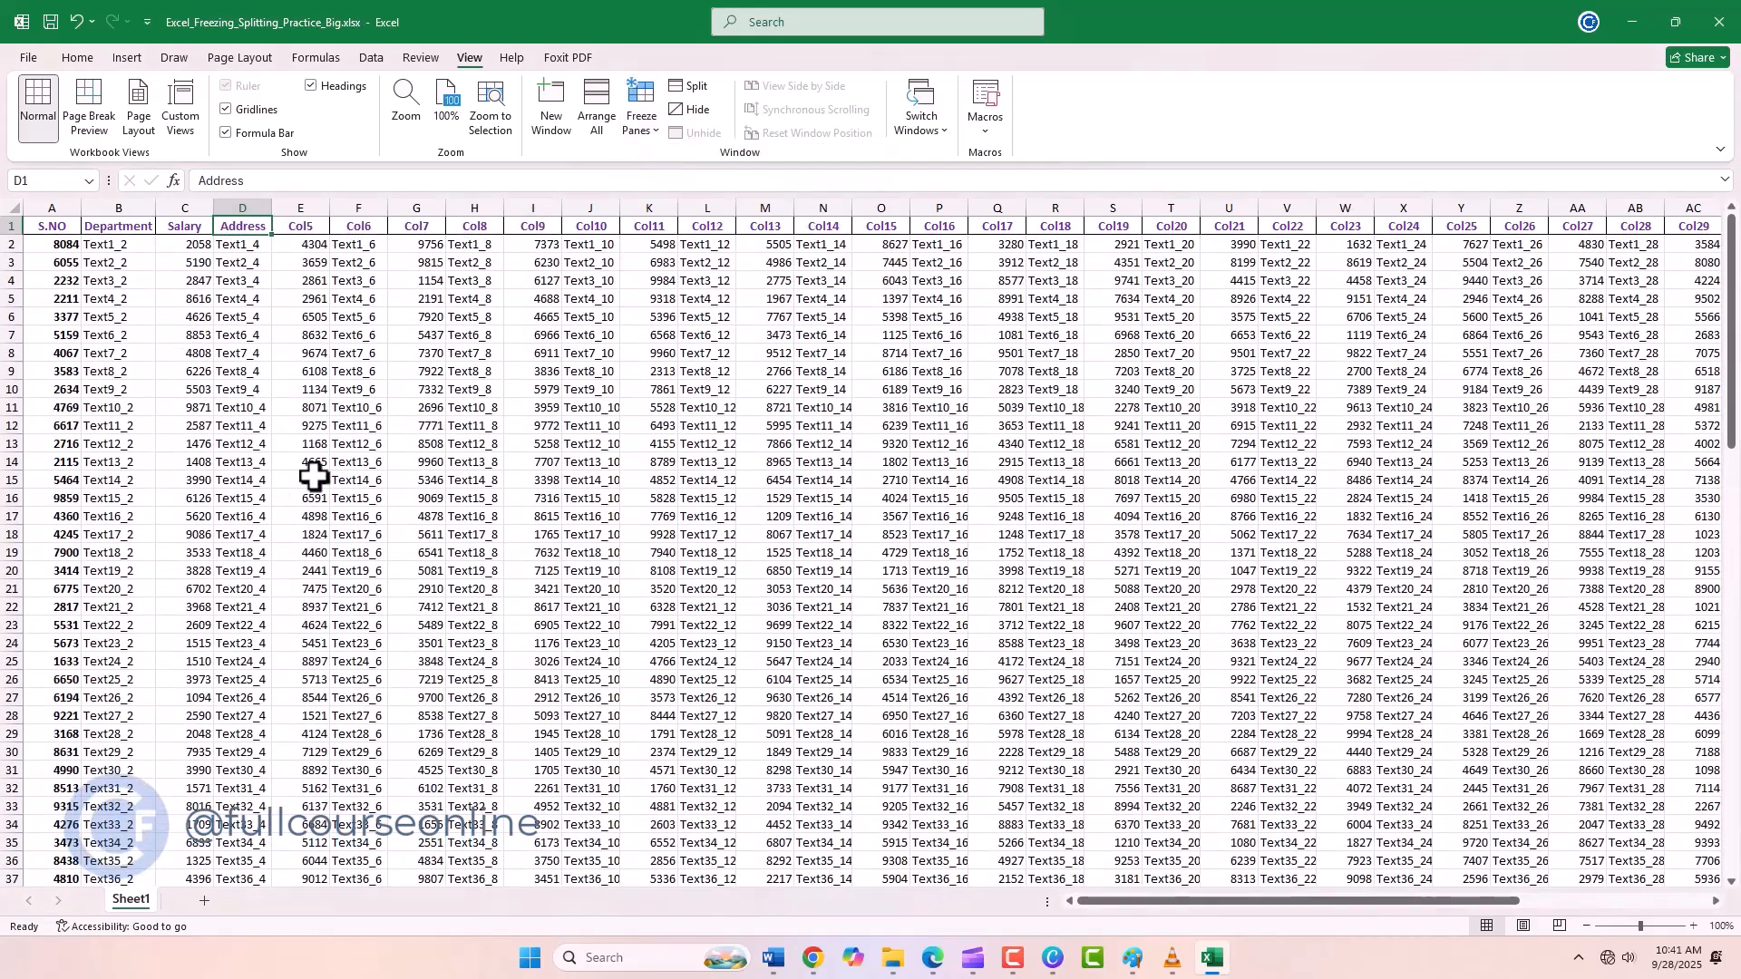
{"action": "left_click", "coordinate": [72, 422]}
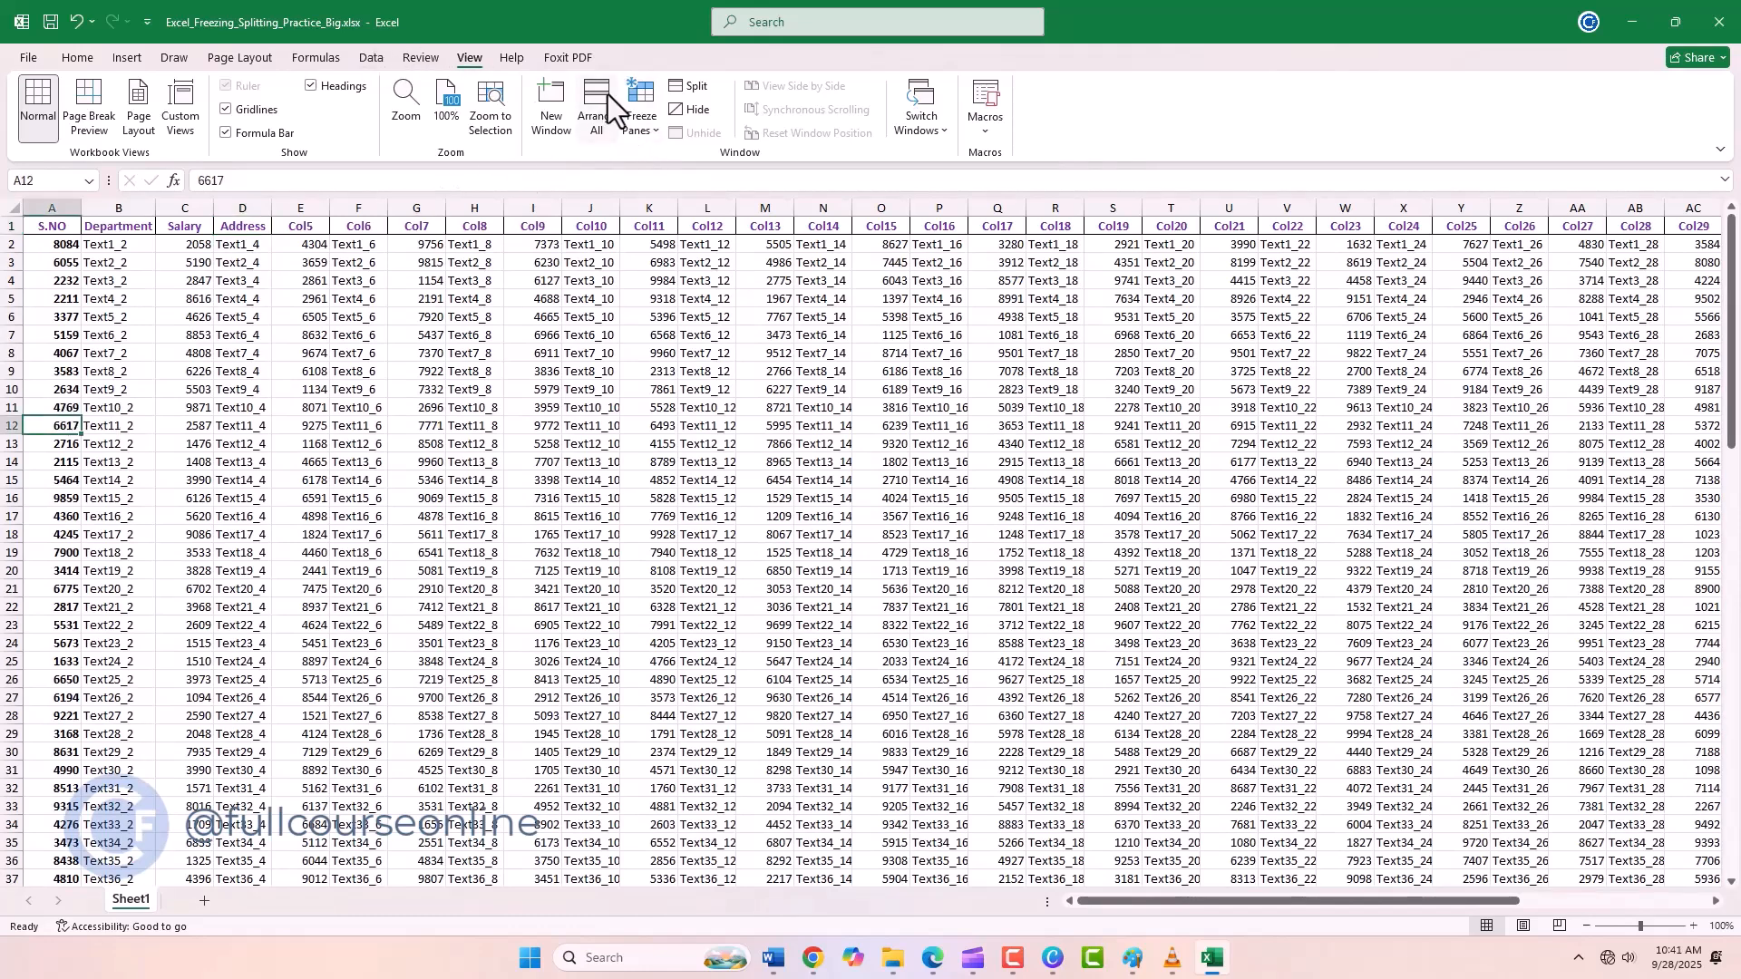
- Freeze the worksheet's first column, check how the S.NO column holds, and unfreeze the panes
{"action": "left_click", "coordinate": [655, 134]}
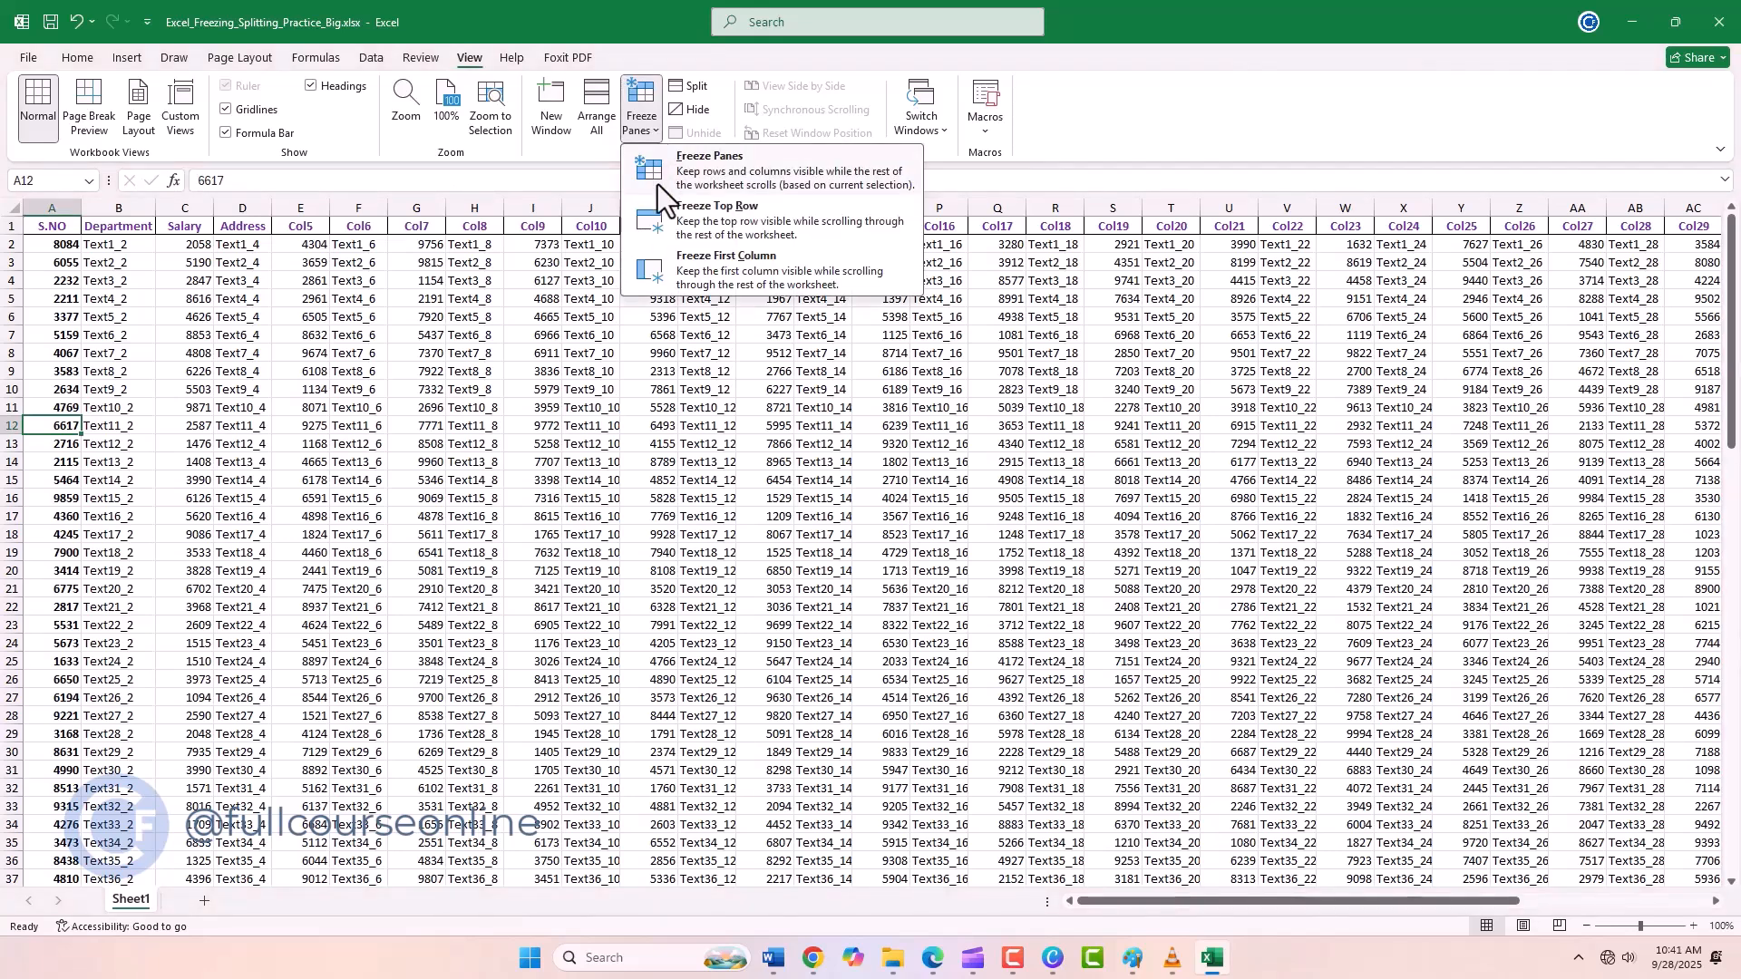
{"action": "left_click", "coordinate": [905, 281]}
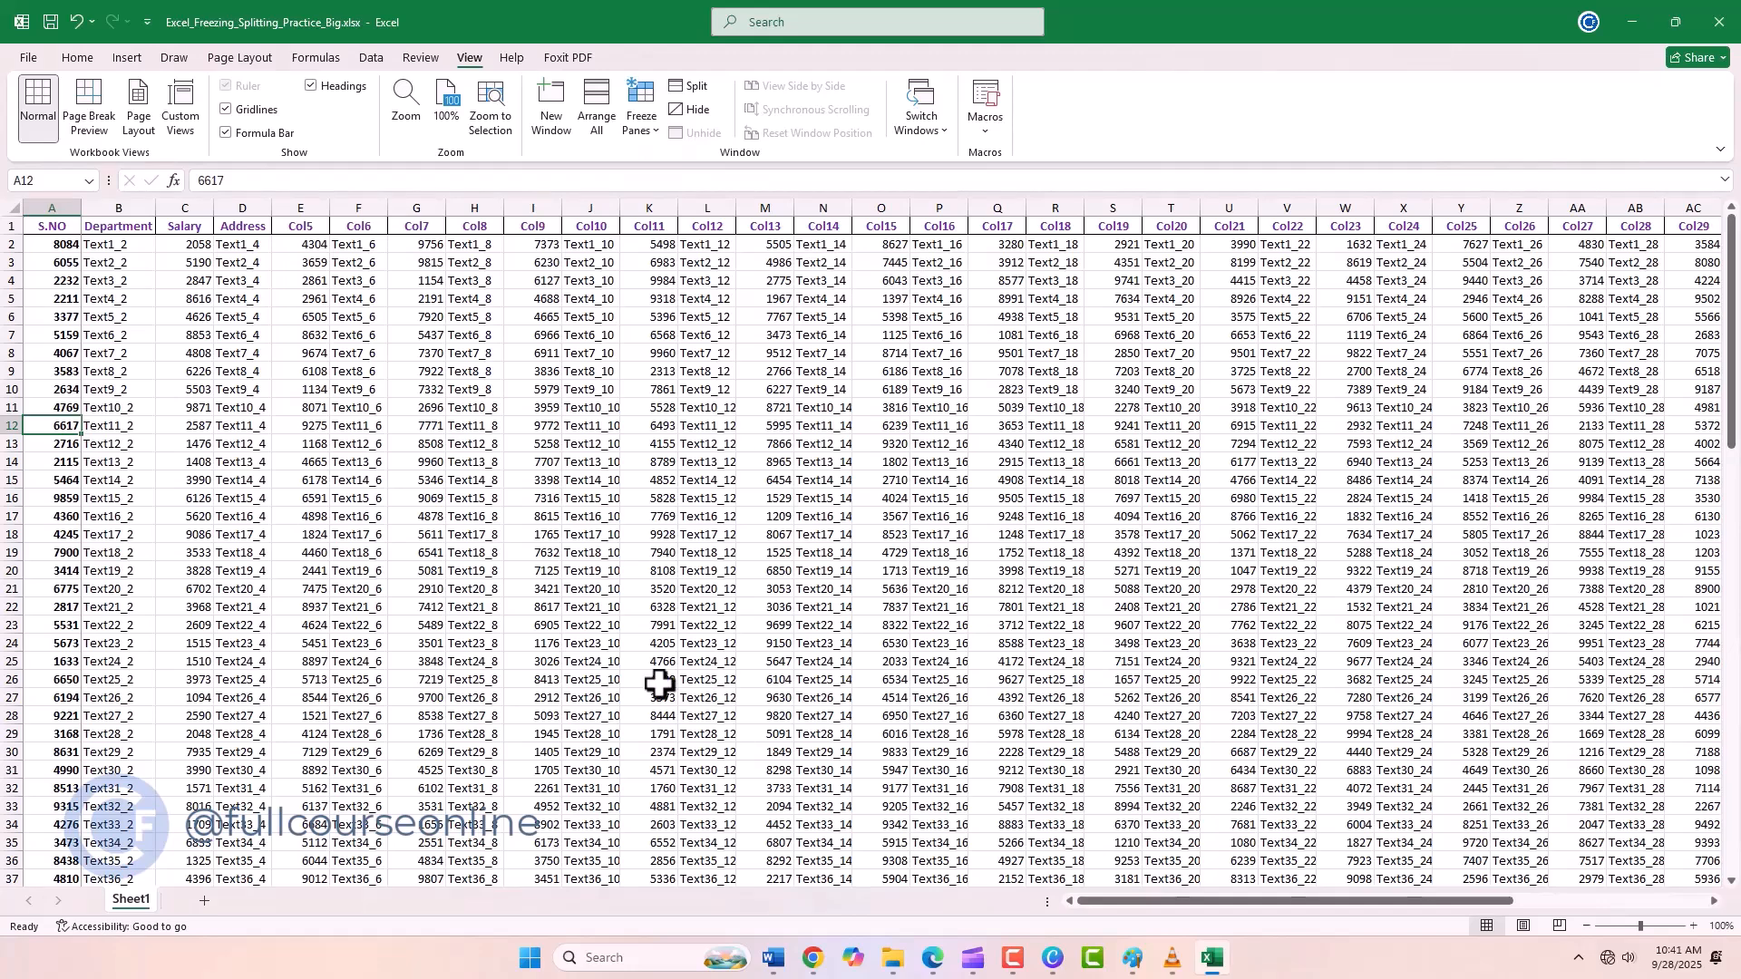
{"action": "mouse_move", "coordinate": [1228, 903]}
{"action": "left_mouse_down"}
{"action": "mouse_move", "coordinate": [1395, 895]}
{"action": "mouse_move", "coordinate": [1219, 903]}
{"action": "left_mouse_up"}
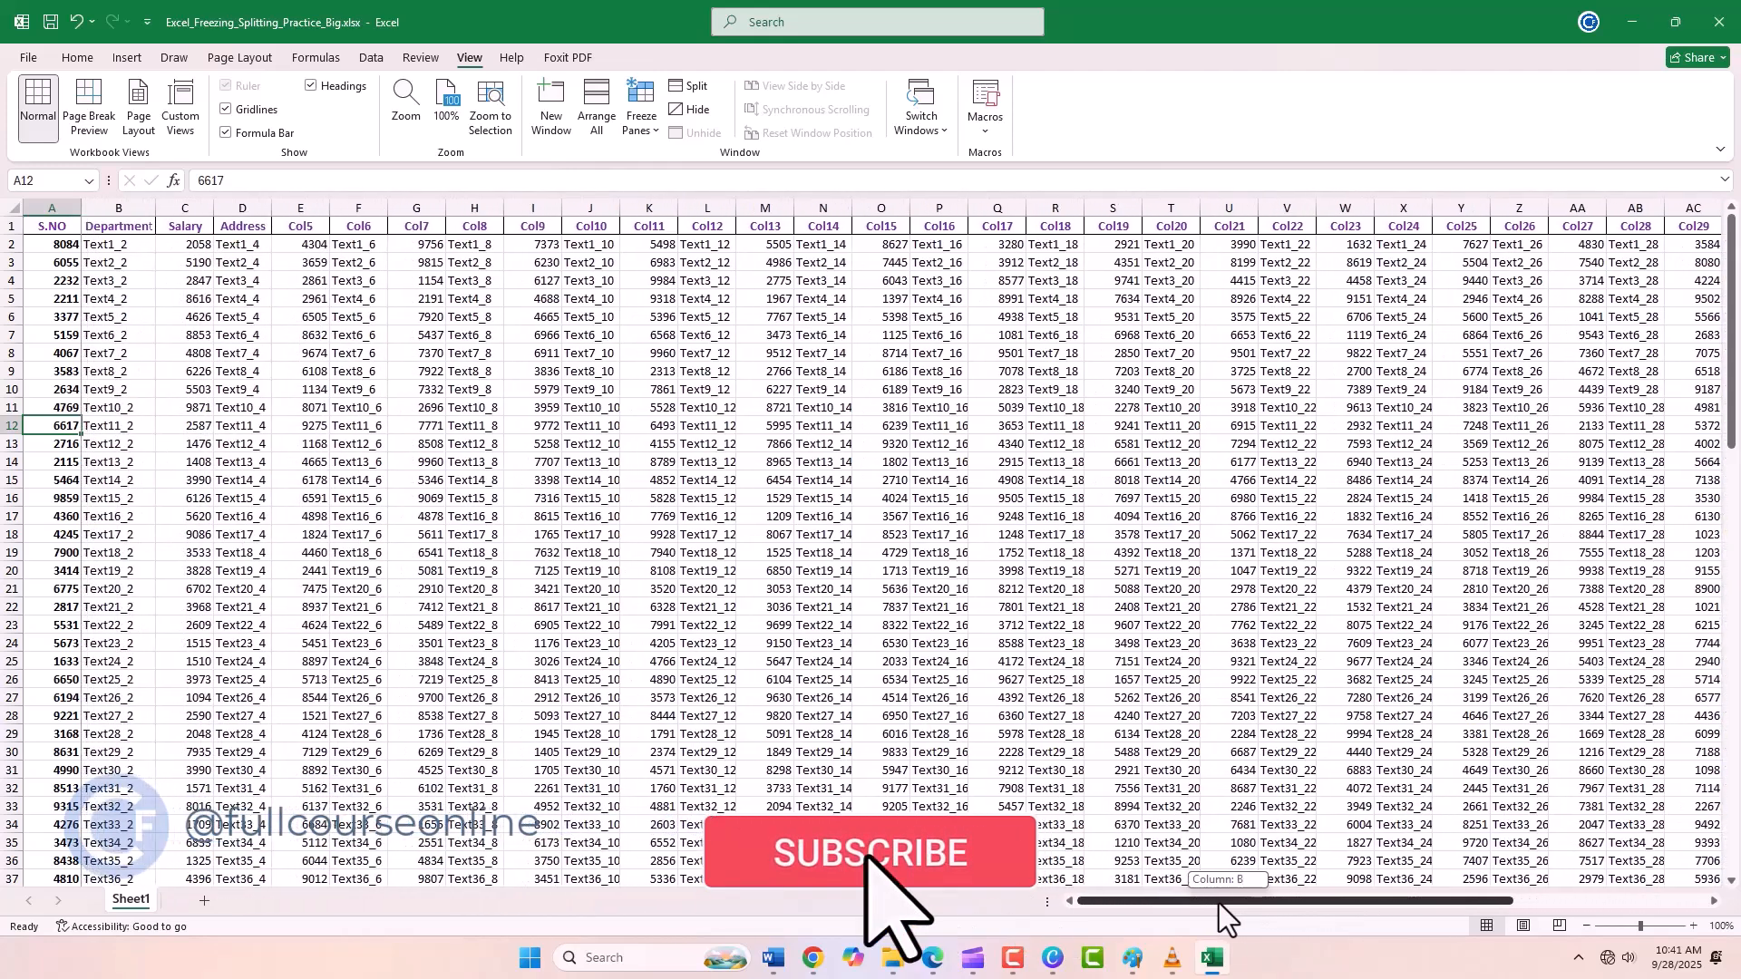
{"action": "left_click", "coordinate": [643, 123]}
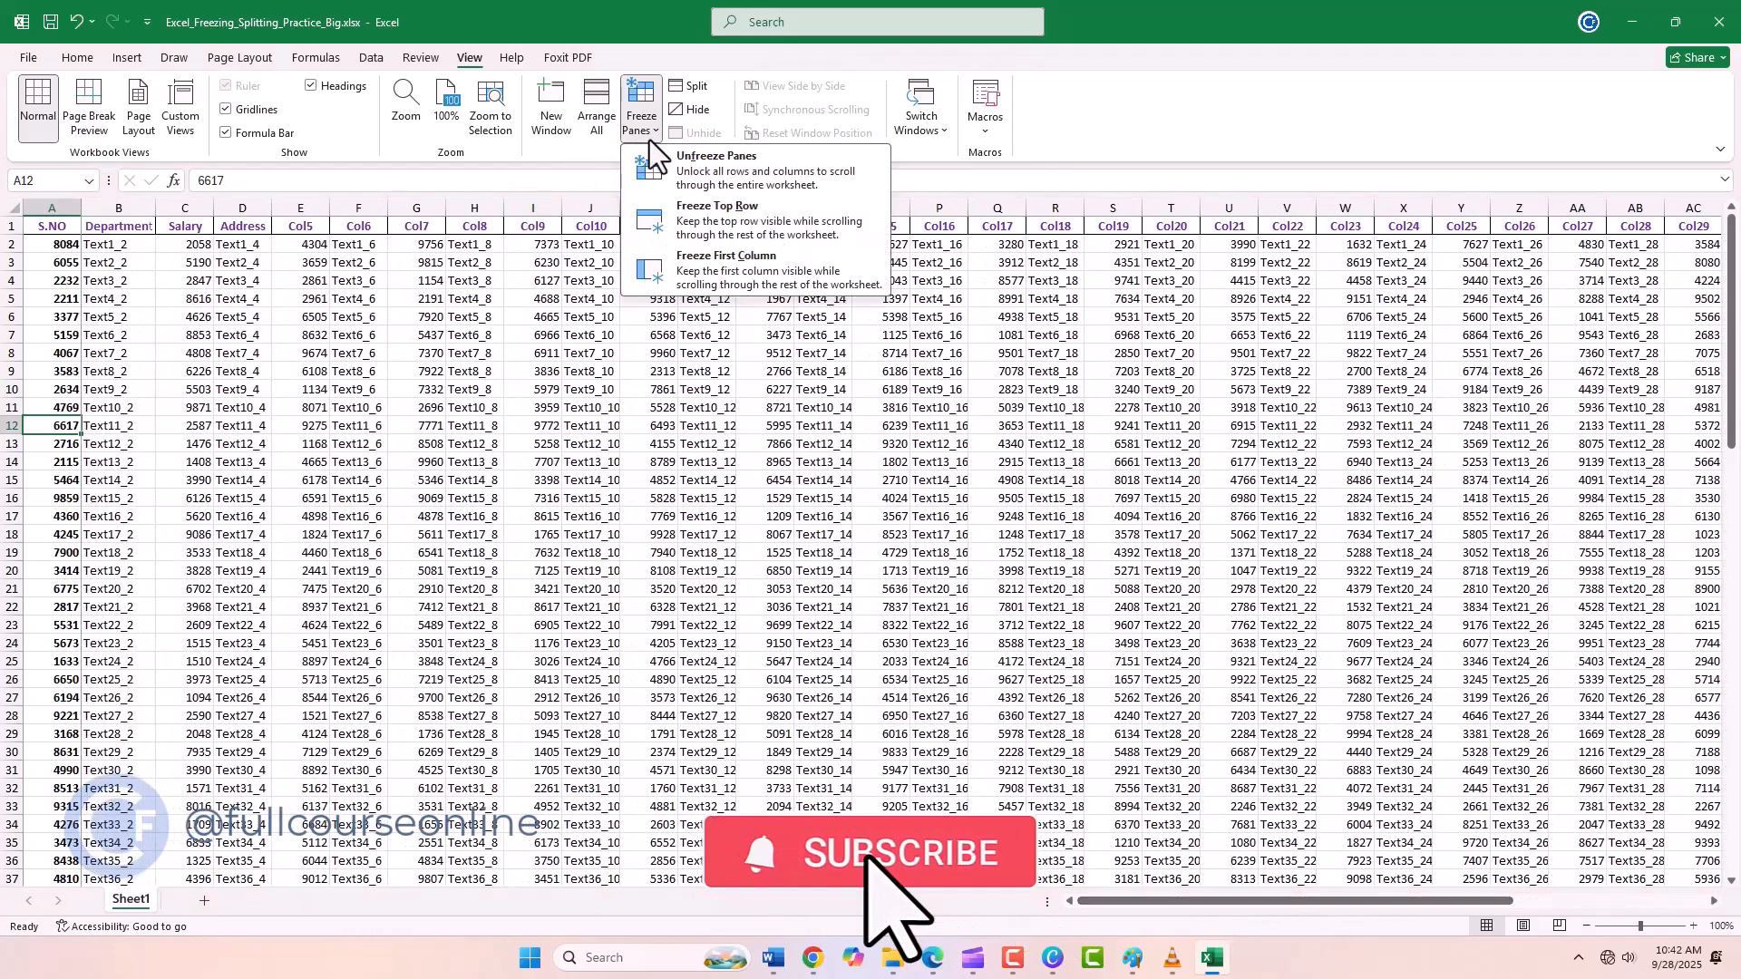
{"action": "left_click", "coordinate": [661, 172]}
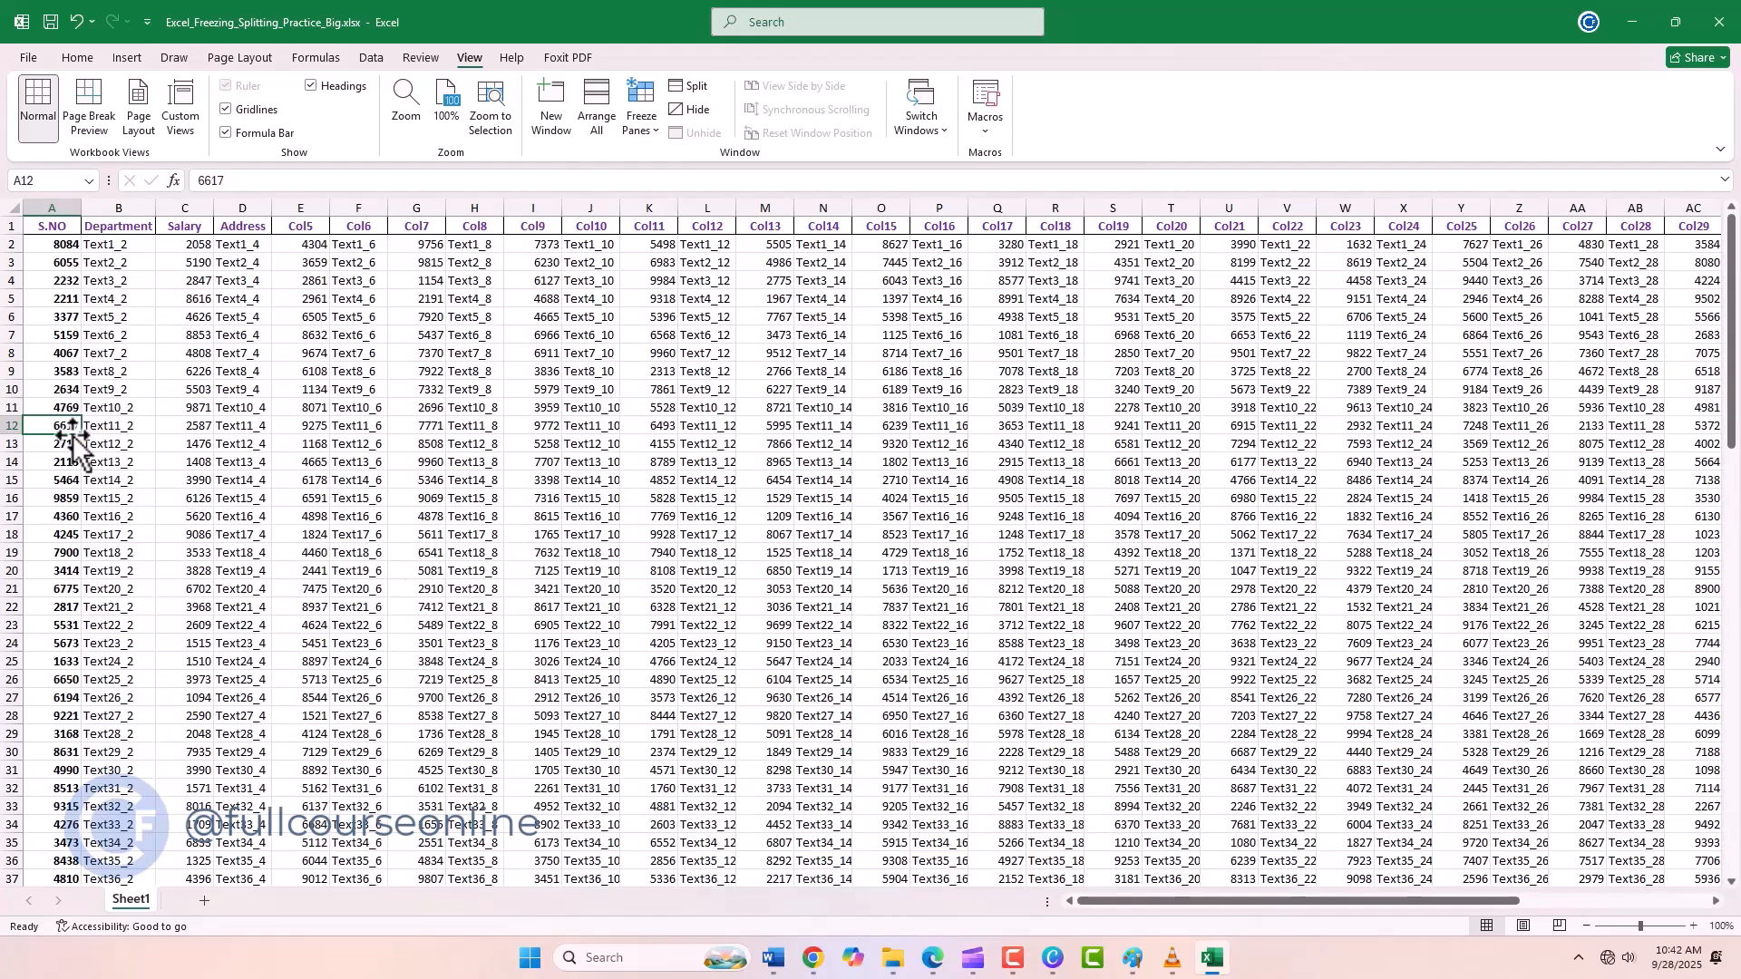
- Examine rows 1 to 12 and the columns up to H as the area for freezing
{"action": "left_click_drag", "start_coordinate": [9, 426], "coordinate": [10, 225]}
{"action": "left_click_drag", "start_coordinate": [564, 199], "coordinate": [564, 198]}
{"action": "left_click", "coordinate": [474, 200]}
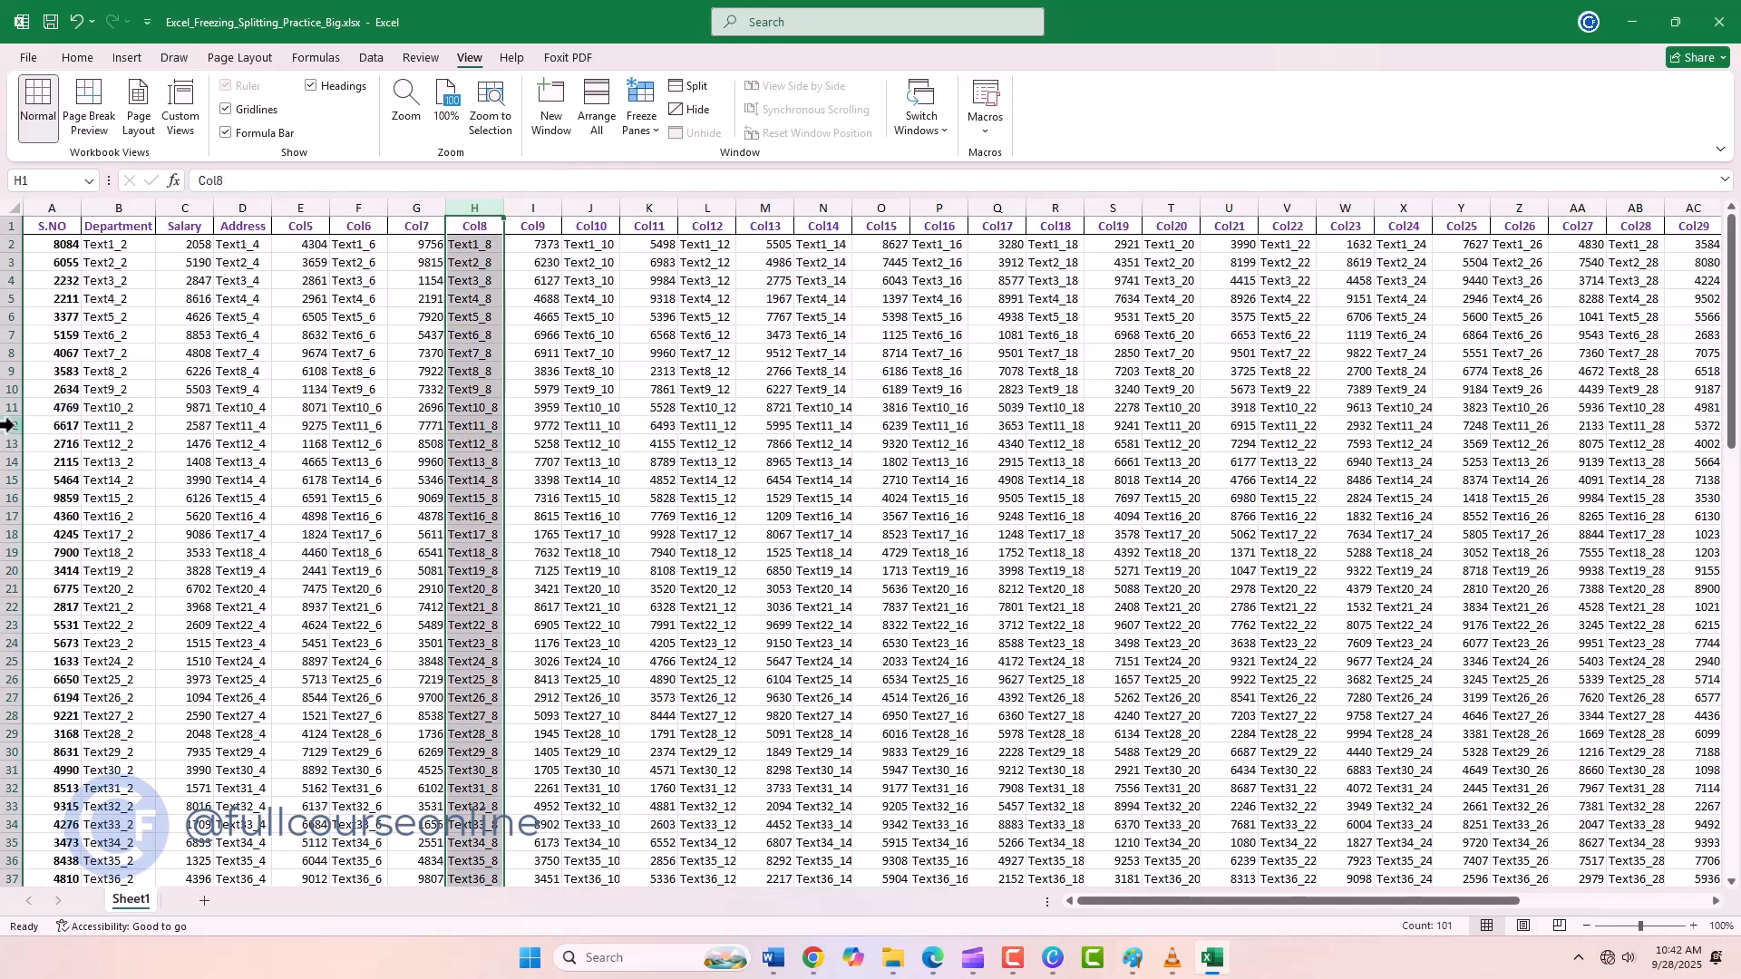
- Freeze the panes at cell I13, check the locked rows and columns, and unfreeze them
{"action": "left_click", "coordinate": [518, 443]}
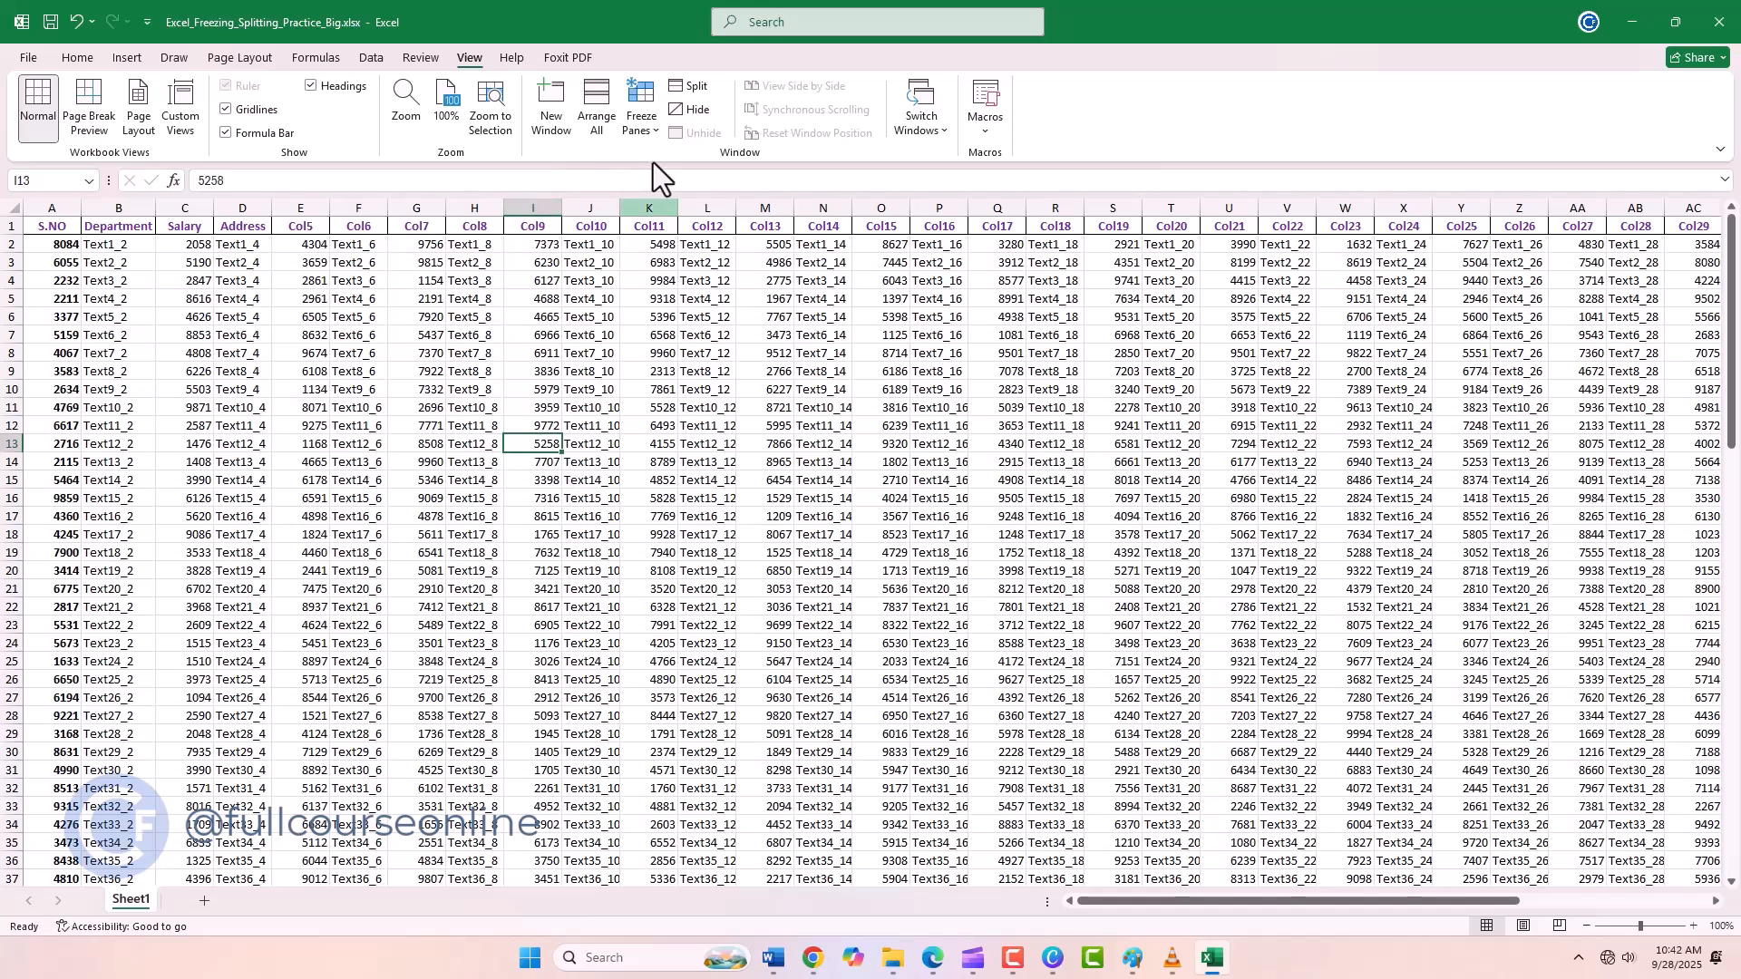
{"action": "left_click", "coordinate": [656, 134]}
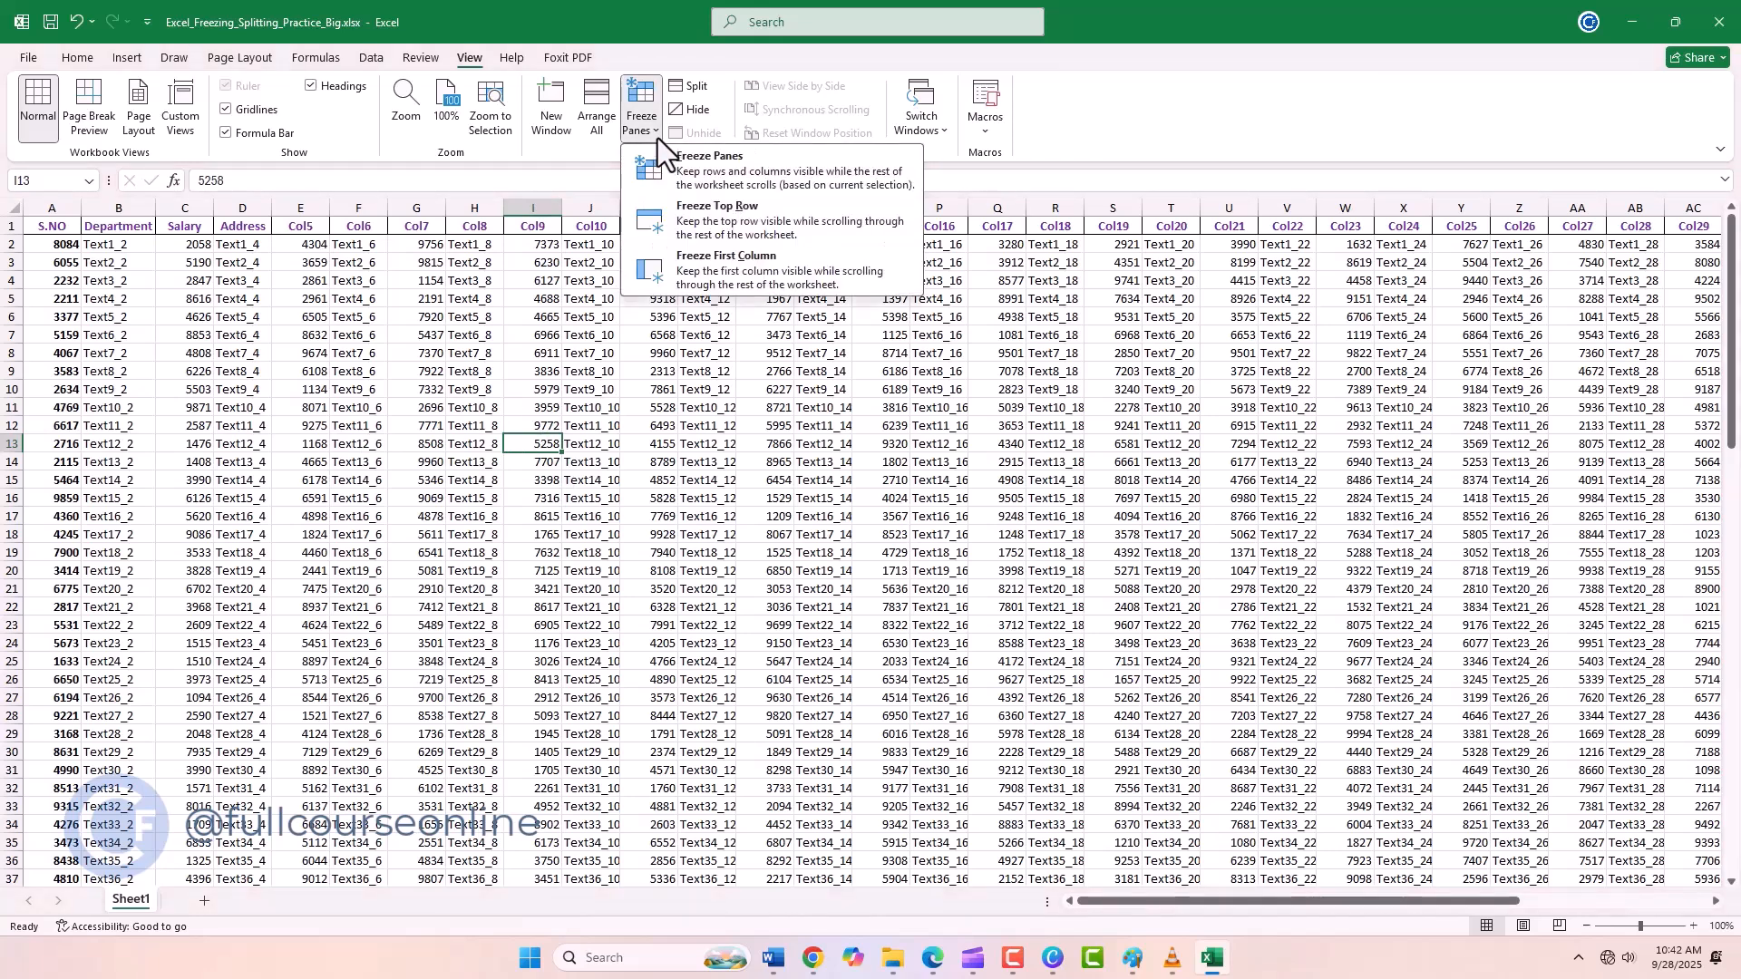
{"action": "left_click", "coordinate": [811, 178]}
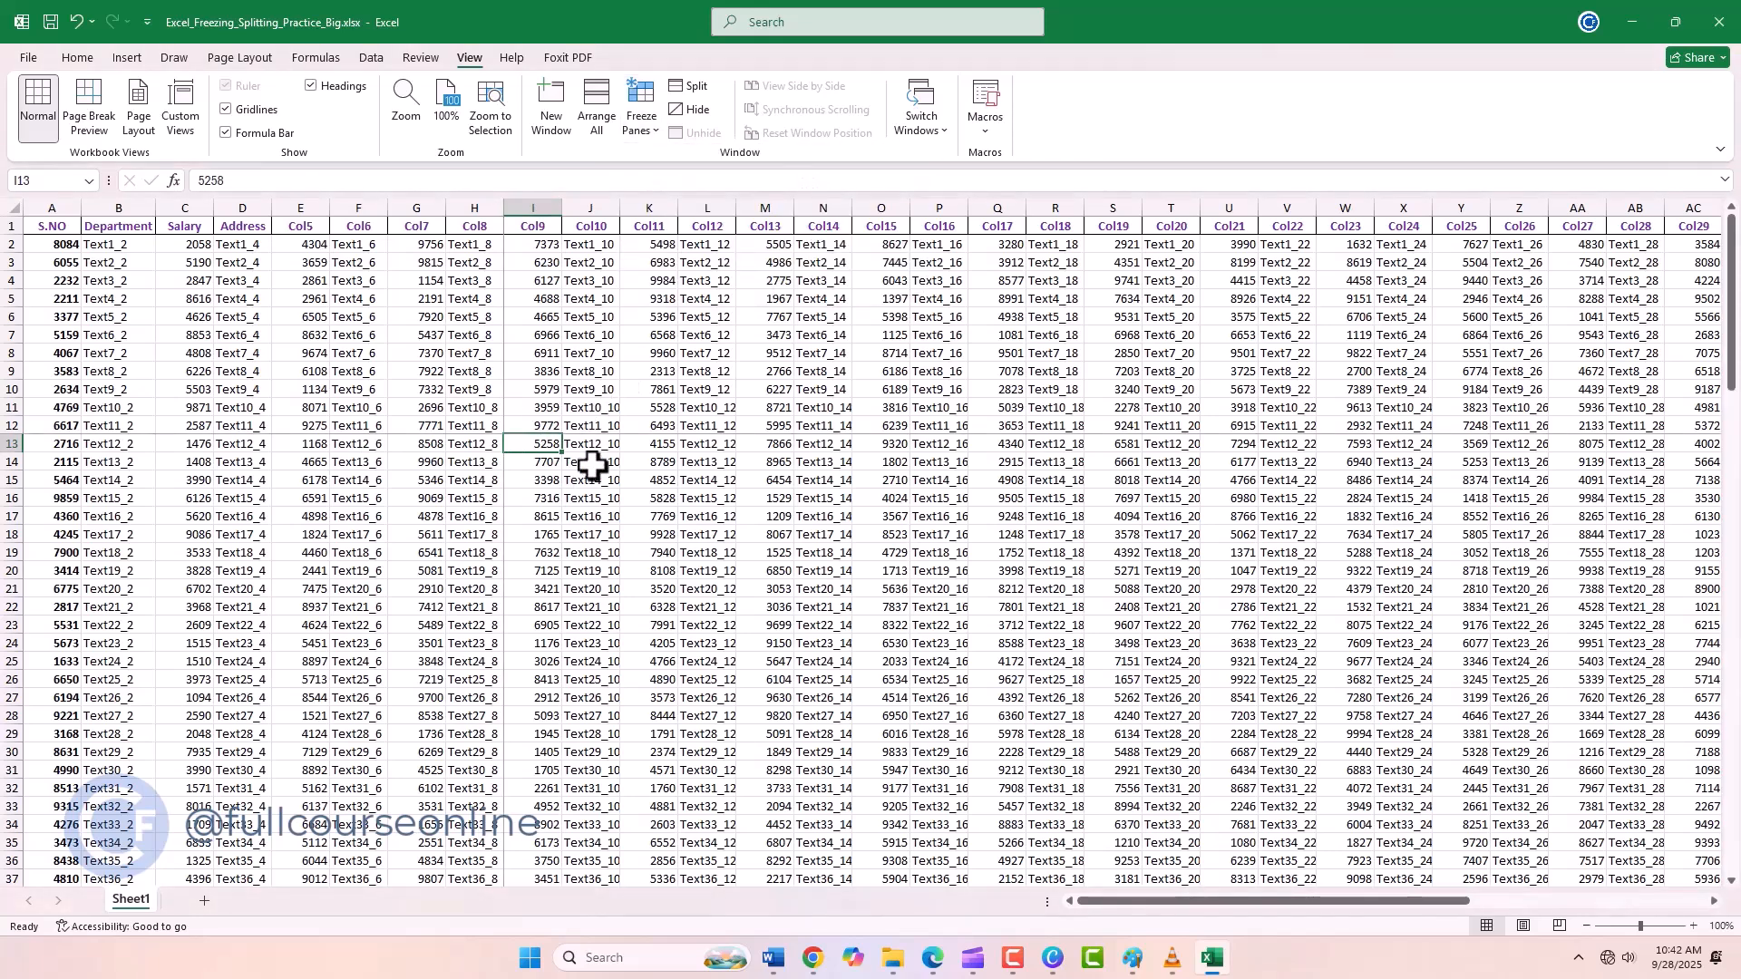
{"action": "scroll", "coordinate": [607, 603], "scroll_direction": "down", "scroll_amount": 9}
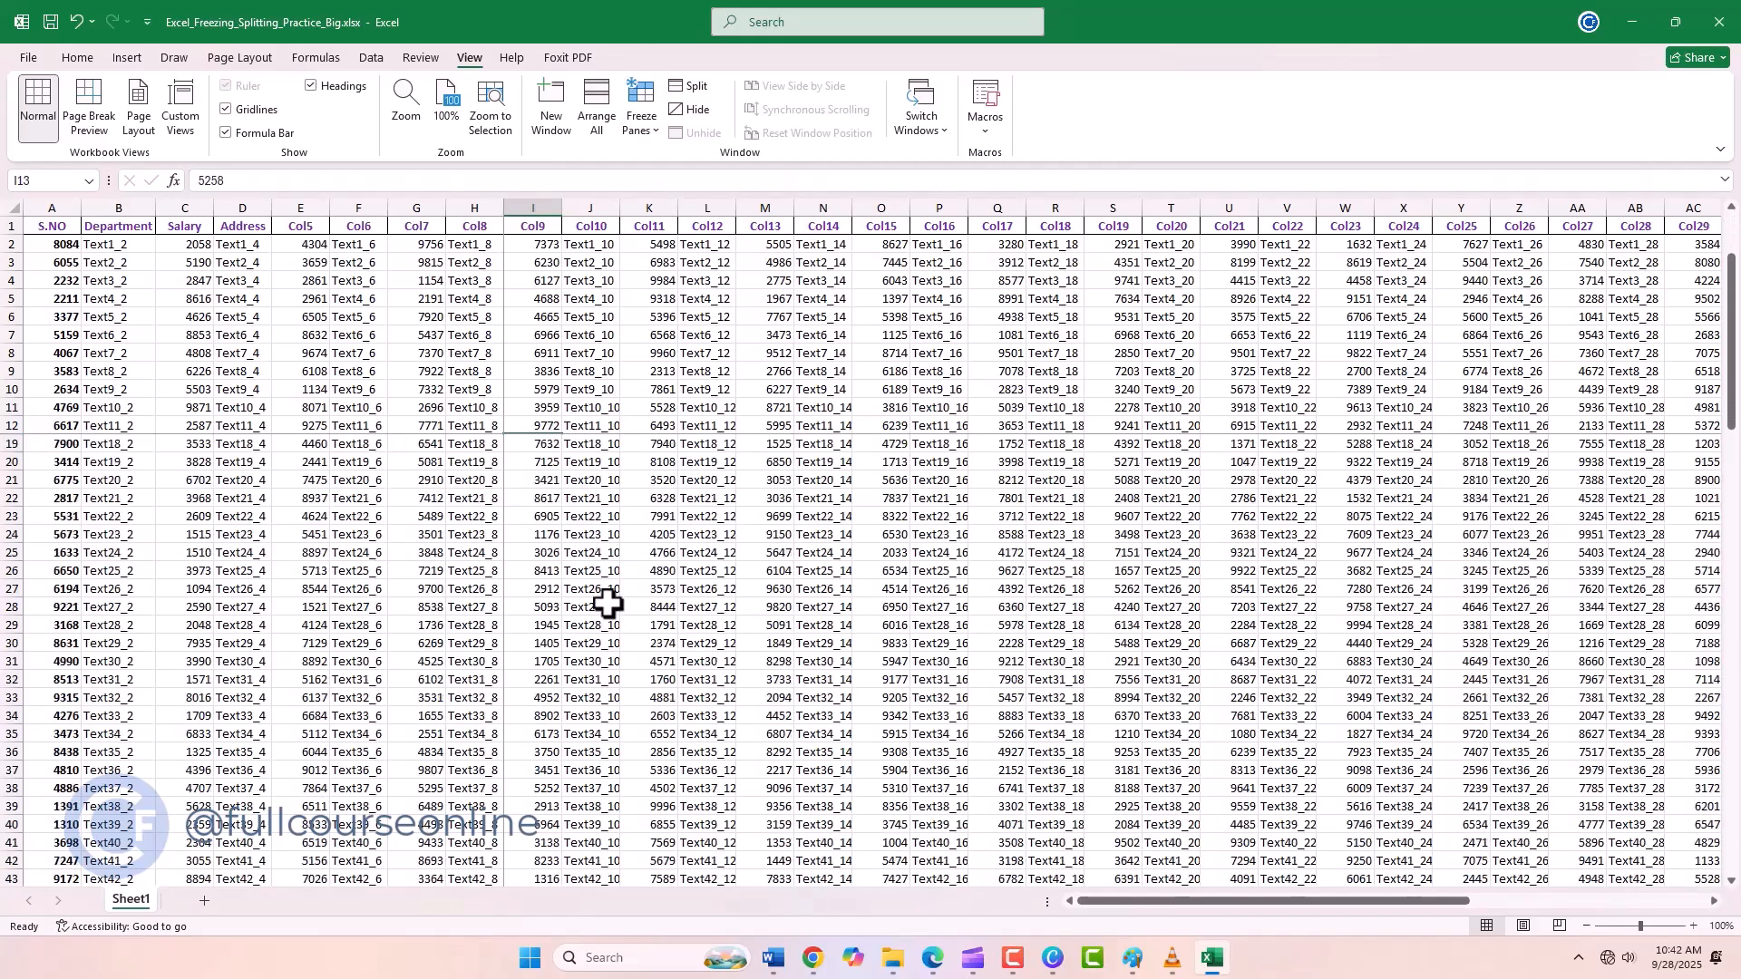
{"action": "scroll", "coordinate": [608, 603], "scroll_direction": "down", "scroll_amount": 5}
{"action": "scroll", "coordinate": [607, 603], "scroll_direction": "up", "scroll_amount": 14}
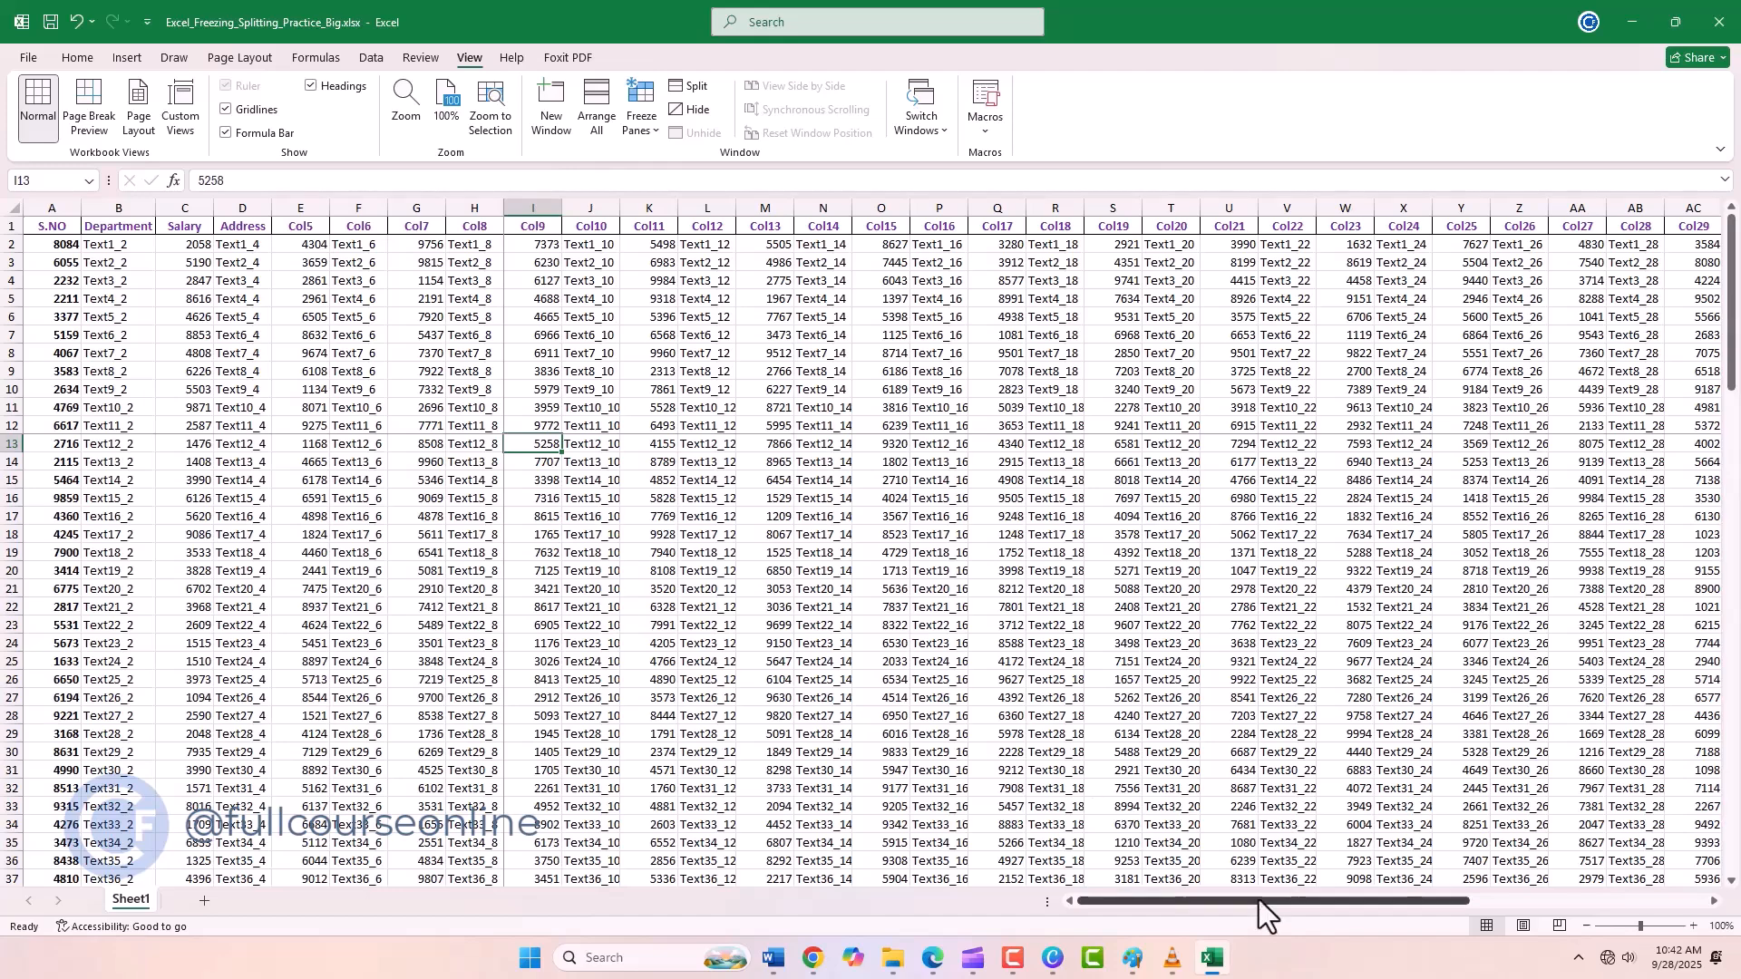
{"action": "left_click_drag", "start_coordinate": [1259, 901], "coordinate": [1199, 885]}
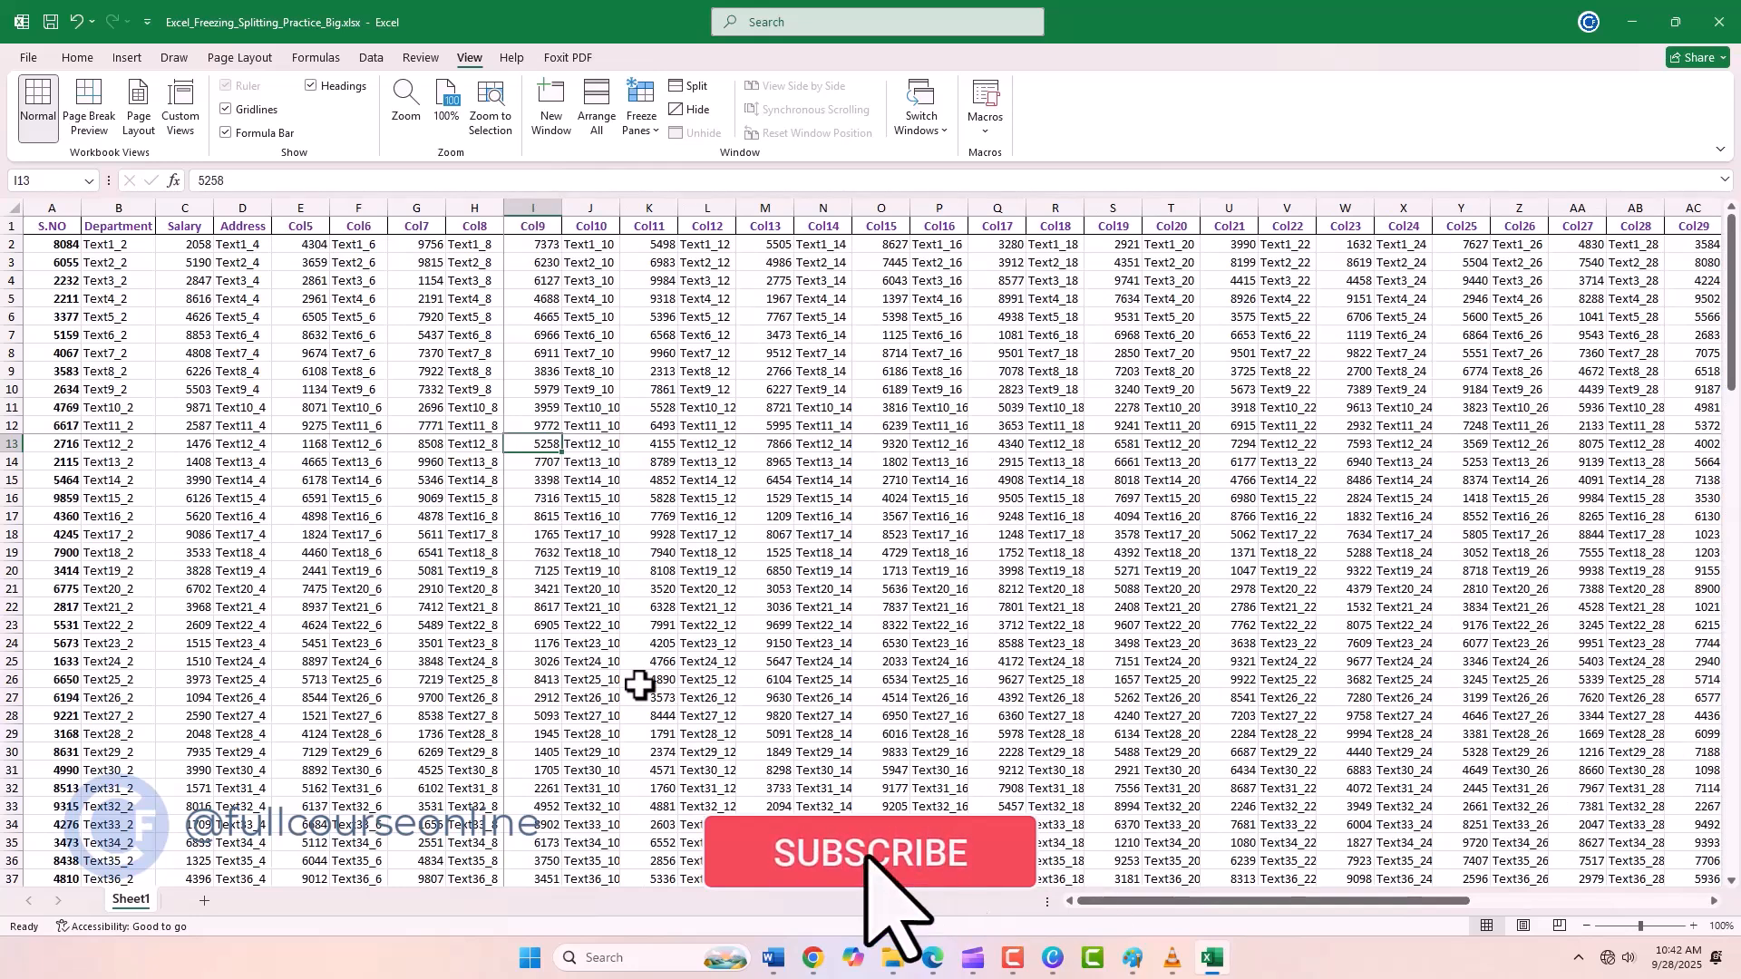
{"action": "left_click", "coordinate": [656, 138]}
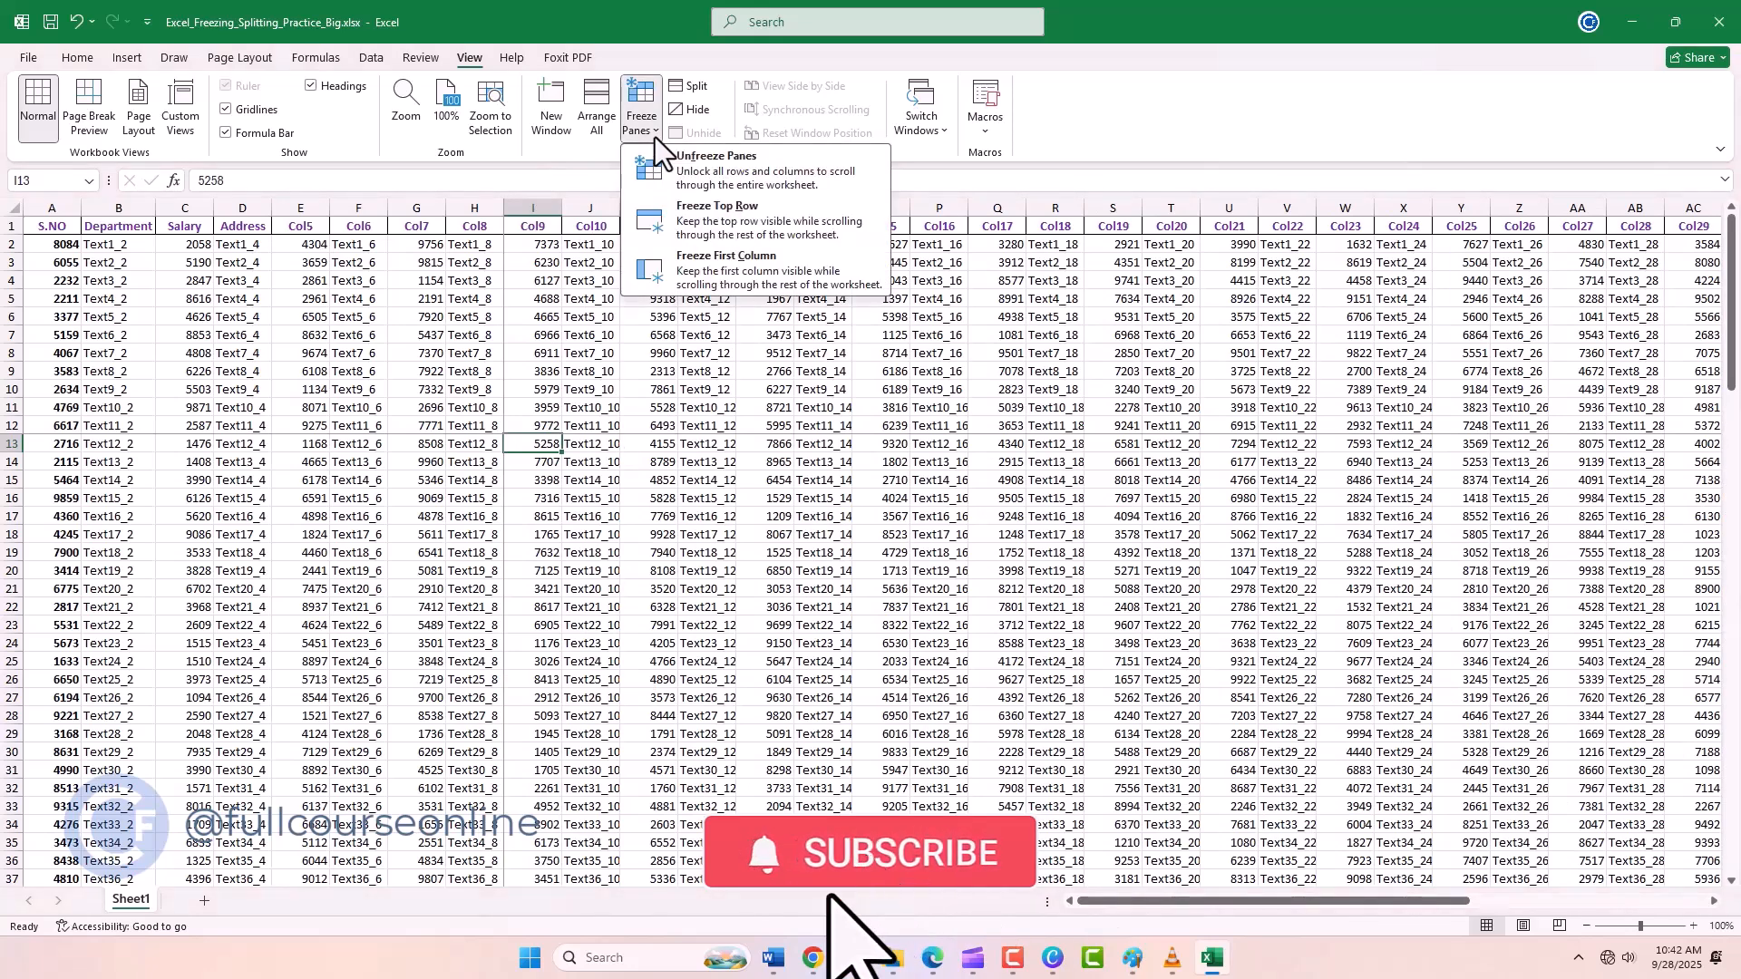
{"action": "left_click", "coordinate": [671, 173]}
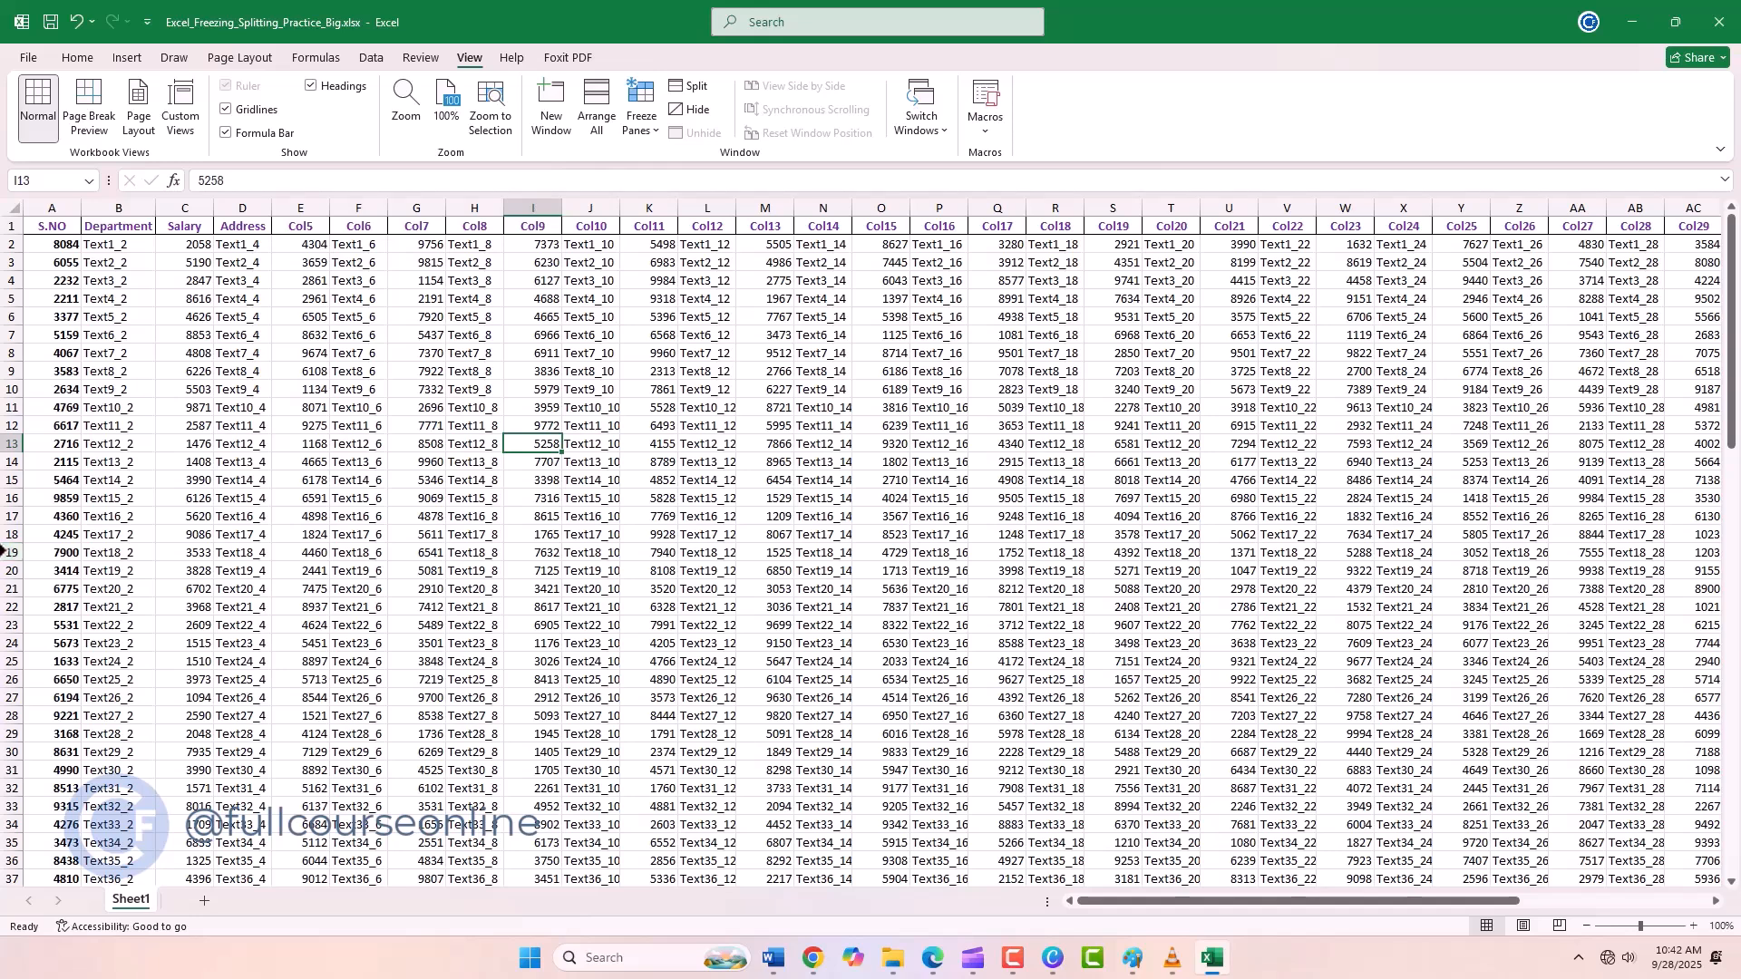
- Split the worksheet horizontally at row 16, compare both panes, and remove the split
{"action": "left_click", "coordinate": [6, 500]}
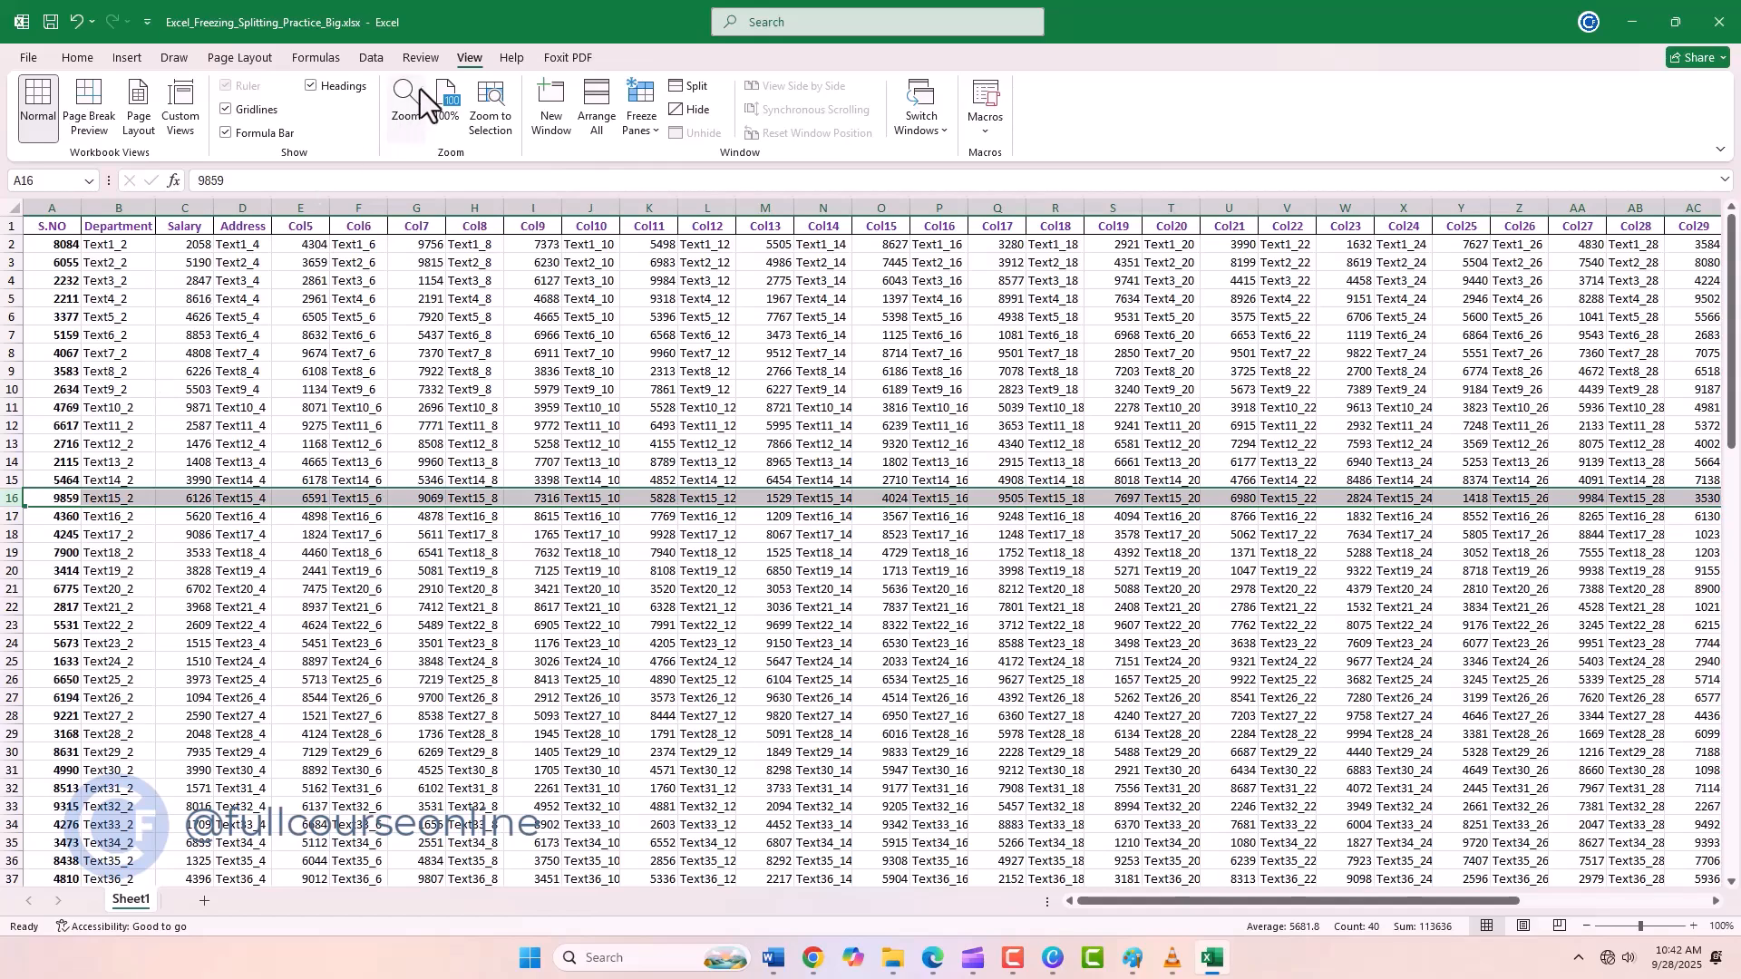
{"action": "left_click", "coordinate": [698, 90]}
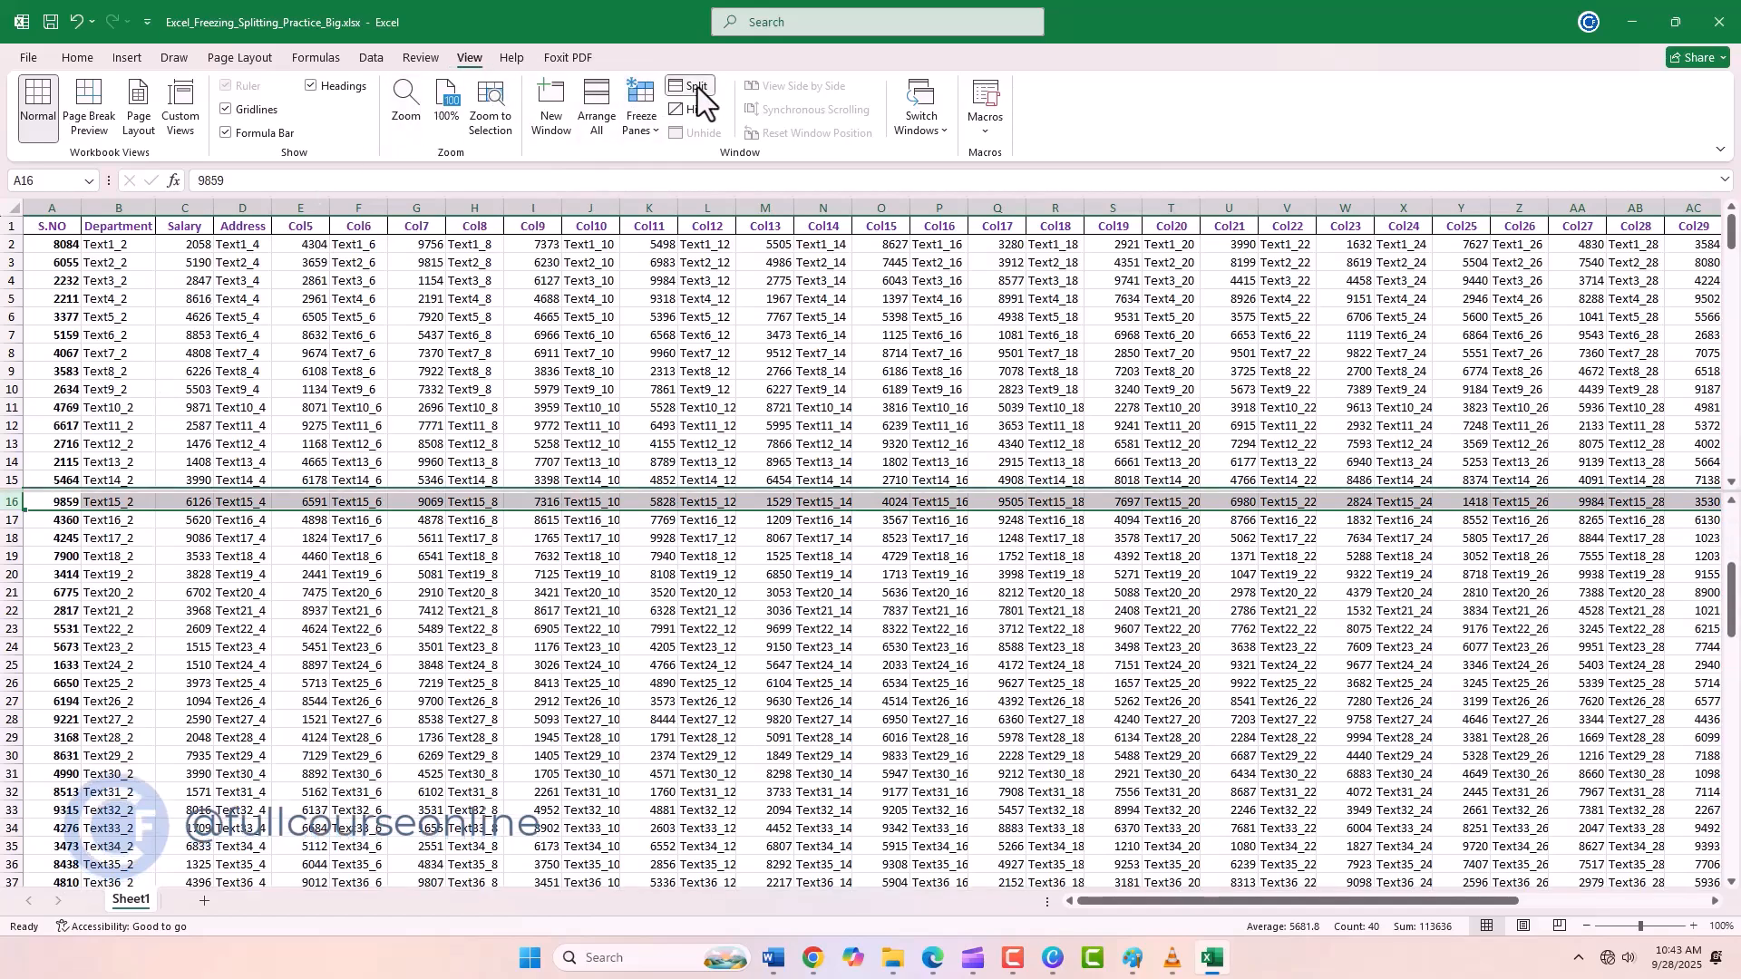
{"action": "left_click_drag", "start_coordinate": [1730, 594], "coordinate": [1733, 548]}
{"action": "mouse_move", "coordinate": [1733, 233]}
{"action": "left_mouse_down"}
{"action": "mouse_move", "coordinate": [1734, 299]}
{"action": "mouse_move", "coordinate": [1732, 234]}
{"action": "left_mouse_up"}
{"action": "left_click", "coordinate": [691, 86]}
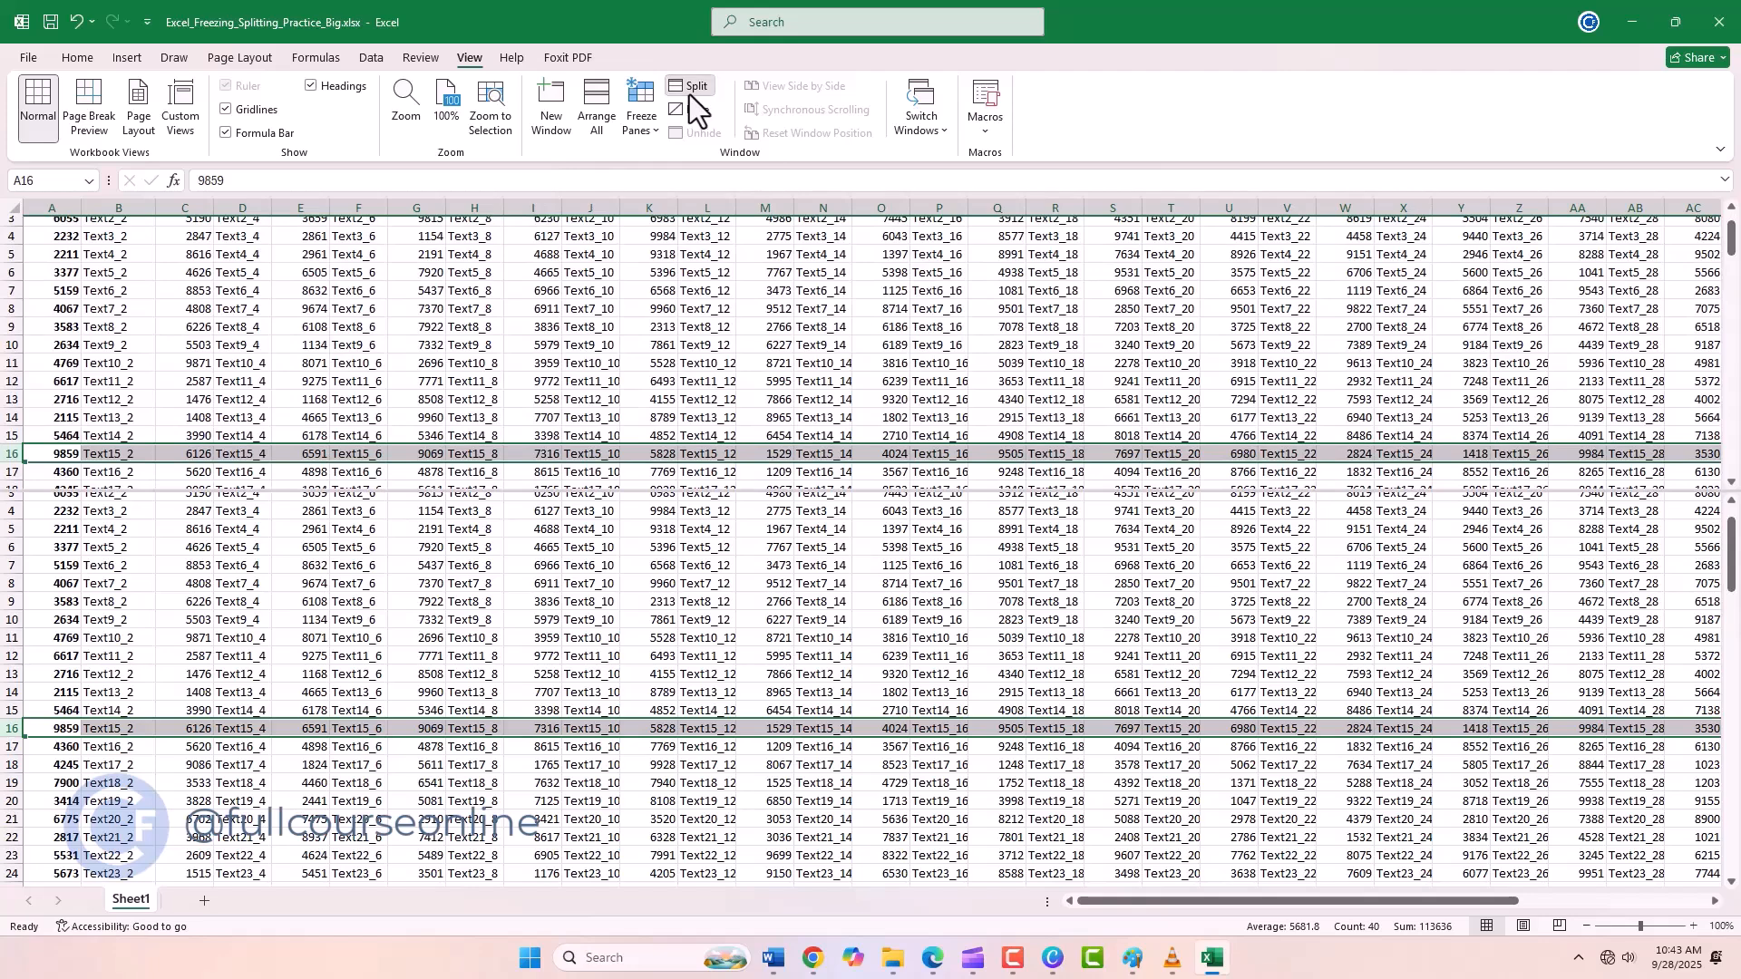
- Split the worksheet vertically at column M, compare the two panes, and remove the split
{"action": "left_click", "coordinate": [773, 198]}
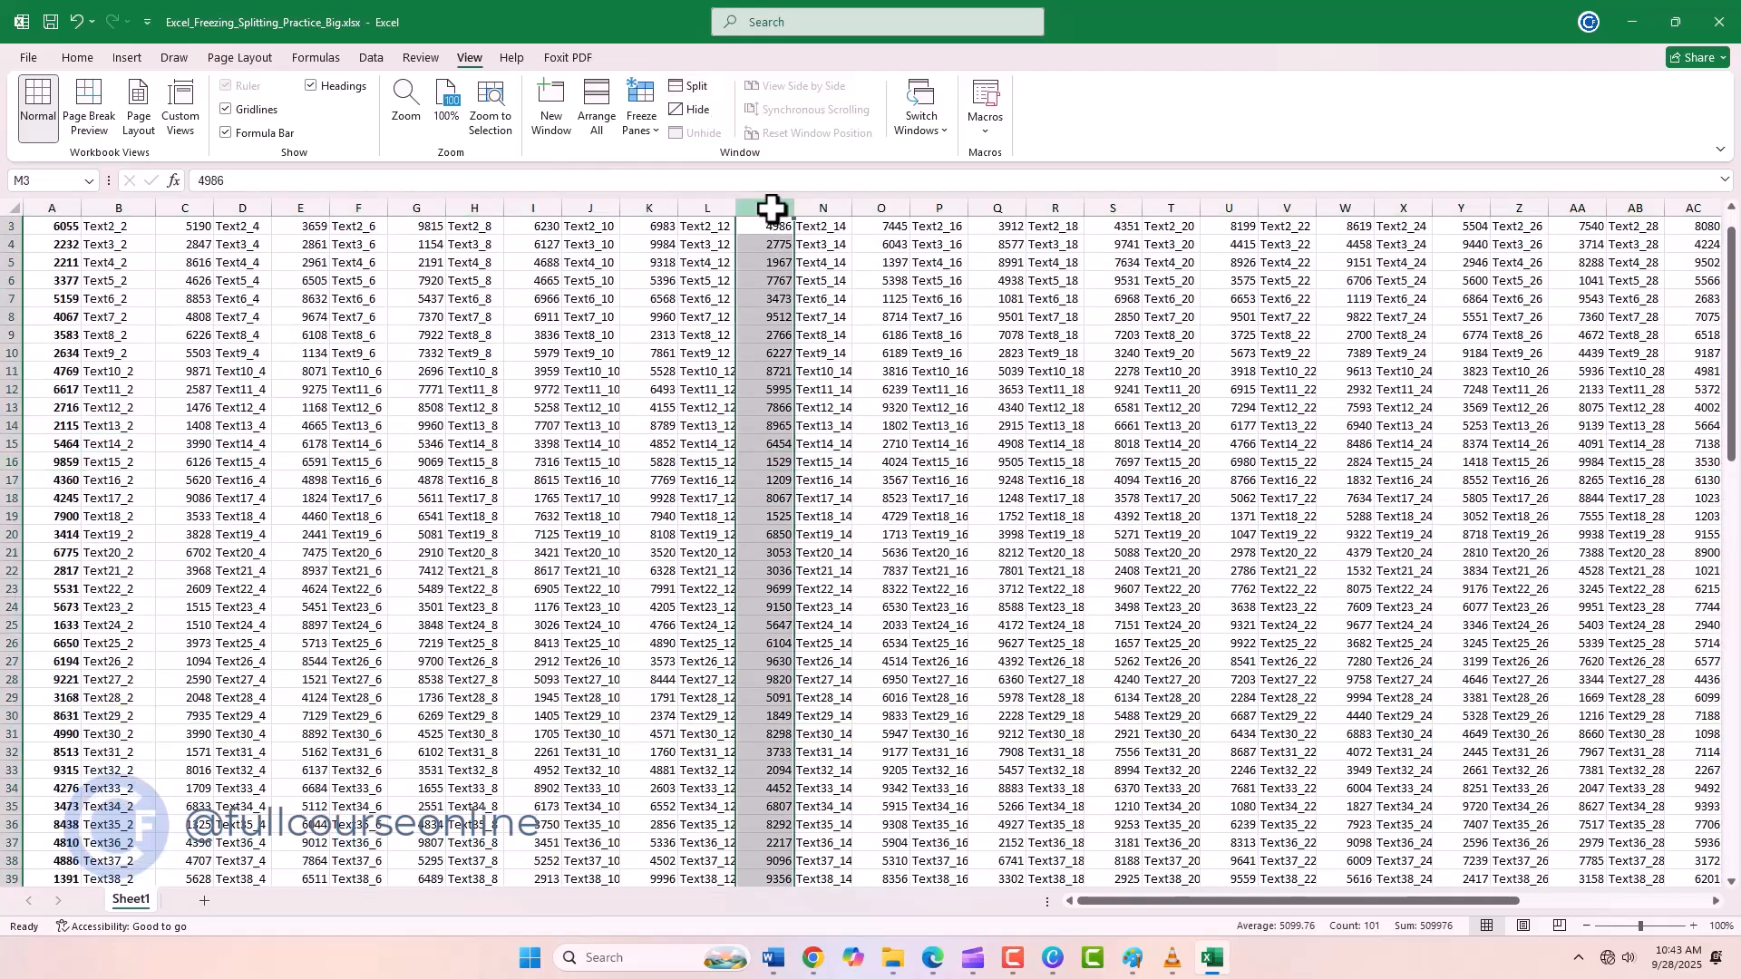
{"action": "left_click", "coordinate": [704, 84]}
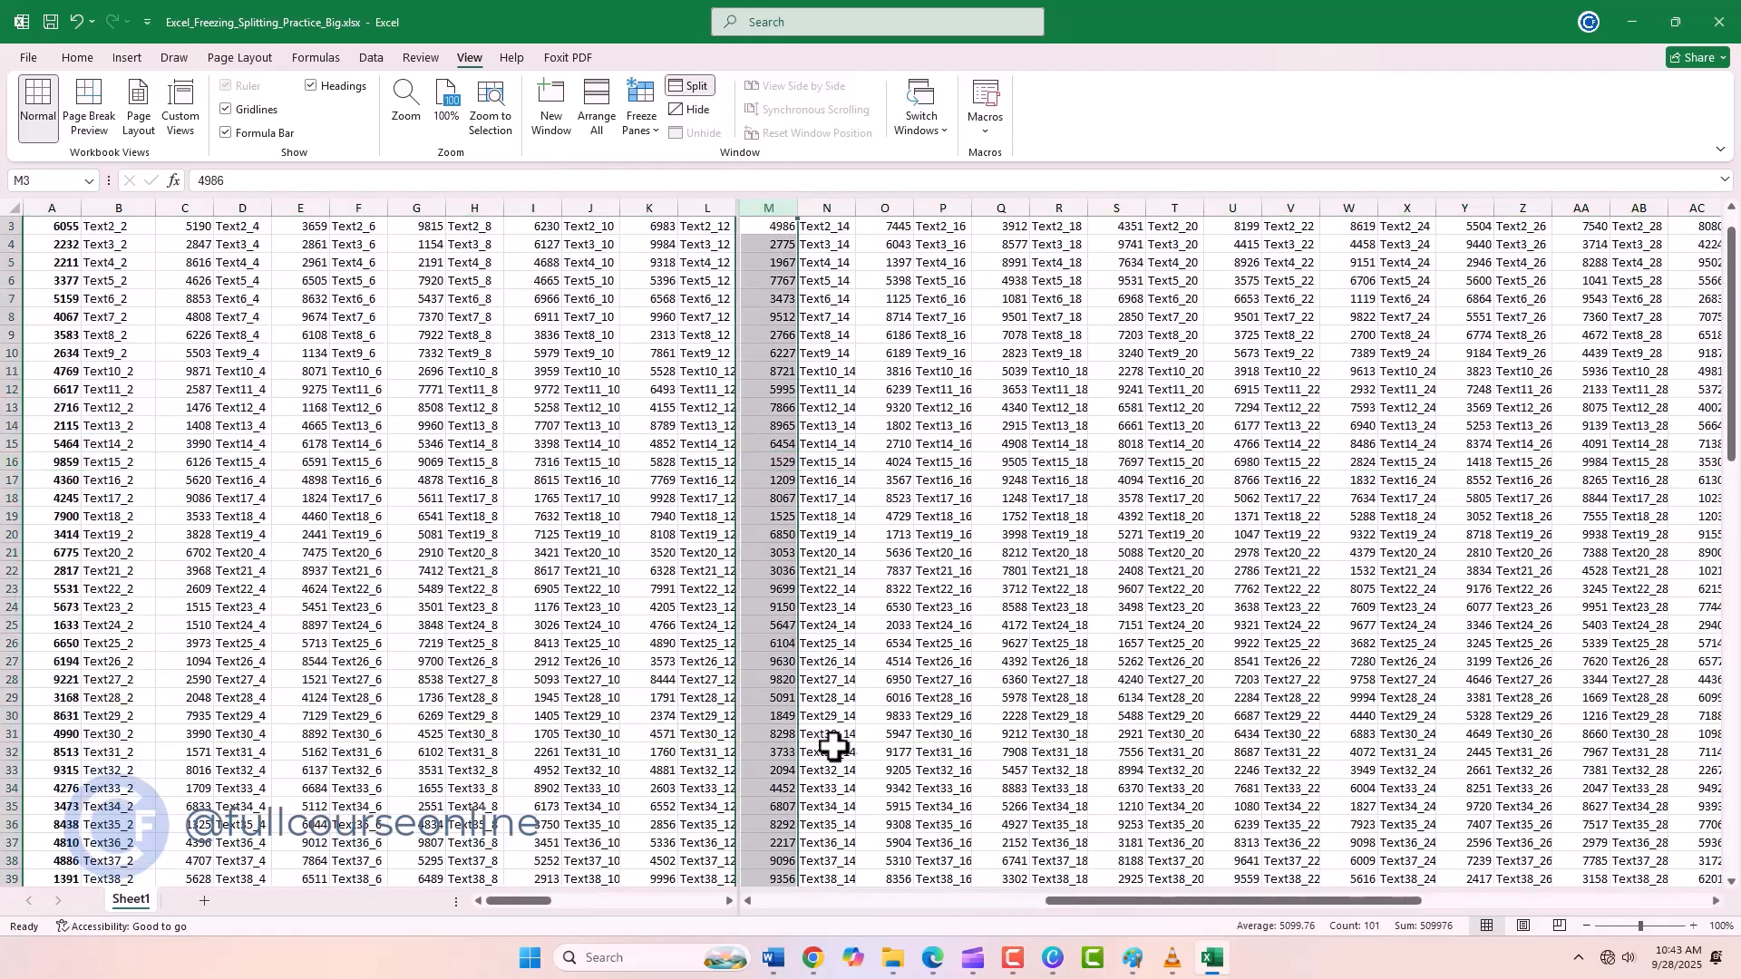
{"action": "left_click_drag", "start_coordinate": [1049, 901], "coordinate": [972, 894]}
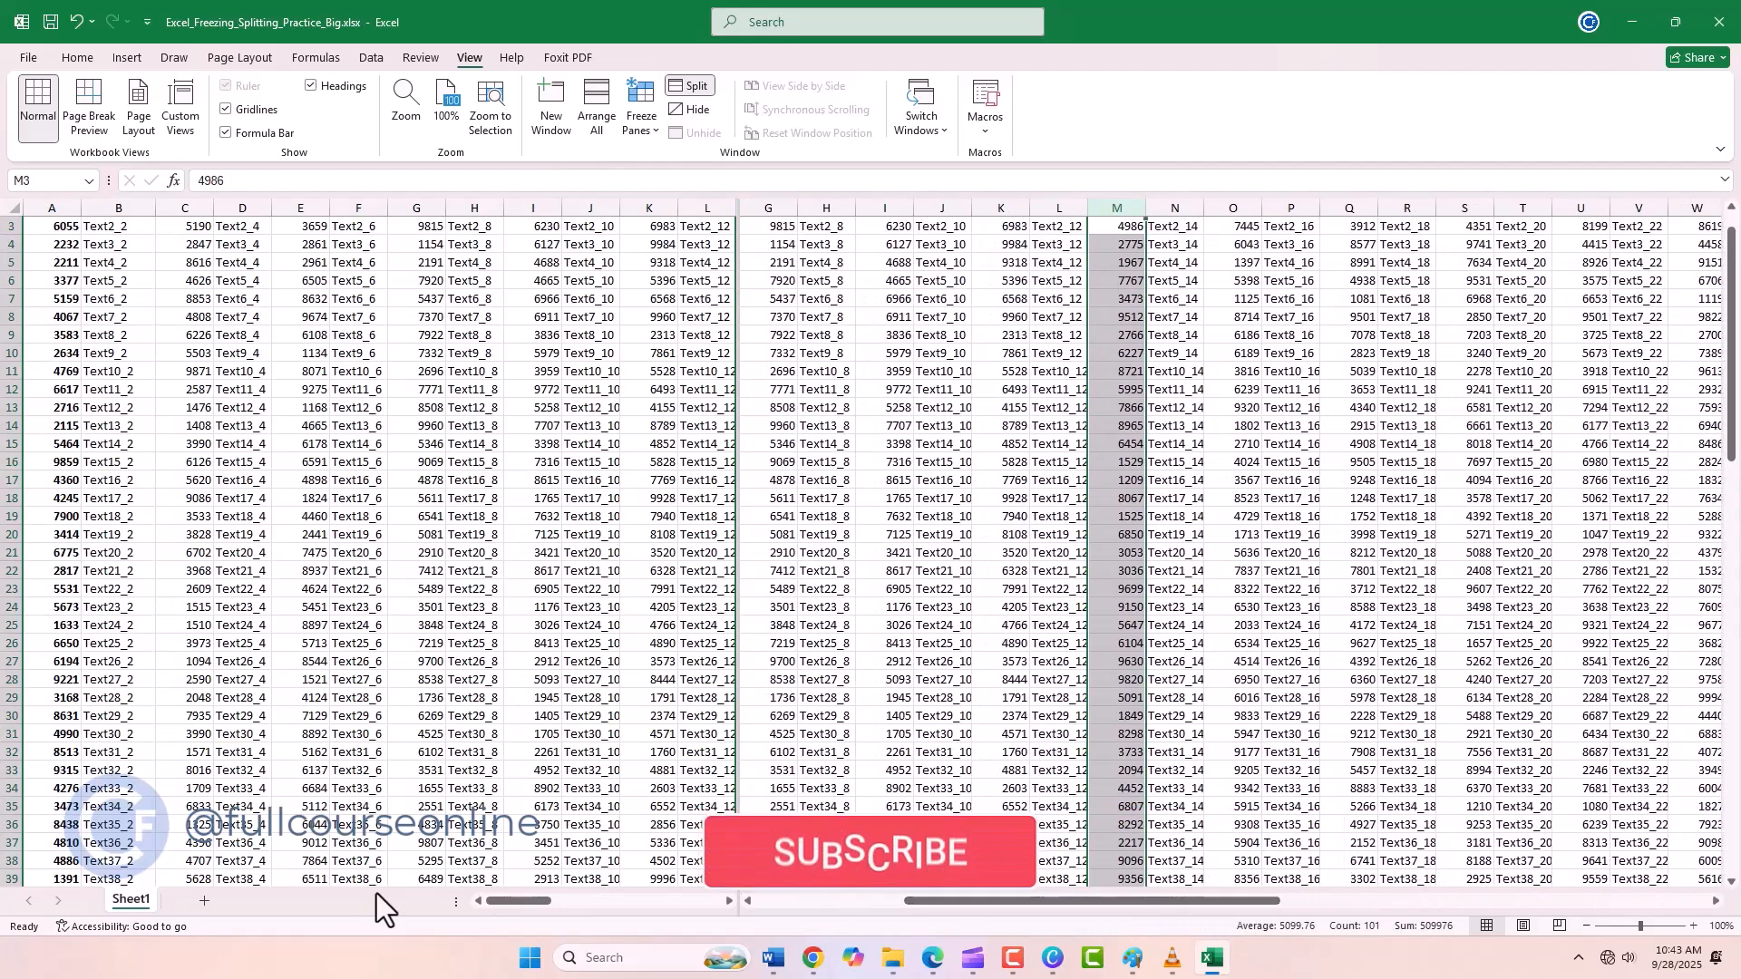
{"action": "mouse_move", "coordinate": [493, 900]}
{"action": "left_mouse_down"}
{"action": "mouse_move", "coordinate": [600, 900]}
{"action": "mouse_move", "coordinate": [498, 908]}
{"action": "left_mouse_up"}
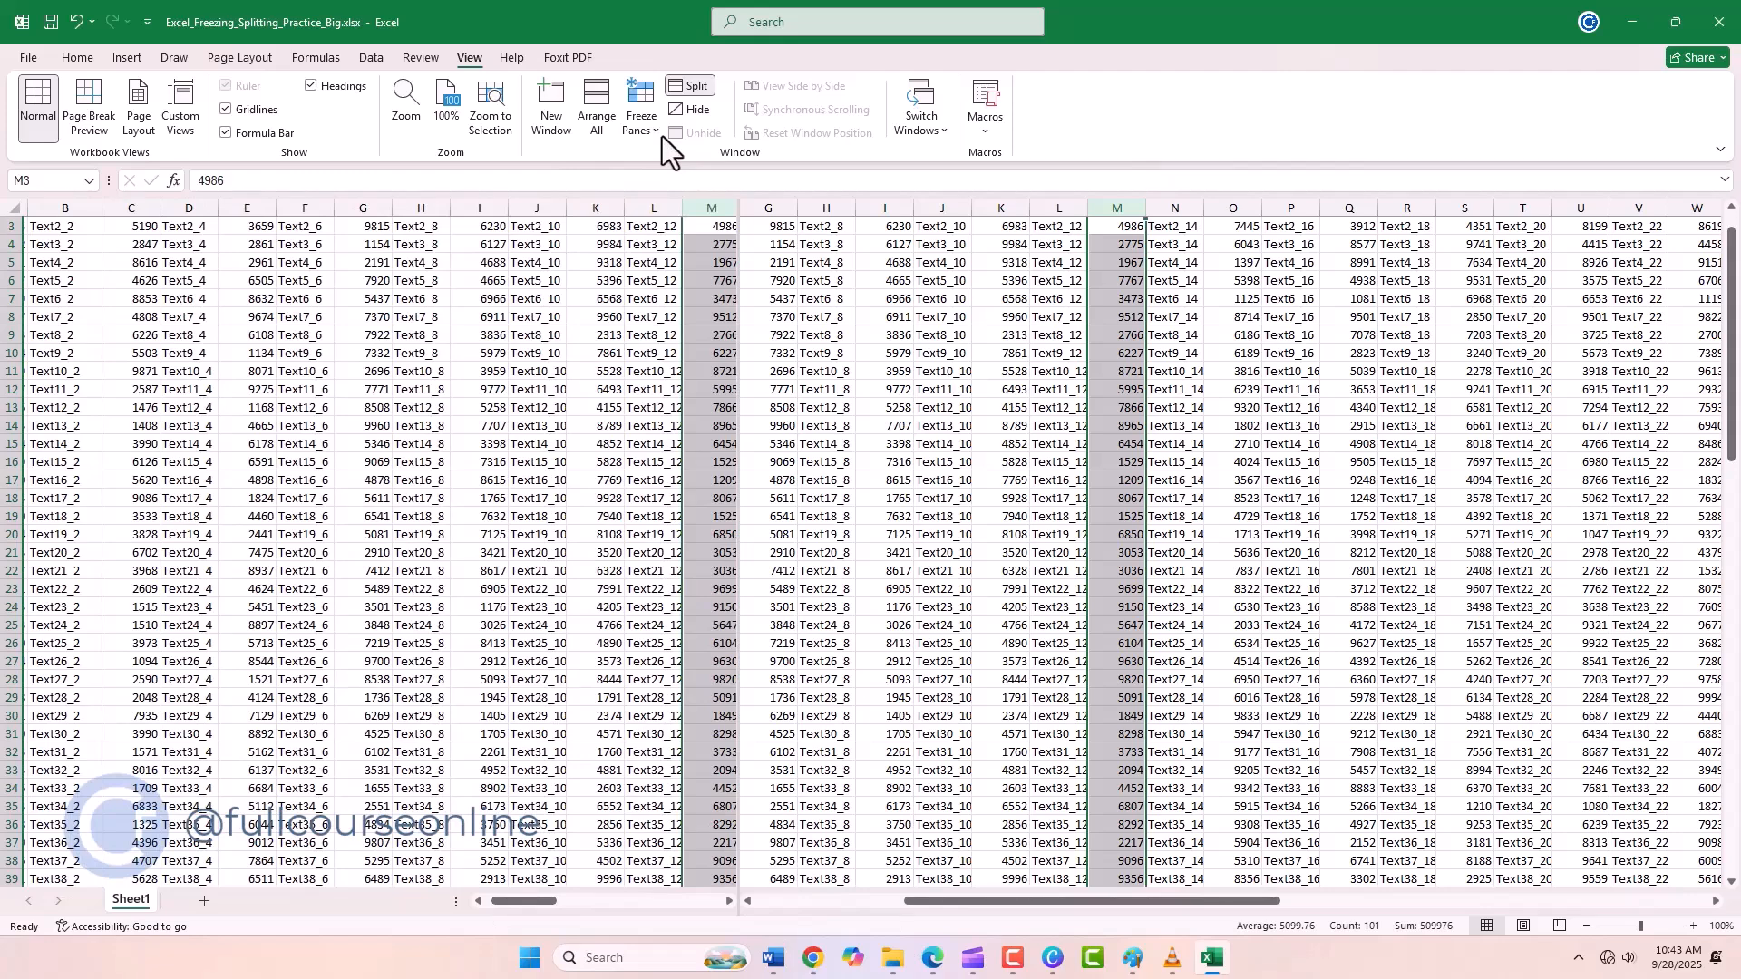
{"action": "left_click", "coordinate": [700, 85]}
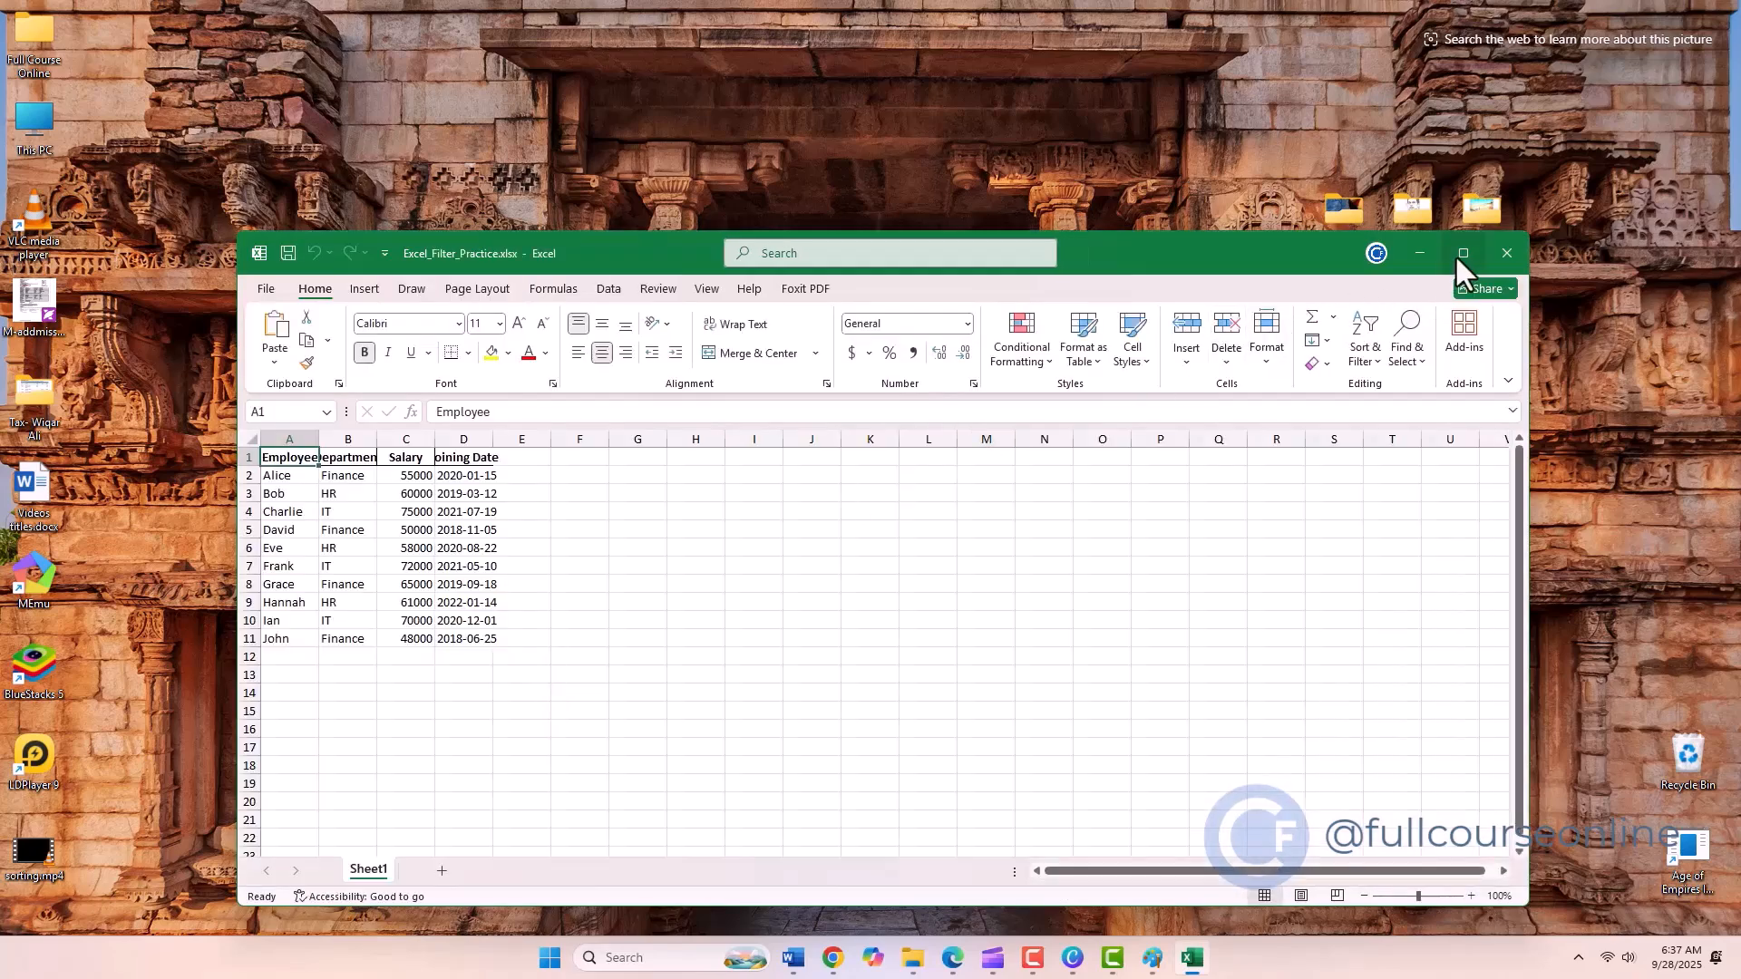
- Maximize the Excel_Filter_Practice.xlsx window and adjust the widths of the Employee, Department, Salary and Joining Date columns to show their headers
{"action": "left_click", "coordinate": [1461, 254]}
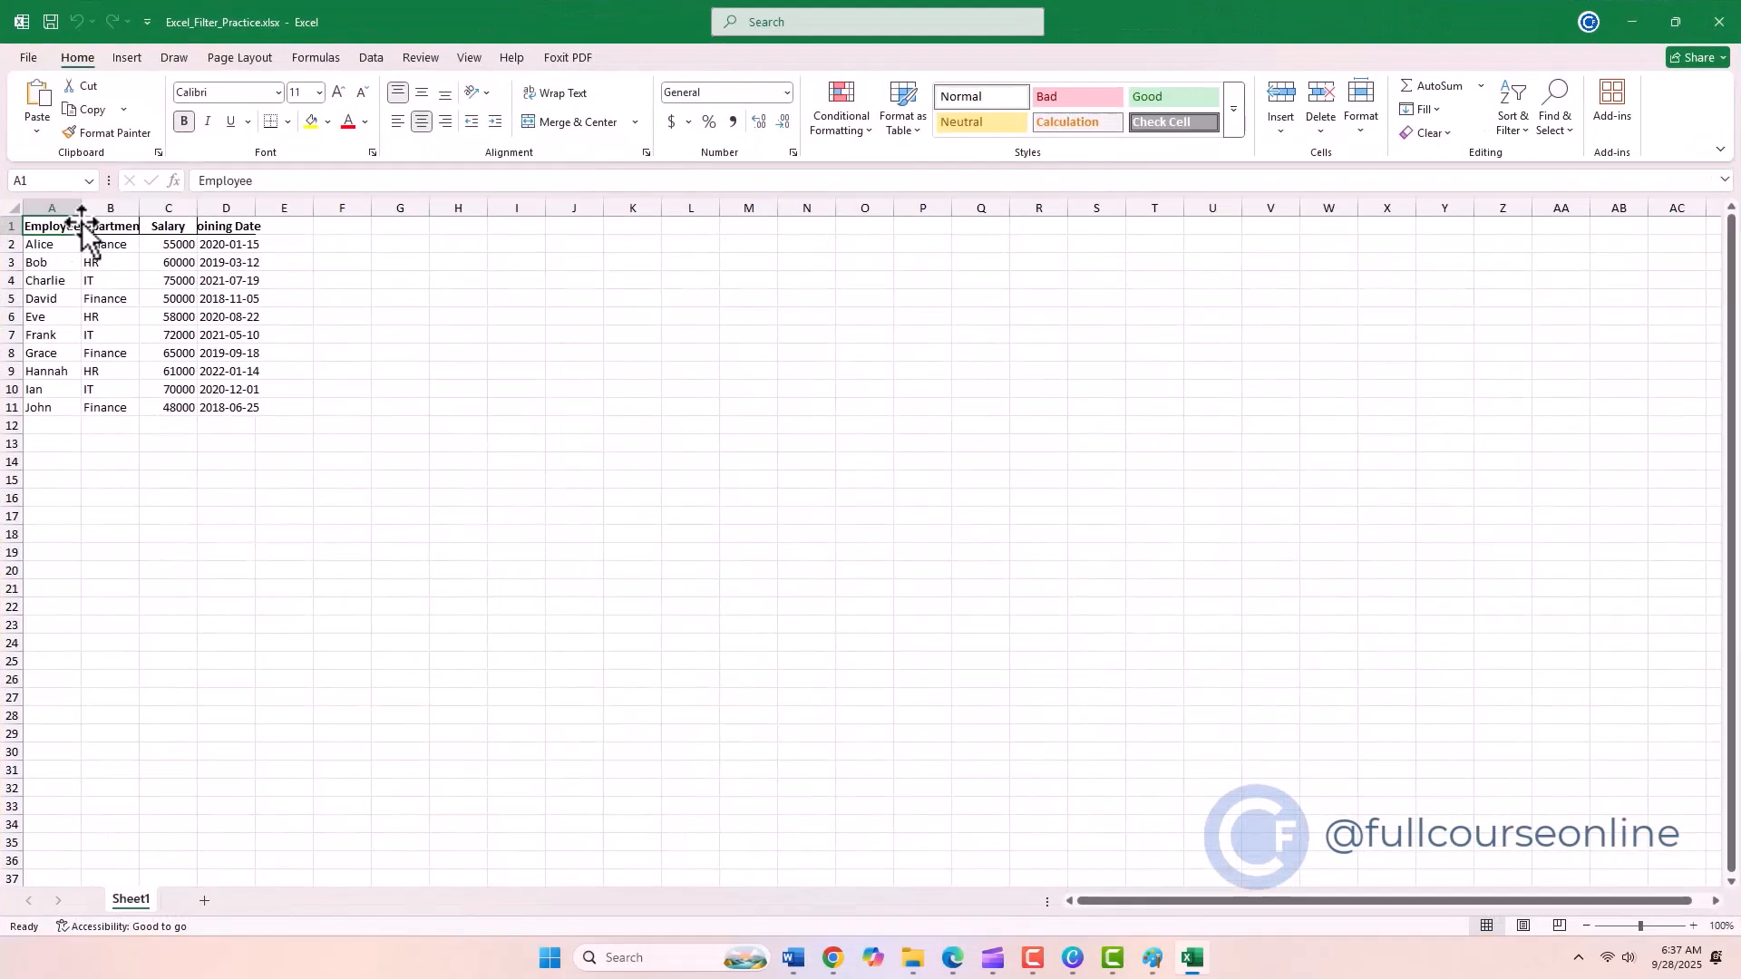
{"action": "double_click", "coordinate": [81, 207]}
{"action": "double_click", "coordinate": [145, 205]}
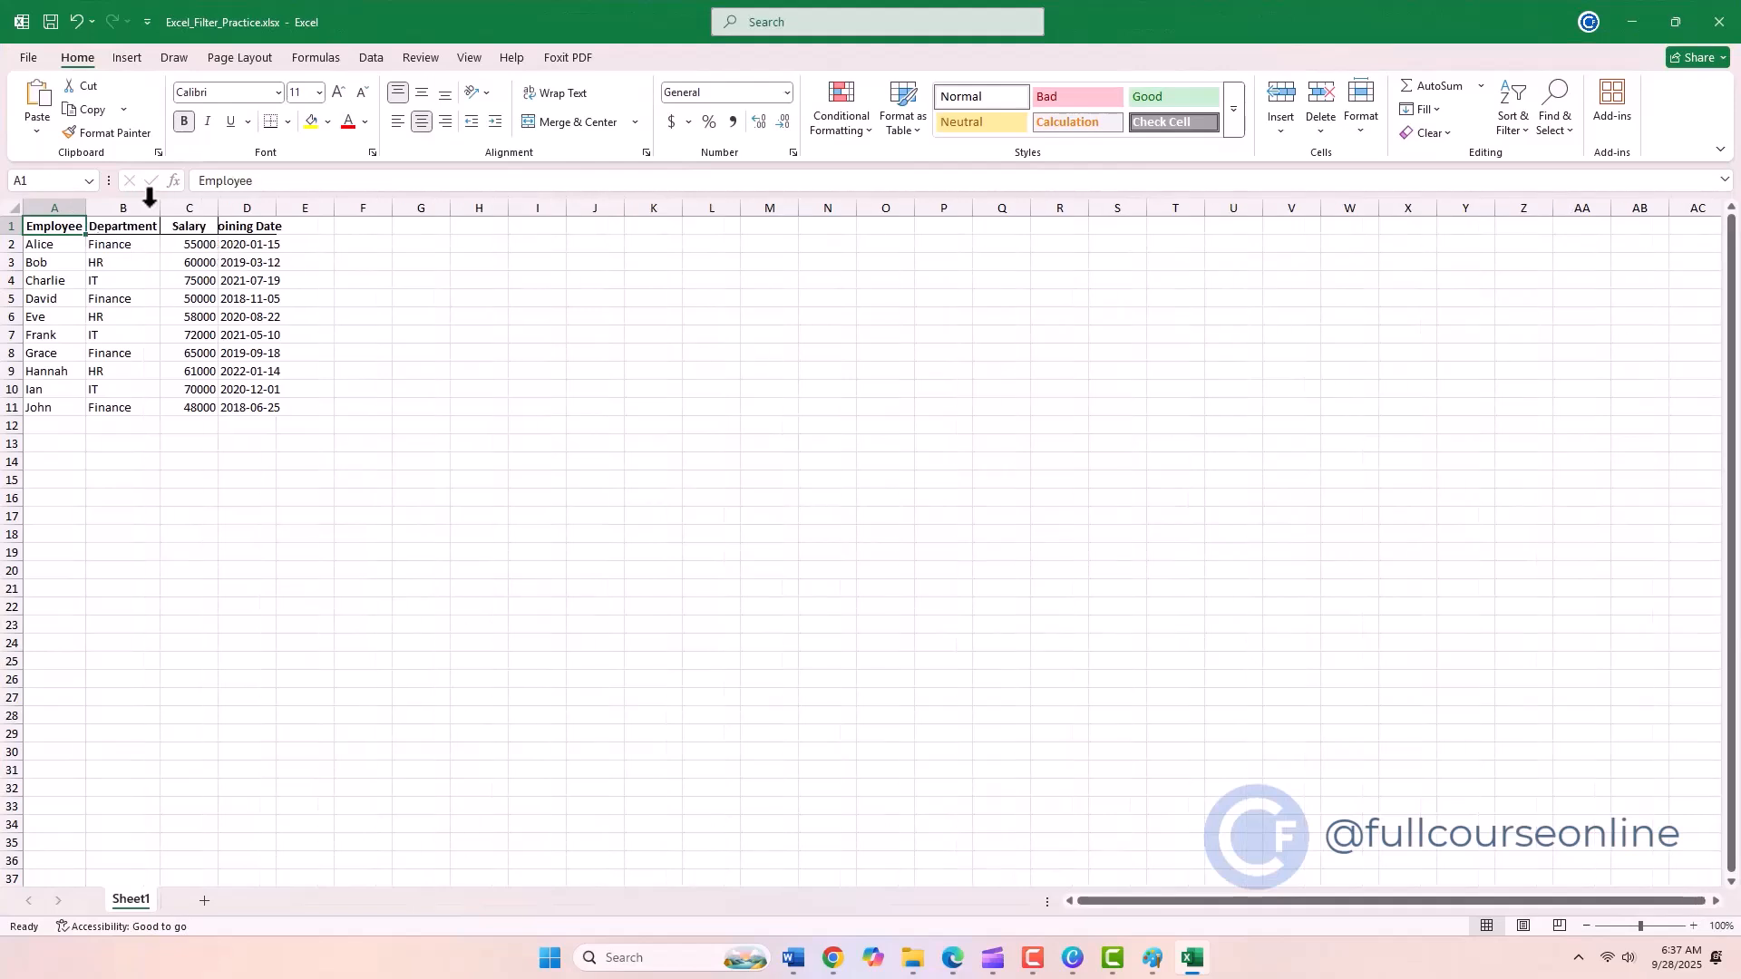
{"action": "double_click", "coordinate": [217, 206]}
{"action": "double_click", "coordinate": [260, 205]}
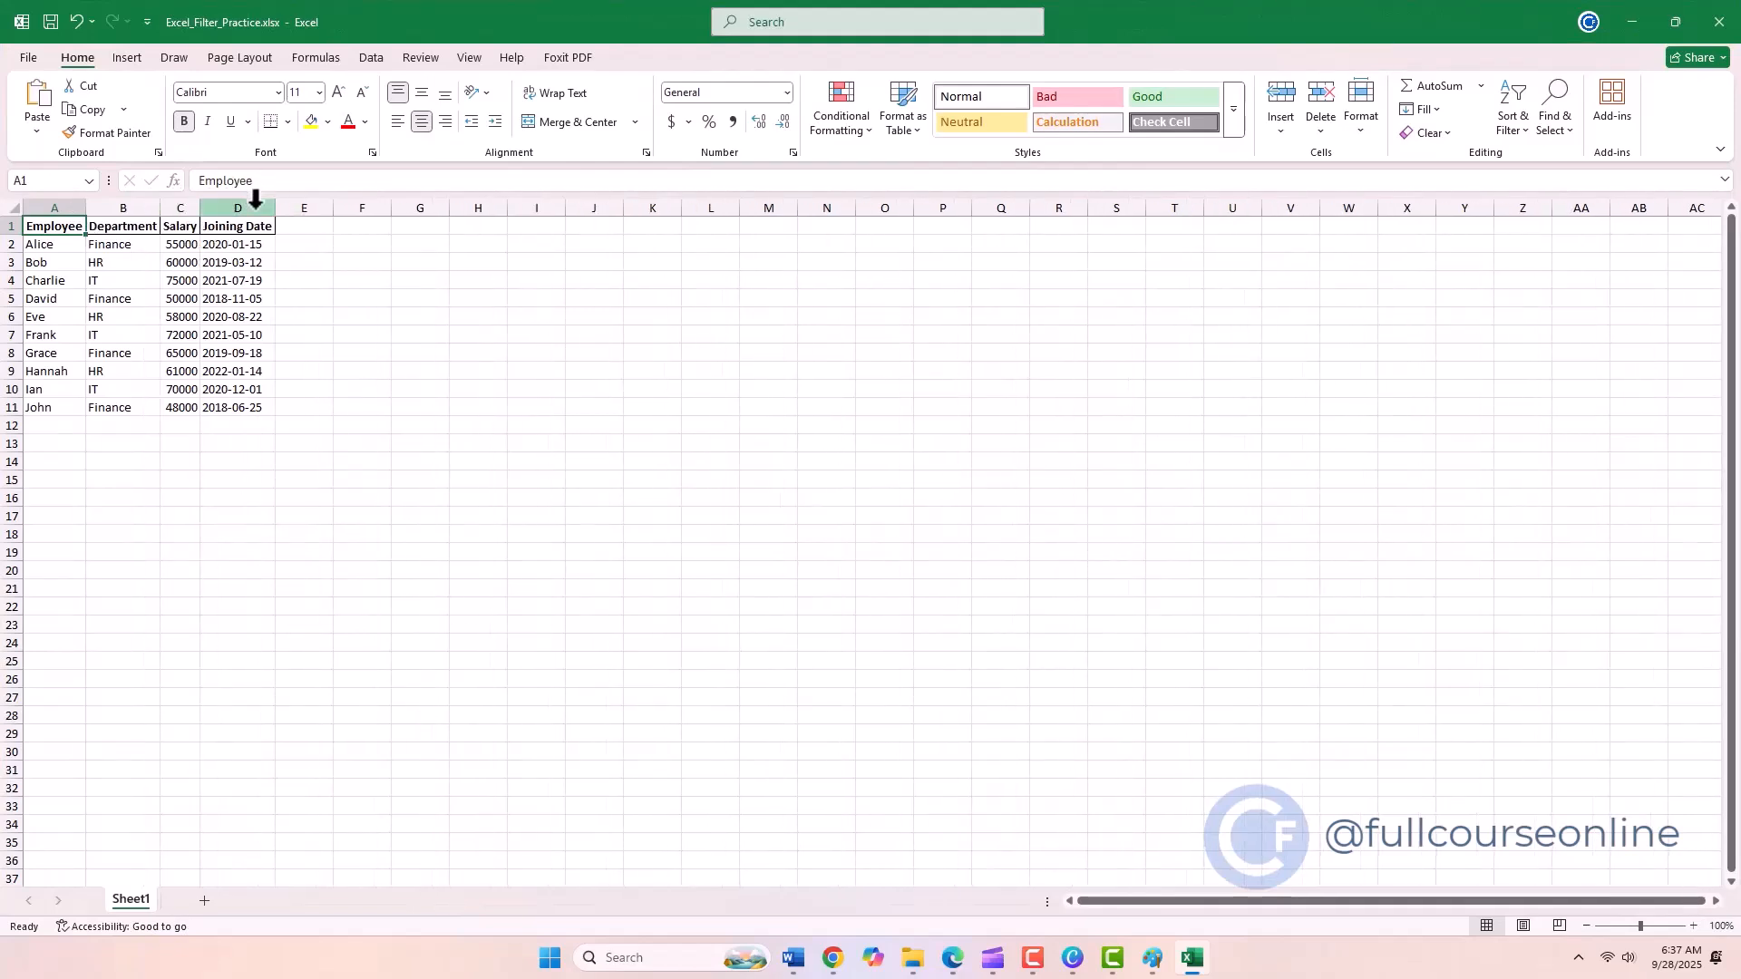
{"action": "left_click_drag", "start_coordinate": [201, 205], "coordinate": [214, 205]}
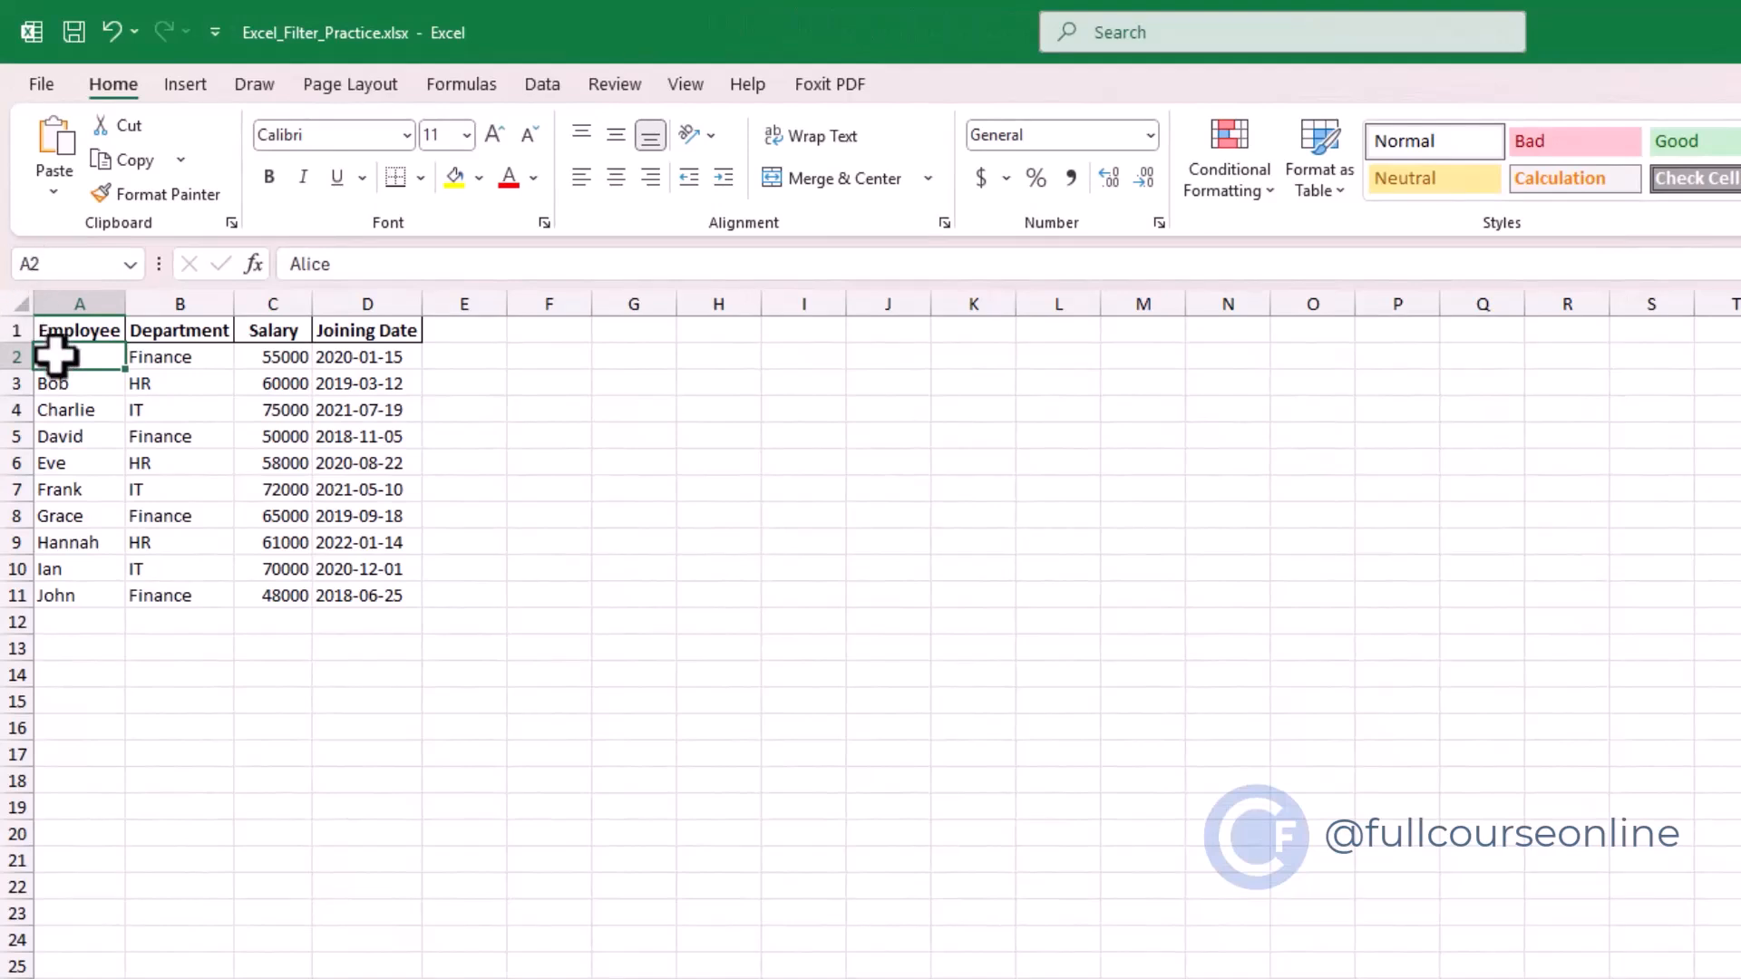
- Turn on Filter for the employee table's header row
{"action": "left_click", "coordinate": [542, 83]}
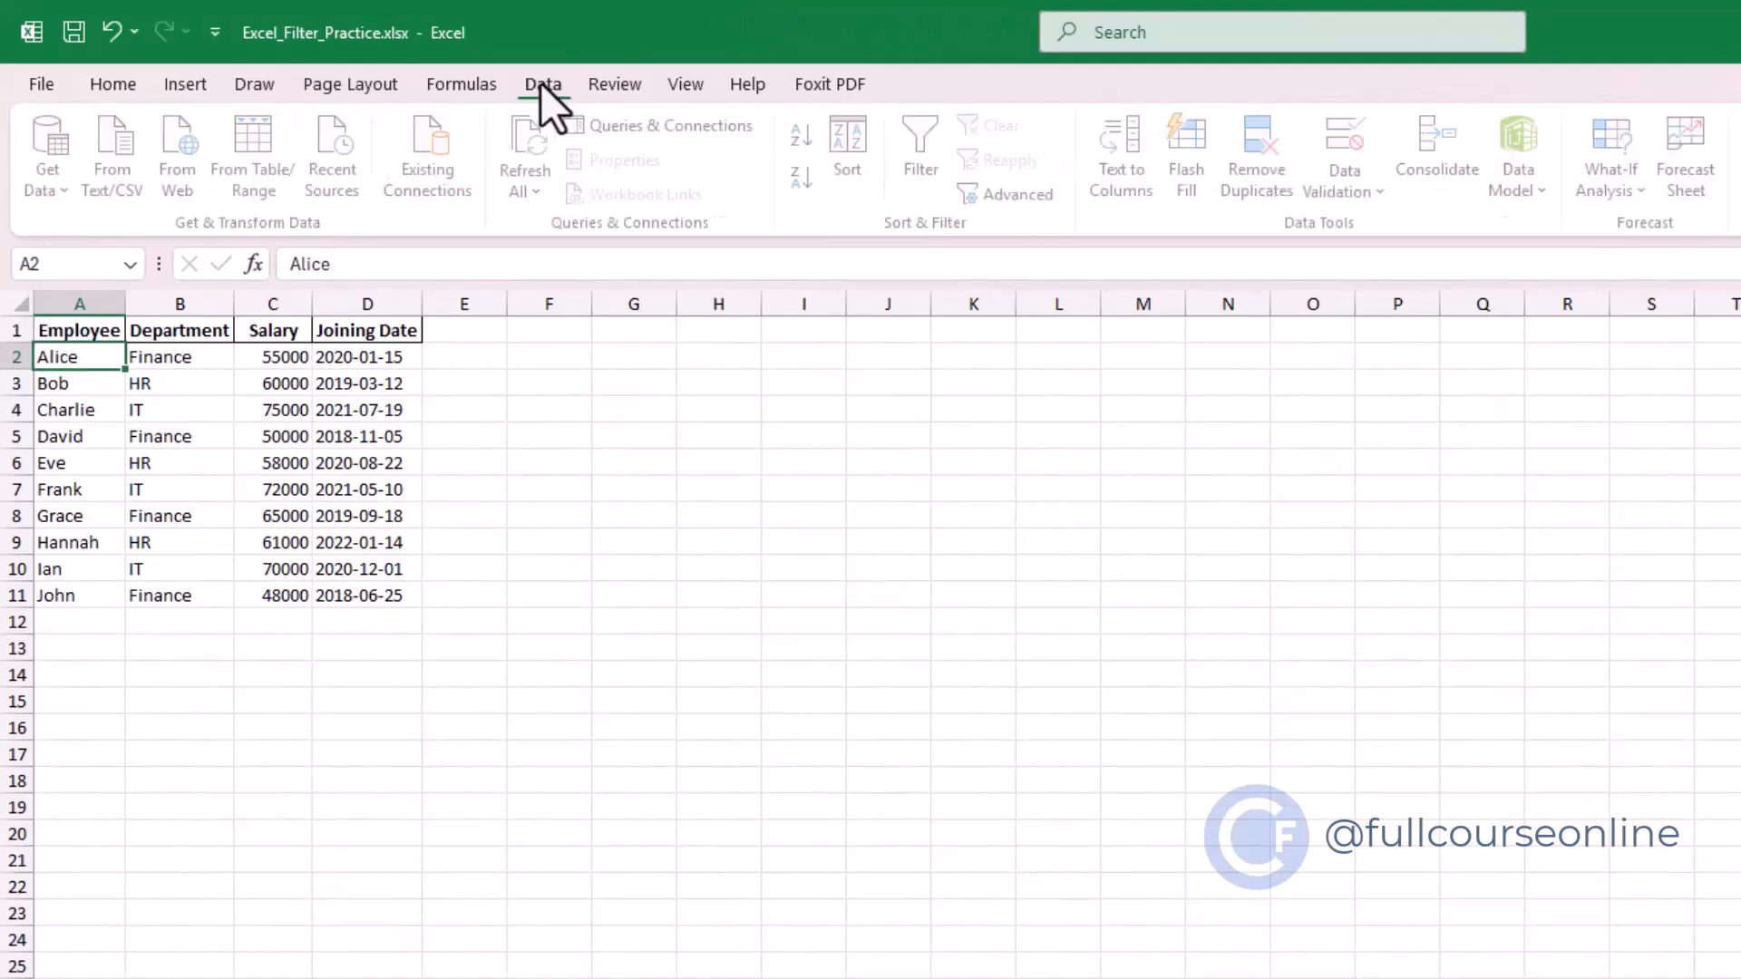
{"action": "left_click", "coordinate": [919, 163]}
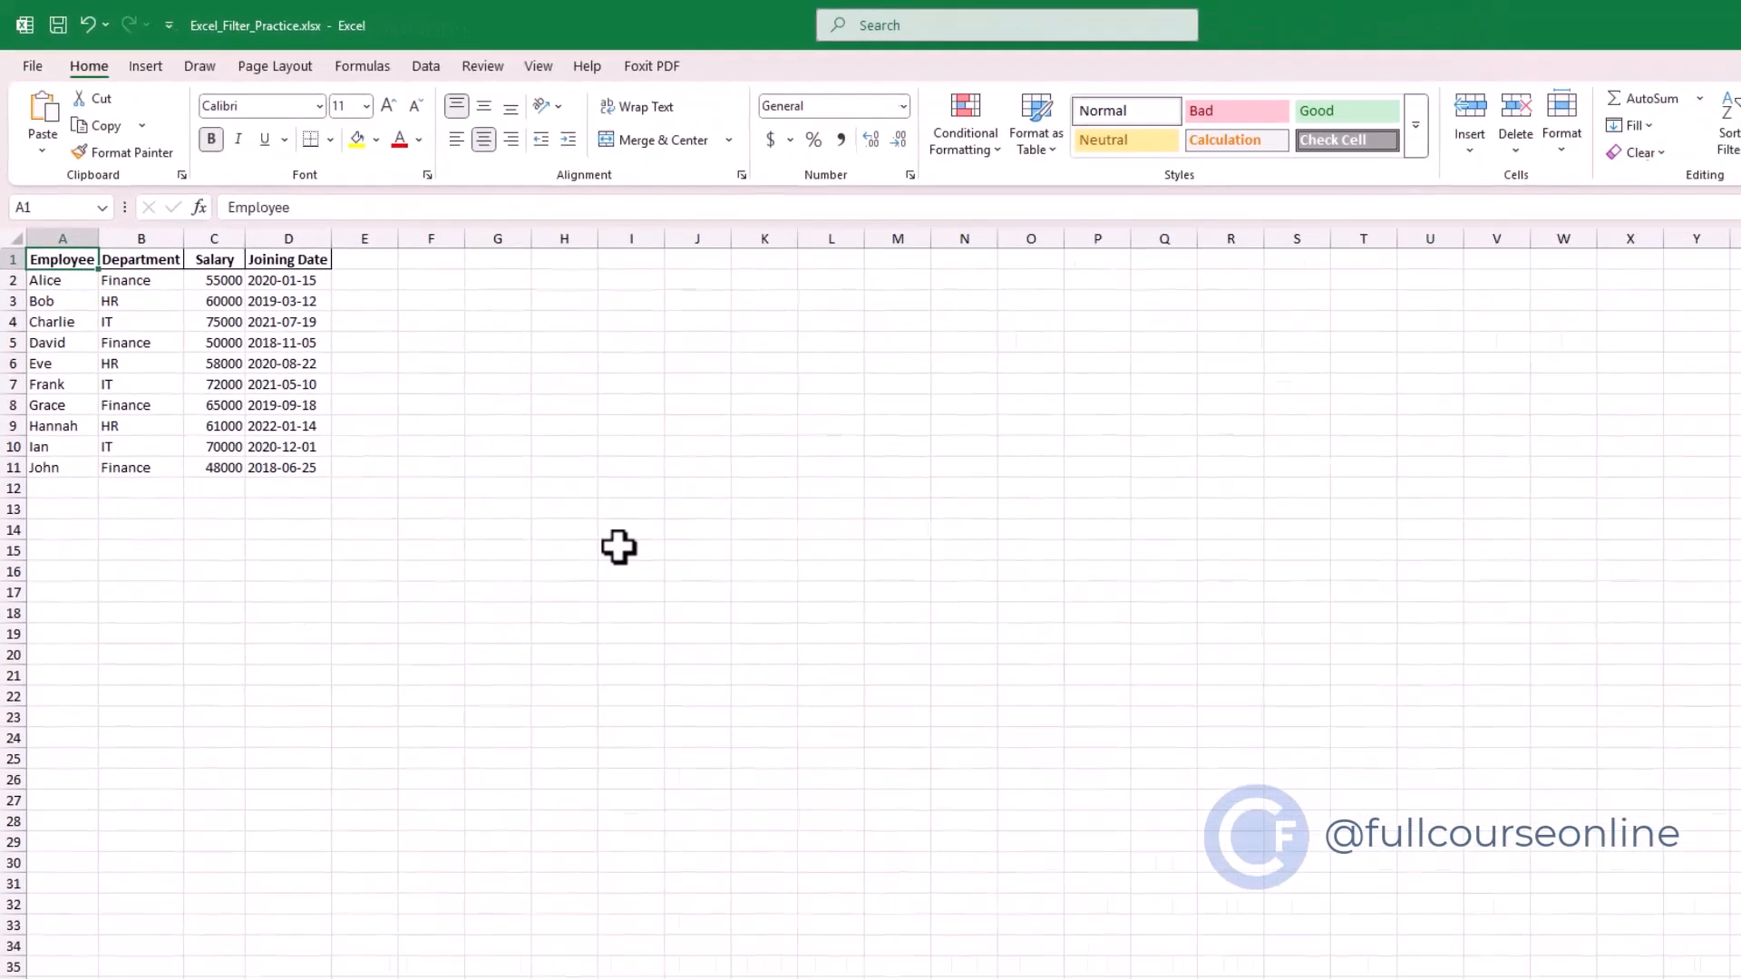
{"action": "left_click", "coordinate": [1523, 138]}
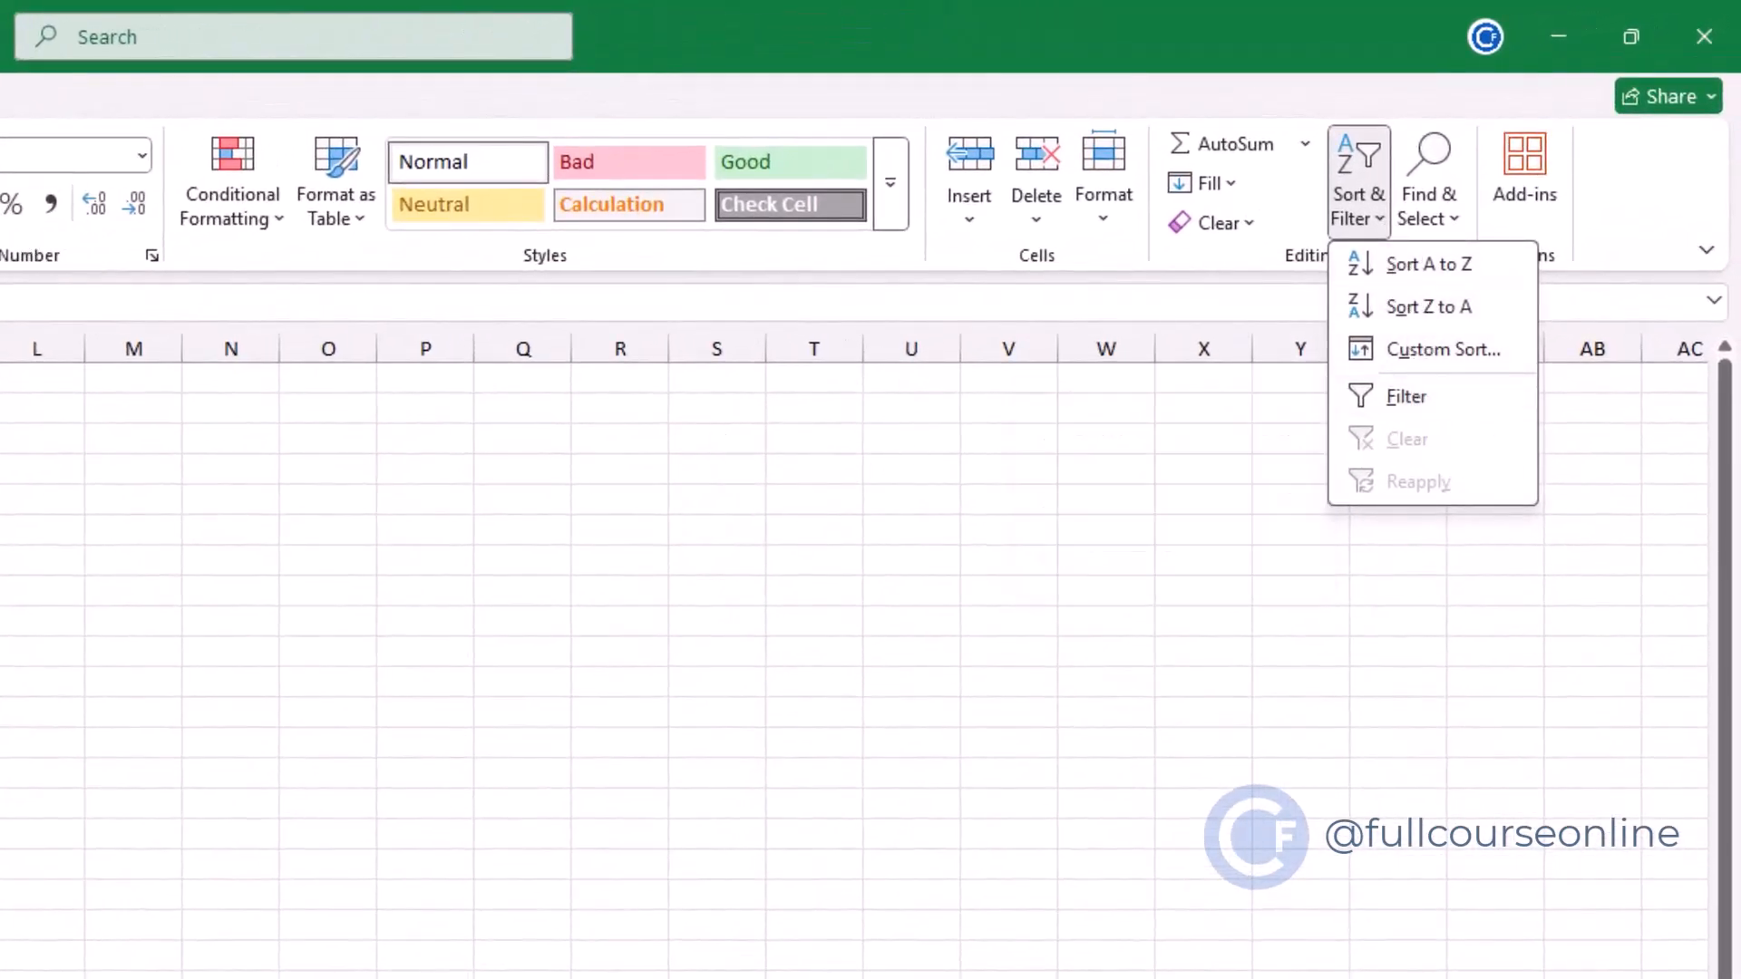
{"action": "left_click", "coordinate": [317, 57]}
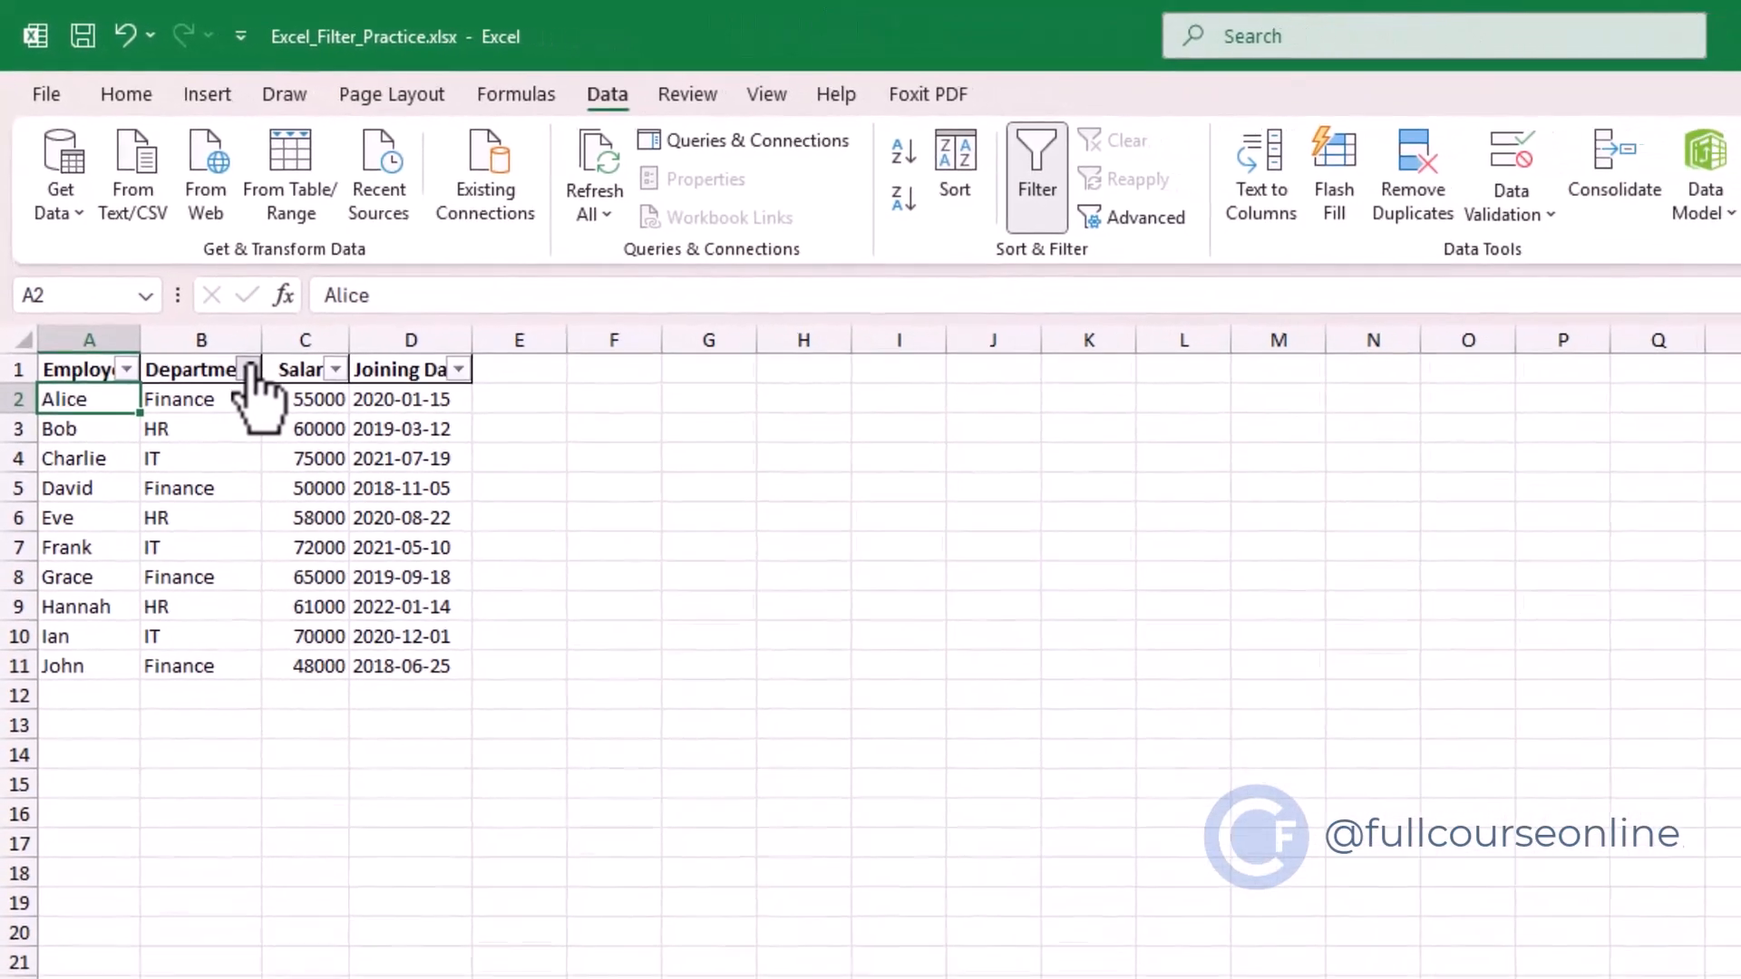
- Filter the Department column to show only the Finance rows
{"action": "left_click", "coordinate": [293, 437]}
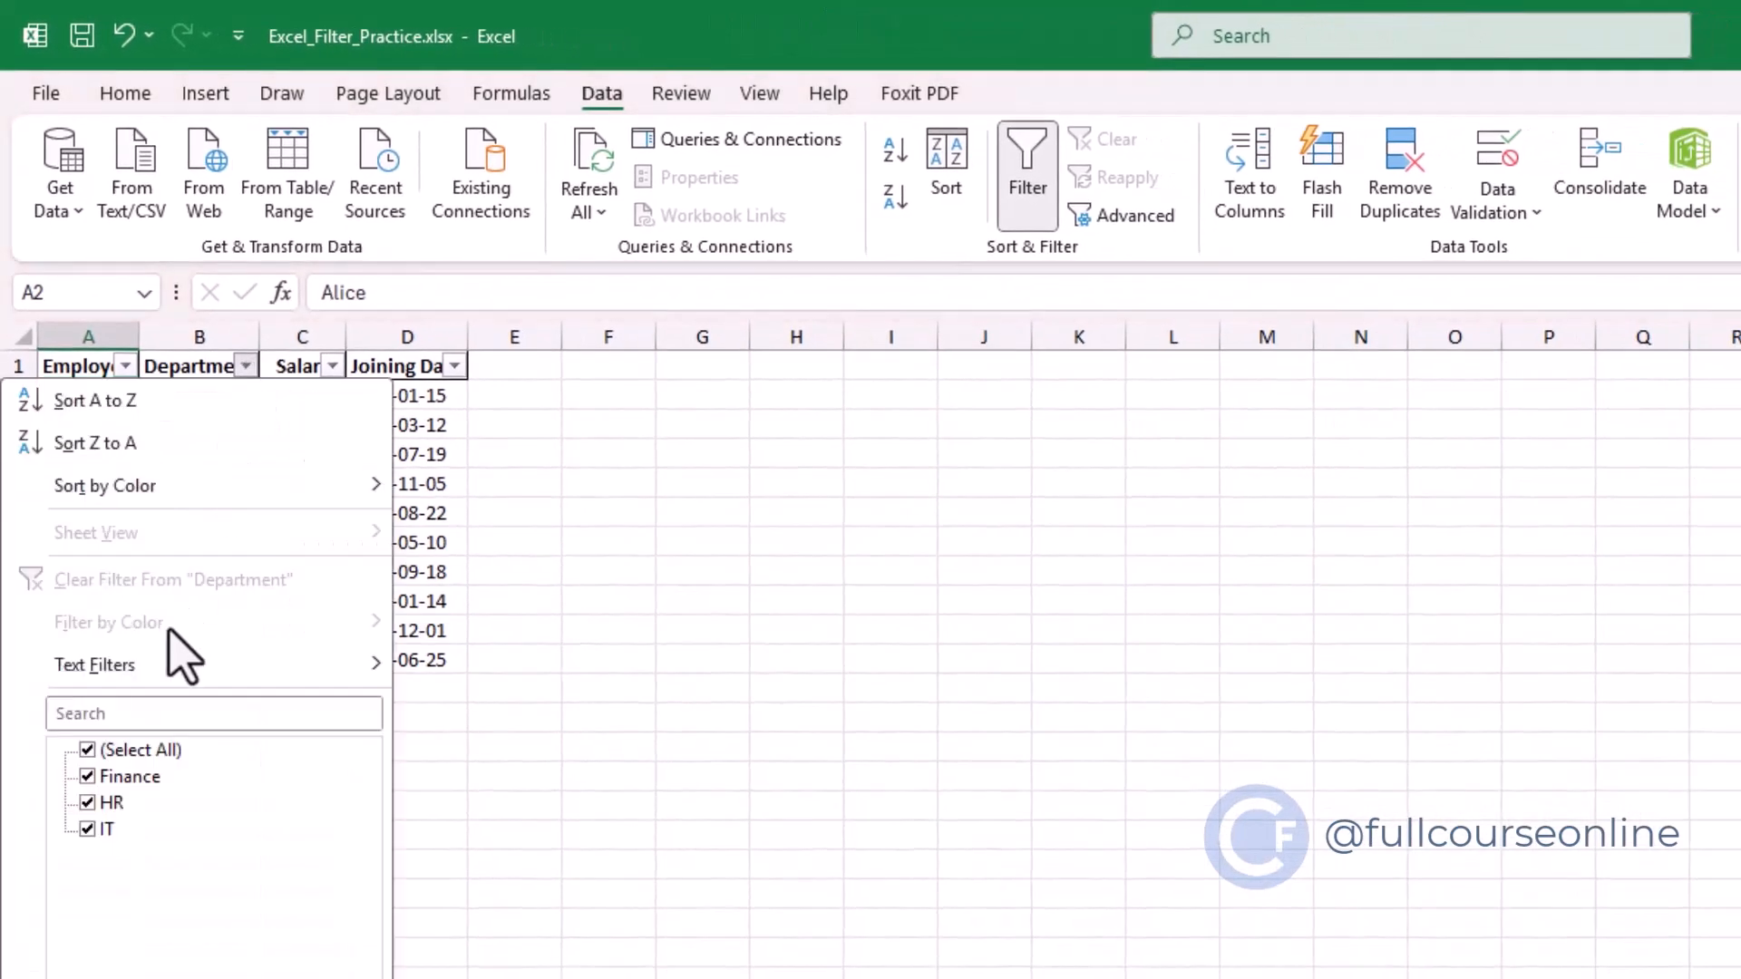
{"action": "left_click", "coordinate": [91, 751]}
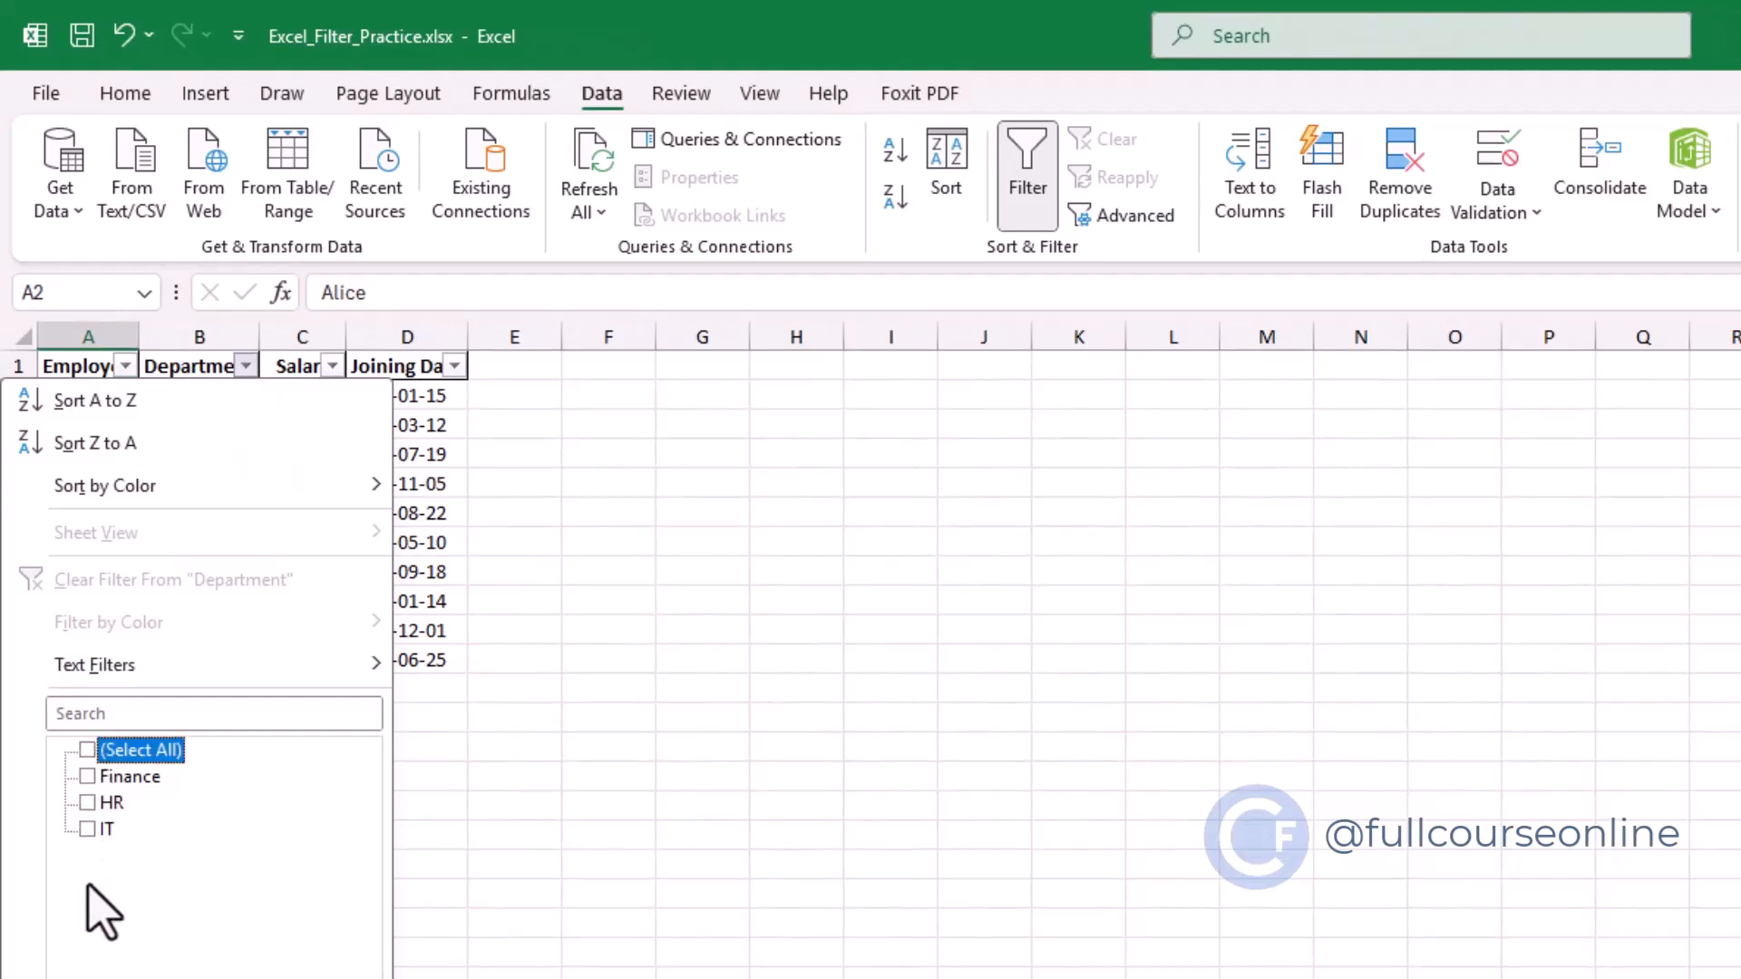
{"action": "left_click", "coordinate": [91, 777]}
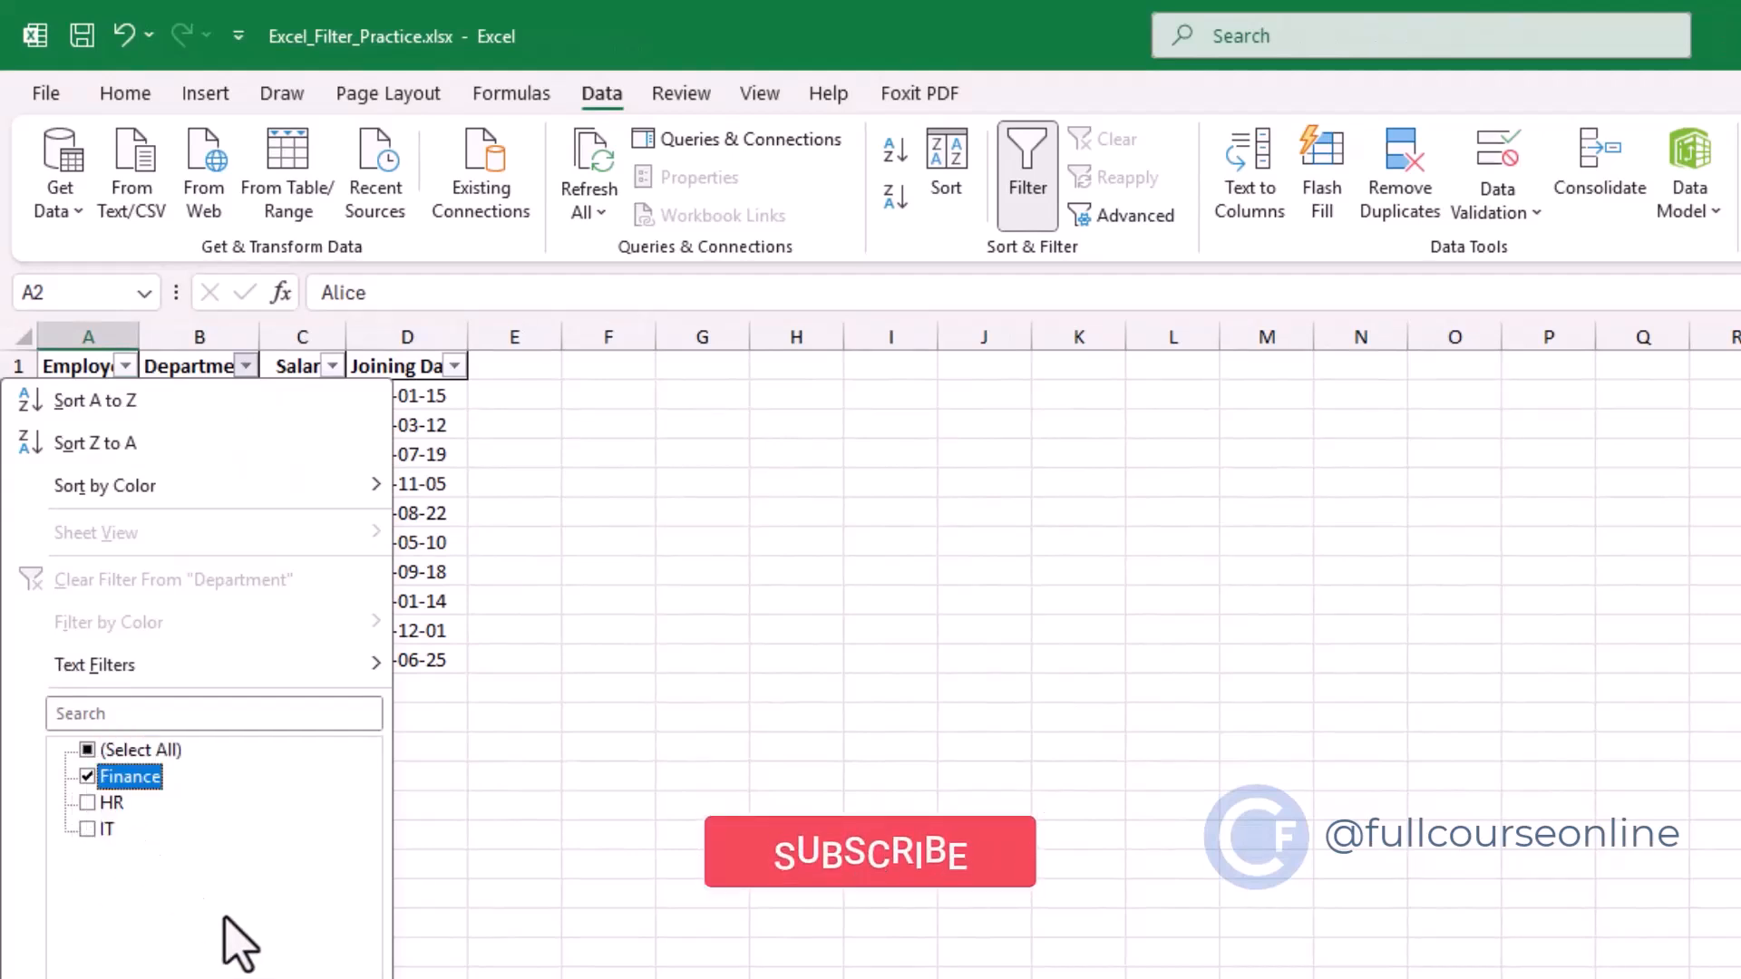
{"action": "left_click", "coordinate": [240, 978]}
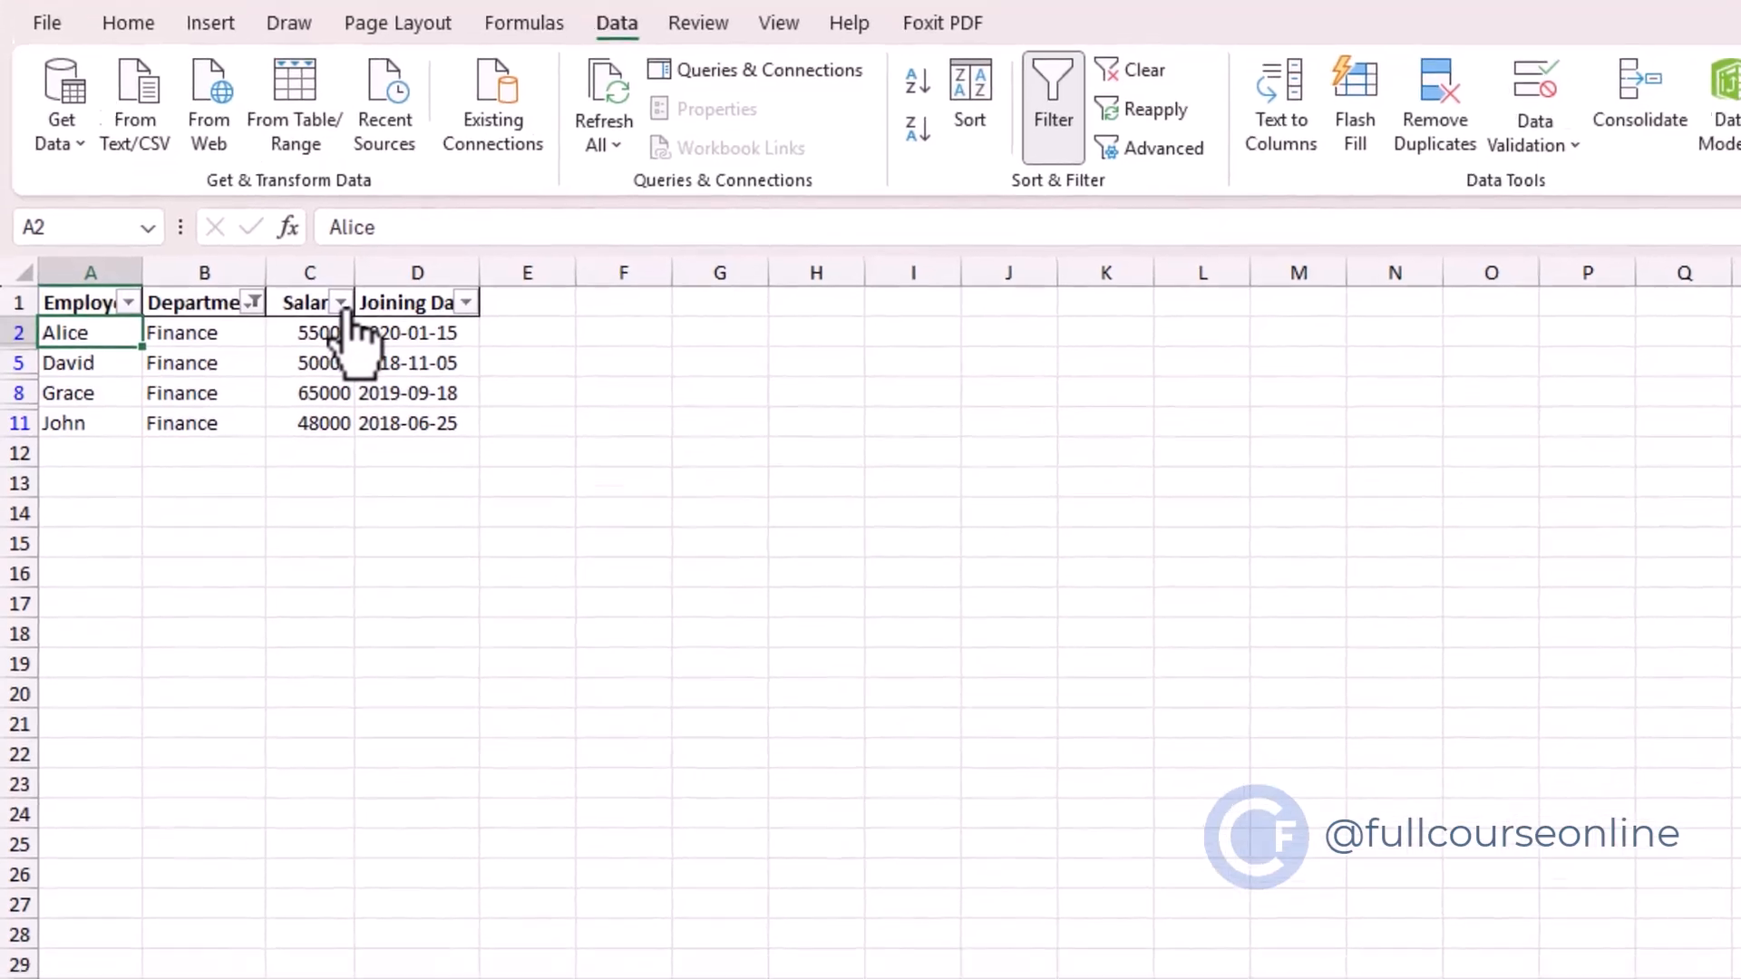
- Filter the Salary column to show only rows with a salary greater than 50000
{"action": "left_click", "coordinate": [333, 366]}
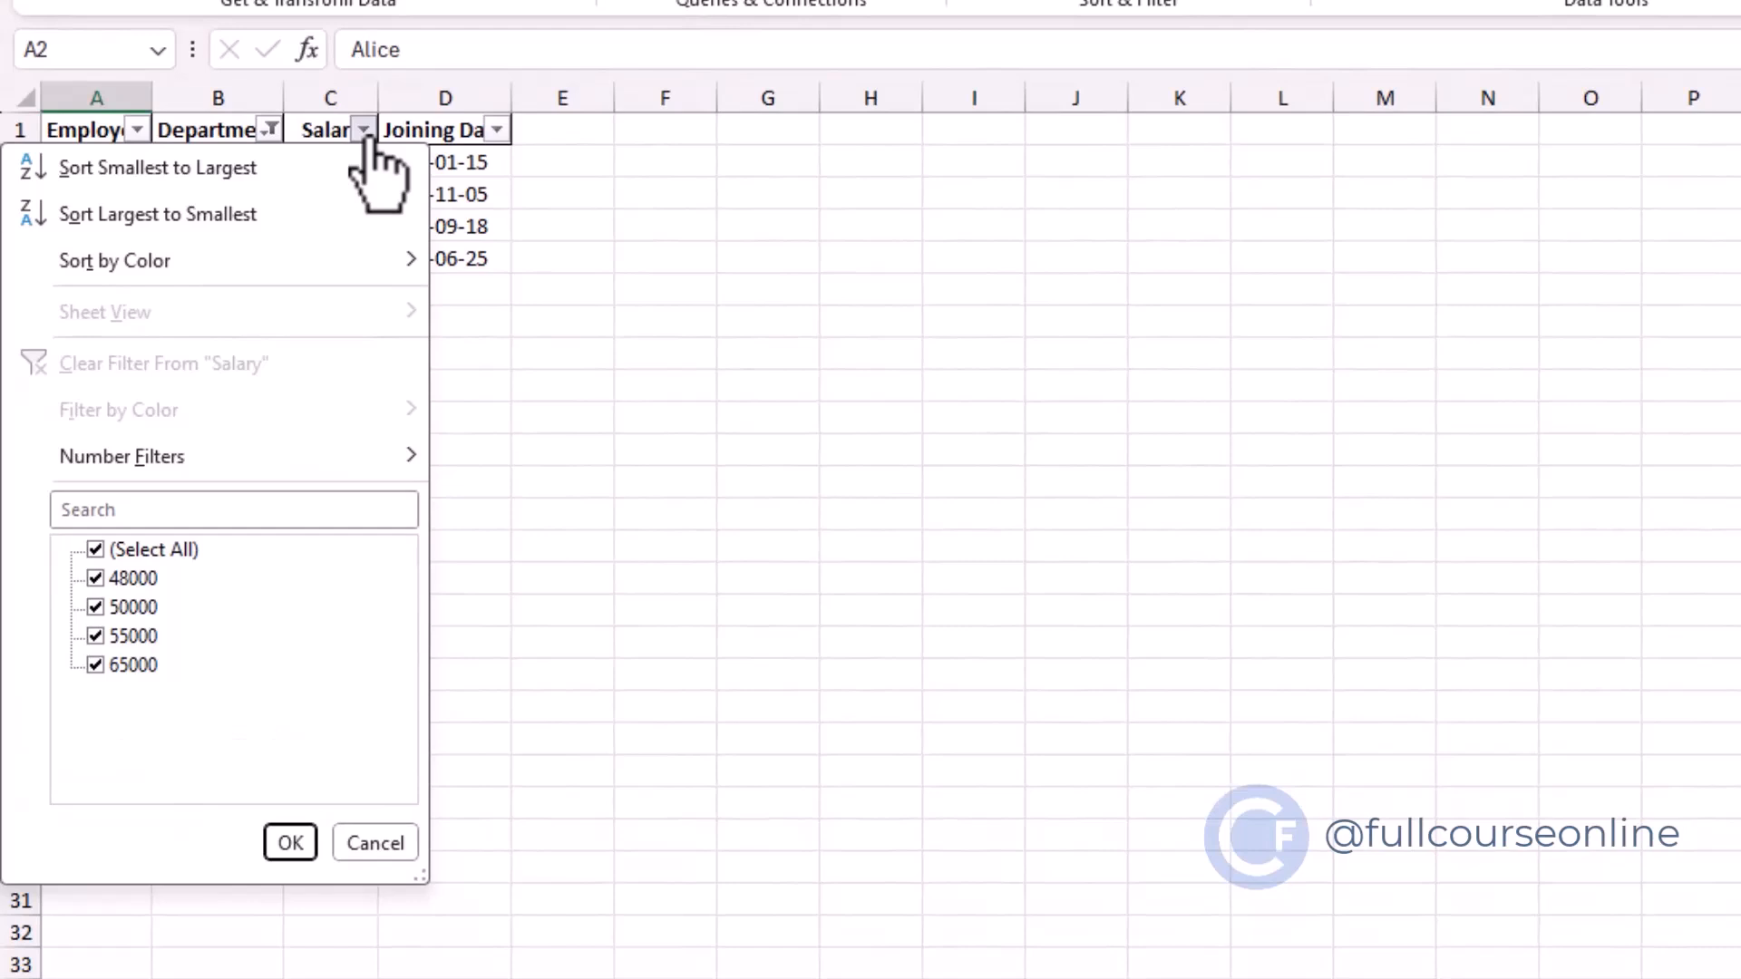
{"action": "mouse_move", "coordinate": [309, 459]}
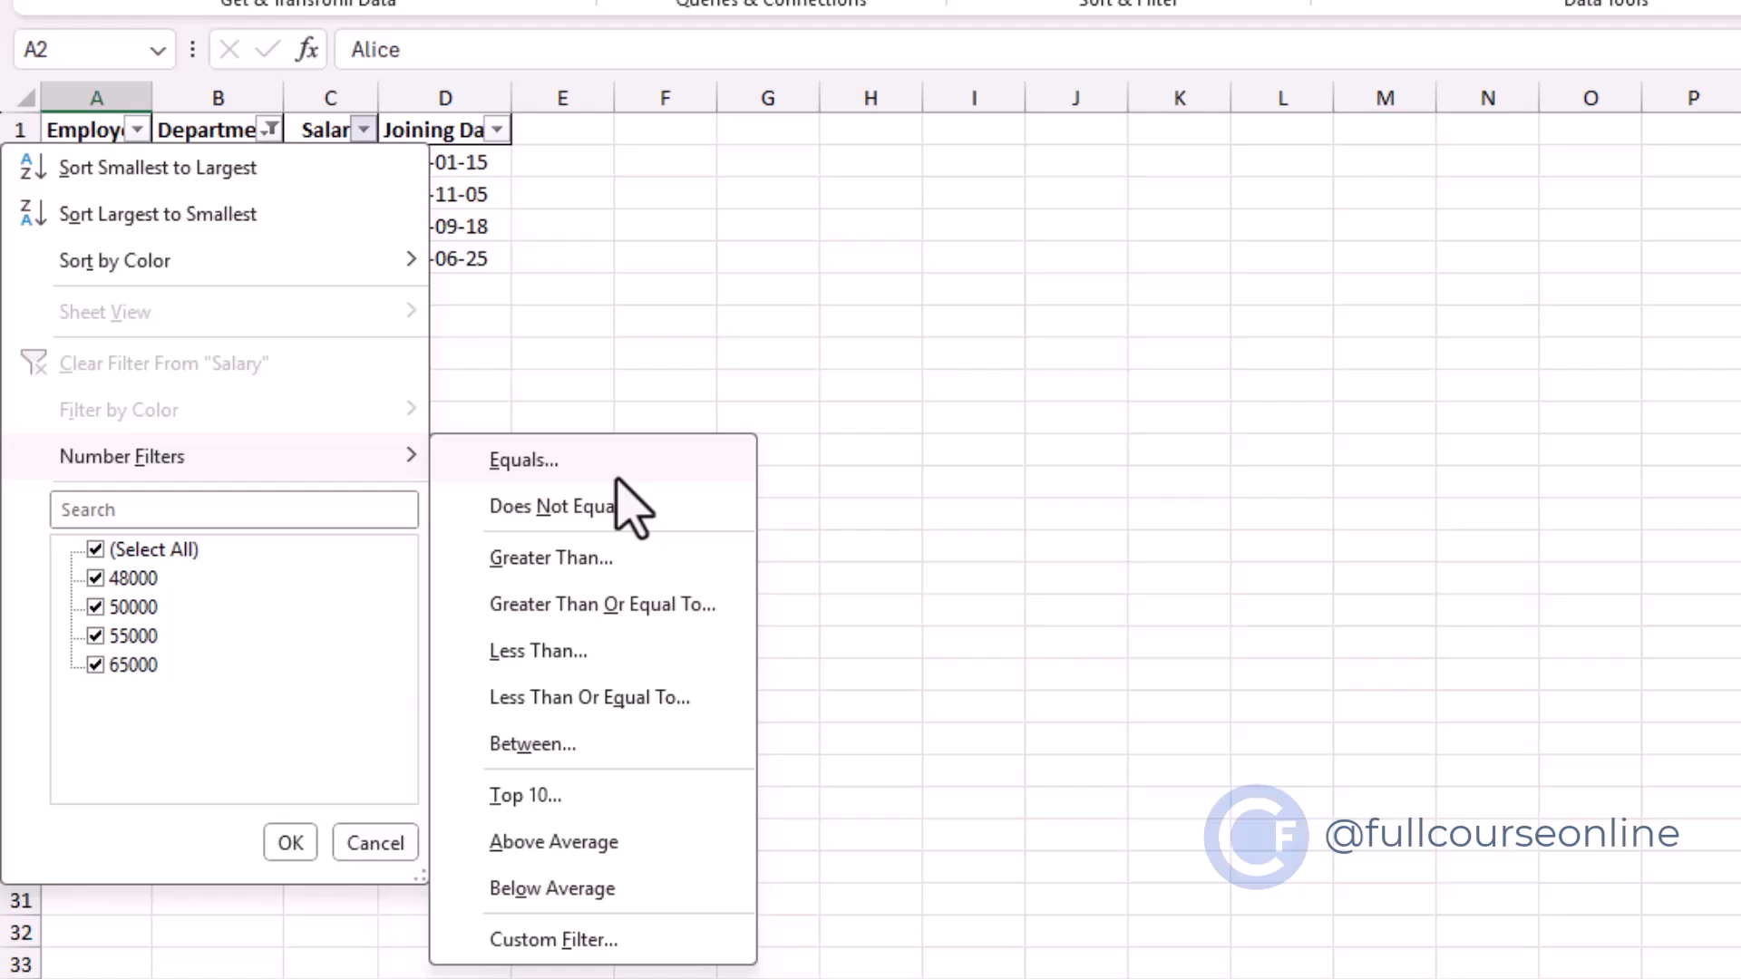
{"action": "left_click", "coordinate": [600, 559]}
{"action": "type", "text": "50000"}
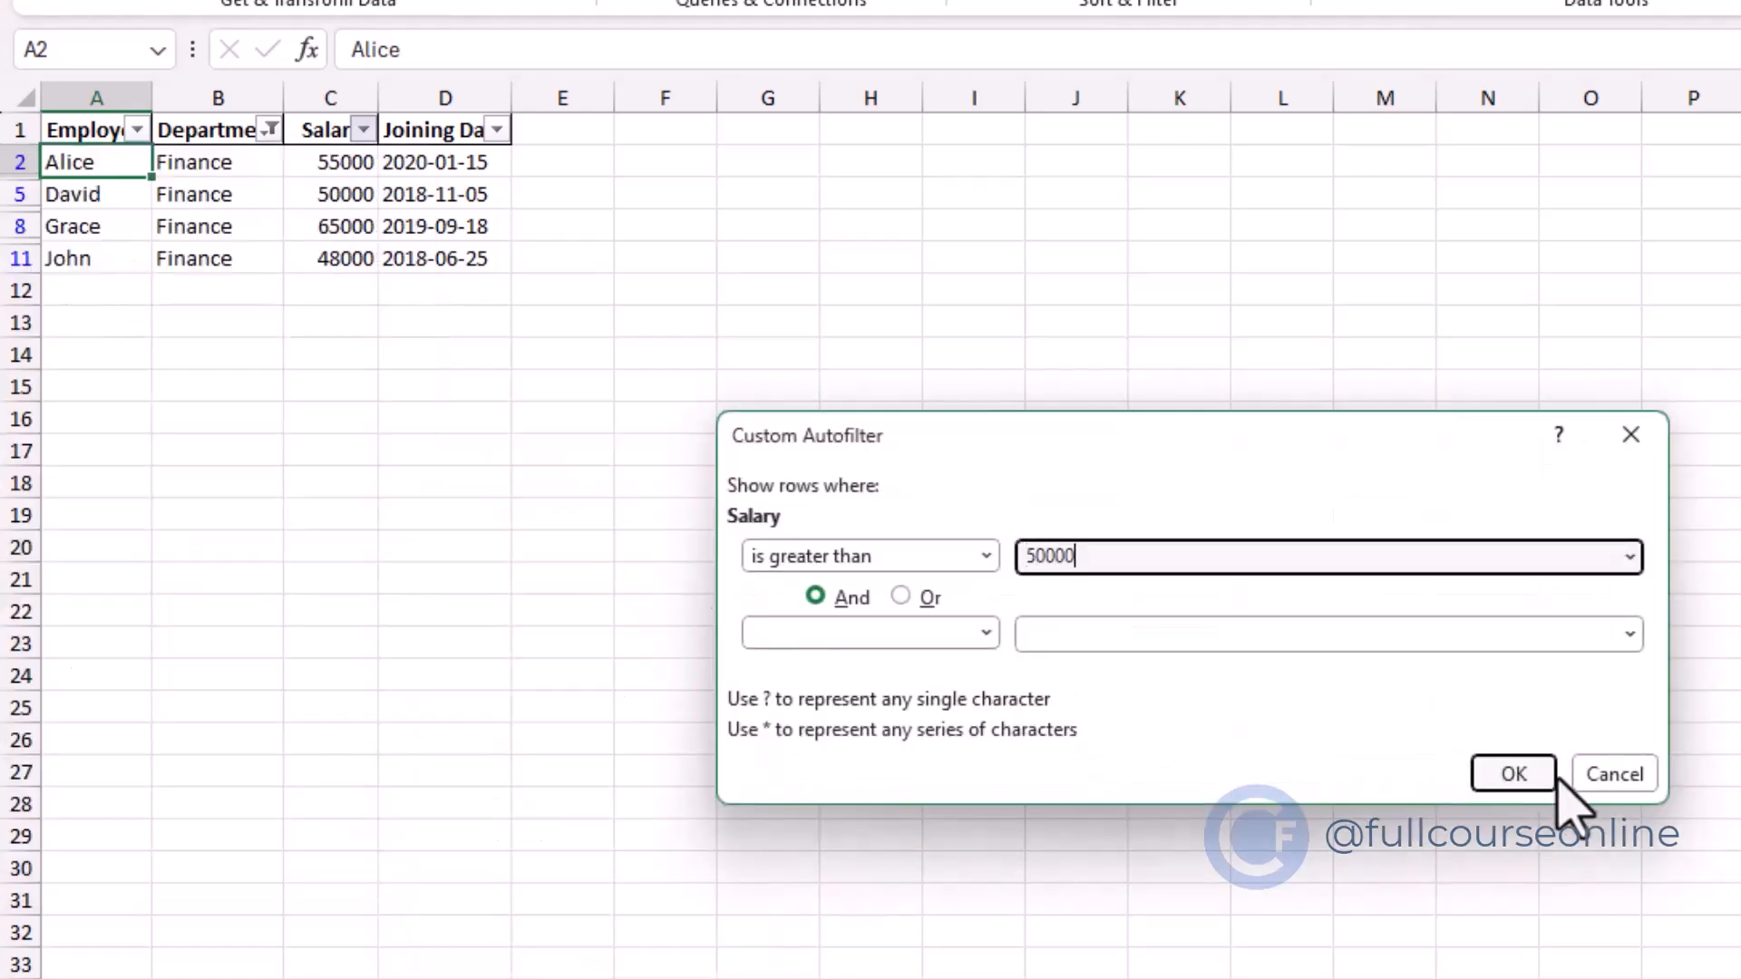
{"action": "left_click", "coordinate": [1510, 780]}
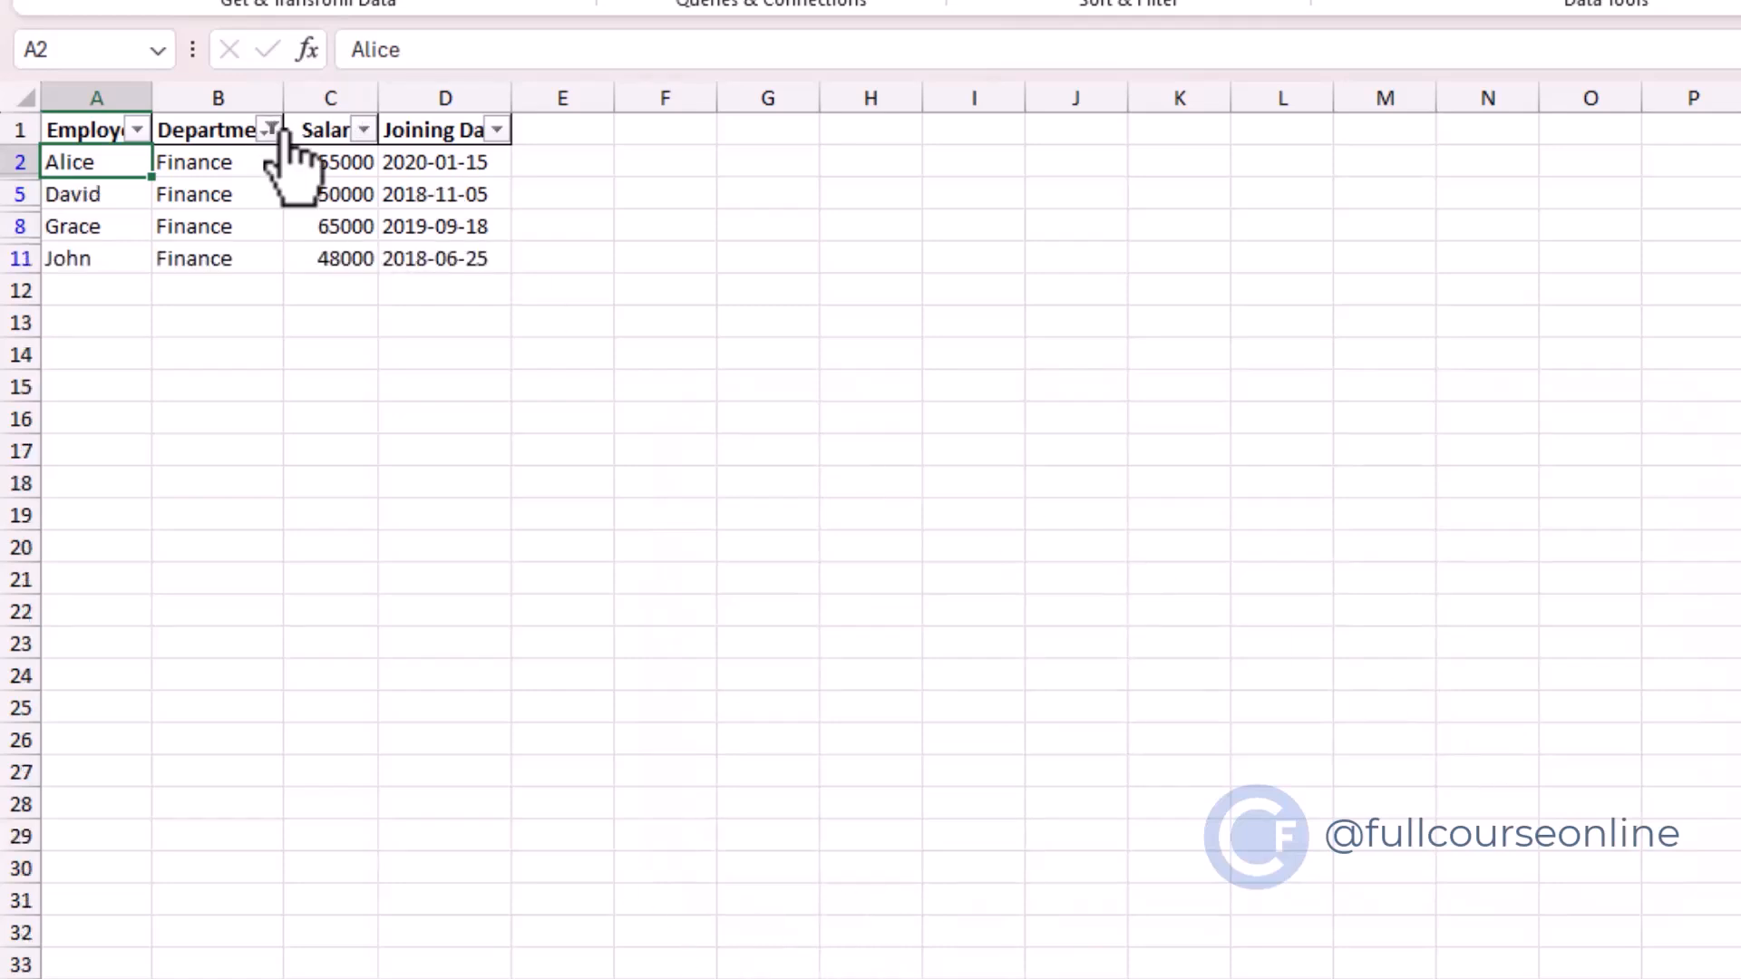
- Reset the Department filter to include all departments
{"action": "left_click", "coordinate": [276, 131]}
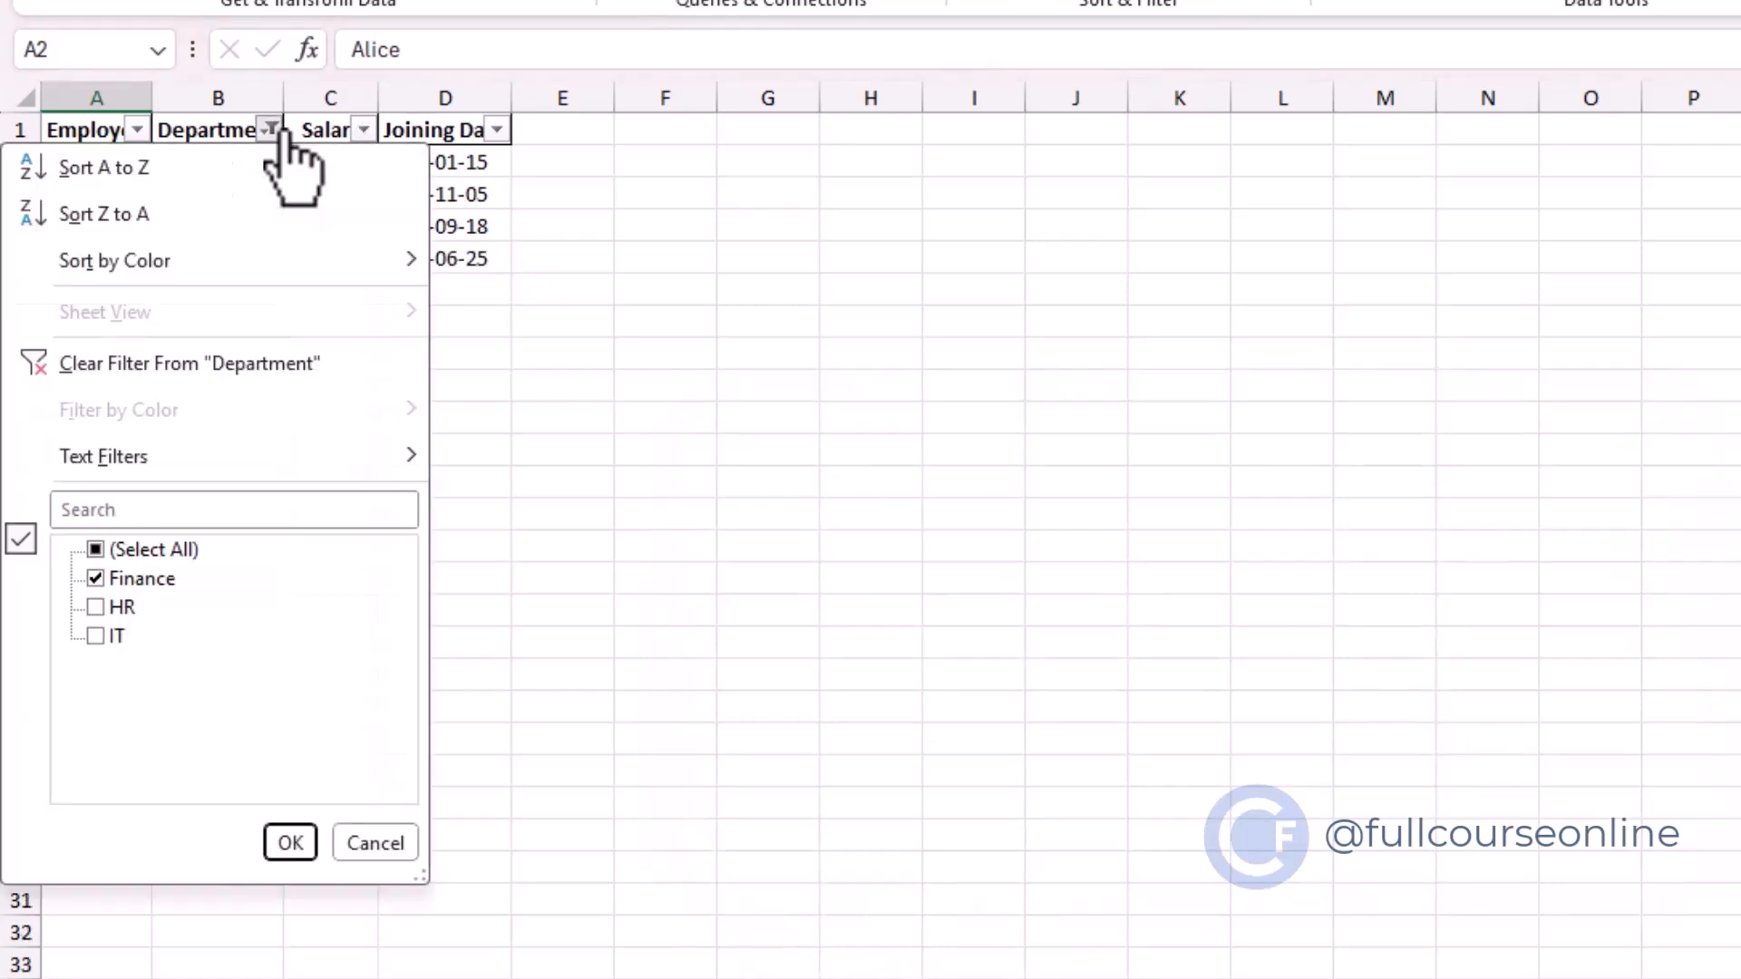
{"action": "left_click", "coordinate": [96, 549]}
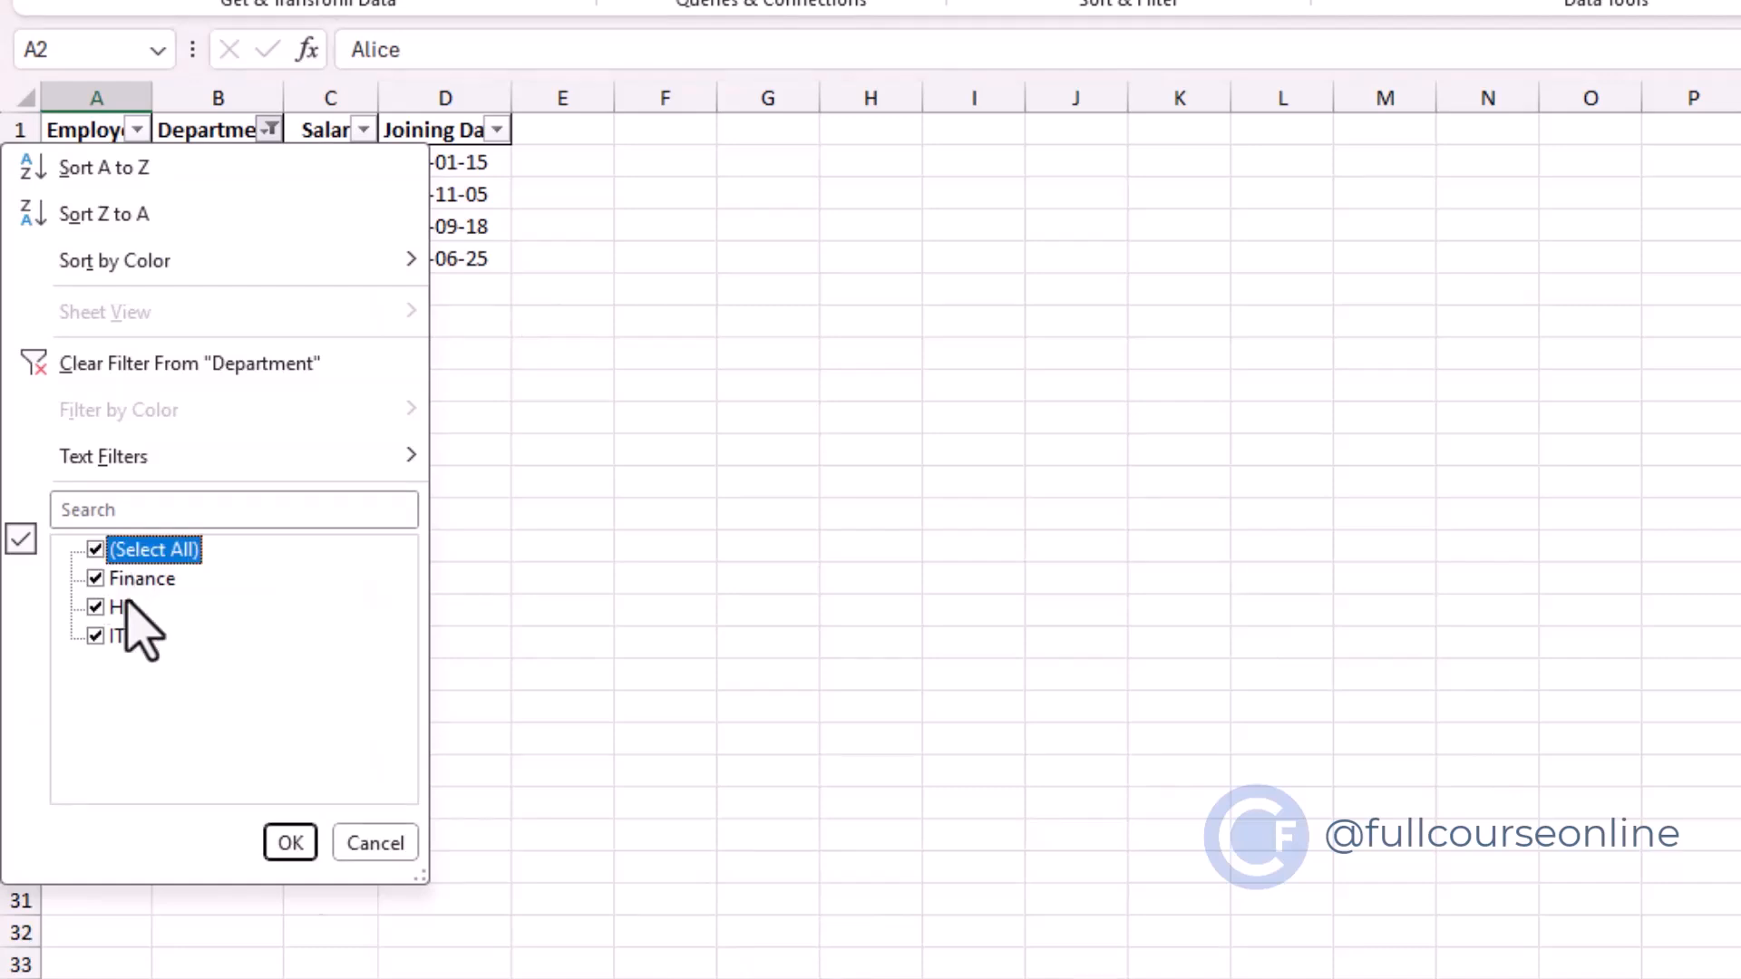
{"action": "left_click", "coordinate": [307, 857]}
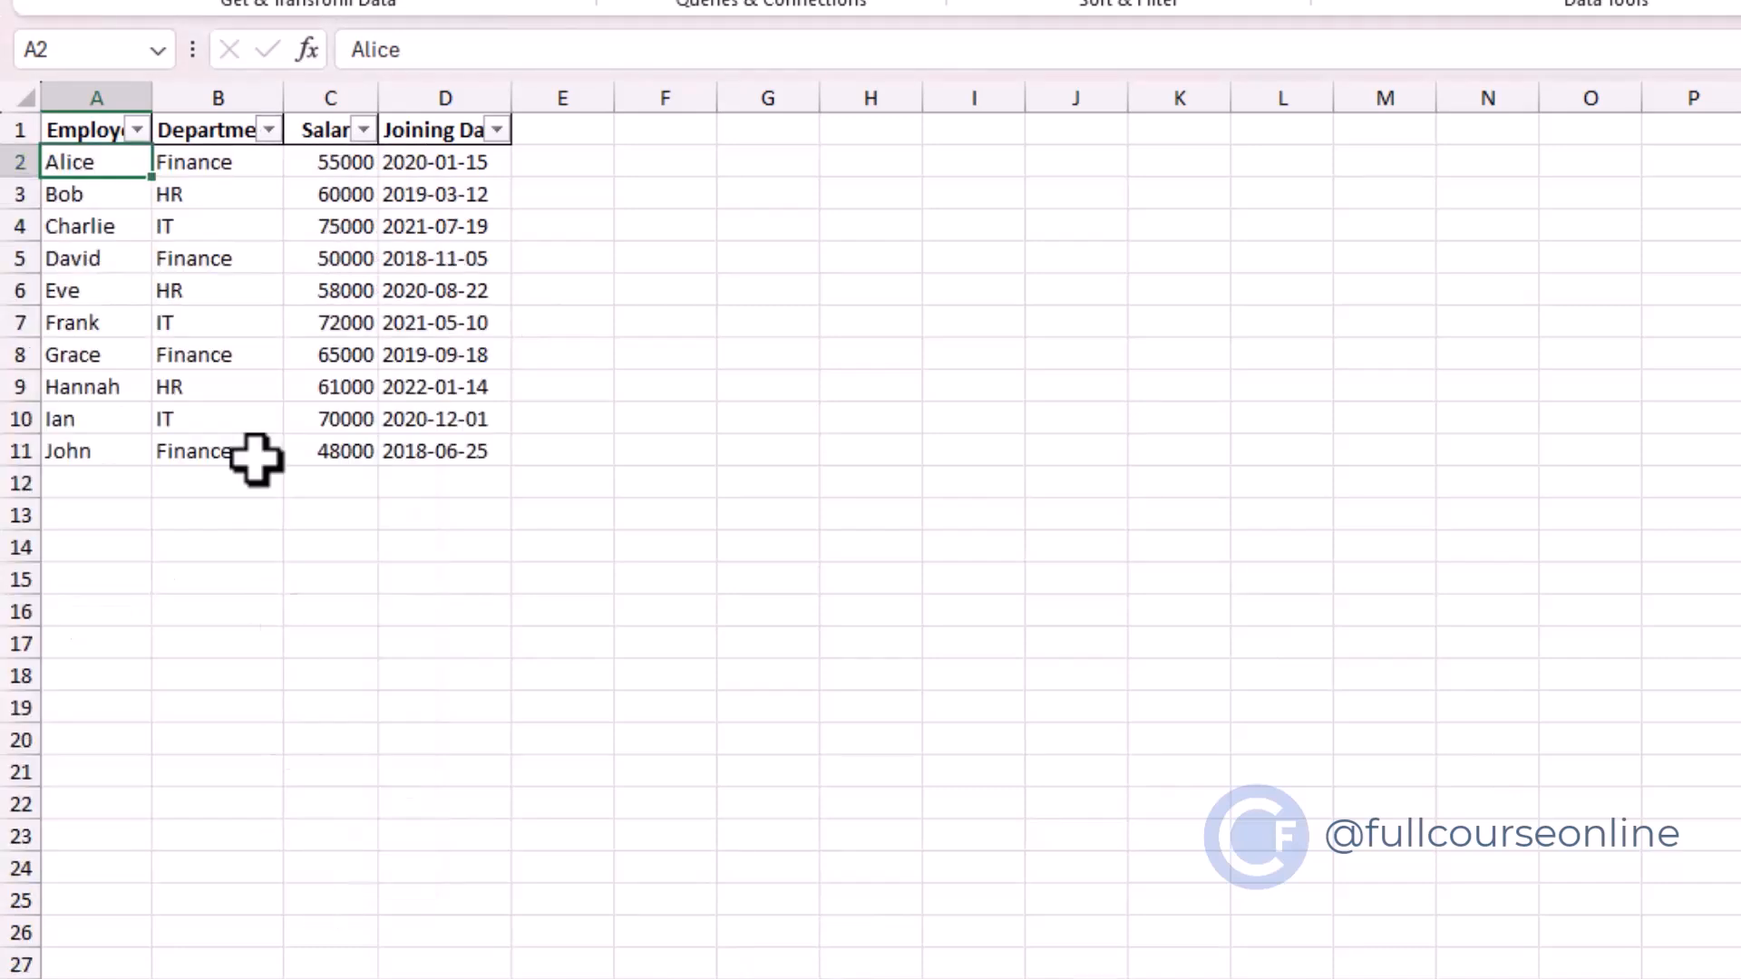
- Filter the Employee column to names that begin with F, and turn the table's filter off
{"action": "left_click", "coordinate": [139, 133]}
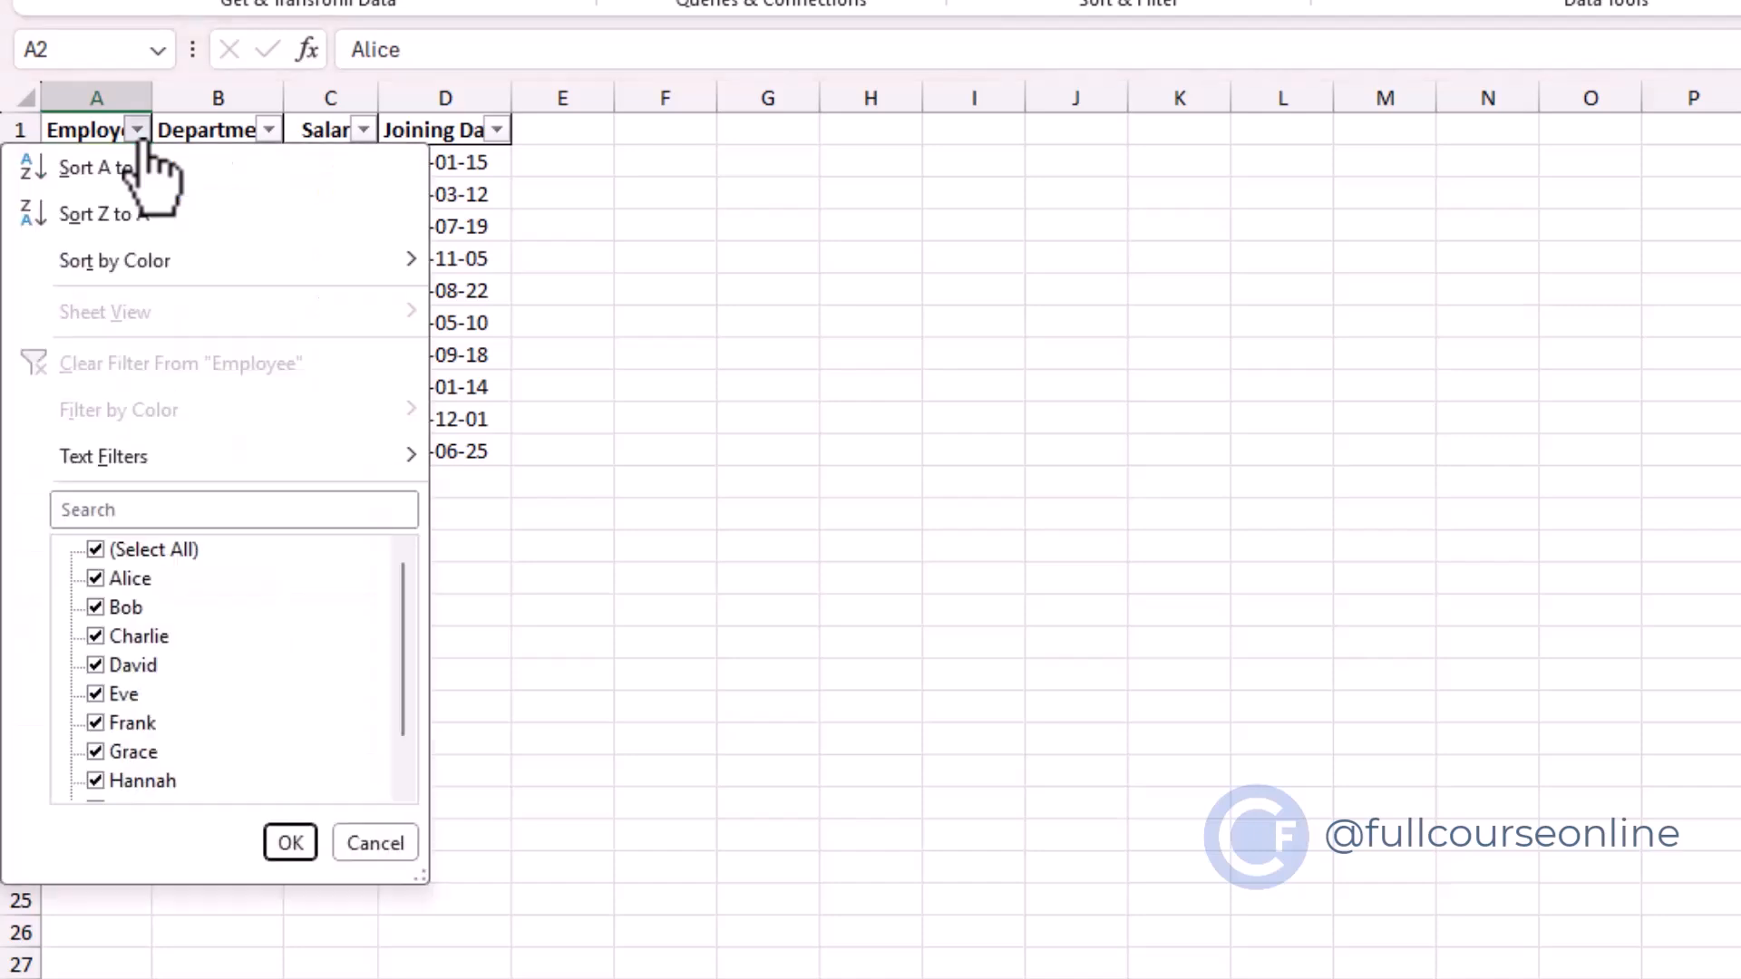
{"action": "mouse_move", "coordinate": [134, 458]}
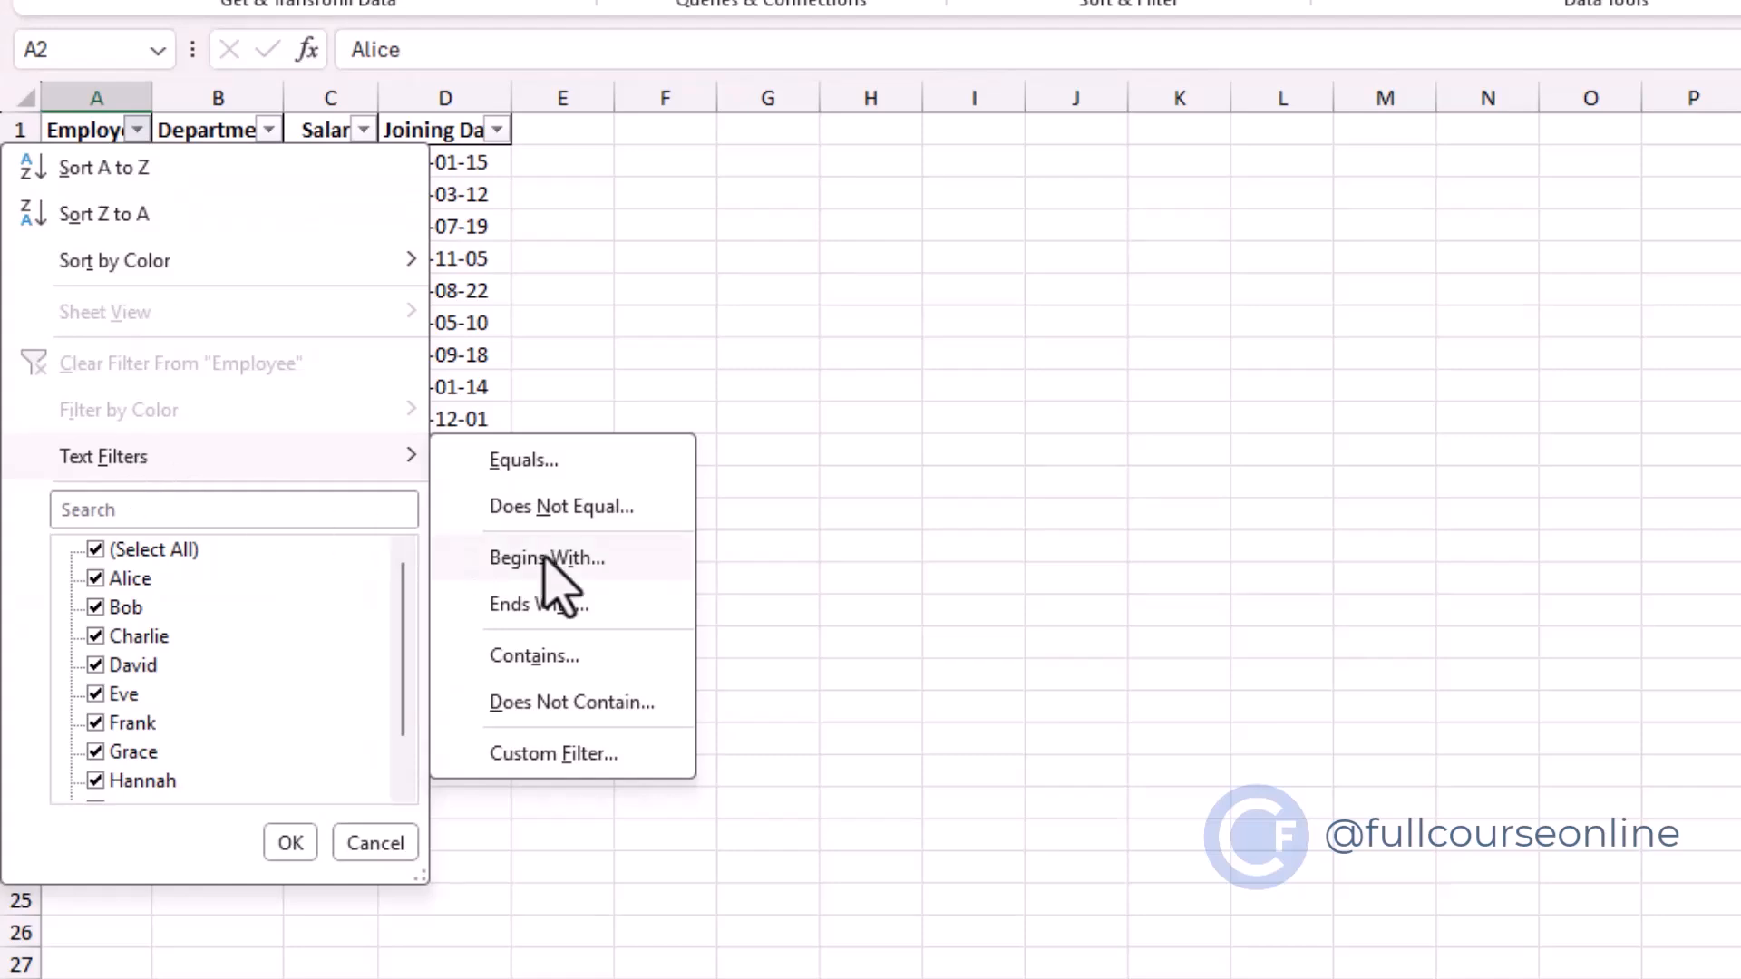
{"action": "left_click", "coordinate": [628, 555]}
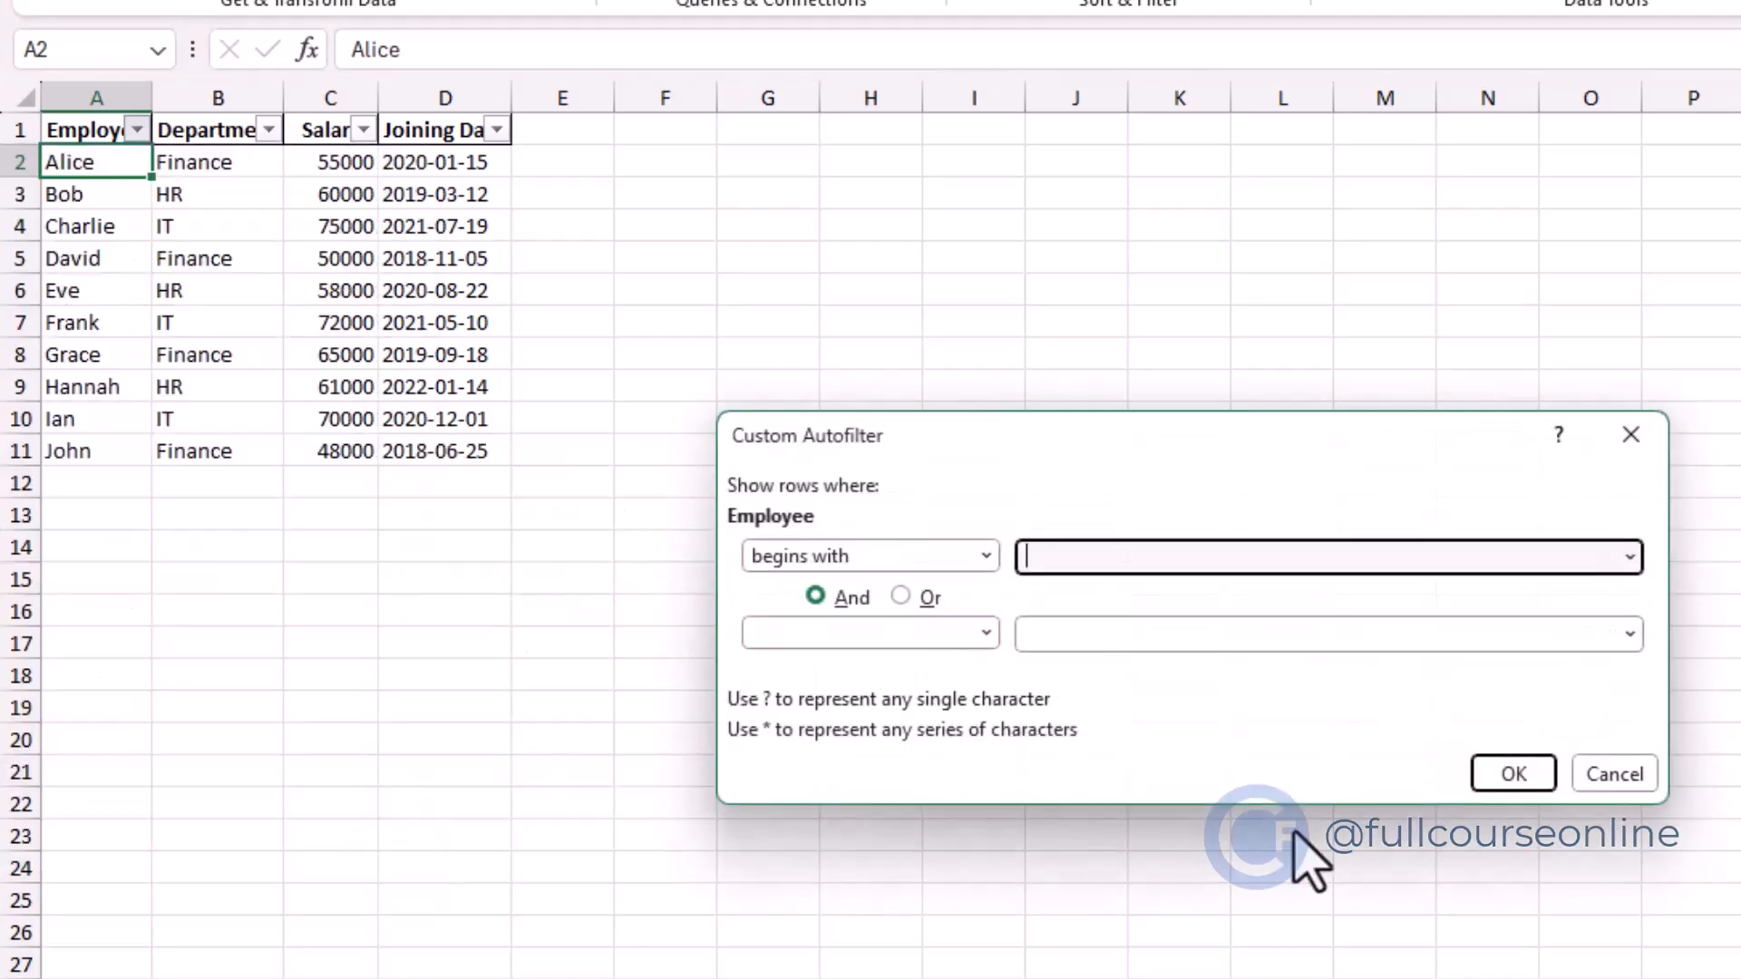
{"action": "type", "text": "F"}
{"action": "left_click", "coordinate": [1496, 775]}
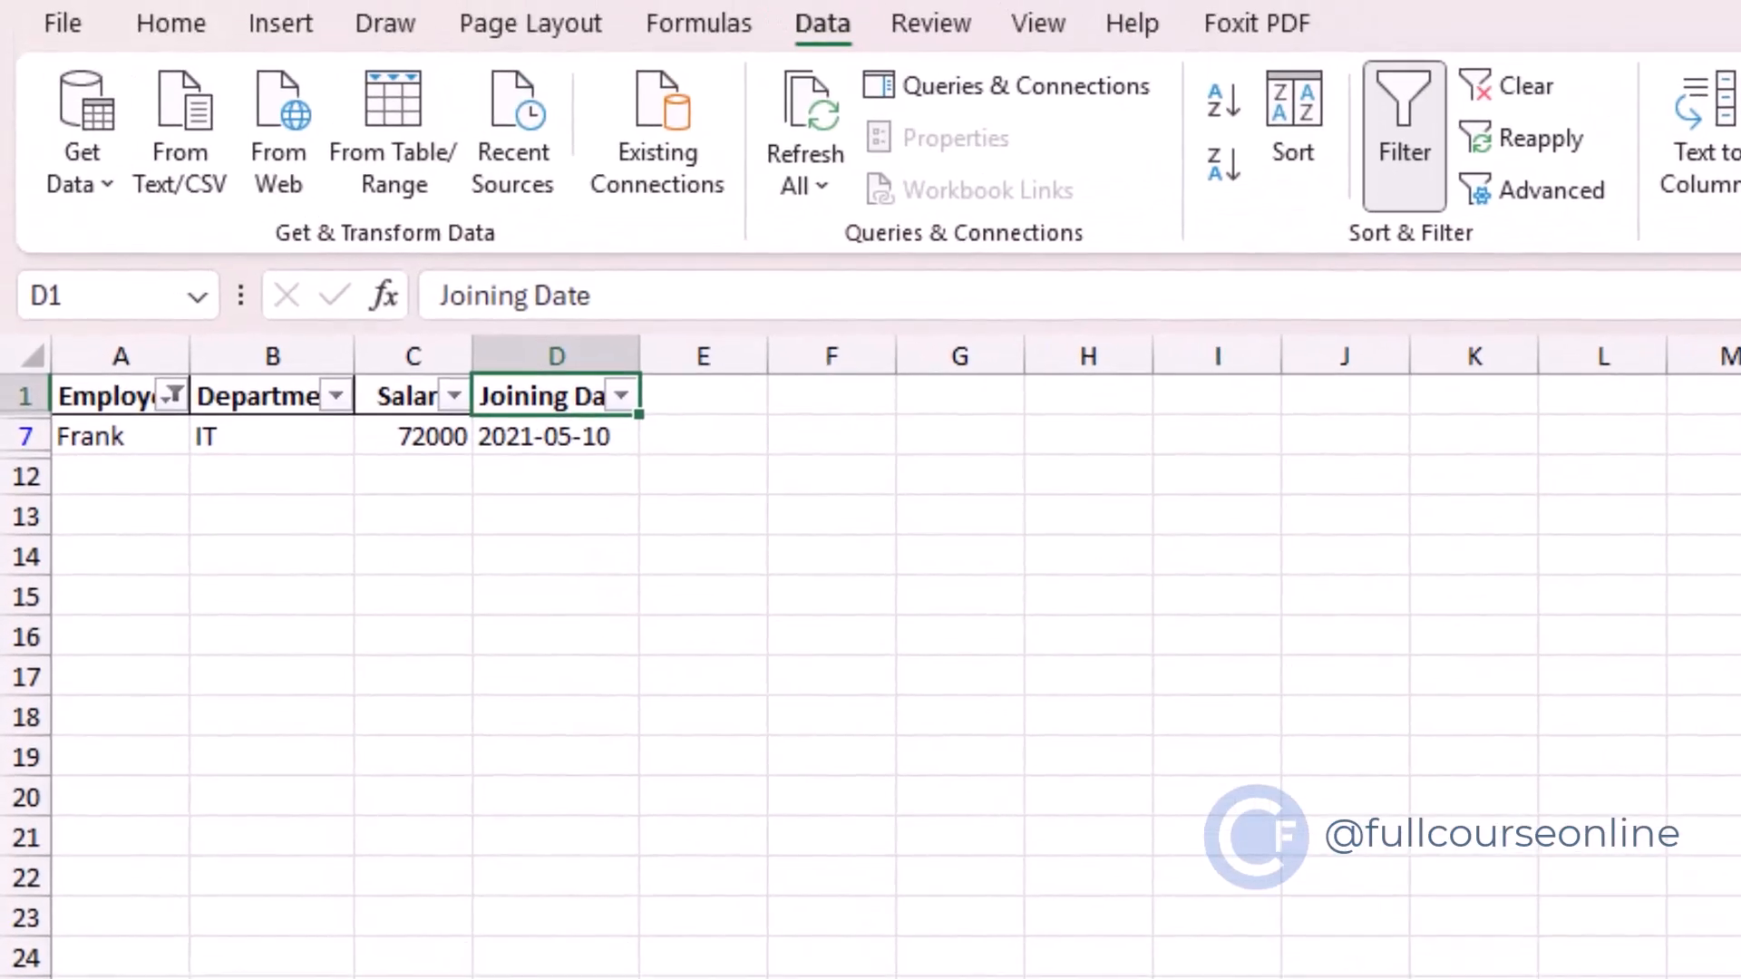
{"action": "left_click", "coordinate": [1421, 203]}
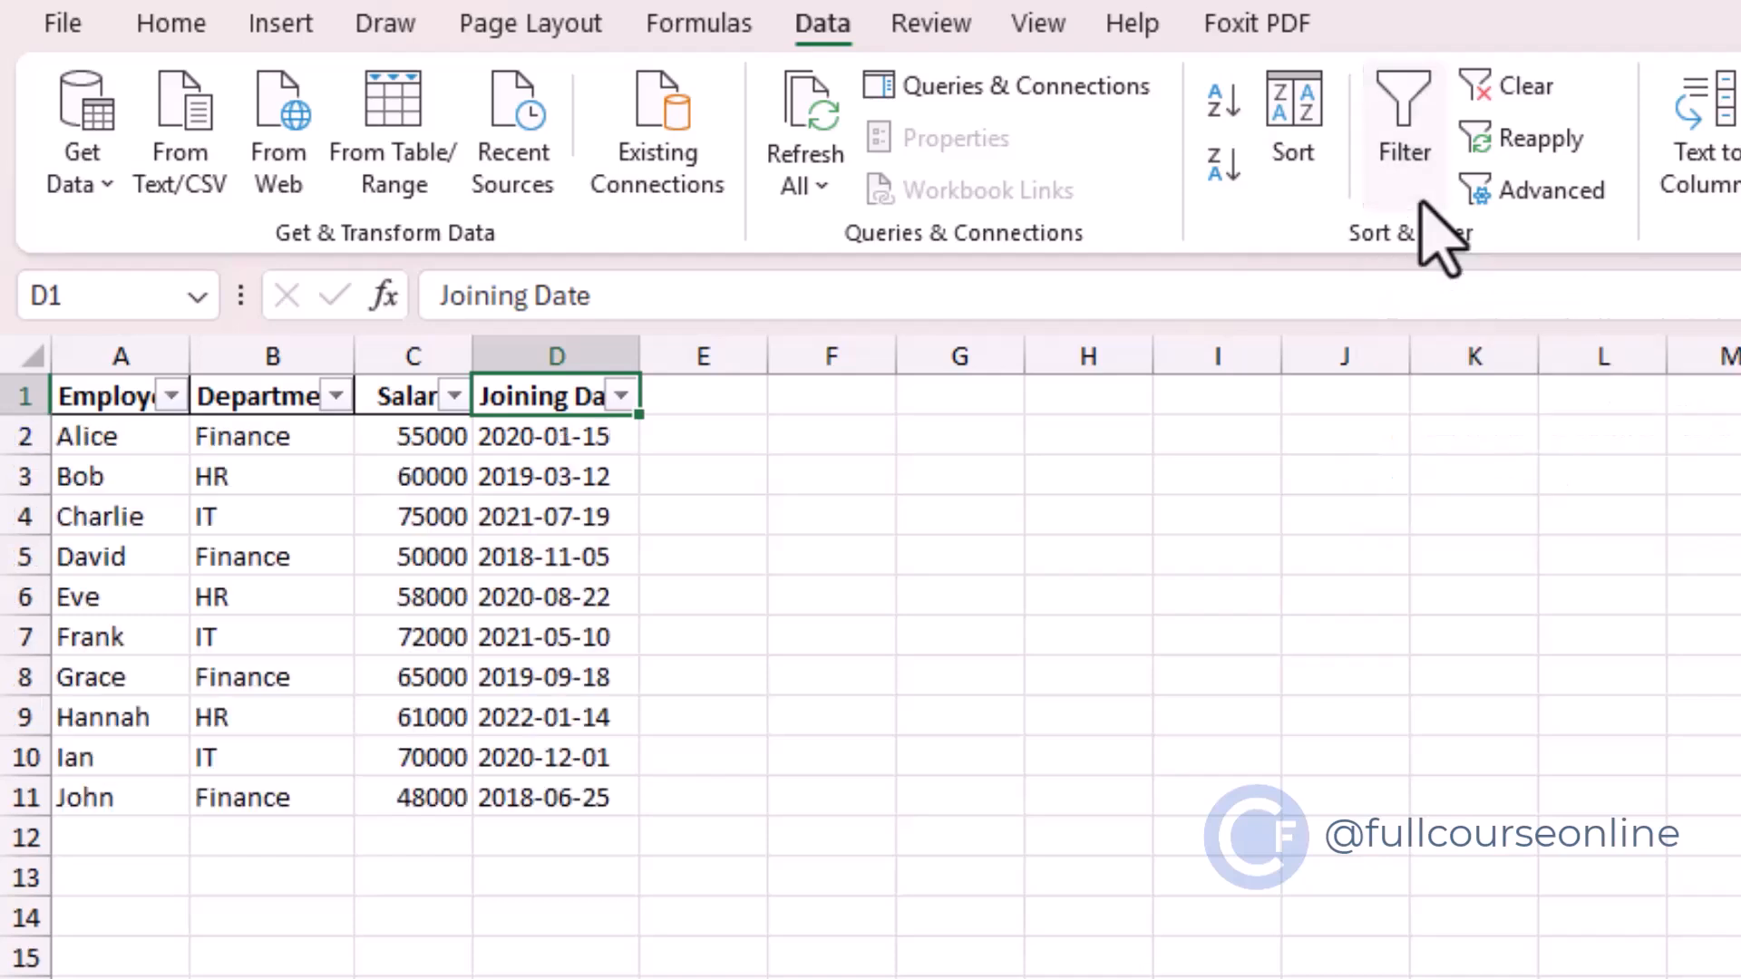
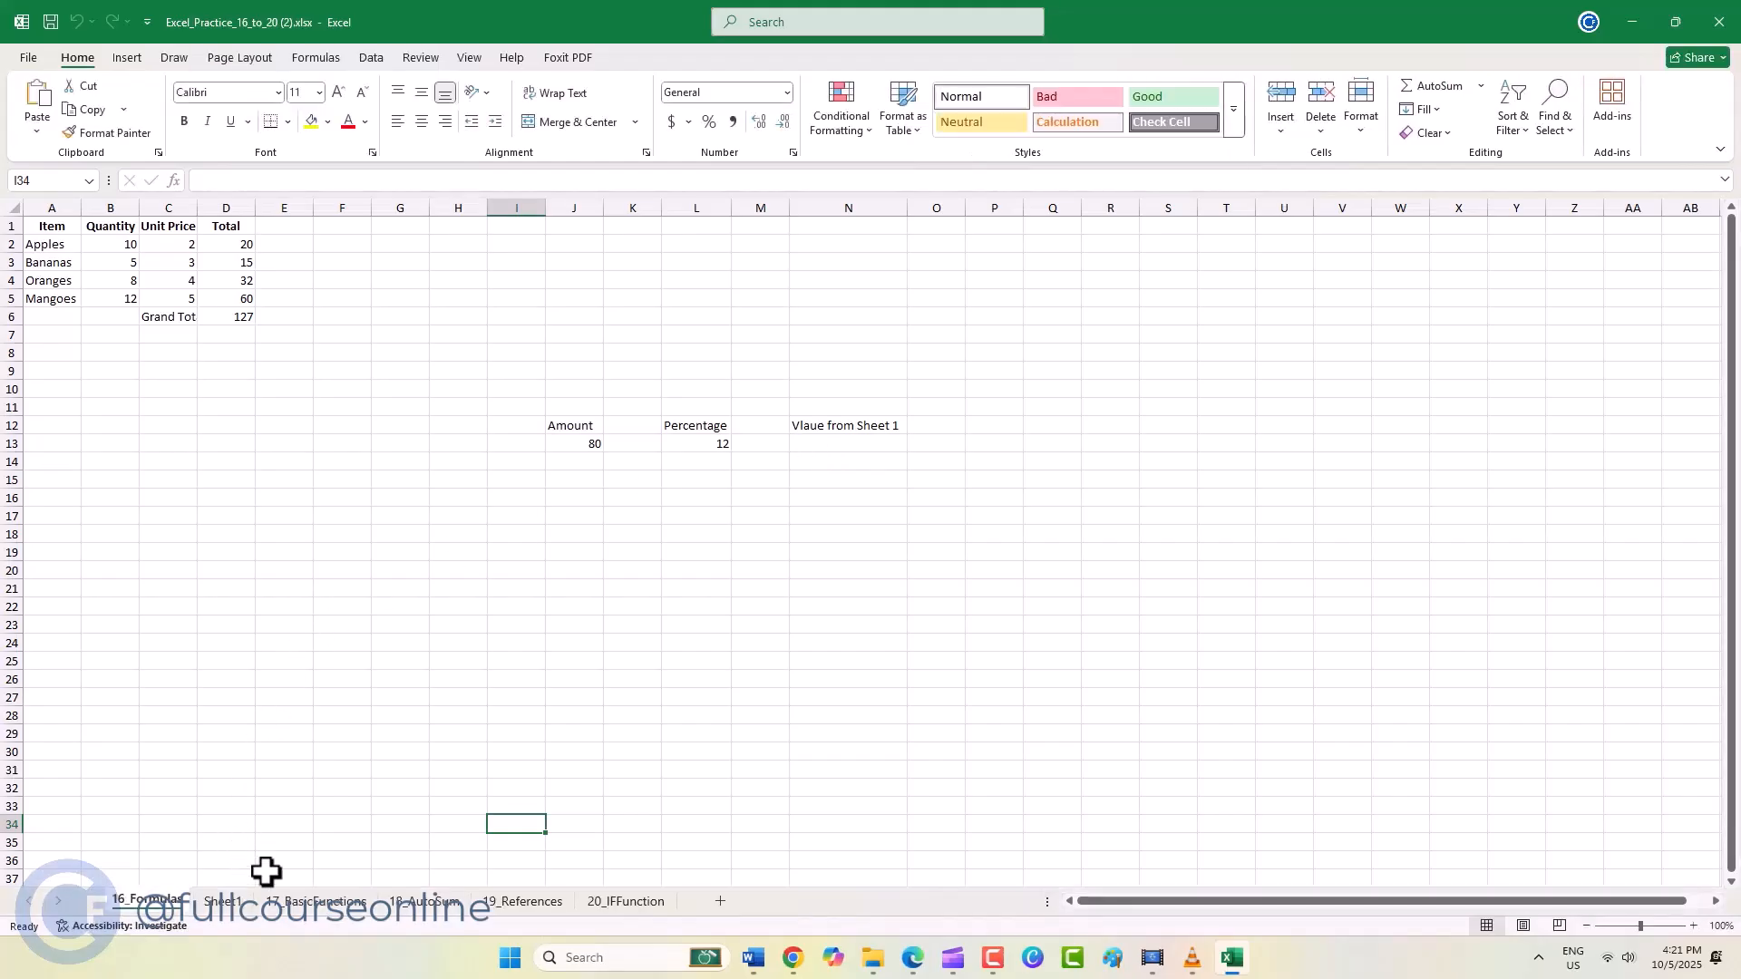
- Look through the 17_BasicFunctions, 18_AutoSum, 19_References and 20_IFFunction sheets of Excel_Practice_16_to_20 (2).xlsx, and open Sheet1
{"action": "left_click", "coordinate": [267, 902]}
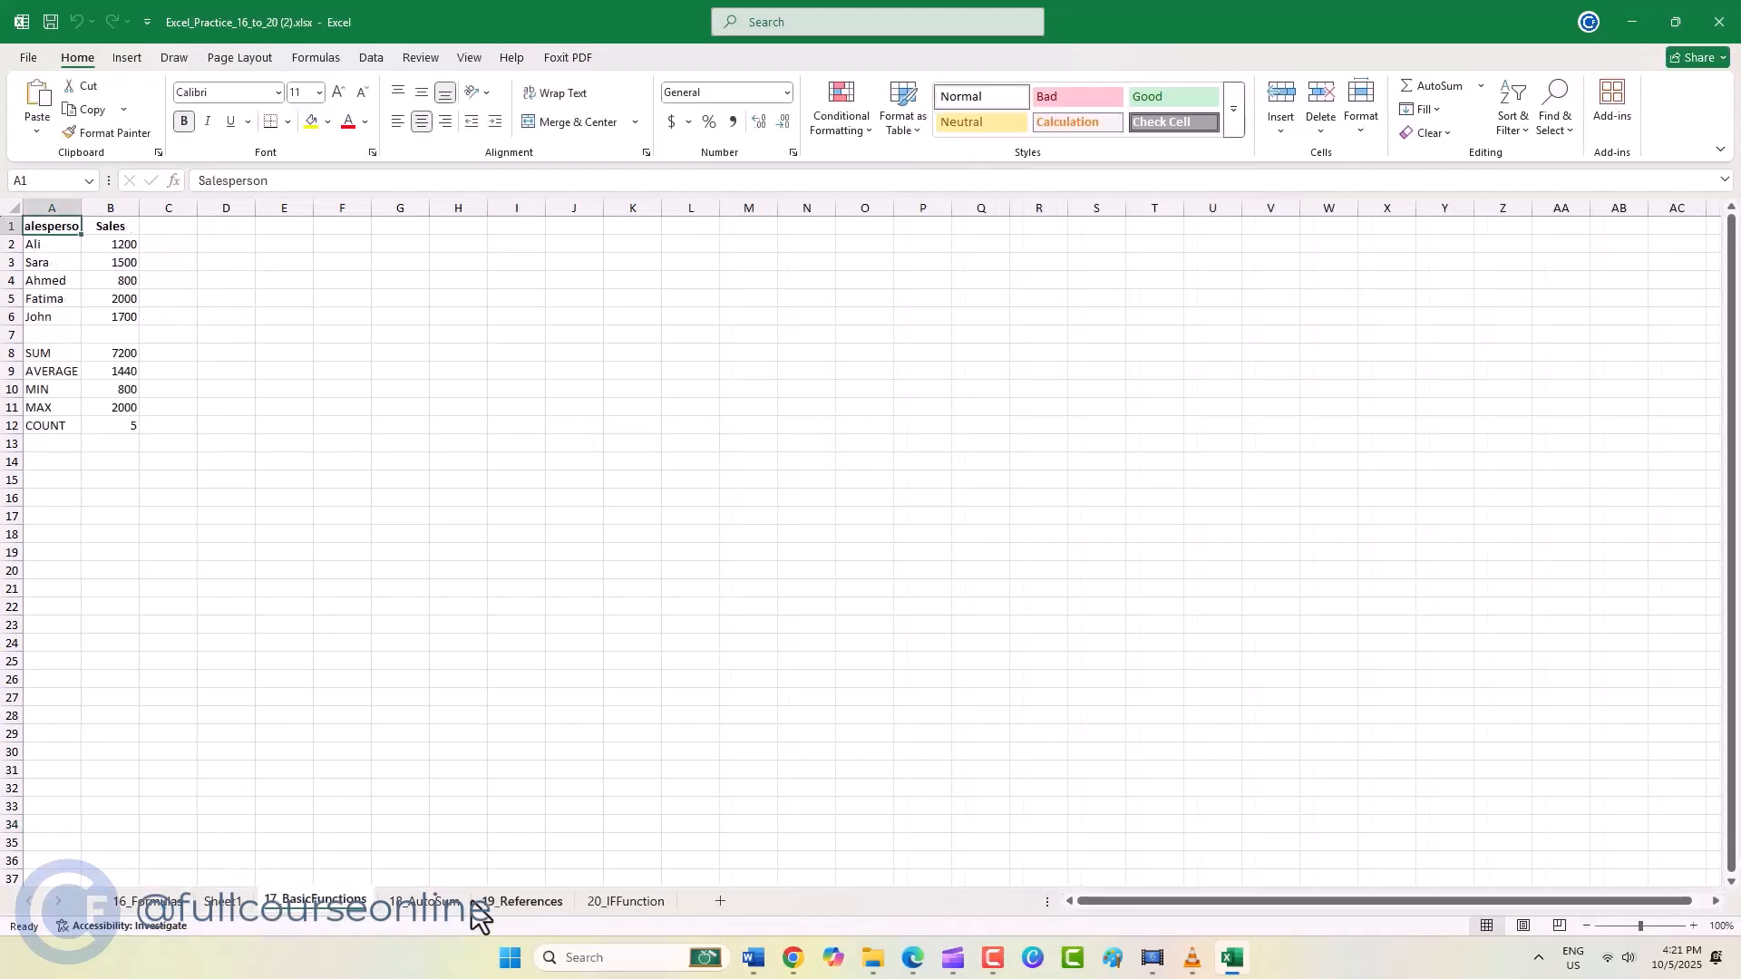
{"action": "left_click", "coordinate": [440, 904]}
{"action": "left_click", "coordinate": [526, 906]}
{"action": "left_click", "coordinate": [607, 907]}
{"action": "left_click", "coordinate": [237, 904]}
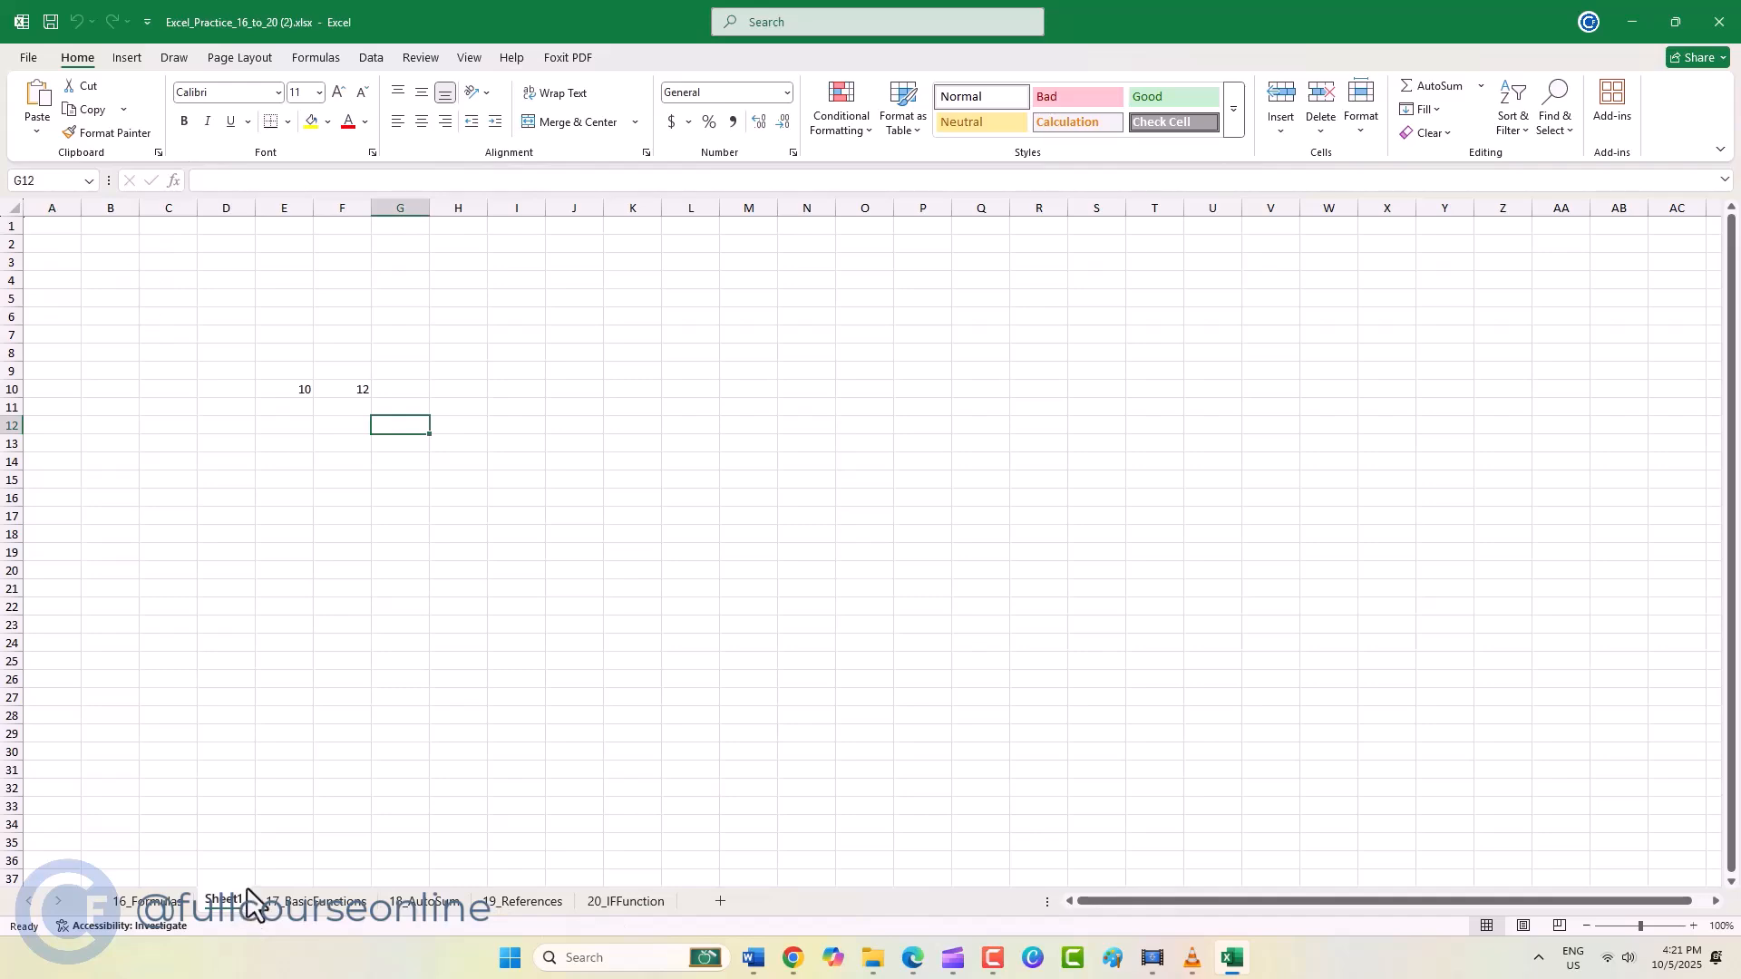
- Add the values of cells E10 and F10 in cell G10 with the formula =E10+F10
{"action": "left_click", "coordinate": [278, 394]}
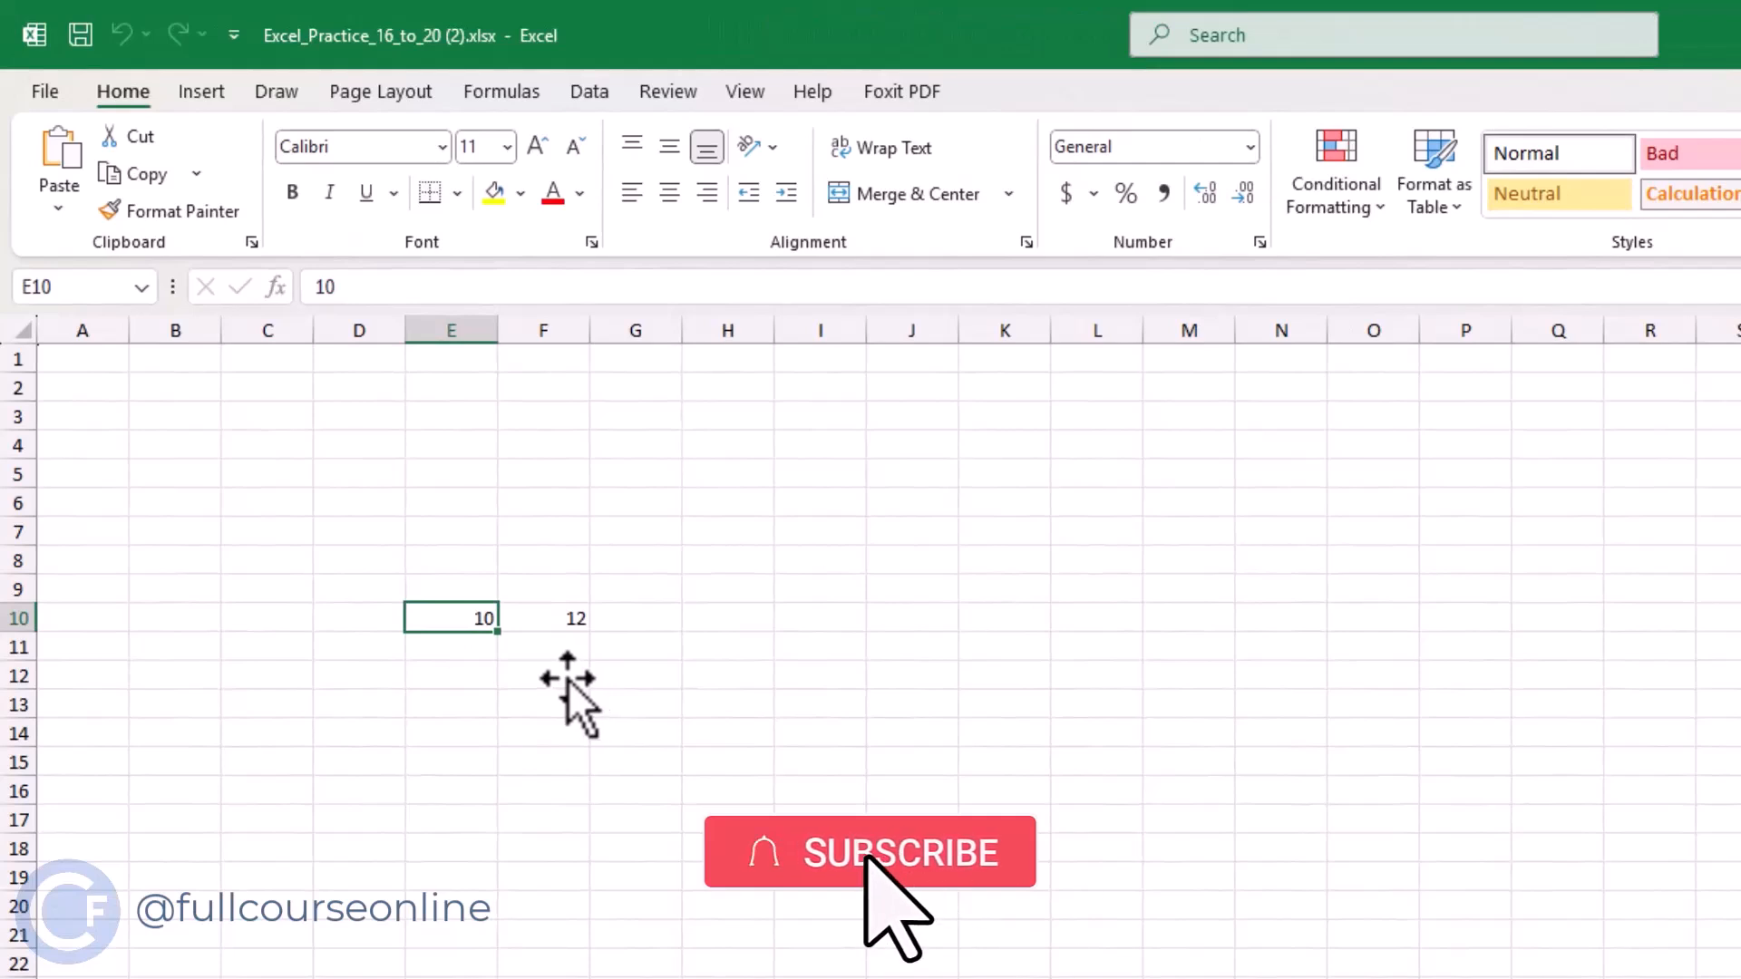
{"action": "left_click", "coordinate": [544, 622]}
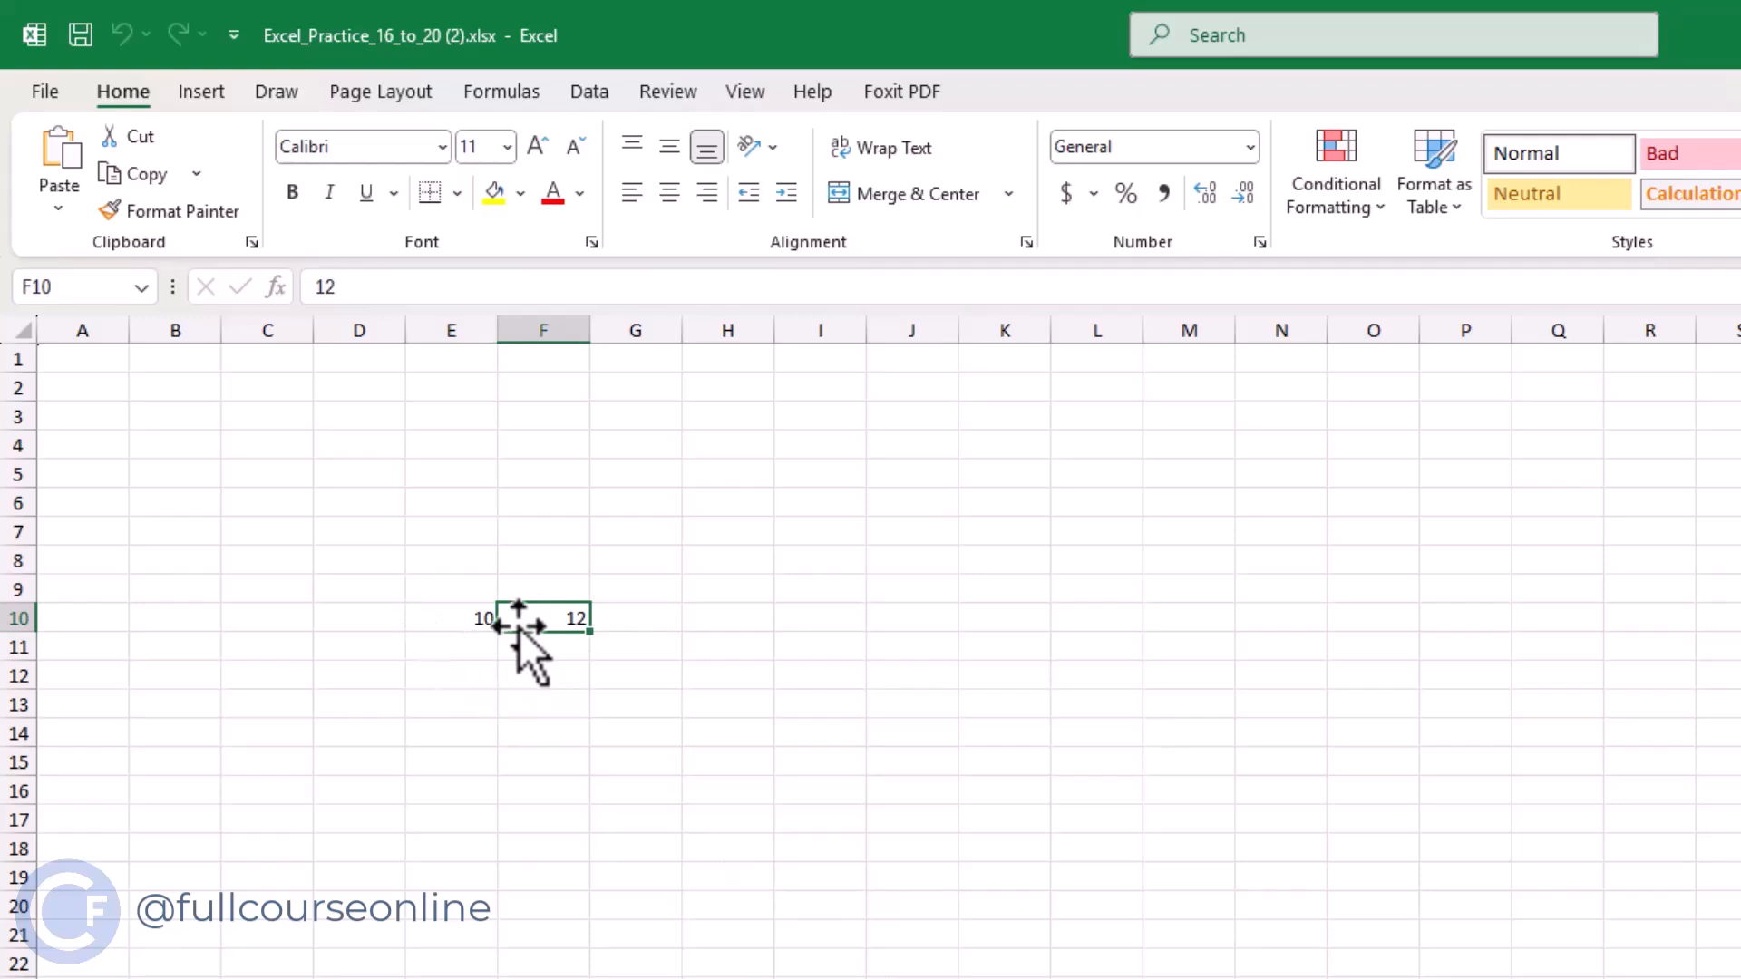
{"action": "left_click", "coordinate": [660, 620]}
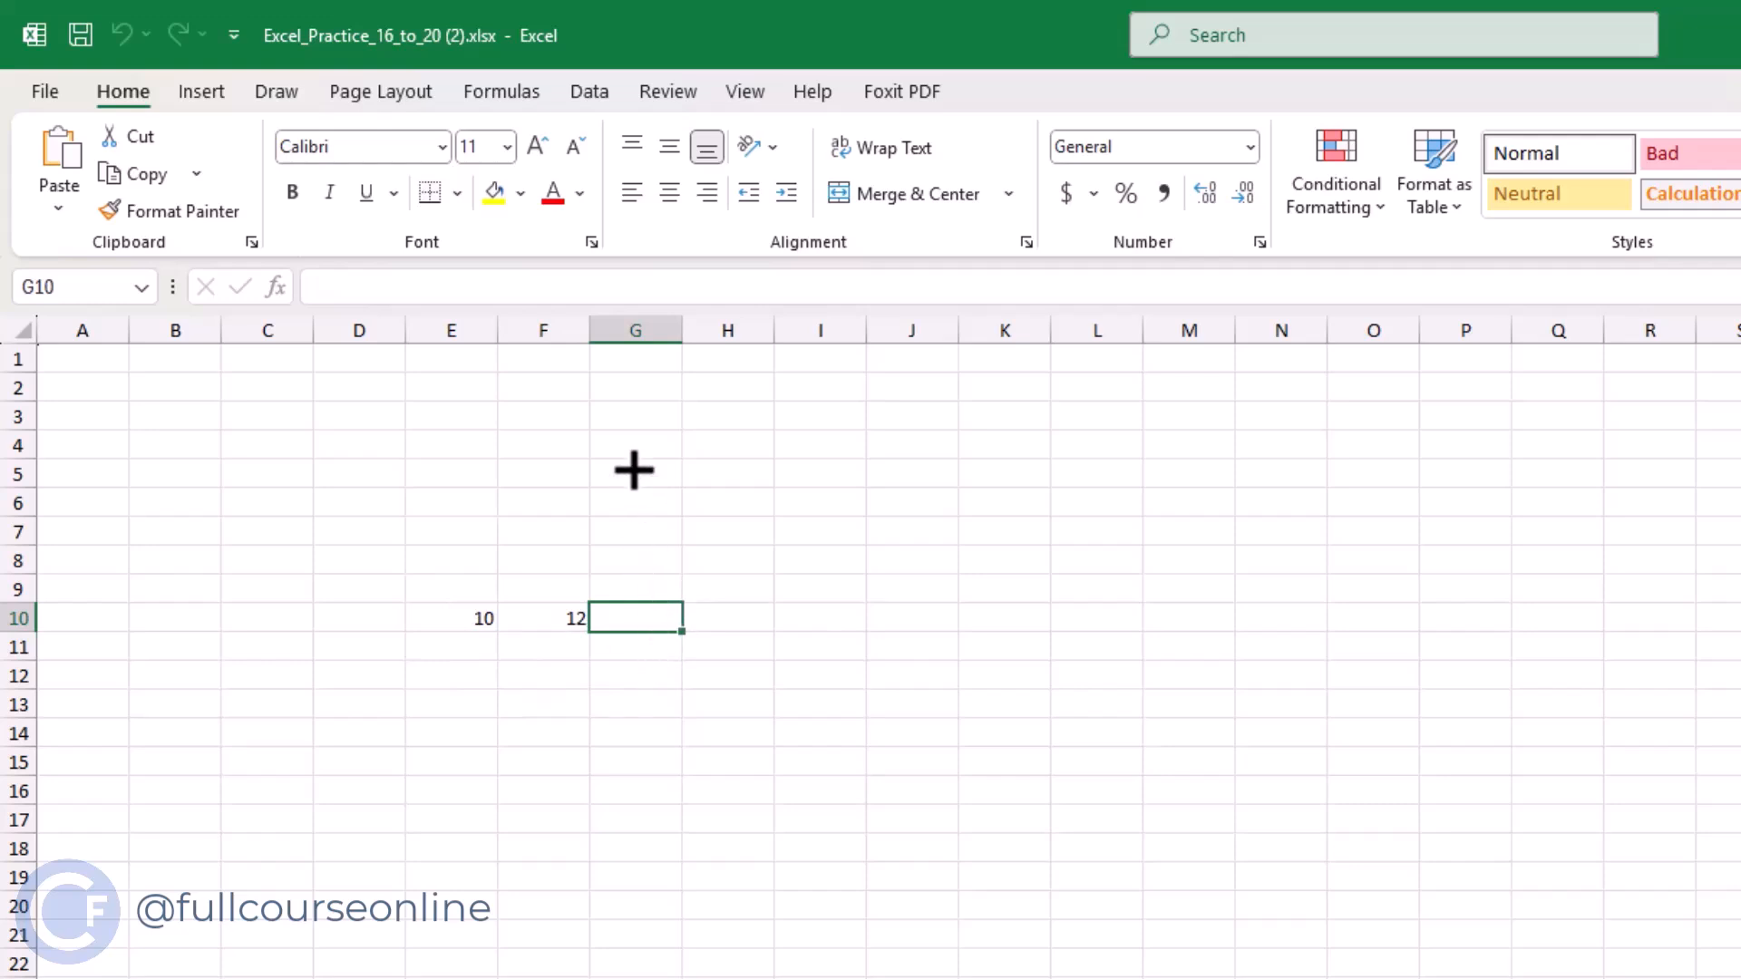
{"action": "left_click", "coordinate": [410, 287]}
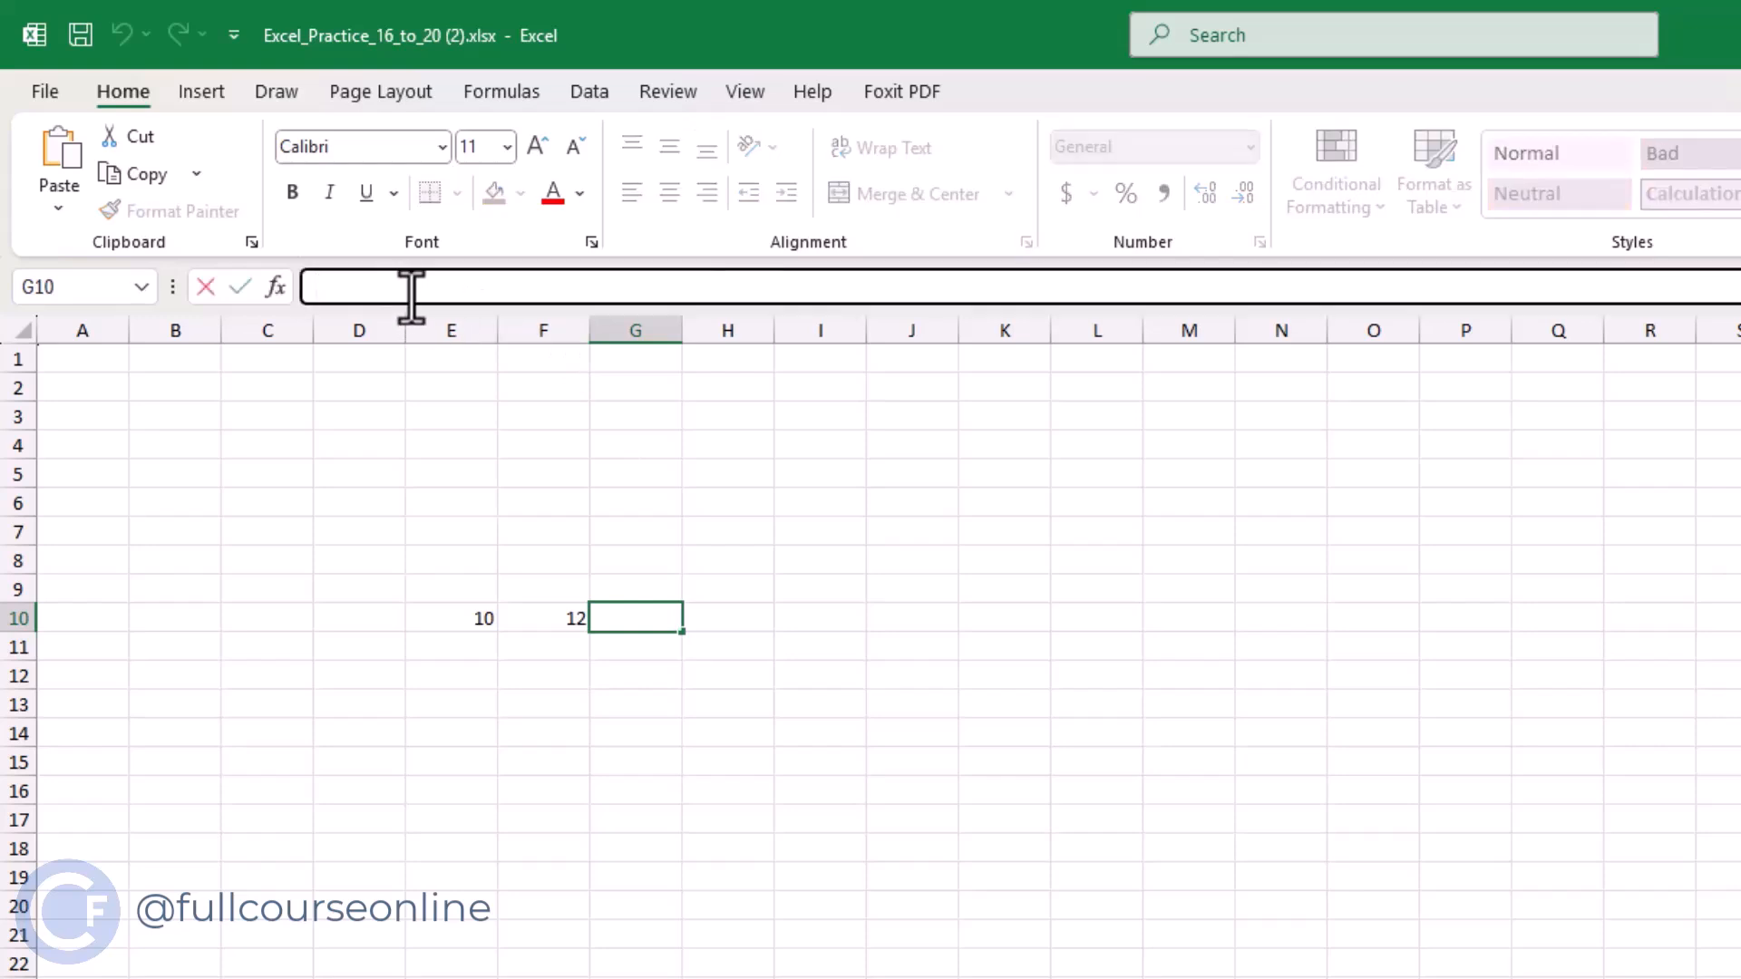
{"action": "type", "text": "="}
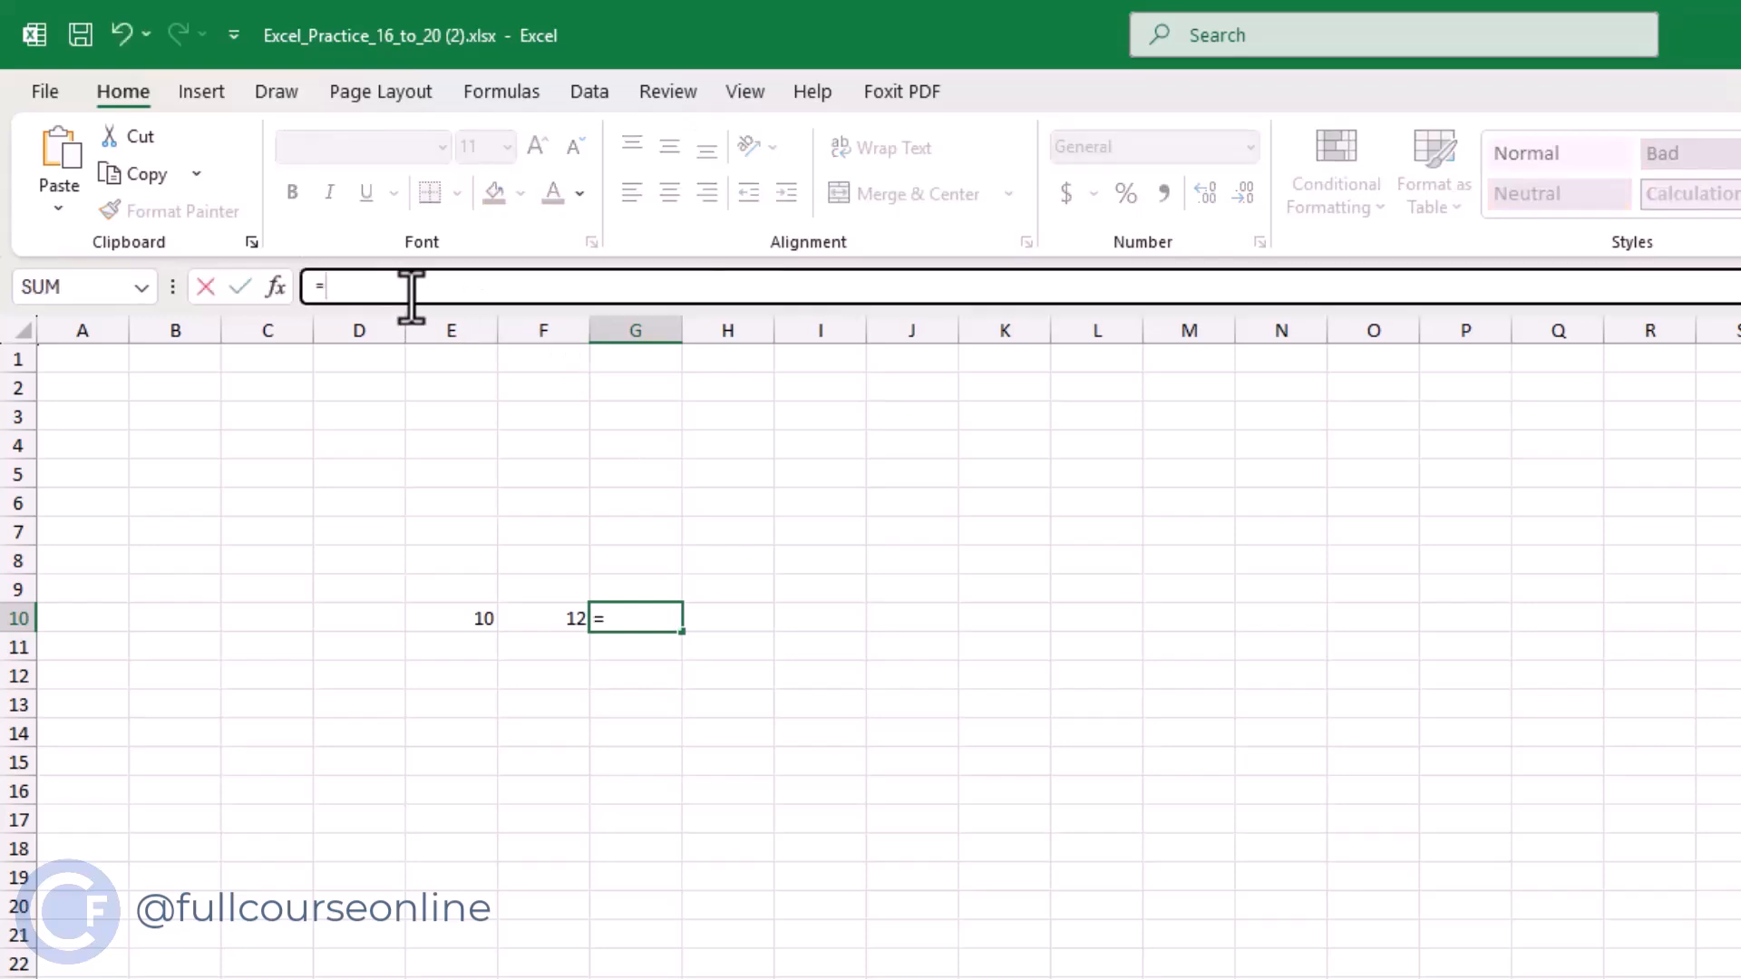
{"action": "left_click", "coordinate": [450, 615]}
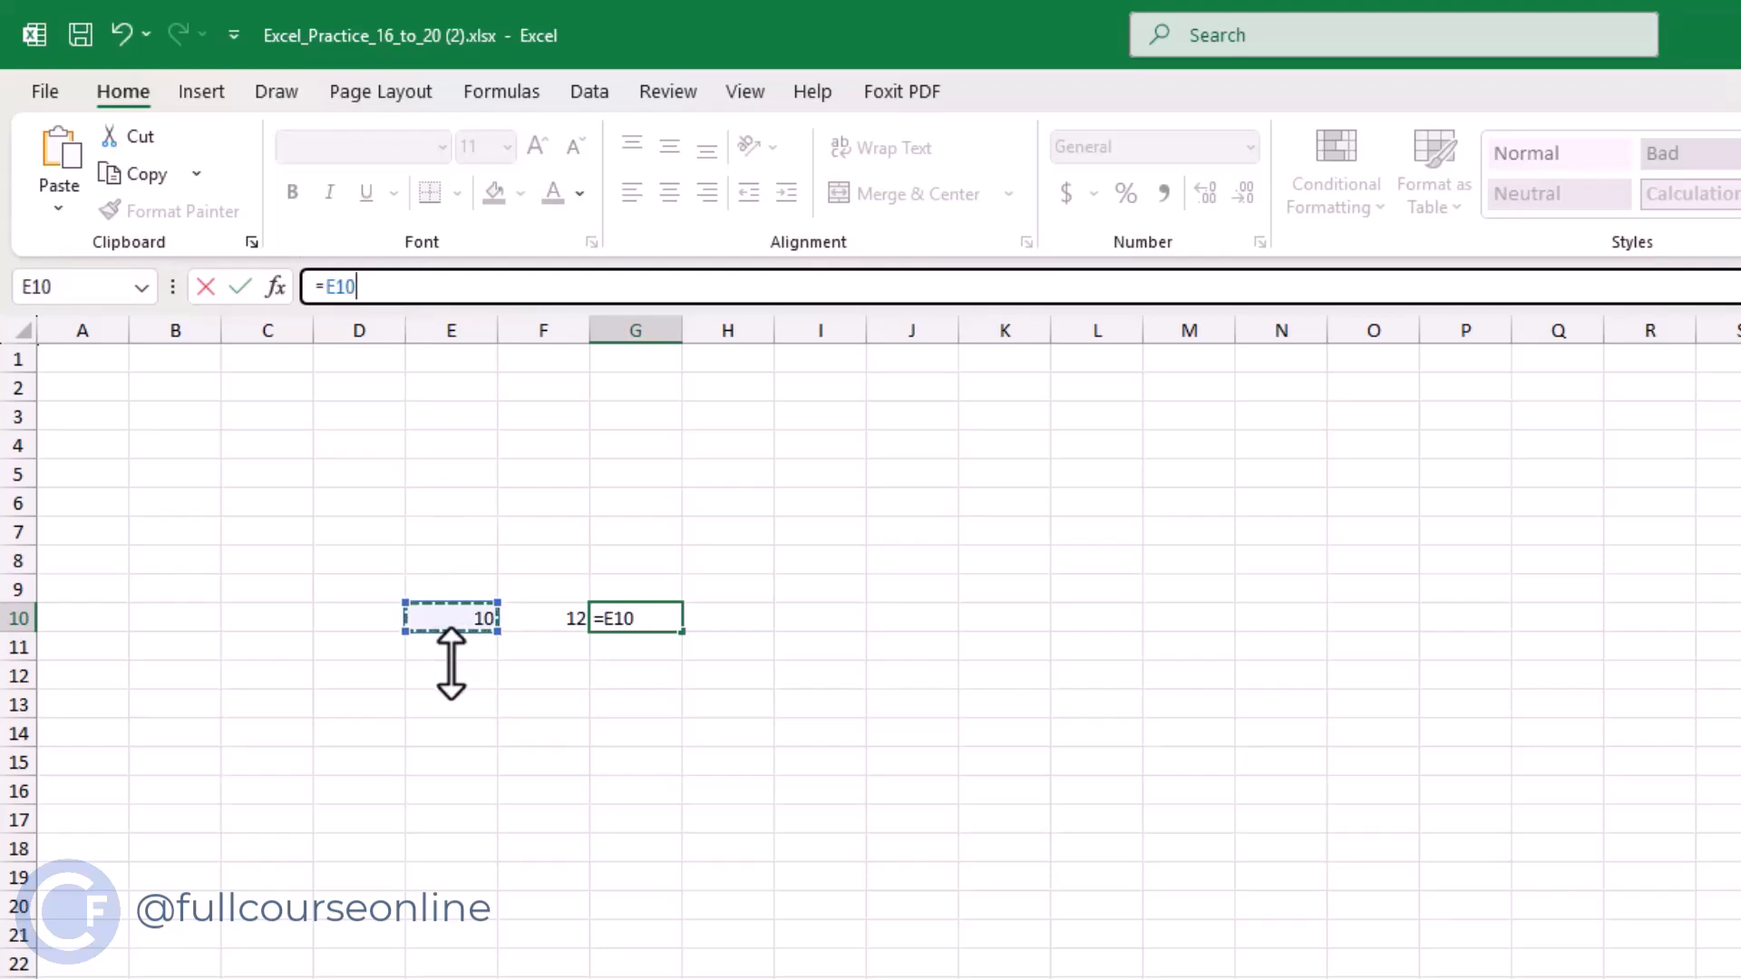
{"action": "type", "text": "+"}
{"action": "left_click", "coordinate": [522, 619]}
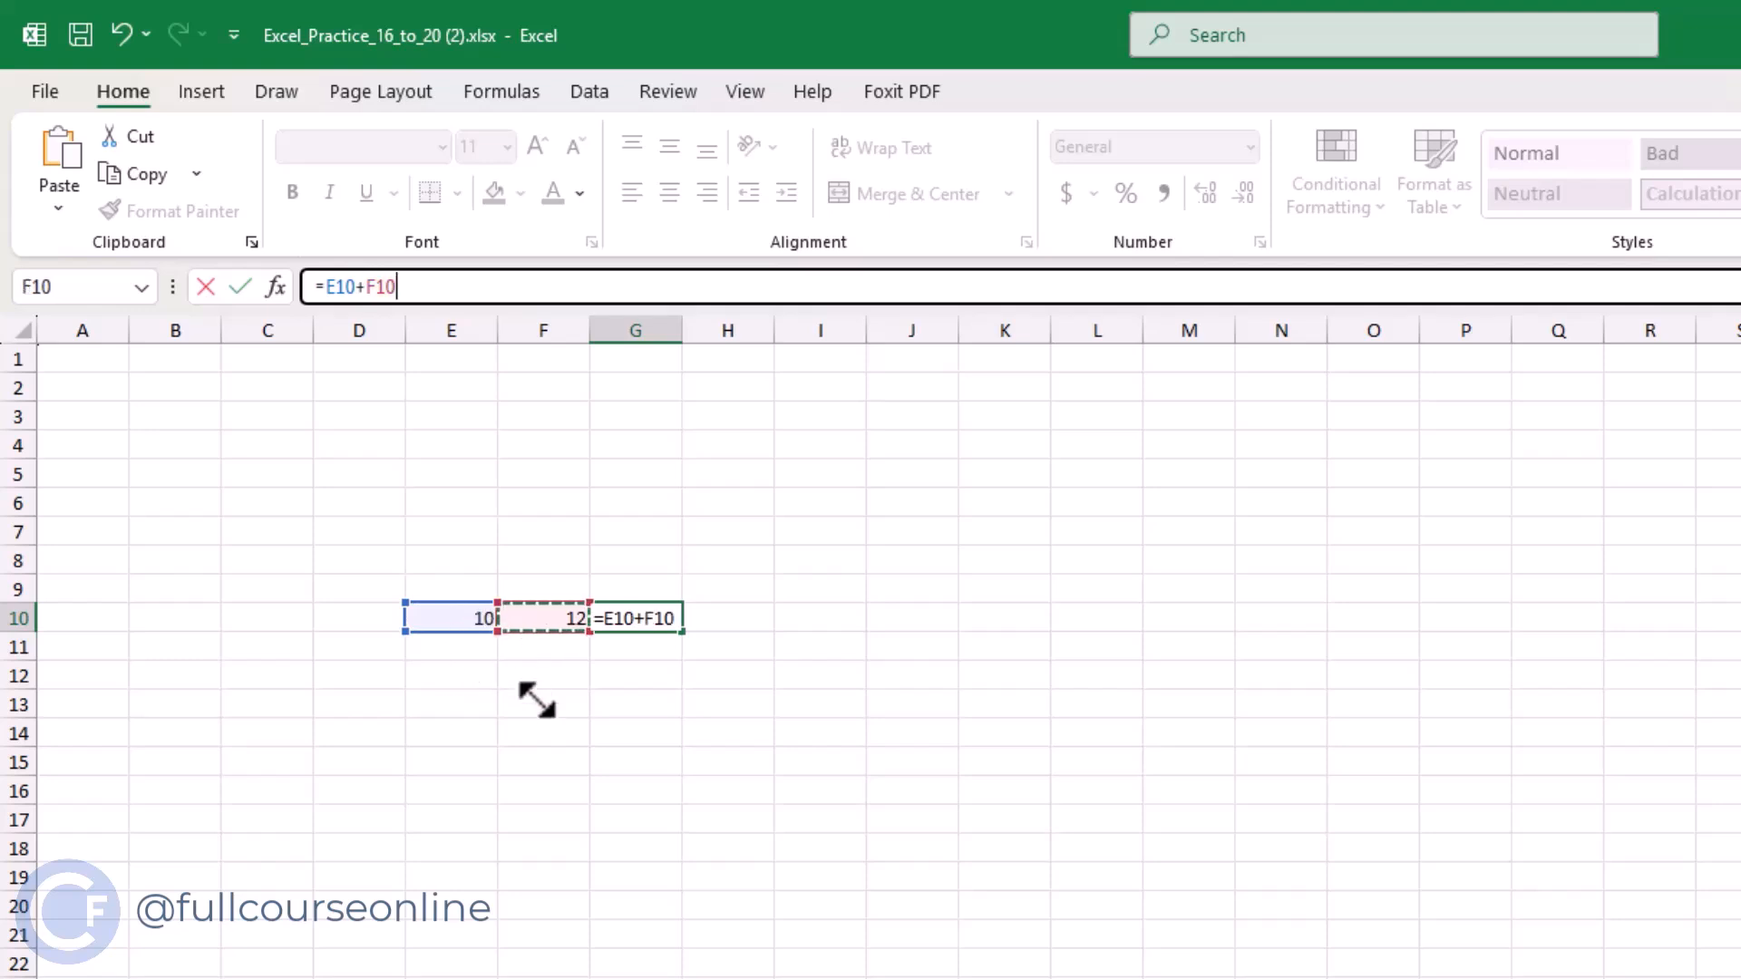
{"action": "key", "text": "Return"}
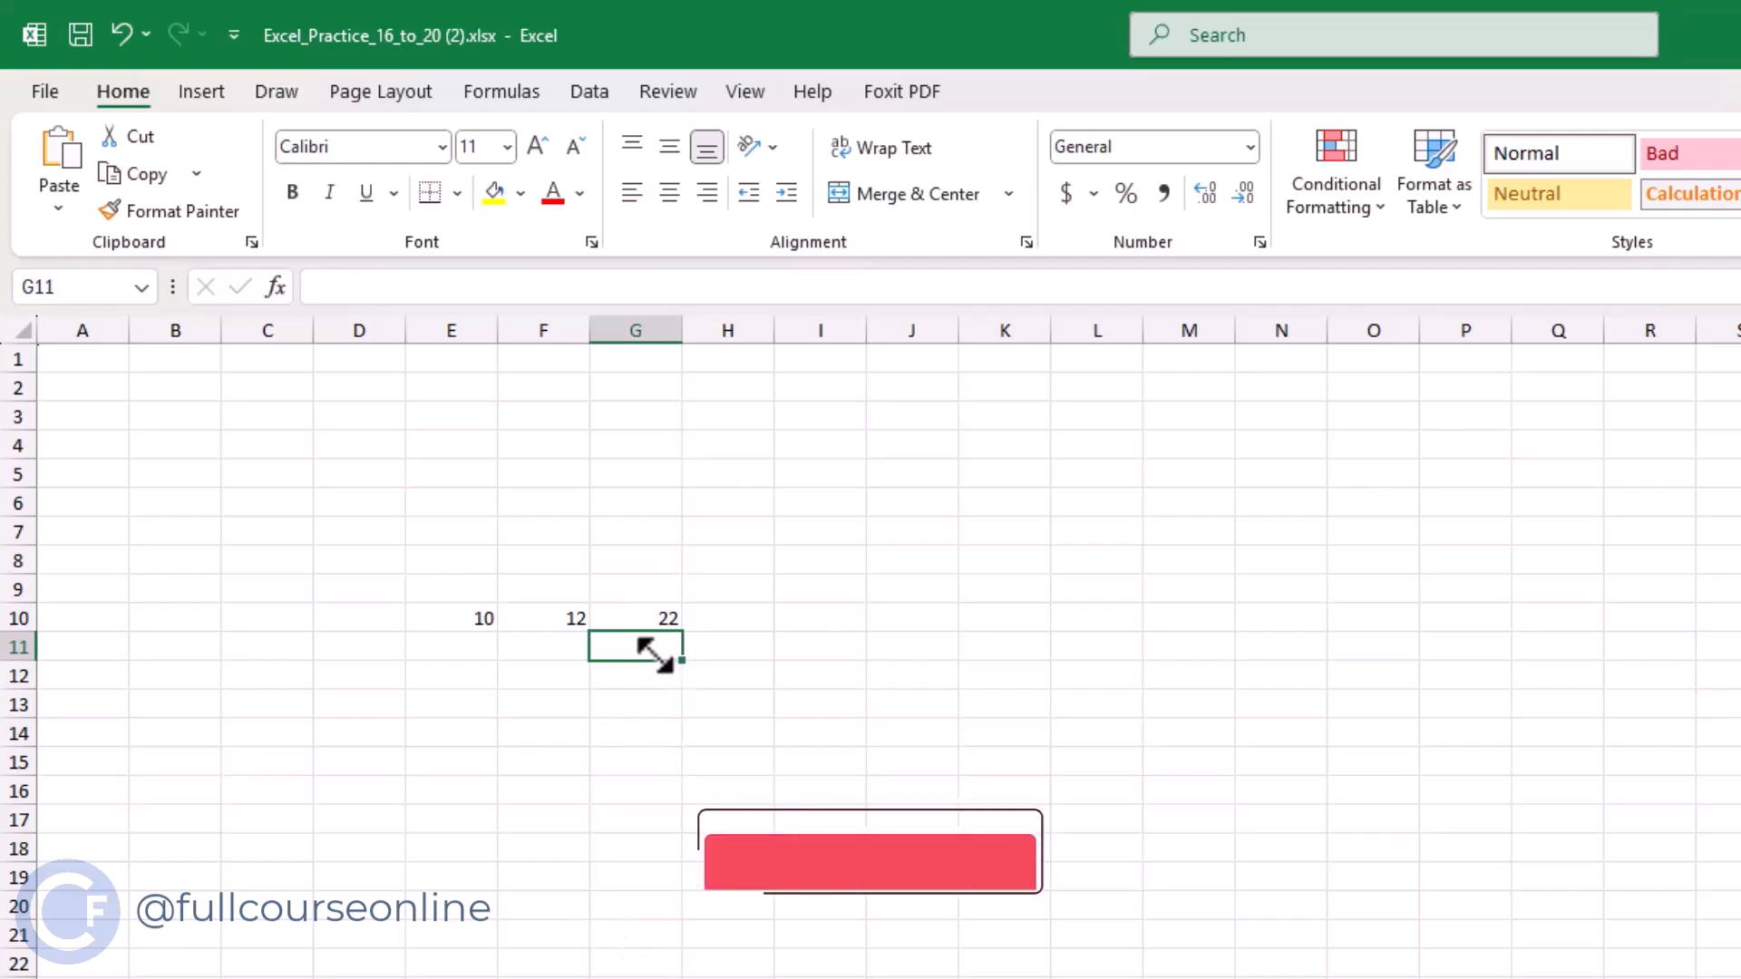
- Review the formula in cell G10 and the cells it refers to
{"action": "left_click", "coordinate": [610, 620]}
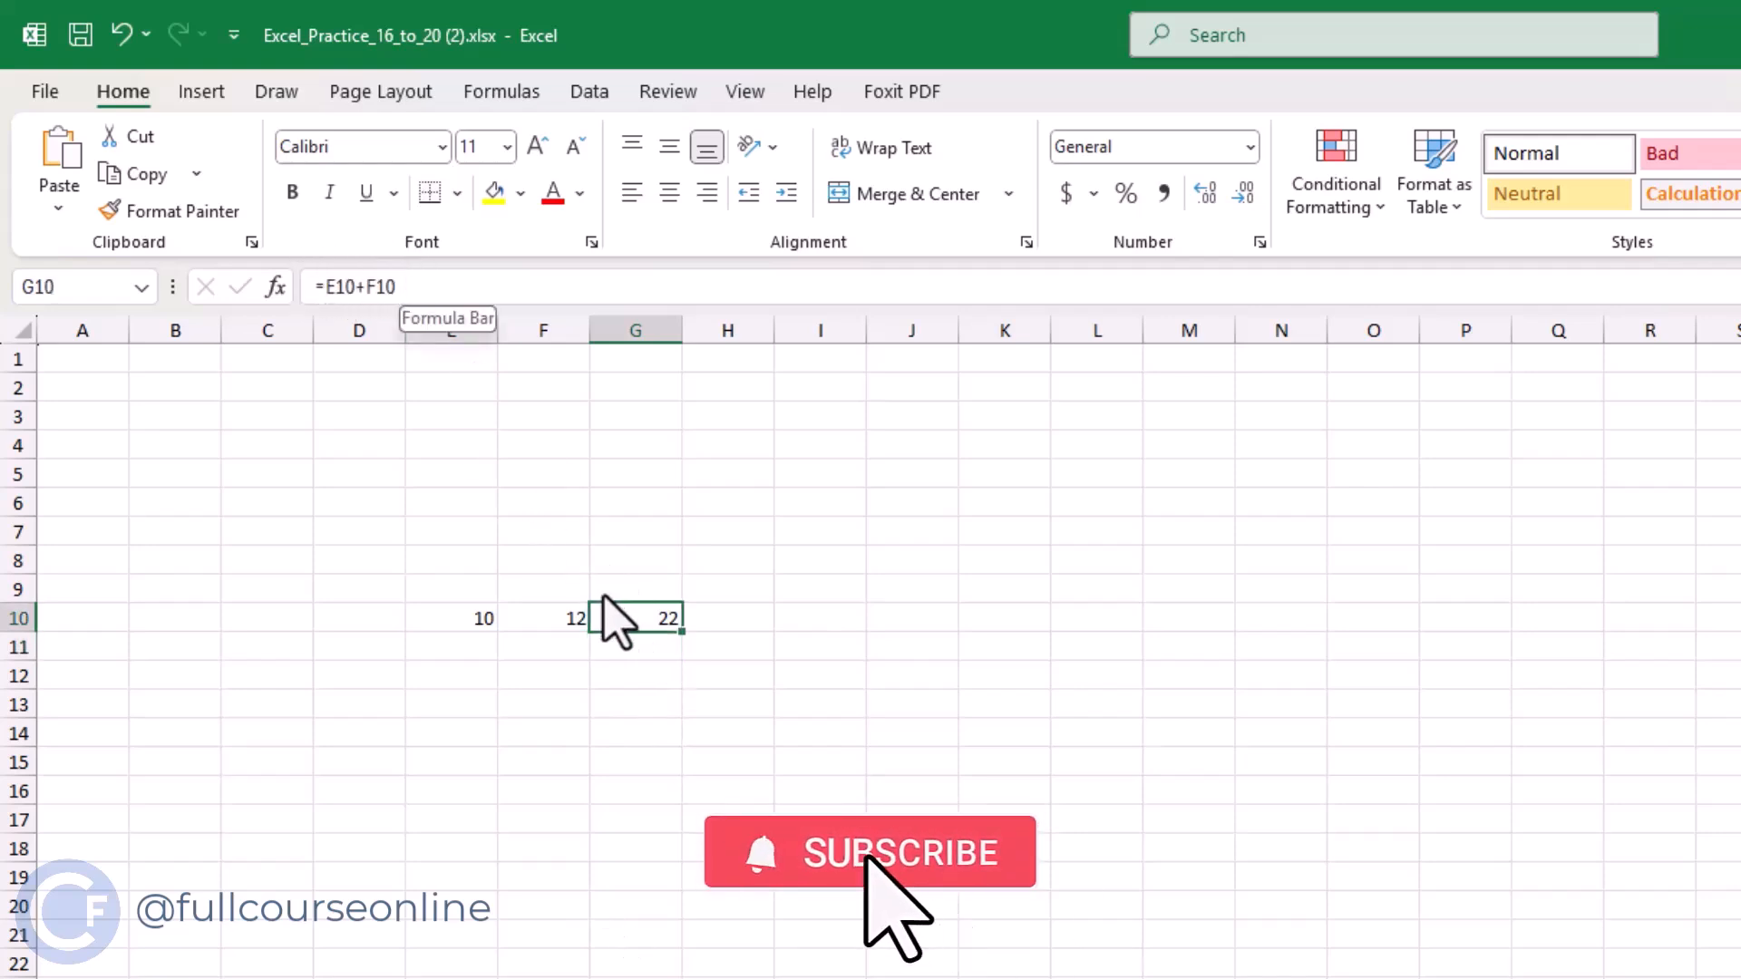
{"action": "left_click", "coordinate": [464, 297]}
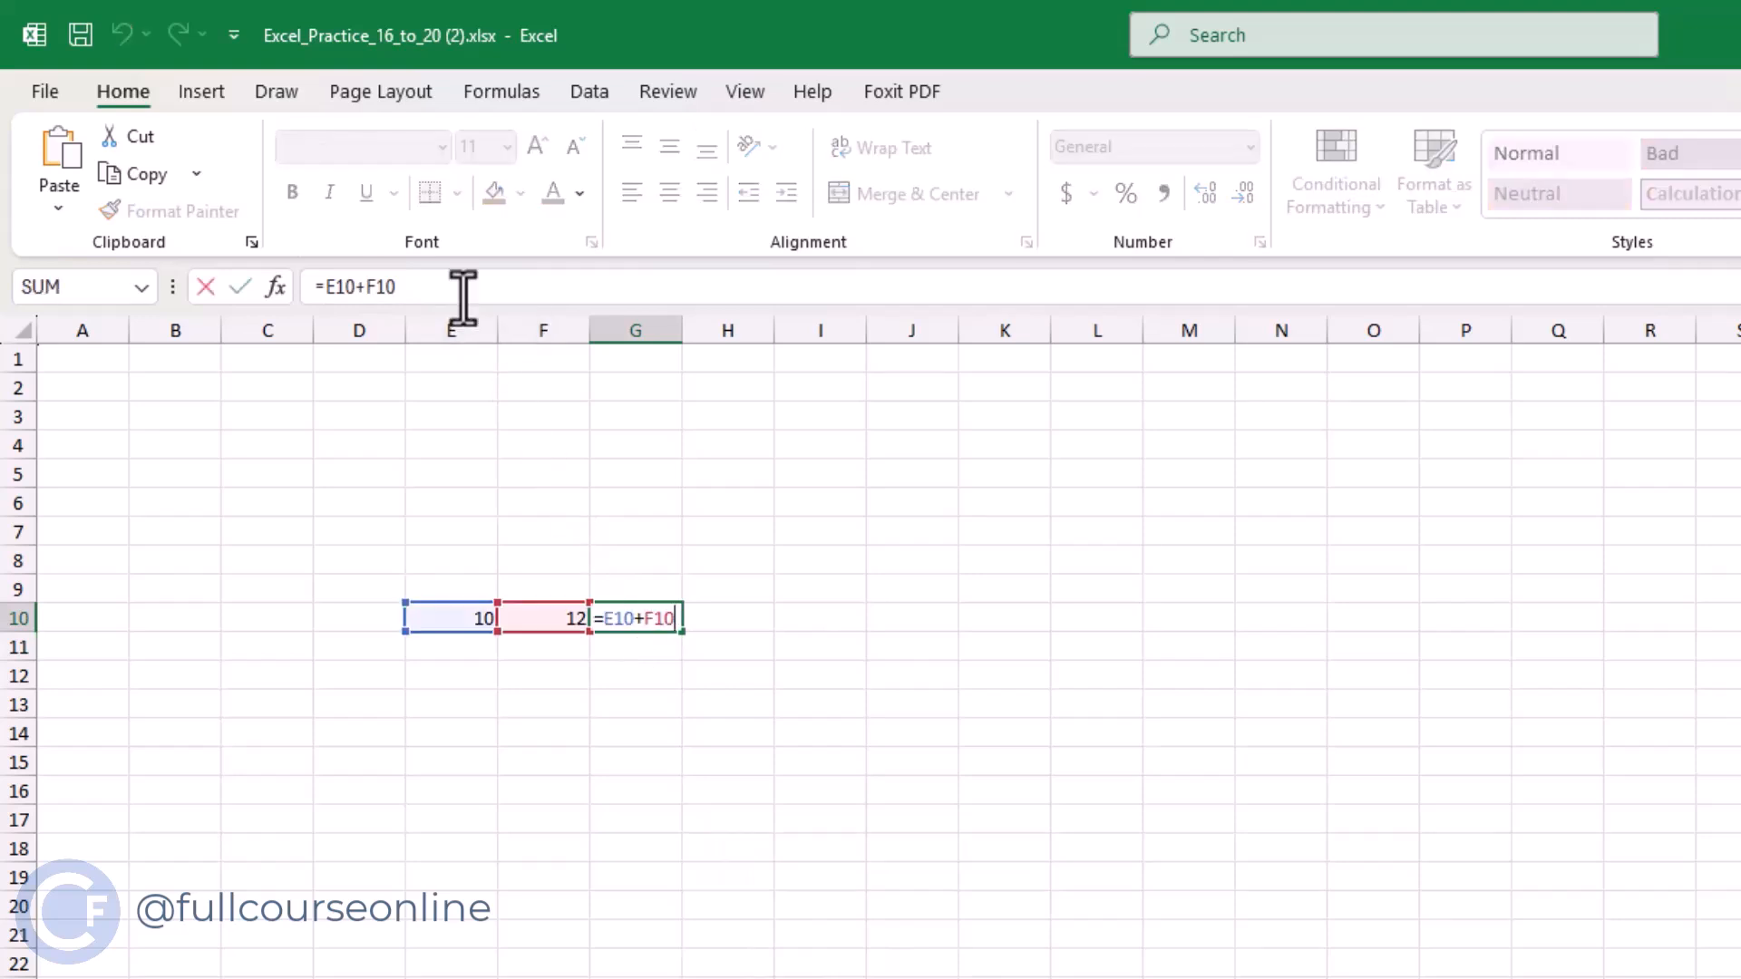
{"action": "key", "text": "ctrl+Return"}
- Enter the amount 80 in cell J13
{"action": "left_click", "coordinate": [916, 682]}
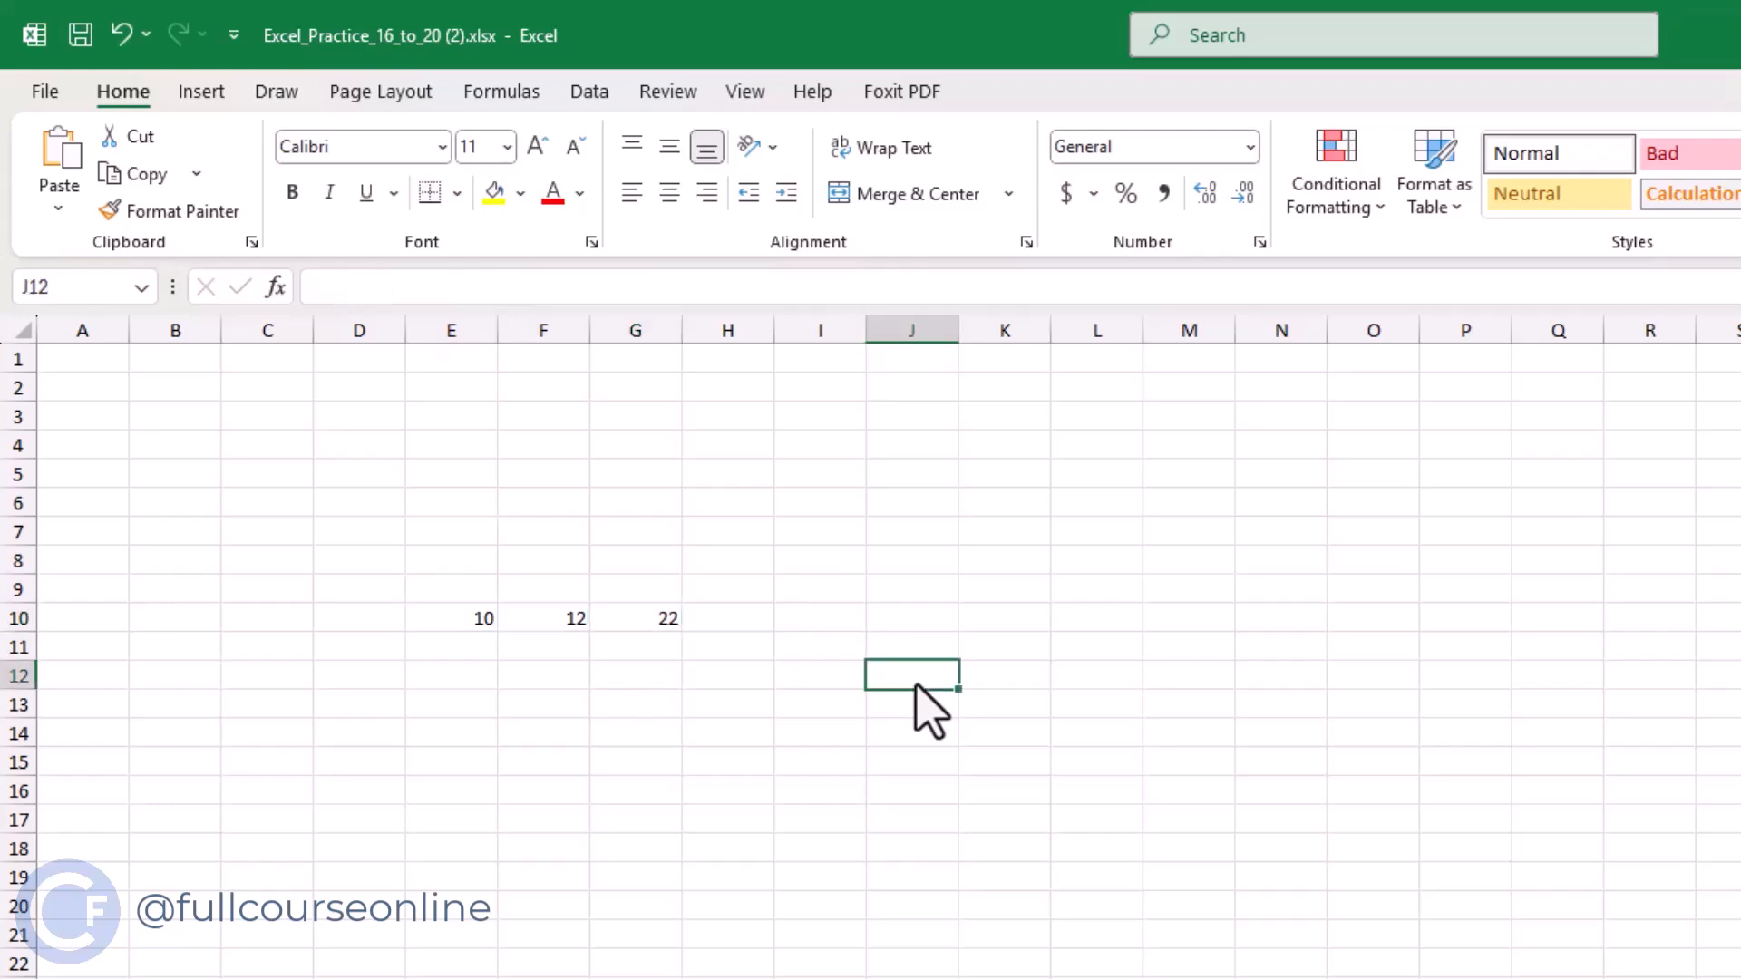
{"action": "left_click", "coordinate": [917, 703]}
{"action": "key", "text": "F2"}
{"action": "type", "text": "80"}
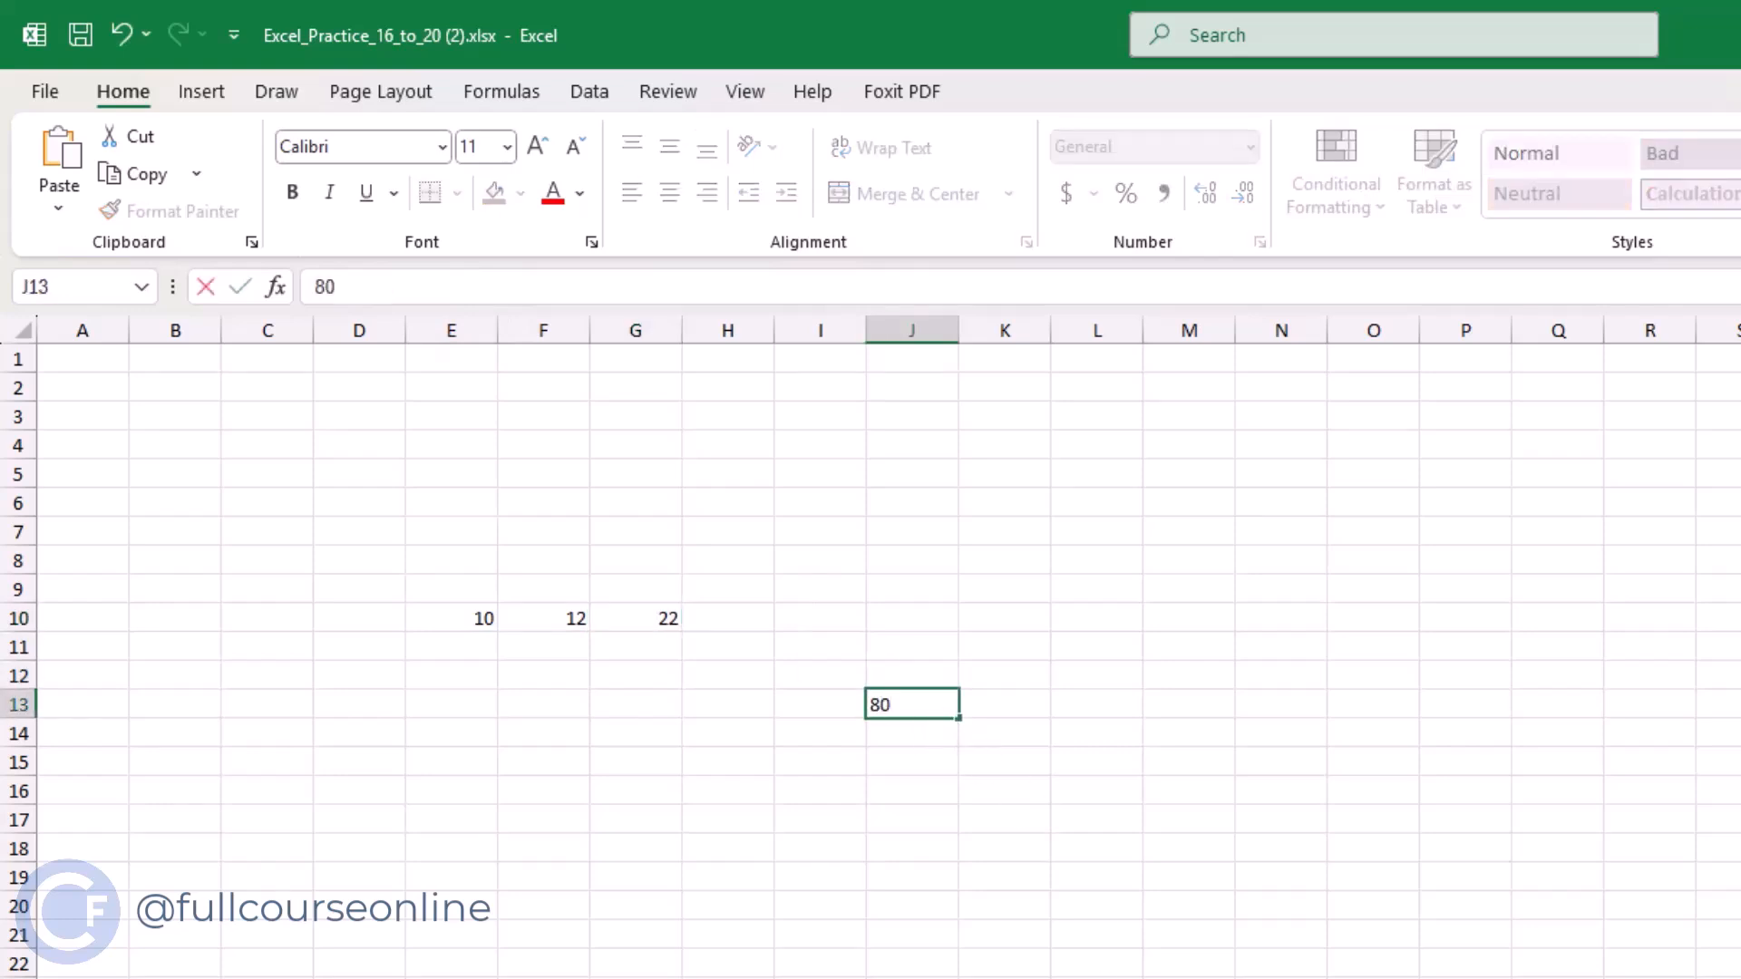
- Calculate 15% of the amount in cell L13 with the formula =J13*0.15
{"action": "left_click", "coordinate": [1099, 715]}
{"action": "type", "text": "="}
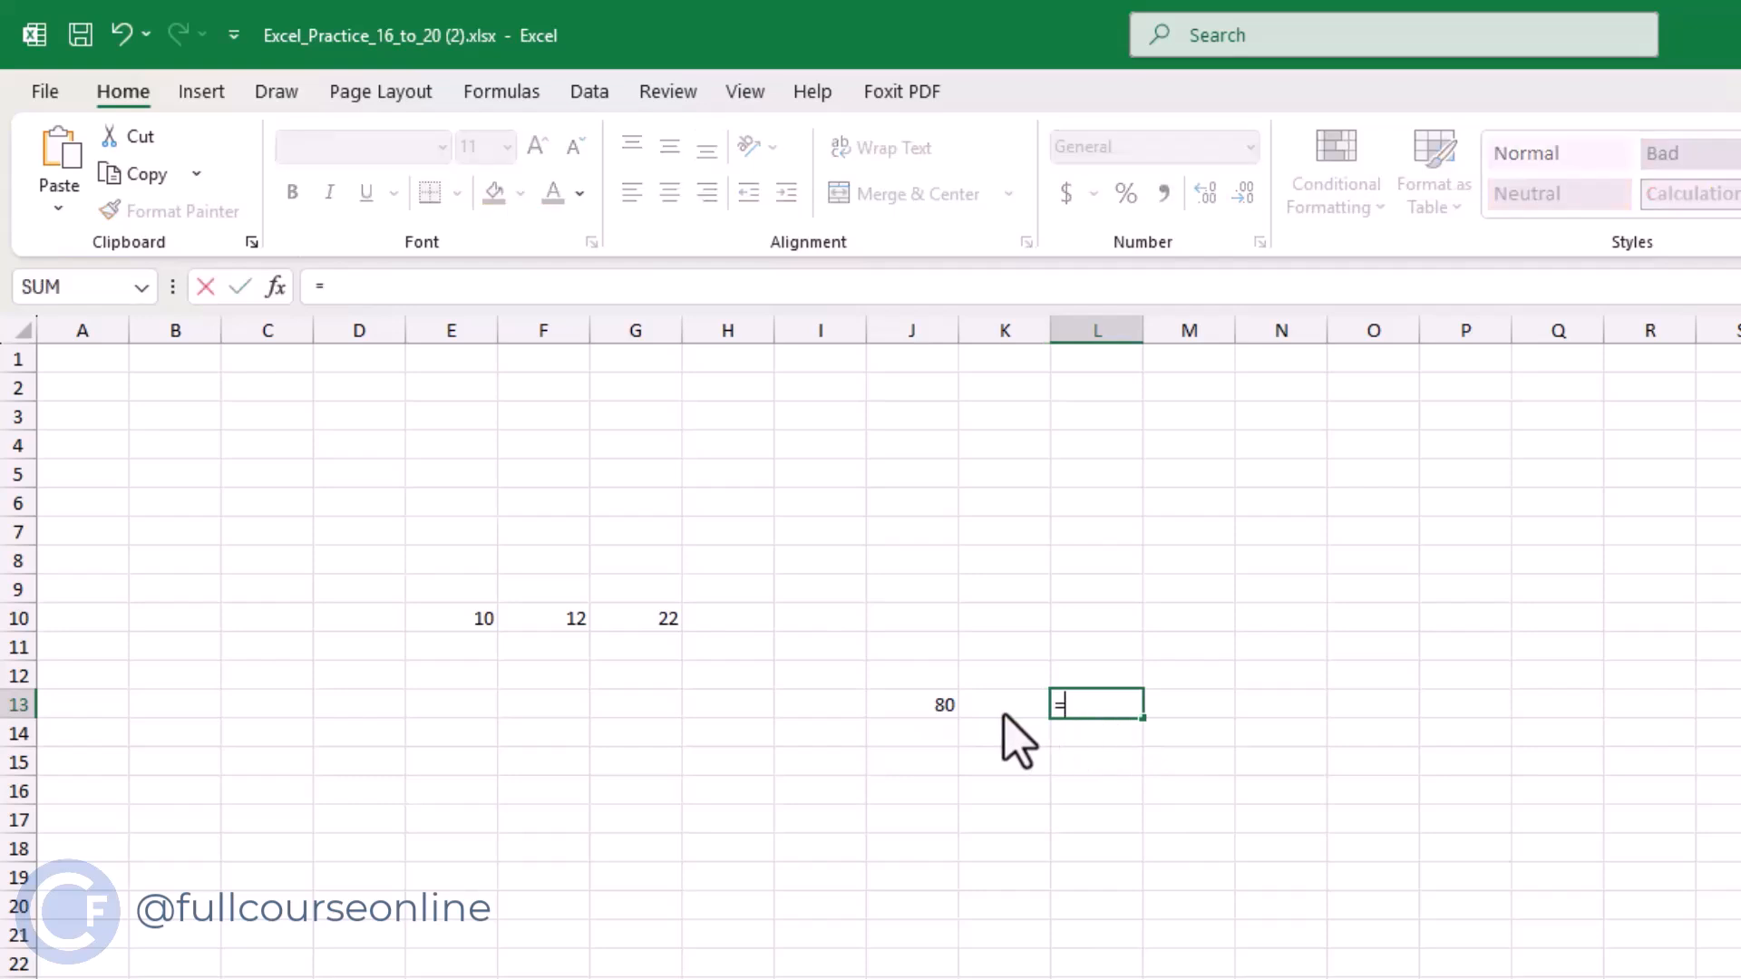
{"action": "left_click", "coordinate": [907, 715]}
{"action": "type", "text": "*"}
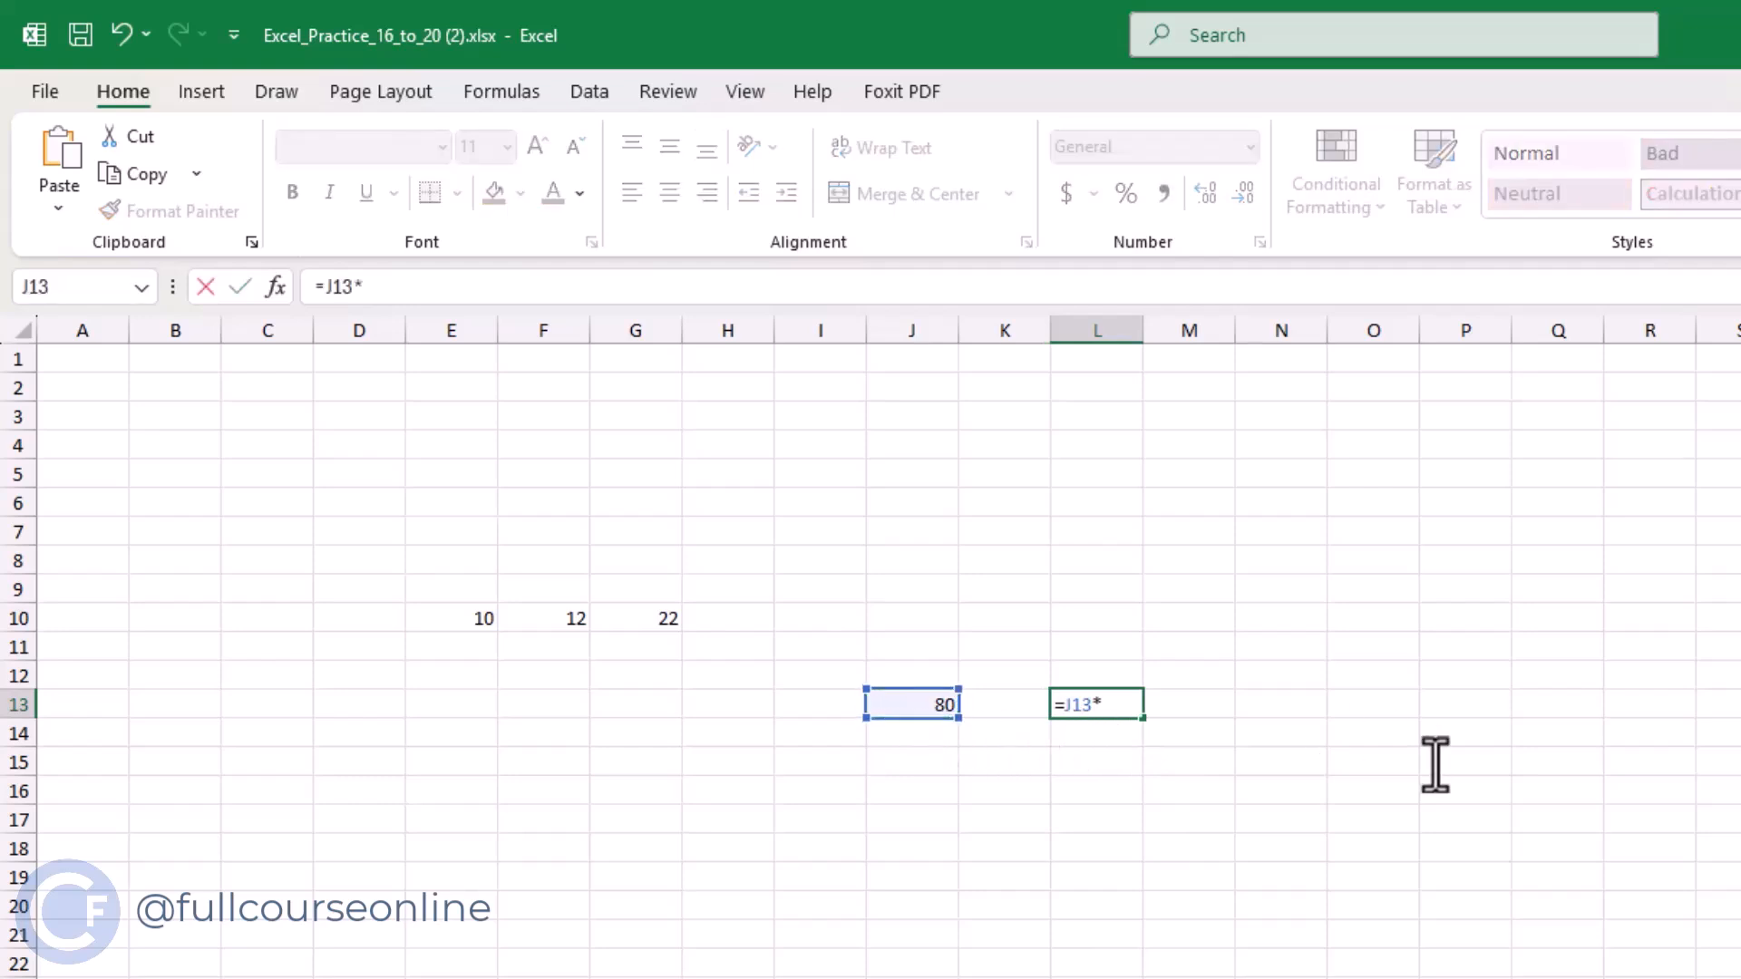
{"action": "type", "text": "0.15"}
{"action": "key", "text": "Return"}
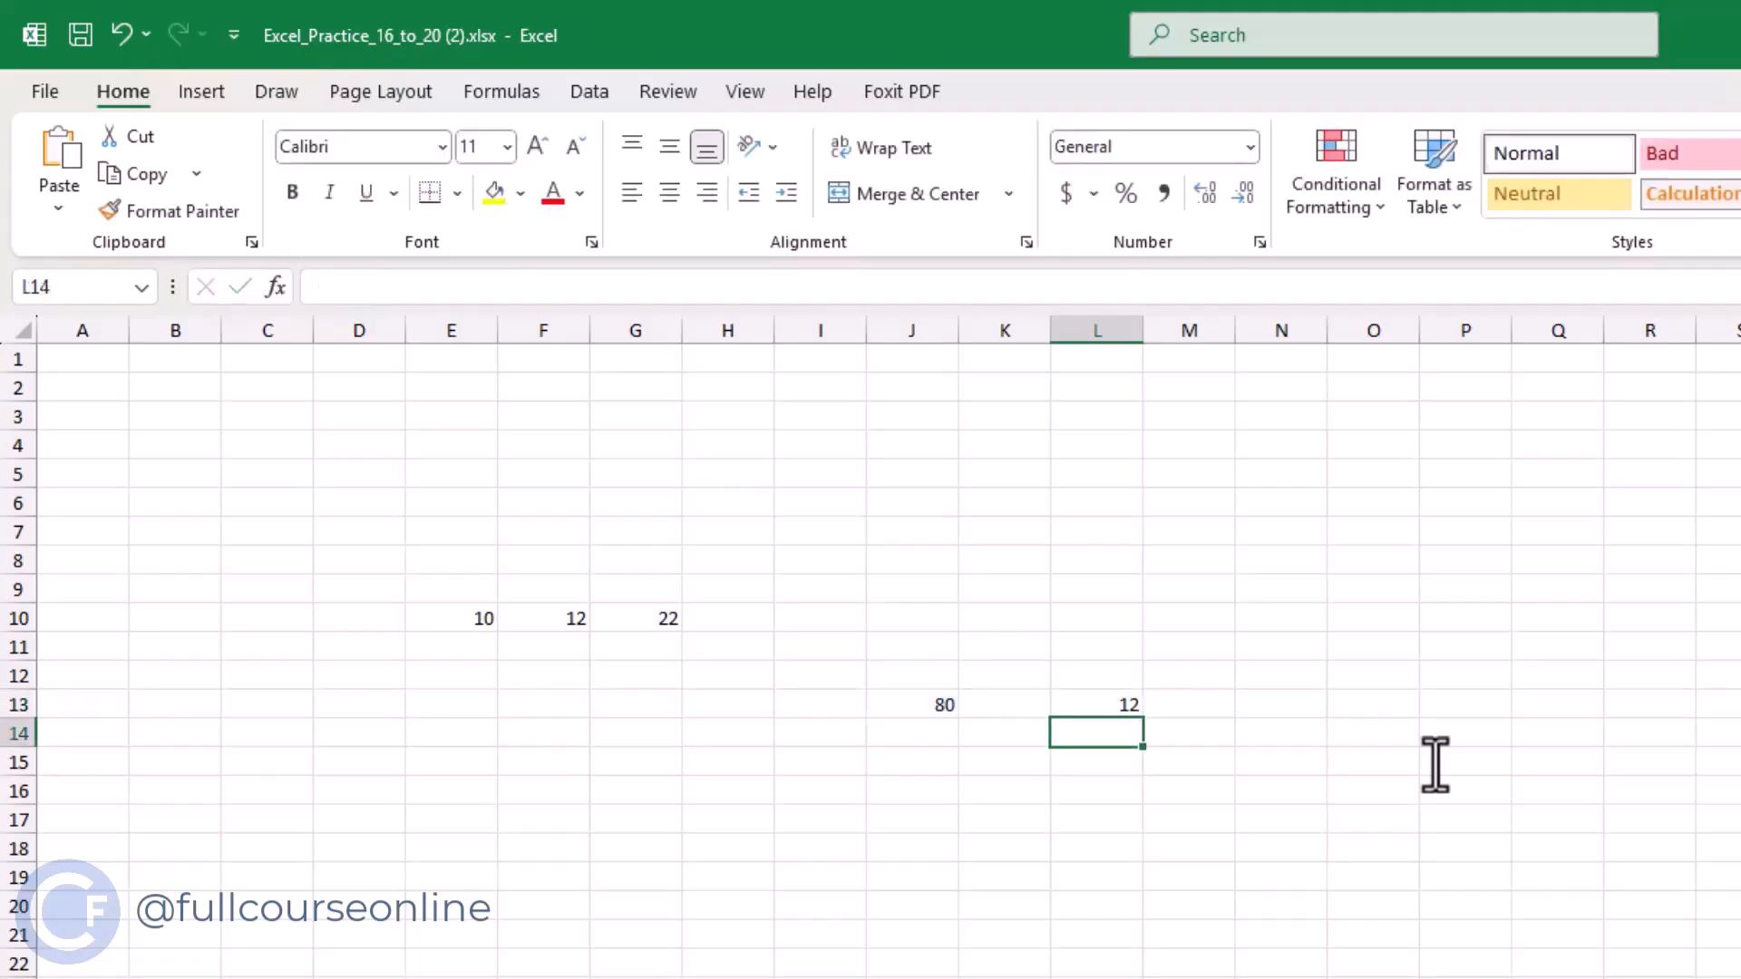
- Change the amount in cell J13 to 100
{"action": "left_click", "coordinate": [921, 709]}
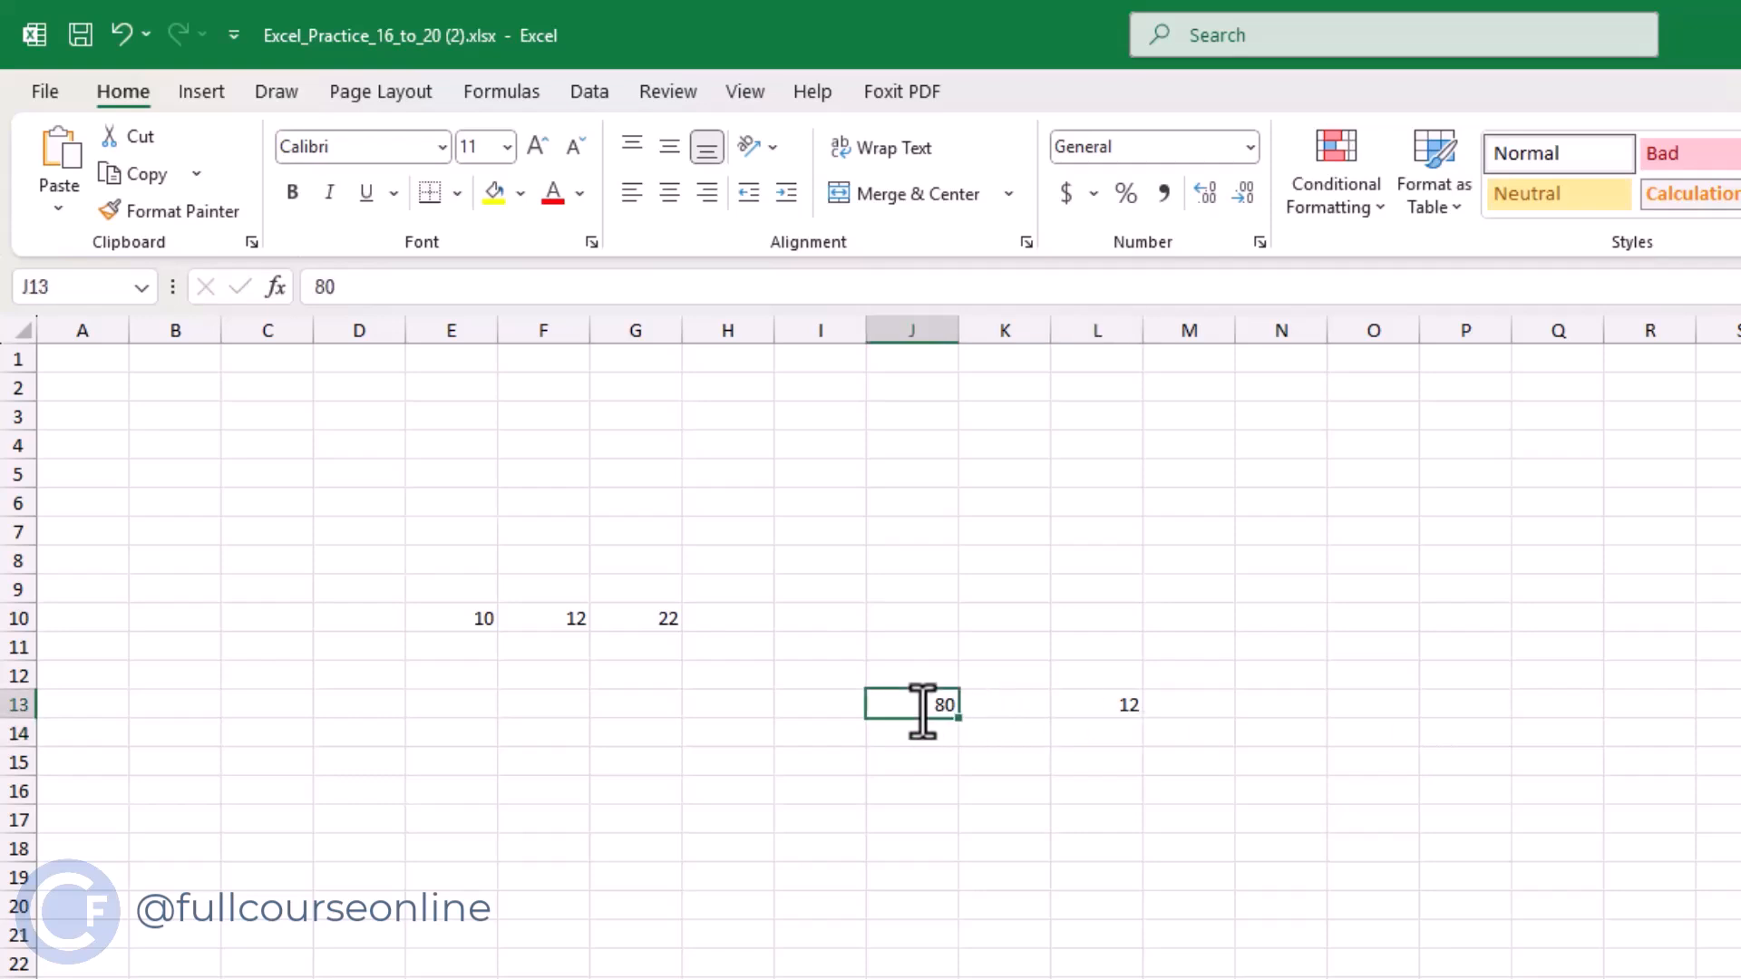
{"action": "double_click", "coordinate": [922, 709]}
{"action": "left_click_drag", "start_coordinate": [921, 709], "coordinate": [961, 709]}
{"action": "type", "text": "100"}
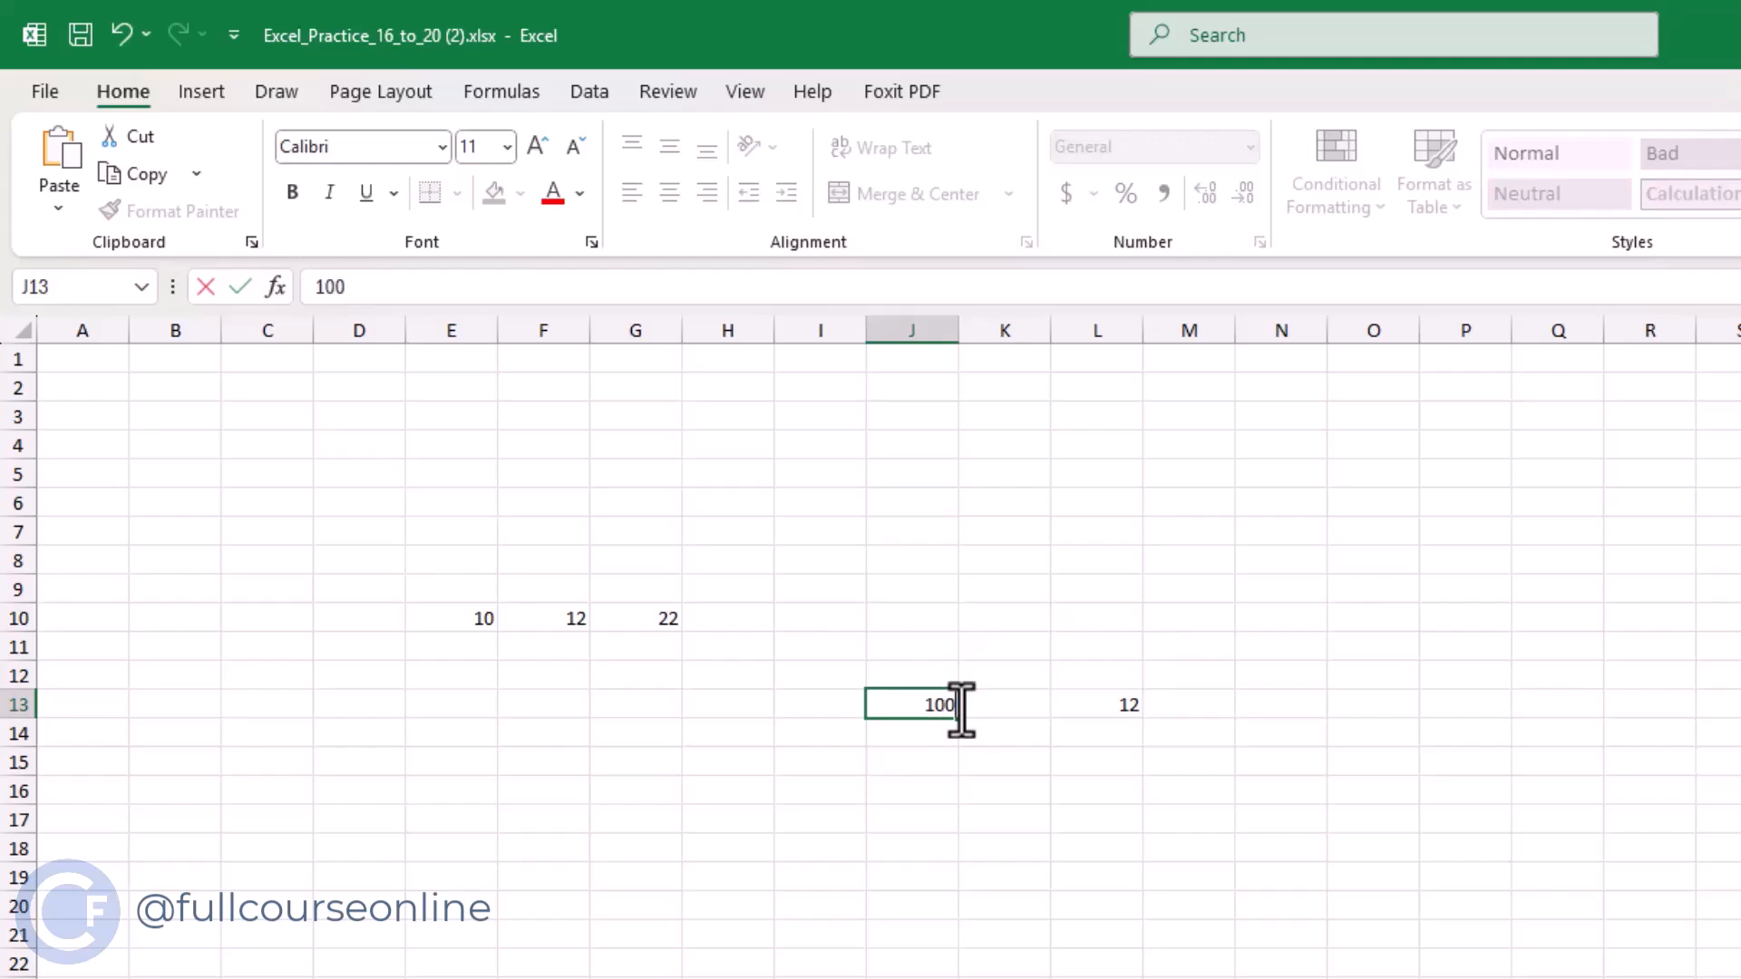
{"action": "key", "text": "ctrl+Return"}
{"action": "key", "text": "Return"}
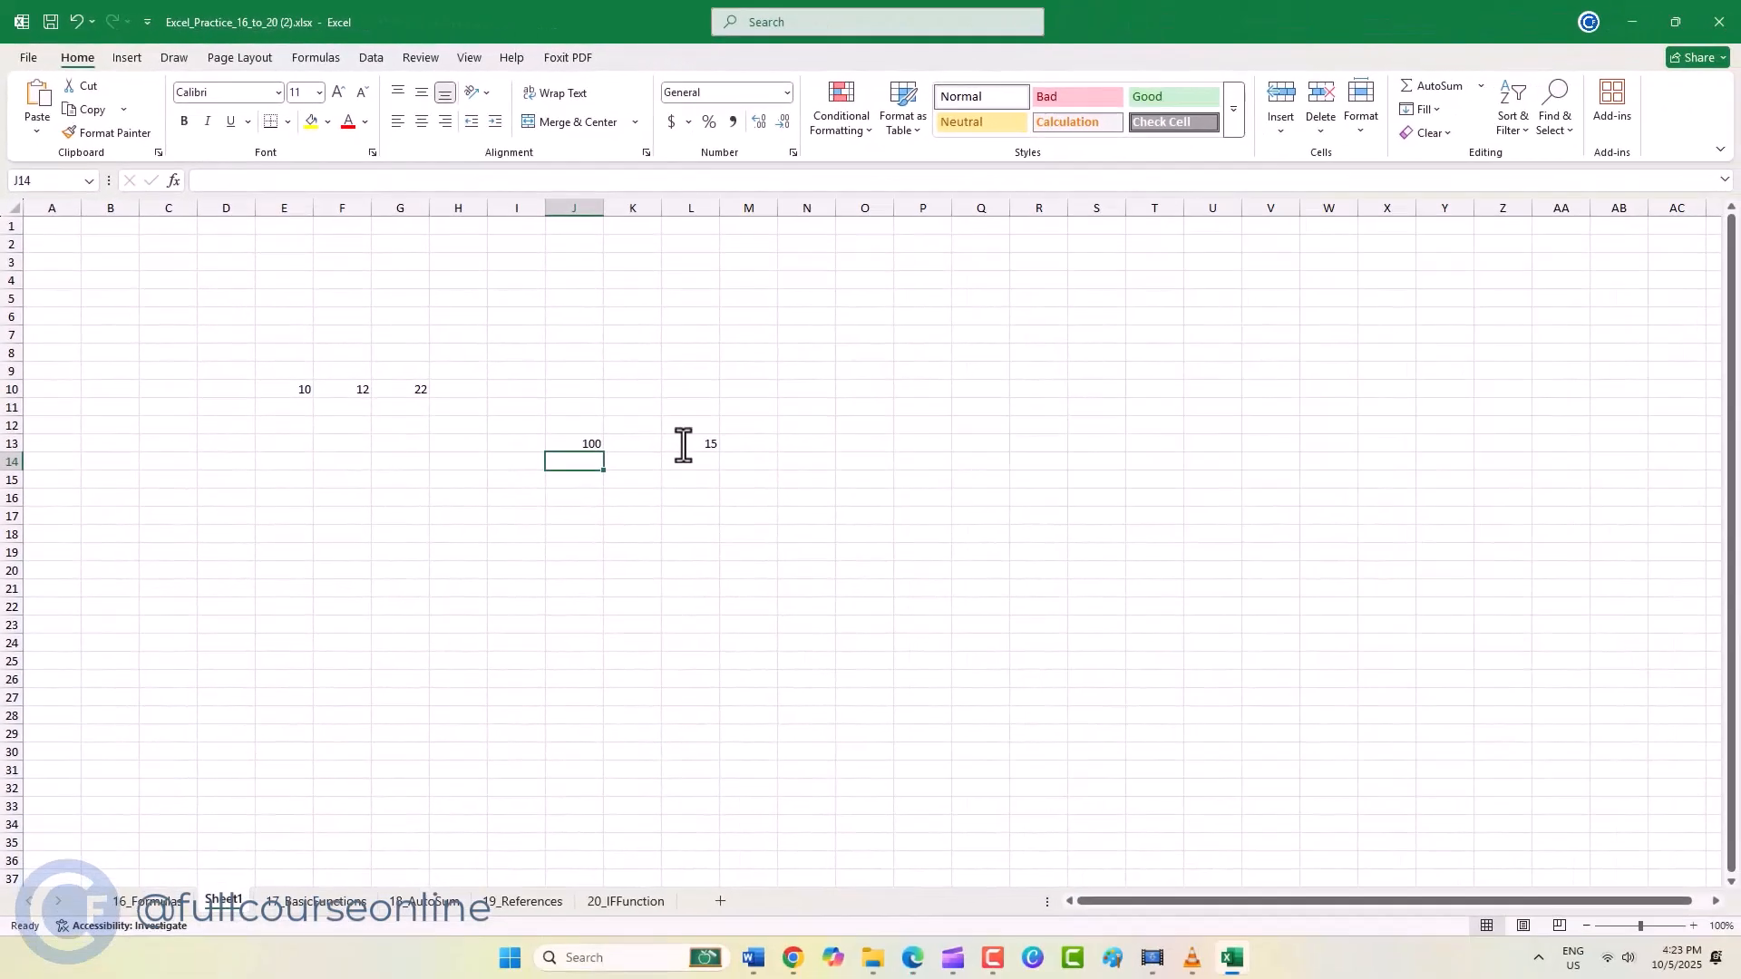
- On the 16_Formulas sheet, pull the value of Sheet1's cell G10 into cell N13 with the formula =Sheet1!G10
{"action": "left_click", "coordinate": [145, 901]}
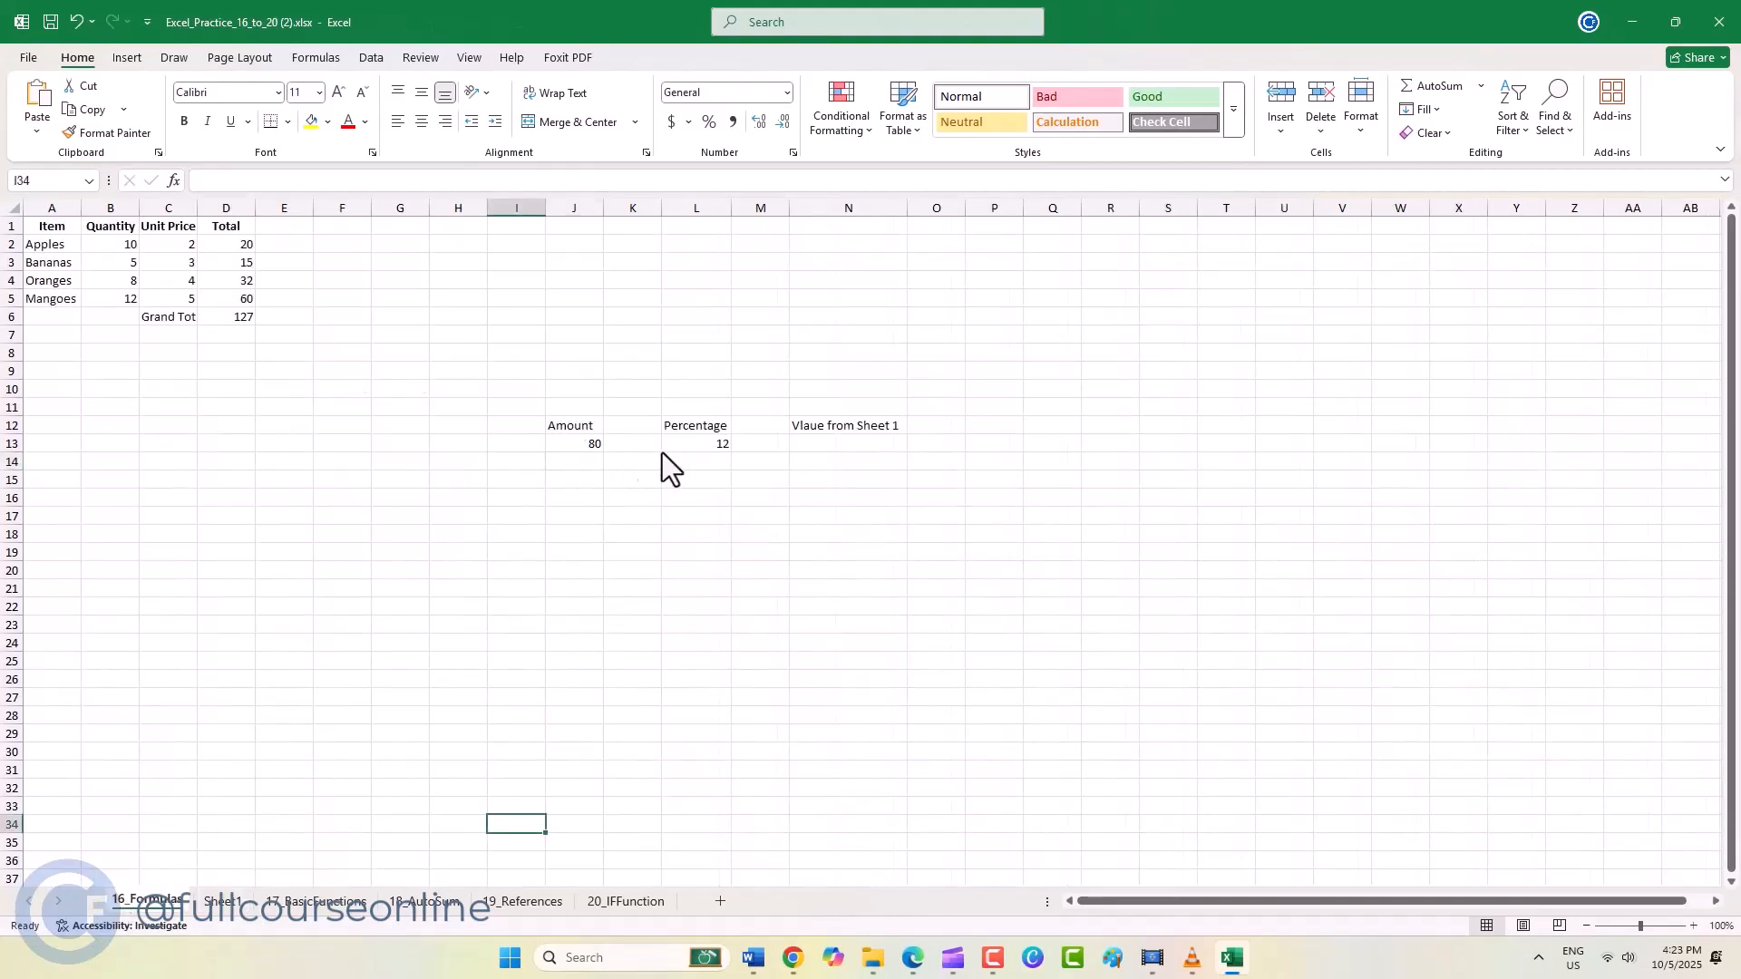
{"action": "left_click", "coordinate": [824, 448]}
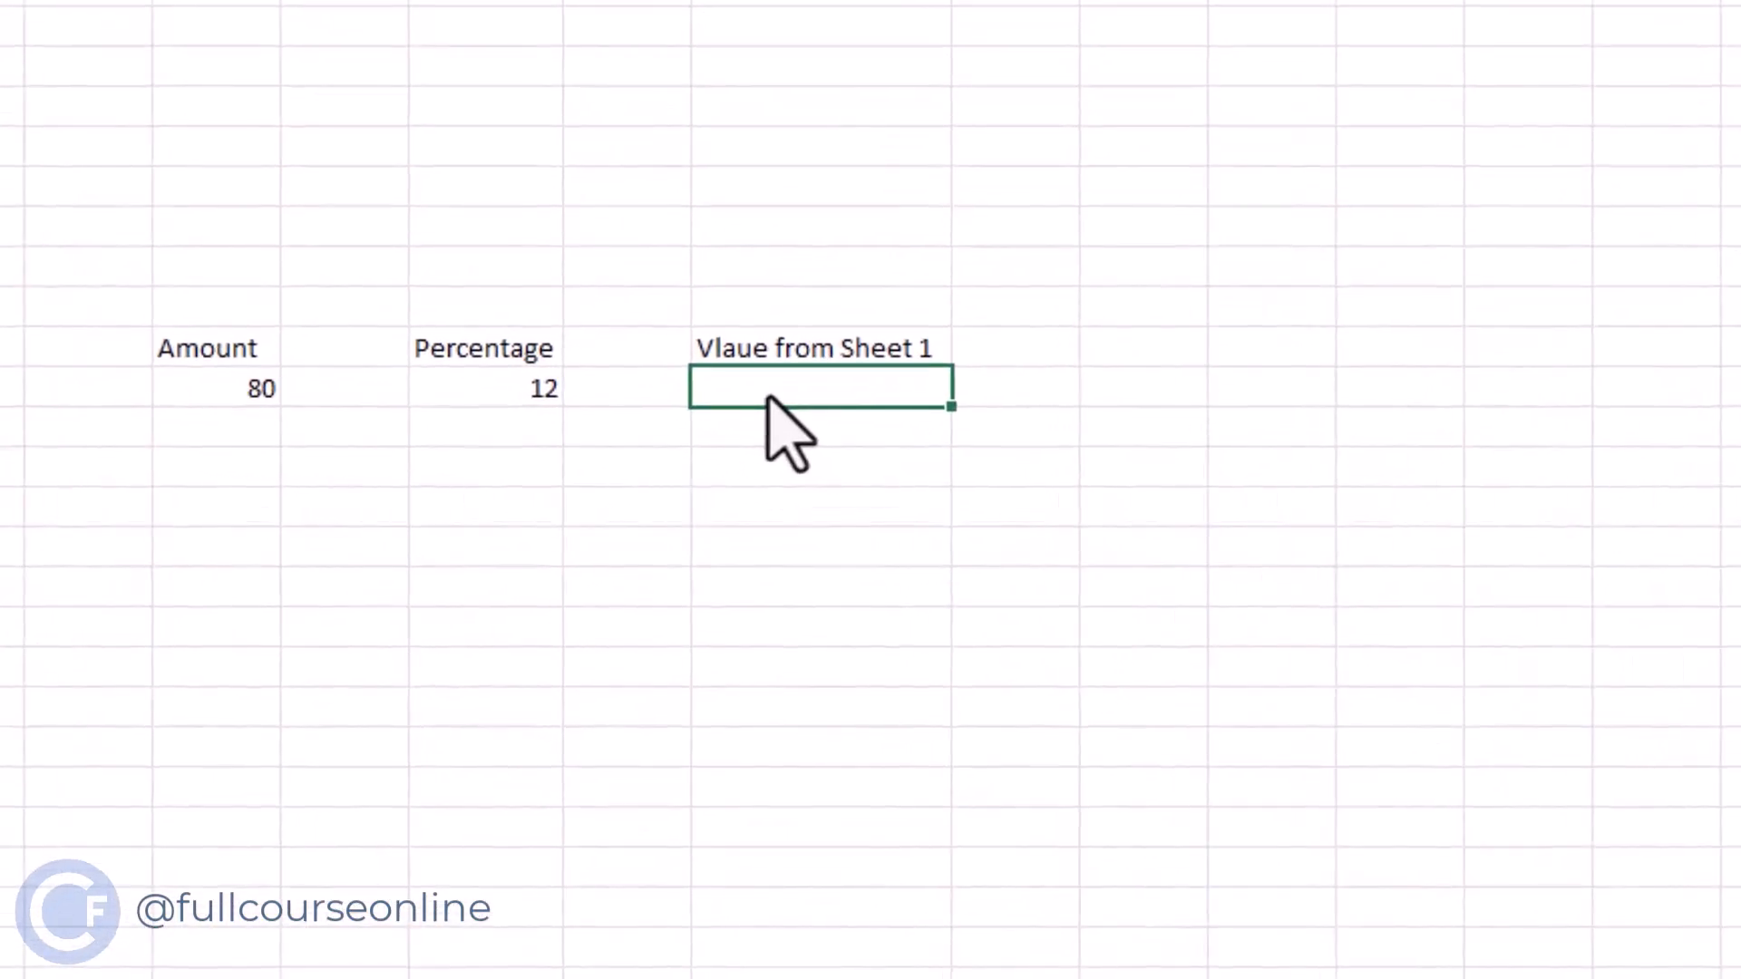
{"action": "type", "text": "=Sheet"}
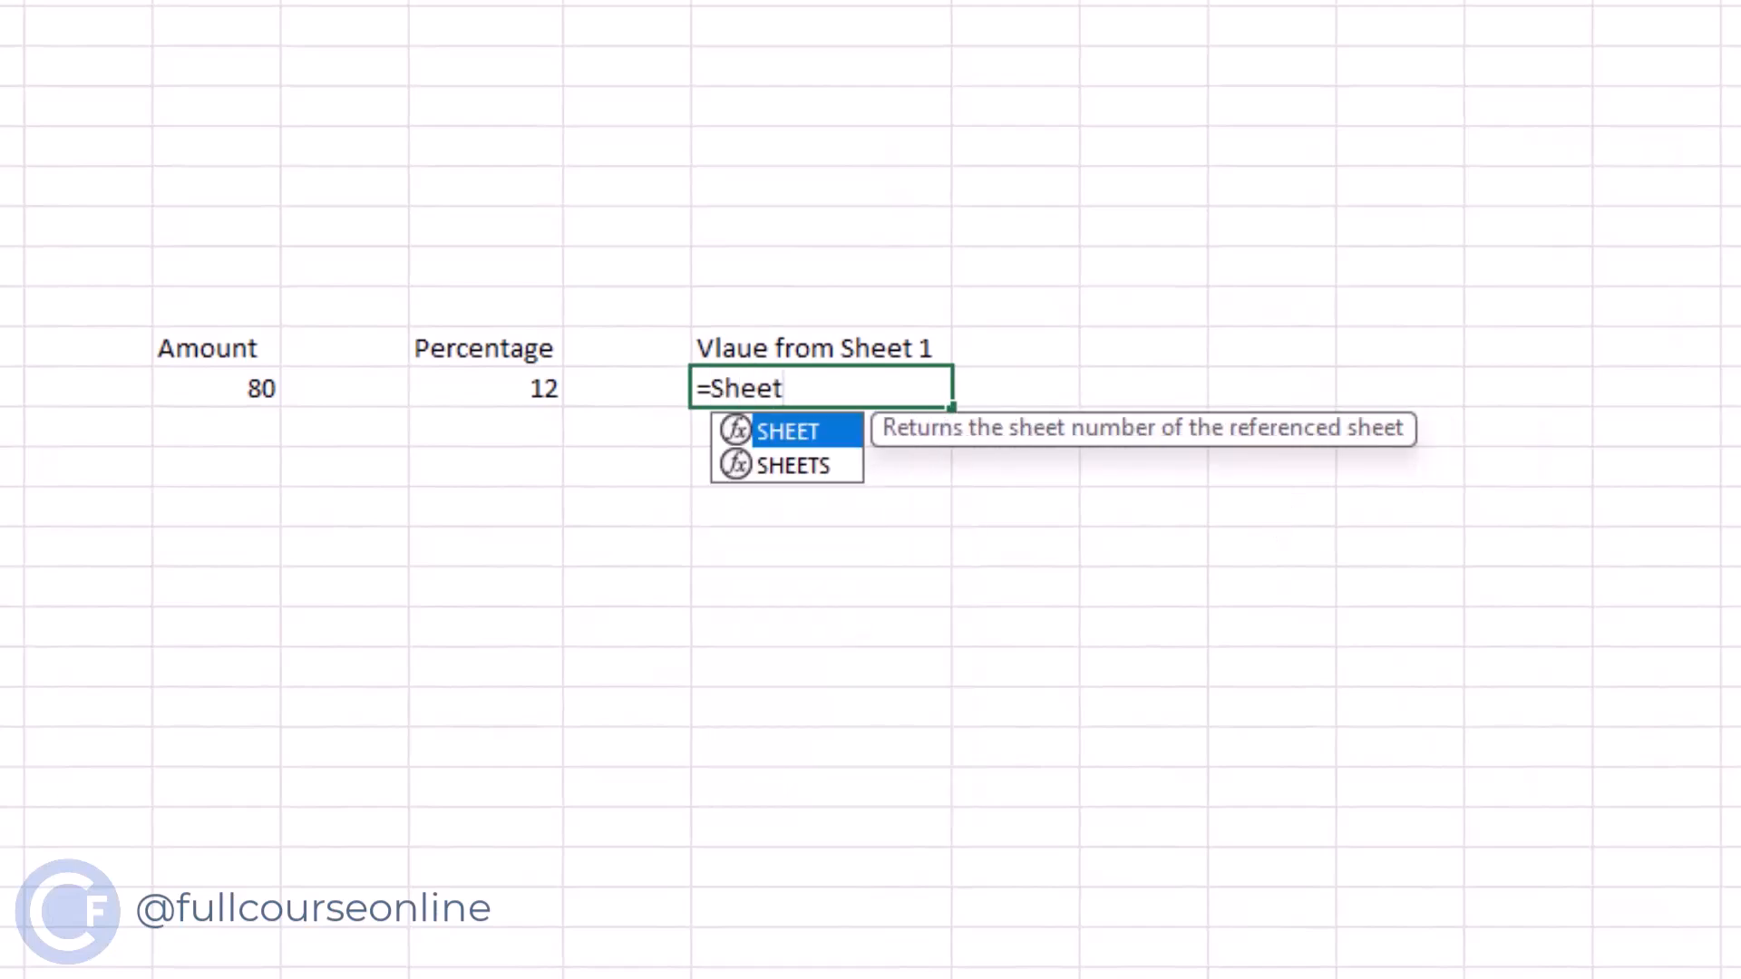
{"action": "type", "text": "1!G10"}
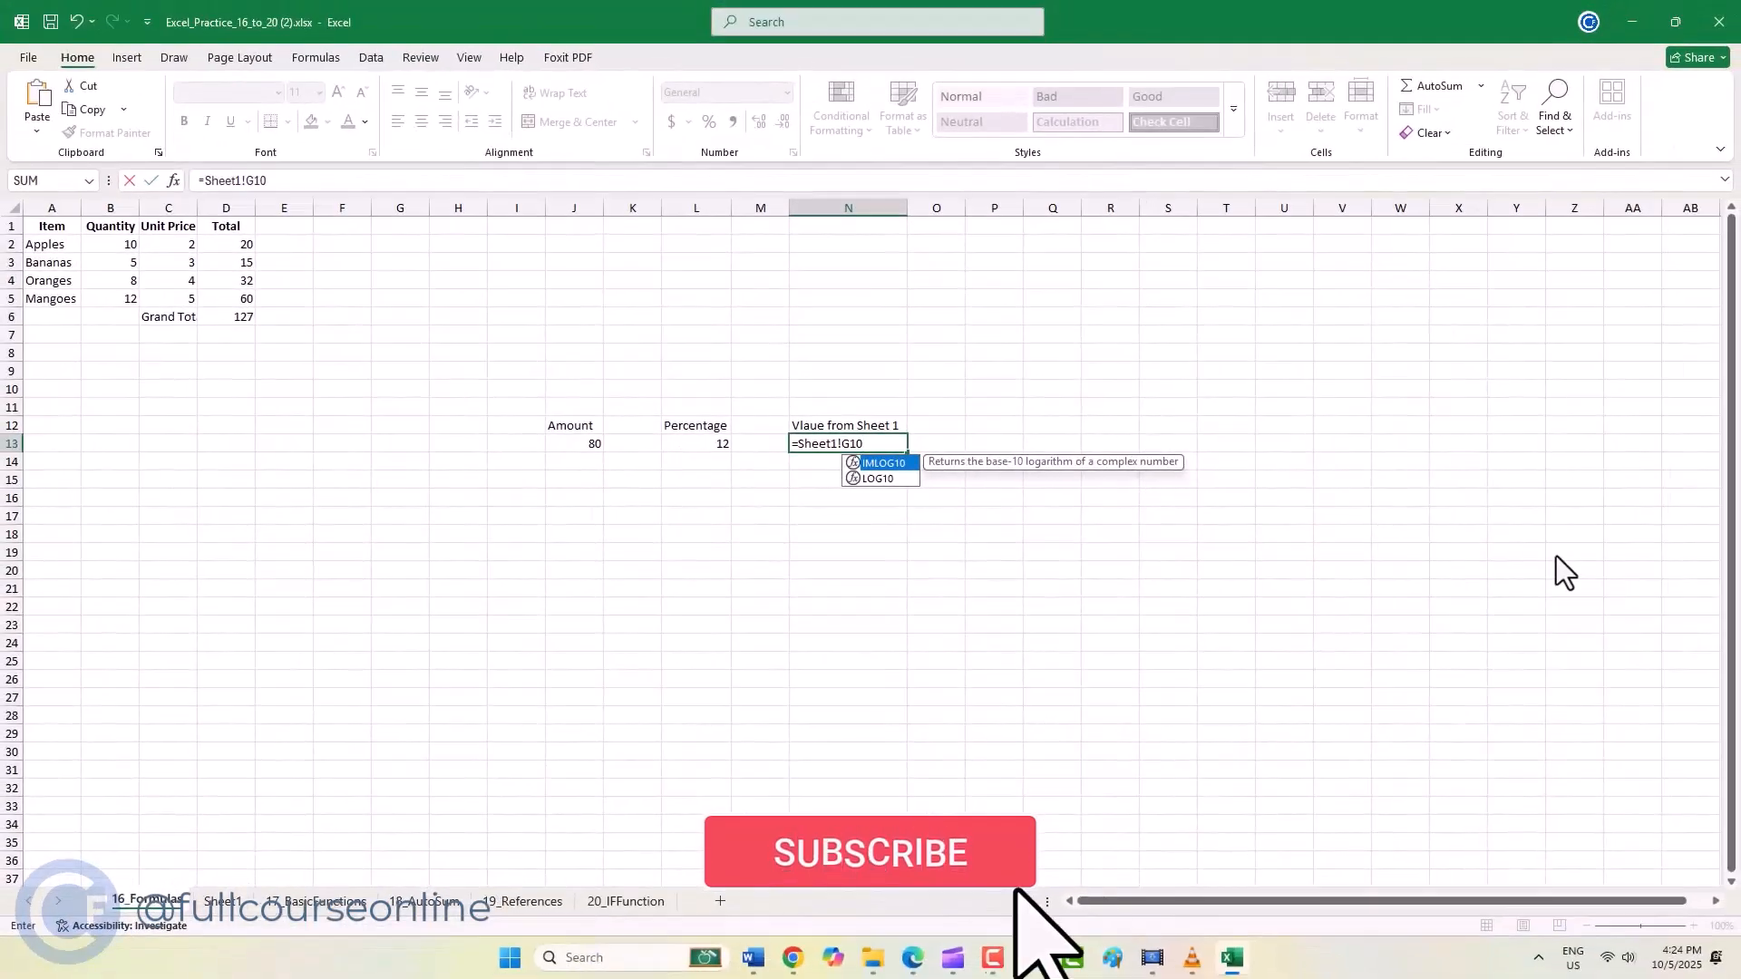
{"action": "key", "text": "Return"}
- Compare cell N13 on the 16_Formulas sheet with its source cell G10 on Sheet1
{"action": "left_click", "coordinate": [853, 445]}
{"action": "left_click", "coordinate": [222, 900]}
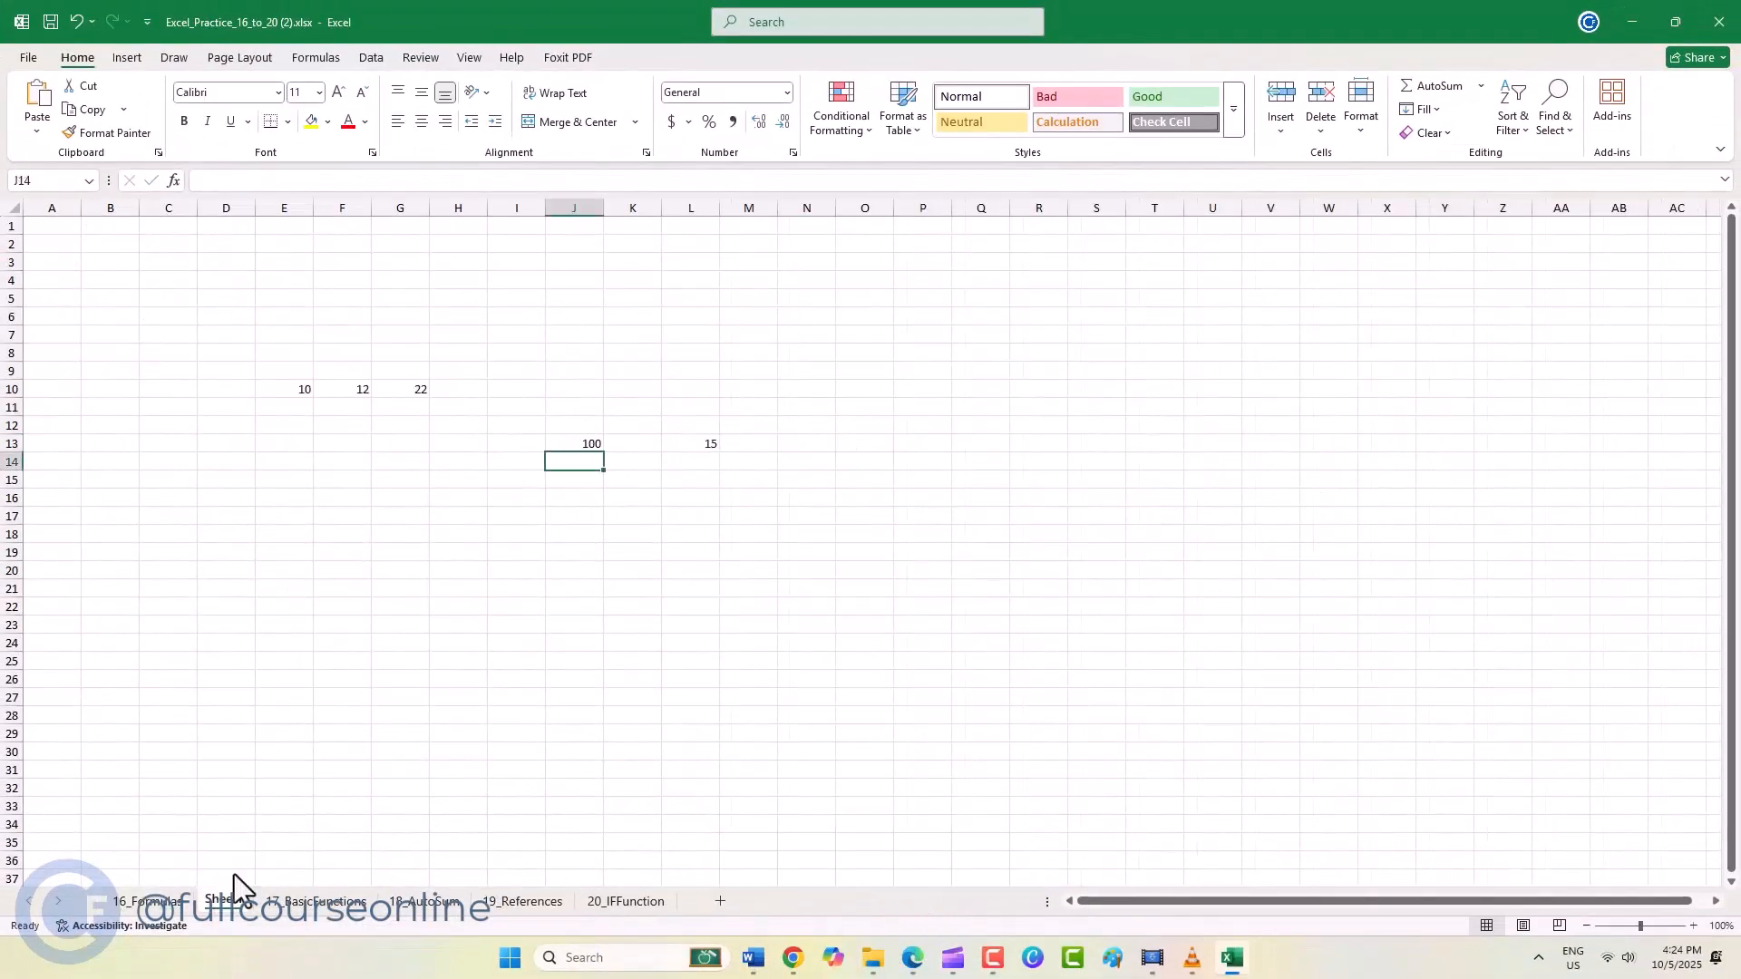
{"action": "left_click", "coordinate": [423, 388]}
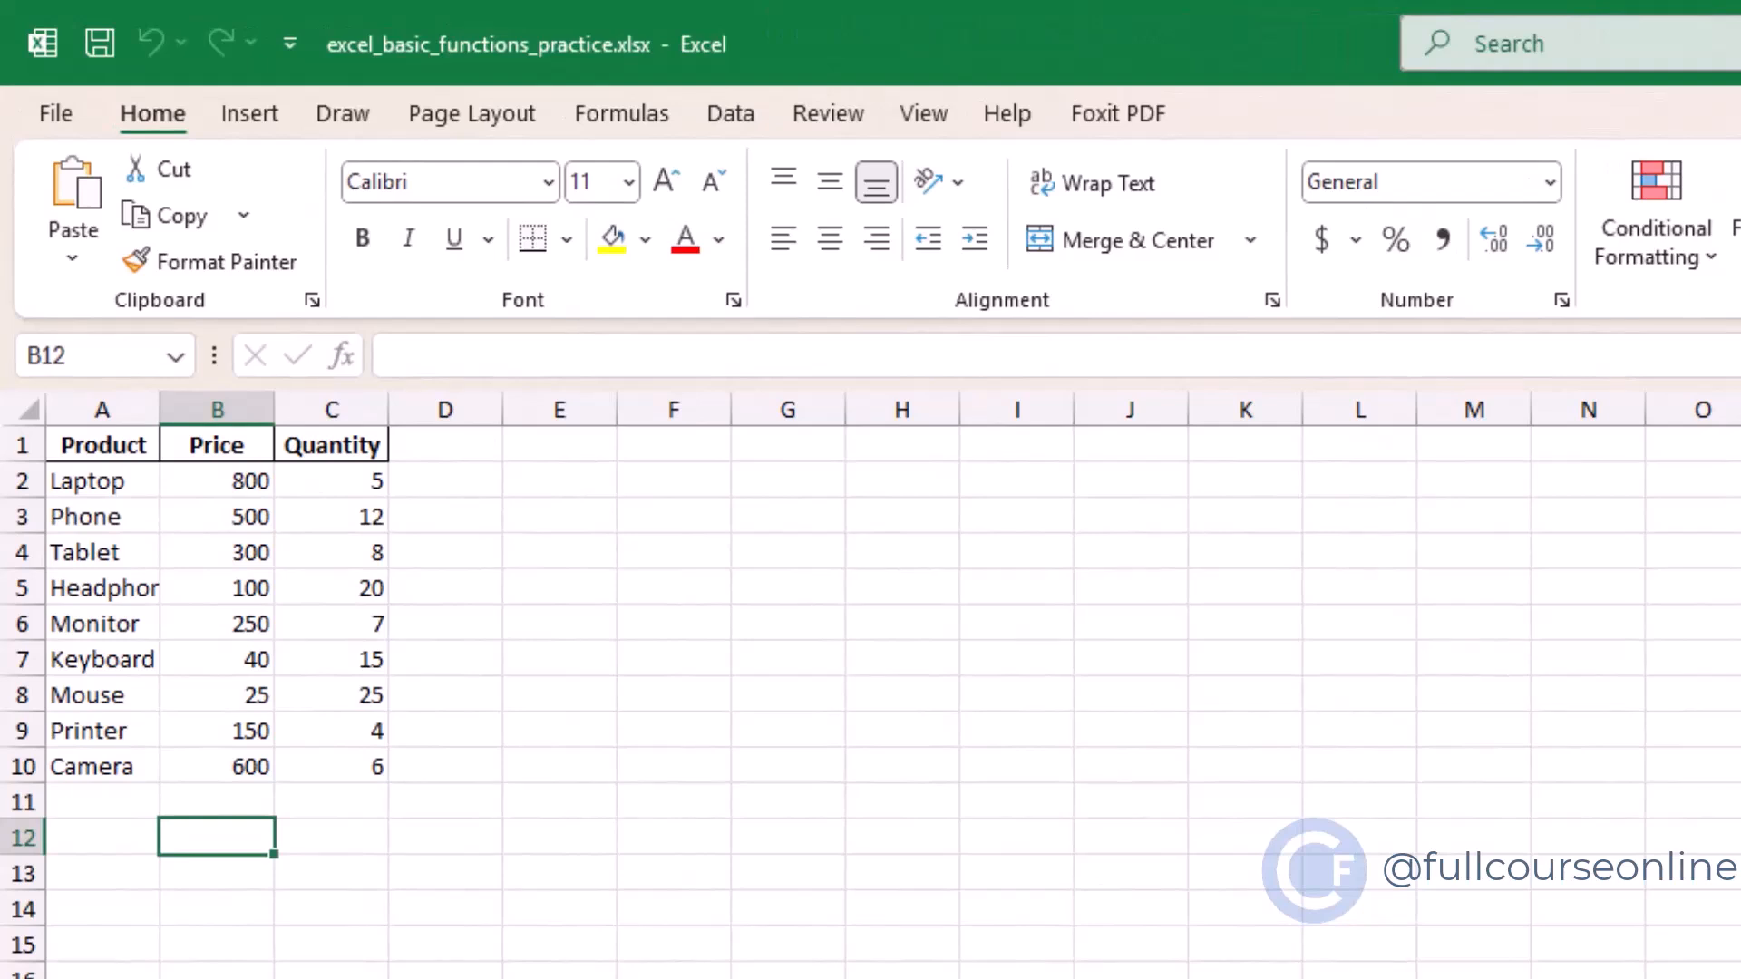
- In excel_basic_functions_practice.xlsx, total the product prices in cell B12 with the formula =SUM(B2:B10)
{"action": "left_click", "coordinate": [239, 485]}
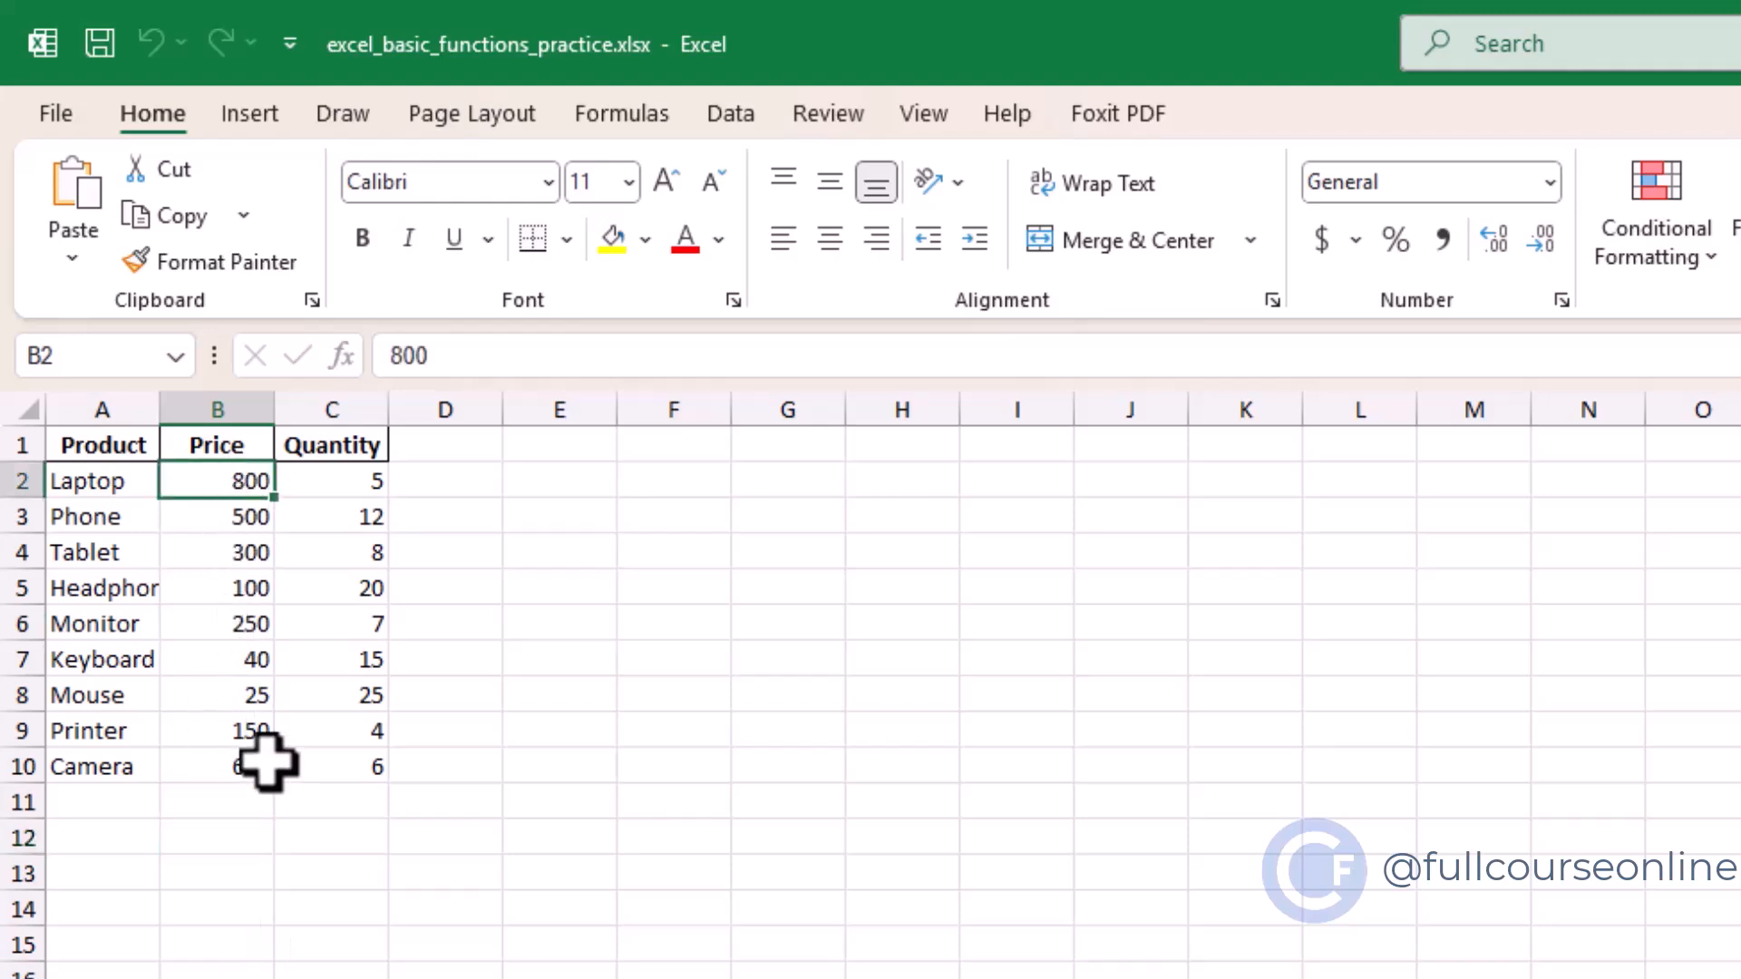
{"action": "left_click", "coordinate": [218, 837]}
{"action": "type", "text": "=sum"}
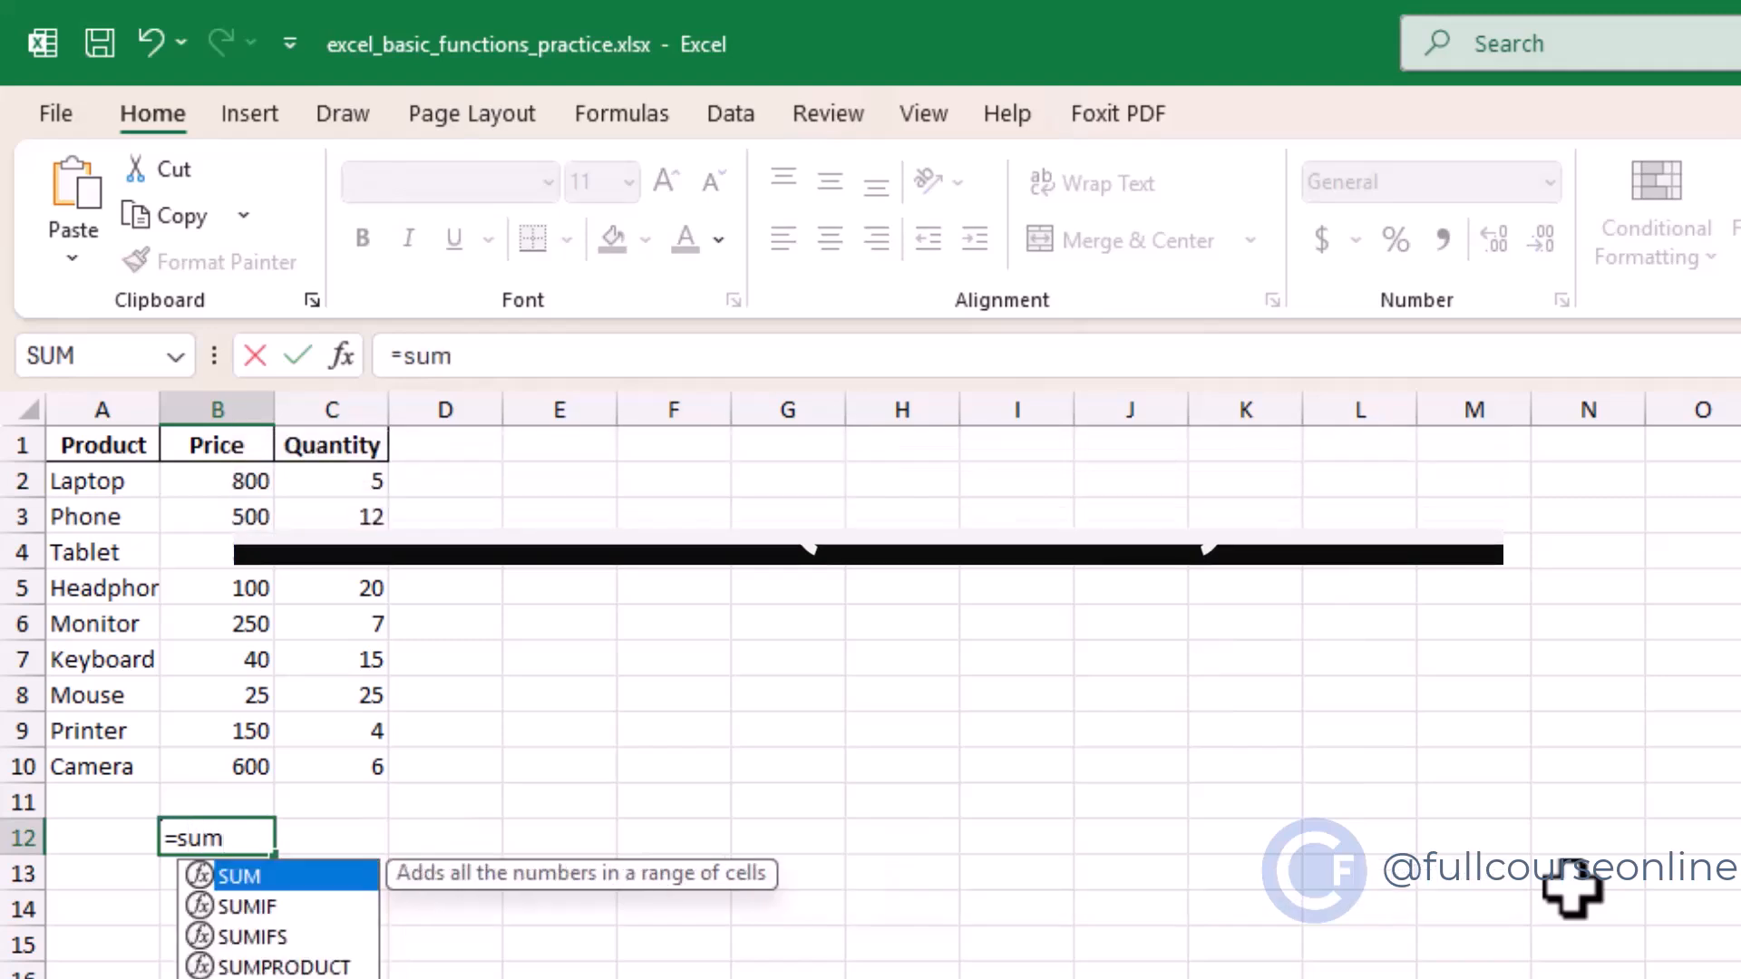
{"action": "type", "text": "("}
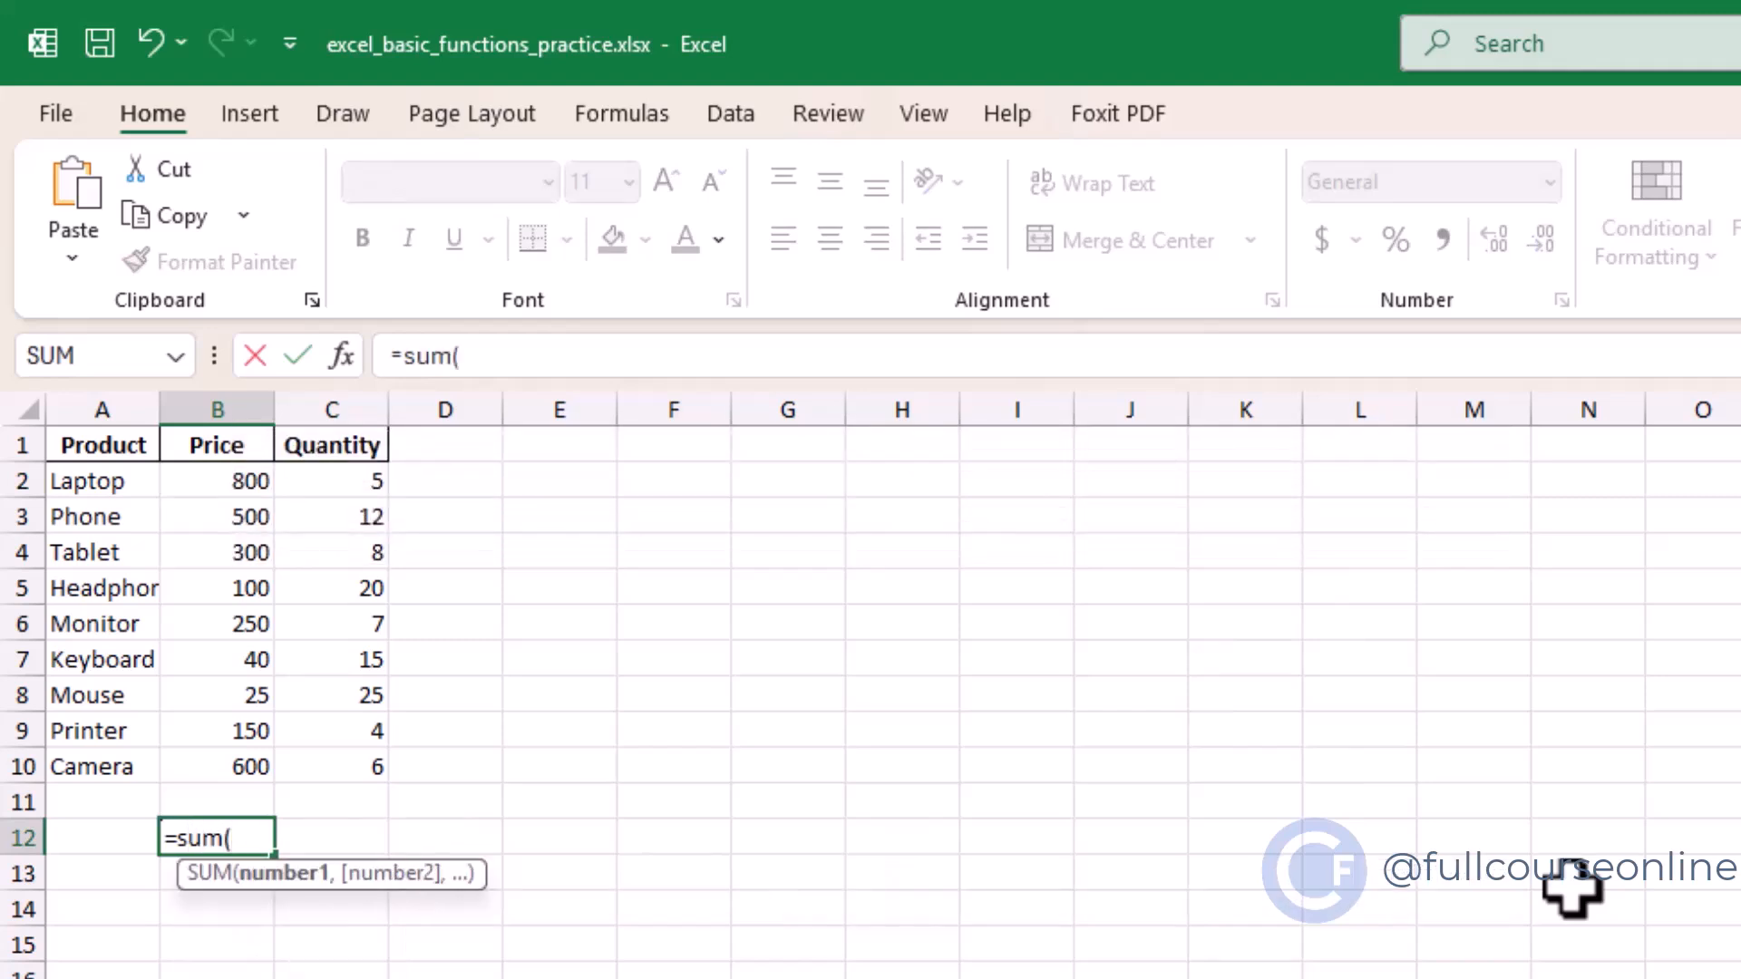
{"action": "left_click_drag", "start_coordinate": [233, 485], "coordinate": [243, 772]}
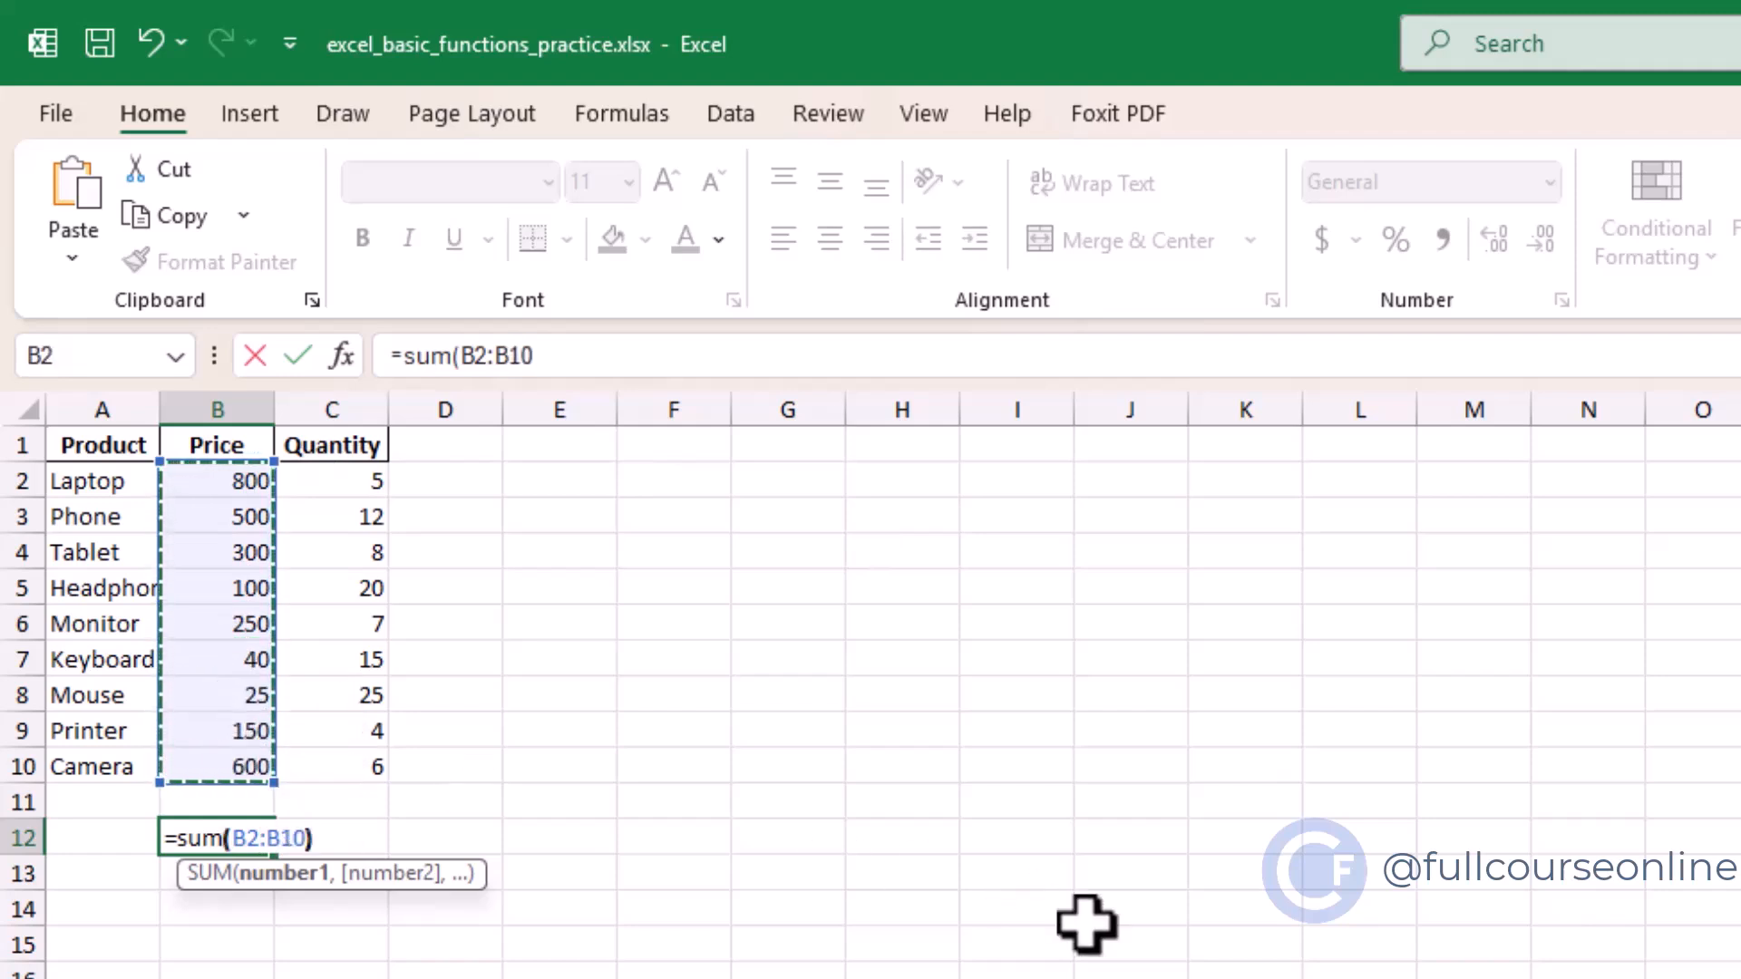
{"action": "key", "text": "Return"}
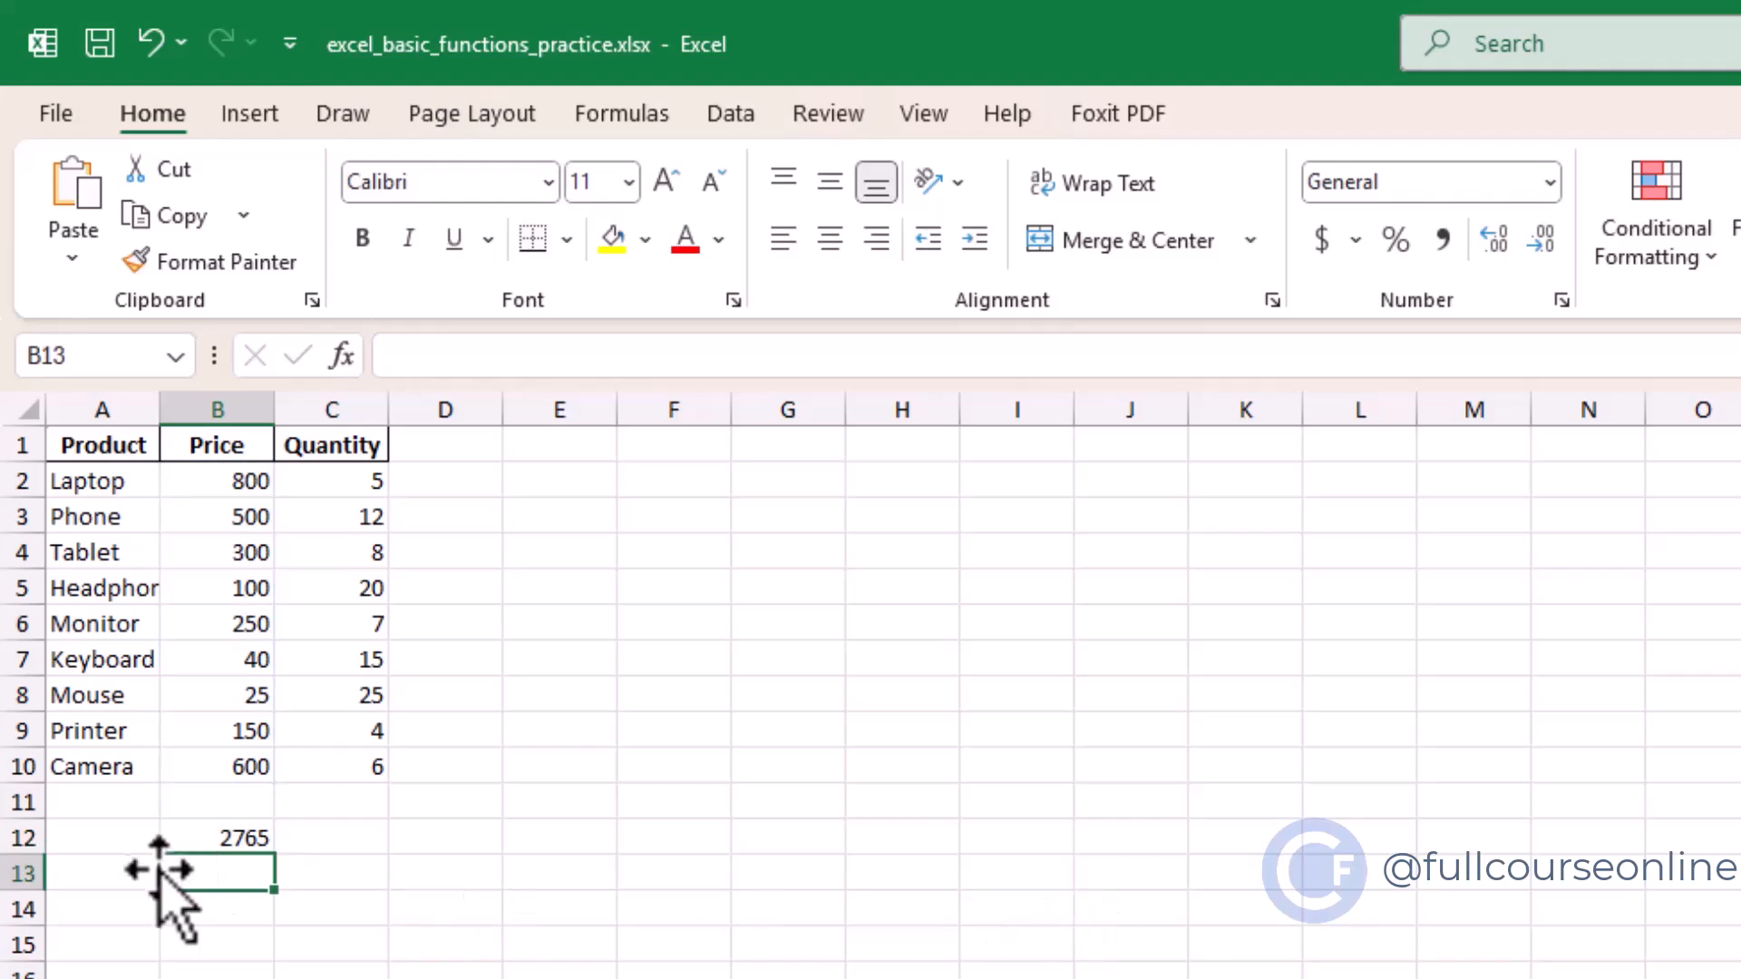
- Enter the row labels Sum in cell A12 and Average in cell A13
{"action": "left_click", "coordinate": [118, 835]}
{"action": "type", "text": "Sum"}
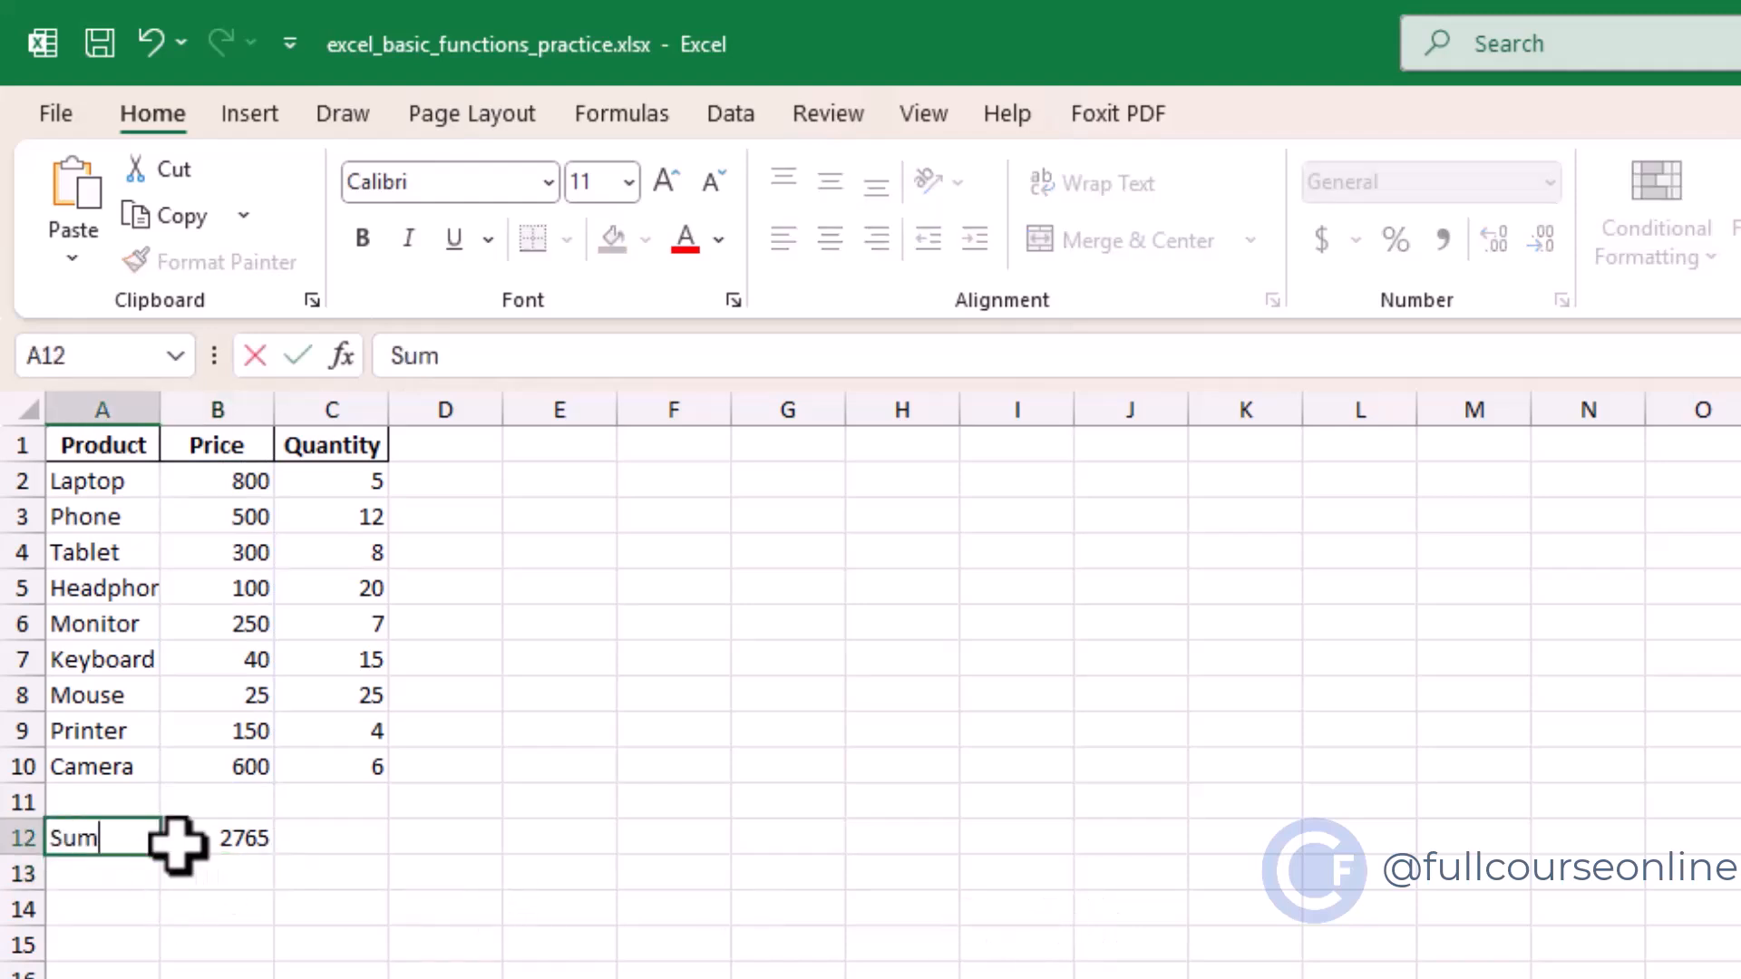
{"action": "left_click", "coordinate": [119, 886]}
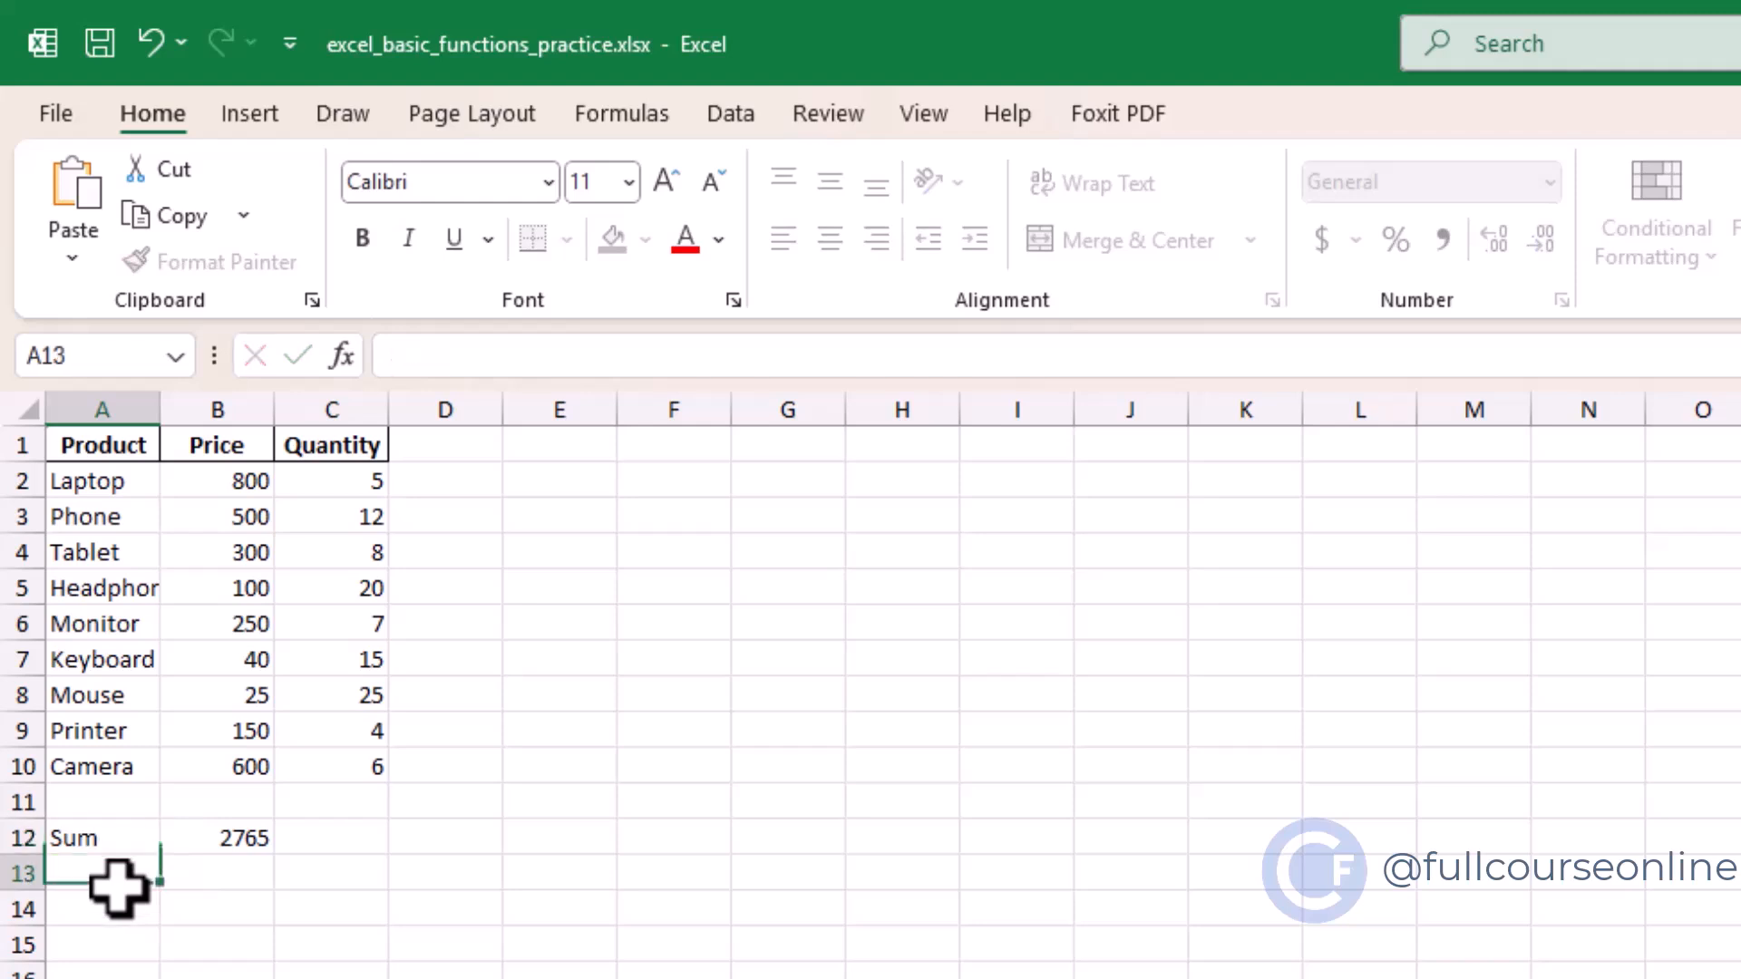
{"action": "type", "text": "A"}
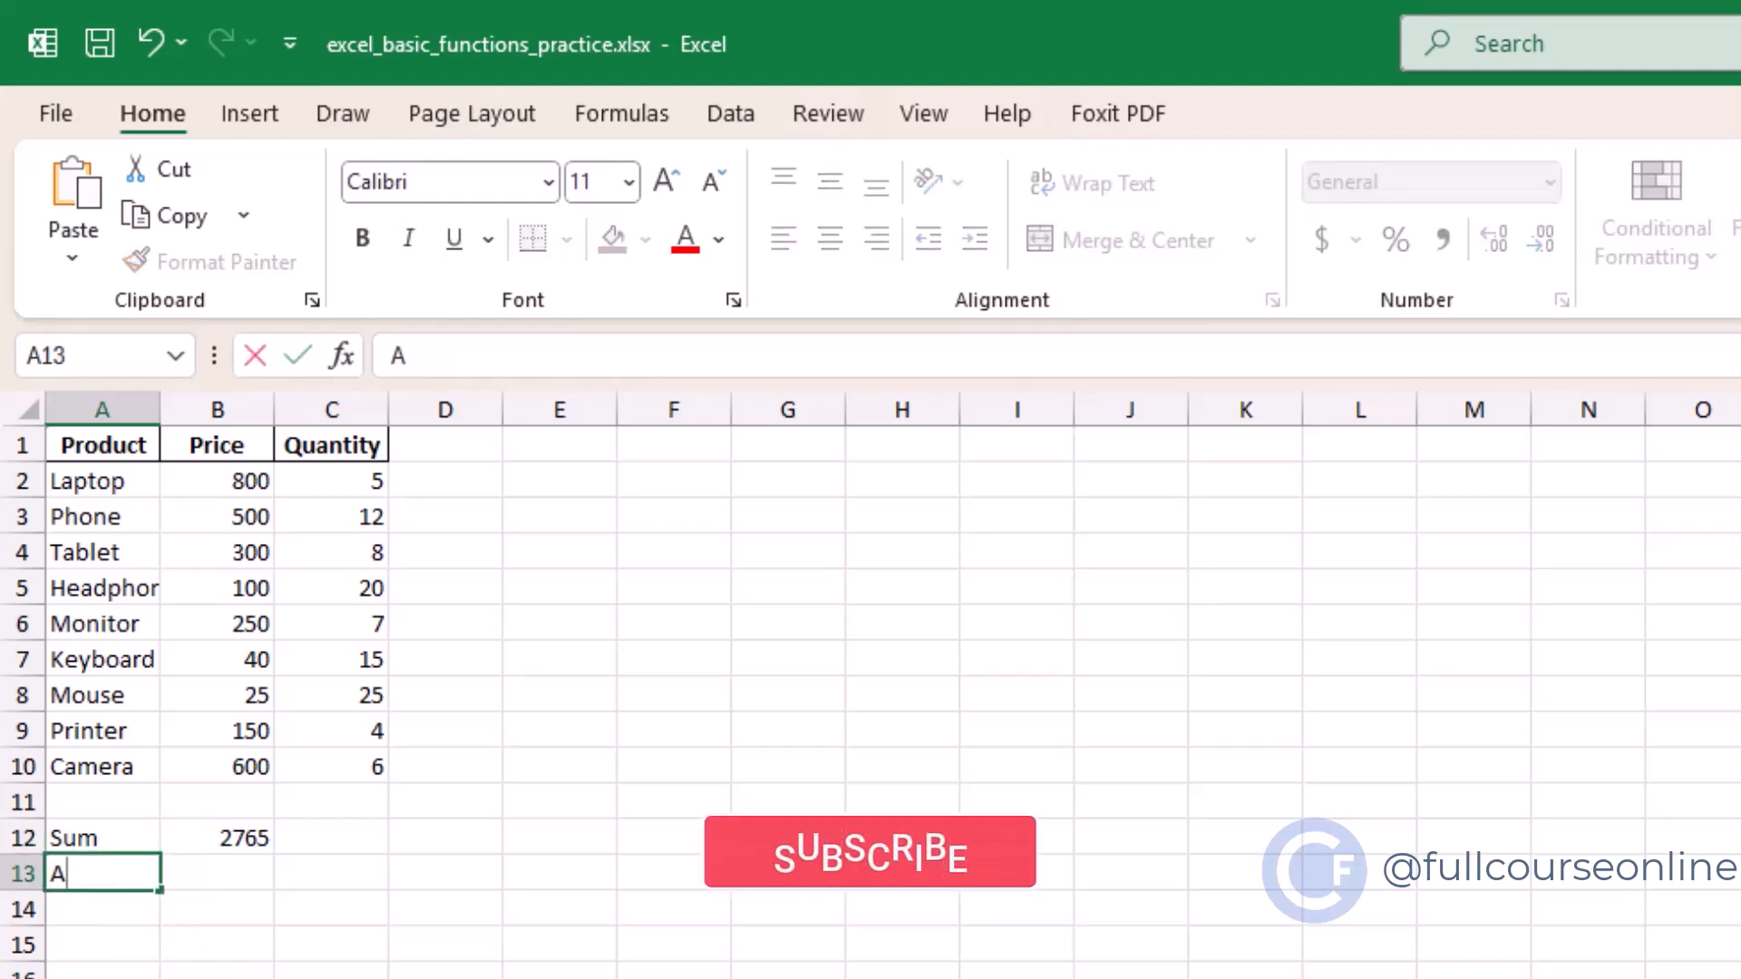
{"action": "type", "text": "verage"}
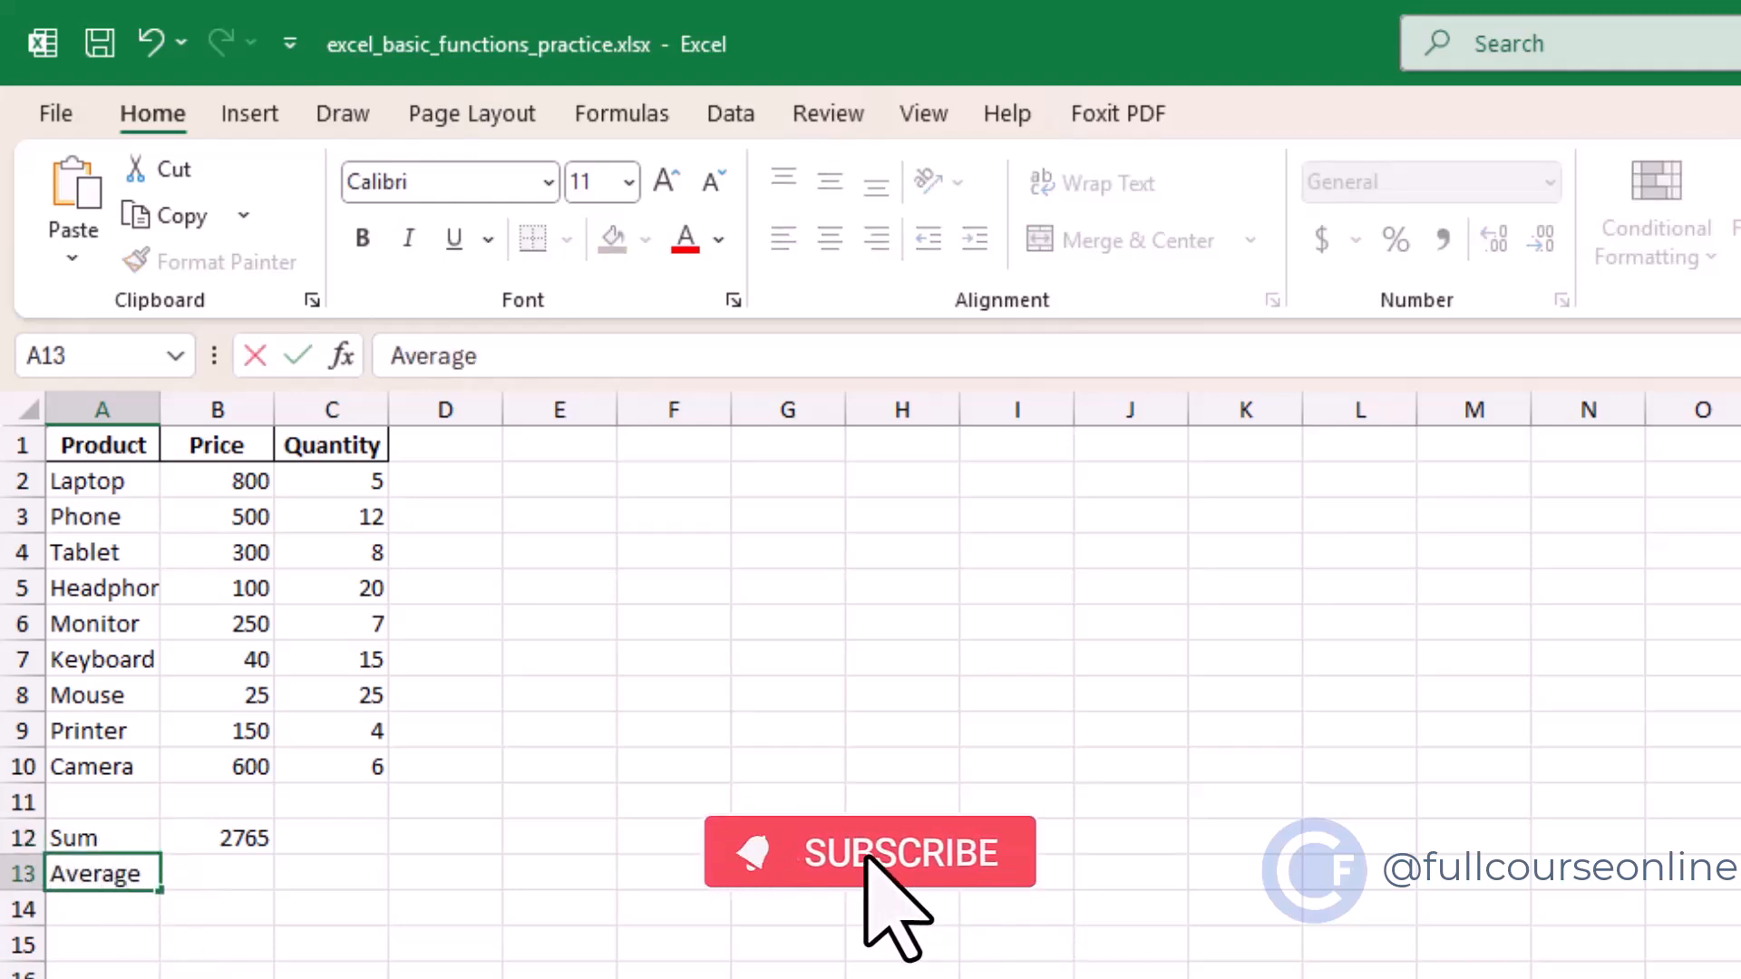
- Calculate the average quantity in cell B13 with the formula =AVERAGE(C2:C10)
{"action": "left_click", "coordinate": [237, 871]}
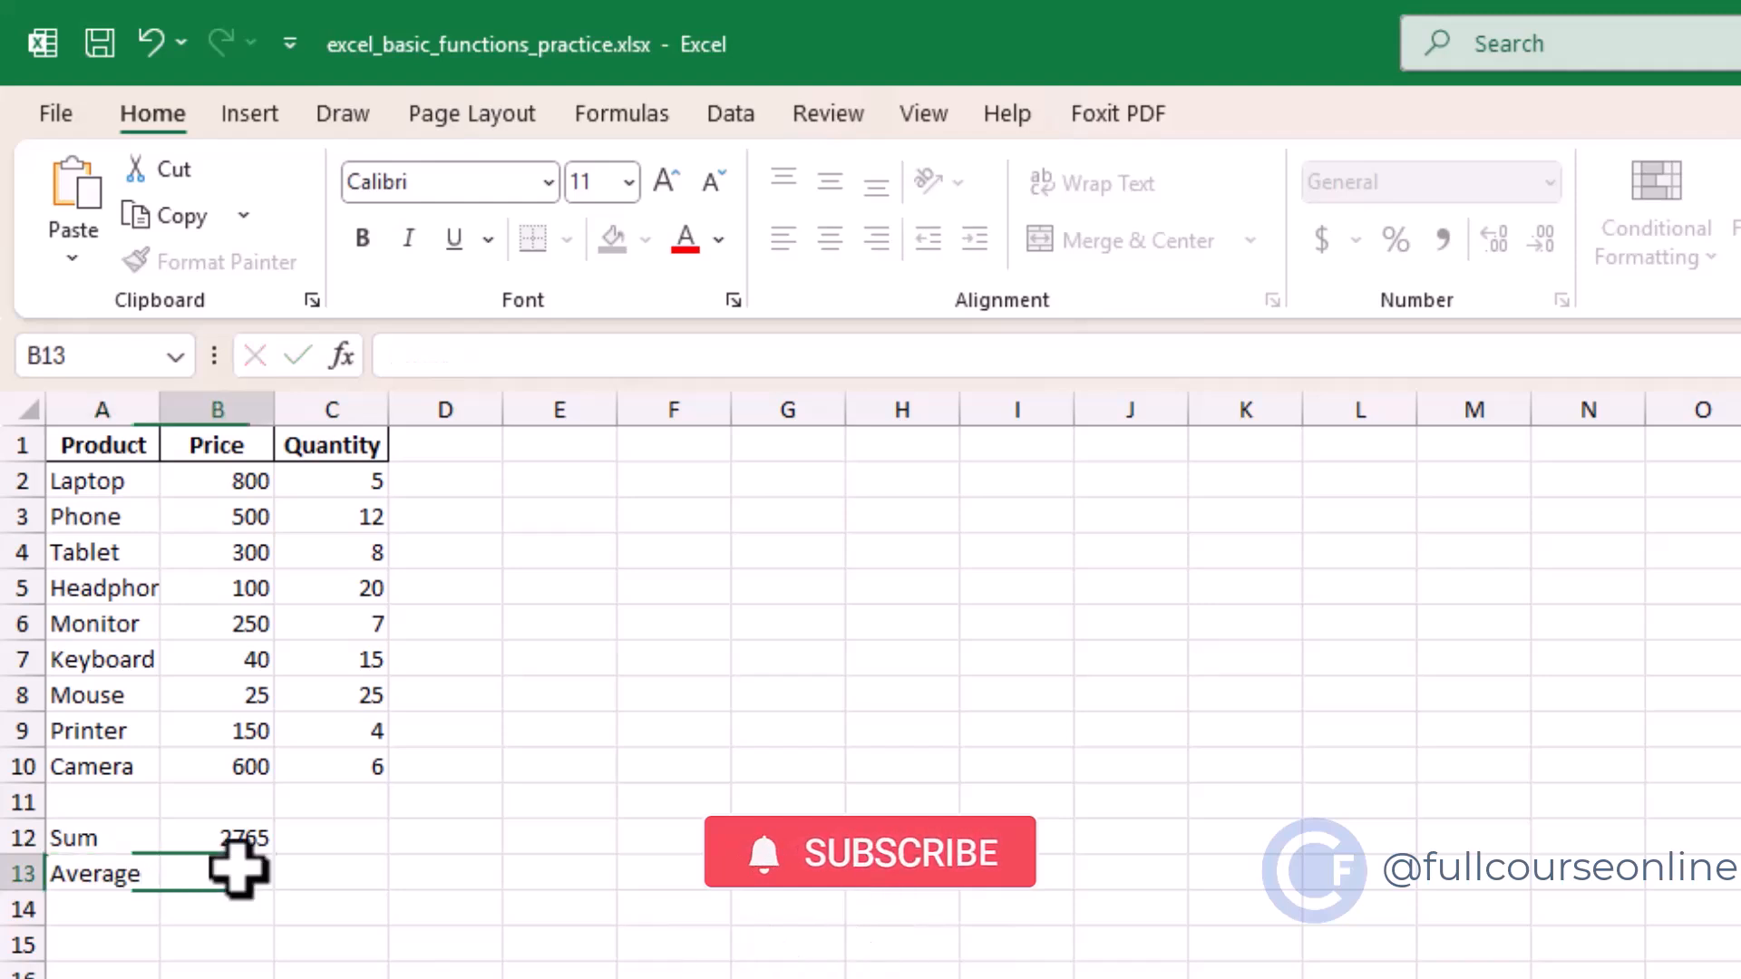
{"action": "type", "text": "=a"}
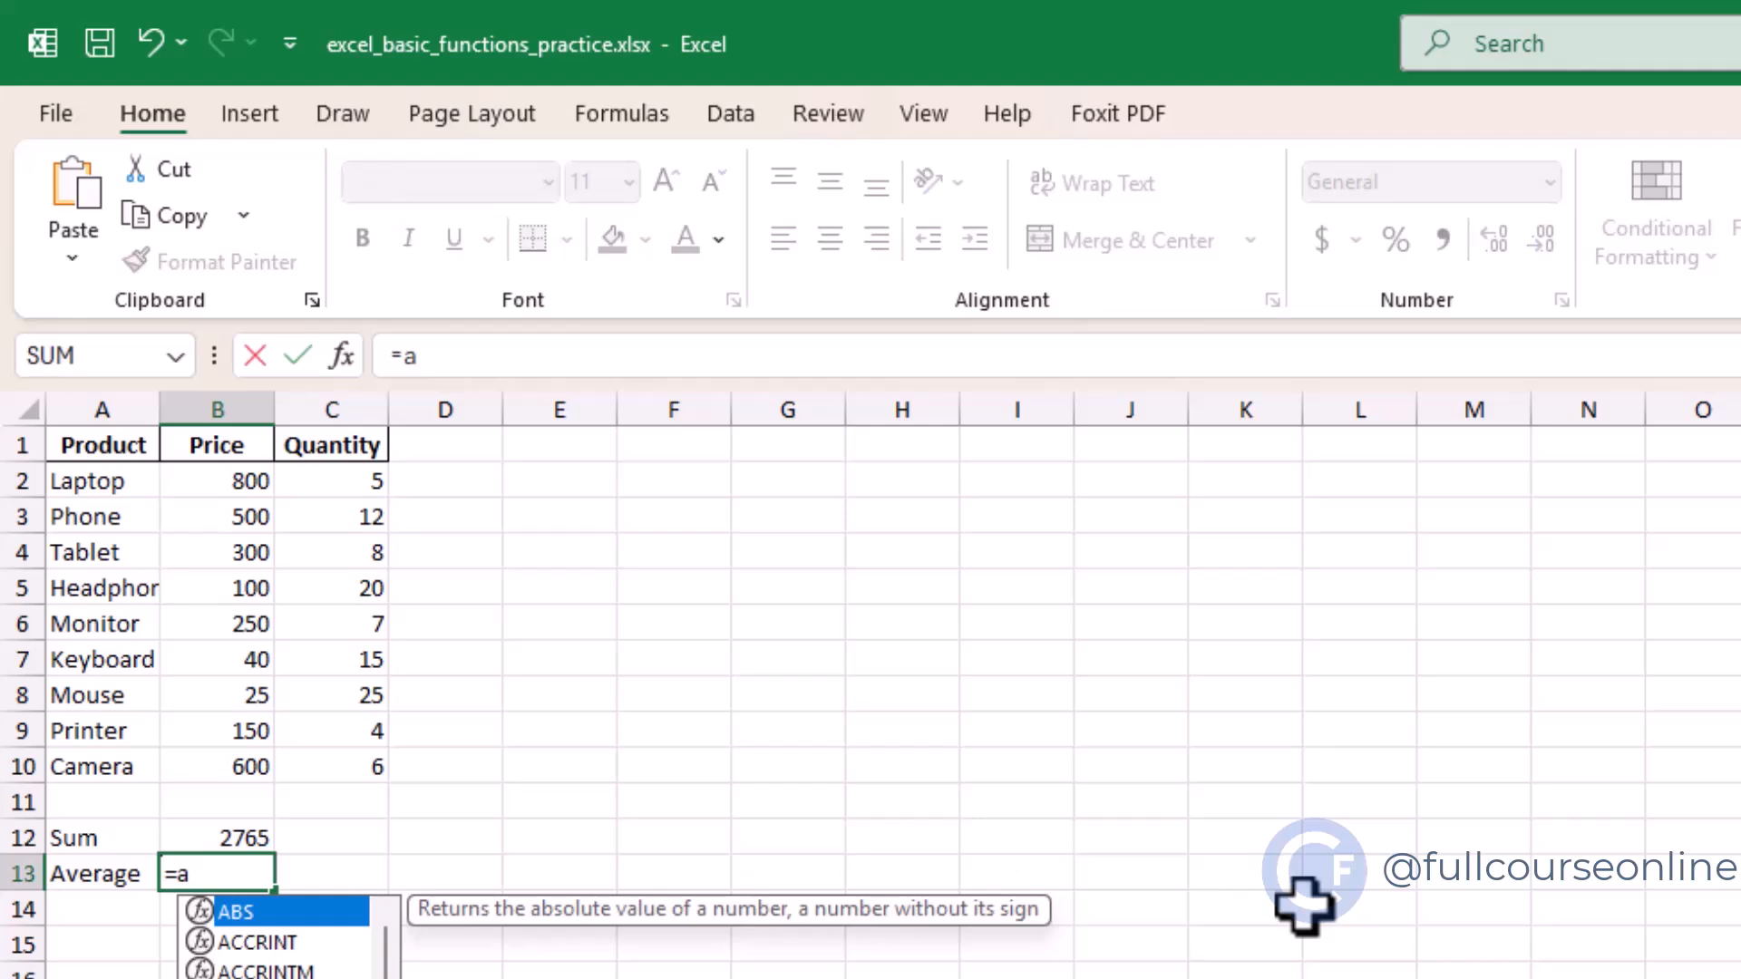
{"action": "type", "text": "verage"}
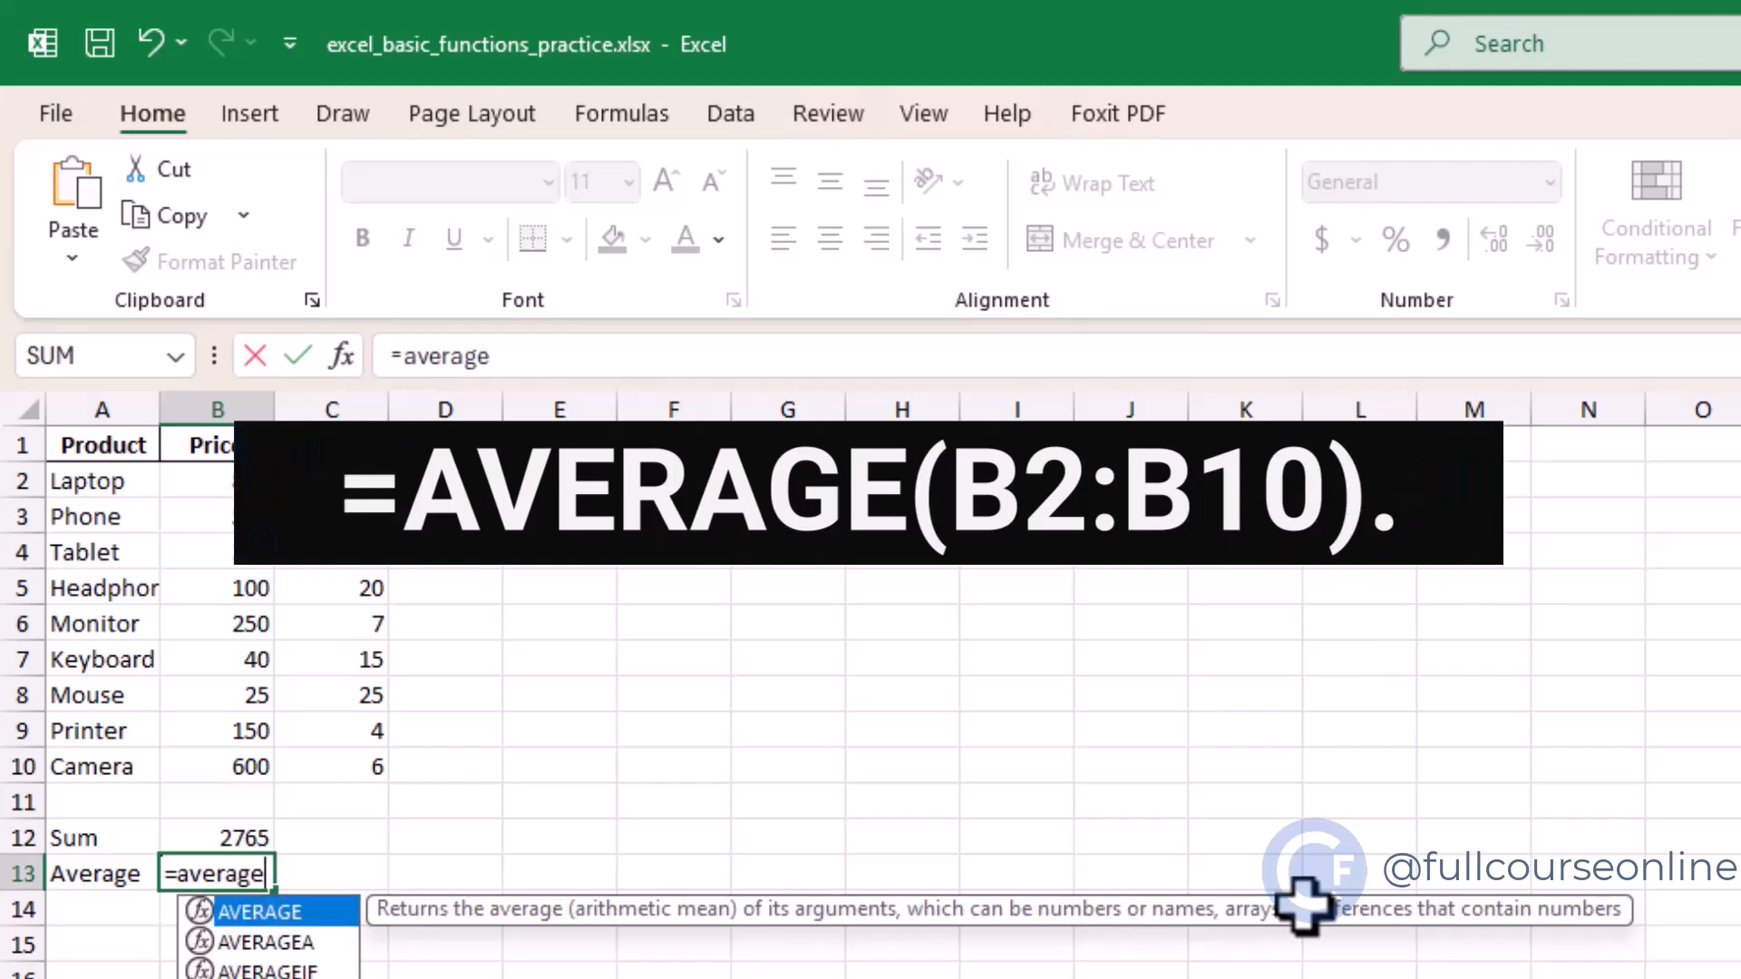
{"action": "type", "text": "("}
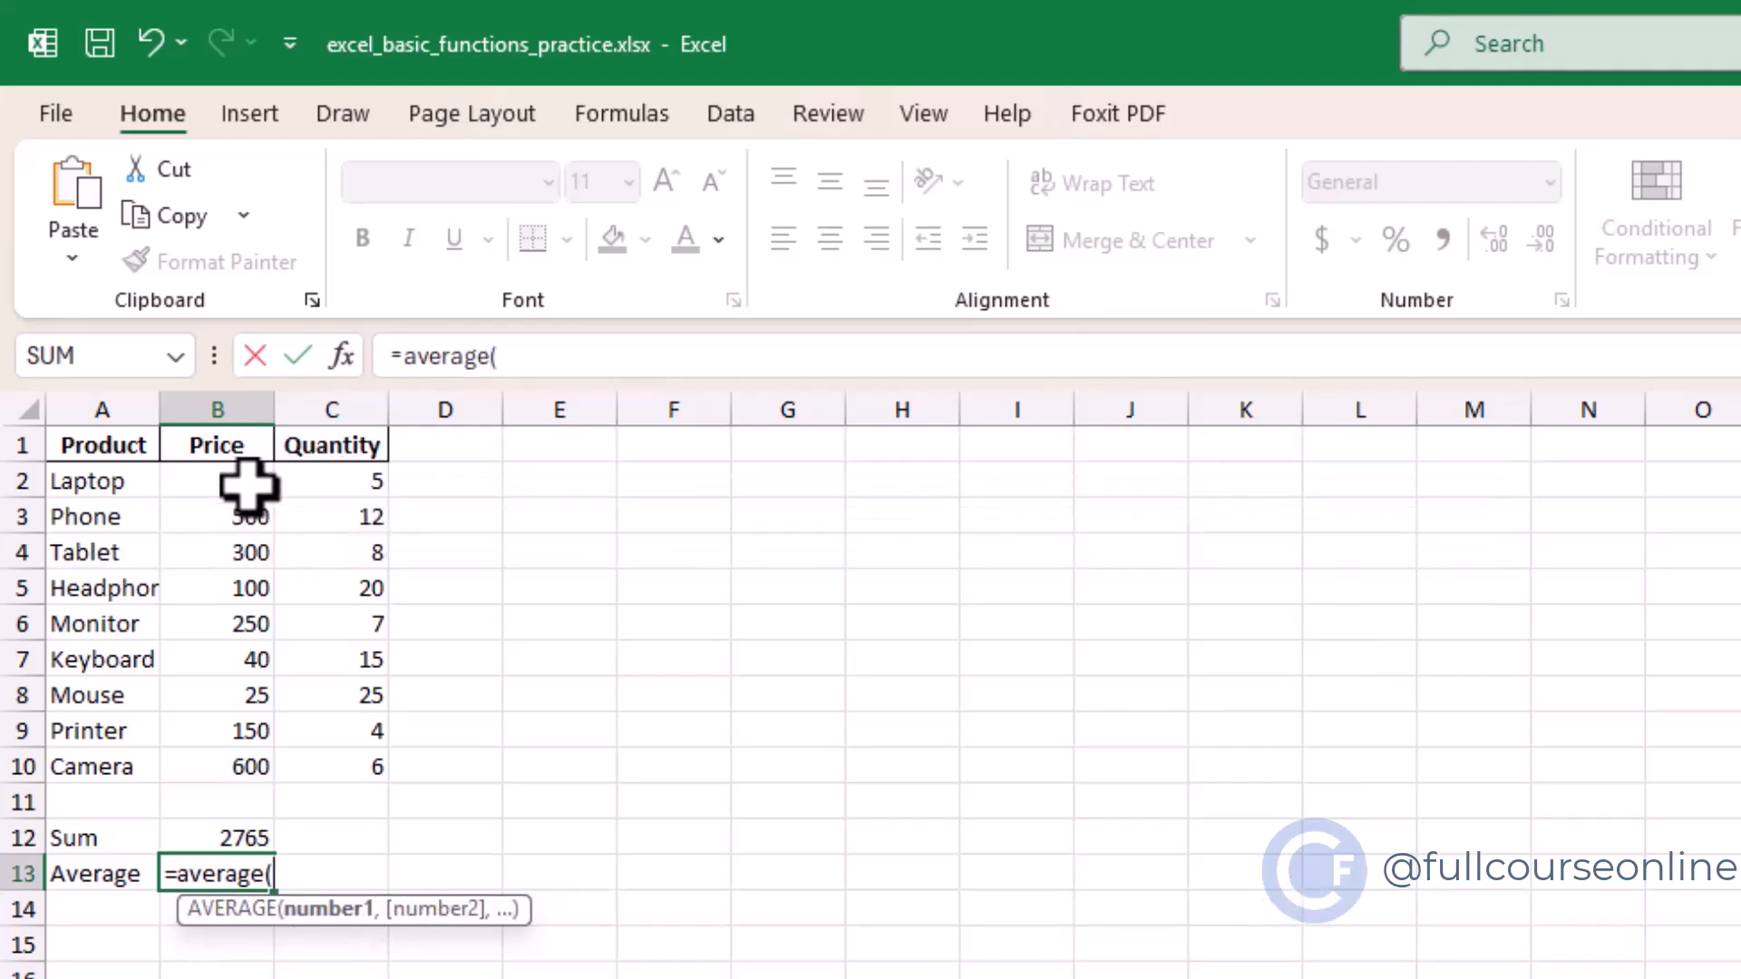
{"action": "left_click_drag", "start_coordinate": [291, 476], "coordinate": [337, 771]}
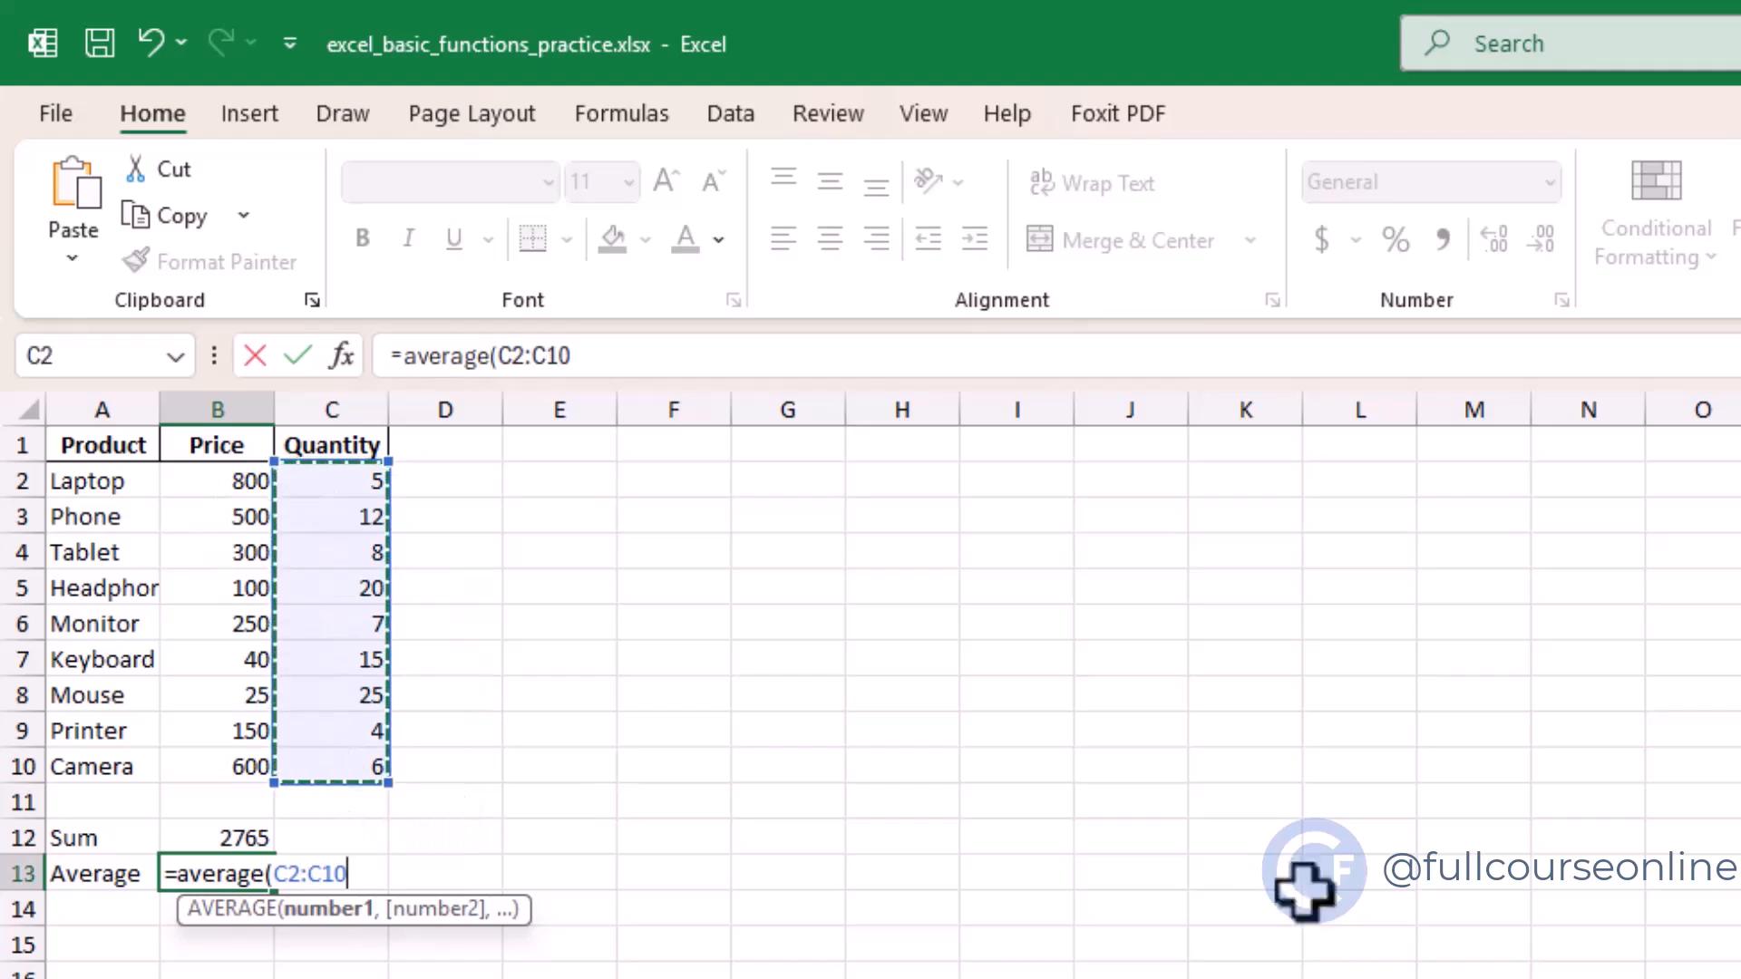
{"action": "type", "text": ")"}
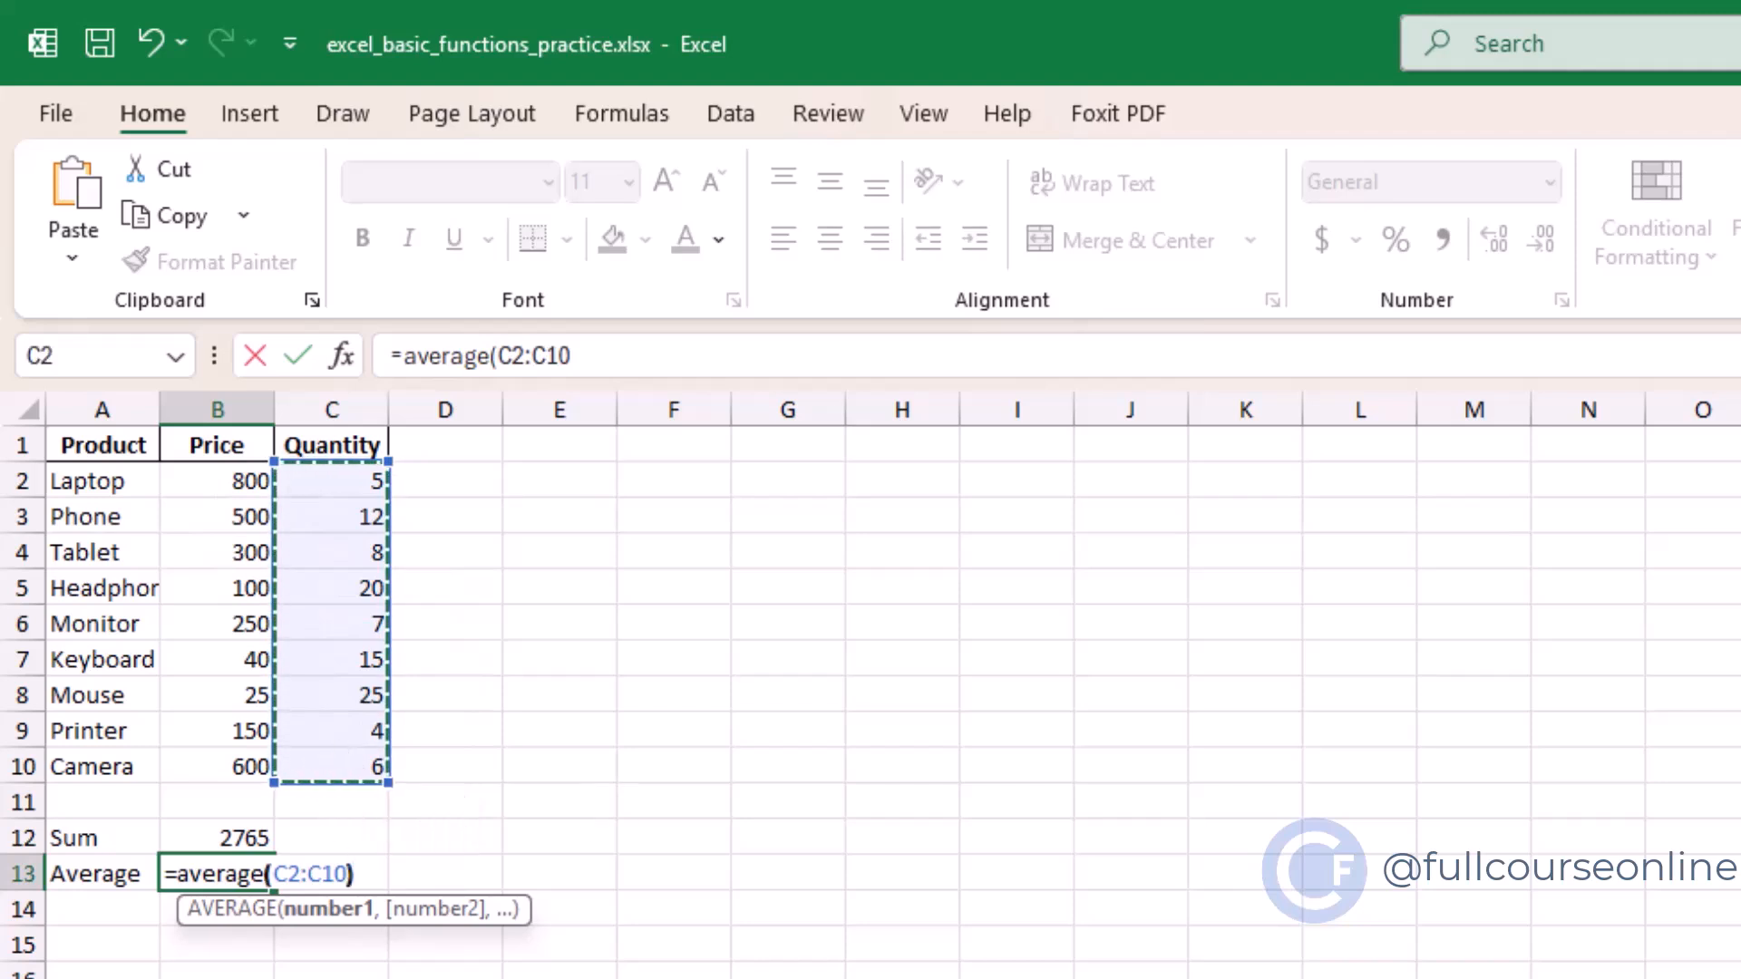
{"action": "key", "text": "Return"}
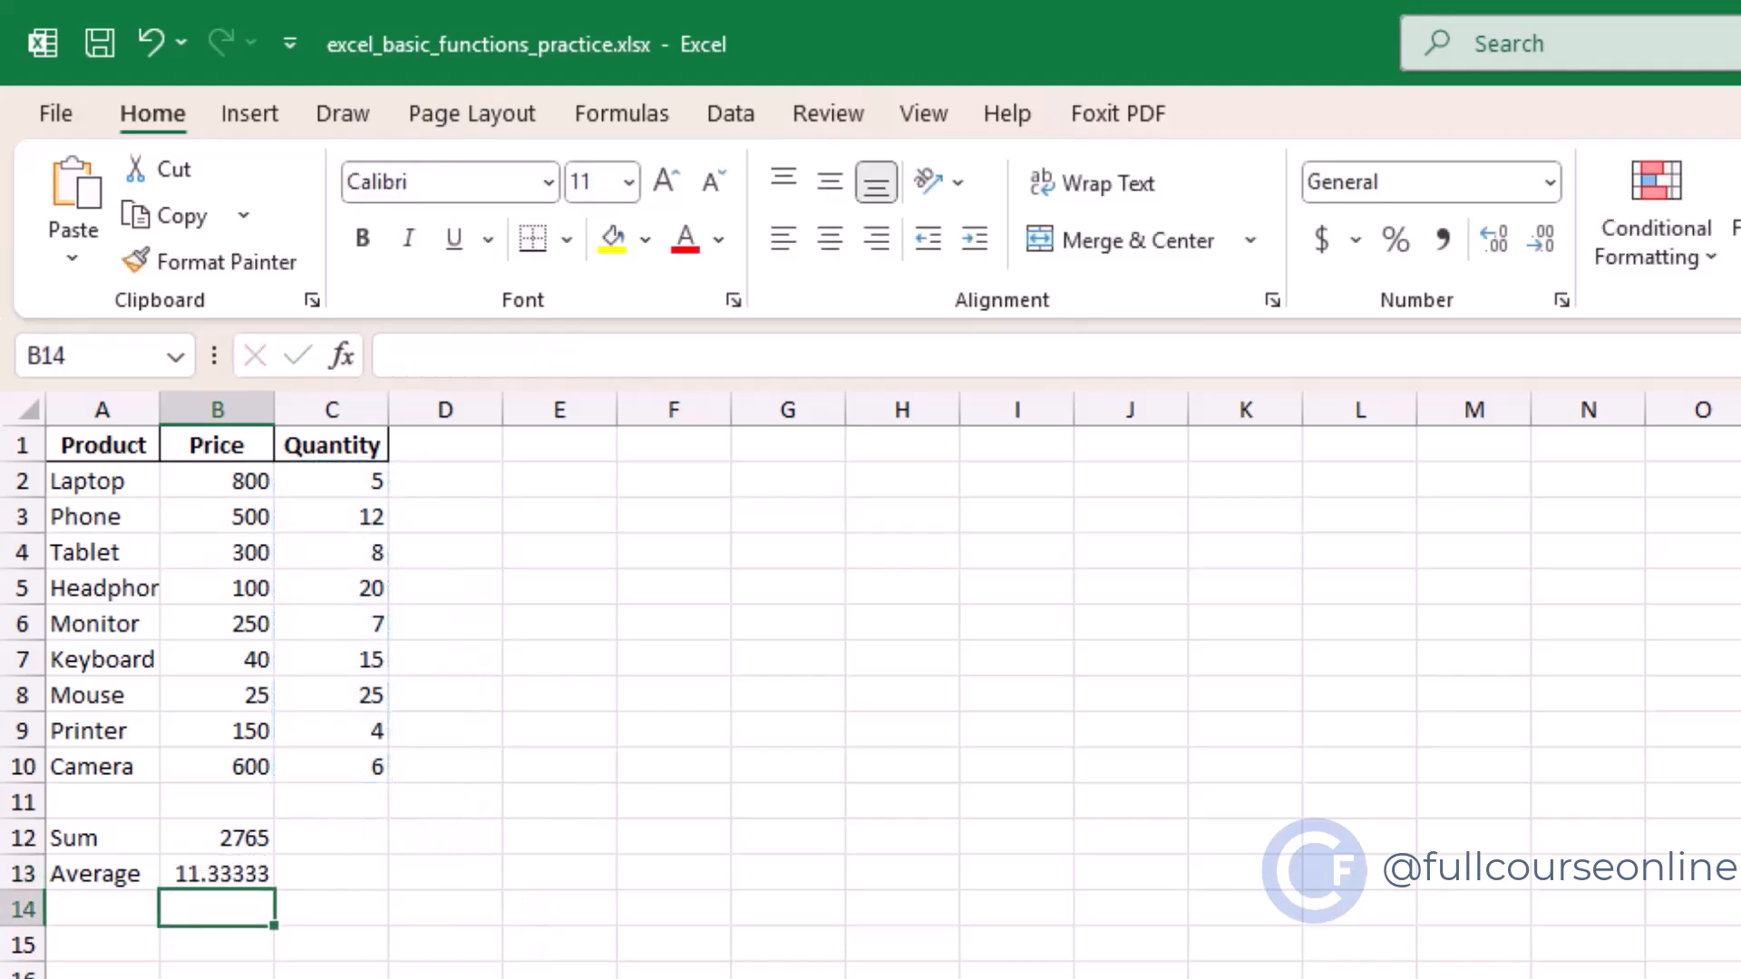
- Enter the row label Minimum in cell A14
{"action": "left_click", "coordinate": [97, 902]}
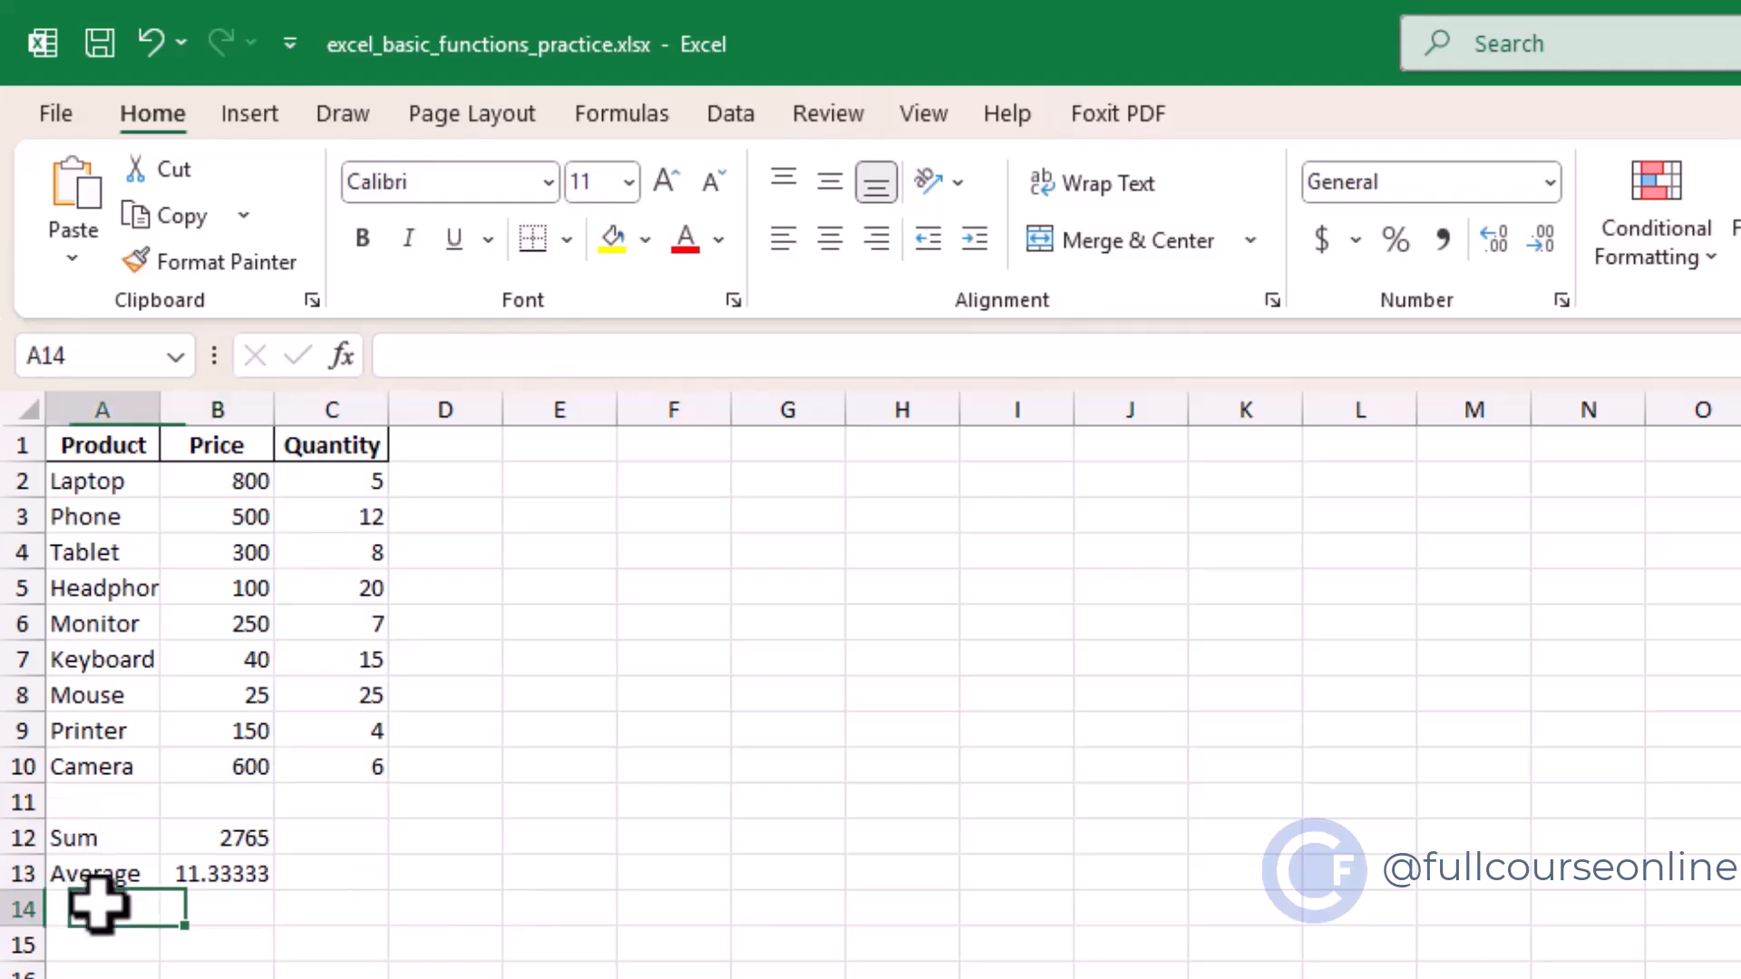
{"action": "type", "text": "Mi"}
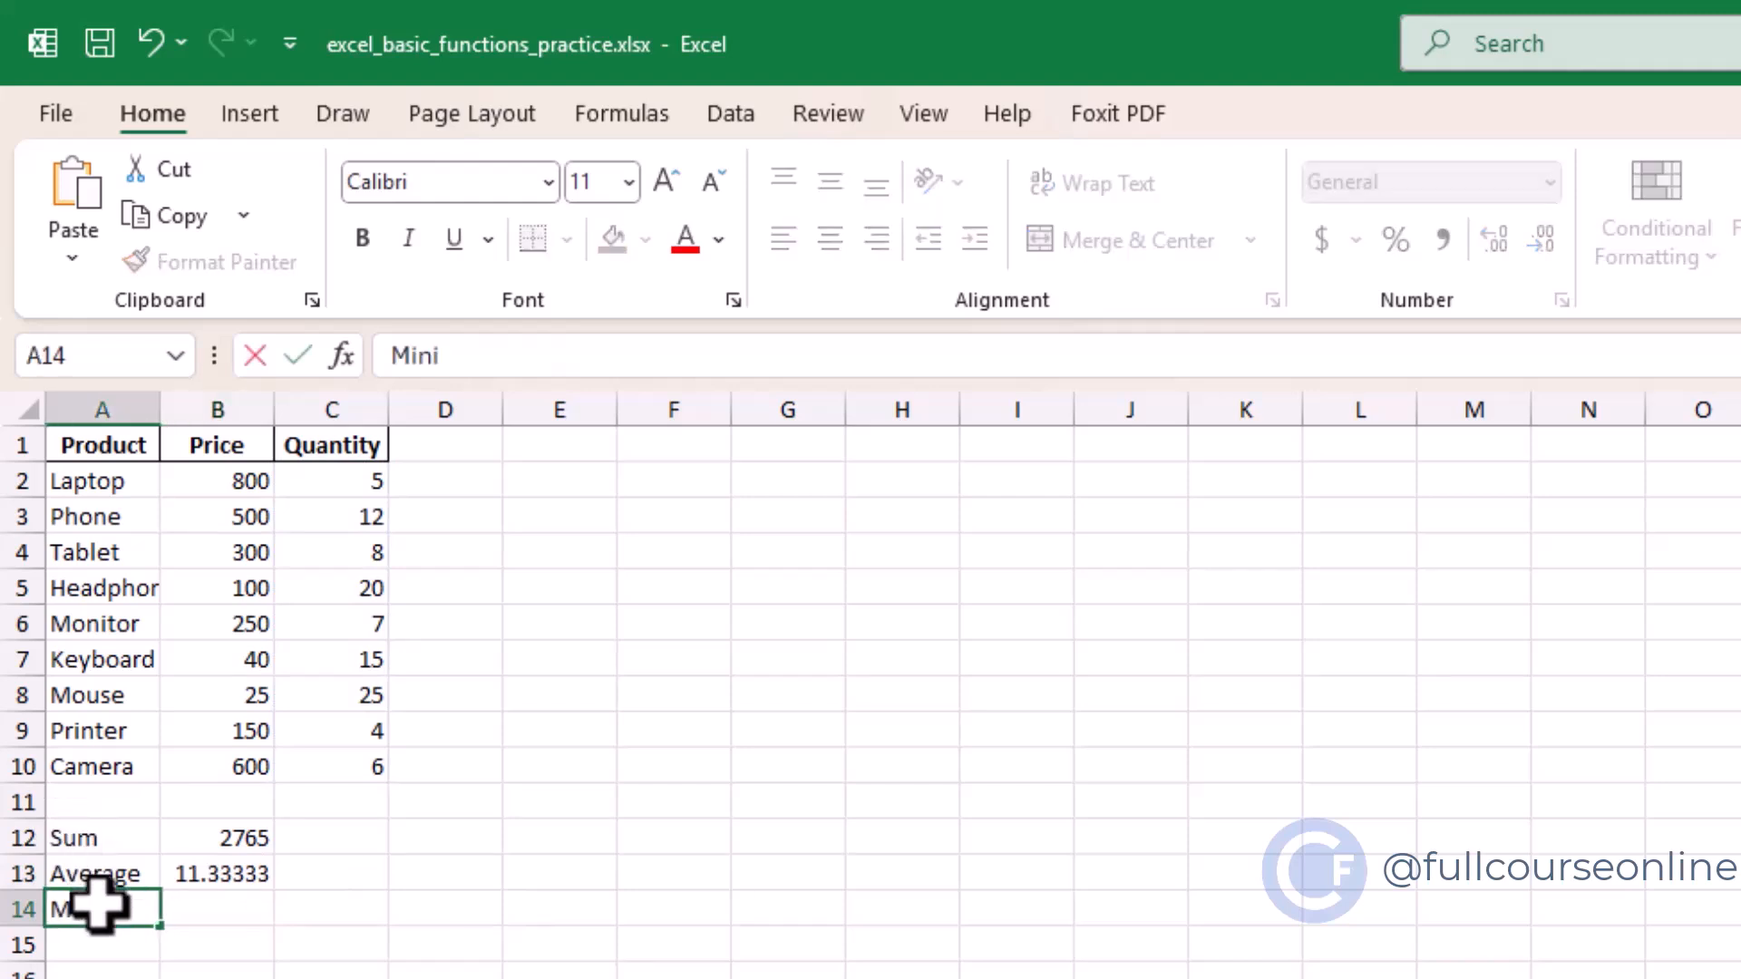
{"action": "type", "text": "ni"}
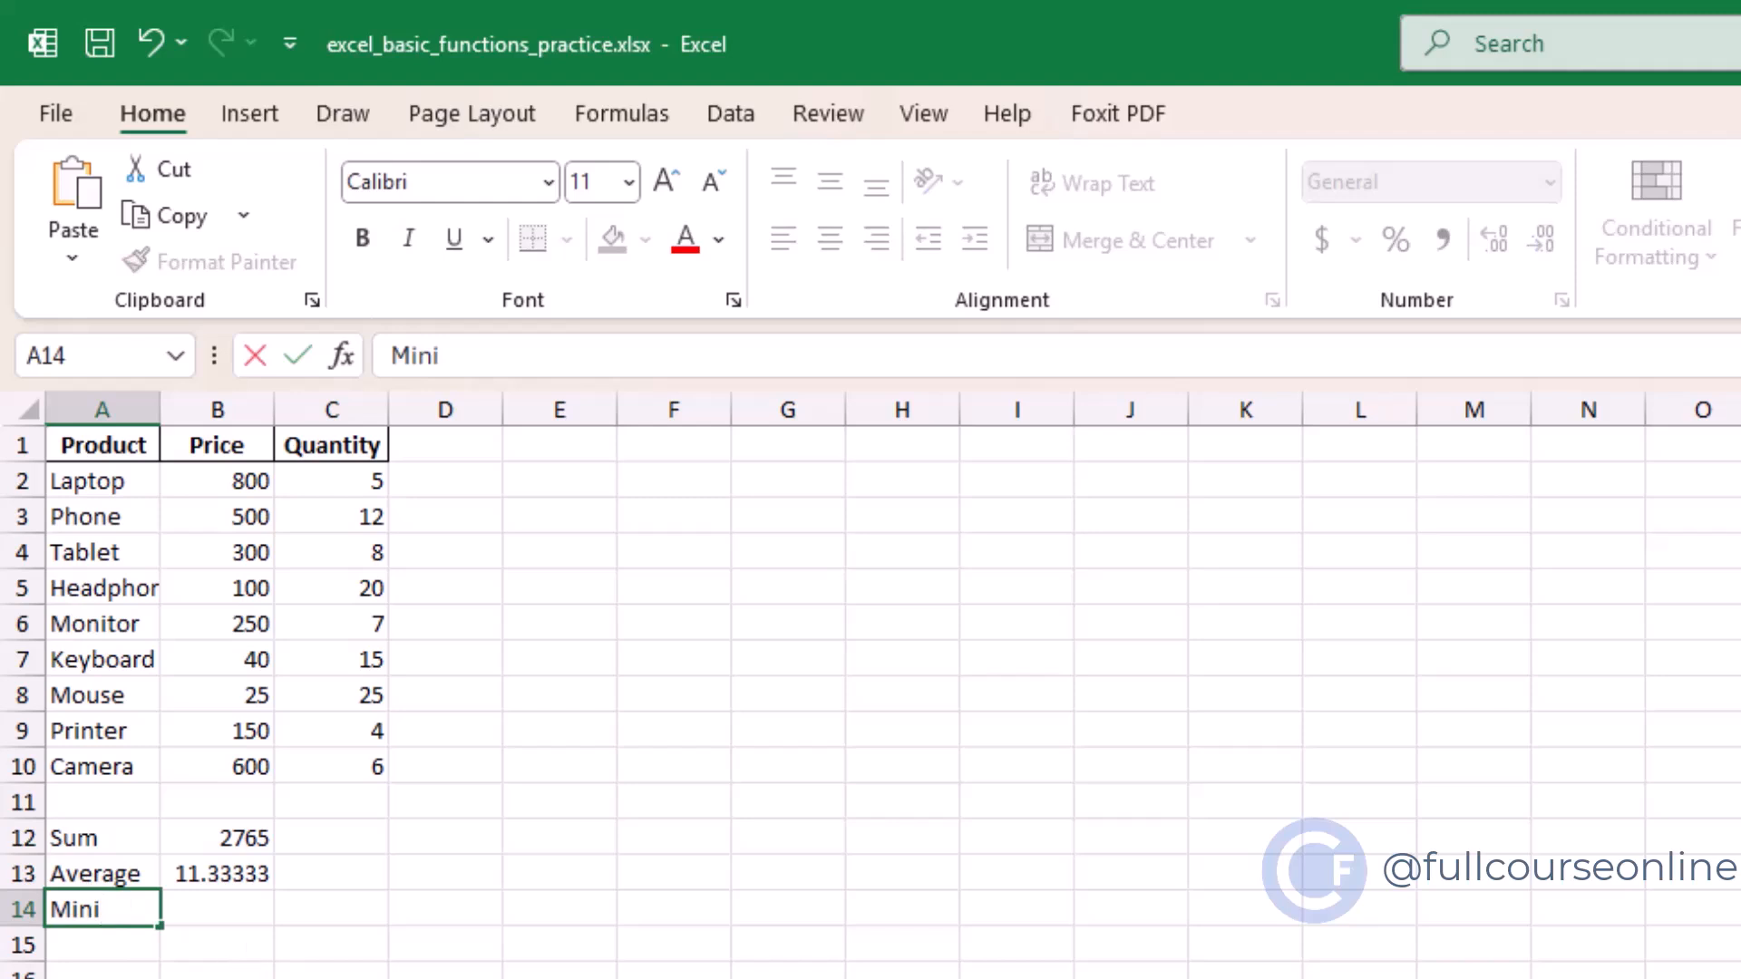
{"action": "type", "text": "mum"}
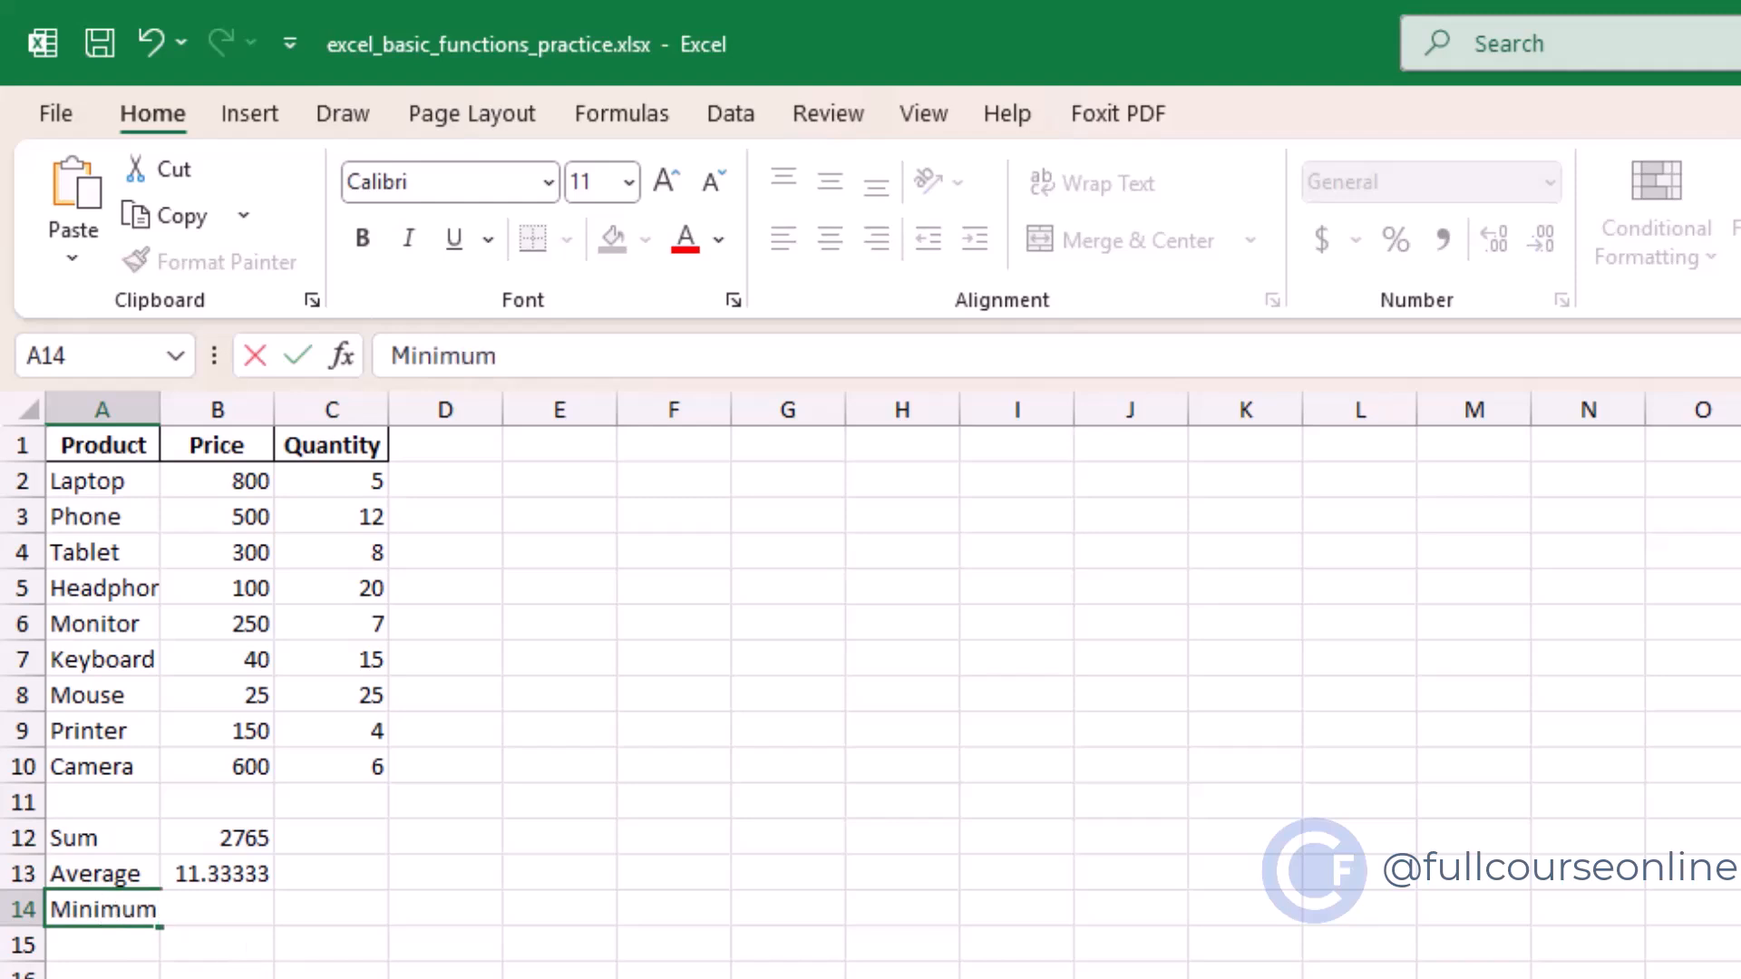
- Find the lowest product price in cell B14 with the formula =MIN(B2:B10)
{"action": "left_click", "coordinate": [241, 943]}
{"action": "left_click", "coordinate": [238, 916]}
{"action": "type", "text": "=min"}
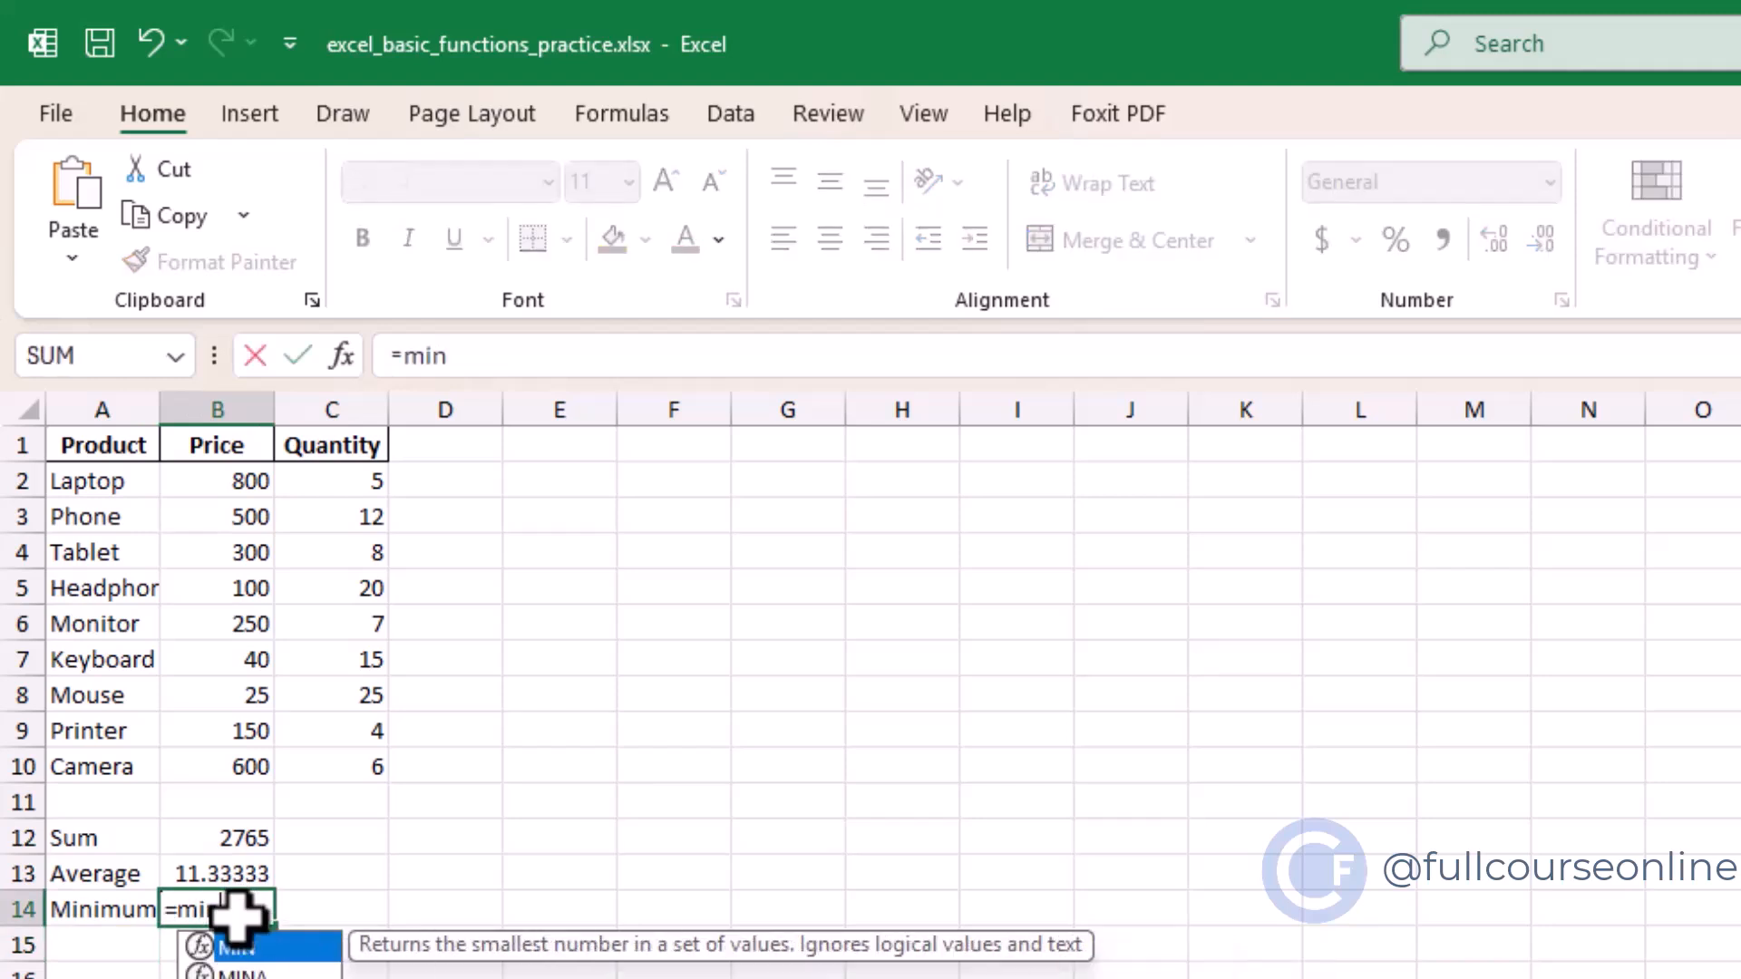
{"action": "type", "text": "("}
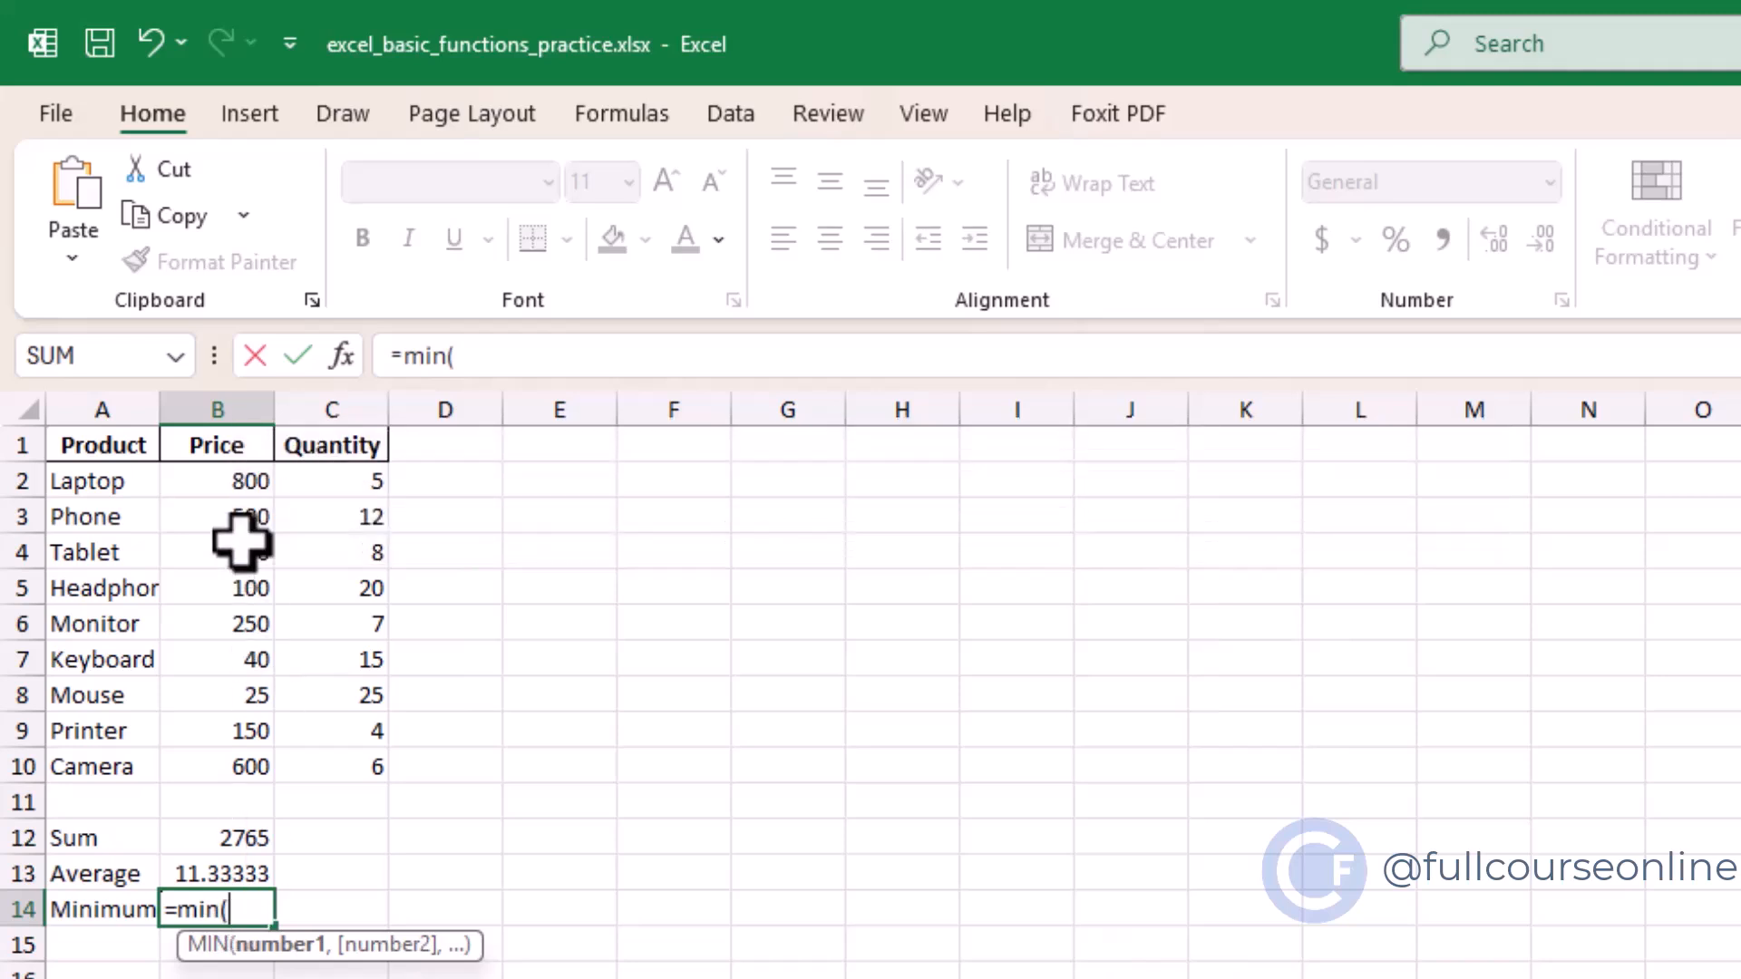
{"action": "left_click_drag", "start_coordinate": [221, 490], "coordinate": [258, 753]}
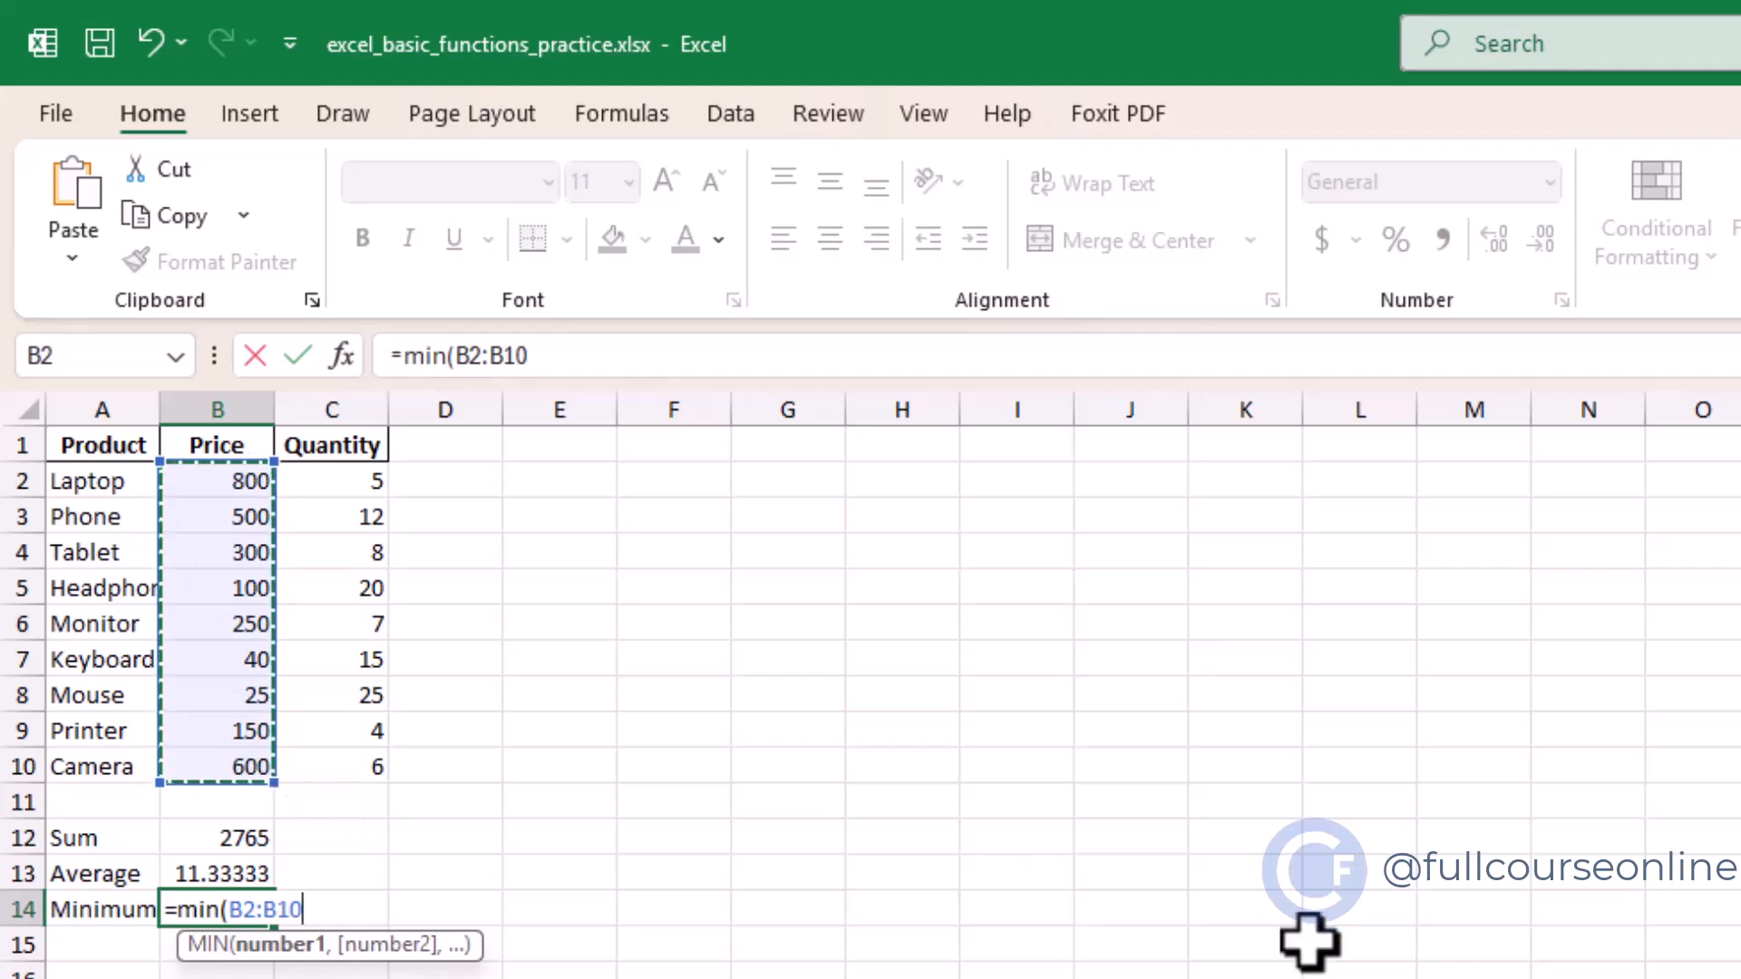
{"action": "type", "text": ")"}
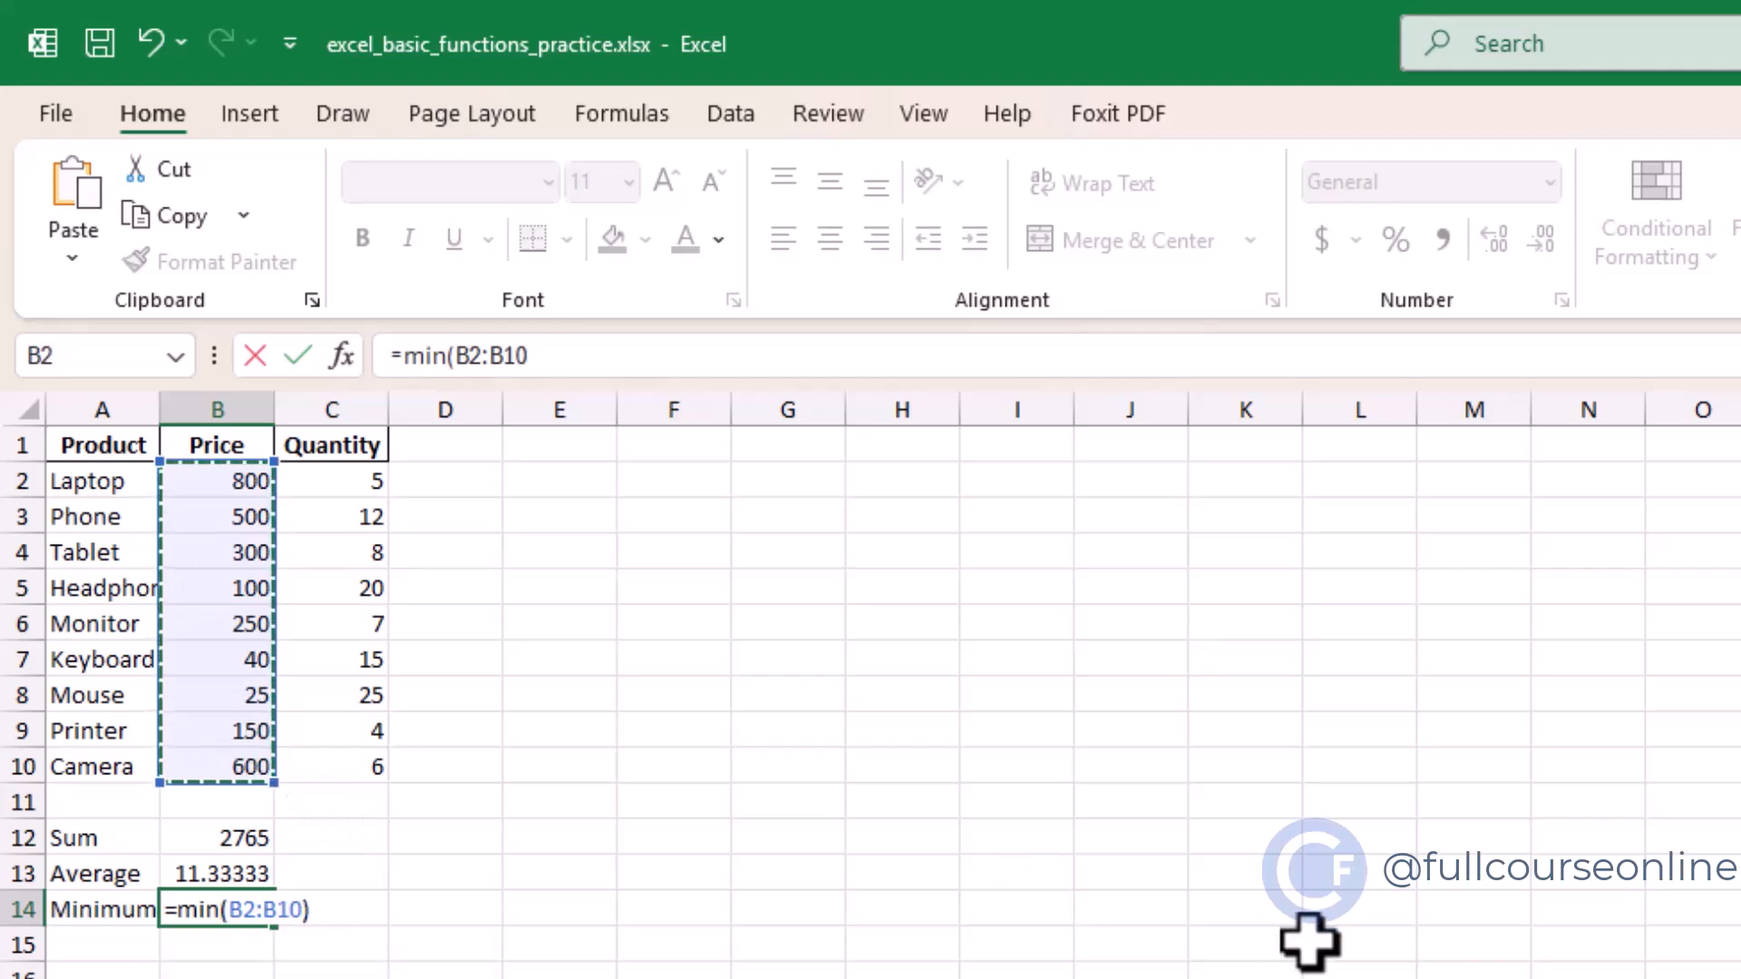
{"action": "key", "text": "Return"}
{"action": "key", "text": "Up"}
- Label cell A15 Maximum and find the highest quantity in cell B15 with the formula =MAX(C2:C10)
{"action": "left_click", "coordinate": [97, 944]}
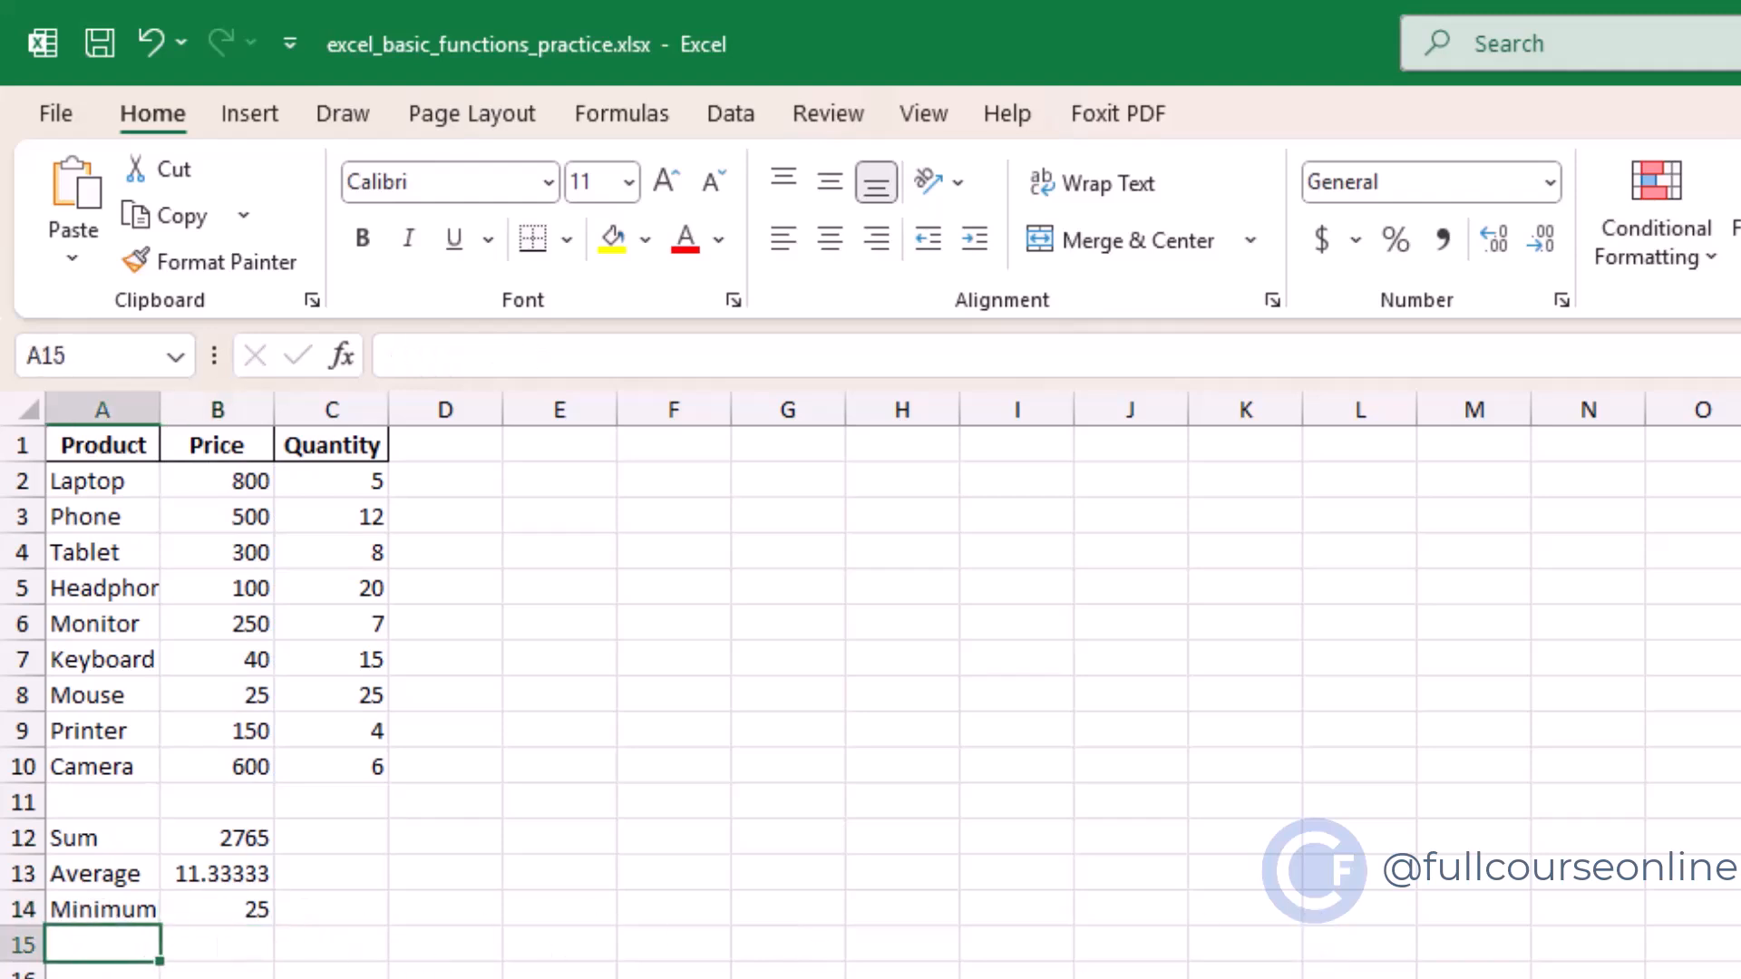
{"action": "type", "text": "Maximum"}
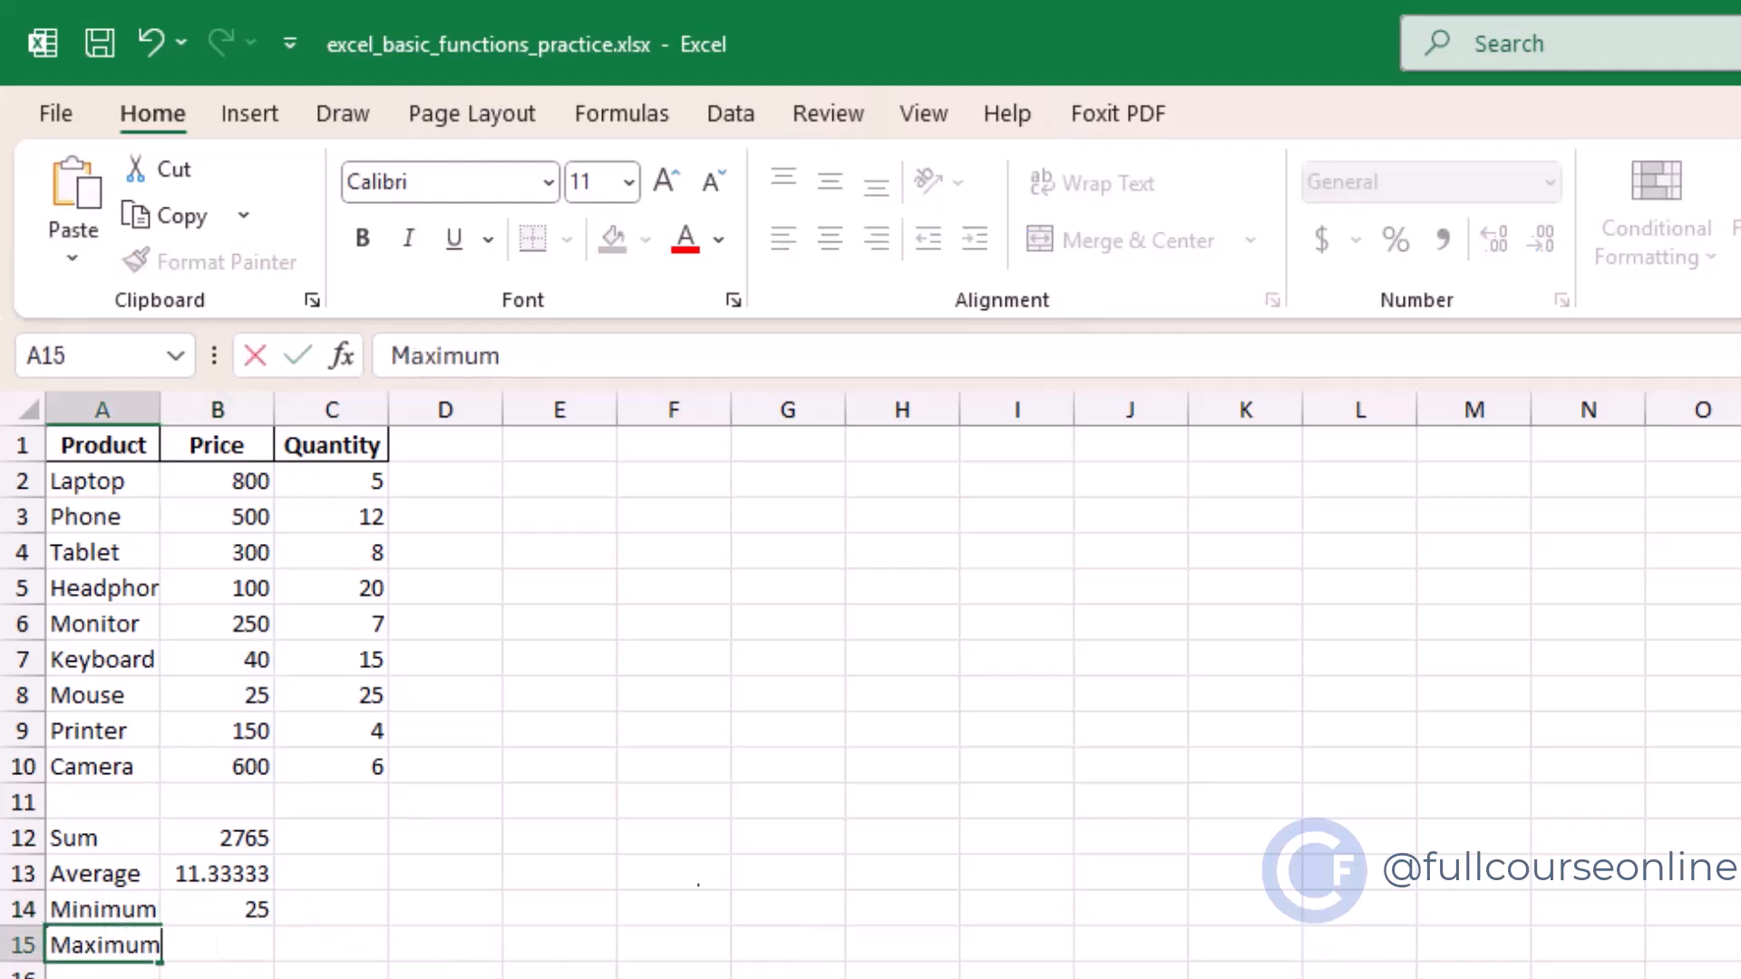
{"action": "left_click", "coordinate": [246, 962]}
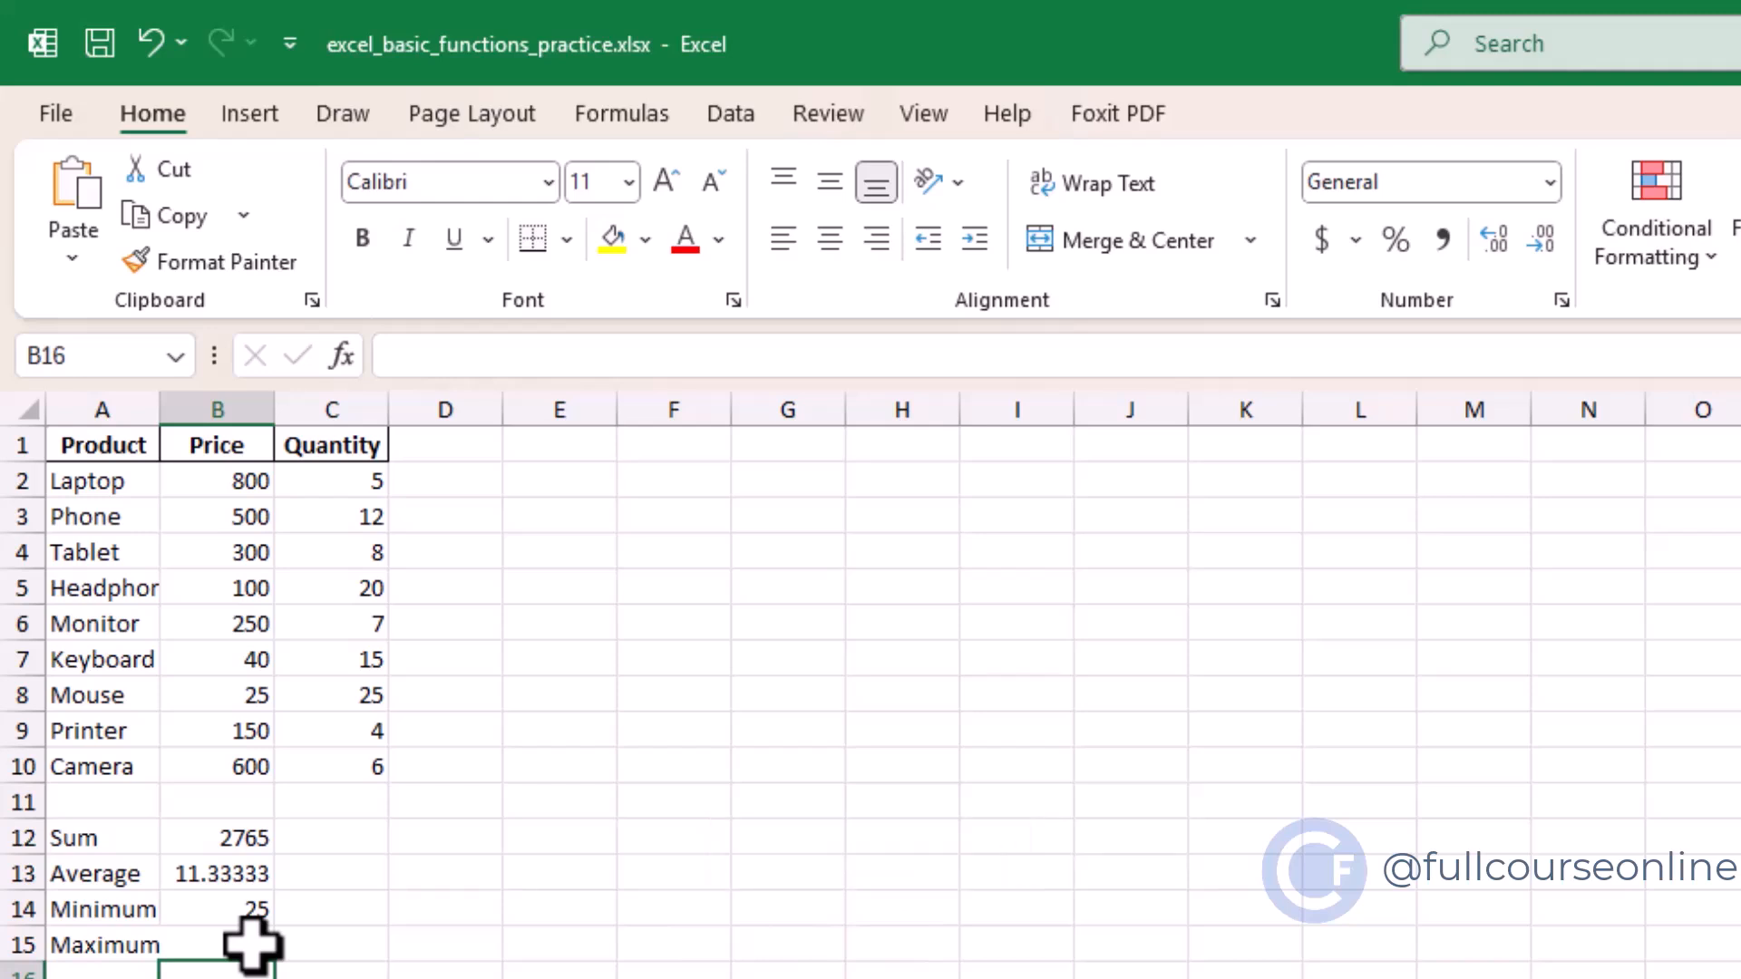
{"action": "left_click", "coordinate": [252, 945]}
{"action": "type", "text": "=max("}
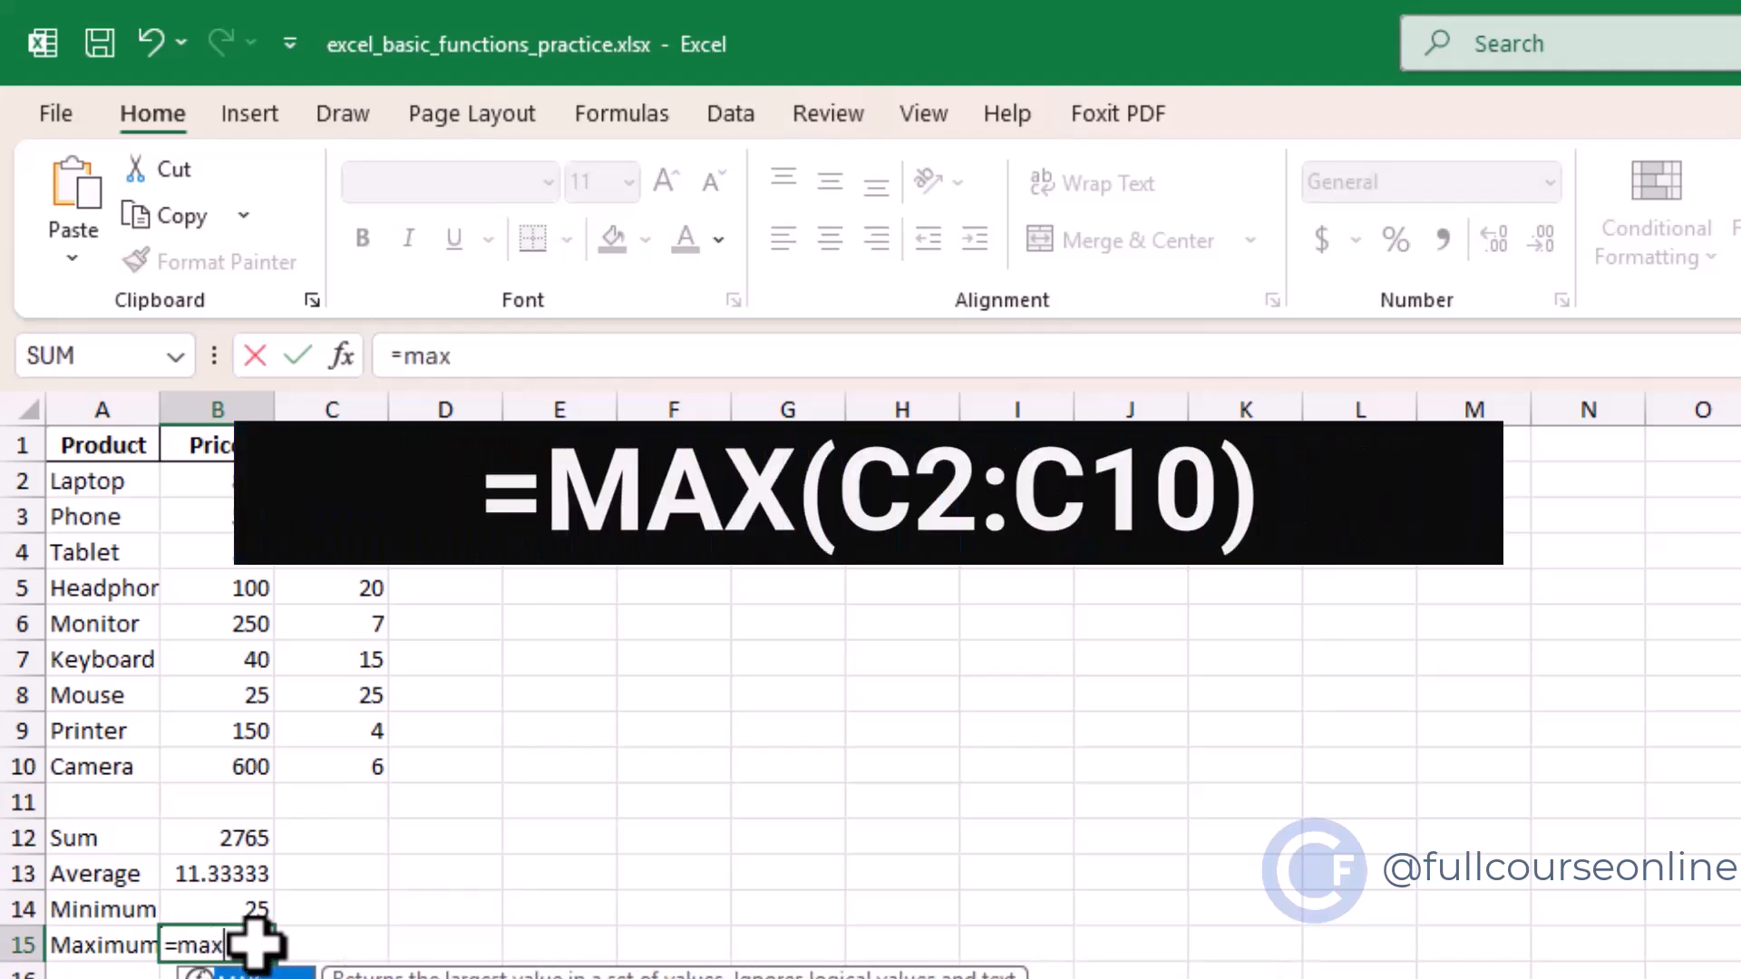
{"action": "left_click_drag", "start_coordinate": [332, 480], "coordinate": [345, 760]}
{"action": "type", "text": ")"}
{"action": "key", "text": "Return"}
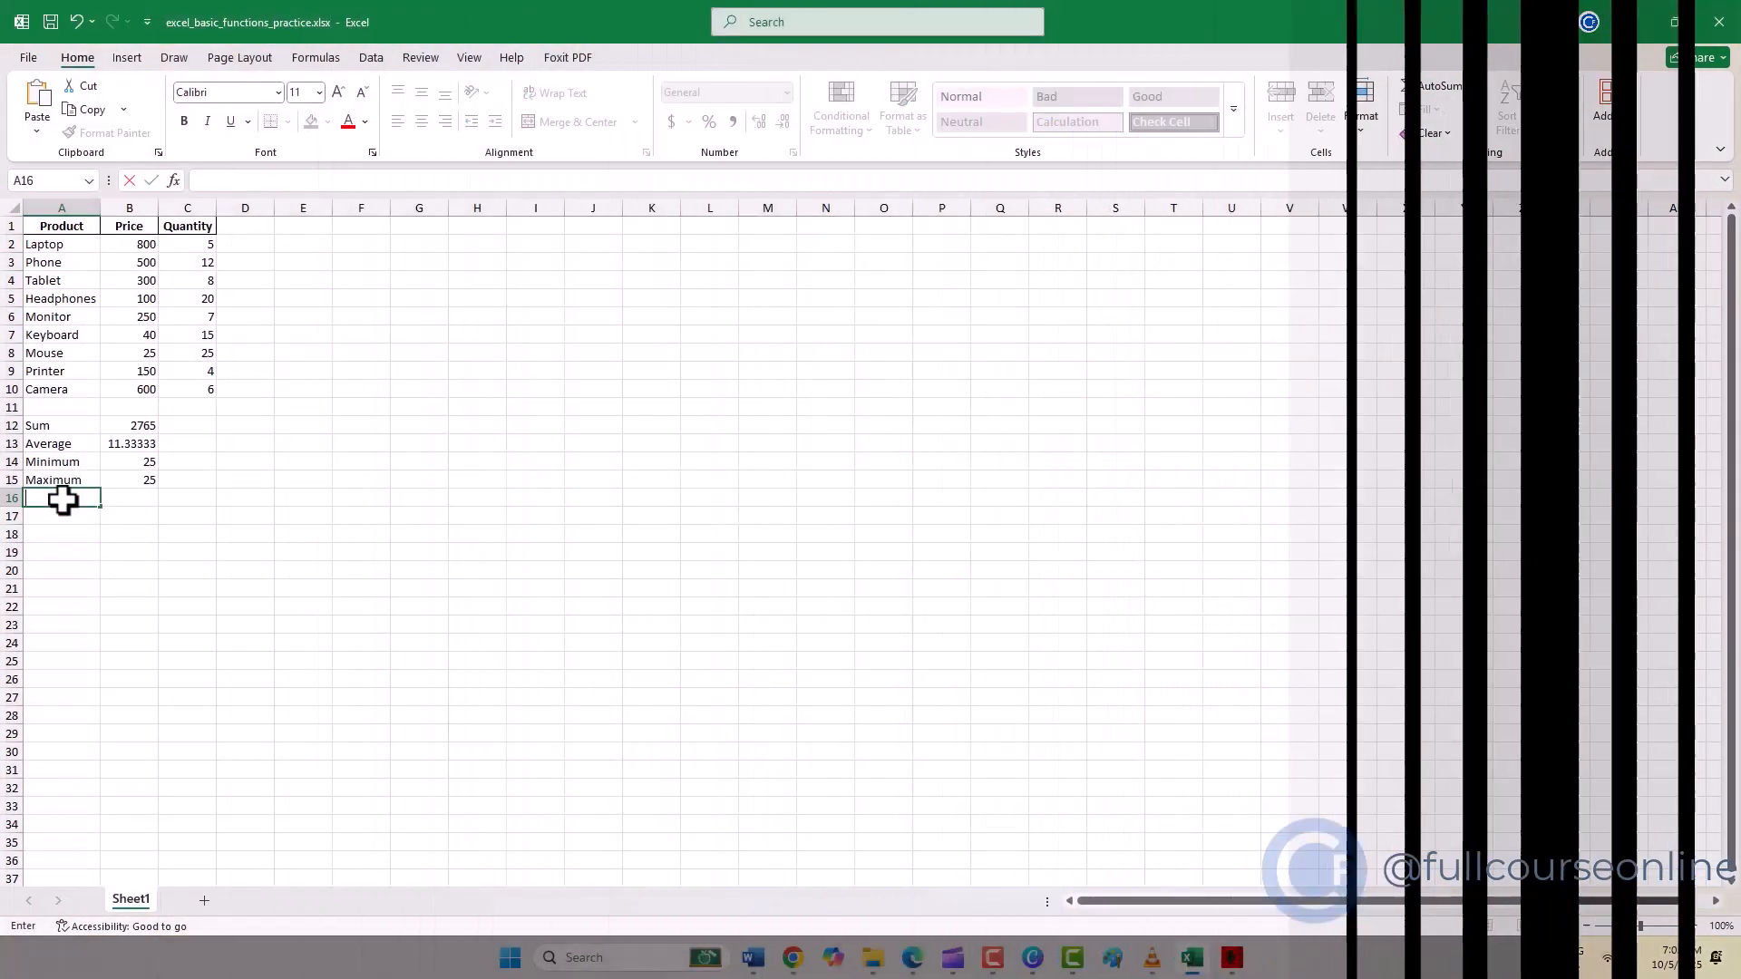
- Label cell A16 Count and count the product prices in cell B16 with the formula =COUNT(B2:B10)
{"action": "left_click", "coordinate": [134, 500]}
{"action": "type", "text": "="}
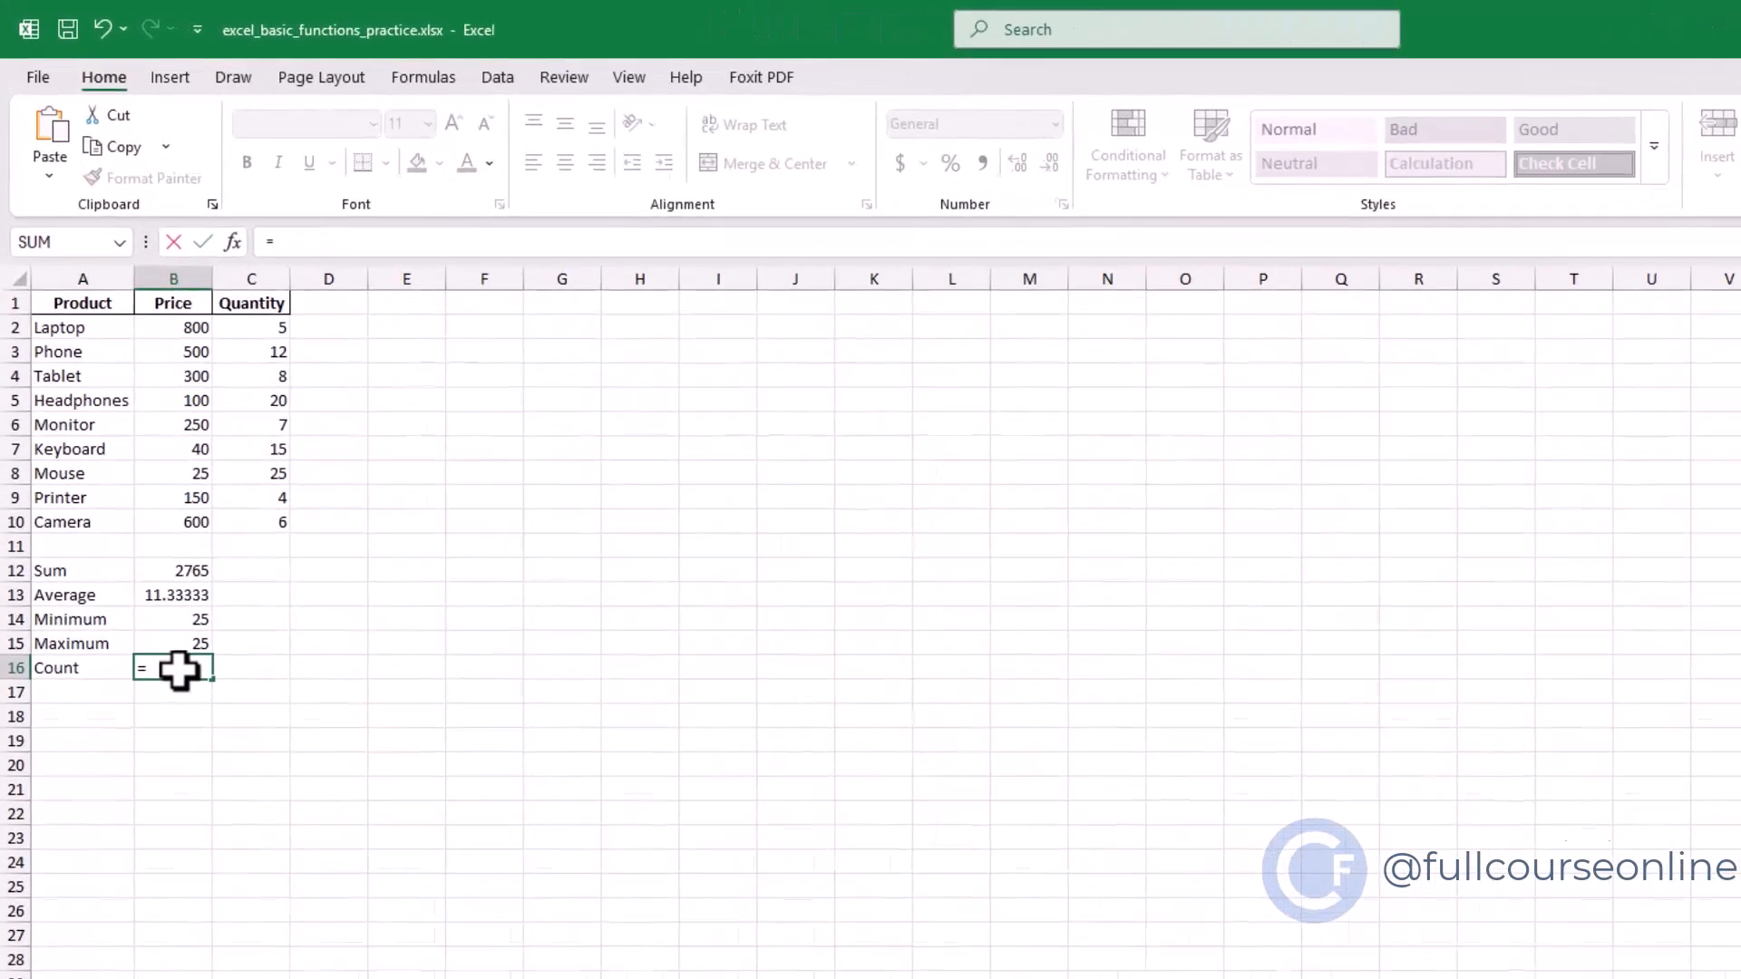
{"action": "type", "text": "count"}
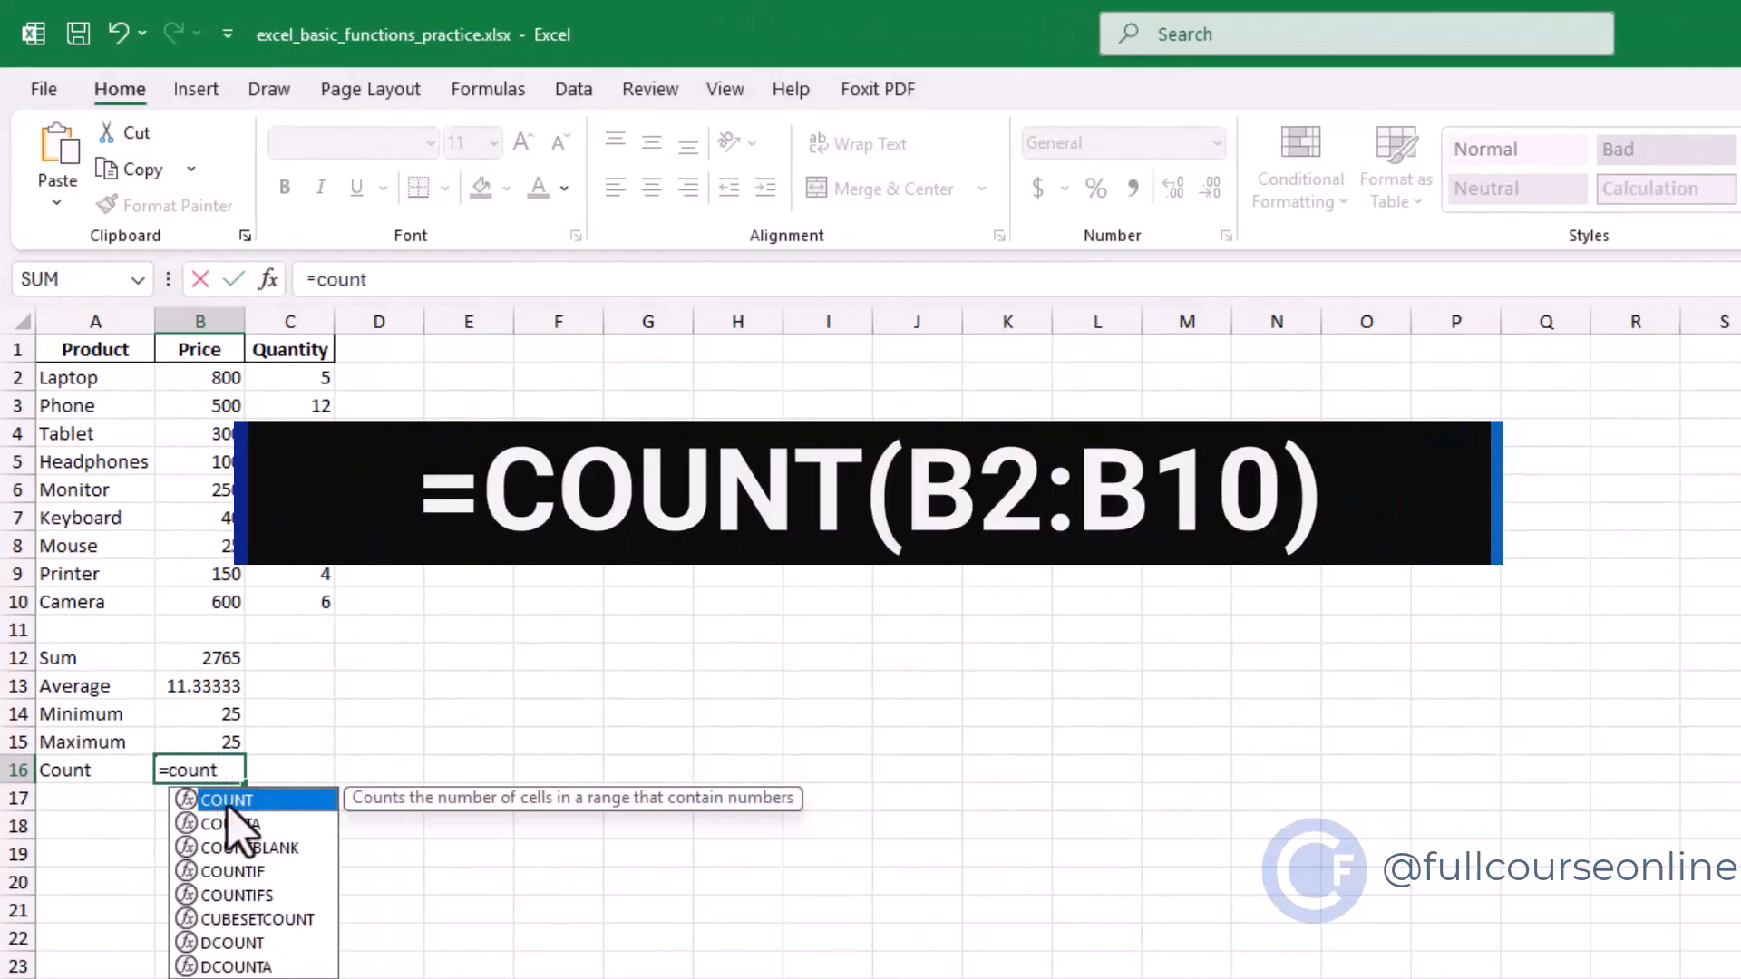
{"action": "left_click", "coordinate": [232, 773]}
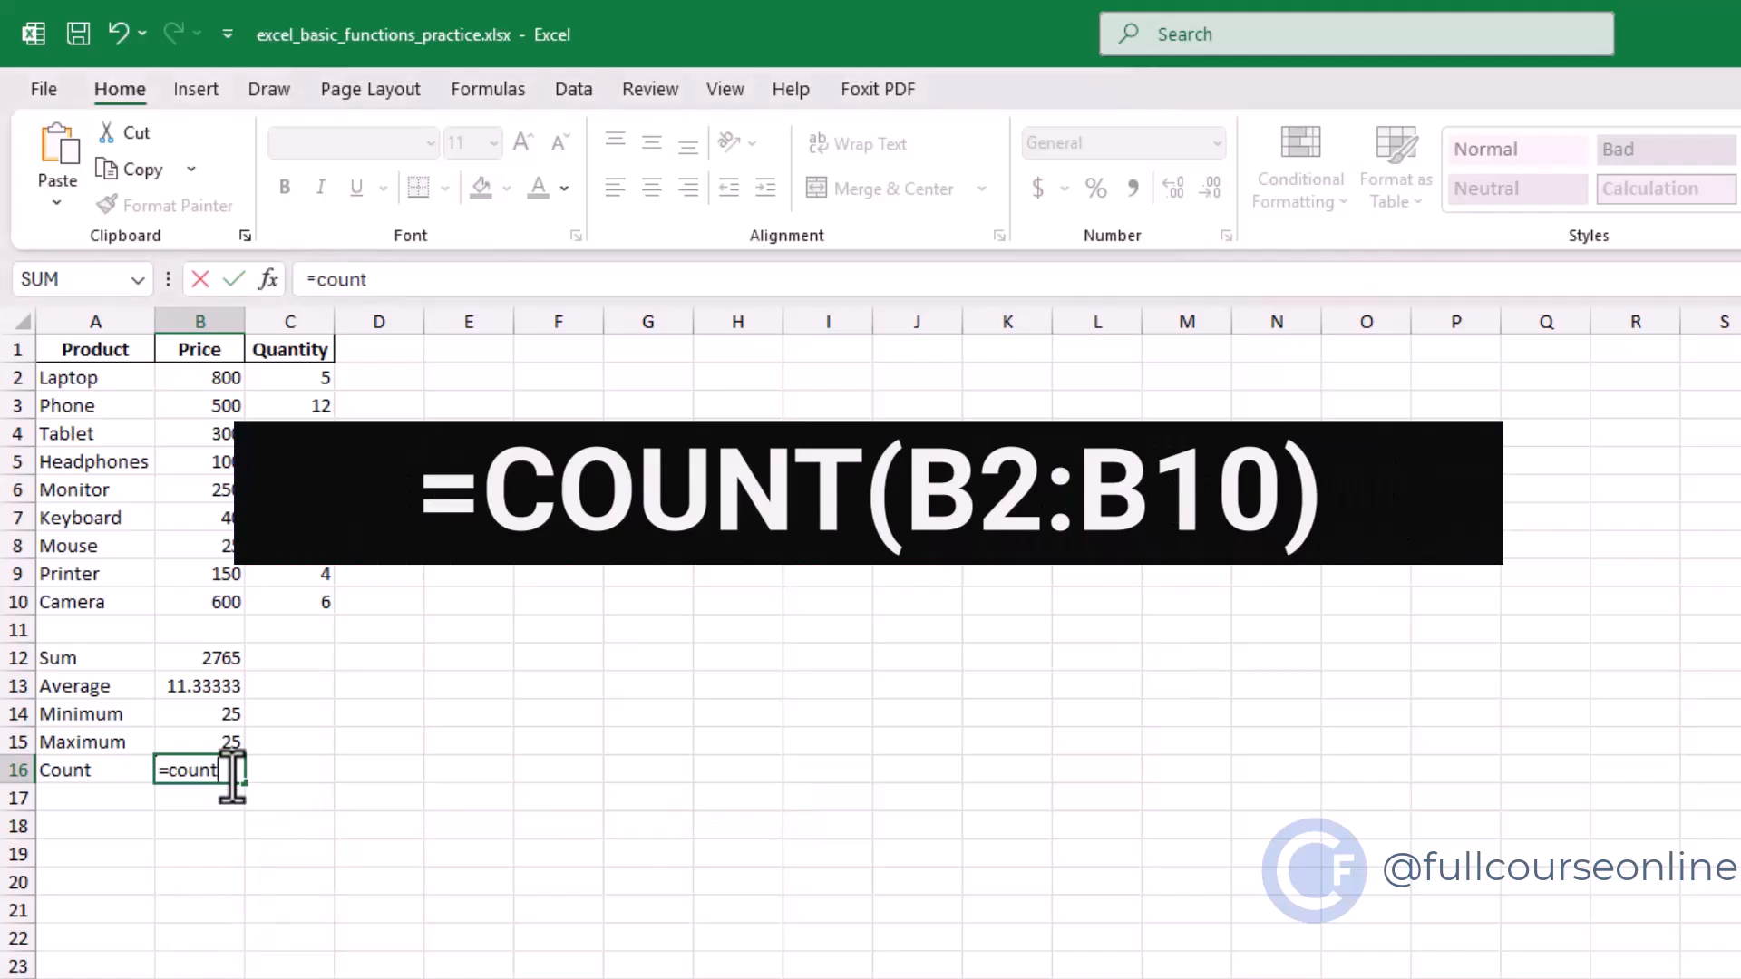
{"action": "type", "text": "("}
{"action": "left_click_drag", "start_coordinate": [218, 369], "coordinate": [207, 600]}
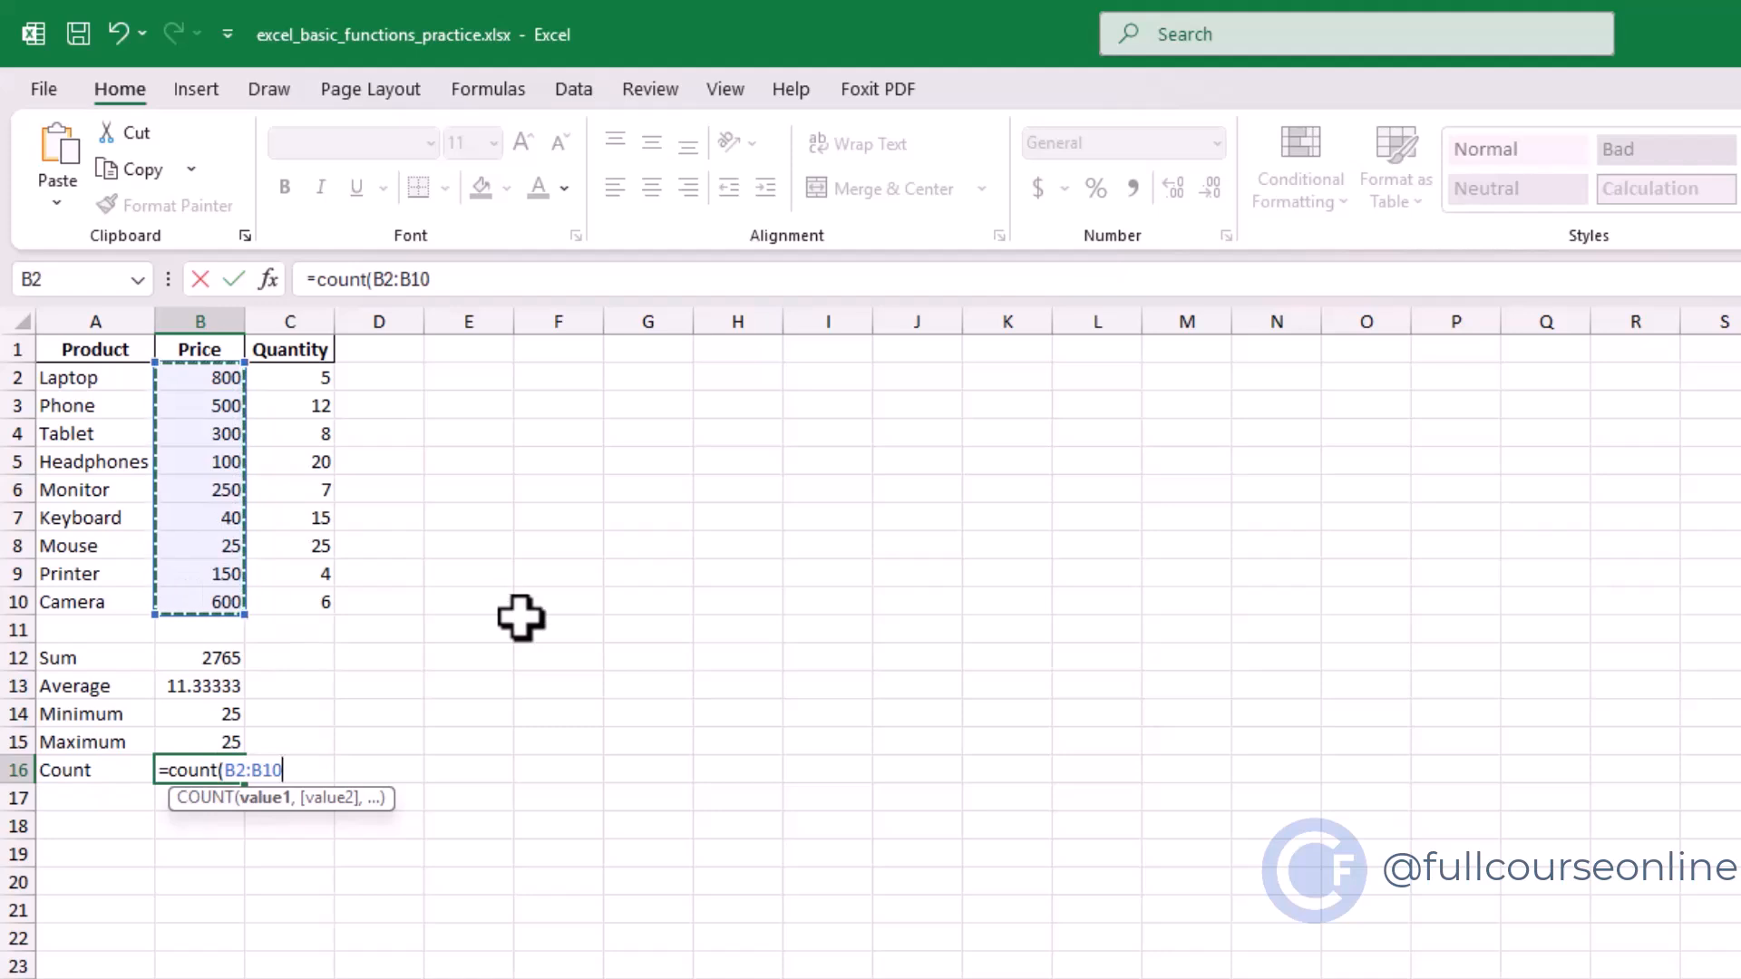
{"action": "type", "text": ")"}
{"action": "key", "text": "Return"}
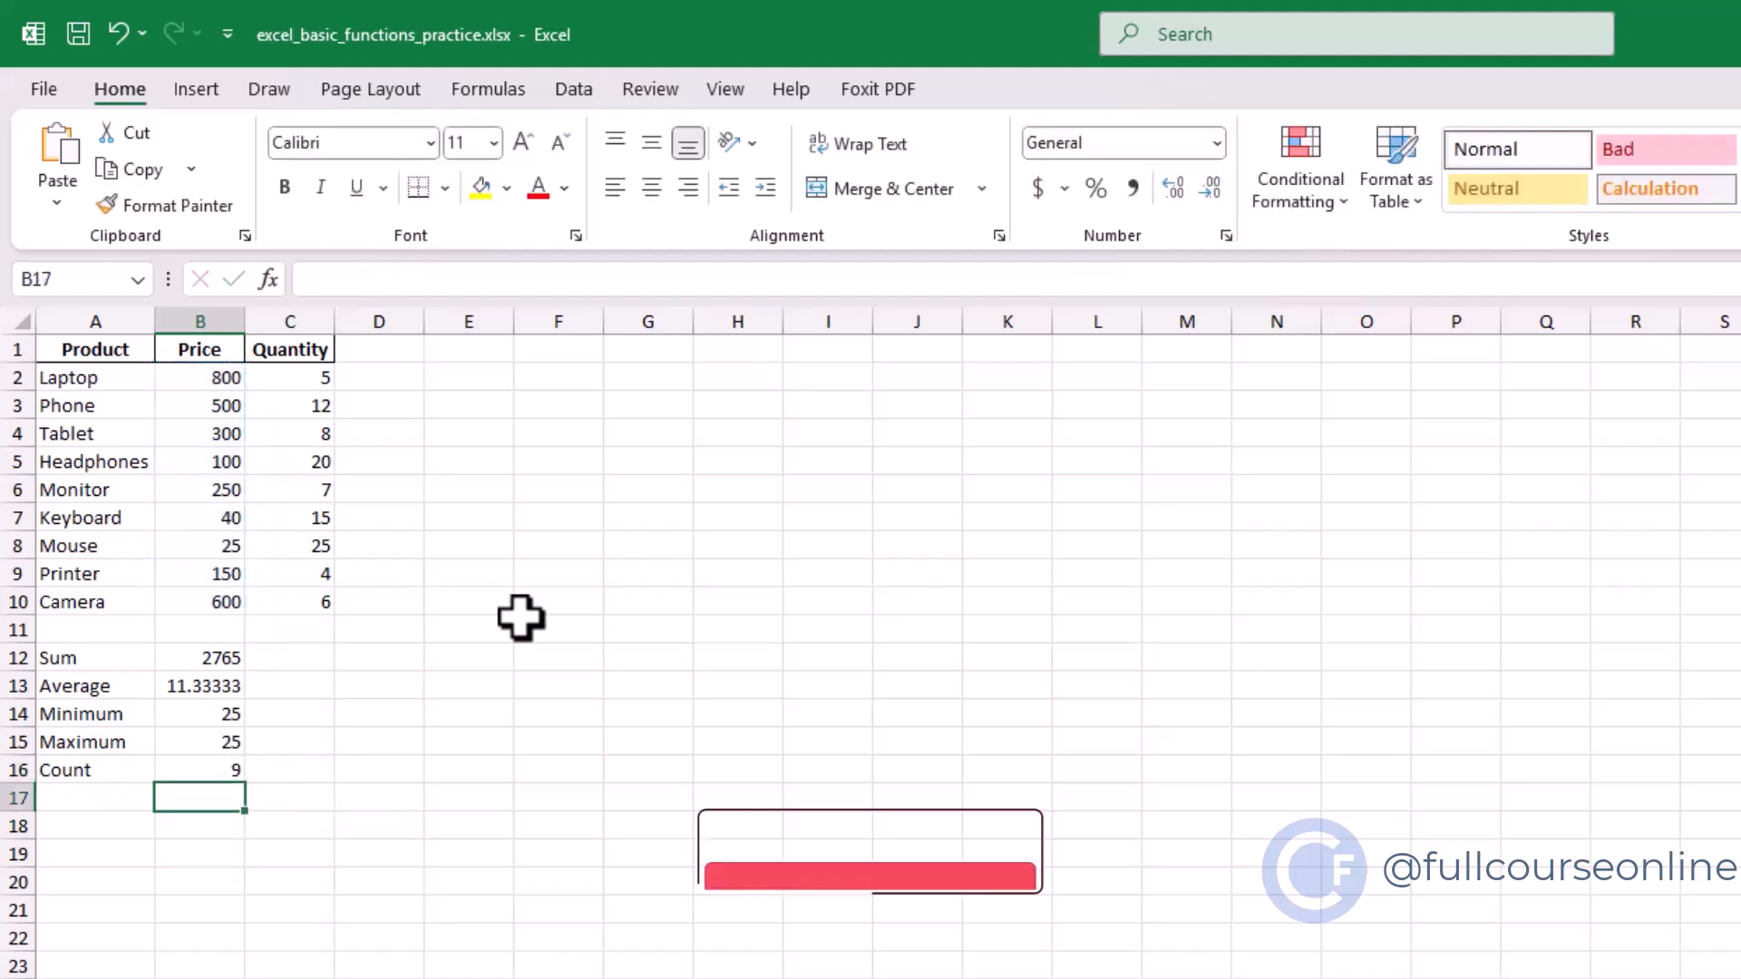
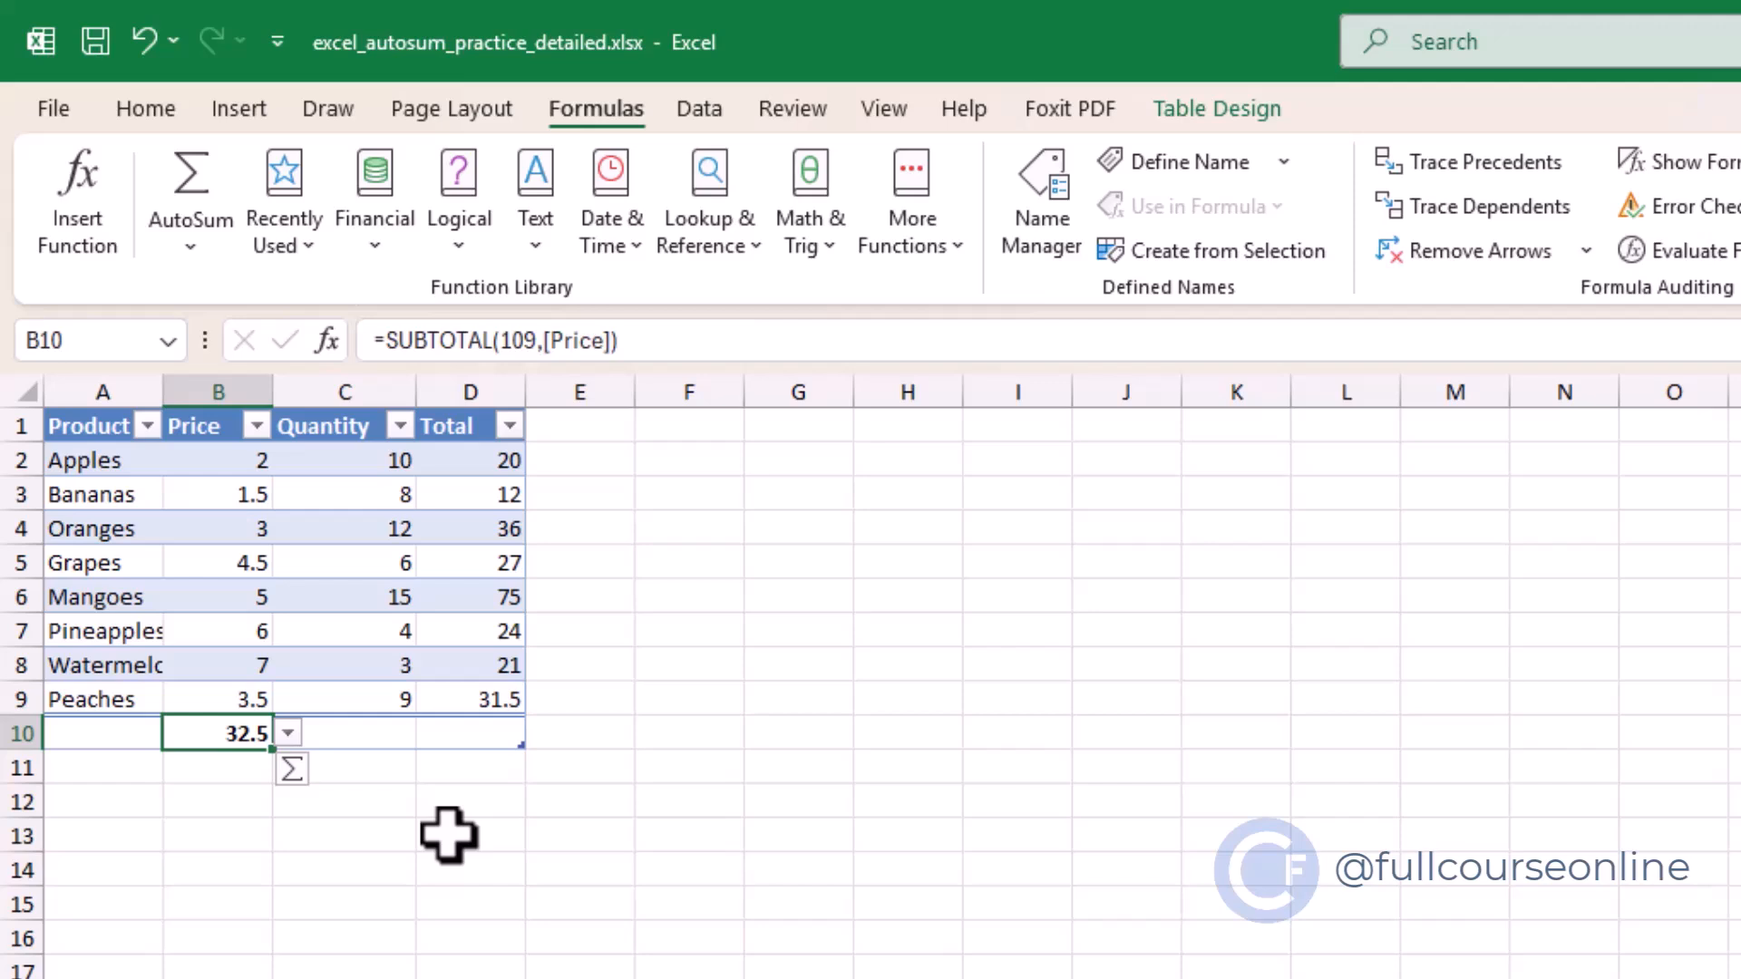
- Use AutoSum to switch the Price column's calculation in cell B10 to Average and after that to Count Numbers
{"action": "key", "text": "ctrl+z"}
{"action": "key", "text": "ctrl+y"}
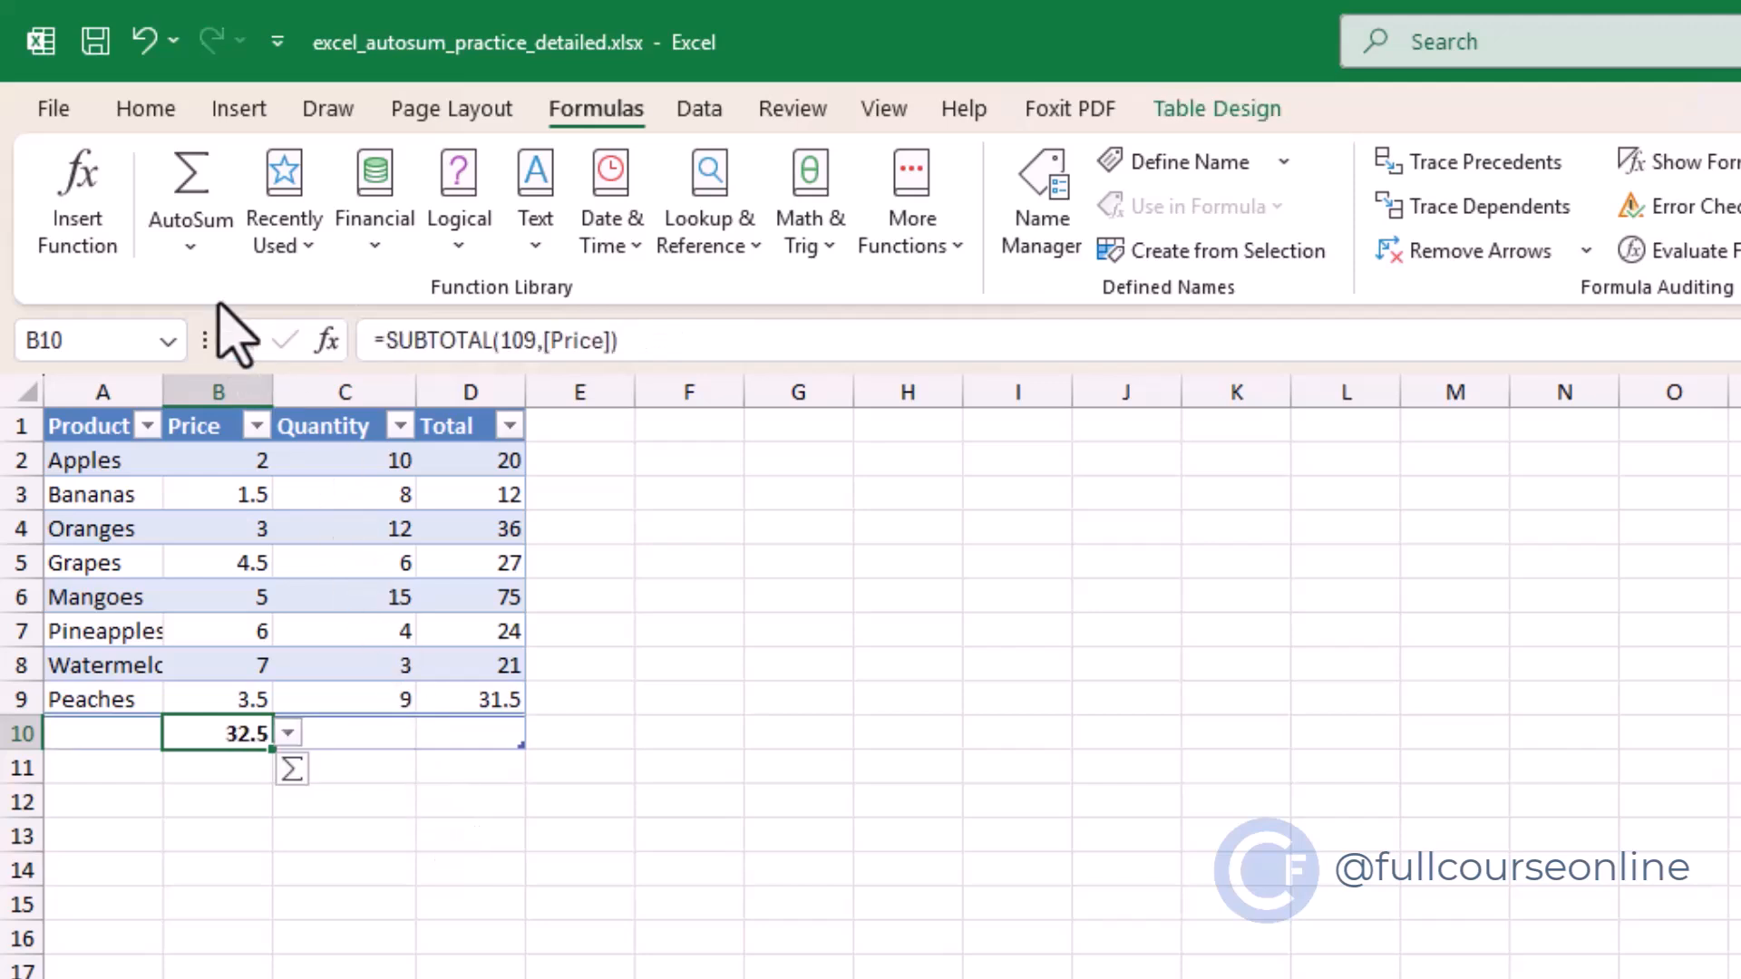
{"action": "left_click", "coordinate": [192, 249]}
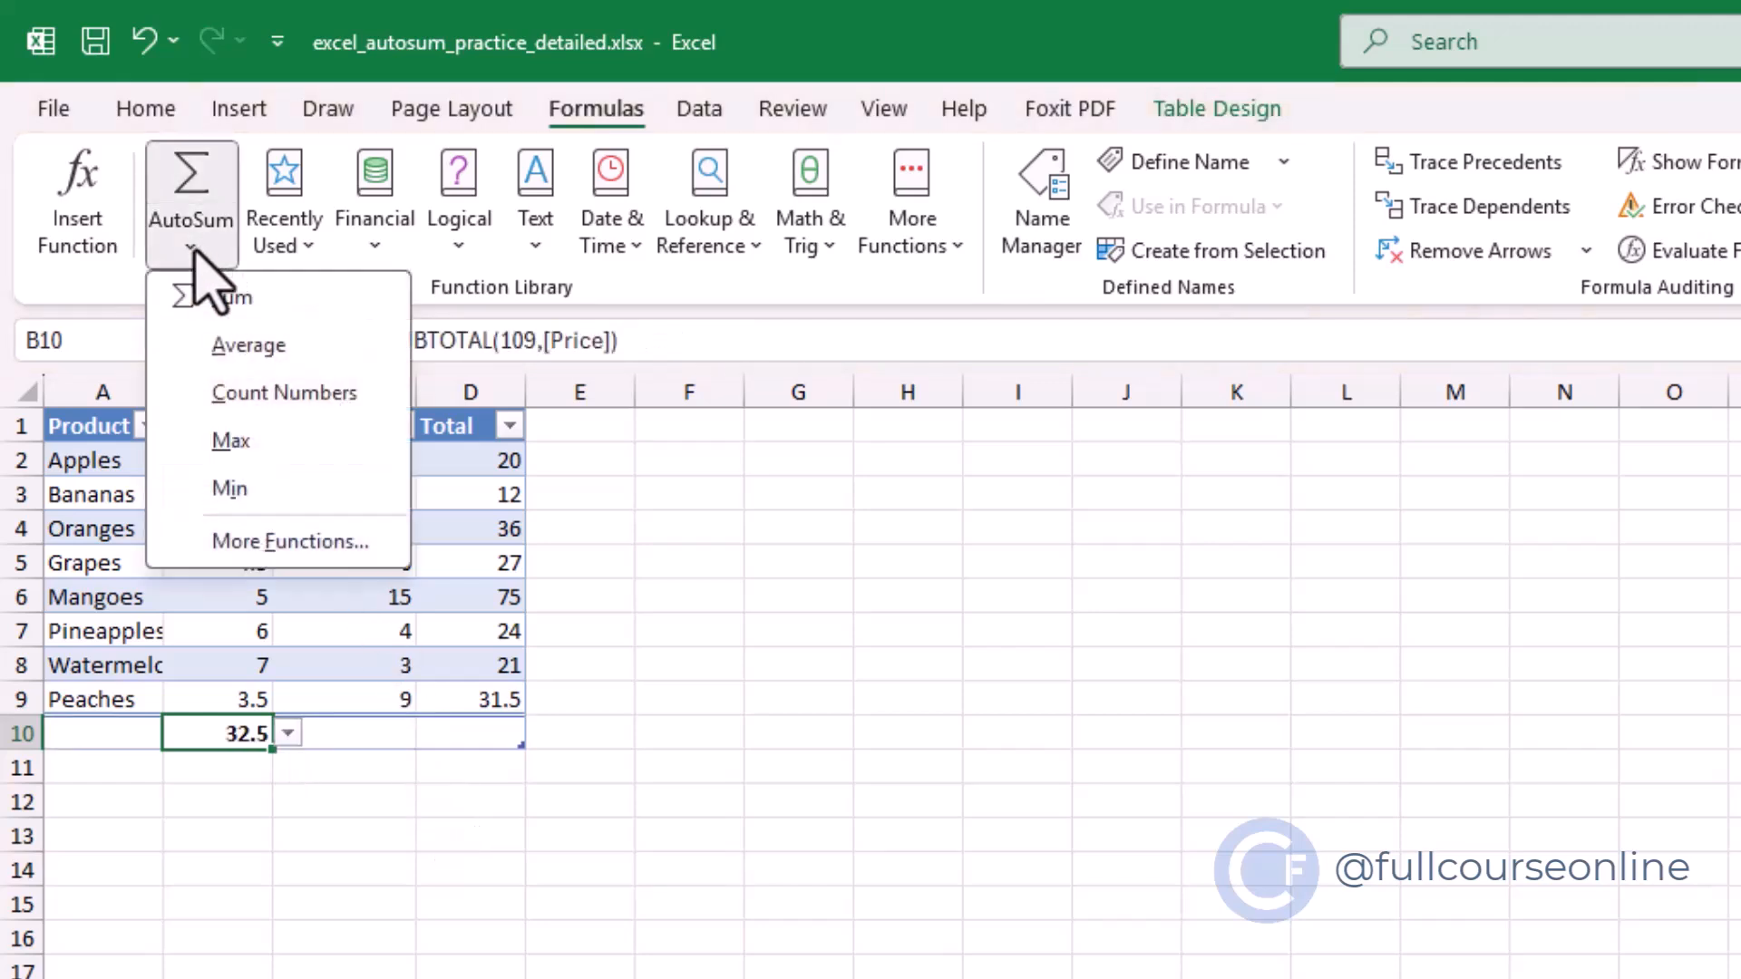
{"action": "left_click", "coordinate": [282, 353]}
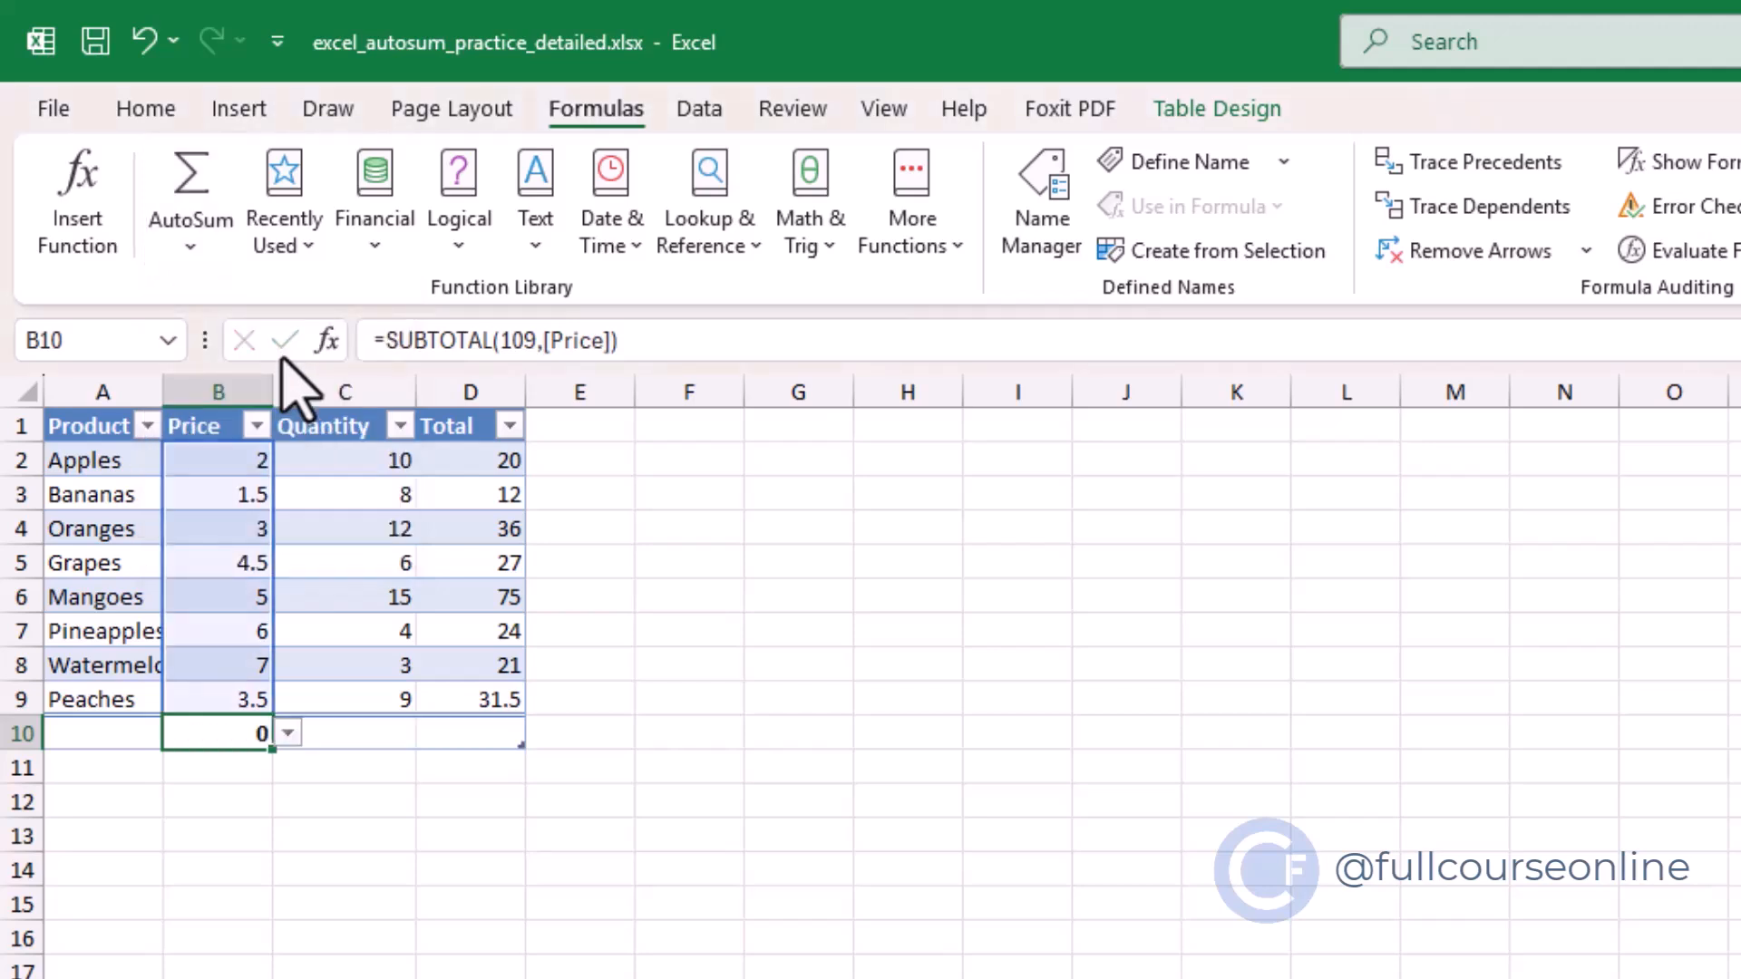
{"action": "left_click", "coordinate": [226, 254]}
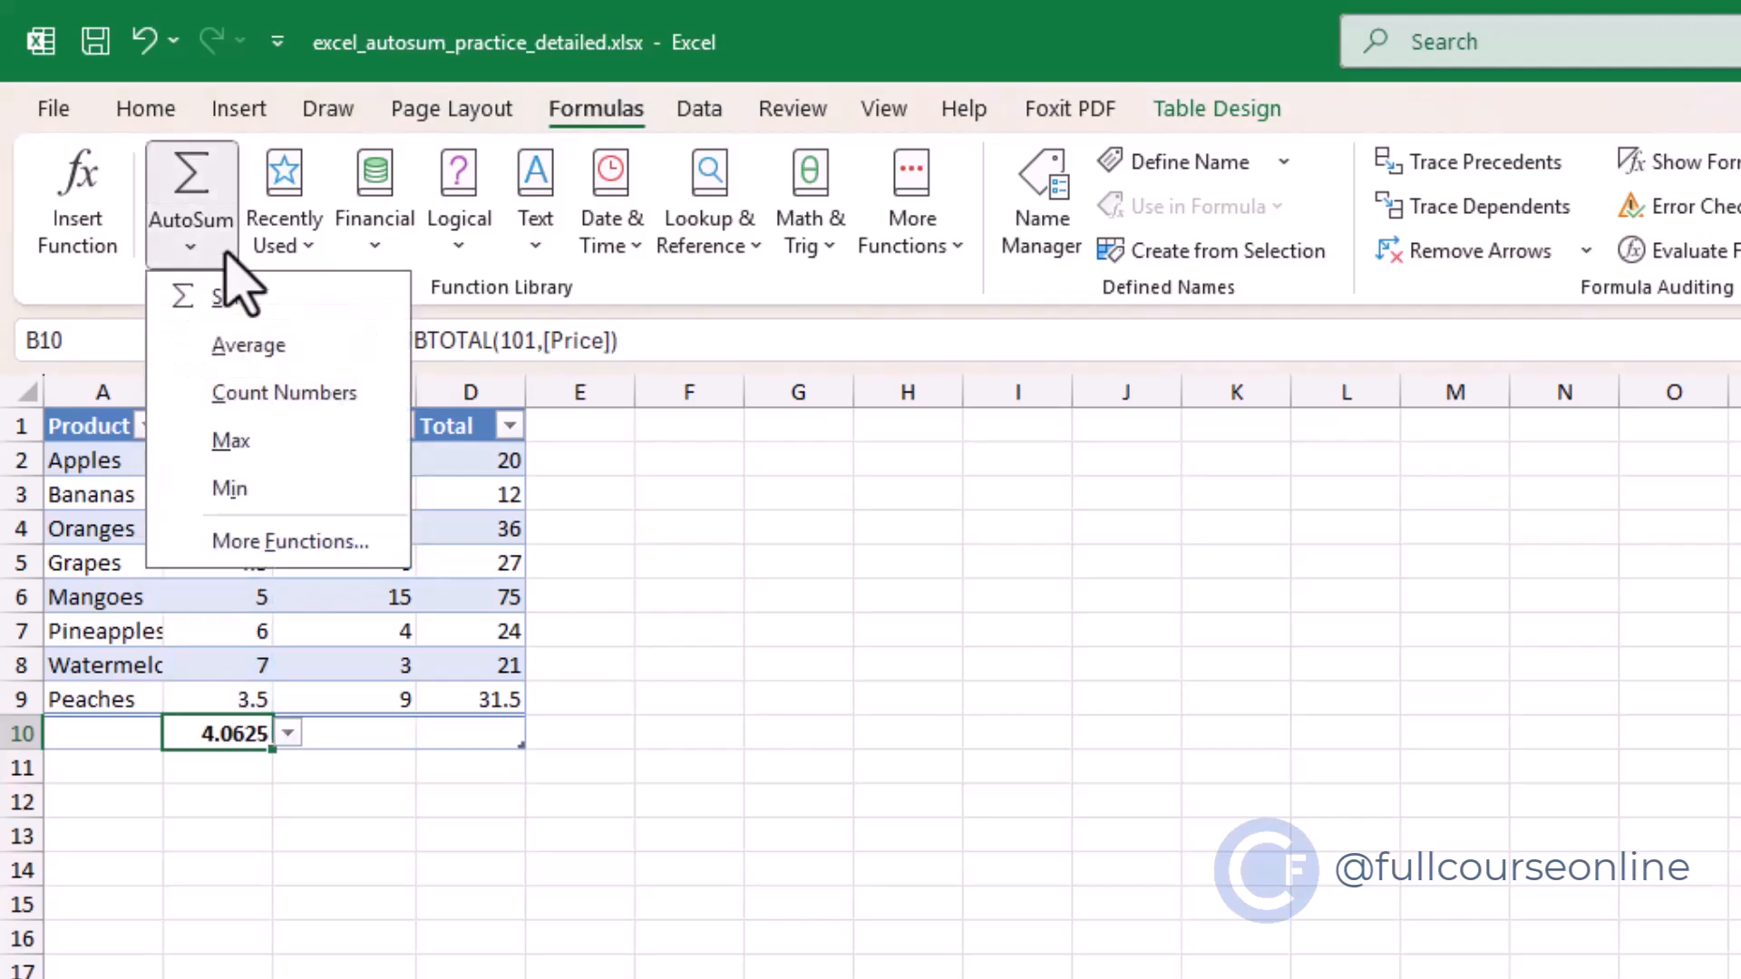
{"action": "left_click", "coordinate": [243, 394]}
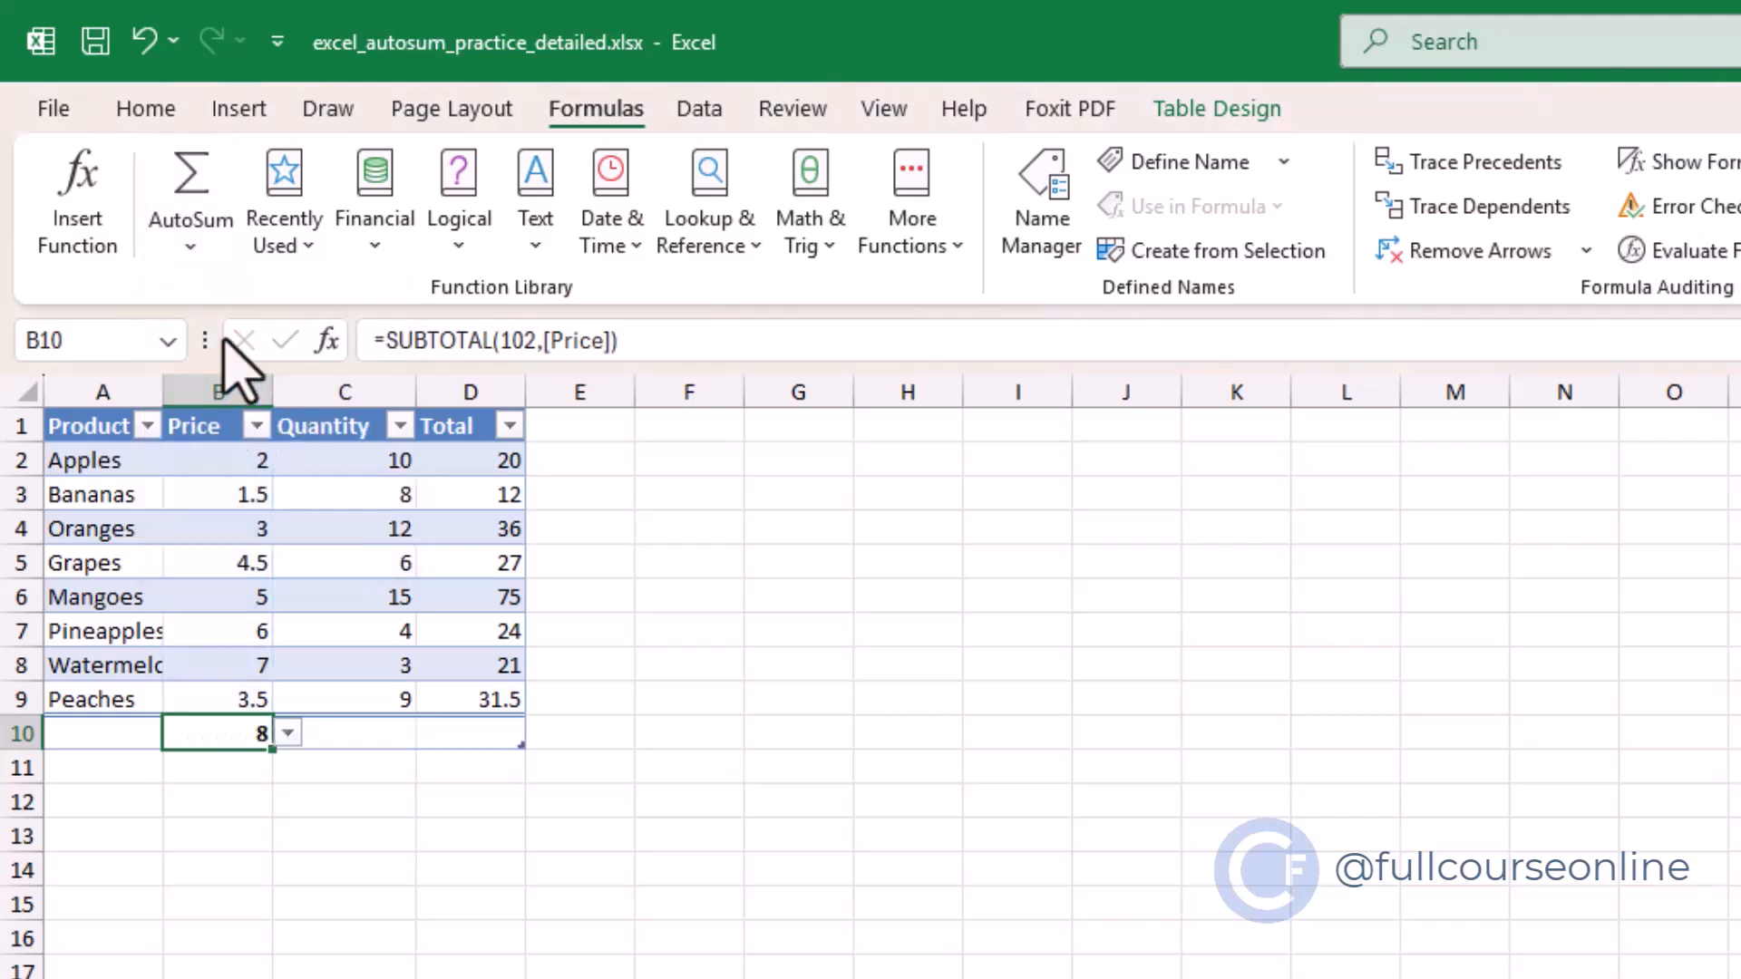
- Use AutoSum to switch the Price column's calculation in cell B10 to Max and after that to Min
{"action": "left_click", "coordinate": [191, 247]}
{"action": "left_click", "coordinate": [222, 439]}
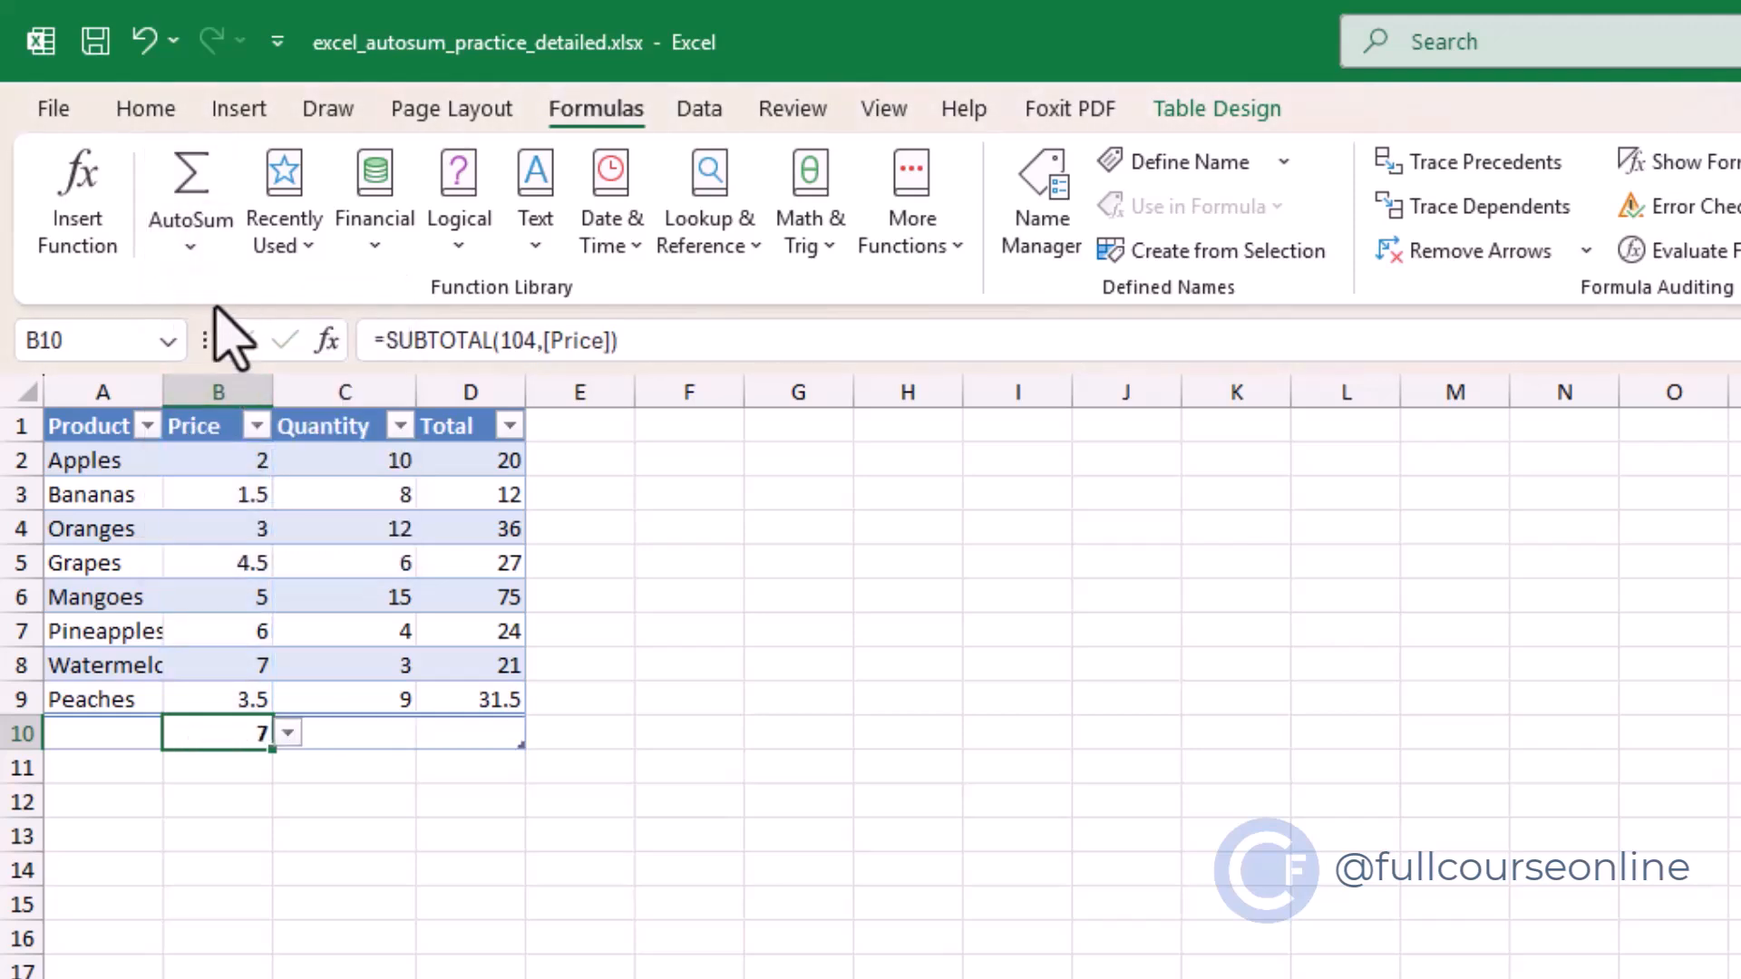
{"action": "left_click", "coordinate": [190, 247]}
{"action": "left_click", "coordinate": [229, 490]}
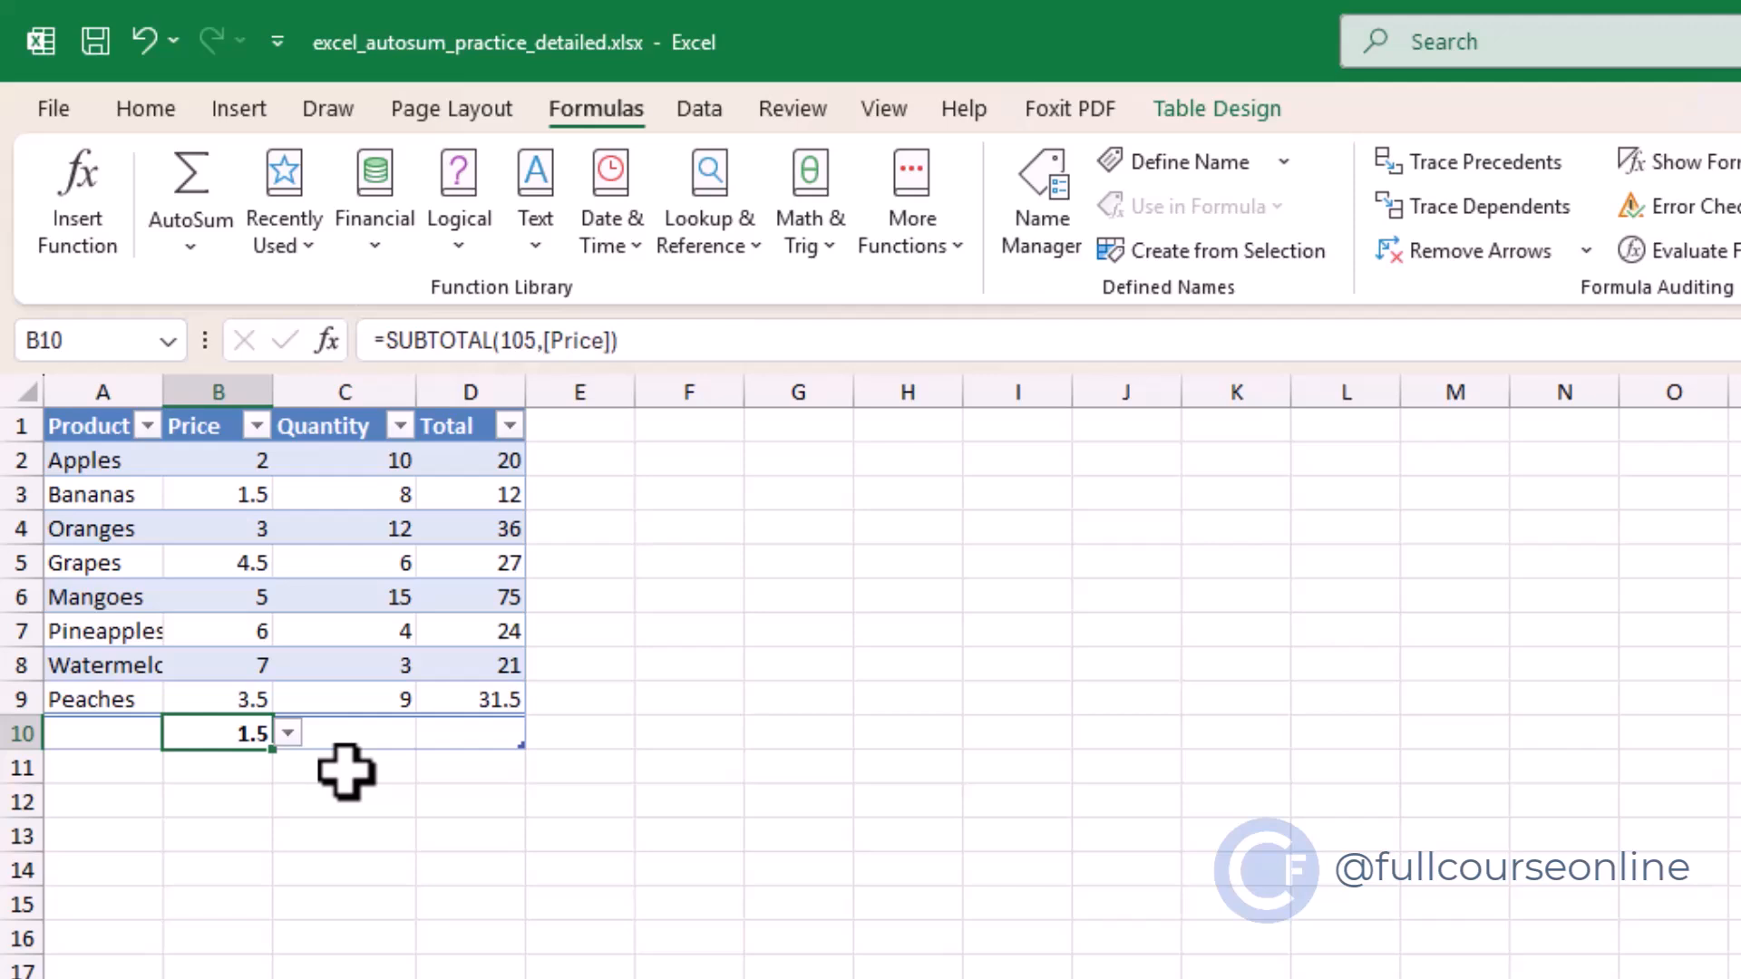
- Clear the Price column's calculation from cell B10
{"action": "key", "text": "Right"}
{"action": "left_click", "coordinate": [218, 733]}
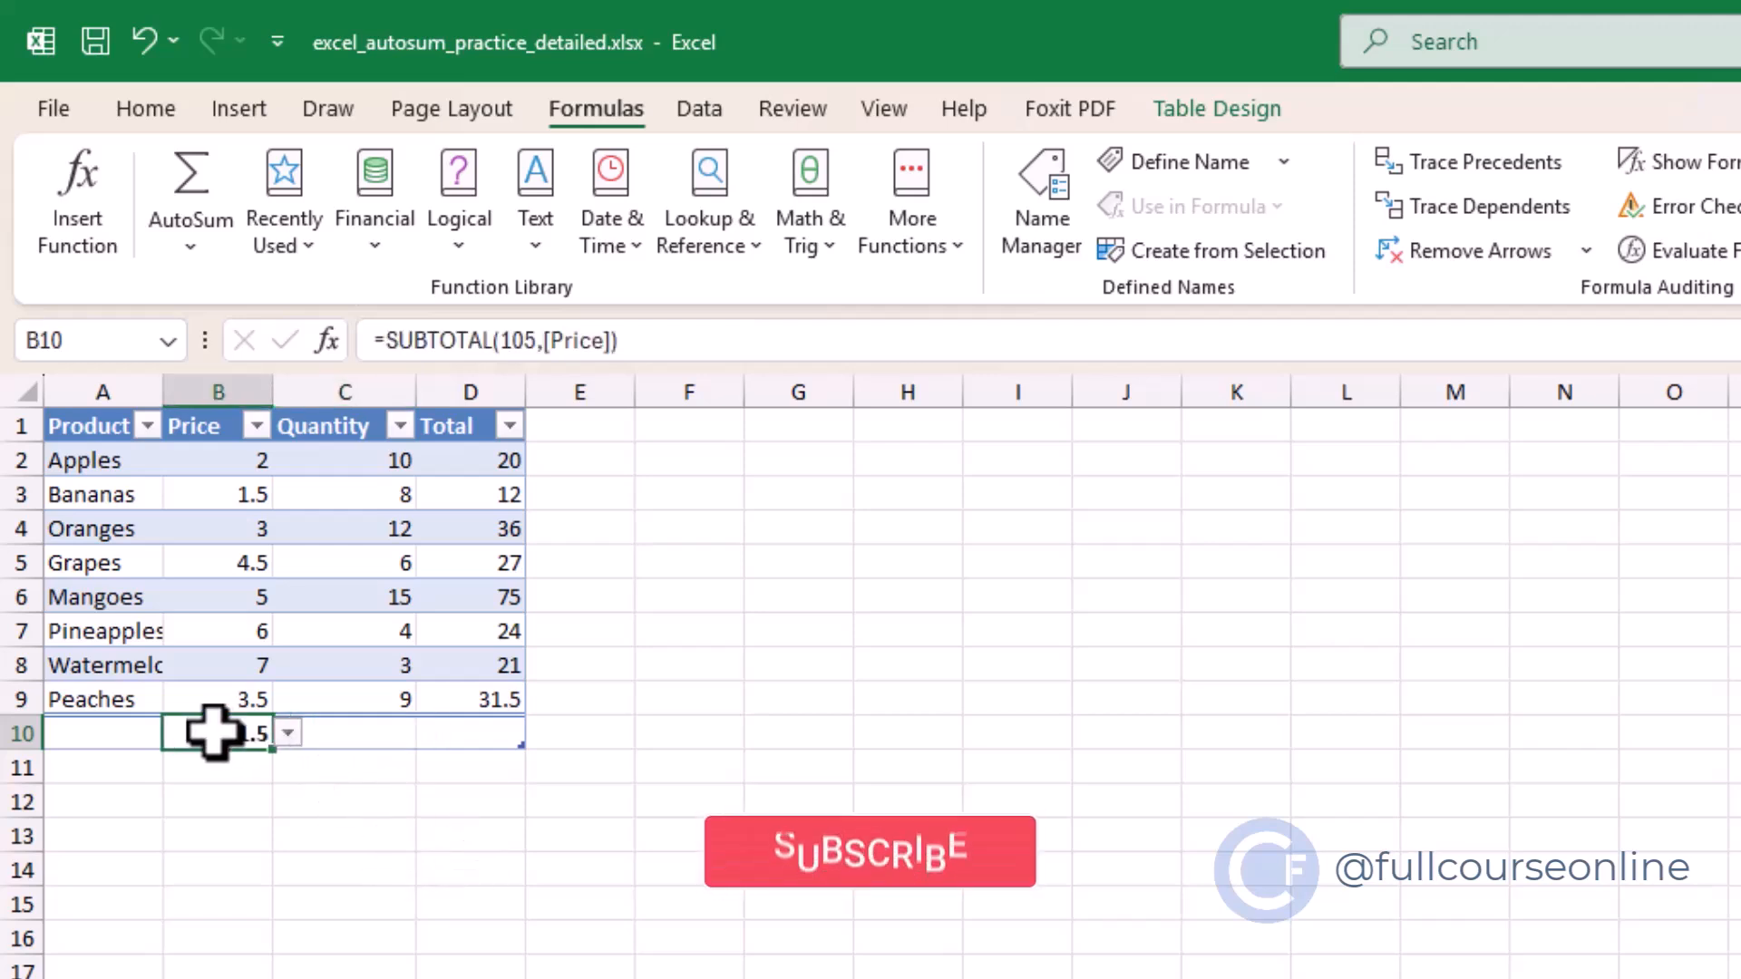
{"action": "key", "text": "Delete"}
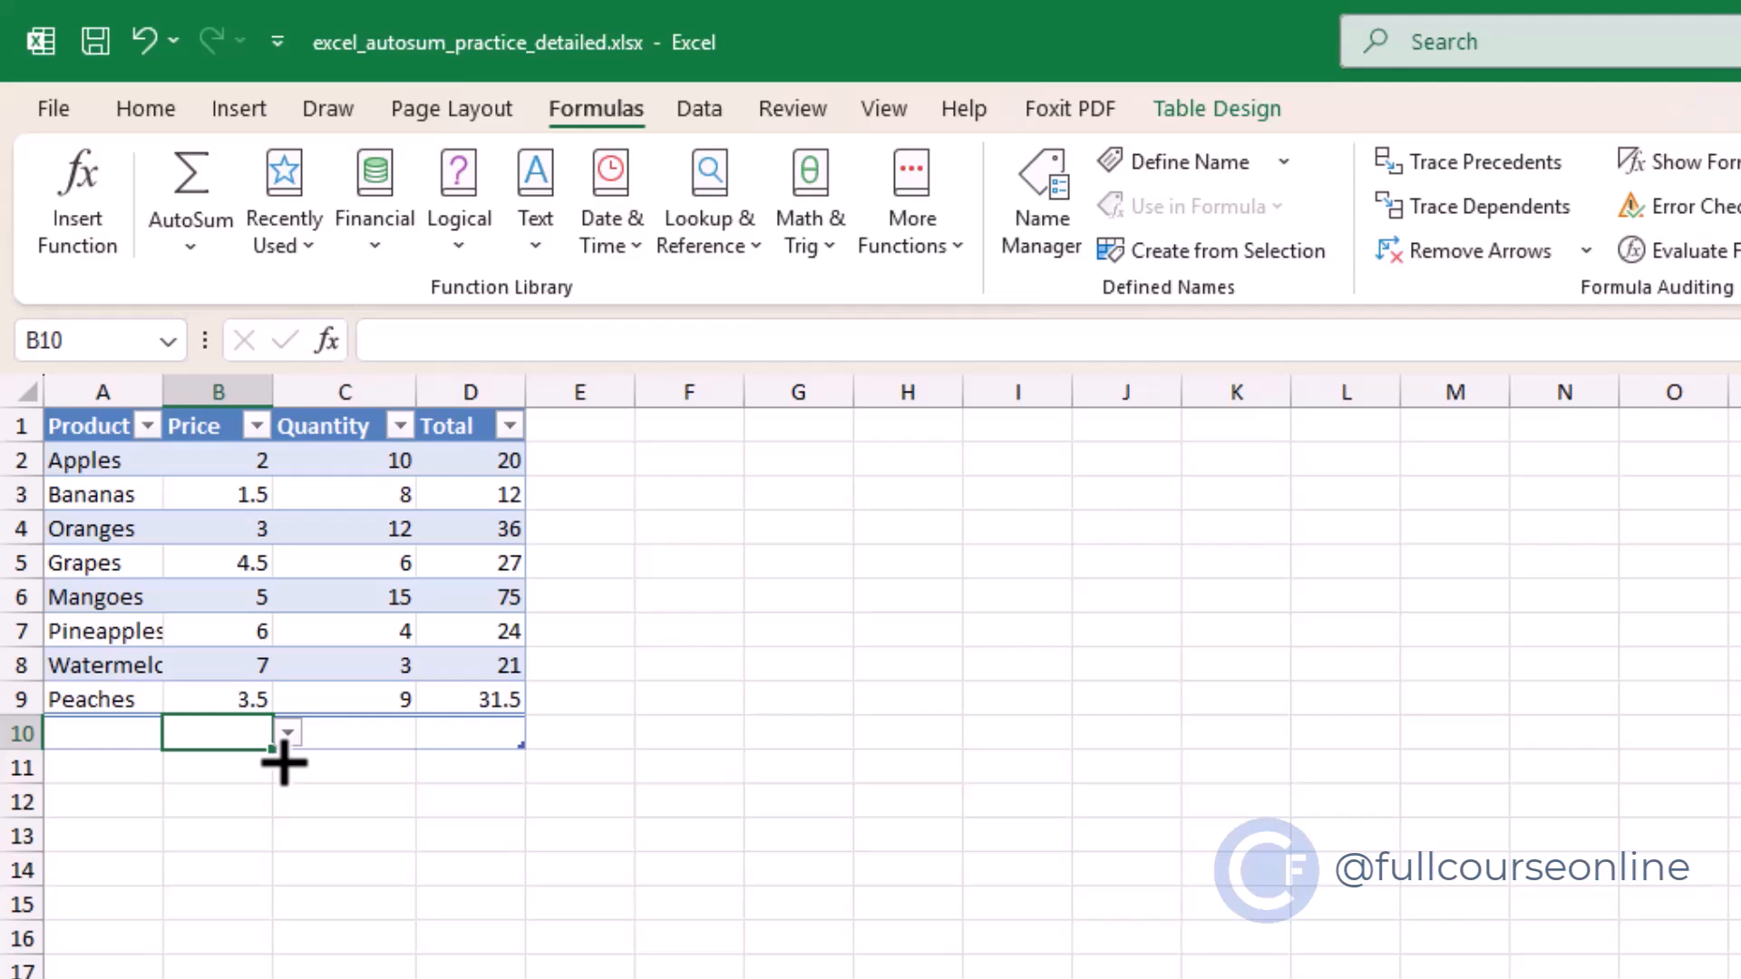
- Total the Price, Quantity and Total columns at once in row 10 with AutoSum on B2:D10 and check each resulting formula
{"action": "left_click_drag", "start_coordinate": [177, 462], "coordinate": [502, 735]}
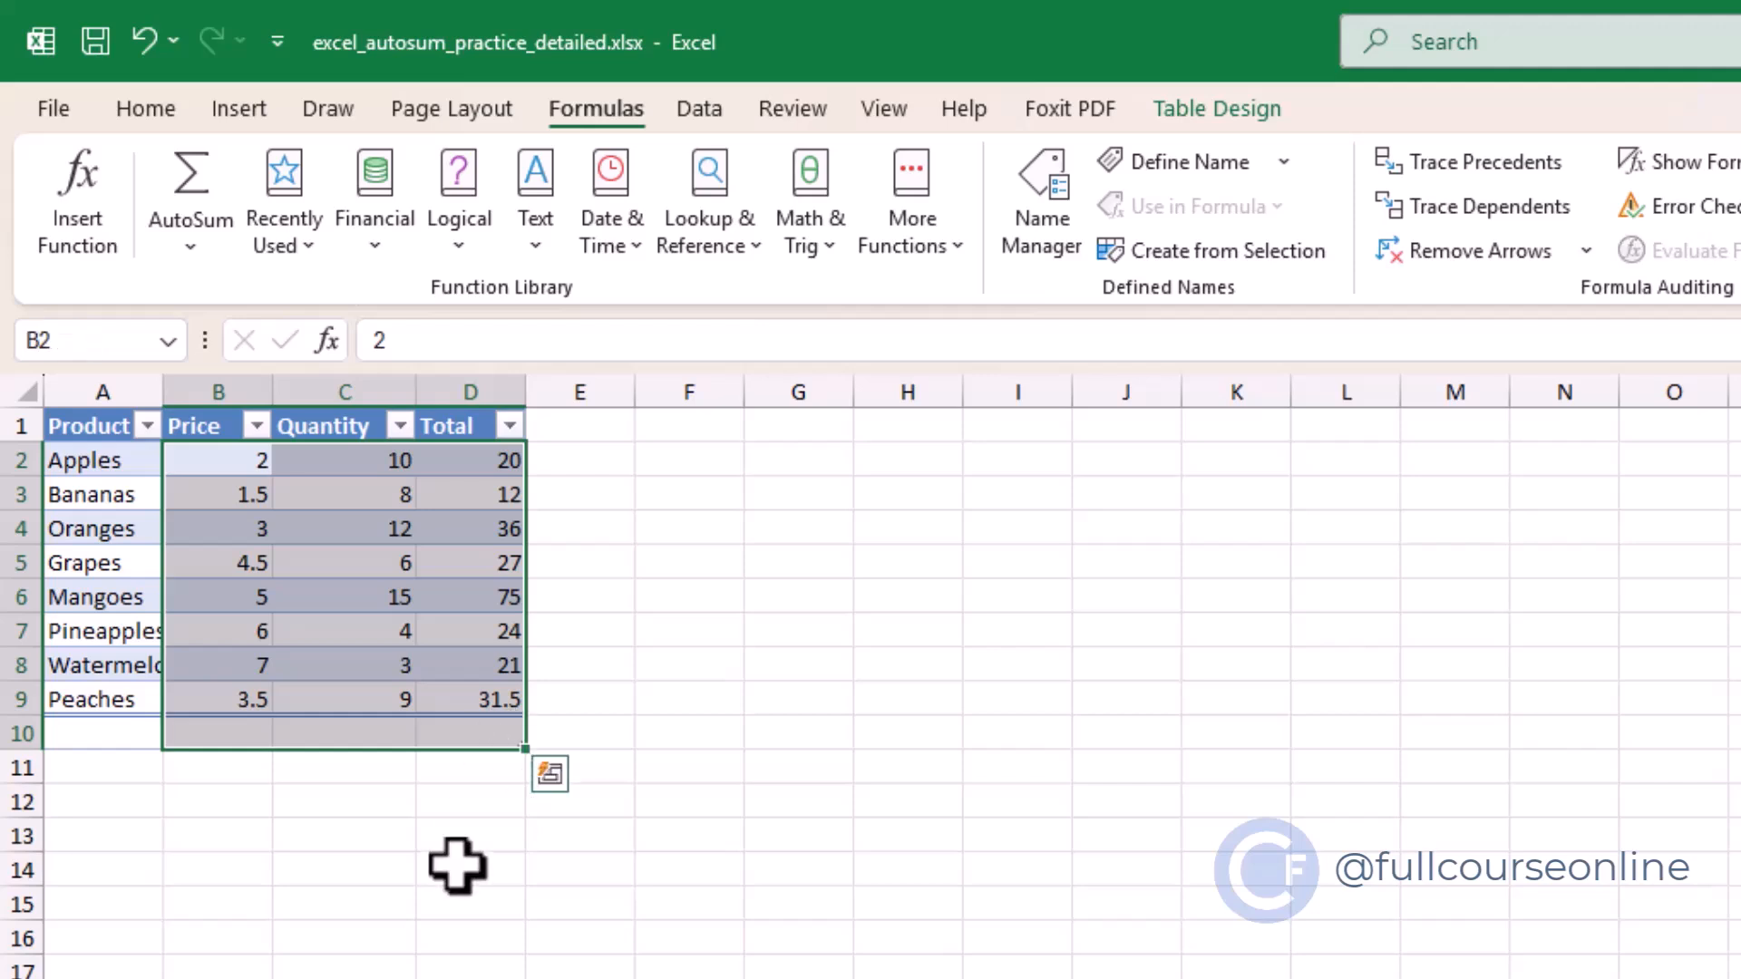
{"action": "left_click", "coordinate": [186, 226]}
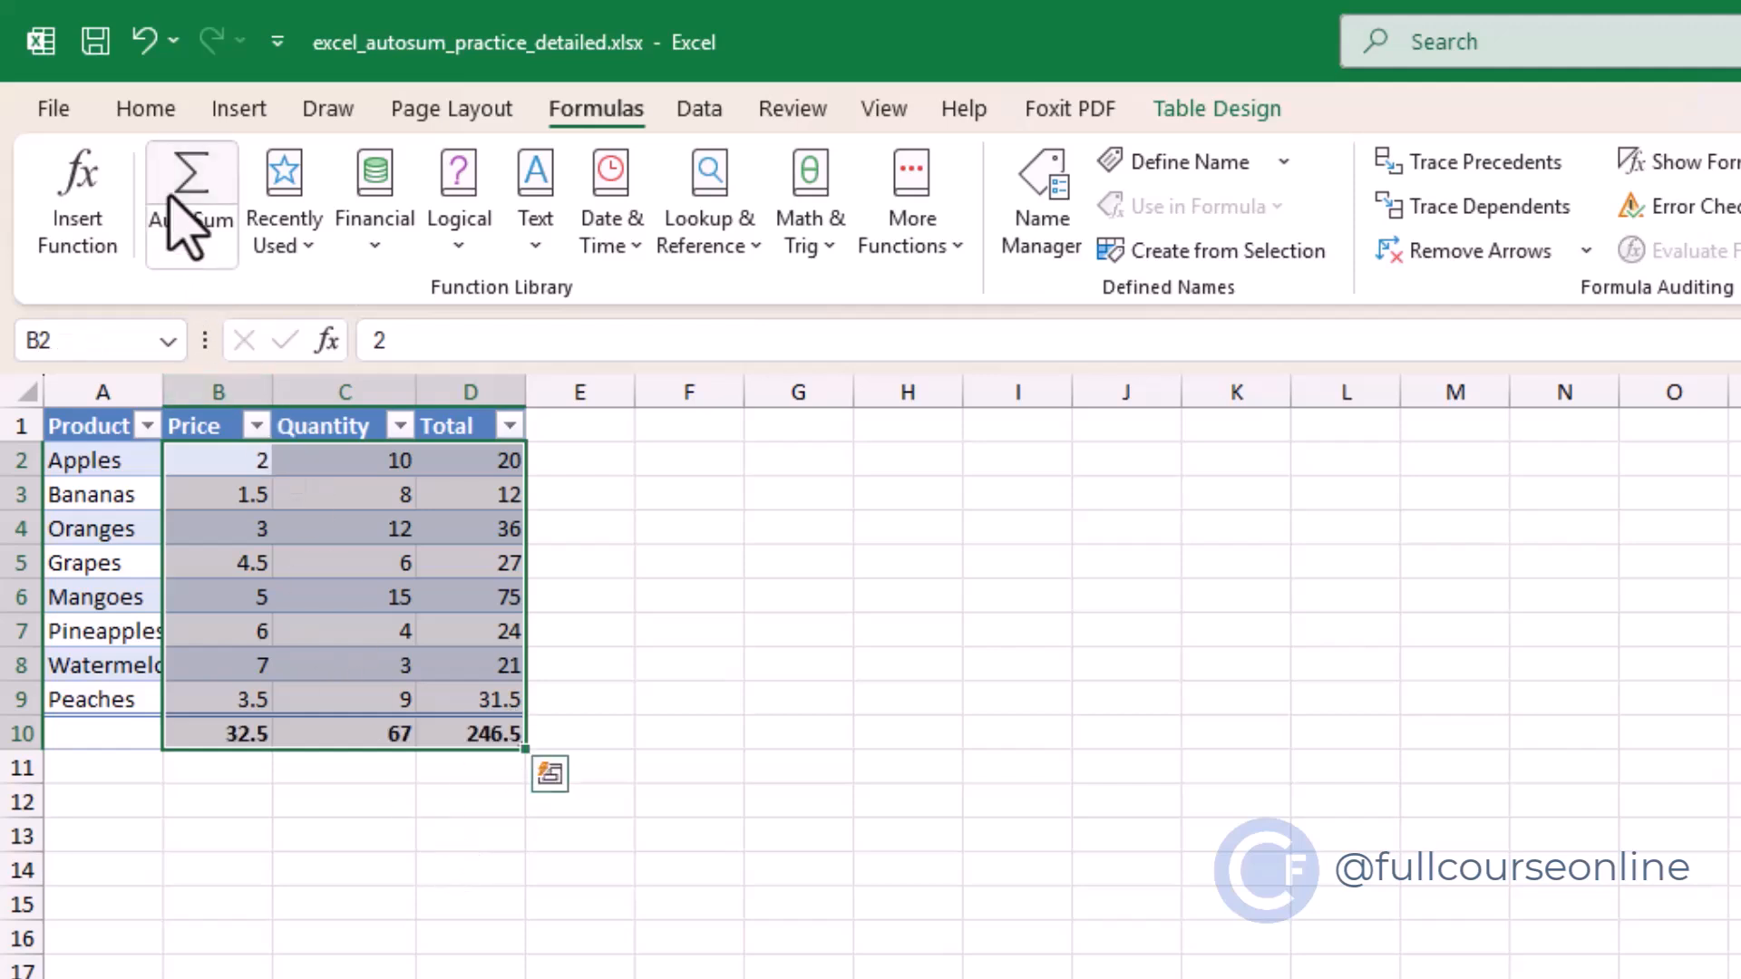
{"action": "left_click", "coordinate": [254, 761]}
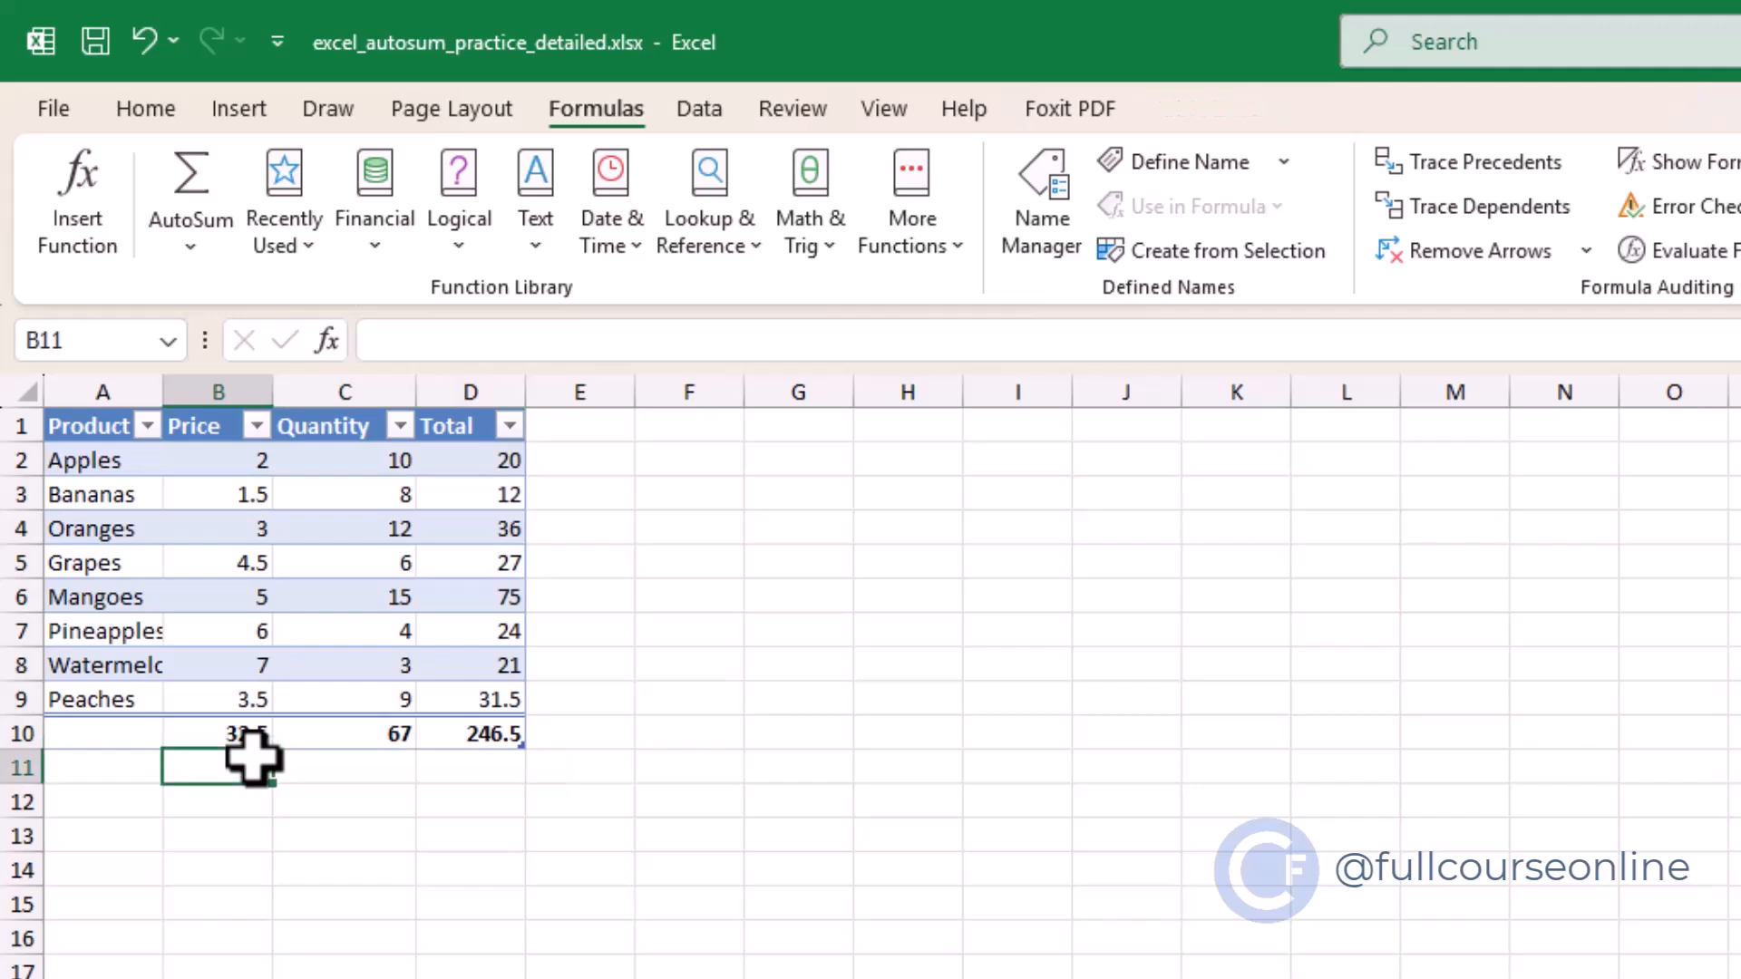
{"action": "left_click", "coordinate": [241, 734]}
{"action": "left_click", "coordinate": [367, 737]}
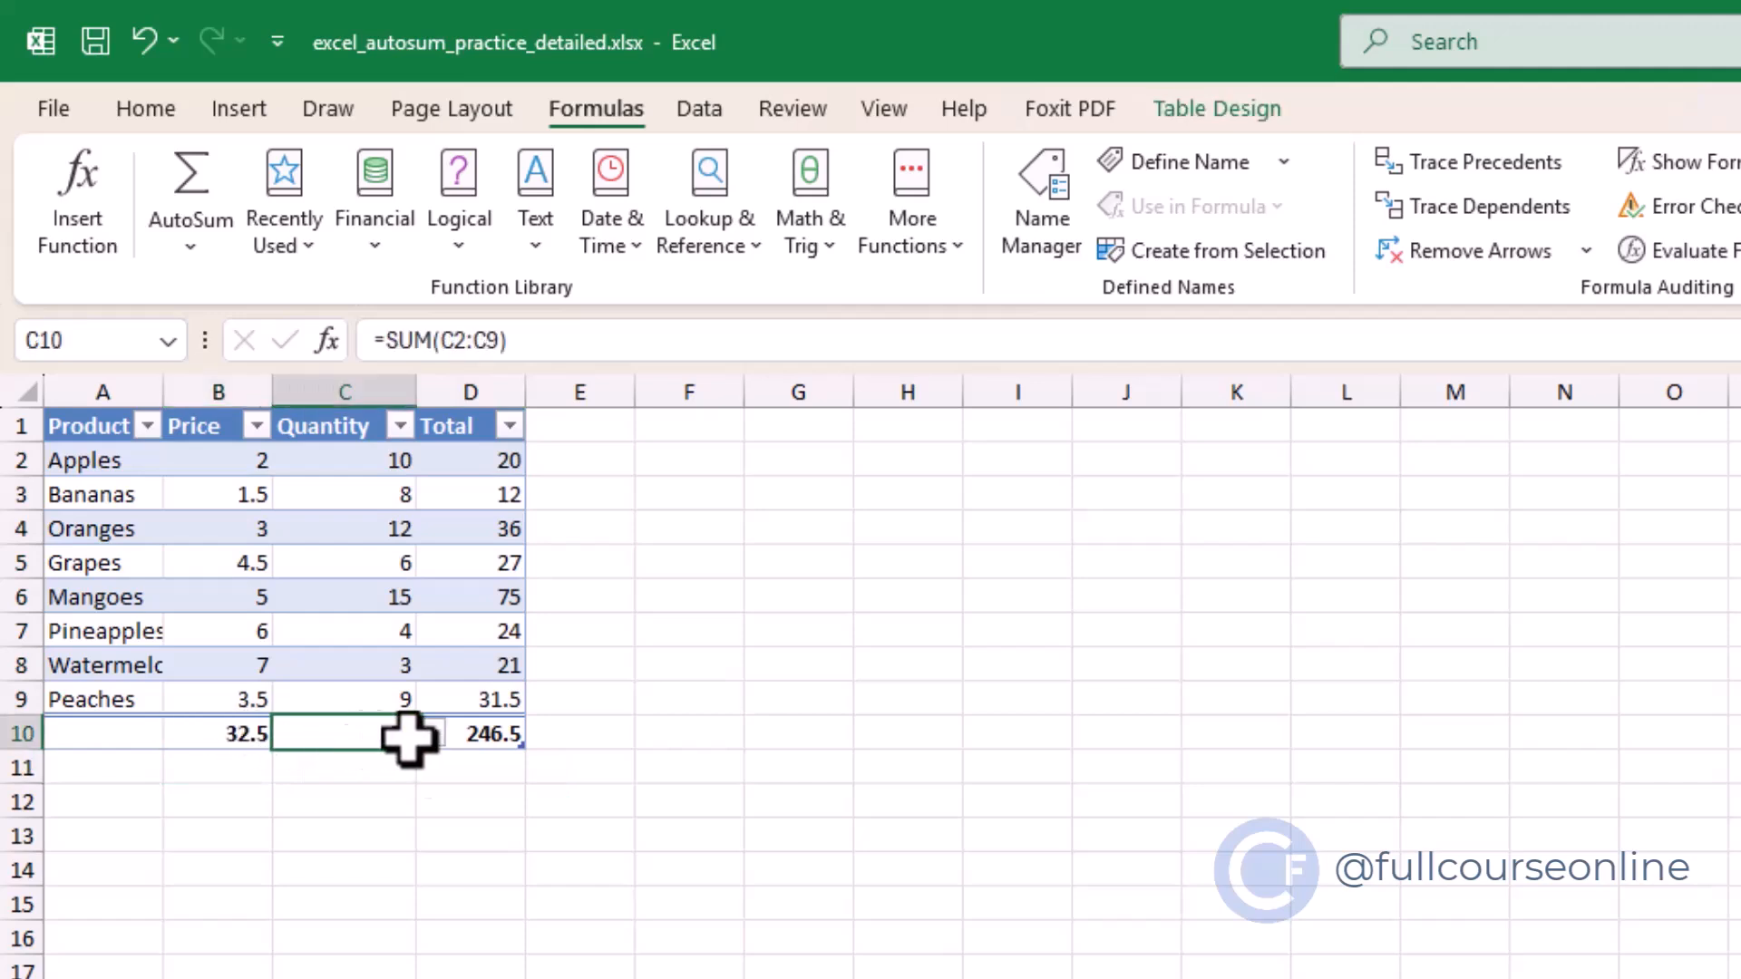
{"action": "left_click", "coordinate": [458, 733]}
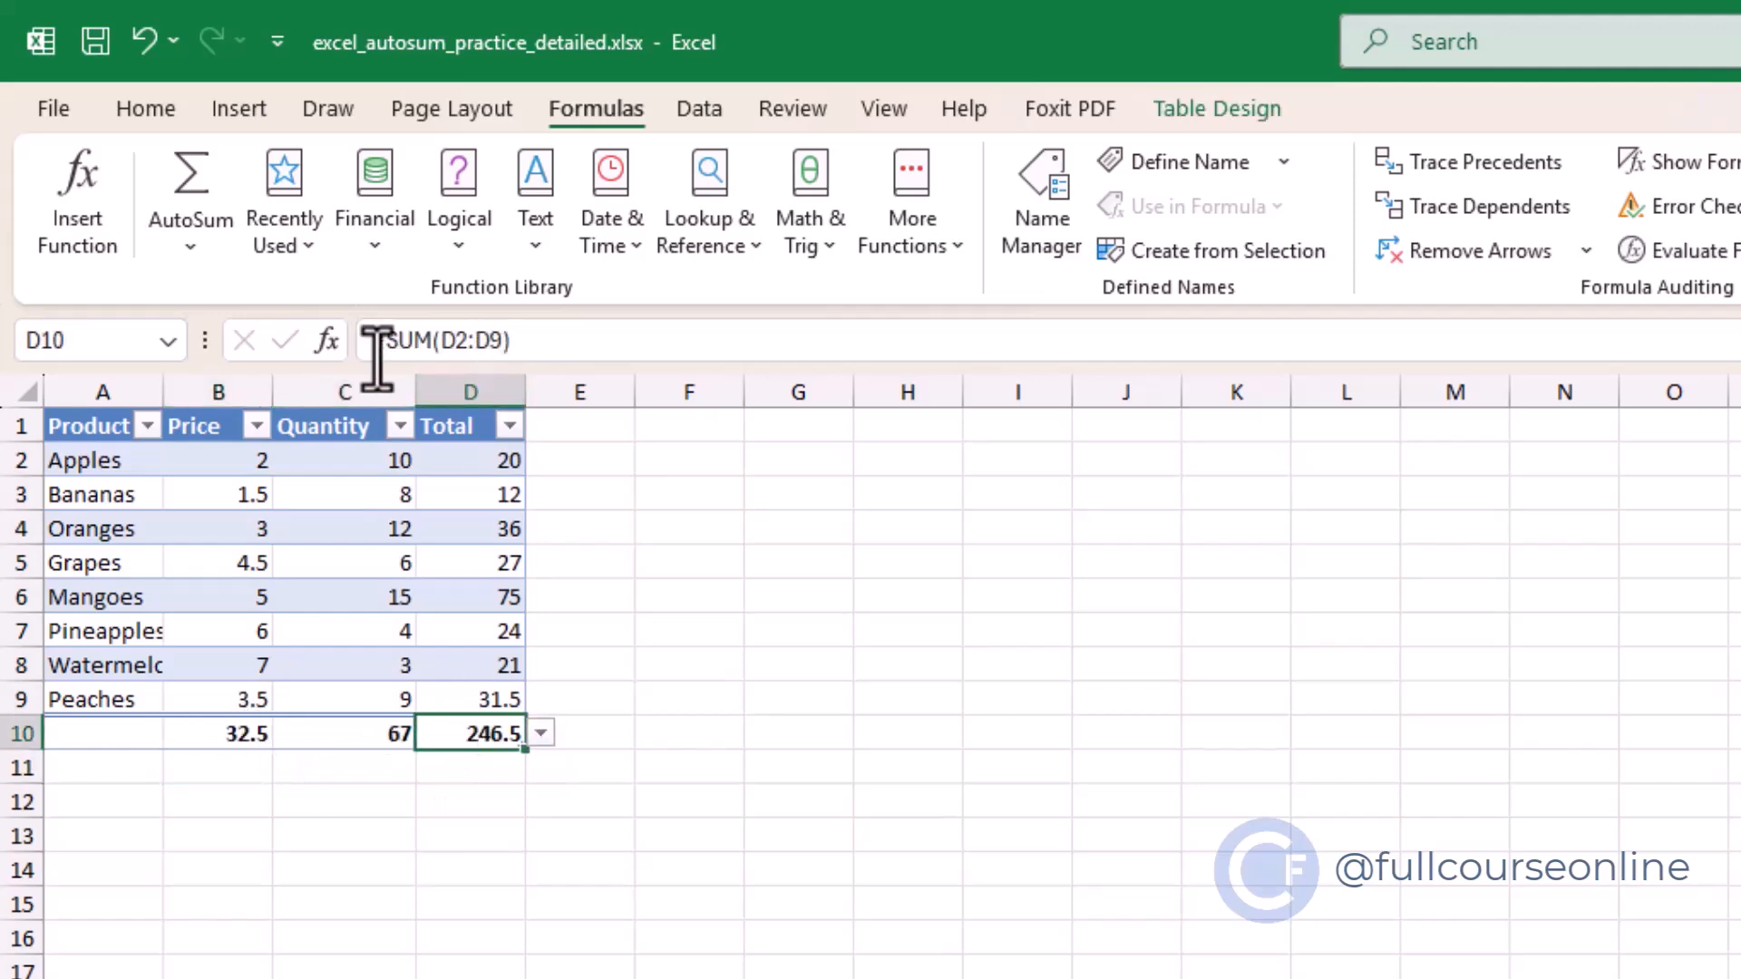
- Delete the three column totals in cells B10:D10
{"action": "left_click_drag", "start_coordinate": [245, 734], "coordinate": [469, 734]}
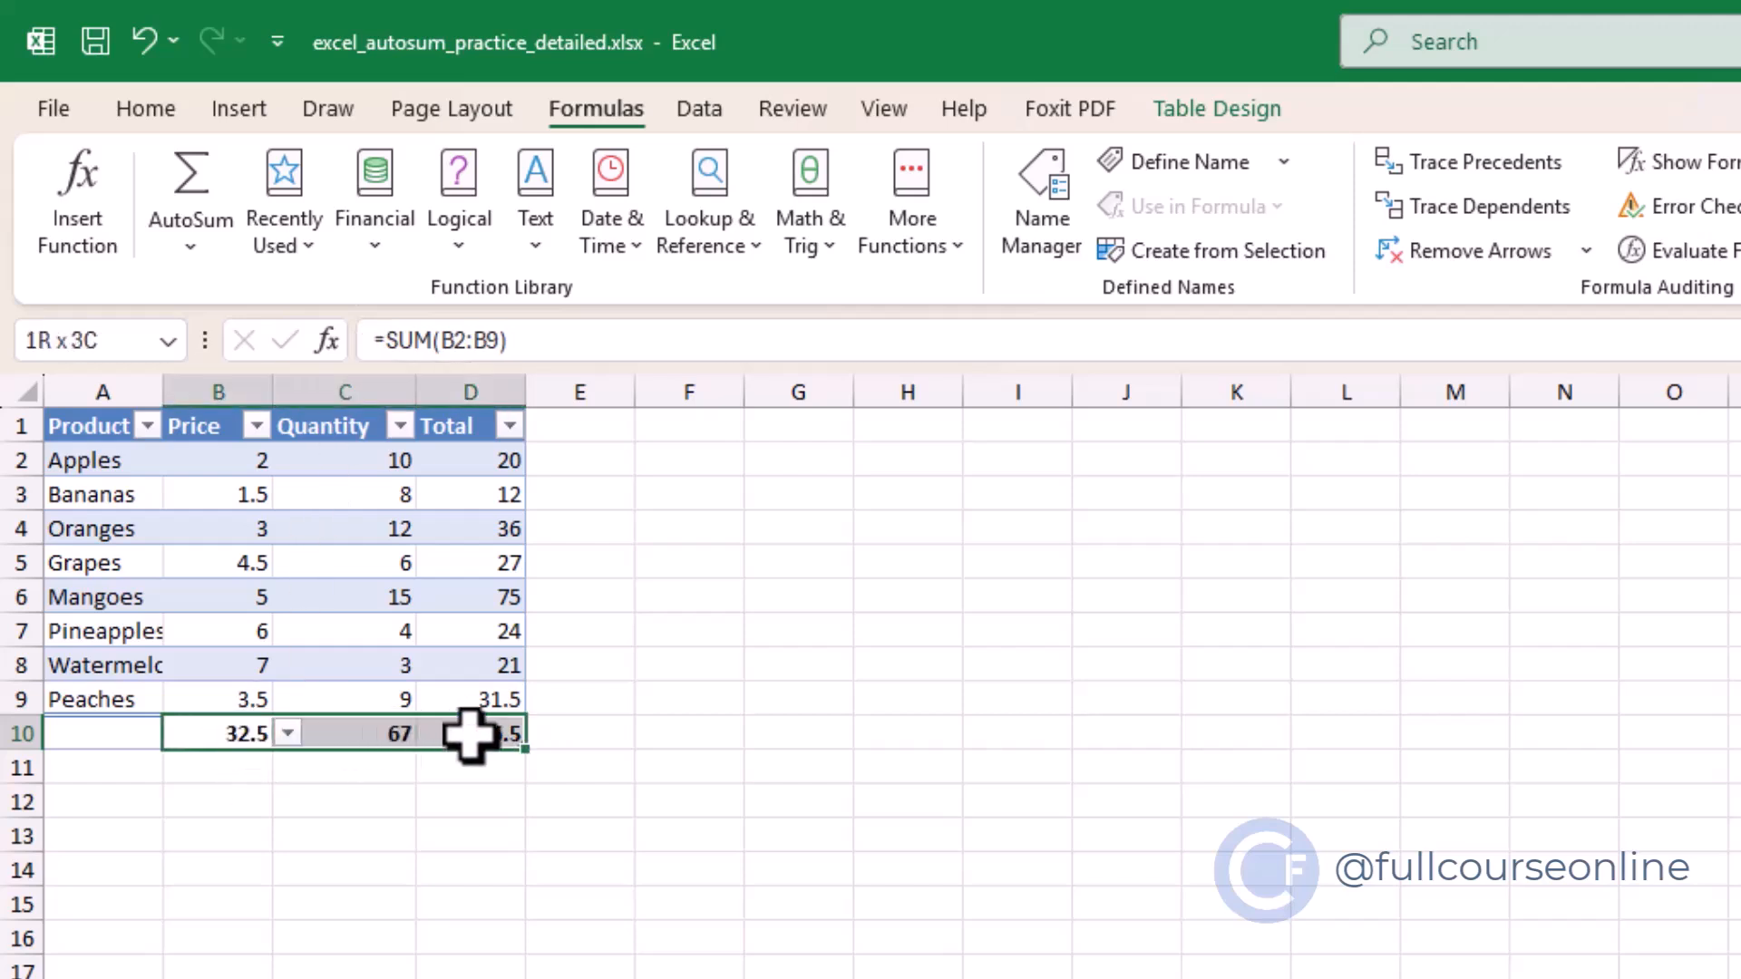
{"action": "key", "text": "Delete"}
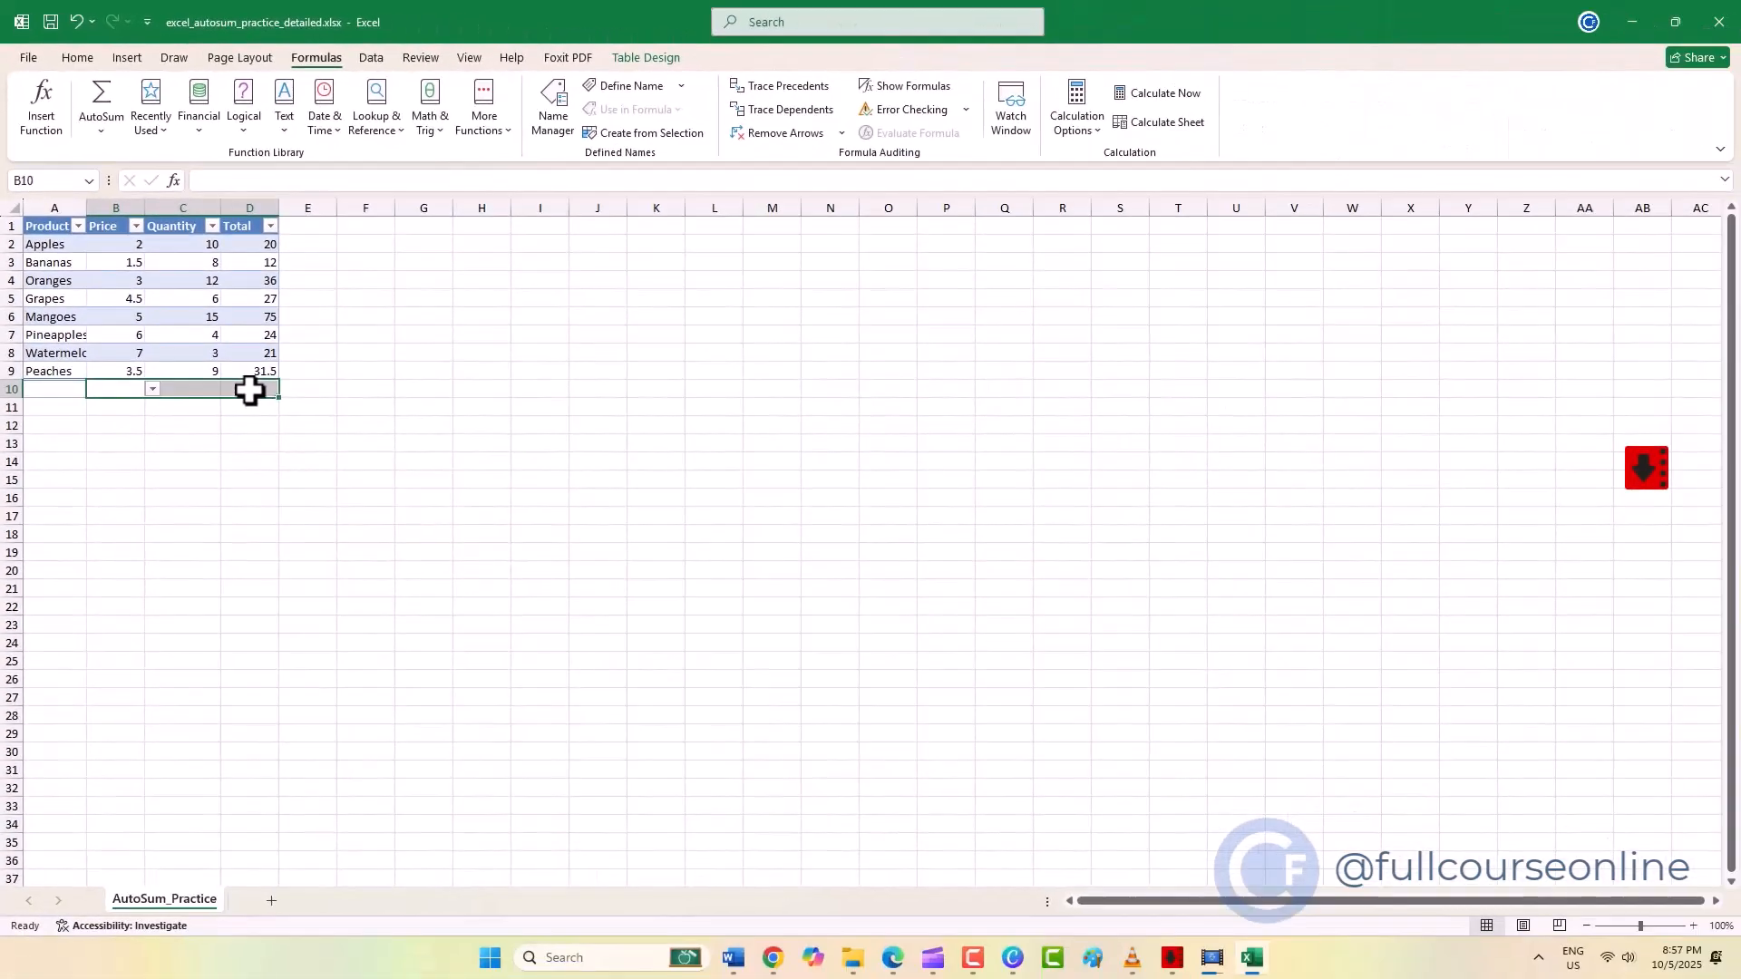
- Select the prices in B2:B9 and open their Quick Analysis options
{"action": "left_click_drag", "start_coordinate": [125, 244], "coordinate": [124, 368]}
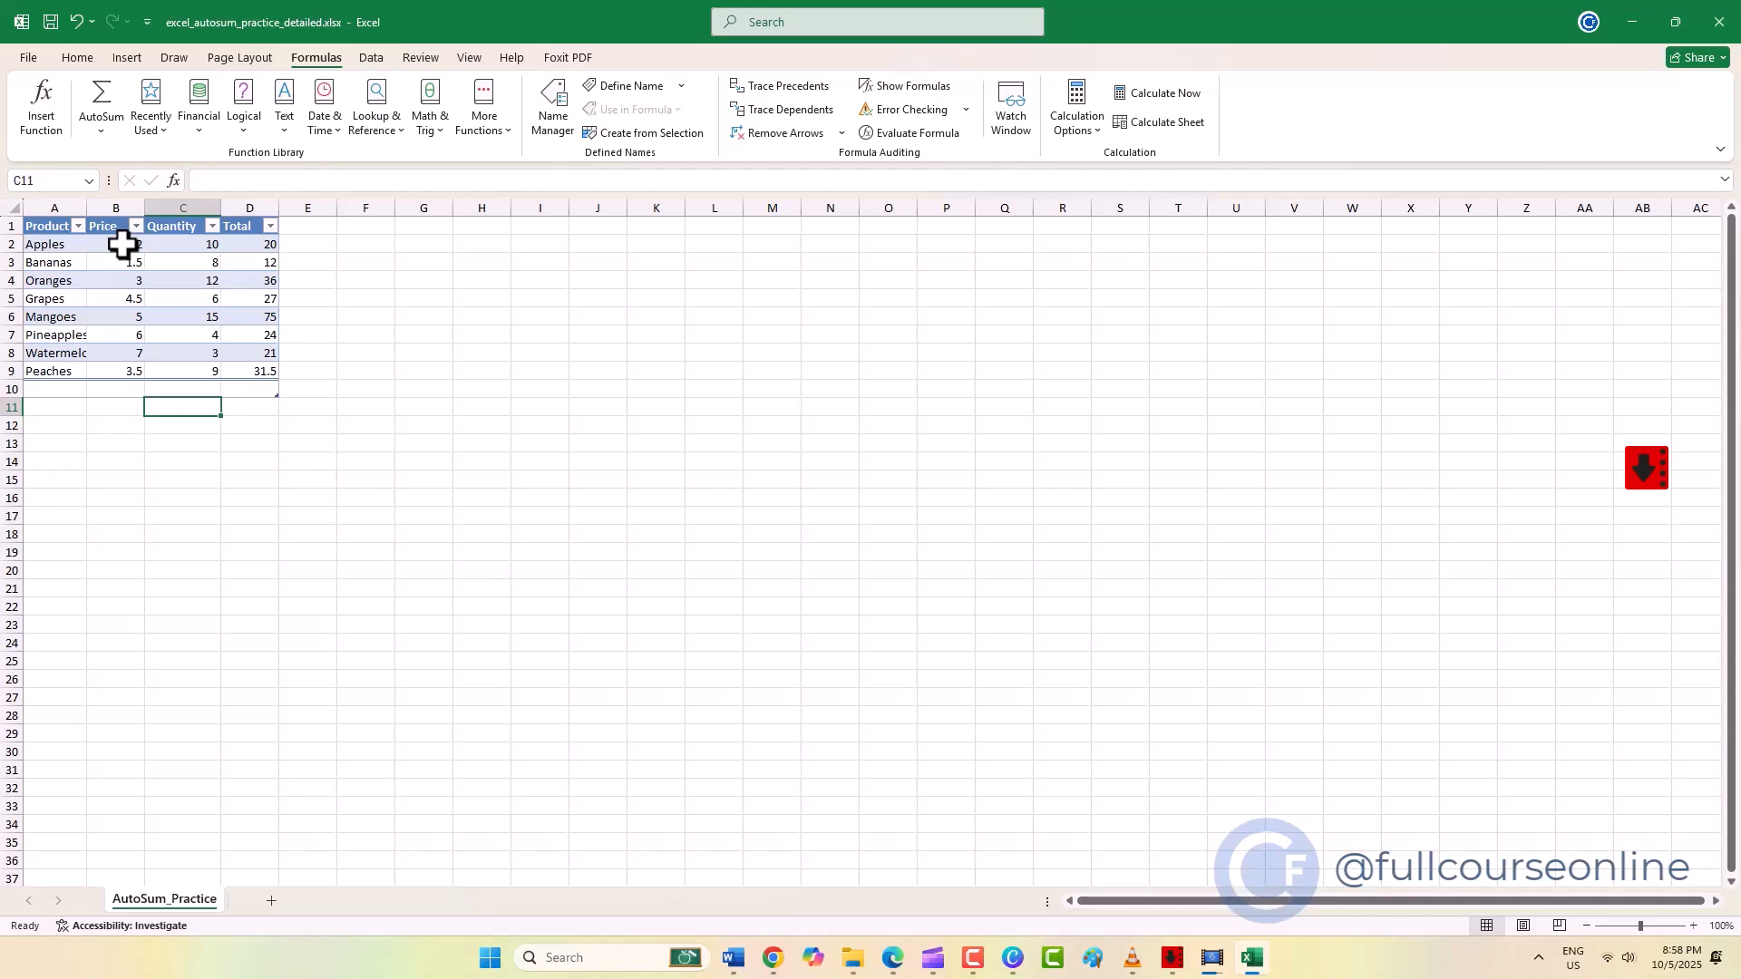
{"action": "left_click_drag", "start_coordinate": [123, 243], "coordinate": [132, 366]}
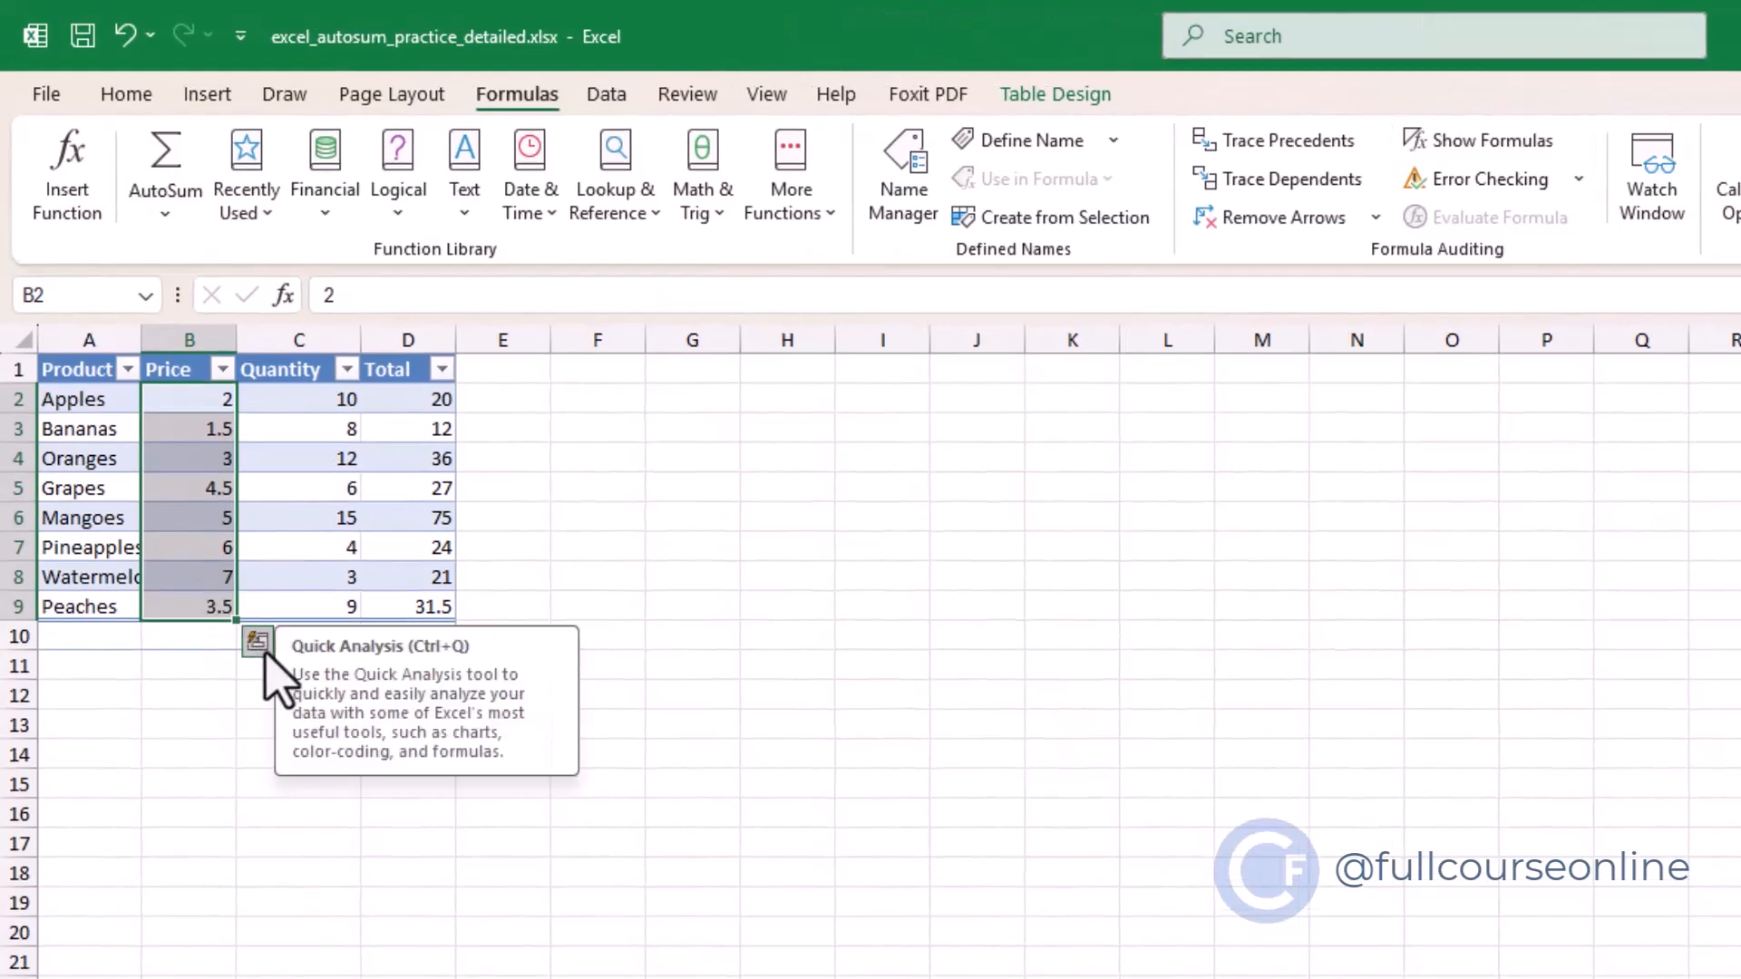
{"action": "left_click", "coordinate": [257, 642]}
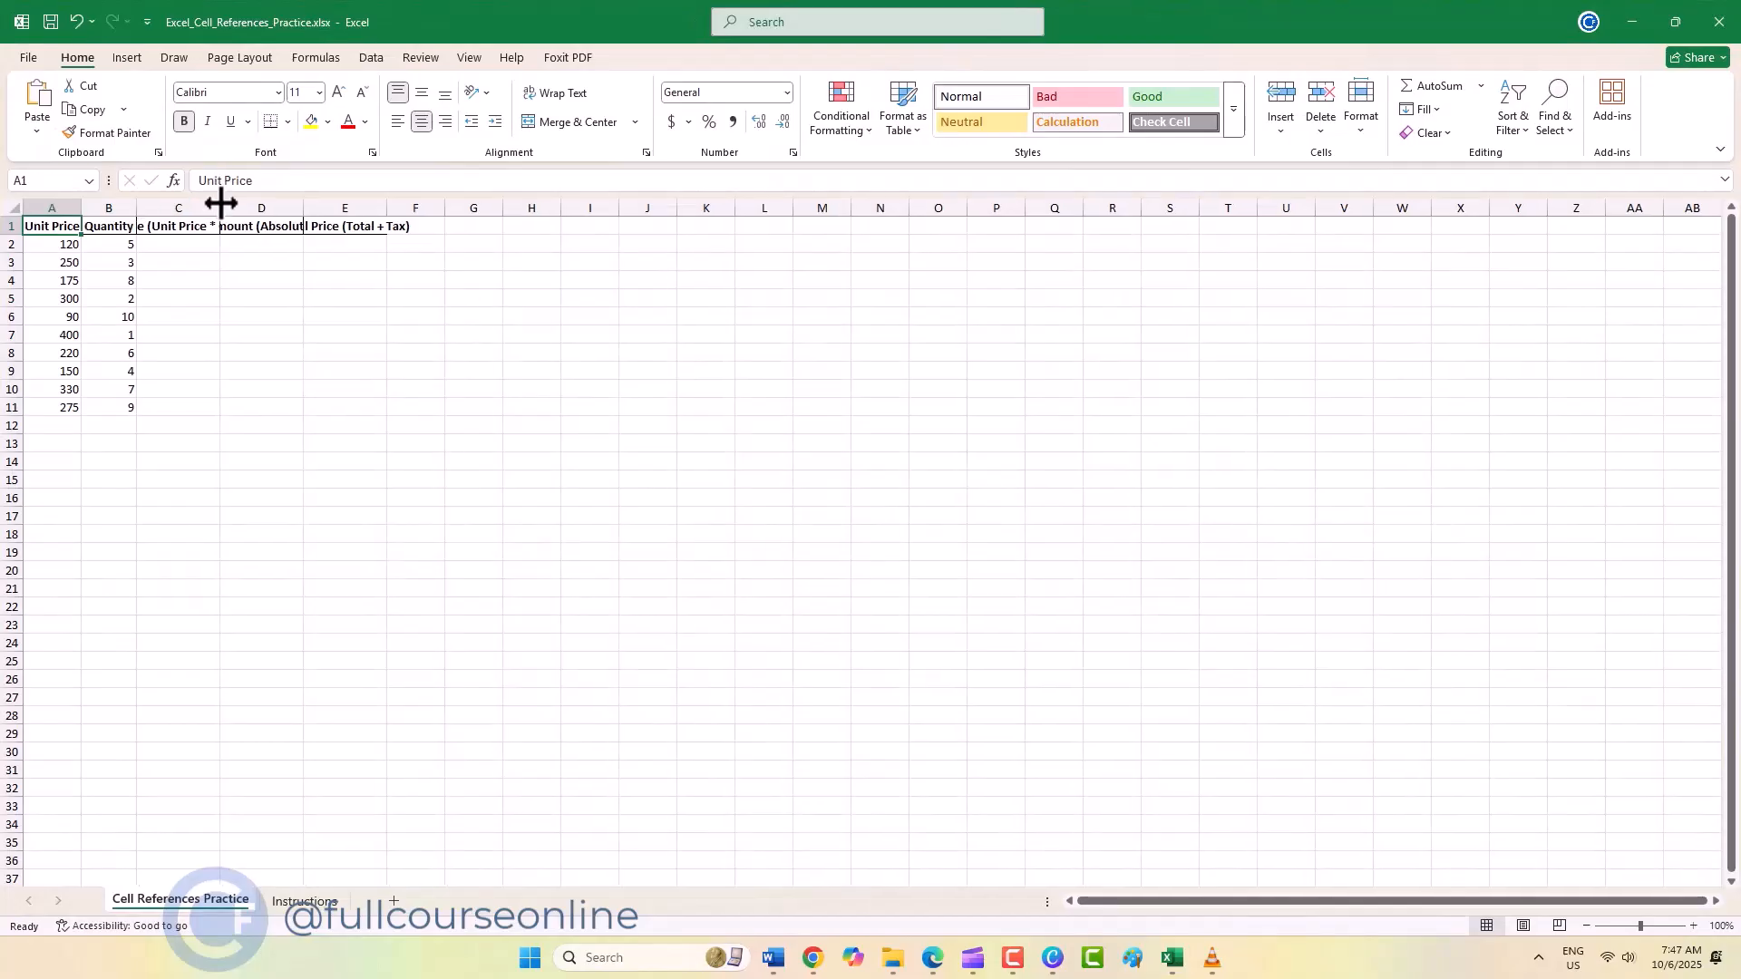
- Autofit columns C, D and E in the Cell References Practice sheet to their header text
{"action": "double_click", "coordinate": [220, 203]}
{"action": "double_click", "coordinate": [418, 206]}
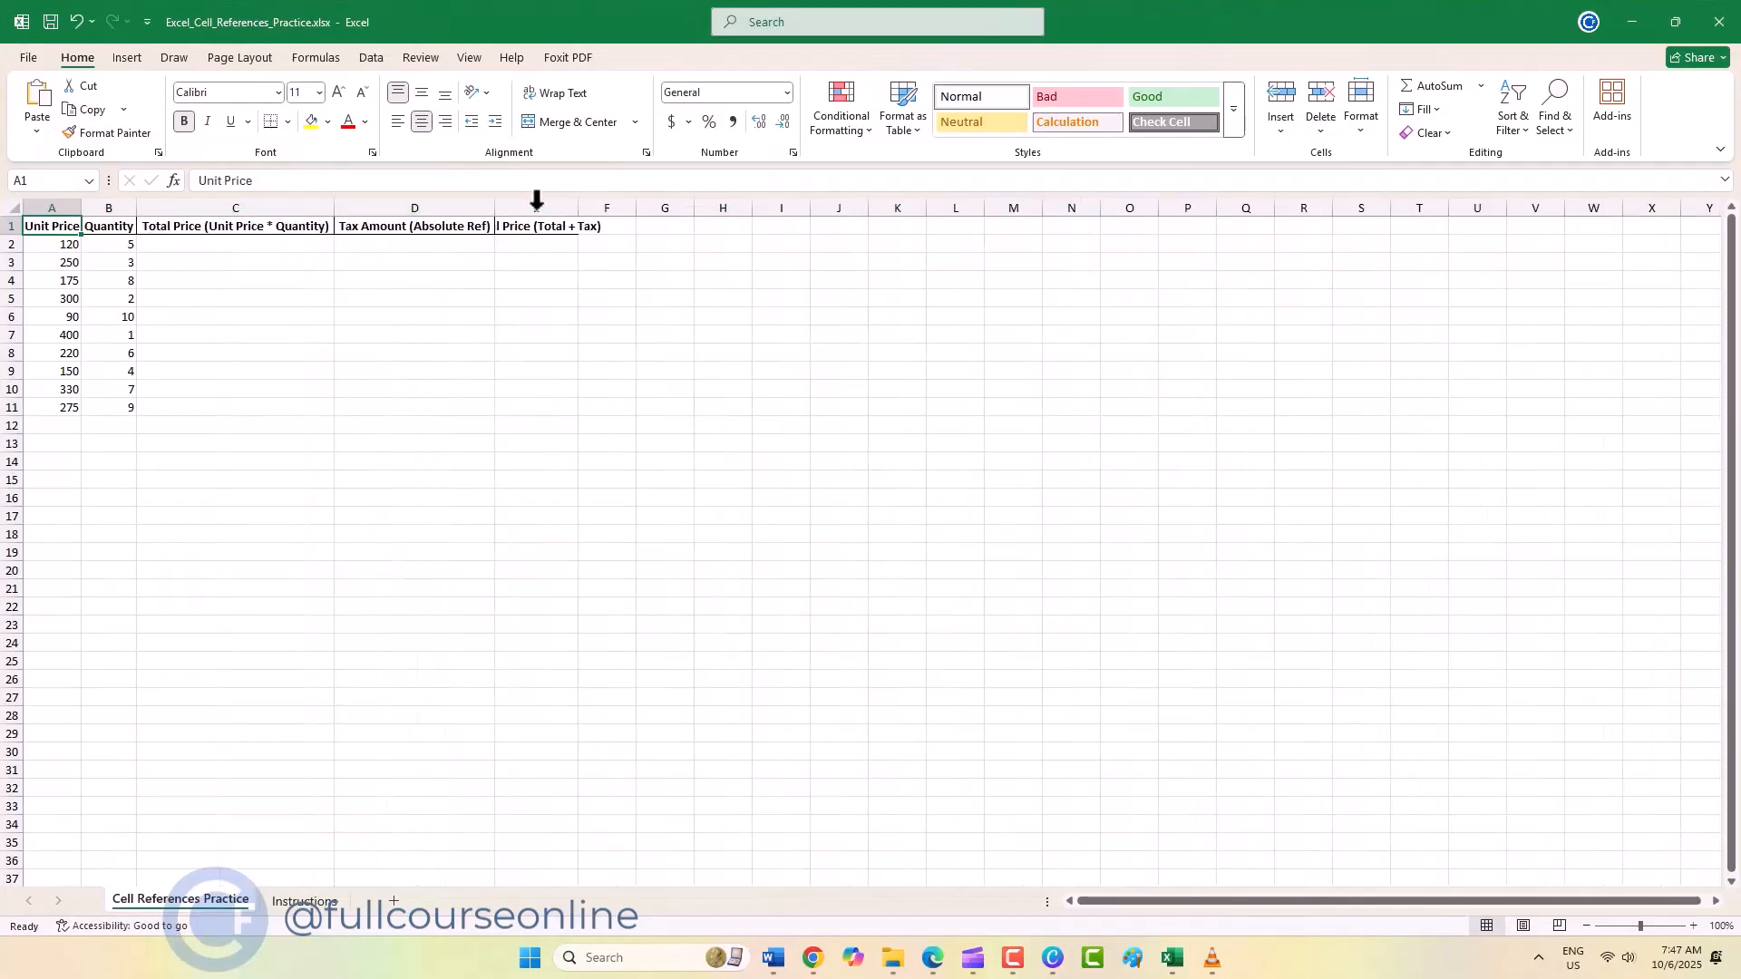
{"action": "double_click", "coordinate": [579, 211]}
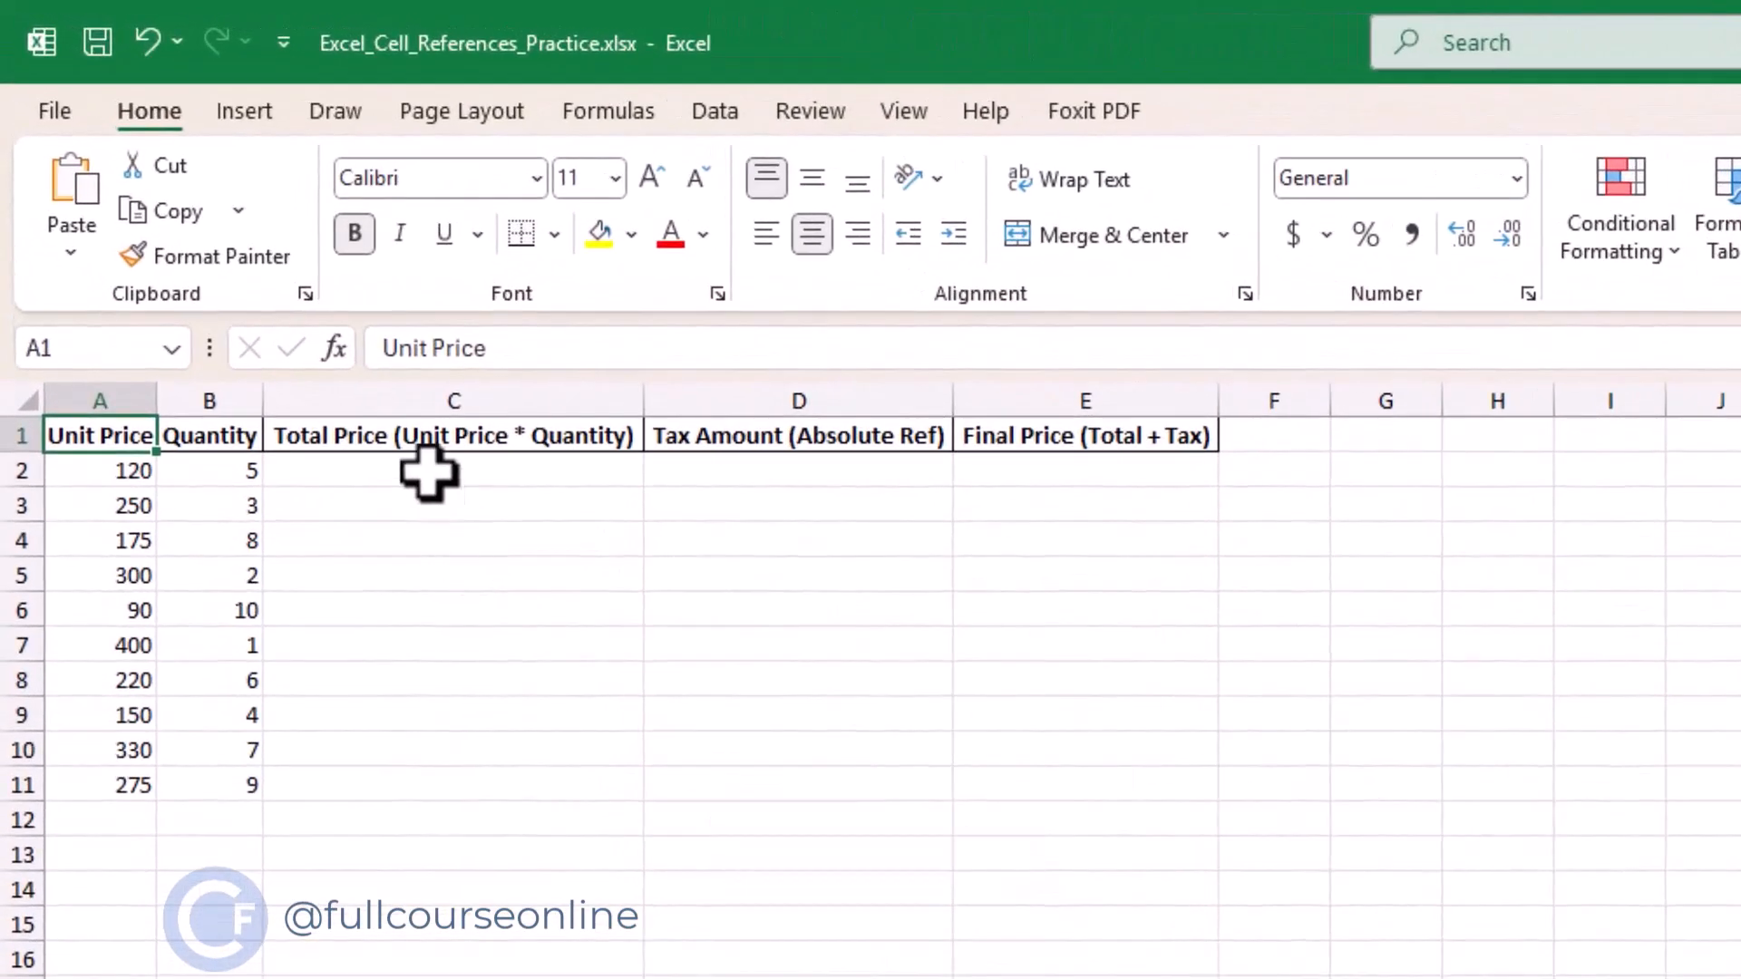
- Enter the relative-reference formula =A2*1.1 in cell C2, fill it down to C11 and check the copied formulas
{"action": "left_click", "coordinate": [429, 473]}
{"action": "type", "text": "="}
{"action": "left_click", "coordinate": [97, 462]}
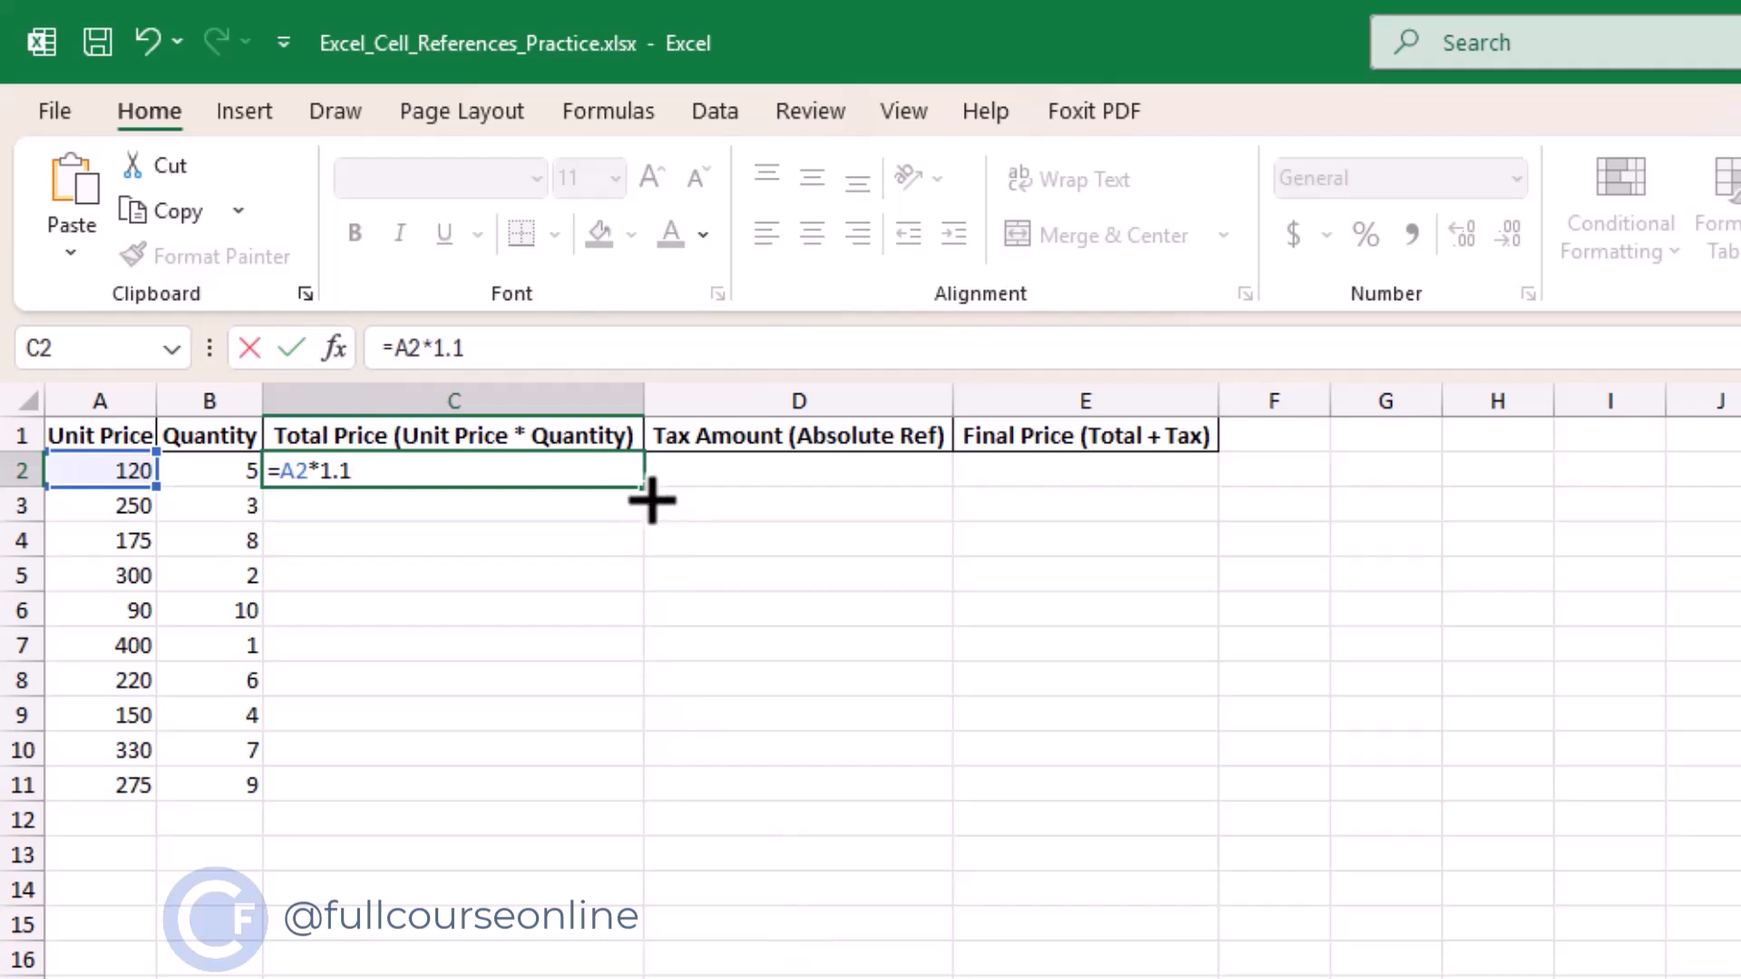
{"action": "key", "text": "ctrl+Return"}
{"action": "left_click_drag", "start_coordinate": [643, 488], "coordinate": [627, 817]}
{"action": "left_click", "coordinate": [583, 775]}
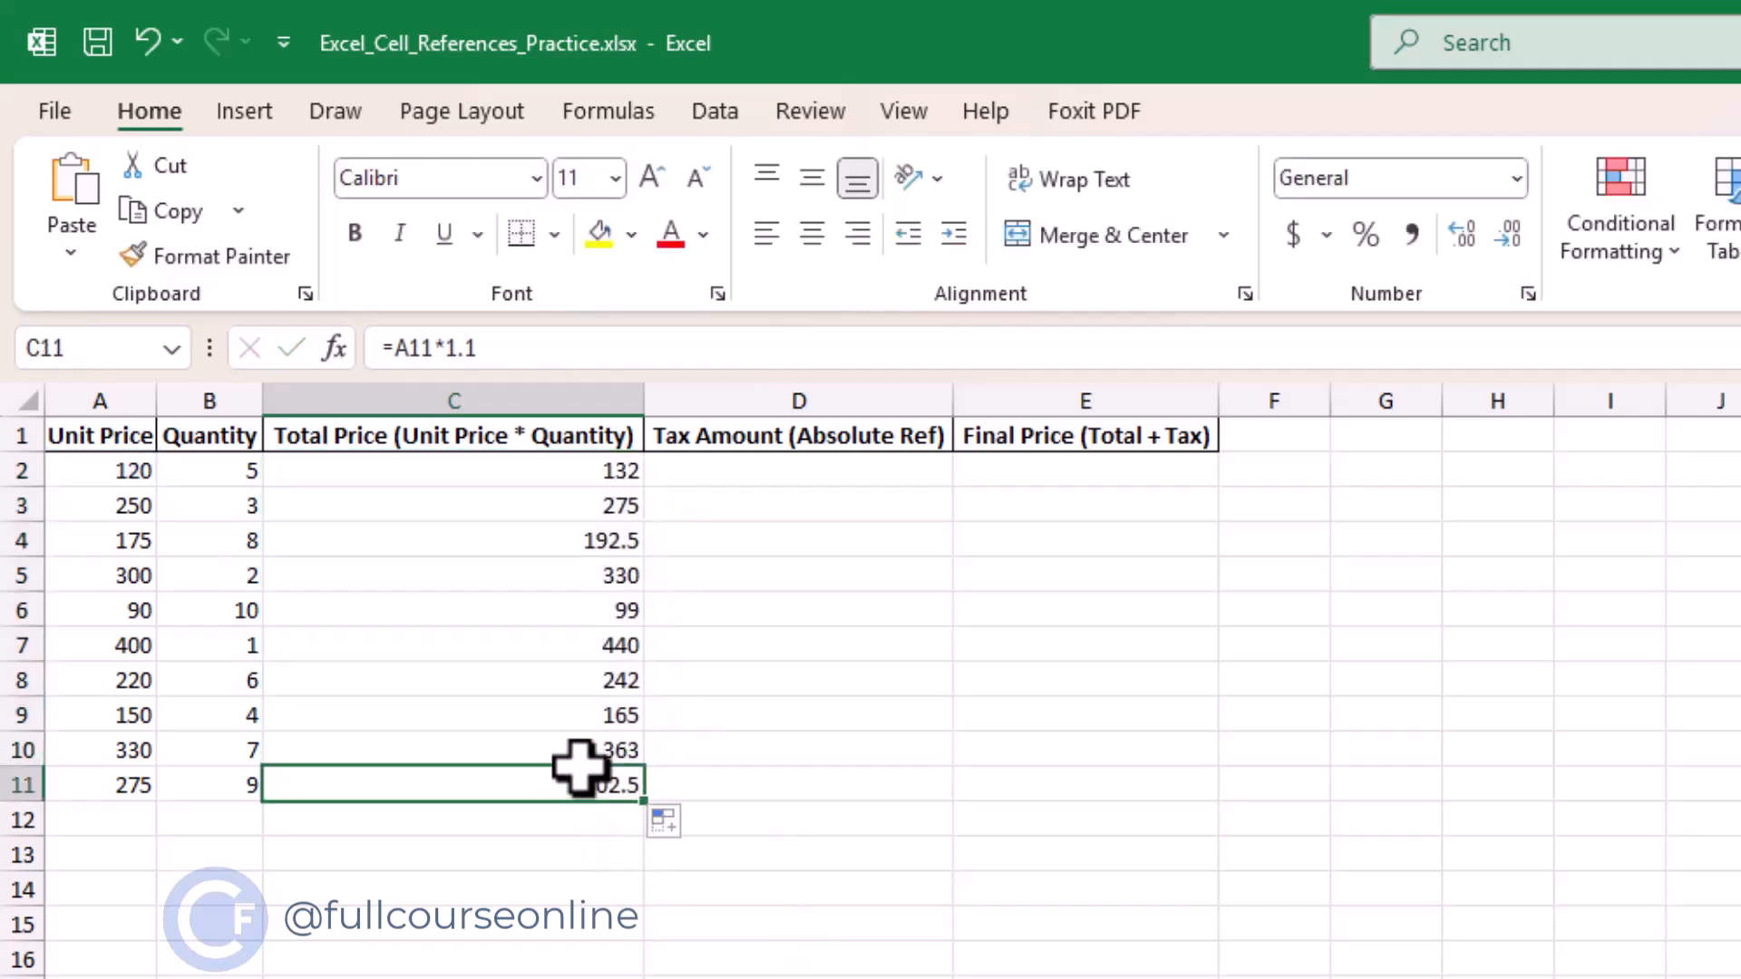
{"action": "left_click", "coordinate": [569, 509]}
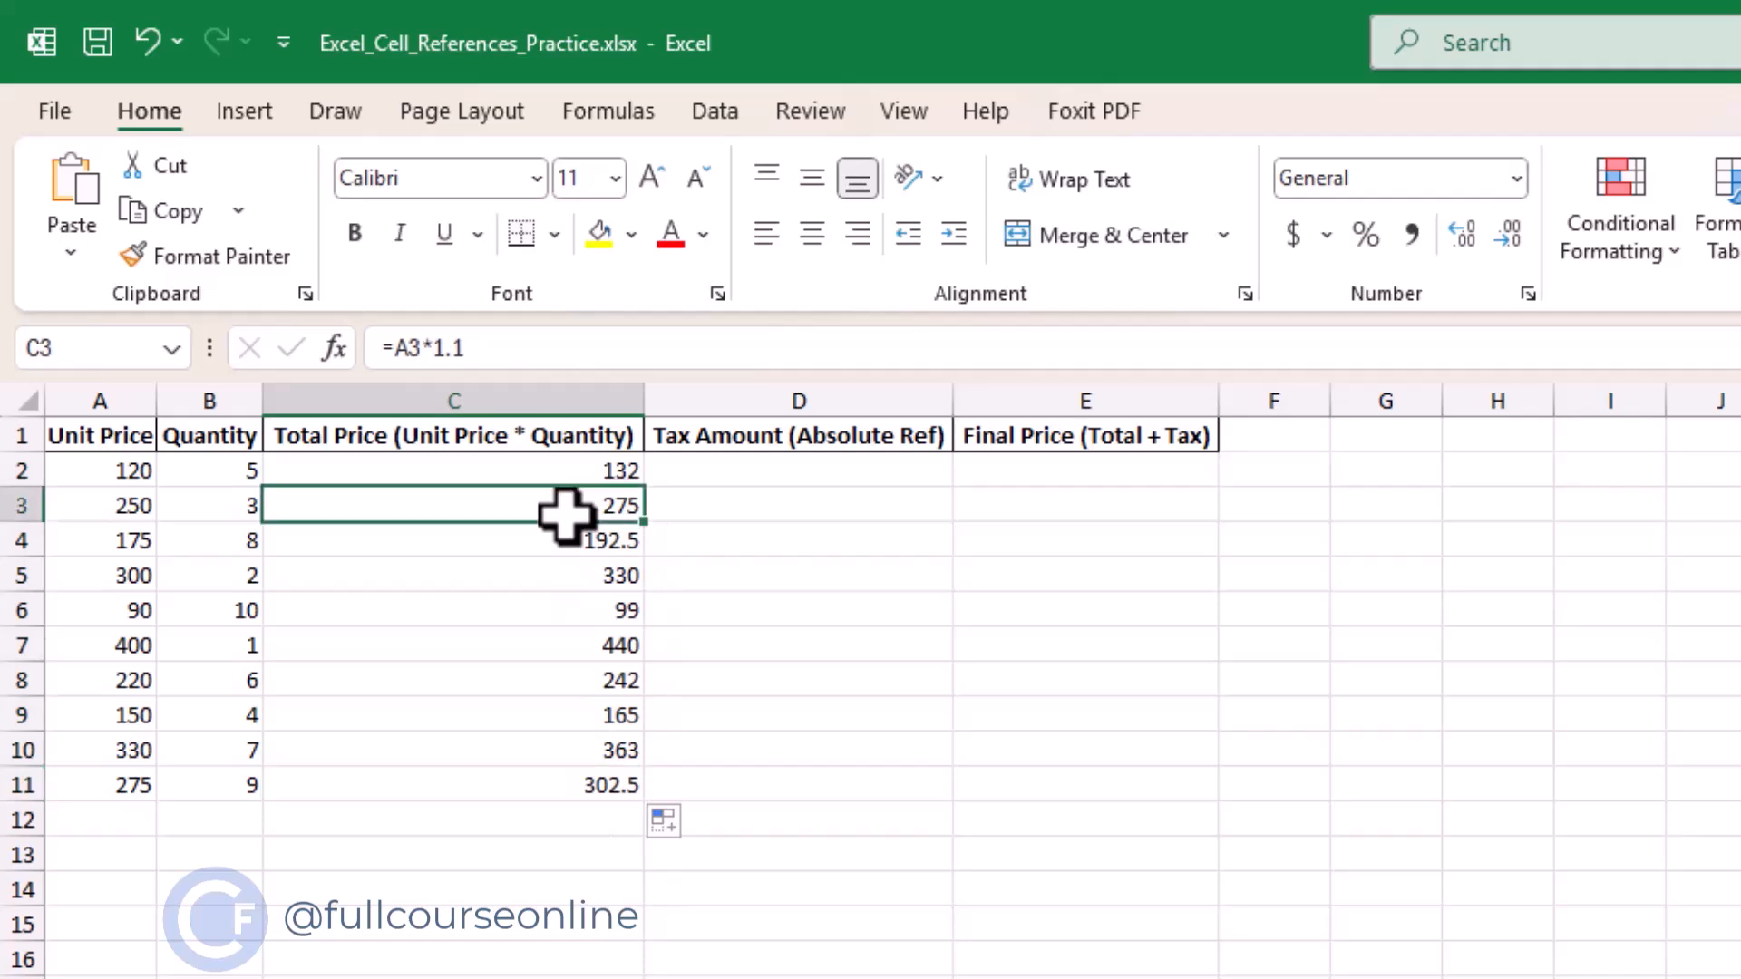
{"action": "left_click", "coordinate": [488, 540]}
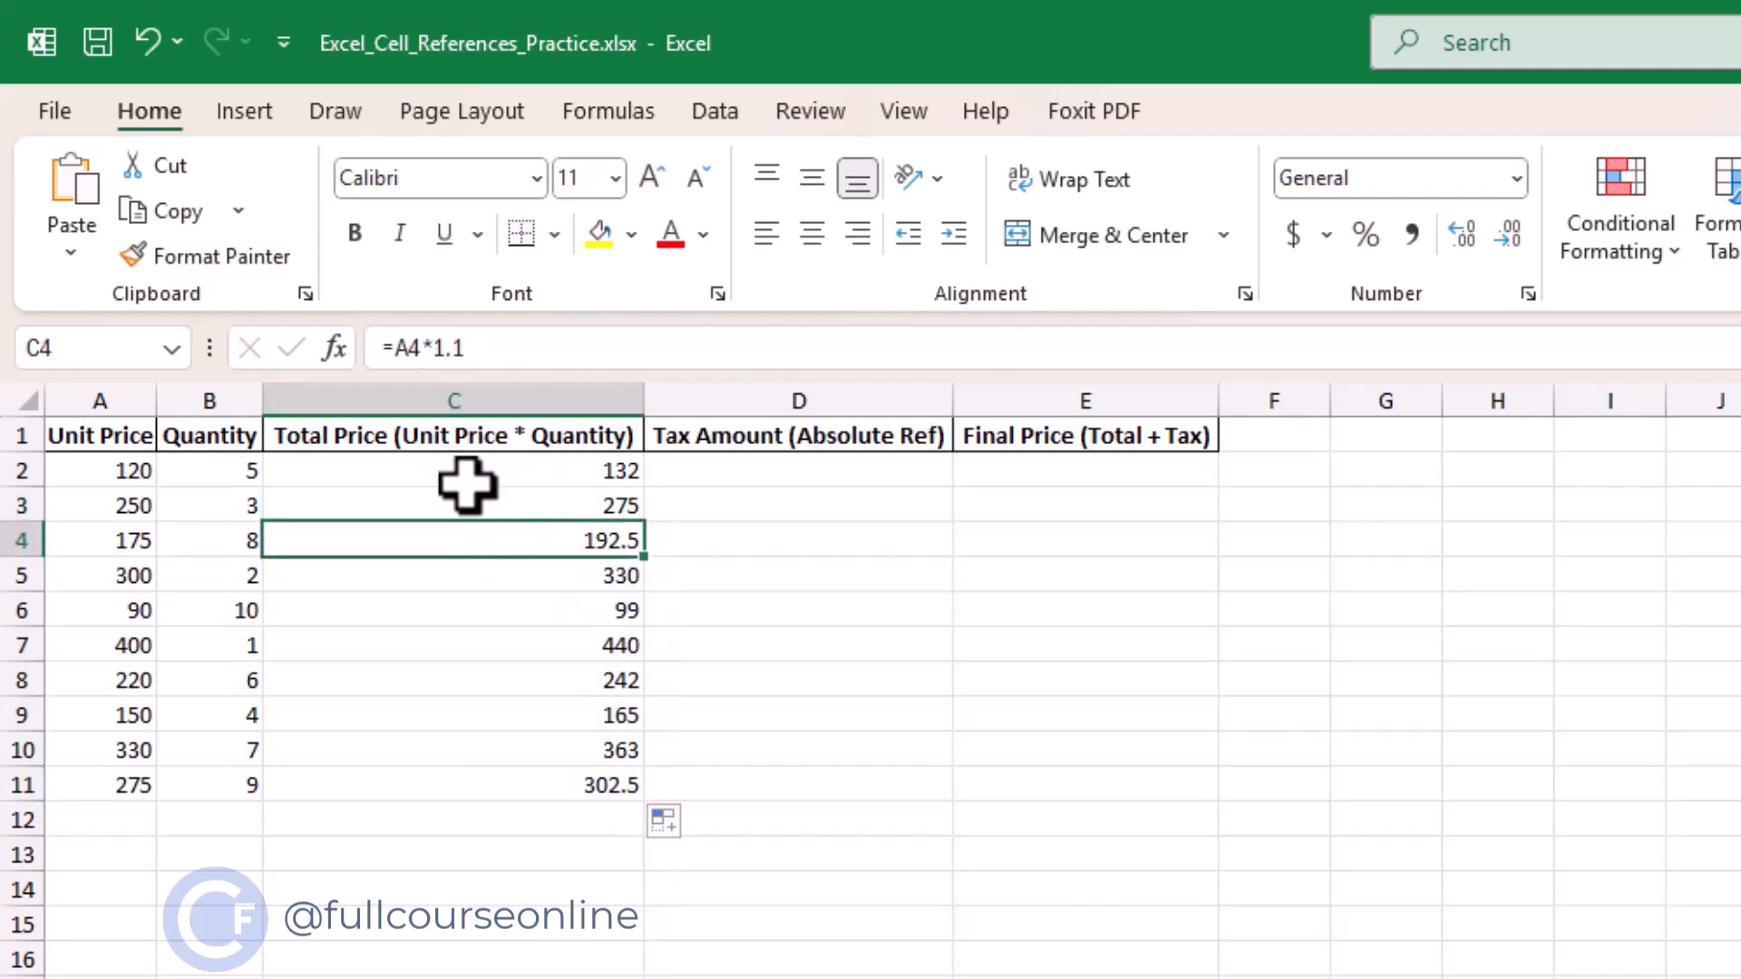
{"action": "left_click", "coordinate": [513, 576]}
{"action": "left_click", "coordinate": [498, 606]}
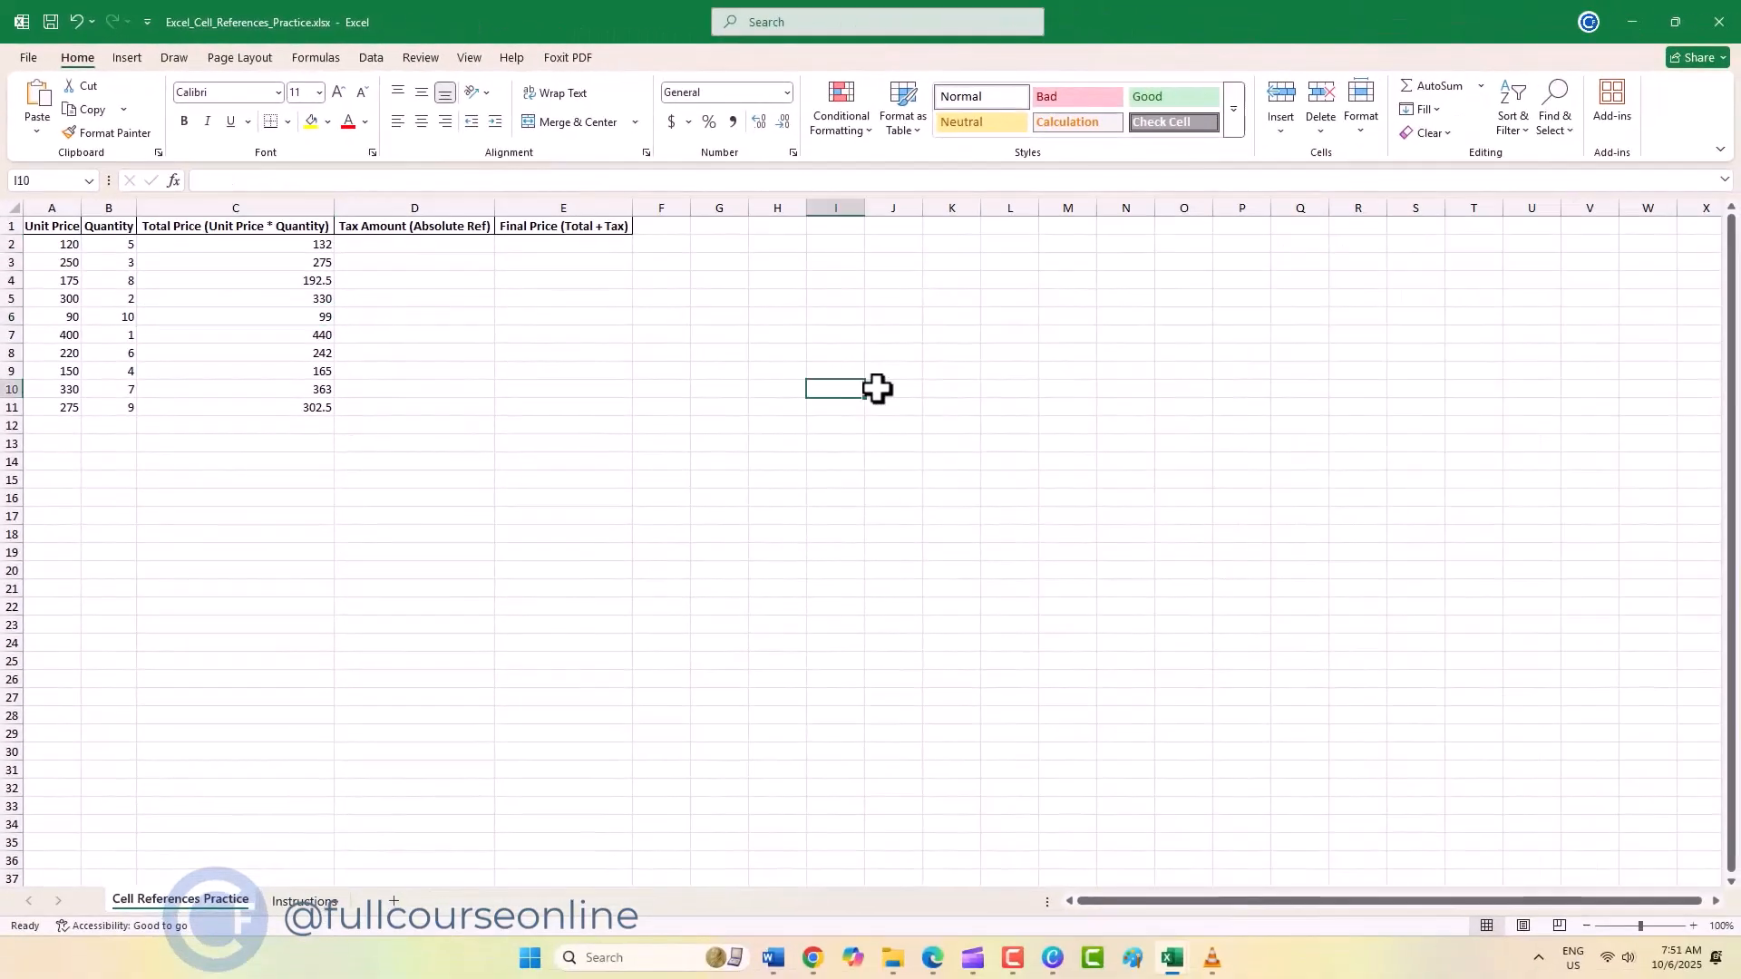
- Enter the label "Tax Rate:" in cell I10 and the rate 0.5 in cell J10
{"action": "type", "text": "Ta"}
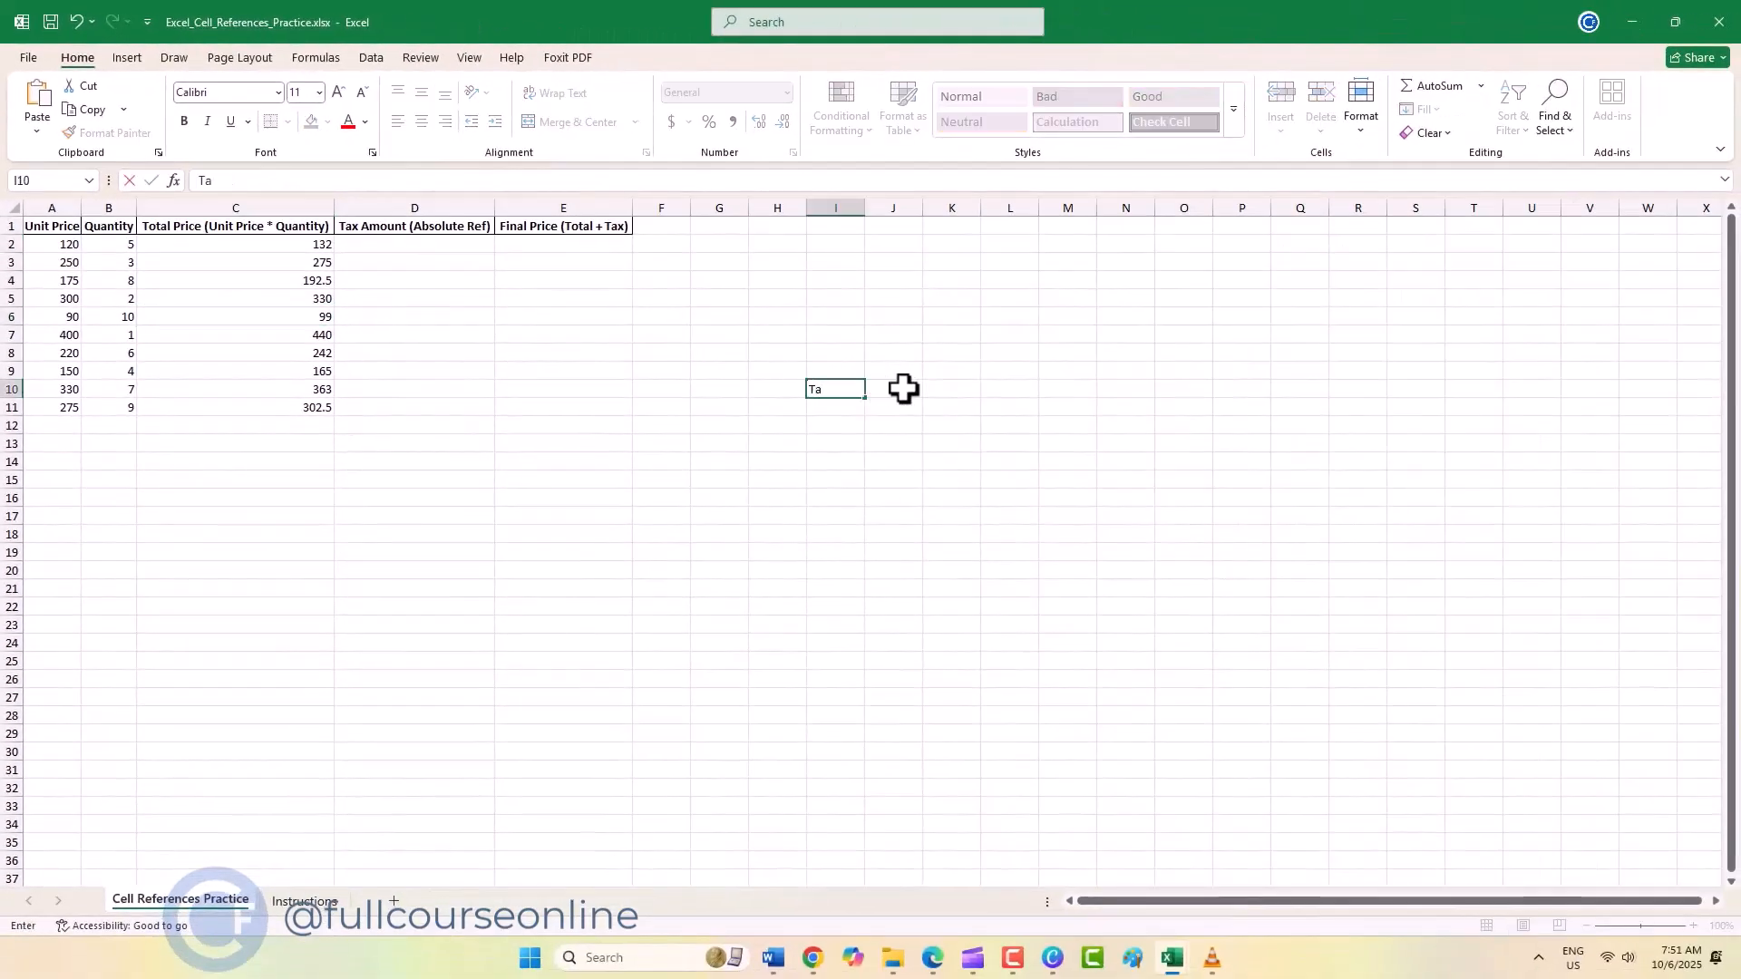
{"action": "type", "text": "x Rate:"}
{"action": "left_click", "coordinate": [903, 389]}
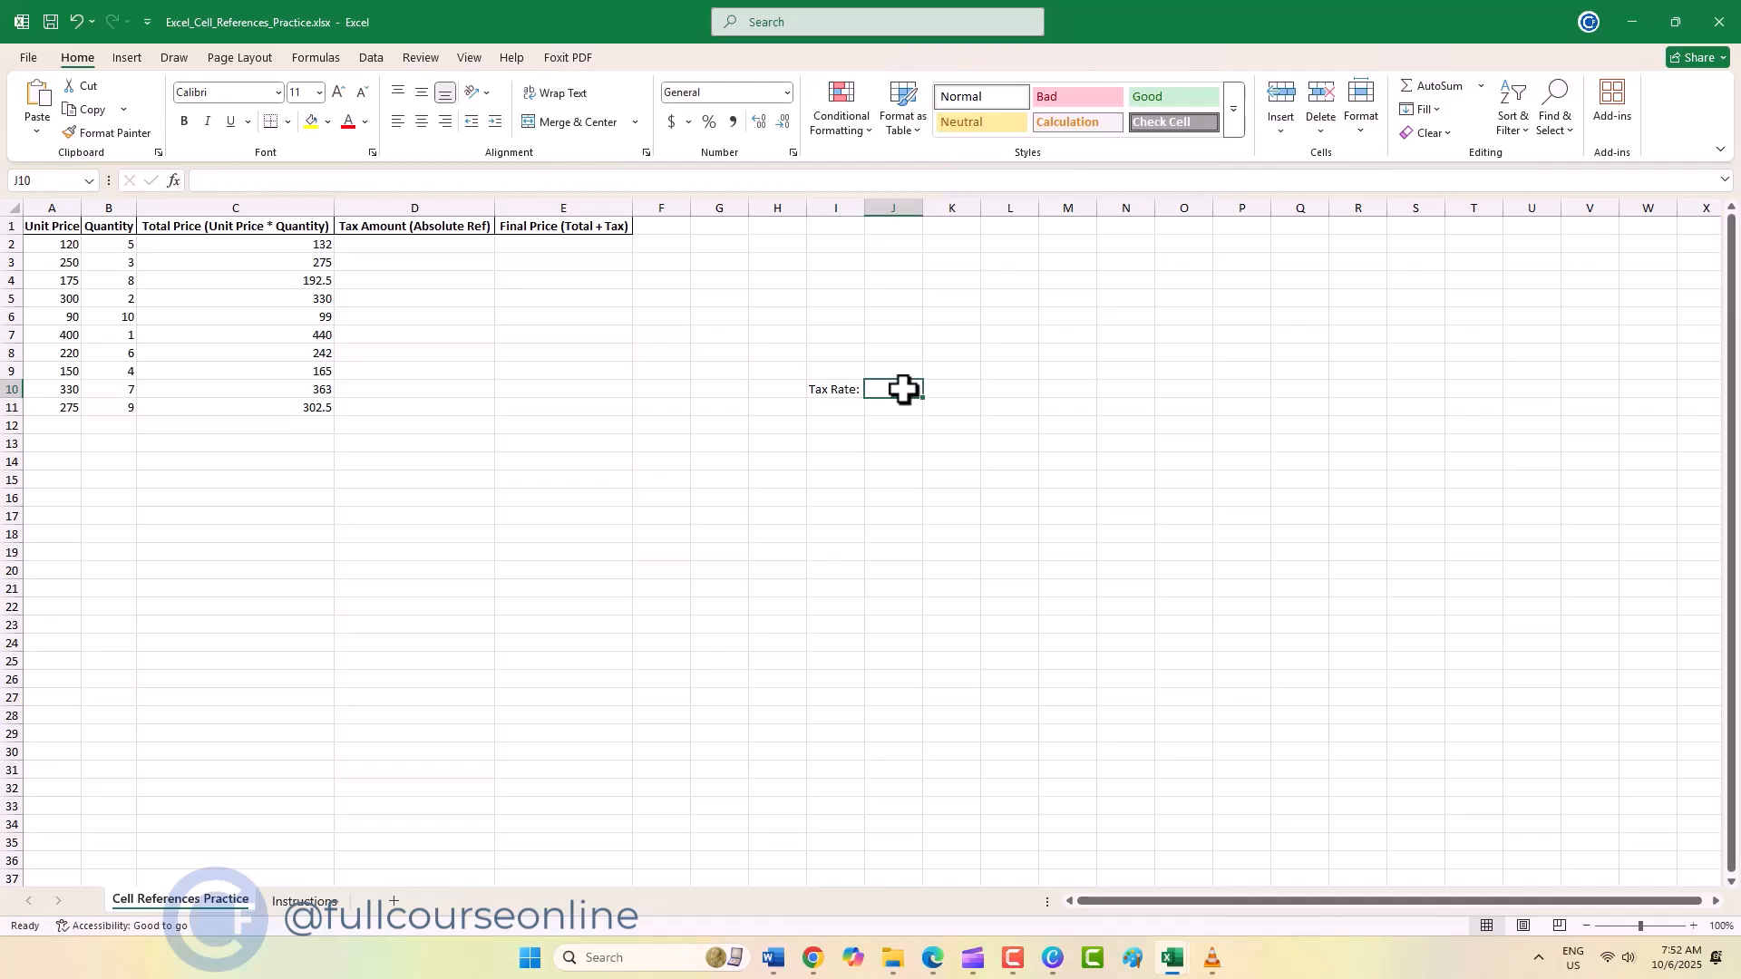
{"action": "type", "text": "0.5"}
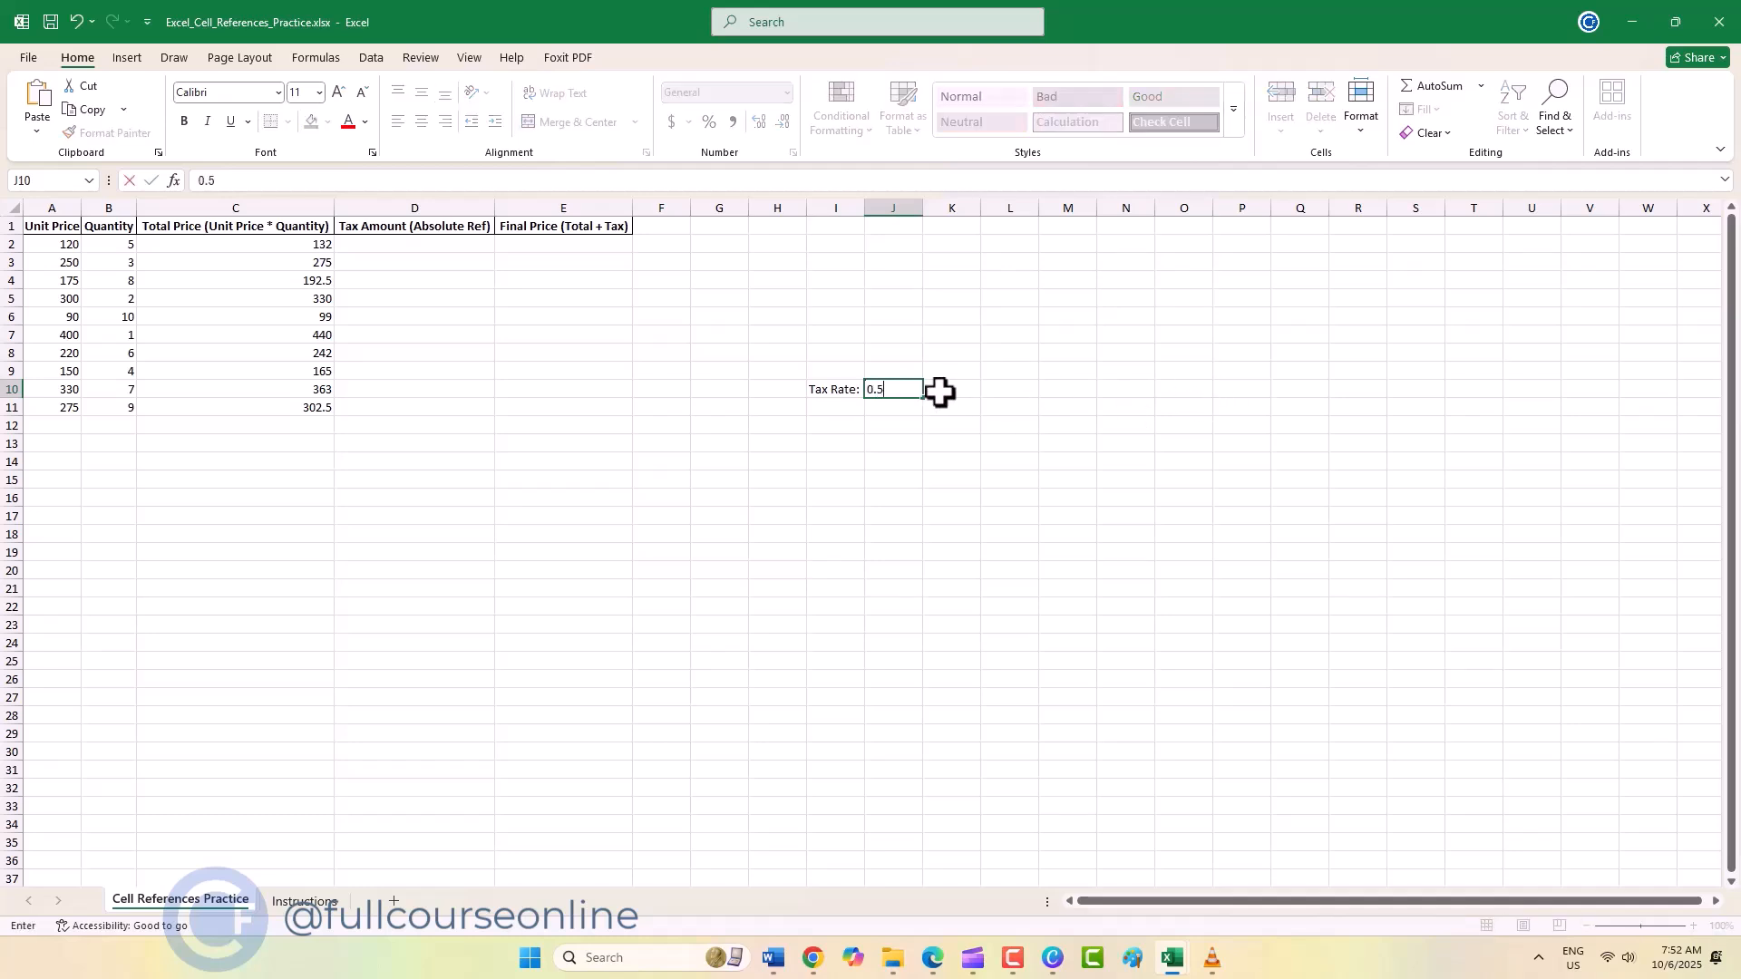
{"action": "key", "text": "Return"}
{"action": "left_click", "coordinate": [902, 389]}
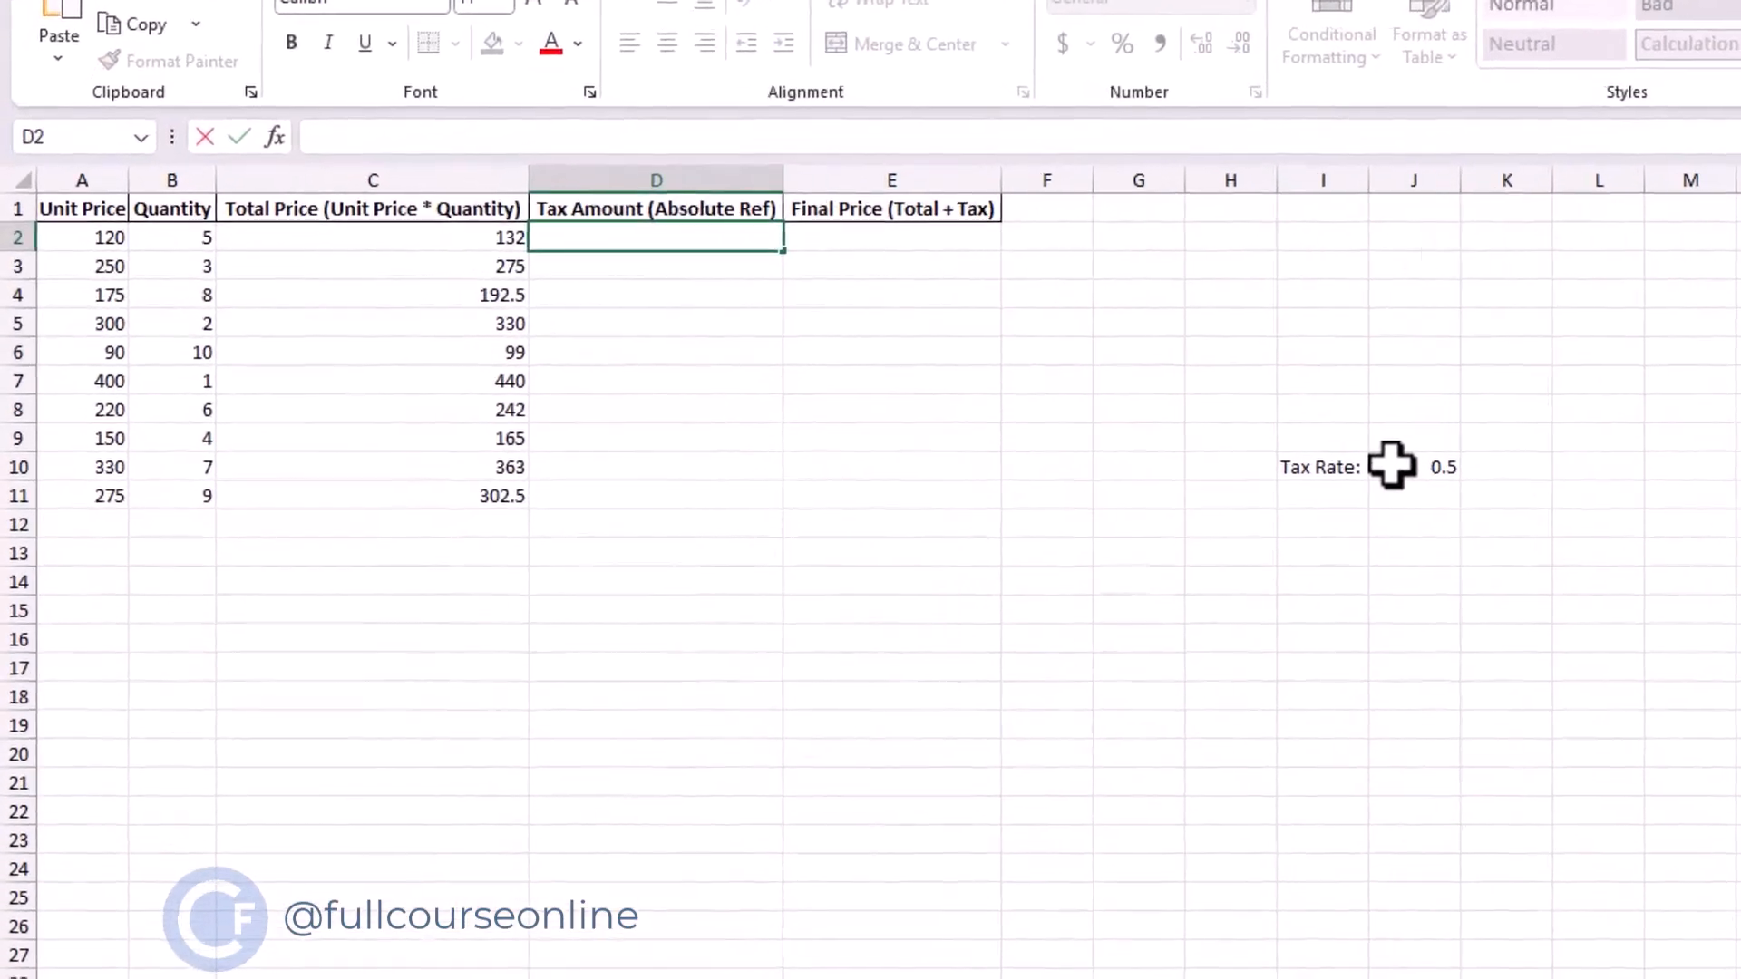
{"action": "left_click", "coordinate": [1391, 465]}
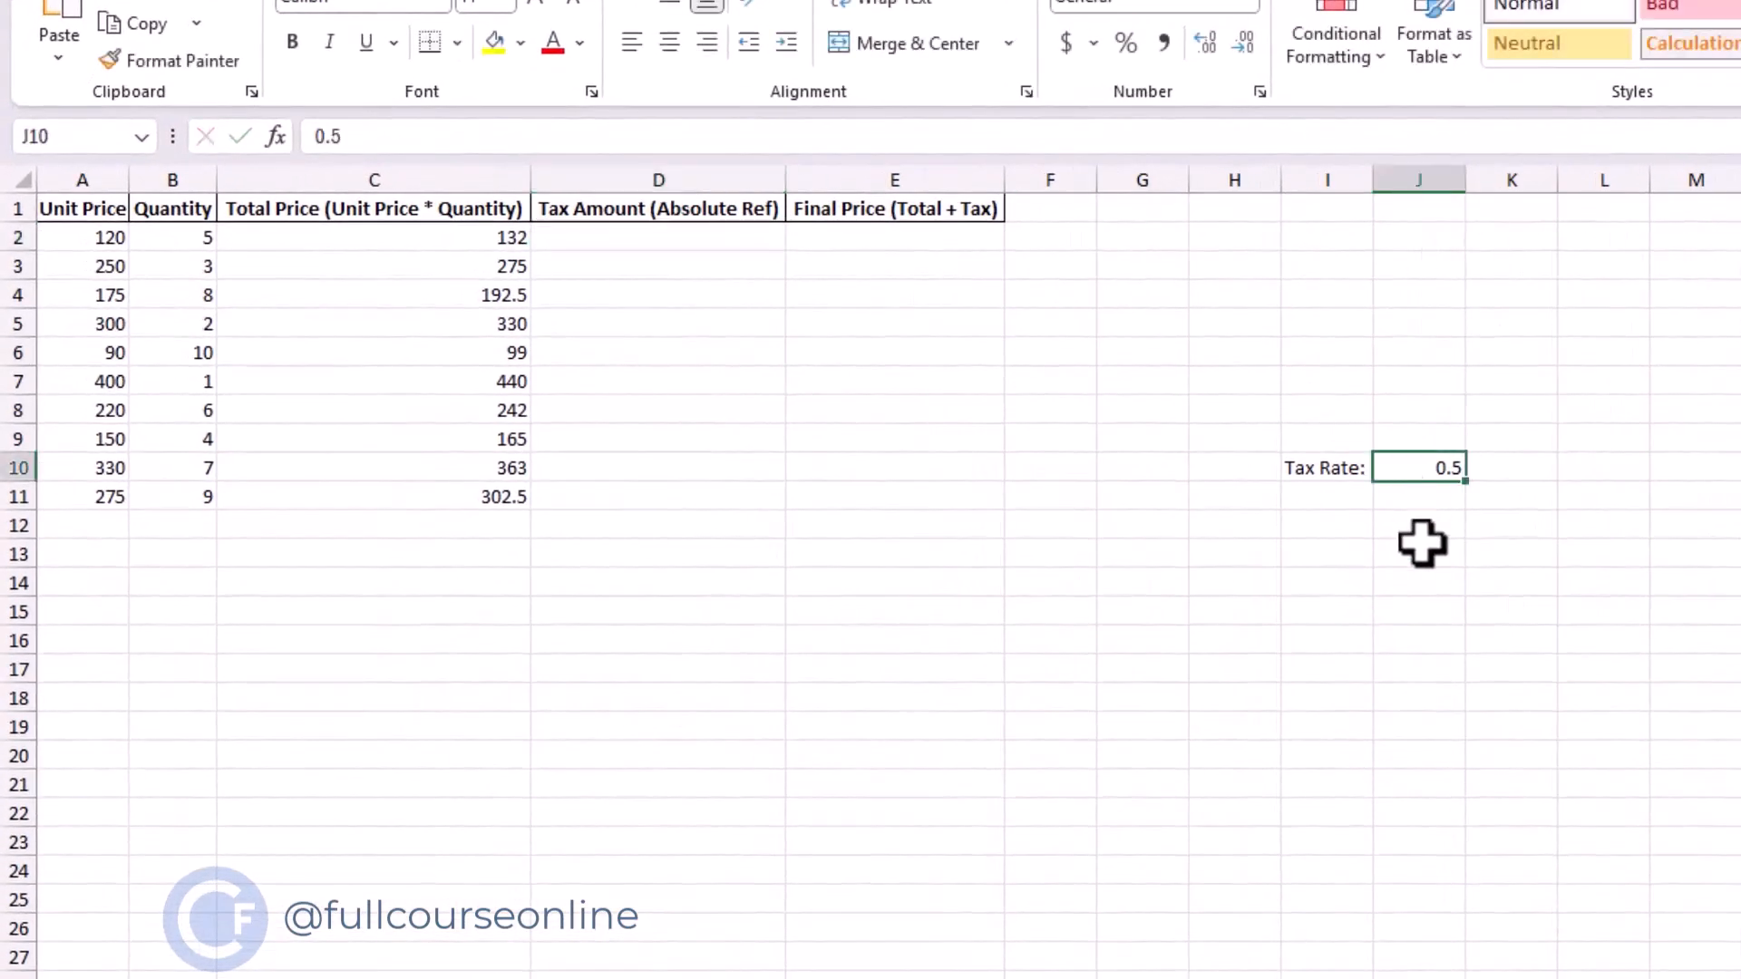
- Enter the formula =A2*J10 in cell D2 to calculate the tax amount for the first row
{"action": "left_click", "coordinate": [595, 156]}
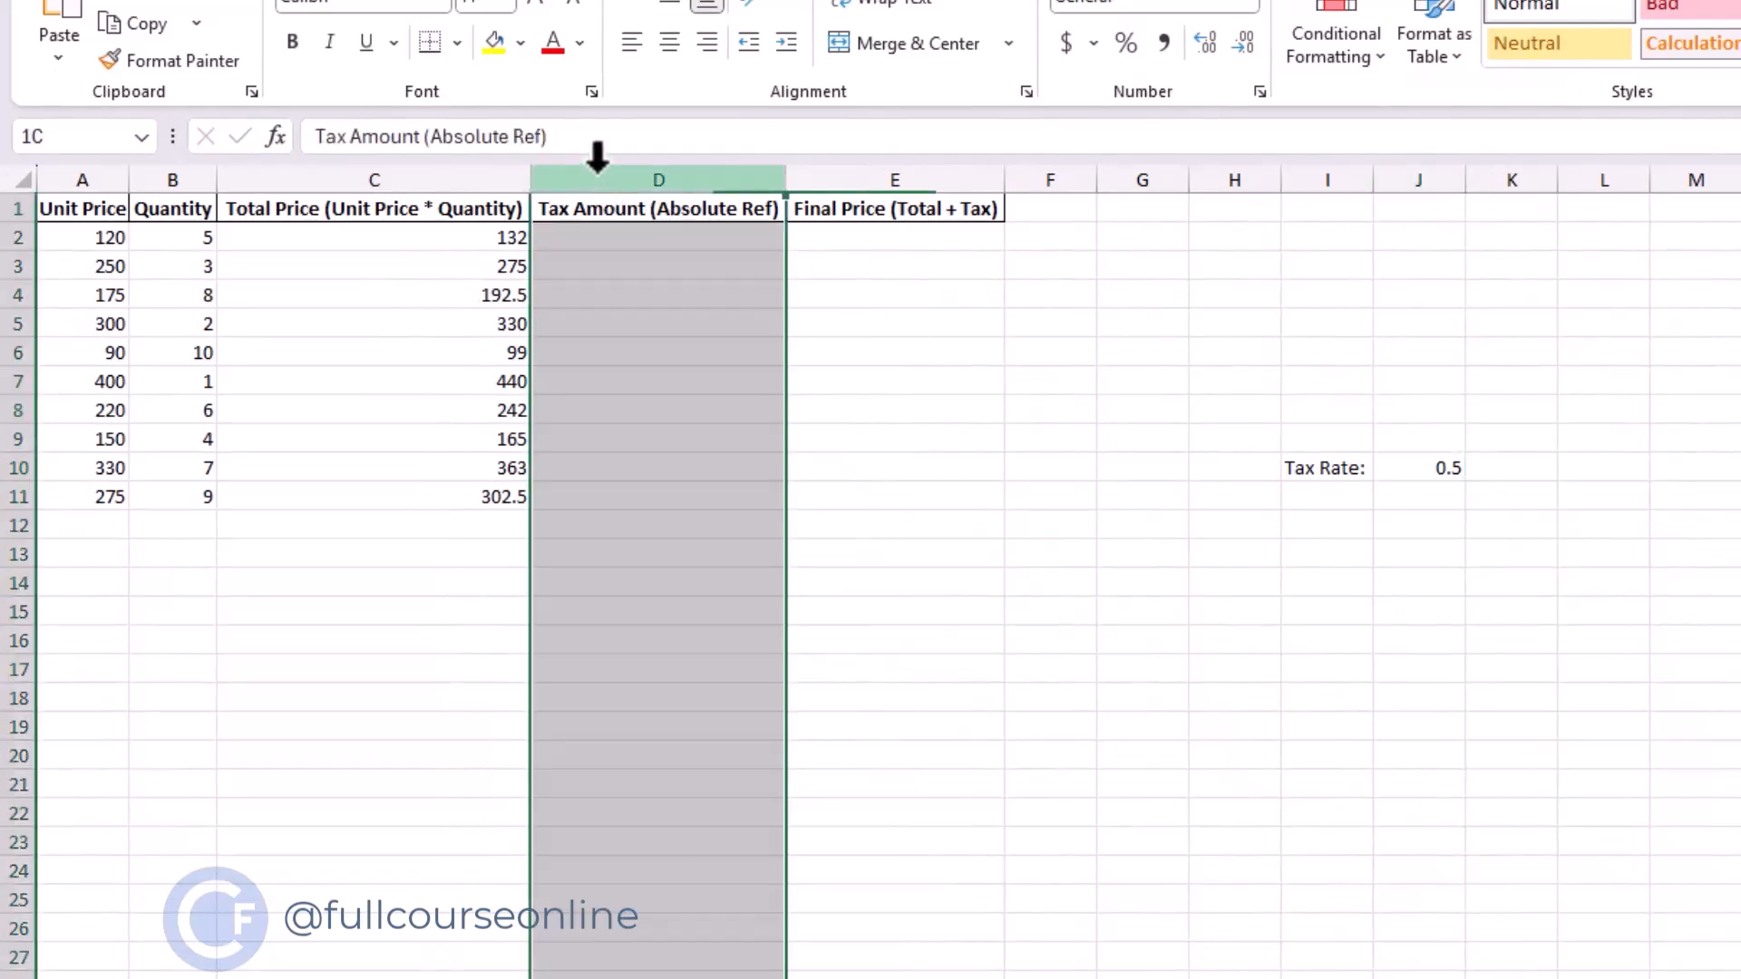
{"action": "left_click", "coordinate": [102, 174]}
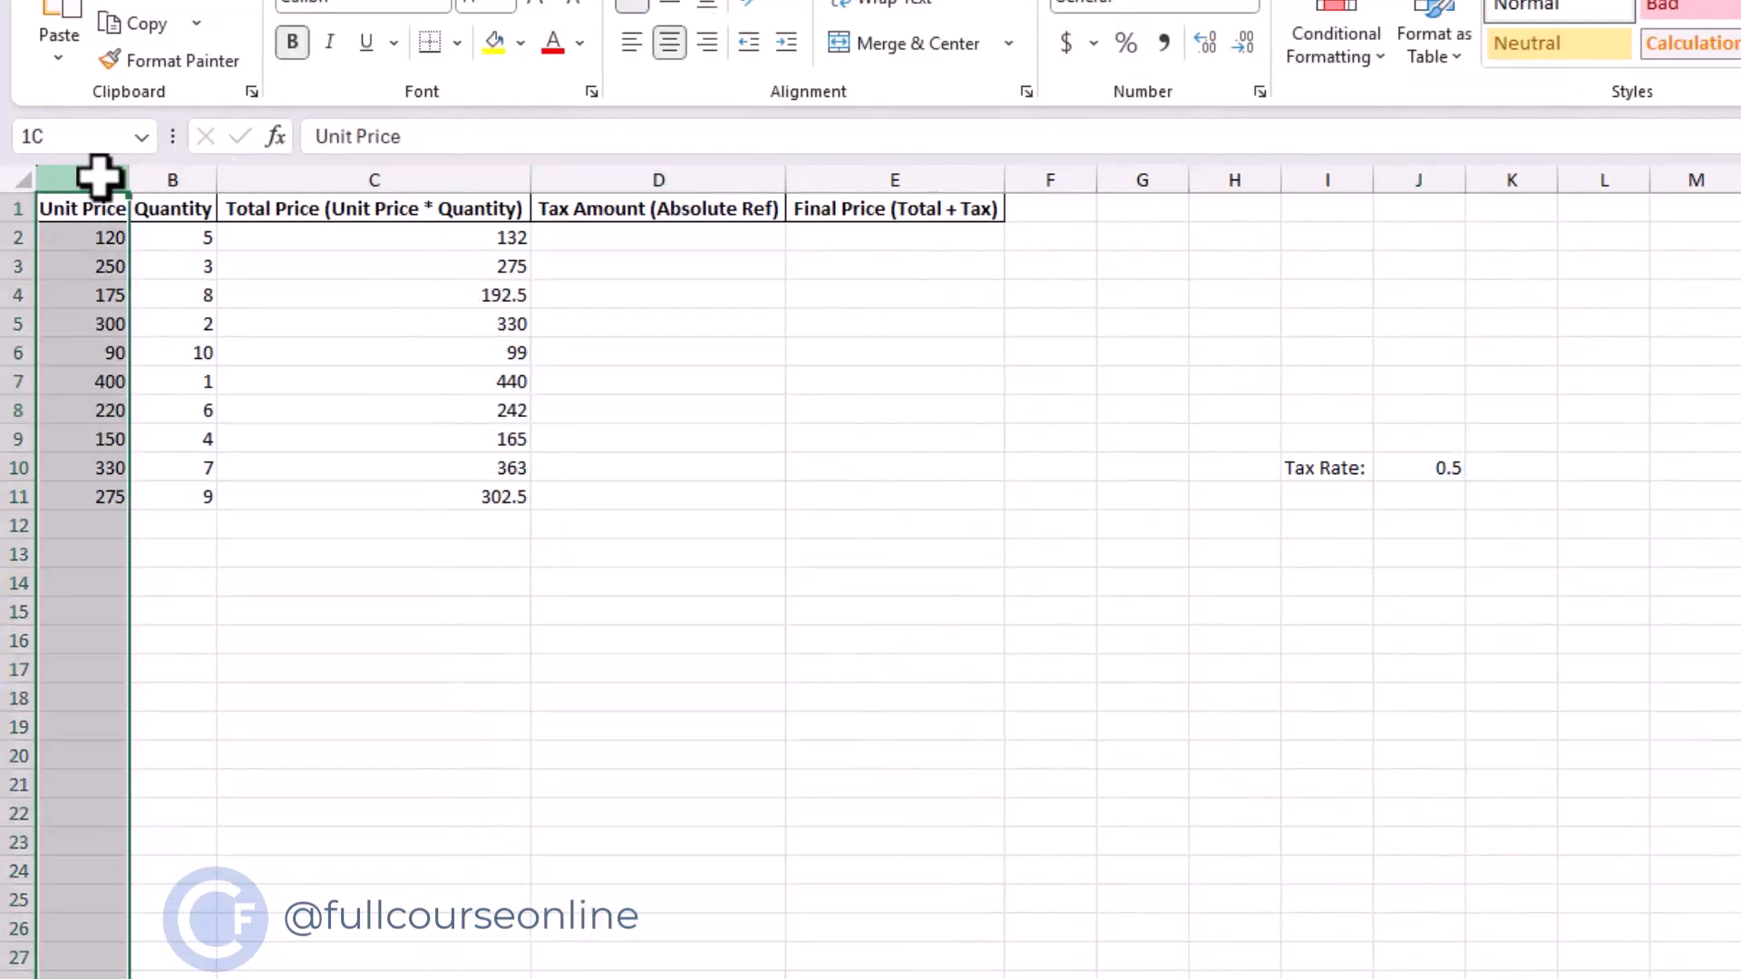
{"action": "left_click", "coordinate": [568, 234]}
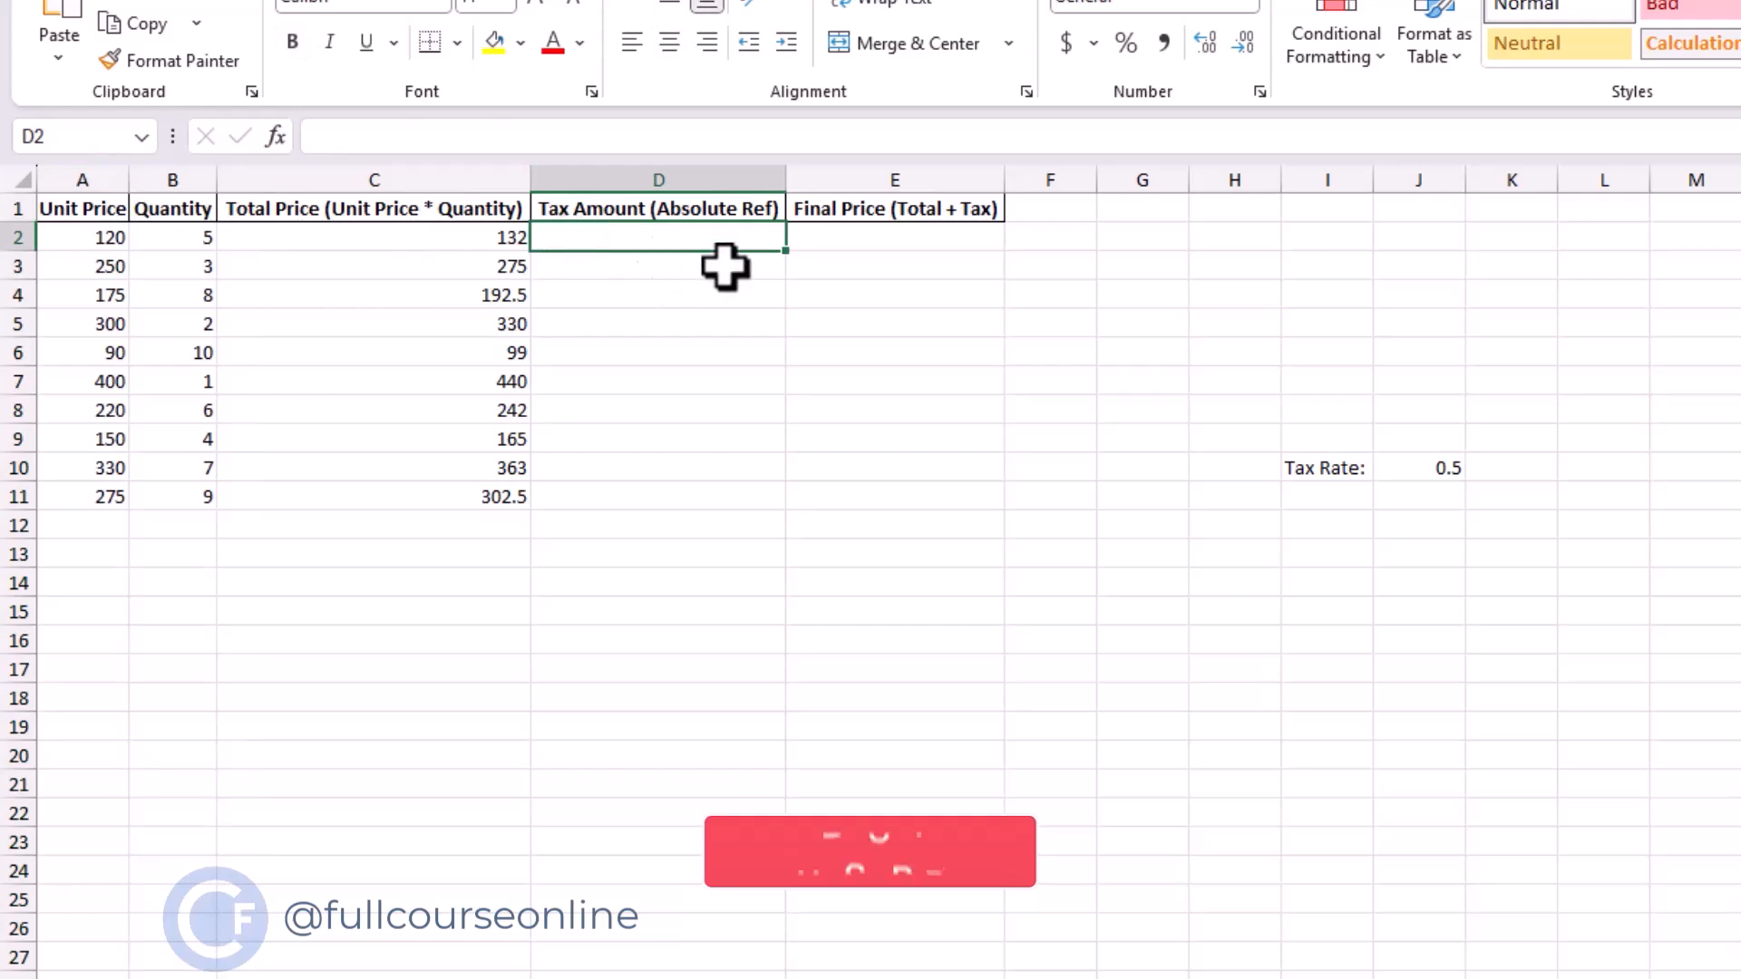
{"action": "type", "text": "="}
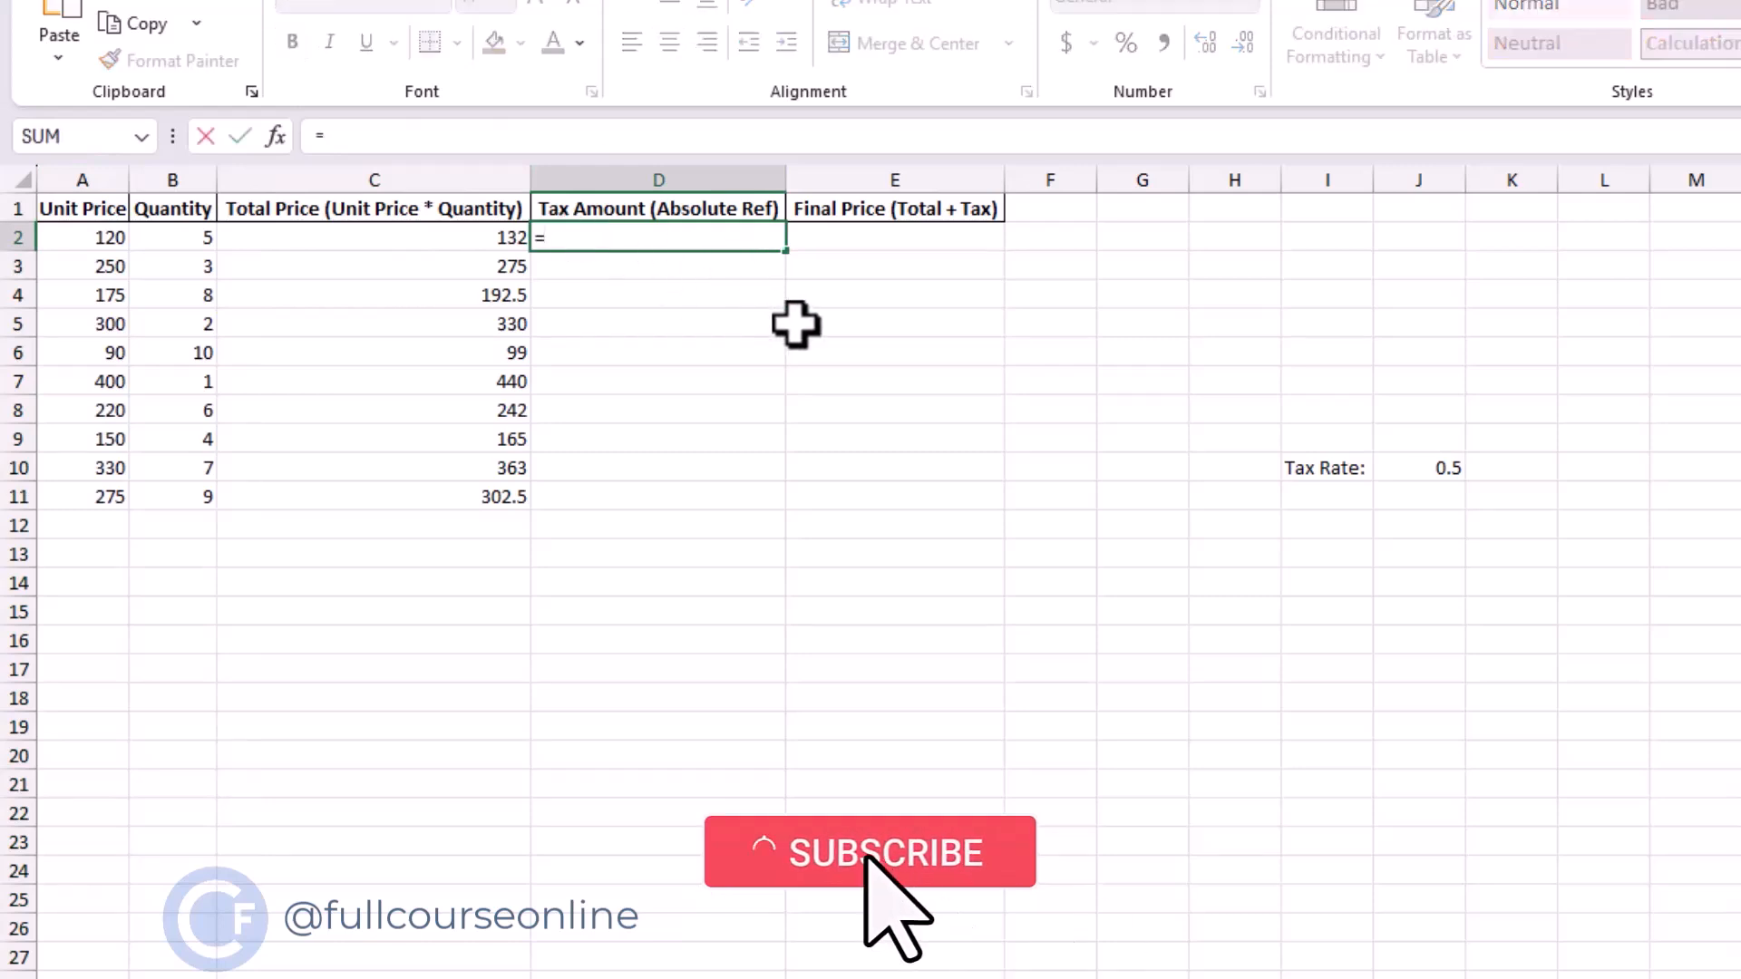
{"action": "left_click", "coordinate": [110, 234]}
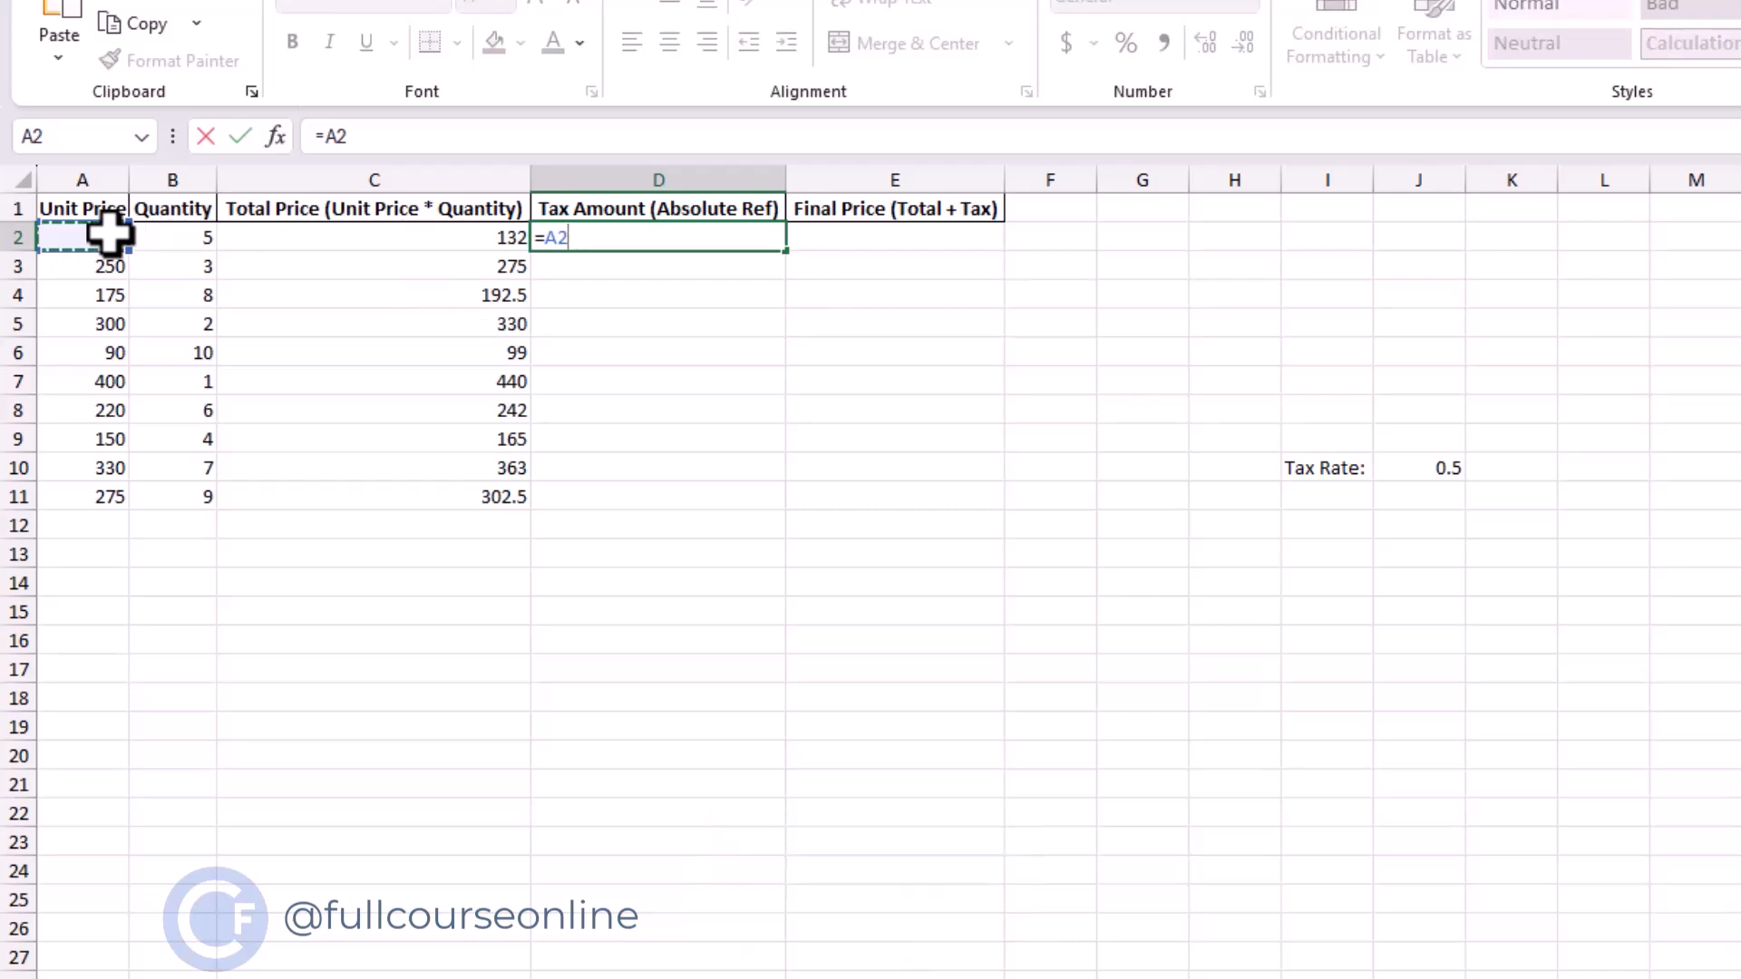
{"action": "type", "text": "*"}
{"action": "left_click", "coordinate": [1454, 468]}
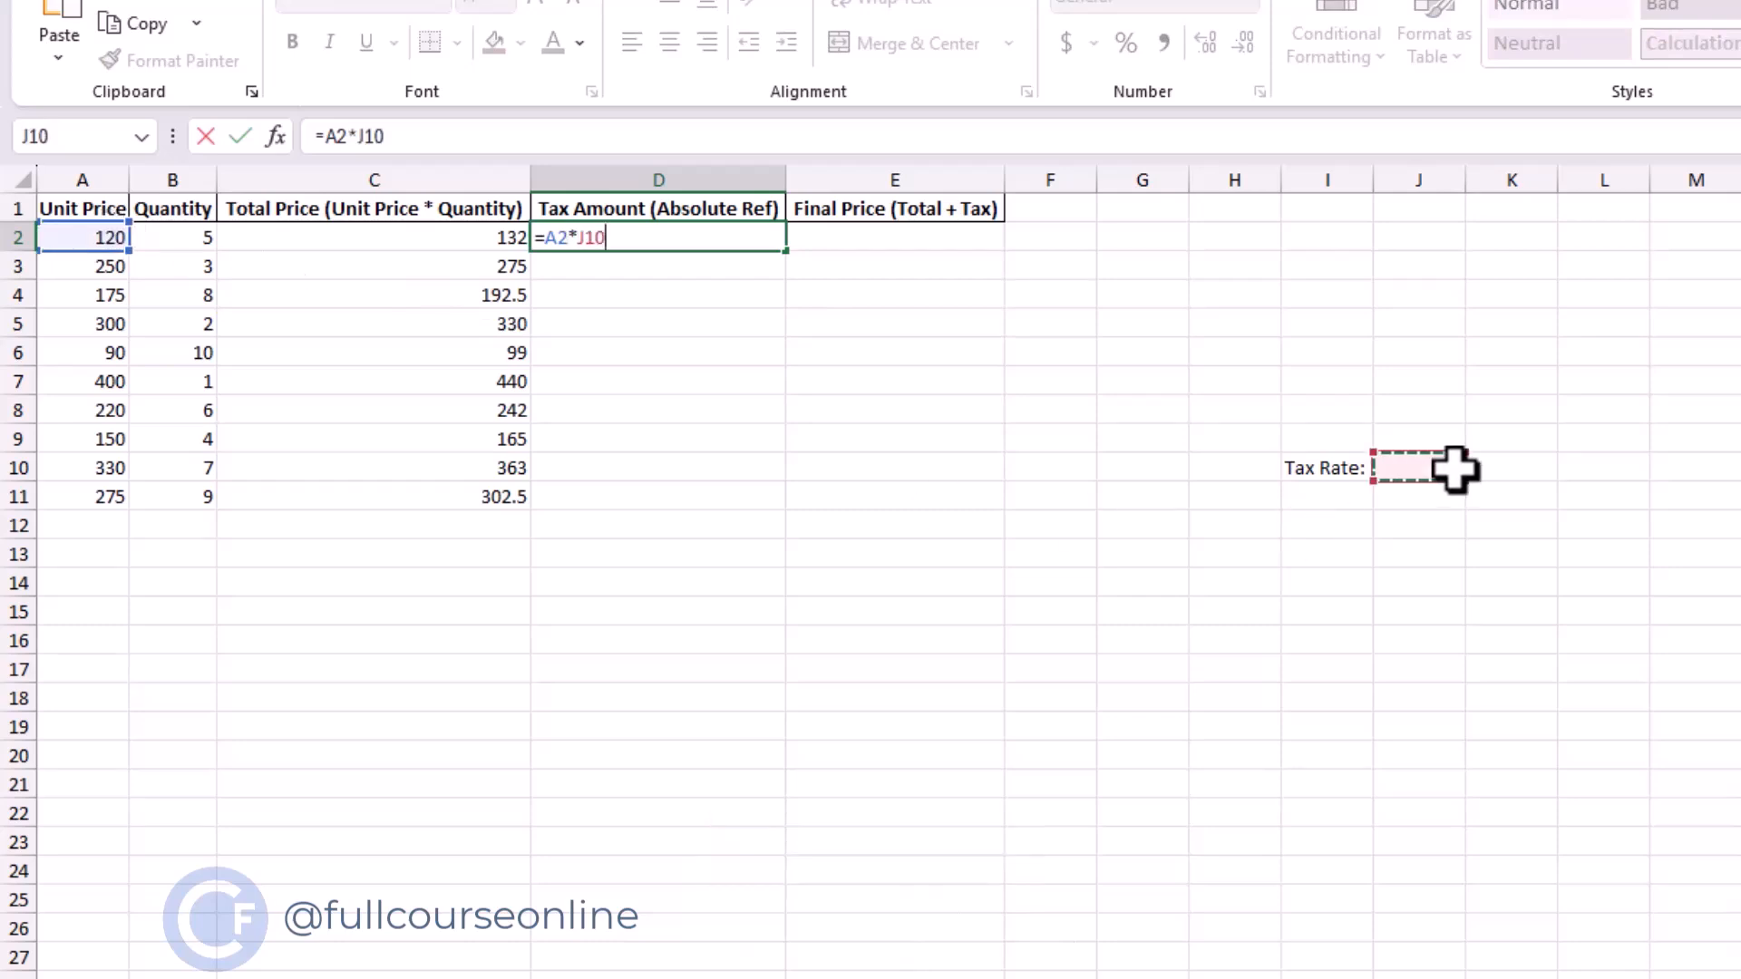
{"action": "key", "text": "Return"}
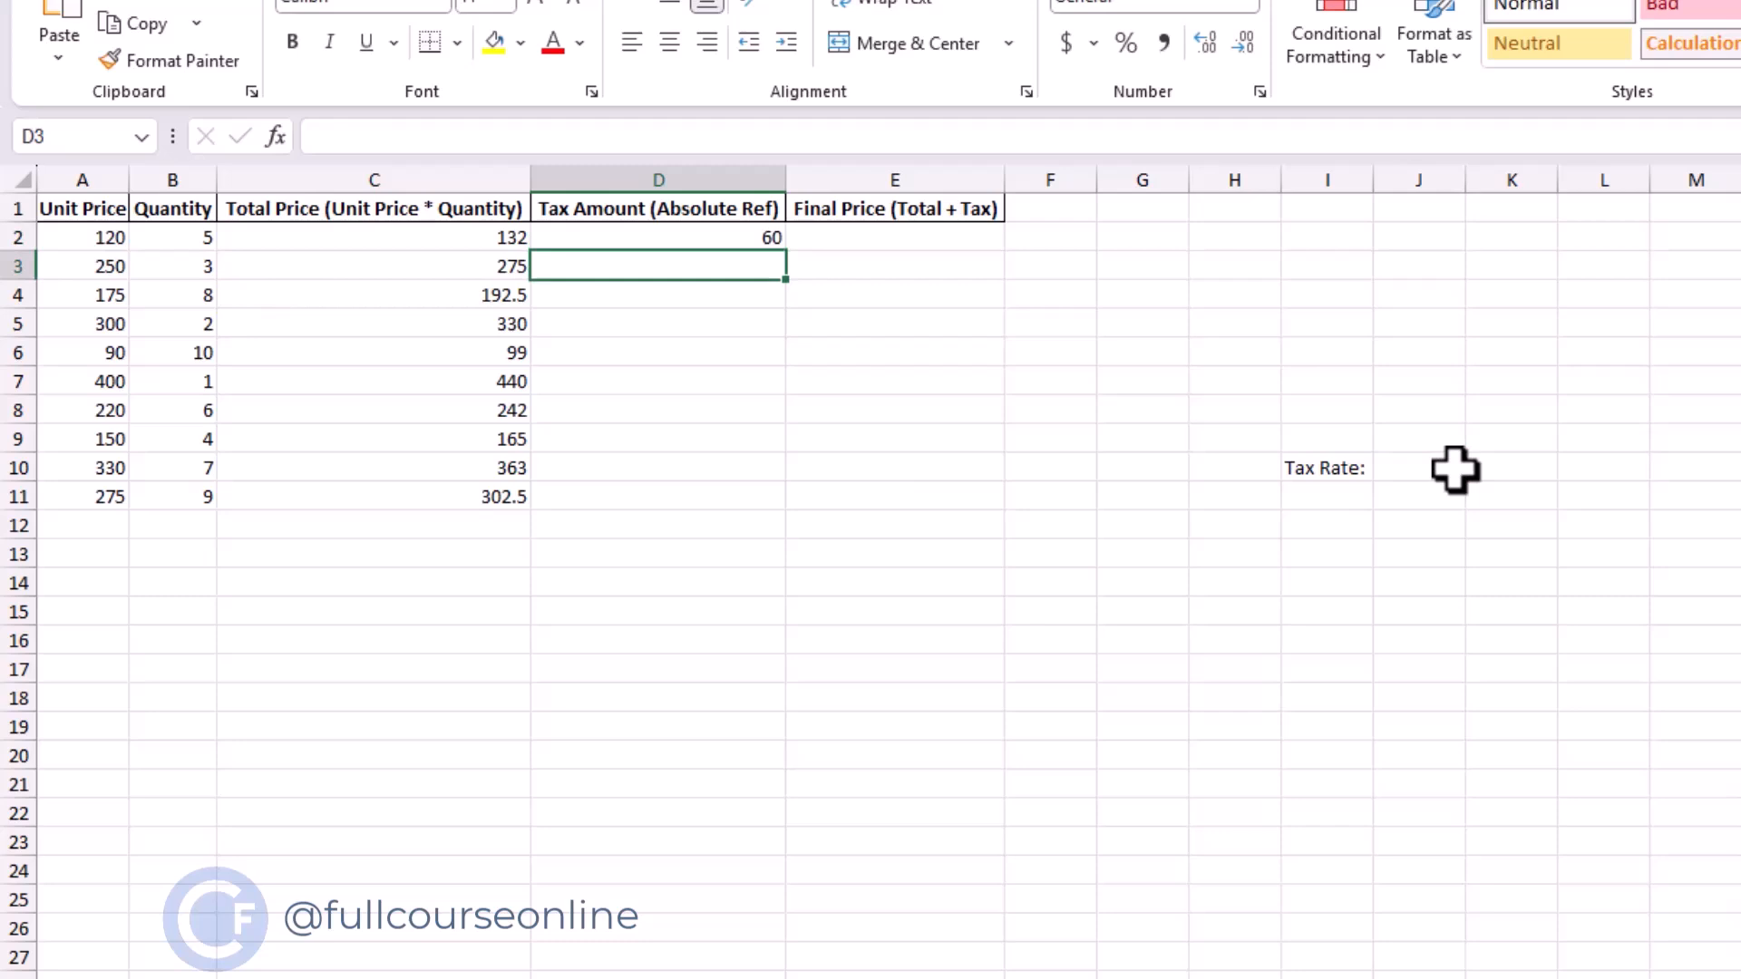
- Try filling the relative-reference tax formula from D2 down to D11, check the copied formulas, and undo the fill
{"action": "left_click", "coordinate": [741, 239]}
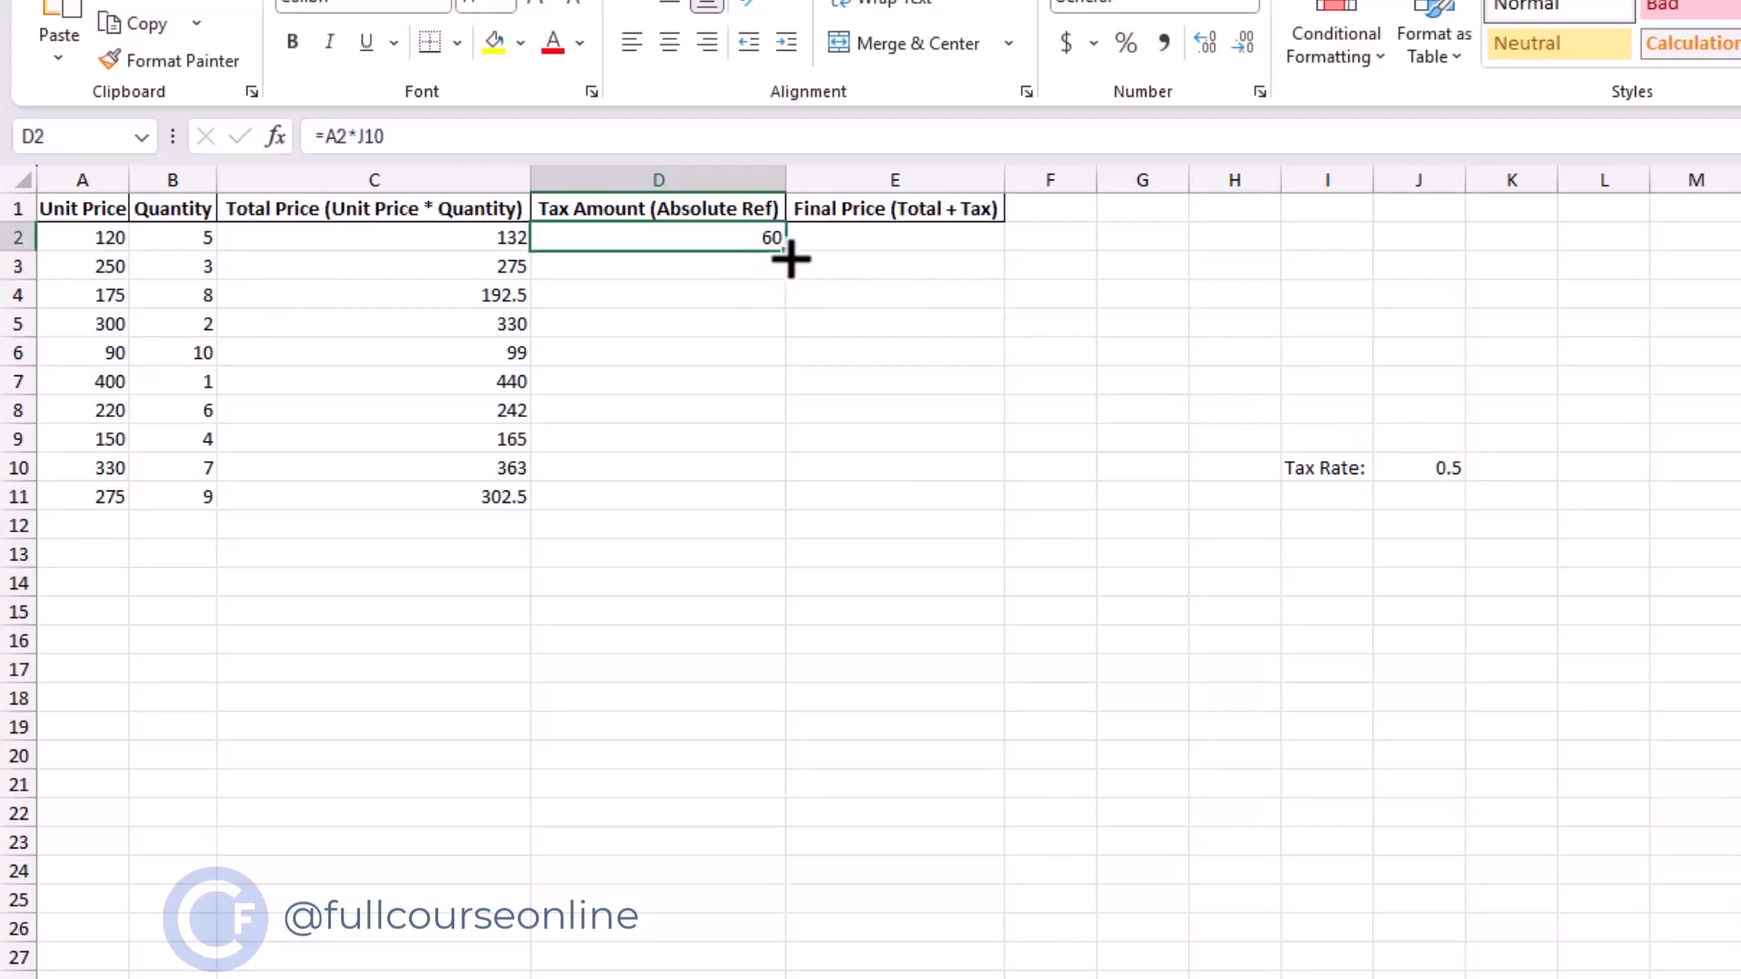
{"action": "left_click_drag", "start_coordinate": [787, 253], "coordinate": [778, 504]}
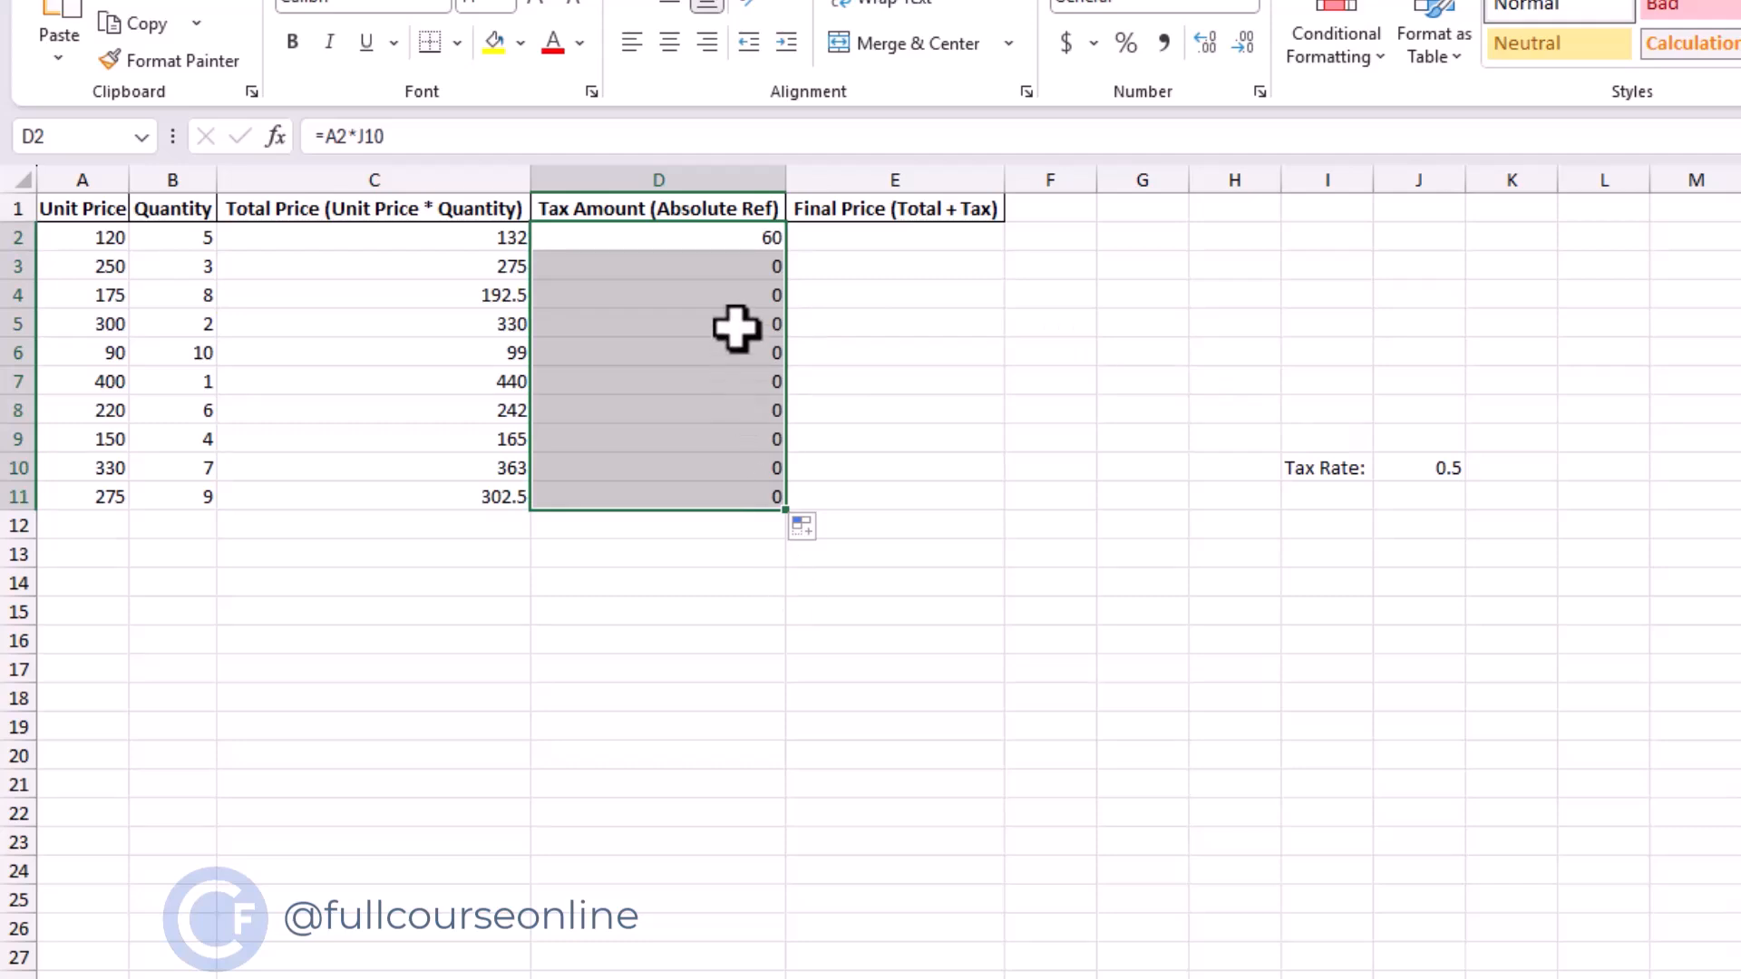
{"action": "left_click", "coordinate": [731, 272]}
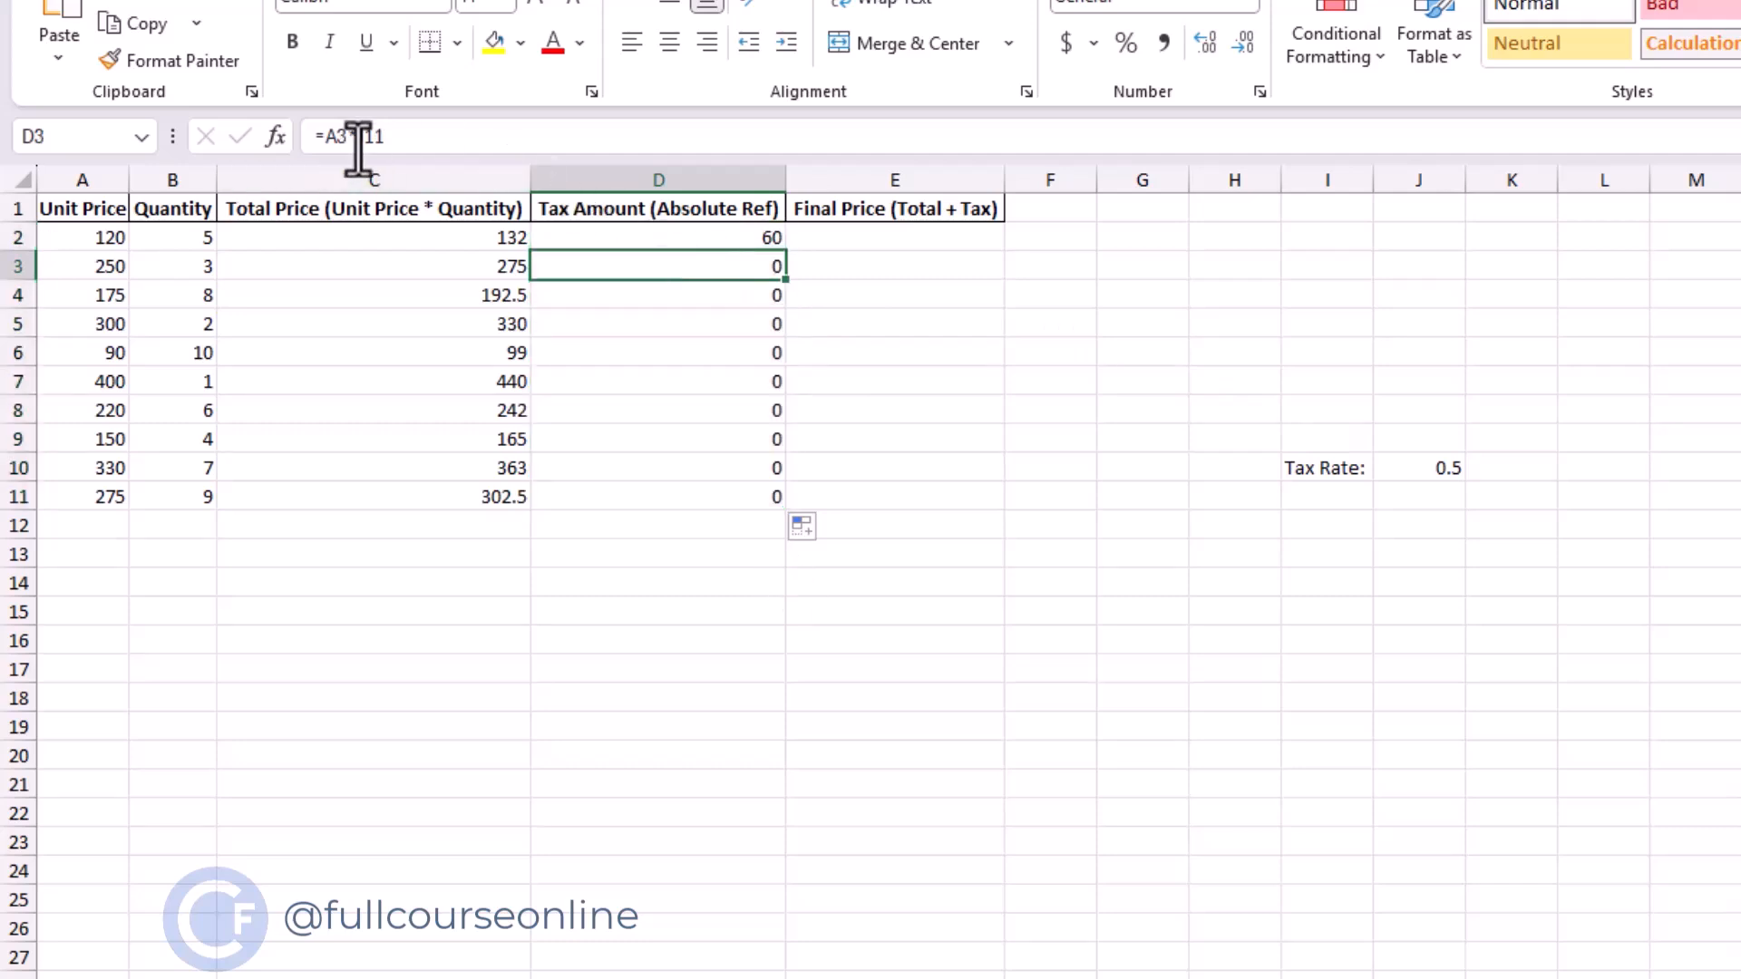
{"action": "left_click", "coordinate": [624, 298]}
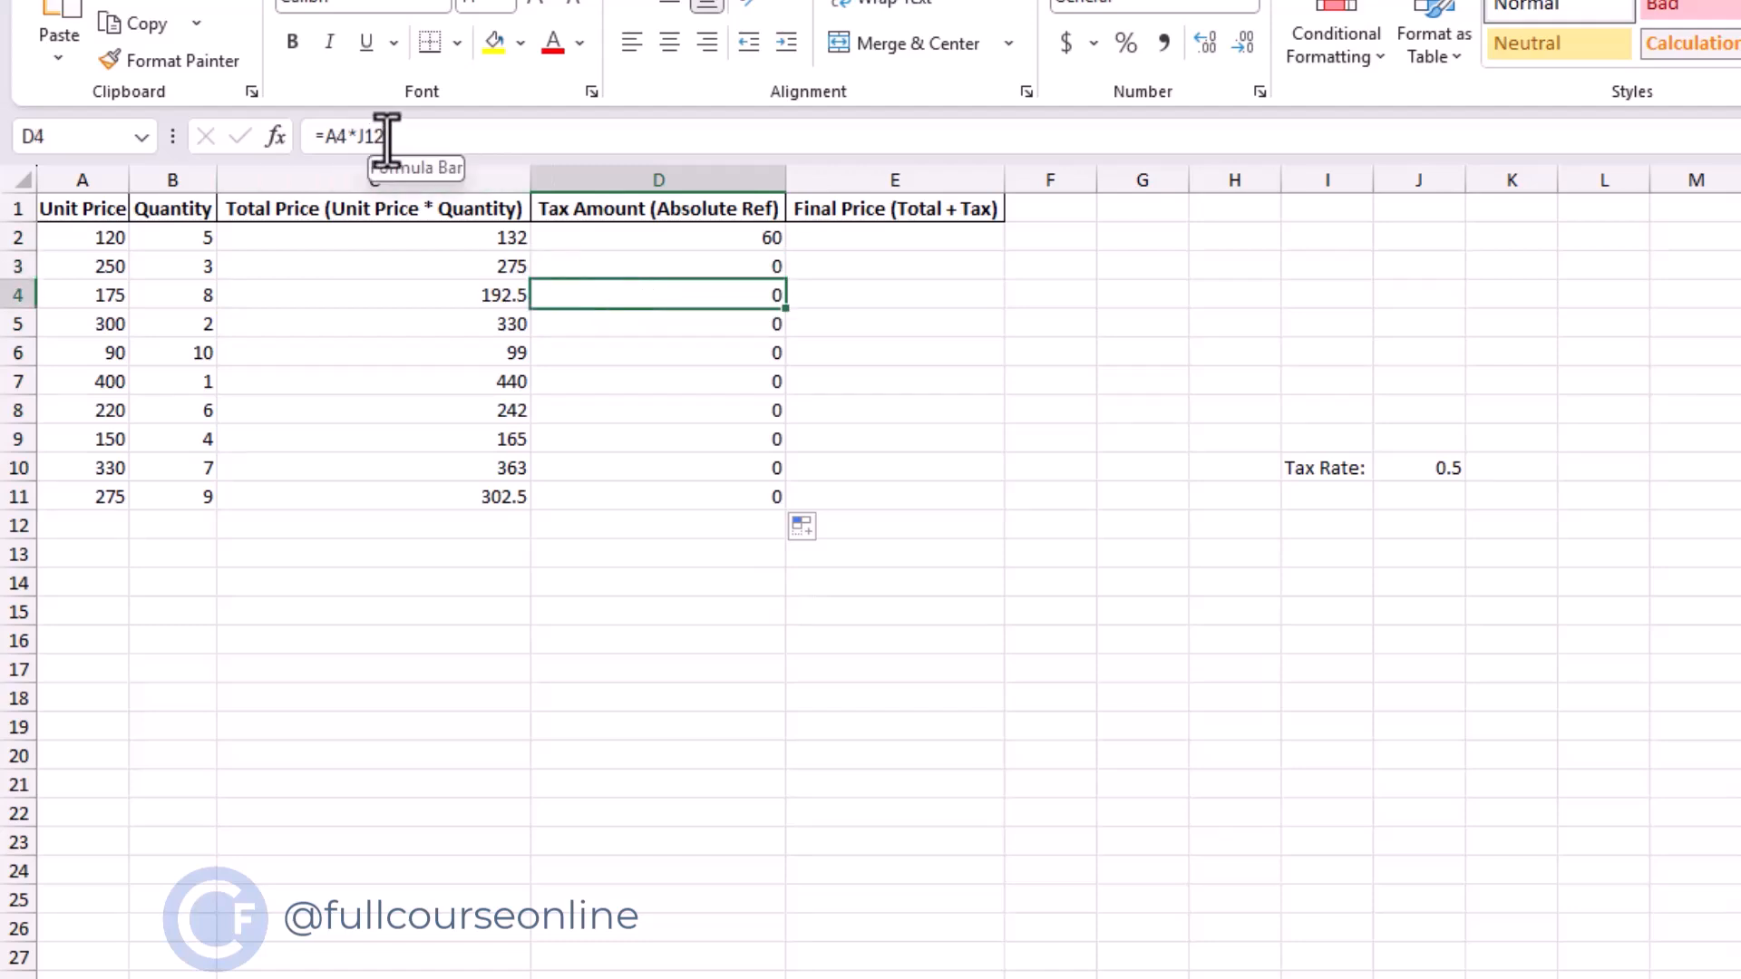
{"action": "left_click", "coordinate": [612, 322]}
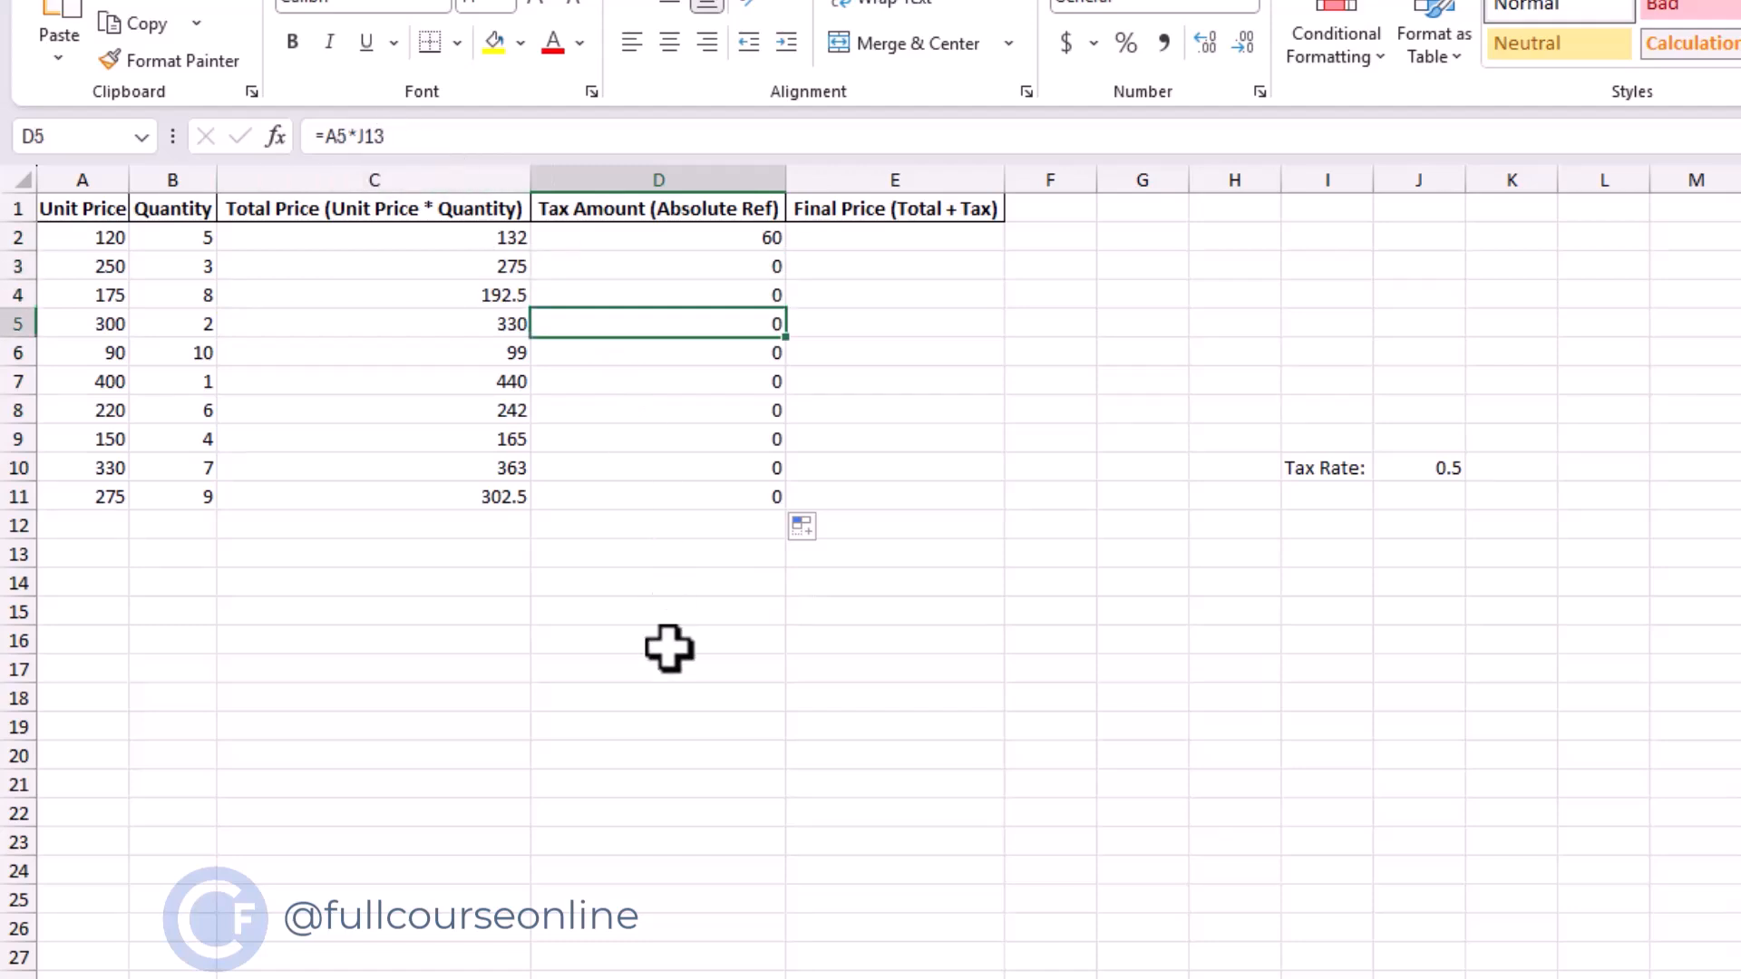
{"action": "key", "text": "ctrl+z"}
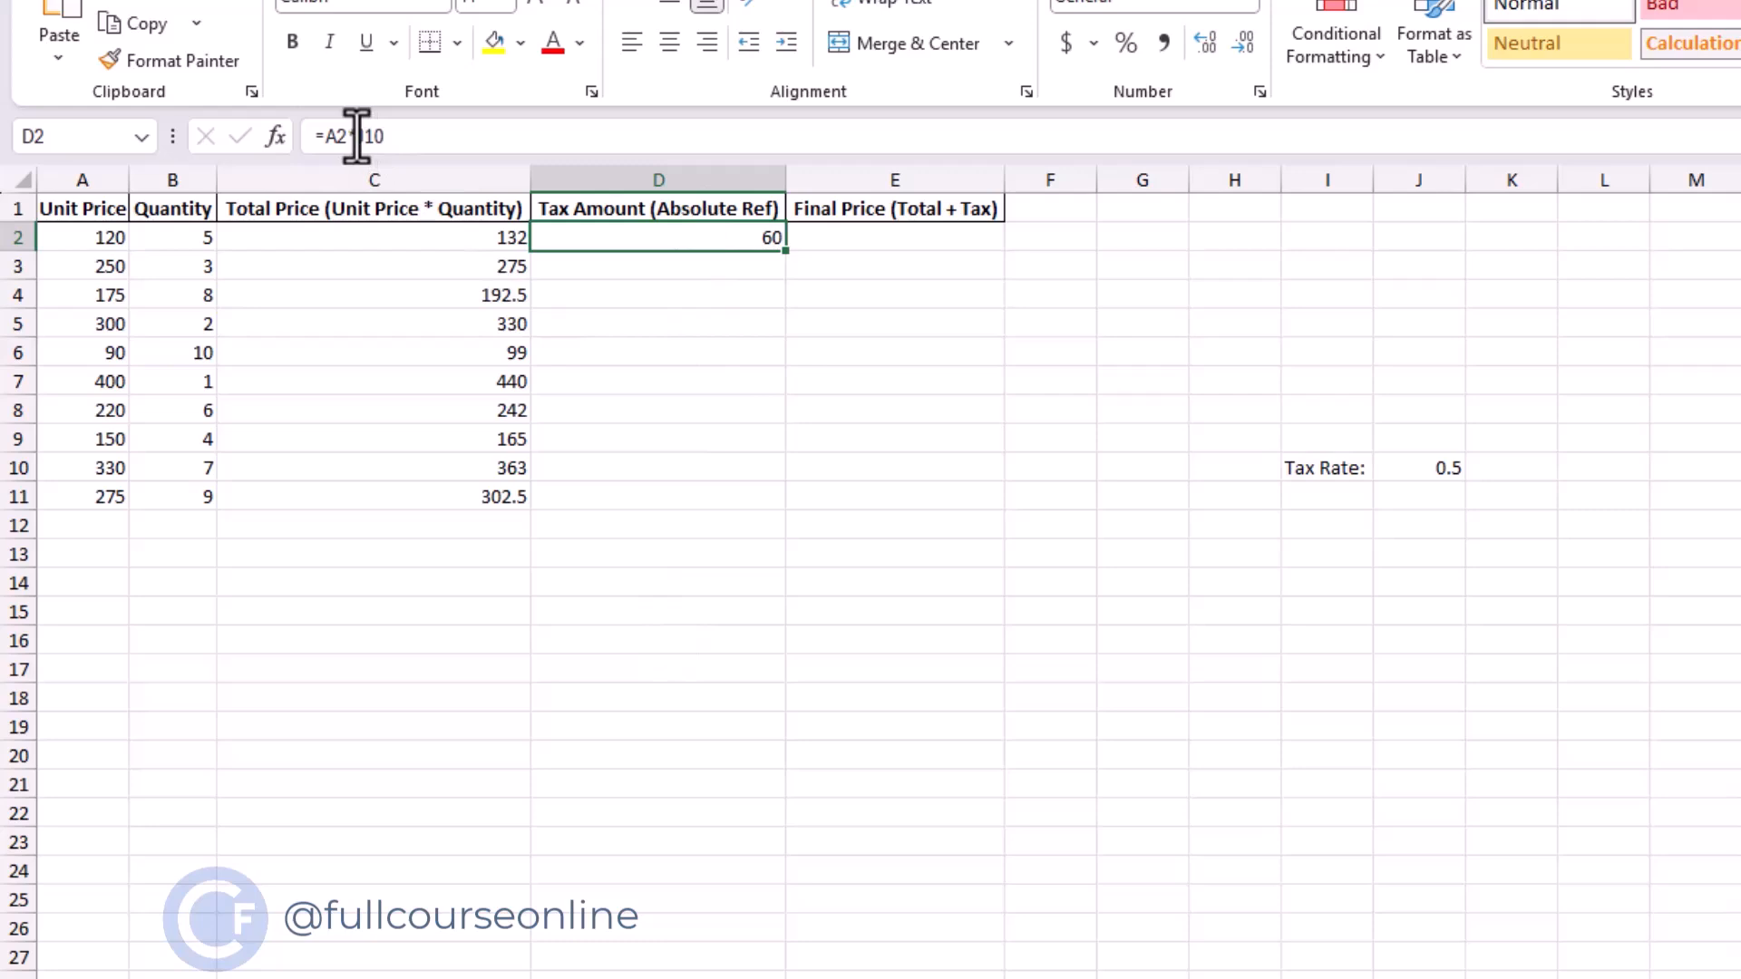
- Make the tax rate reference absolute in cell D2 so the formula reads =A2*$J$10
{"action": "left_click", "coordinate": [432, 136]}
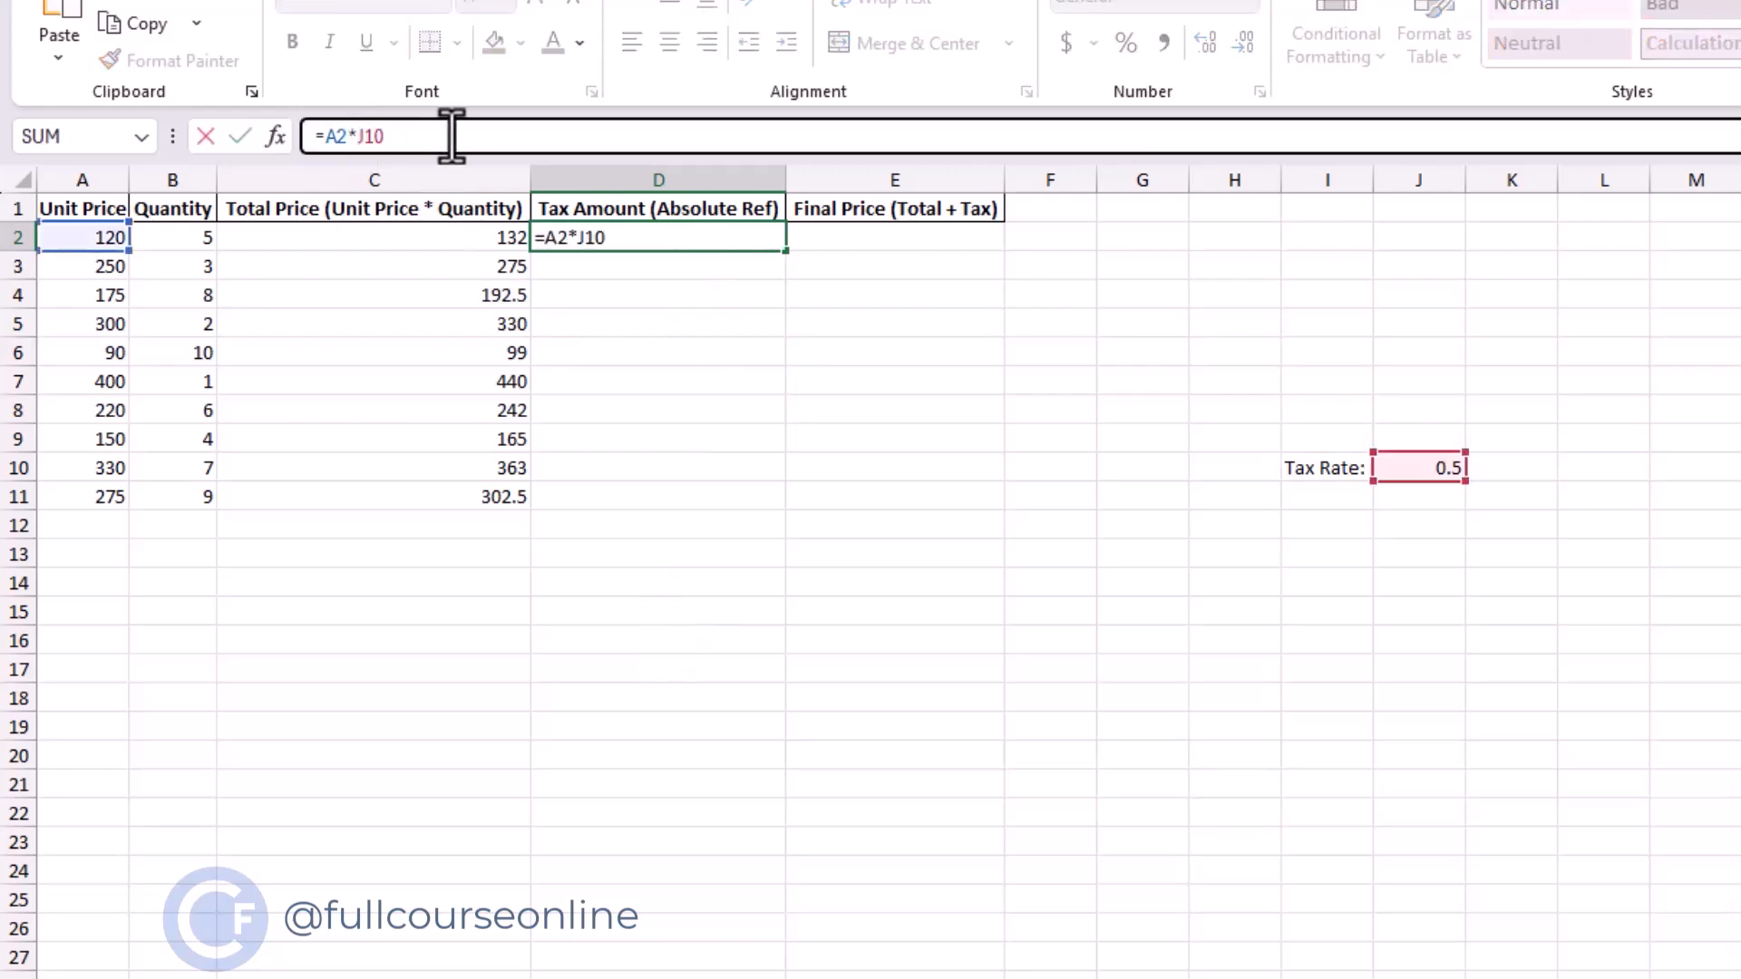
{"action": "type", "text": "$"}
{"action": "key", "text": "Right"}
{"action": "type", "text": "$"}
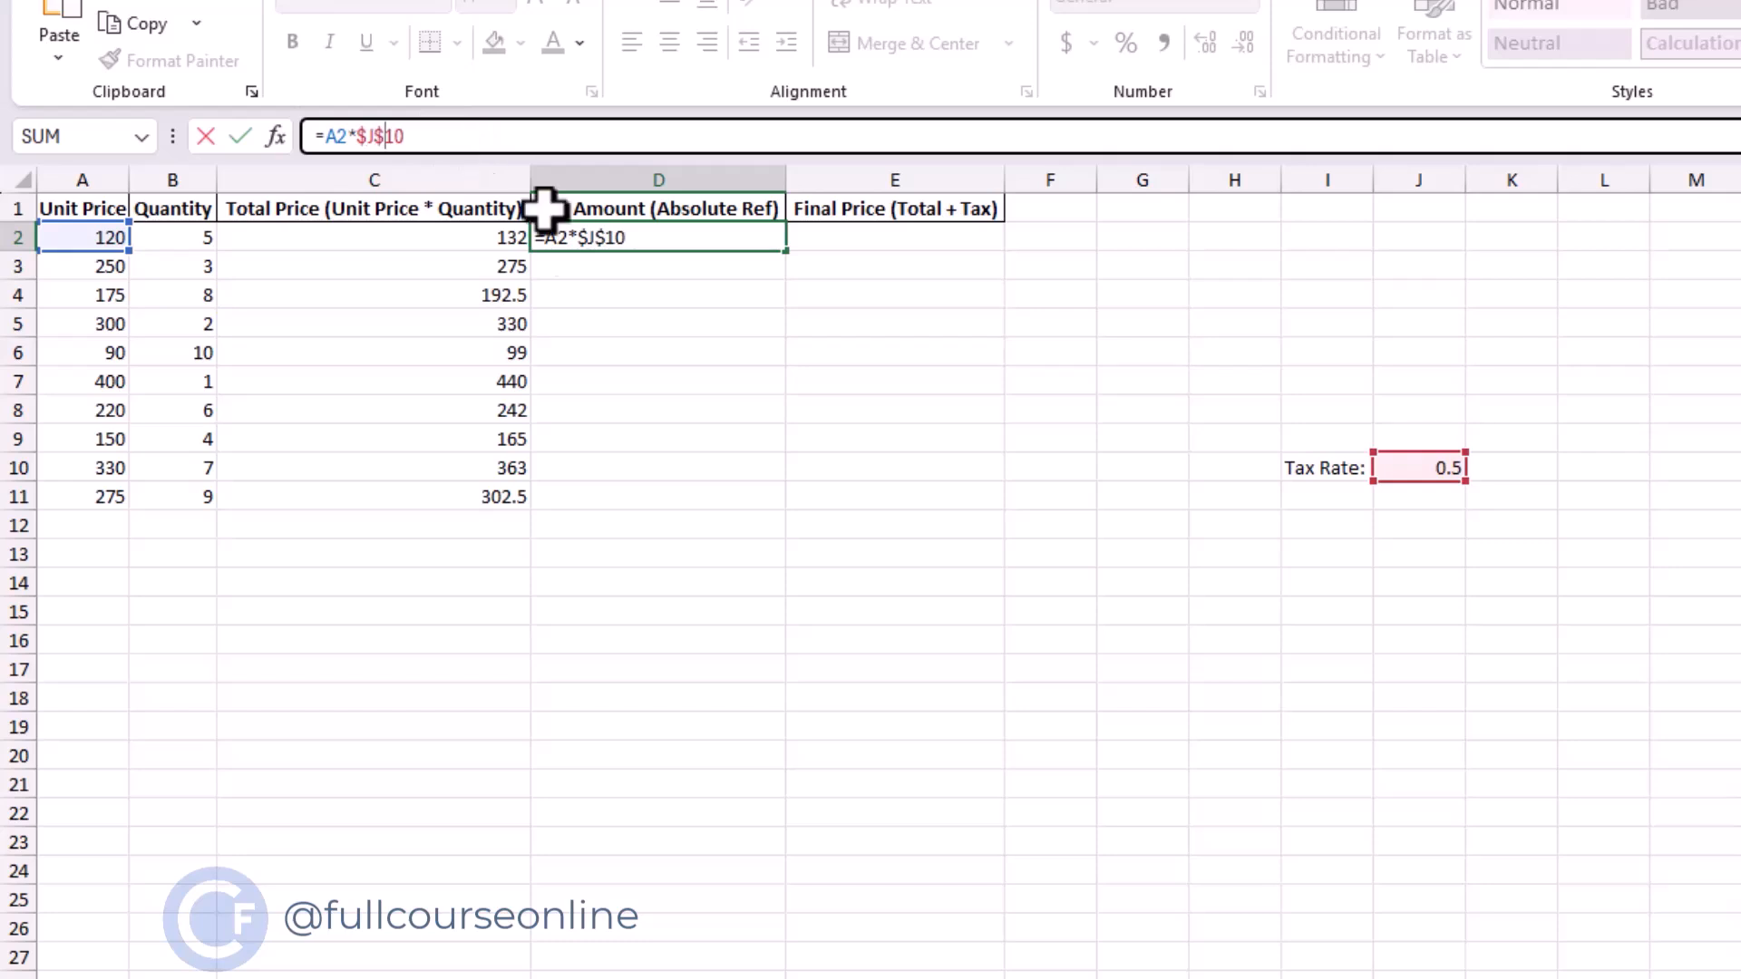
{"action": "key", "text": "Return"}
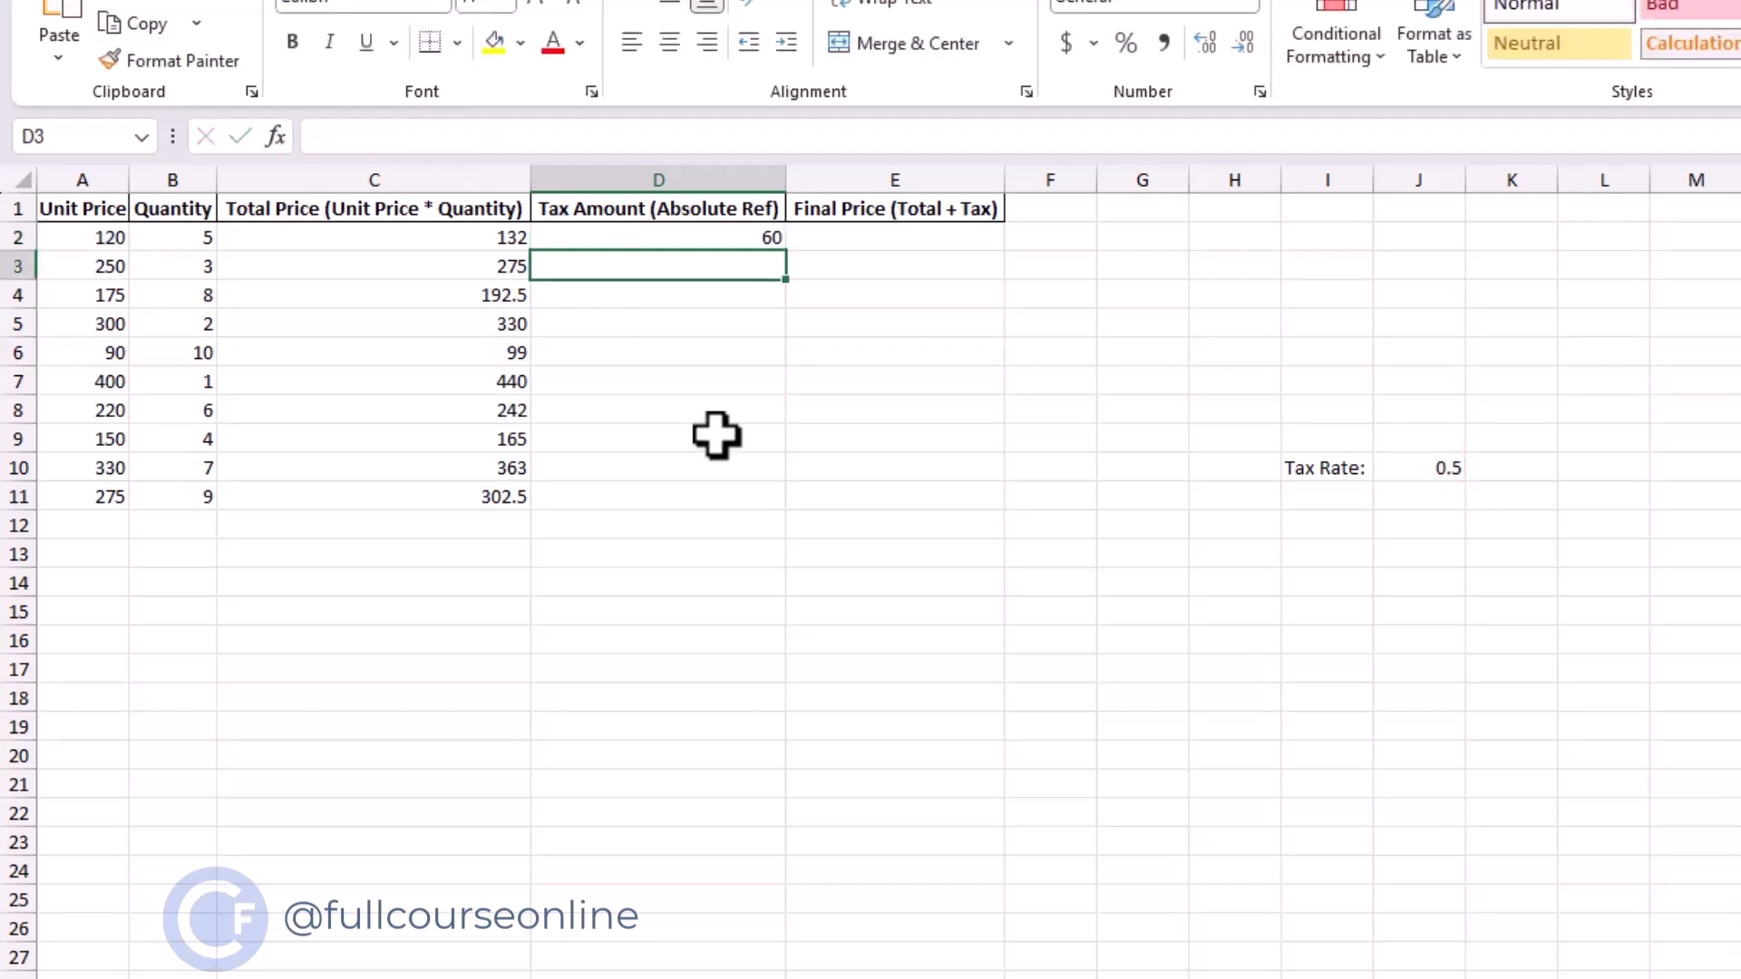
- Fill the absolute-reference formula from D2 down to D11 and check the copied formulas in D3 to D5
{"action": "left_click", "coordinate": [745, 234]}
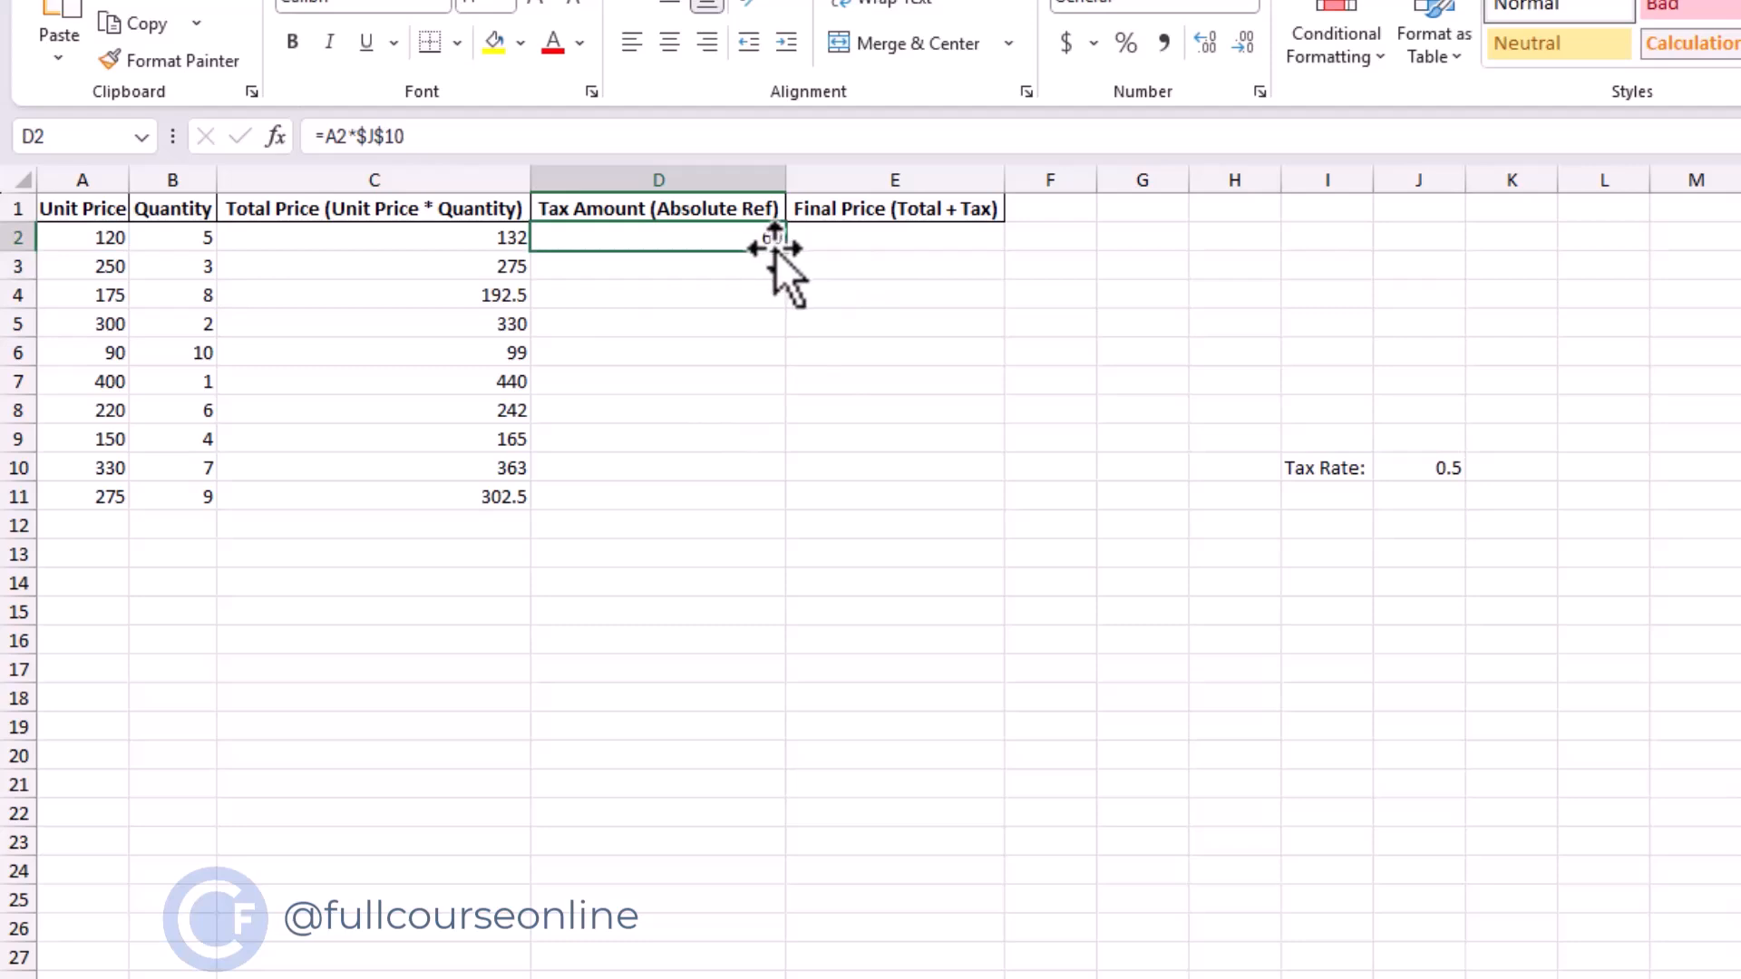
{"action": "left_click_drag", "start_coordinate": [789, 256], "coordinate": [798, 509]}
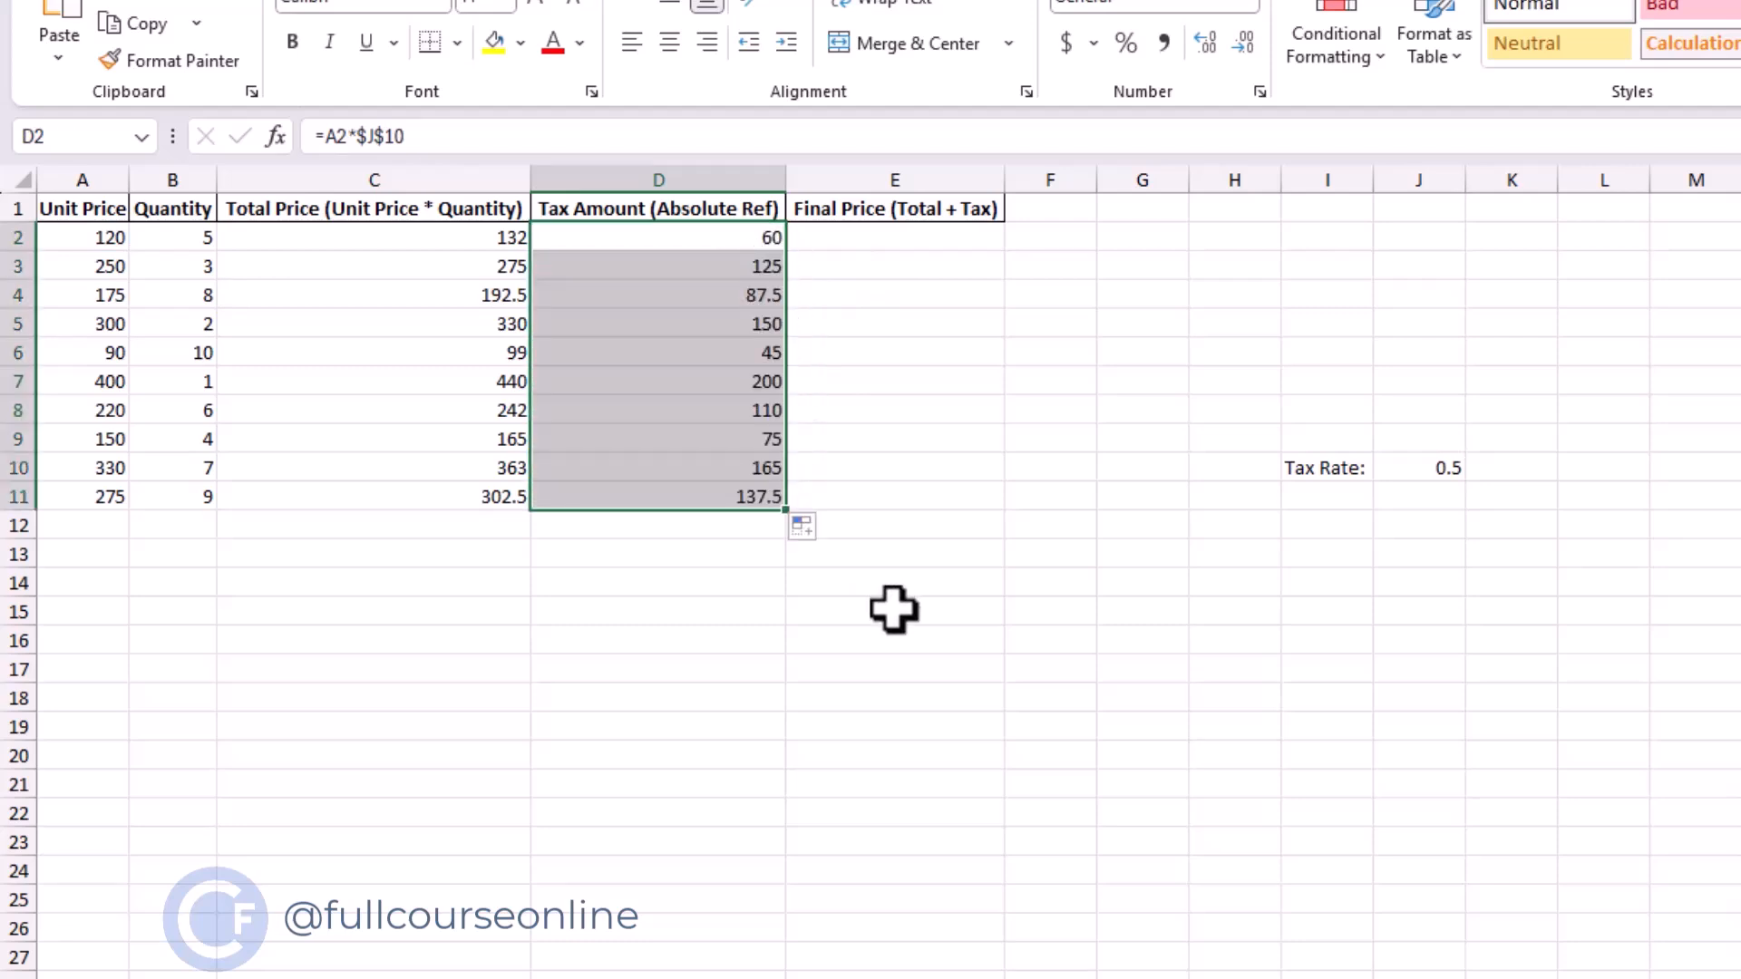
{"action": "left_click", "coordinate": [726, 272]}
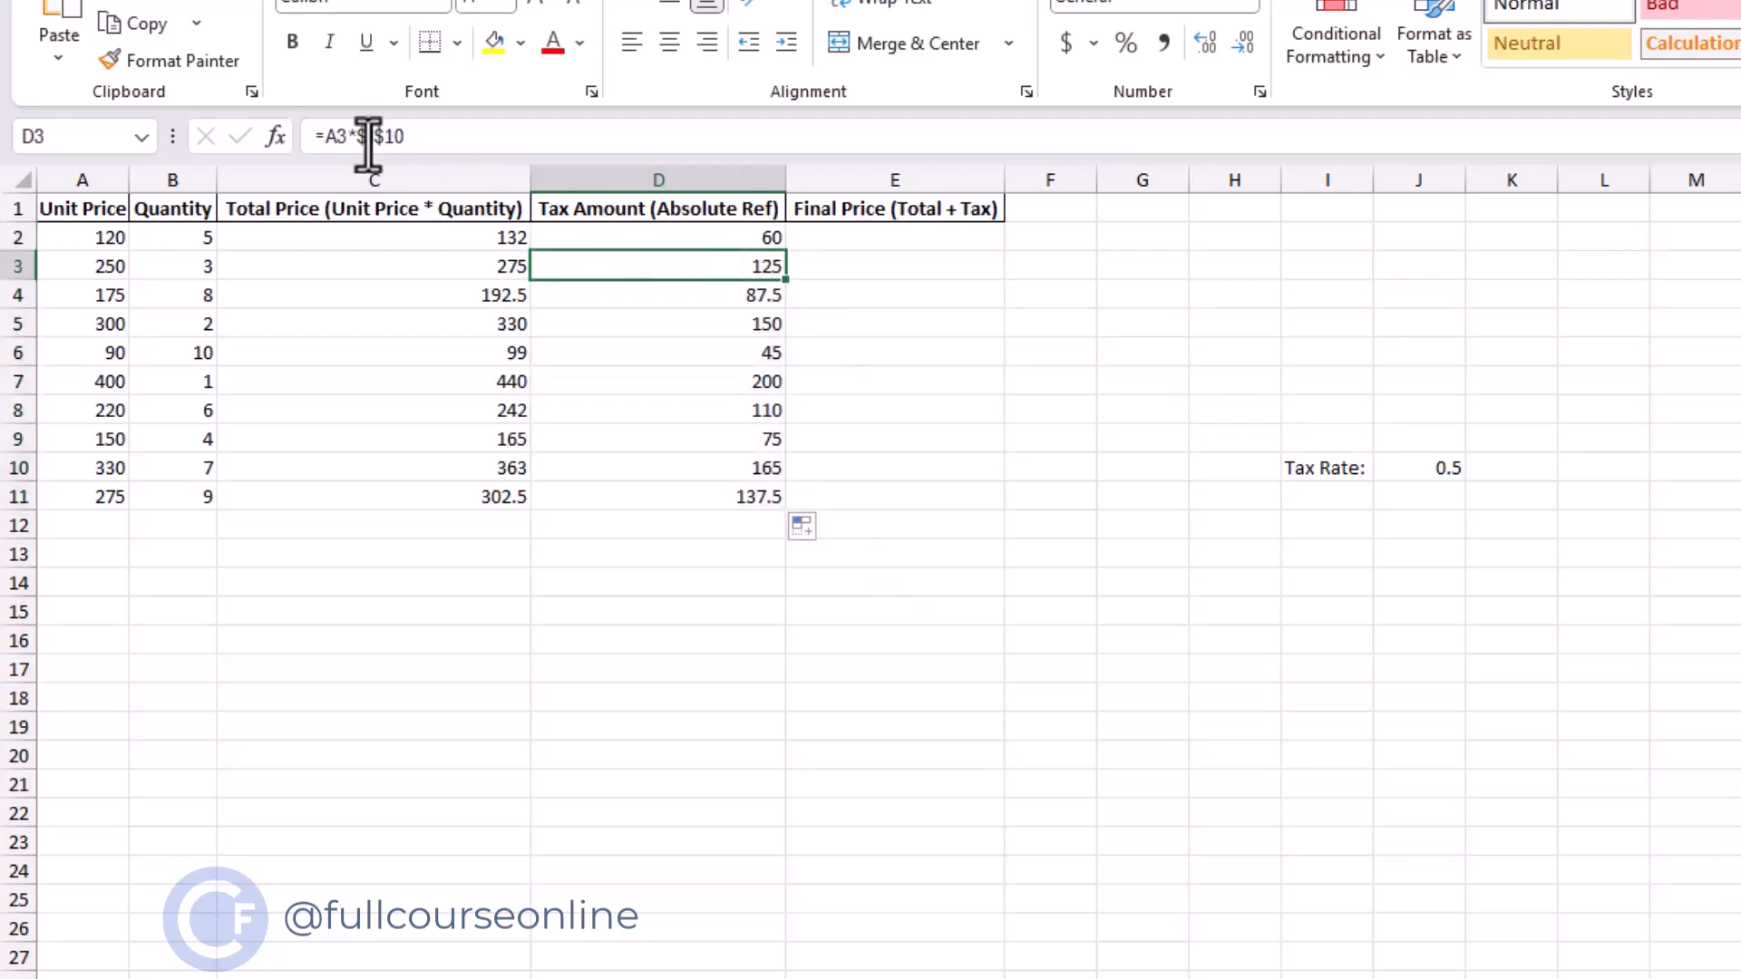
{"action": "left_click", "coordinate": [608, 290]}
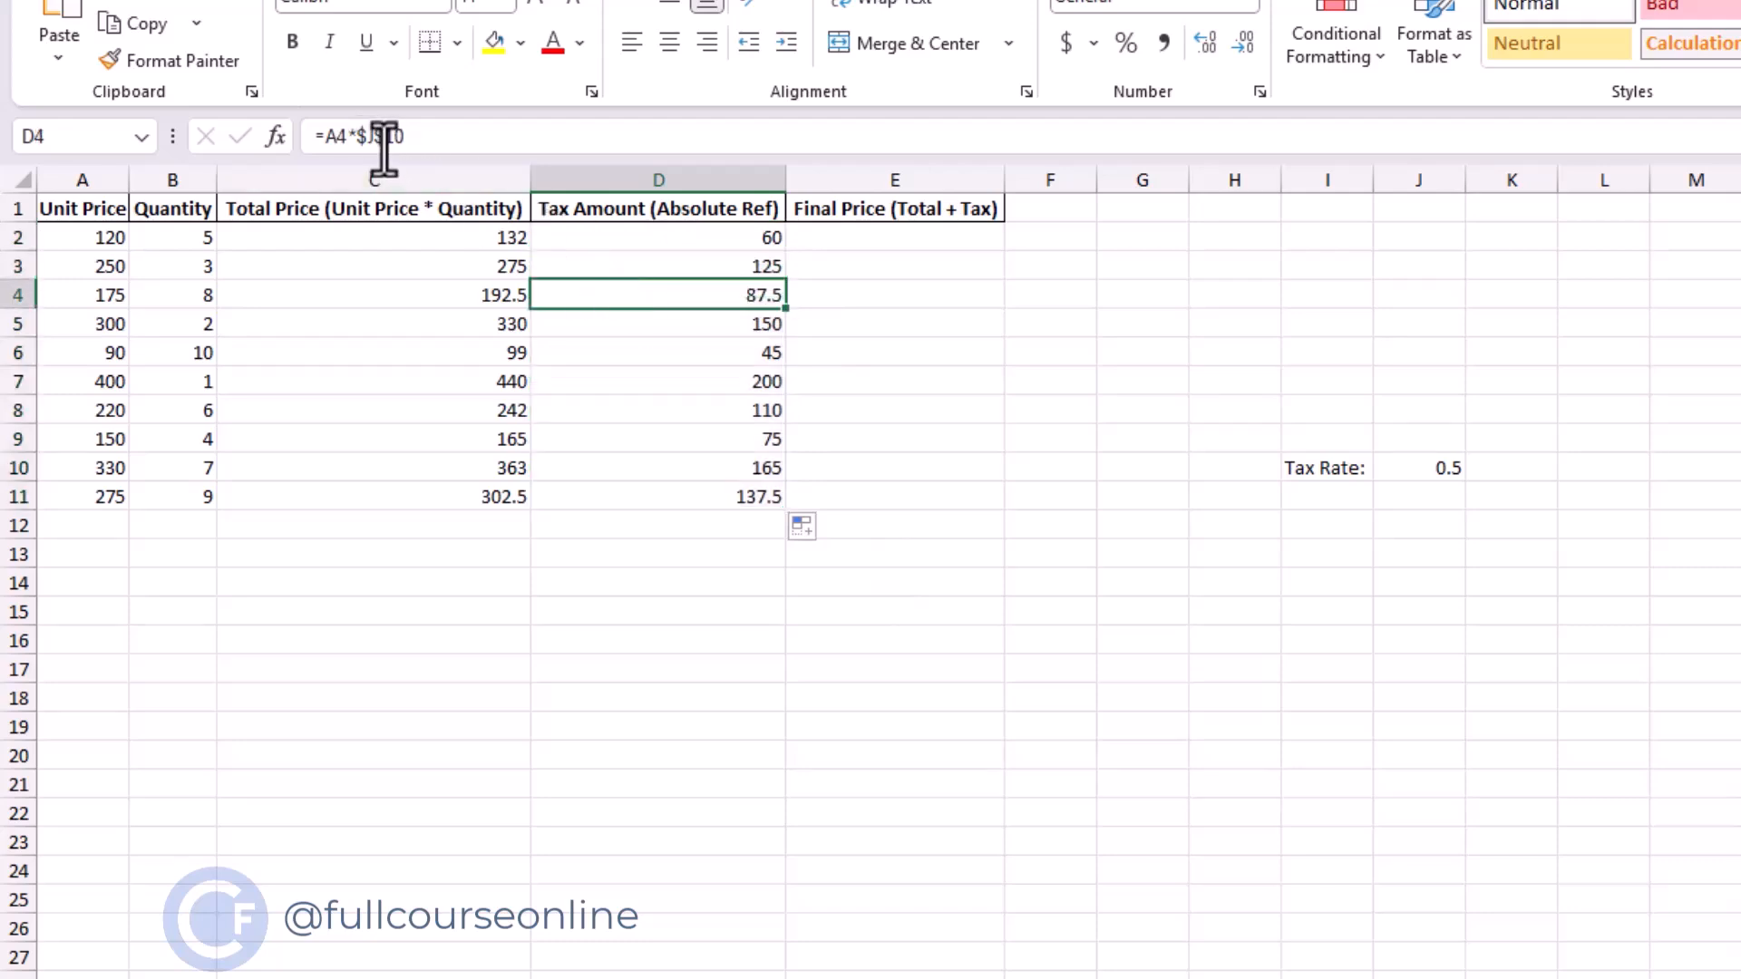
{"action": "left_click", "coordinate": [612, 321]}
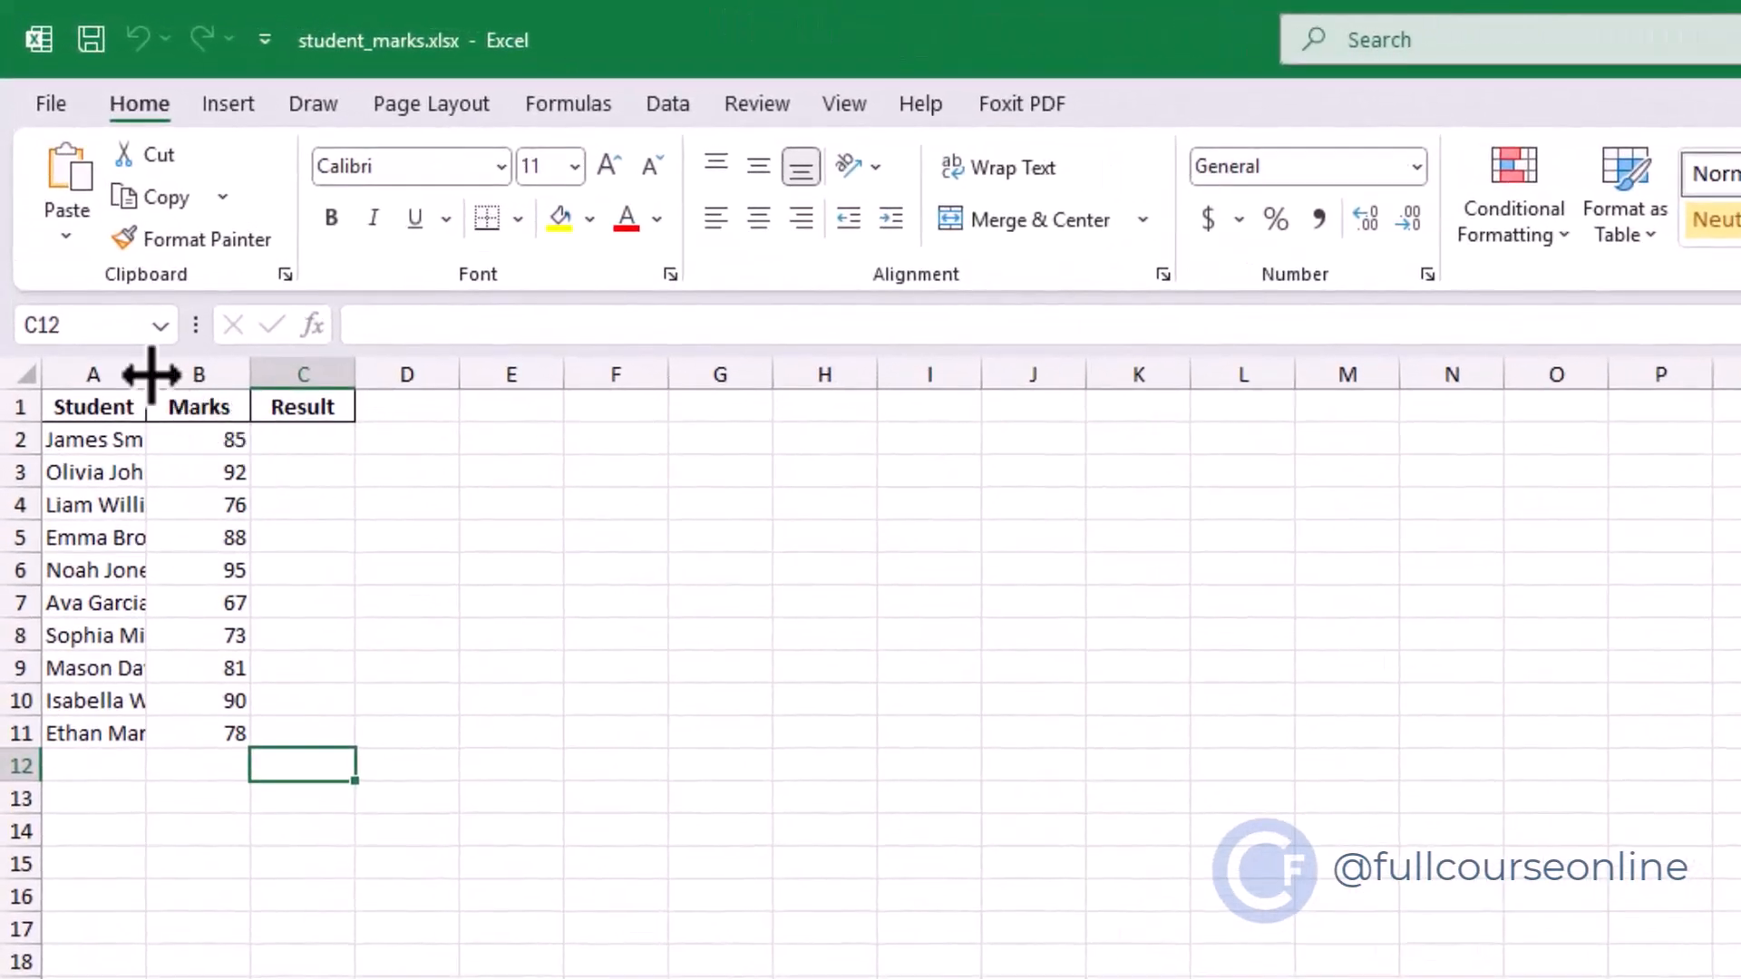
- In student_marks.xlsx, autofit the Student column and enter an IF formula in C2 returning "Pass" if B2>80, otherwise "Fail"
{"action": "double_click", "coordinate": [130, 329]}
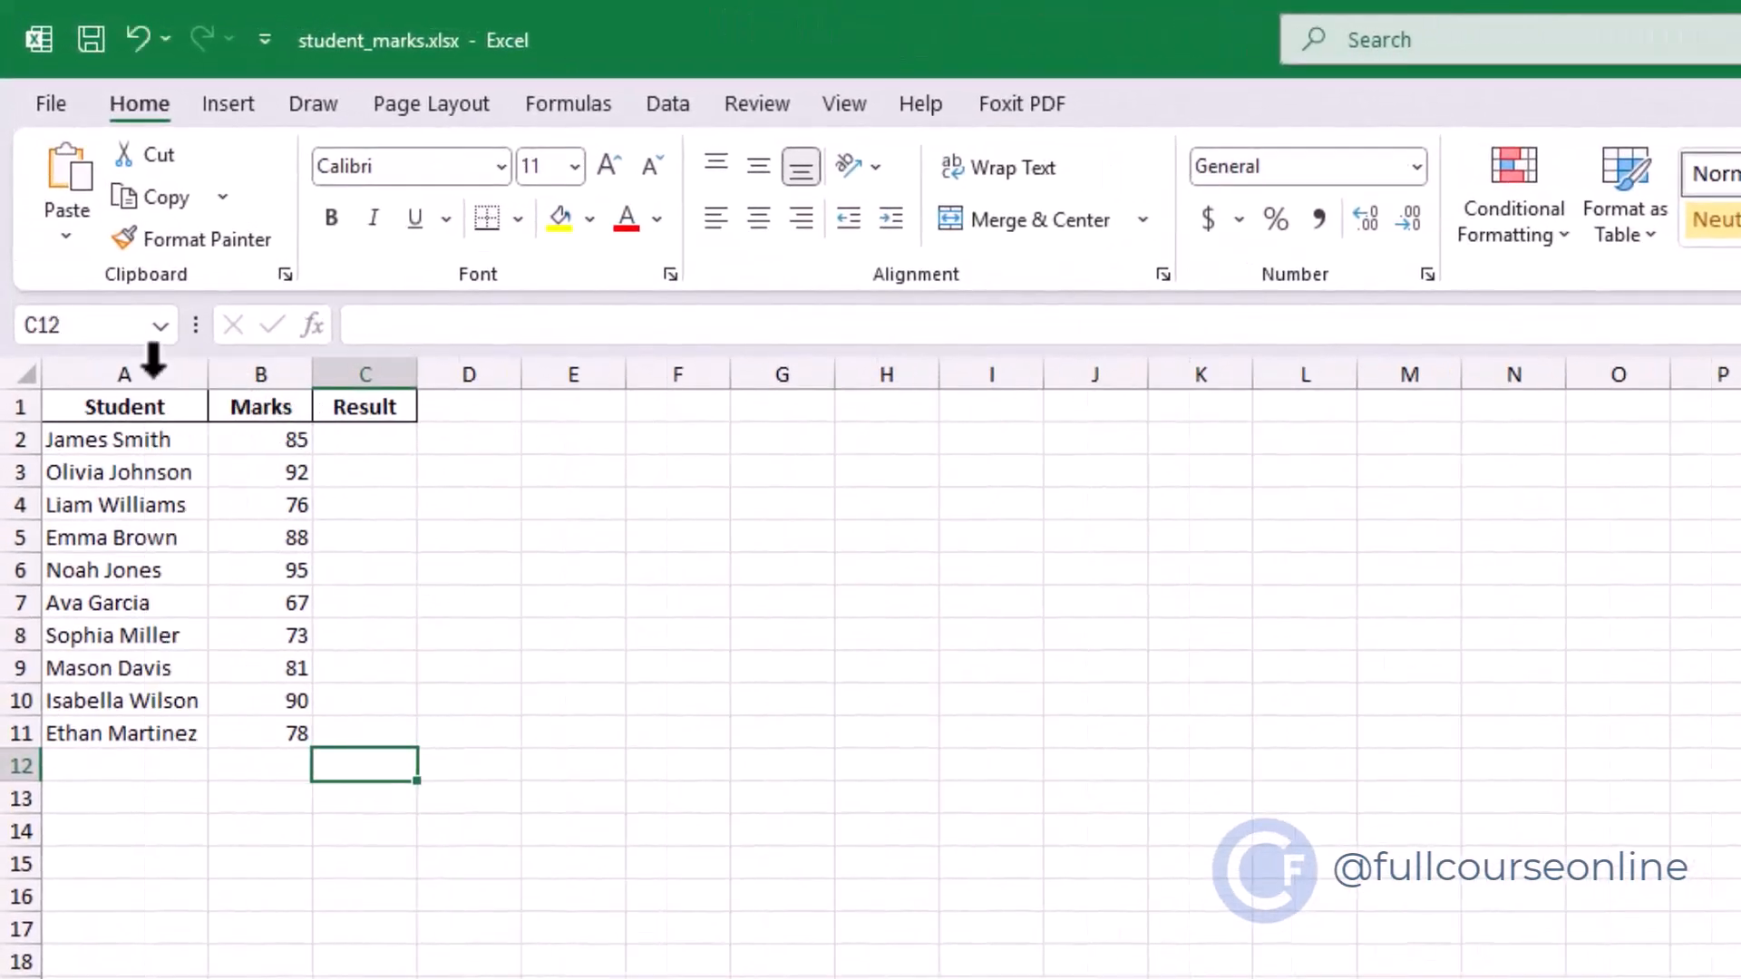
{"action": "left_click", "coordinate": [353, 444]}
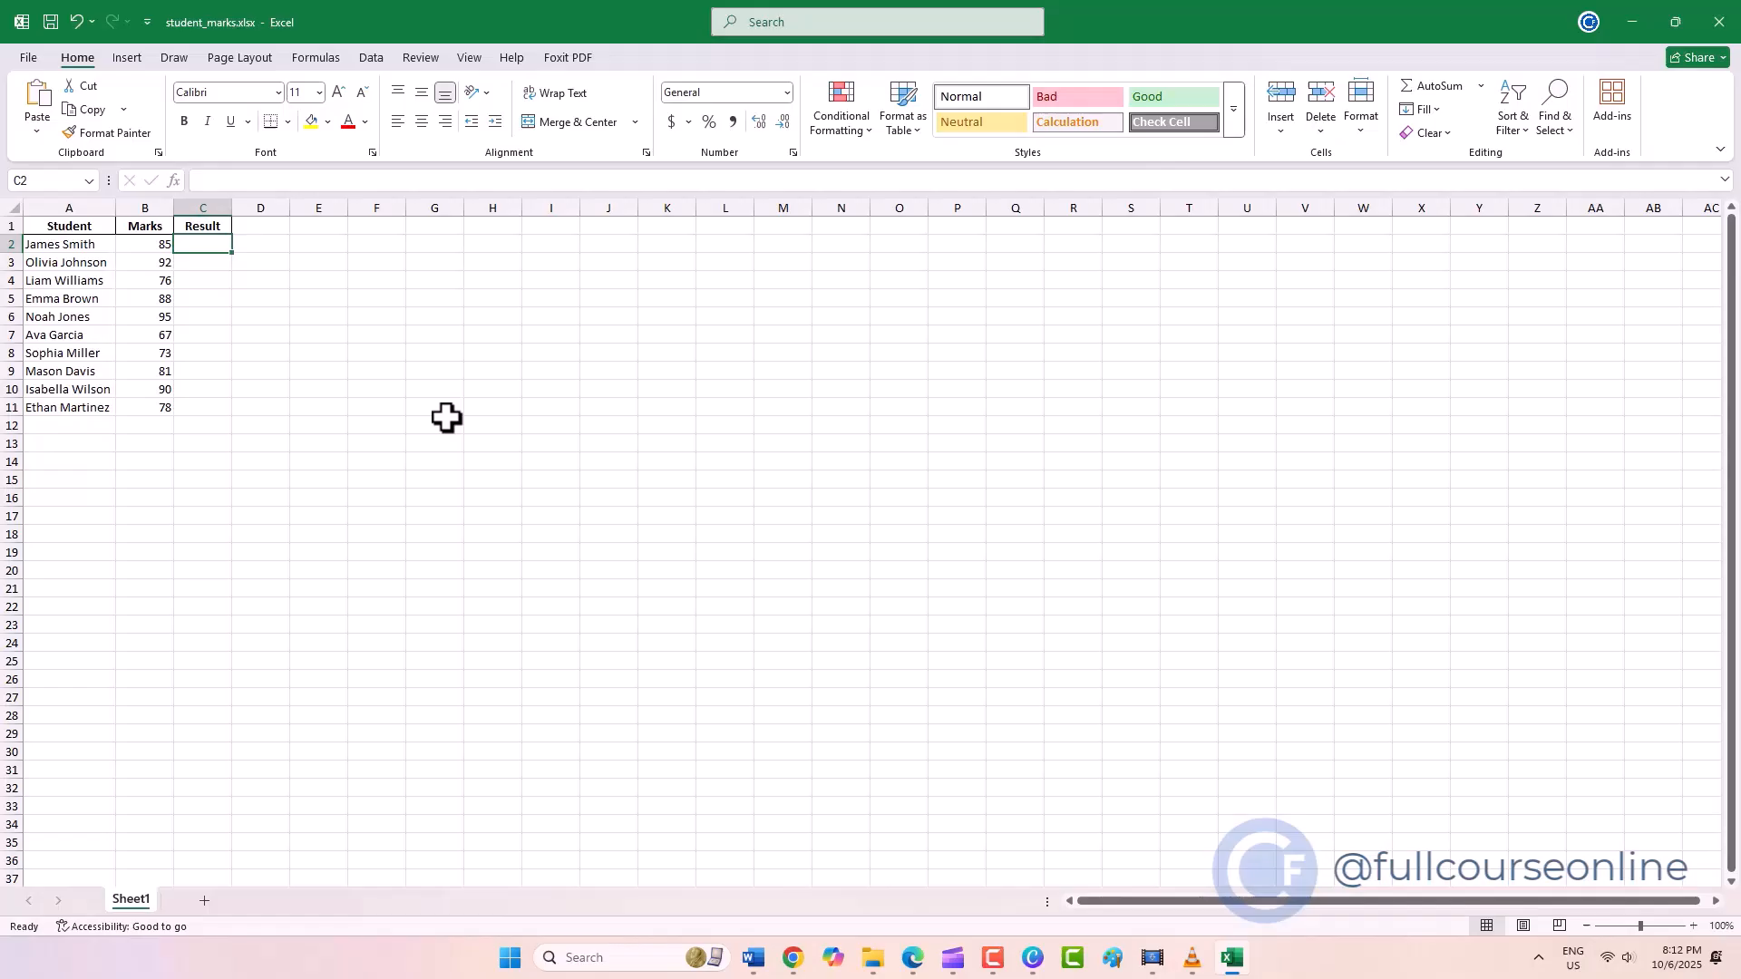
{"action": "type", "text": "=if("}
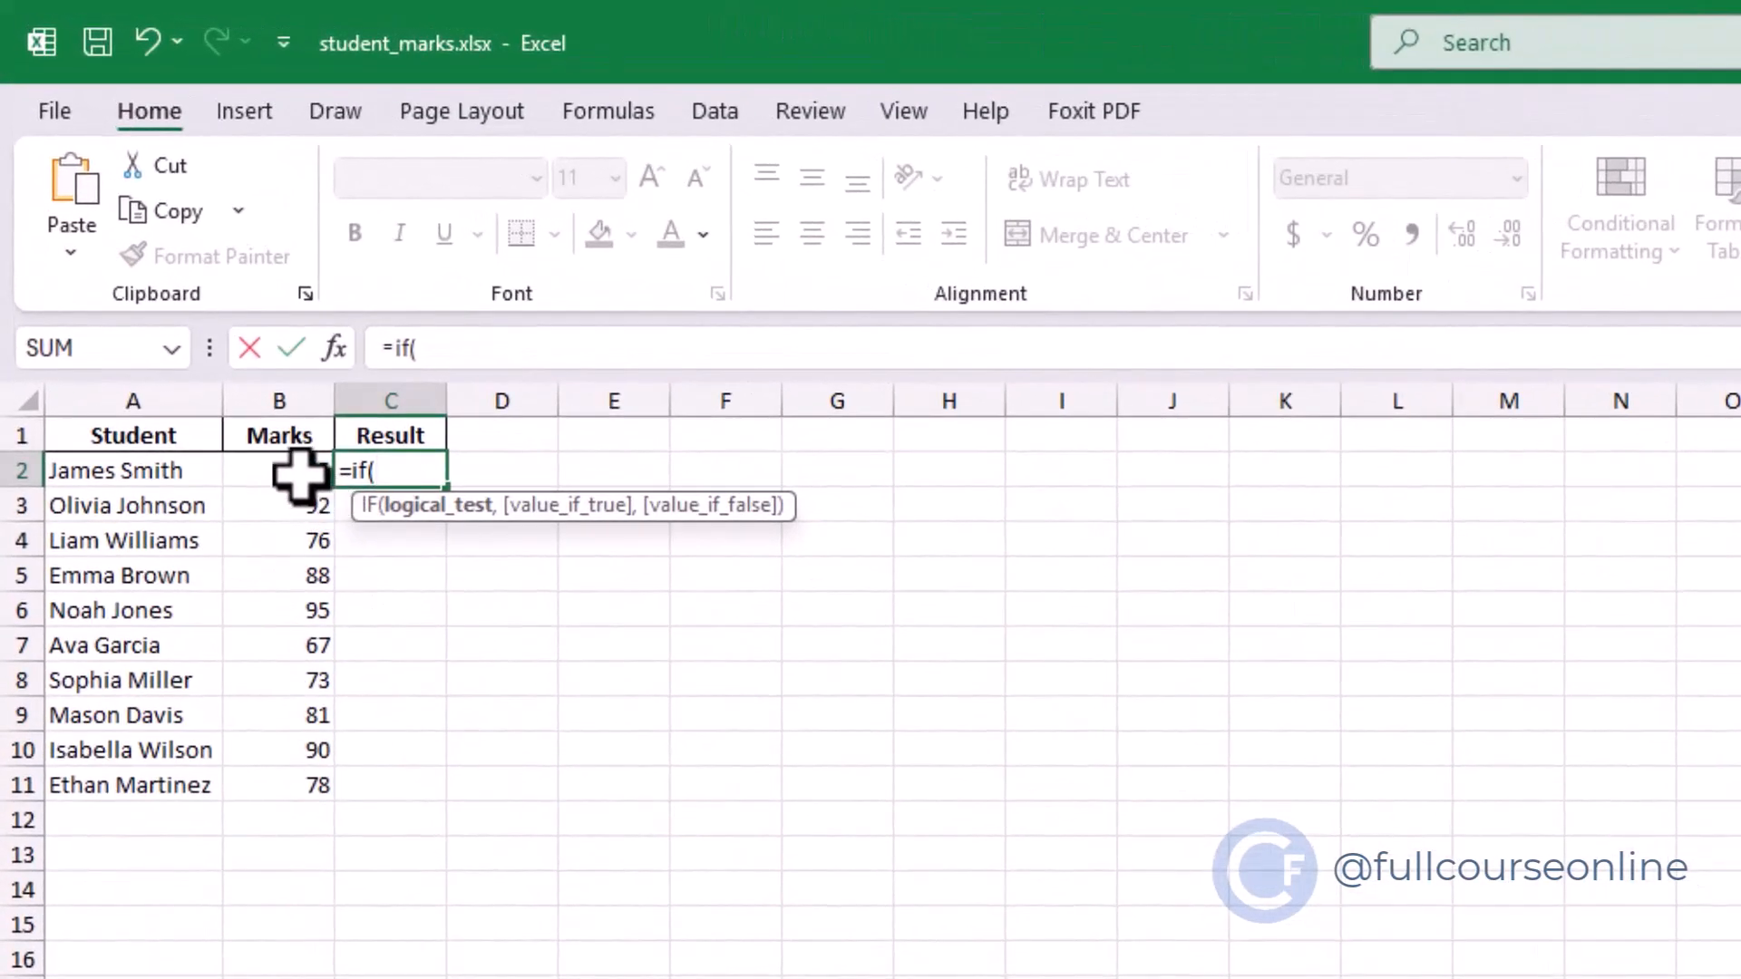
{"action": "left_click", "coordinate": [150, 244]}
{"action": "type", "text": ">80,"}
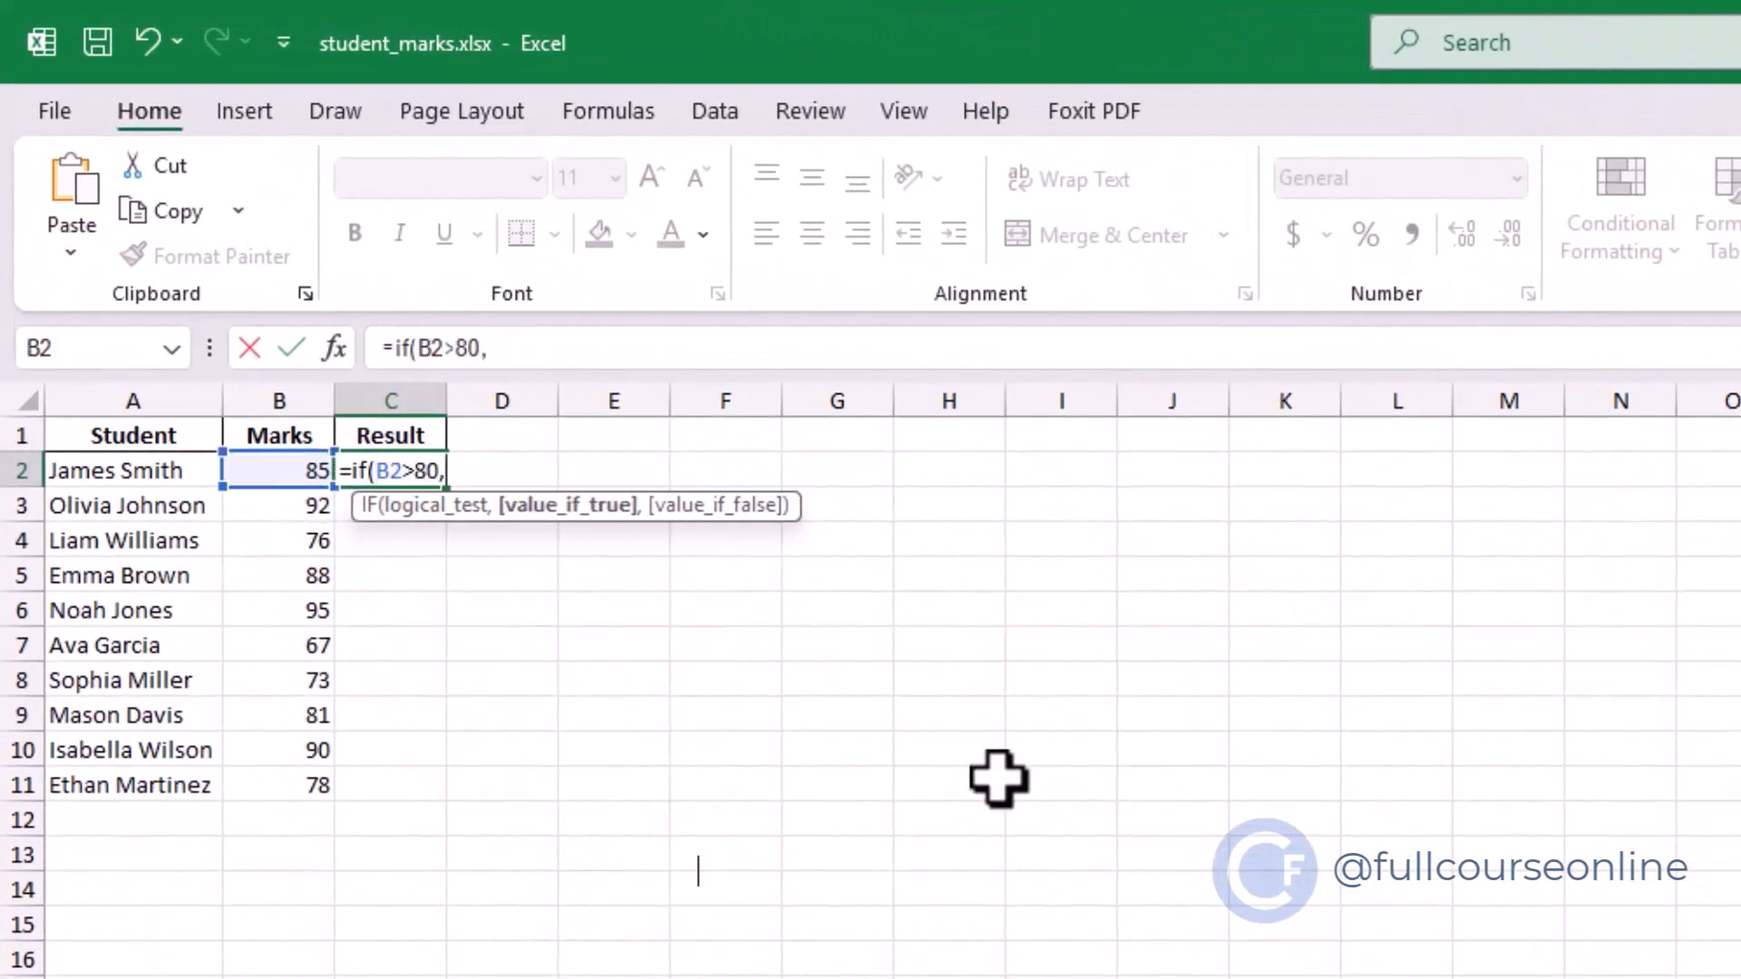
{"action": "type", "text": "\"Pass\","}
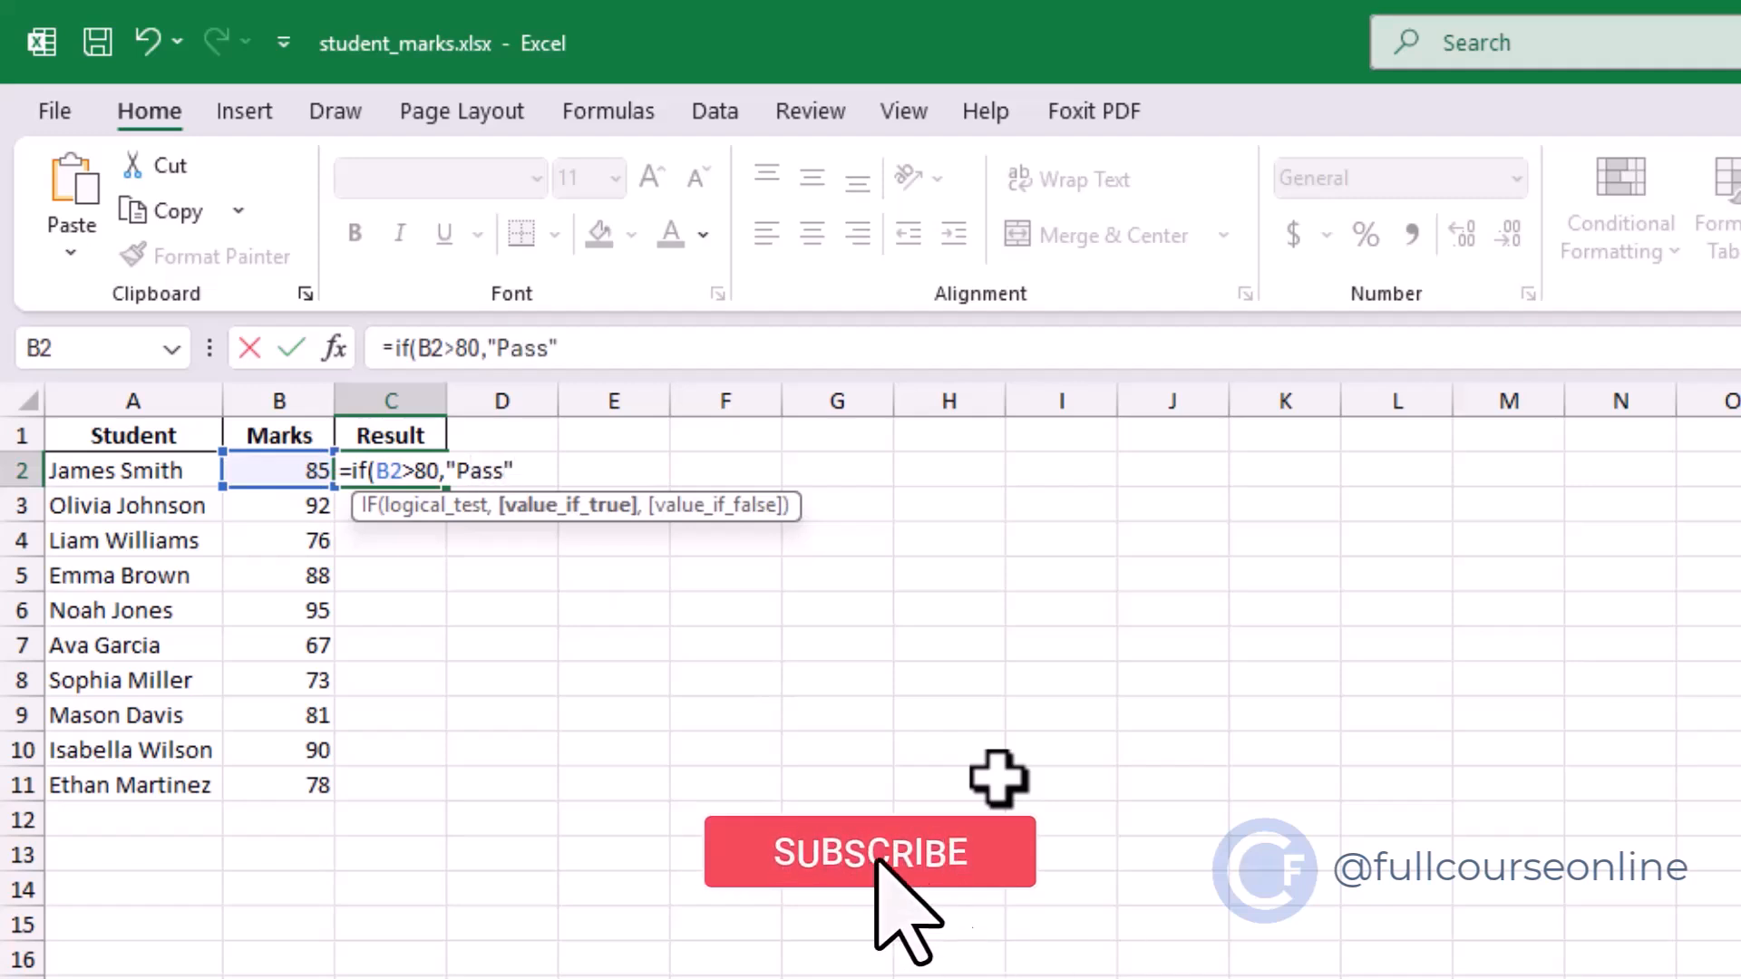
{"action": "type", "text": "\"Fail\""}
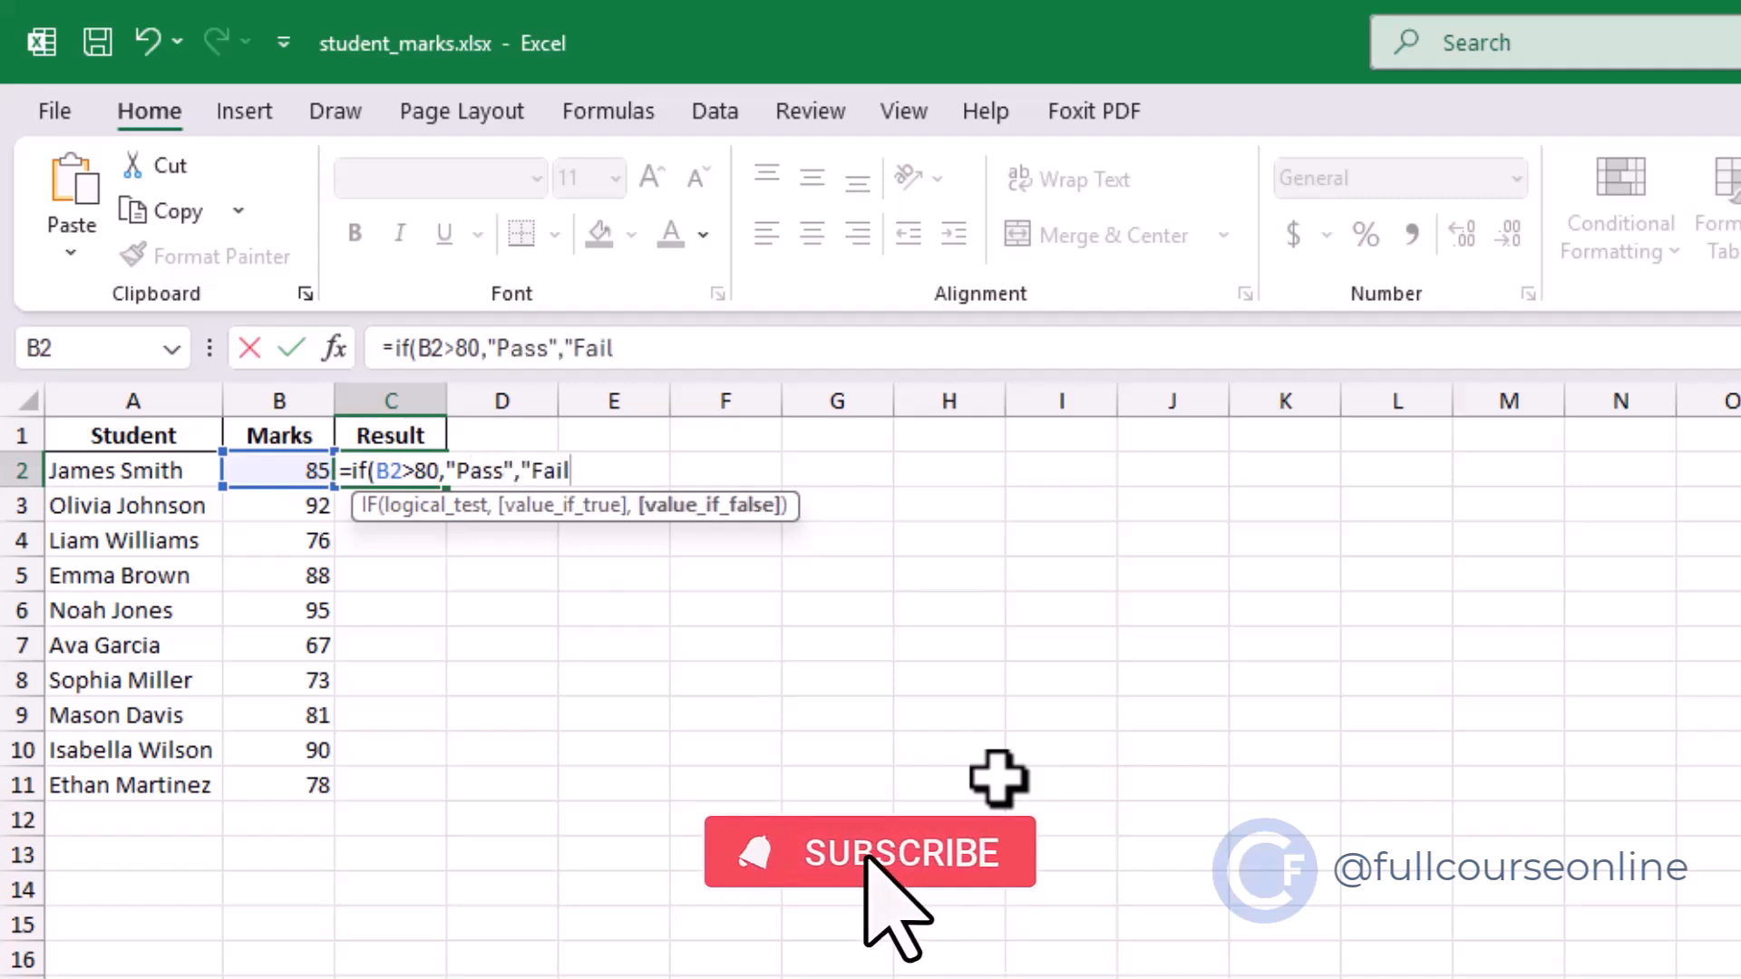